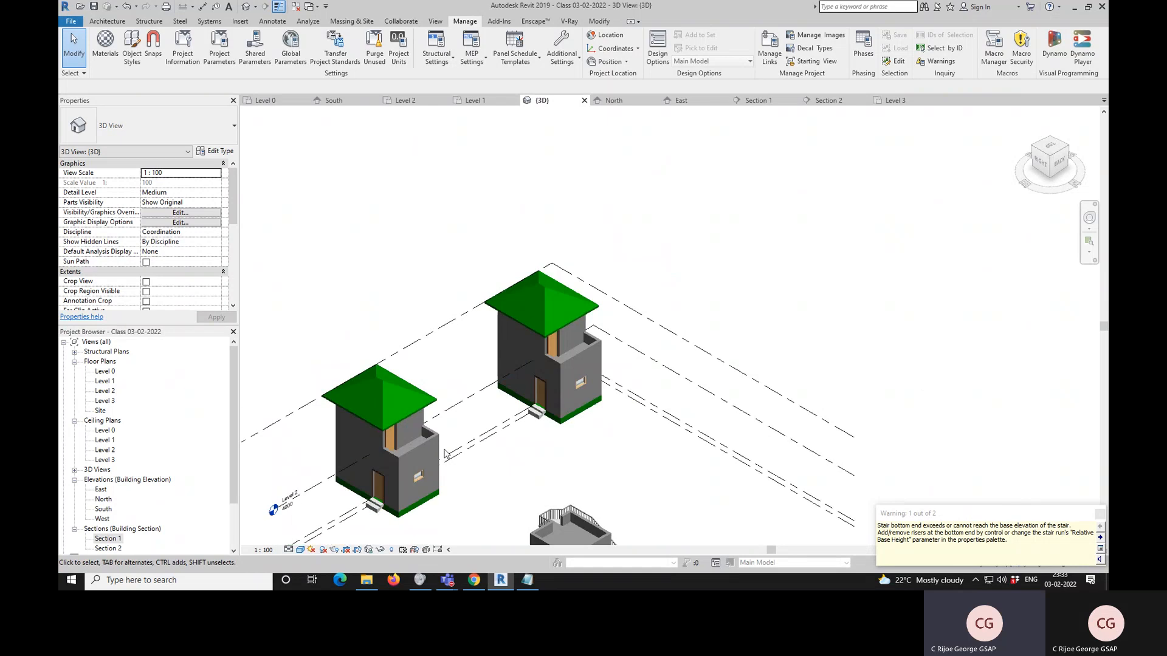
scroll(535, 447, "up", 3)
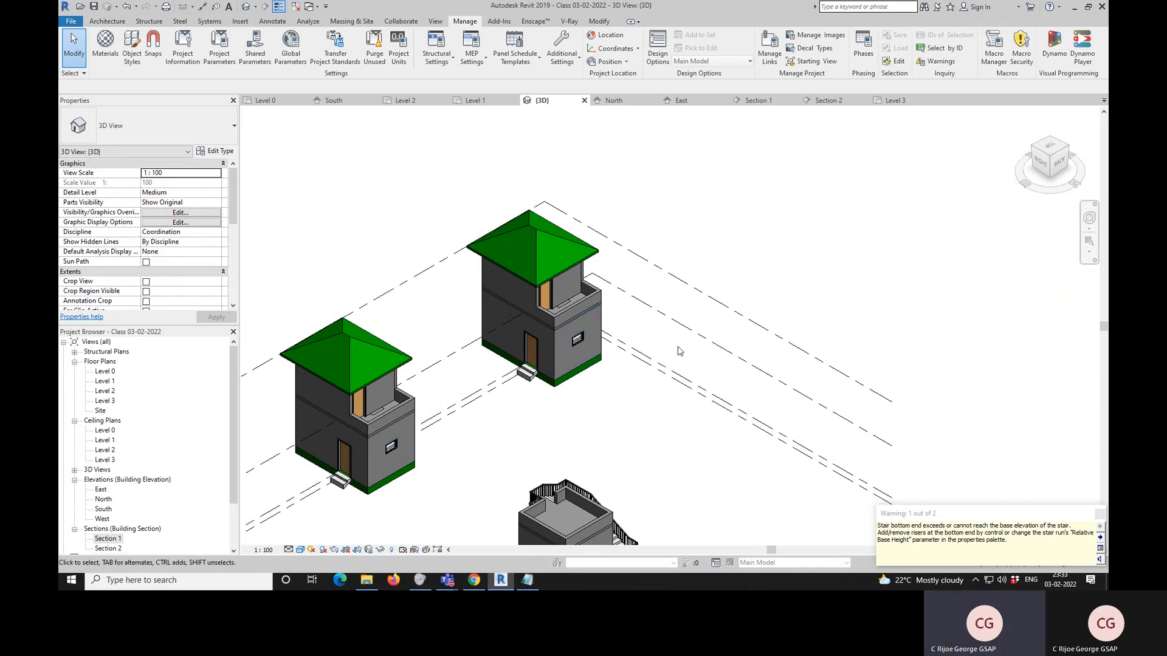
scroll(680, 348, "down", 2)
scroll(647, 381, "up", 2)
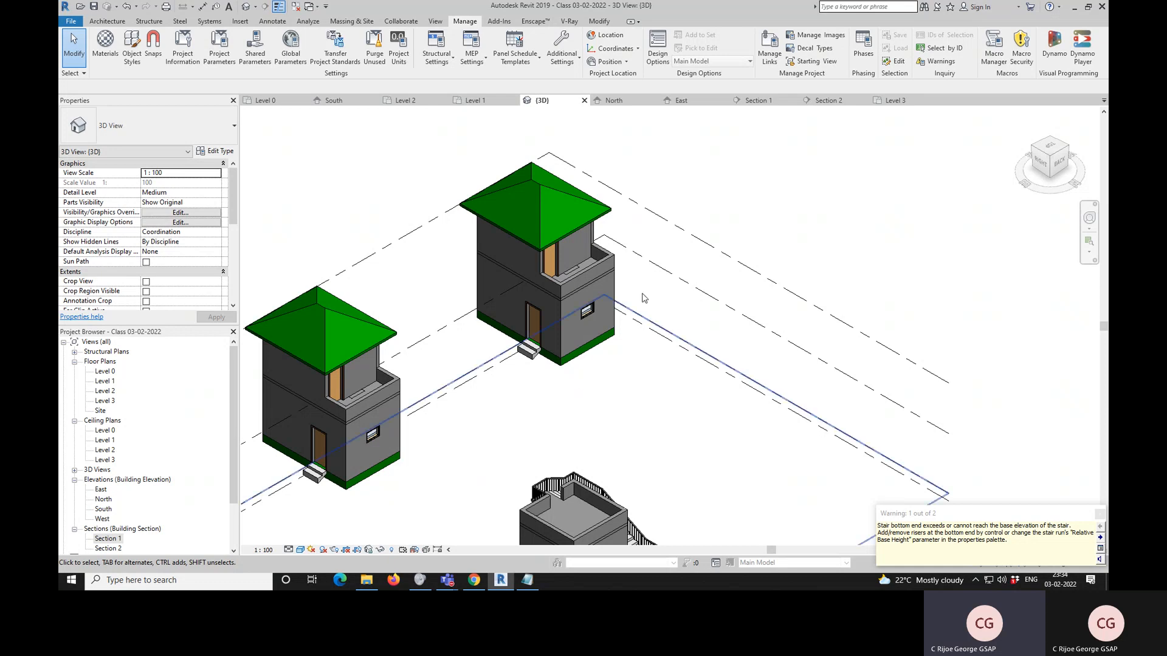
scroll(637, 278, "up", 2)
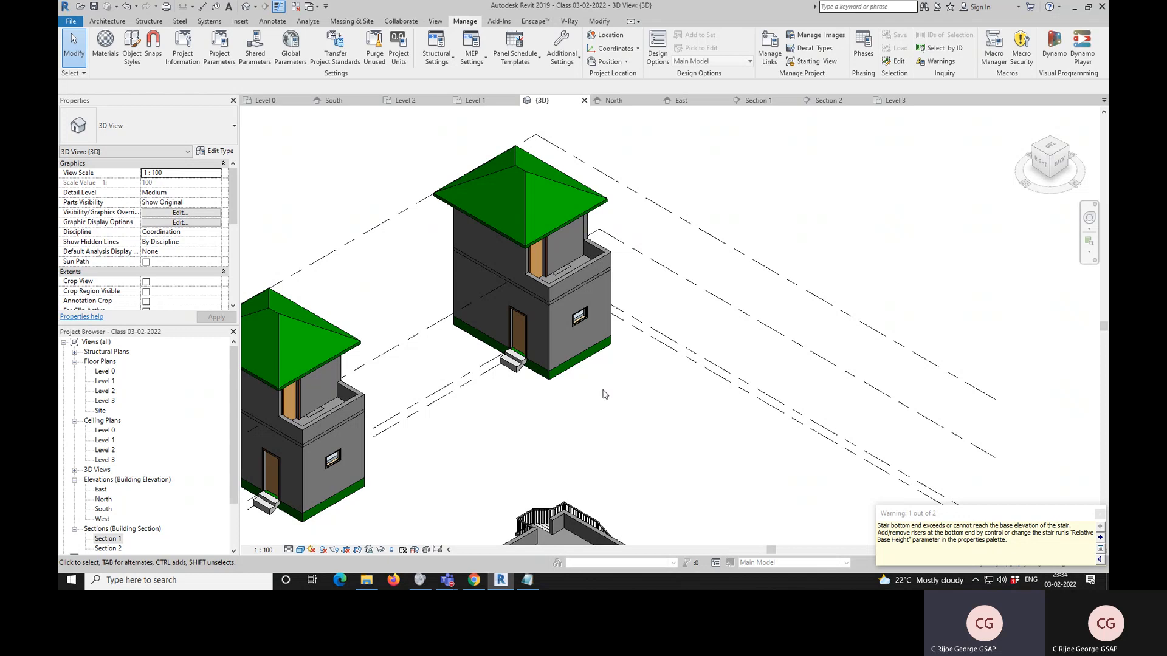
left_click(560, 300)
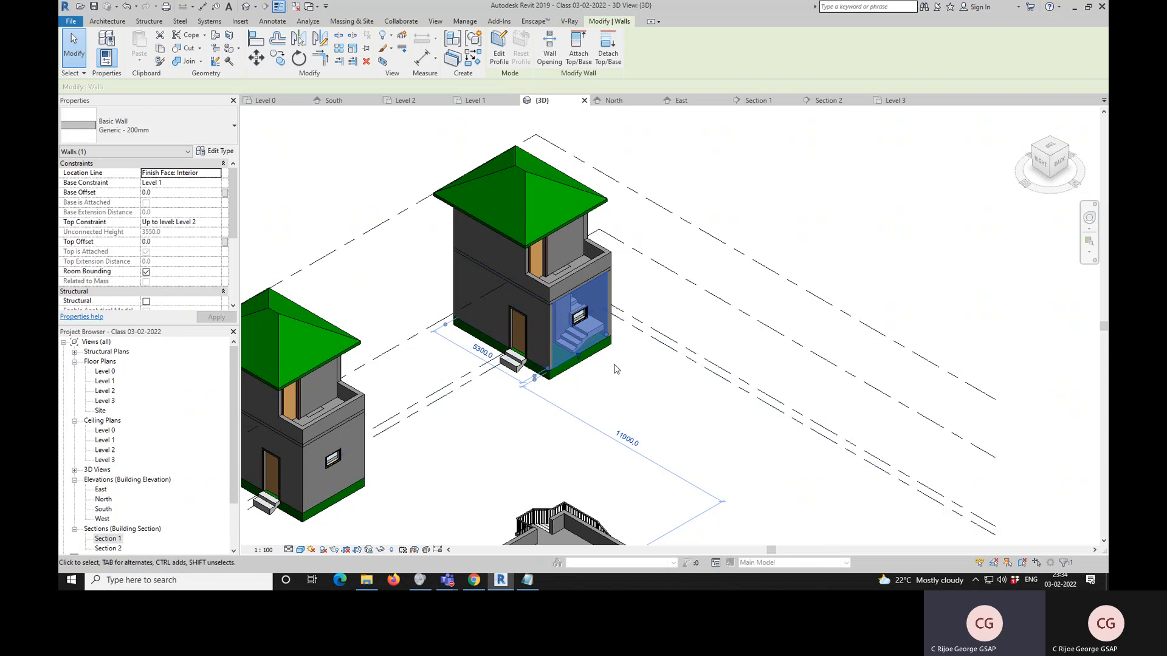
scroll(578, 362, "down", 2)
left_click(670, 400)
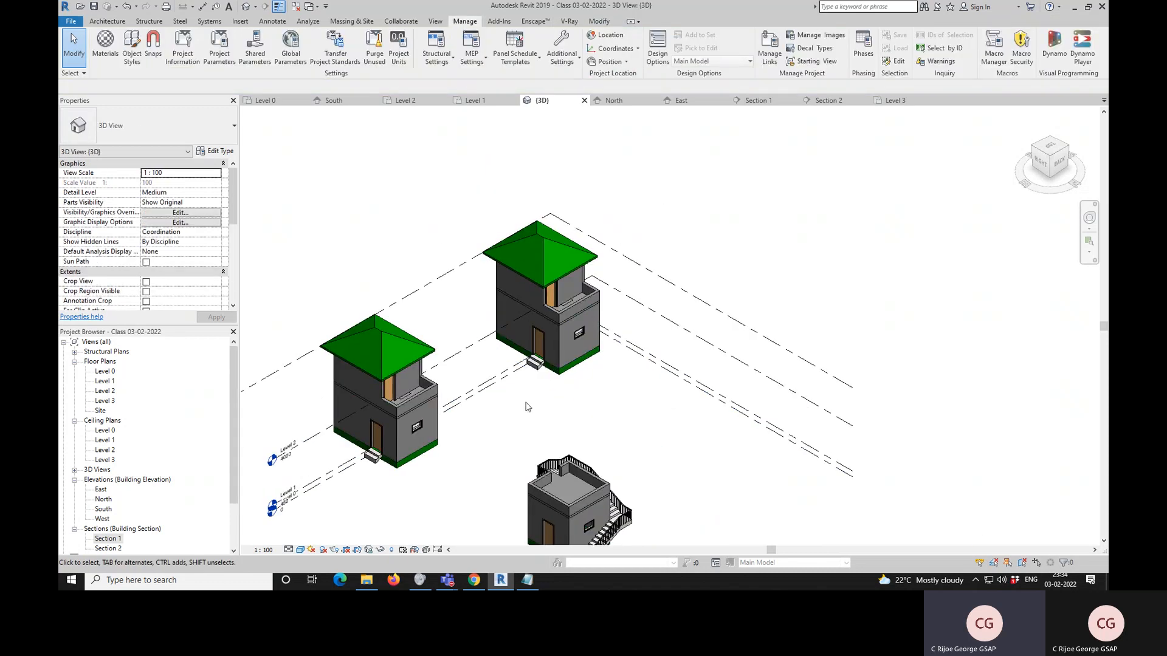
scroll(602, 293, "up", 5)
scroll(602, 342, "down", 2)
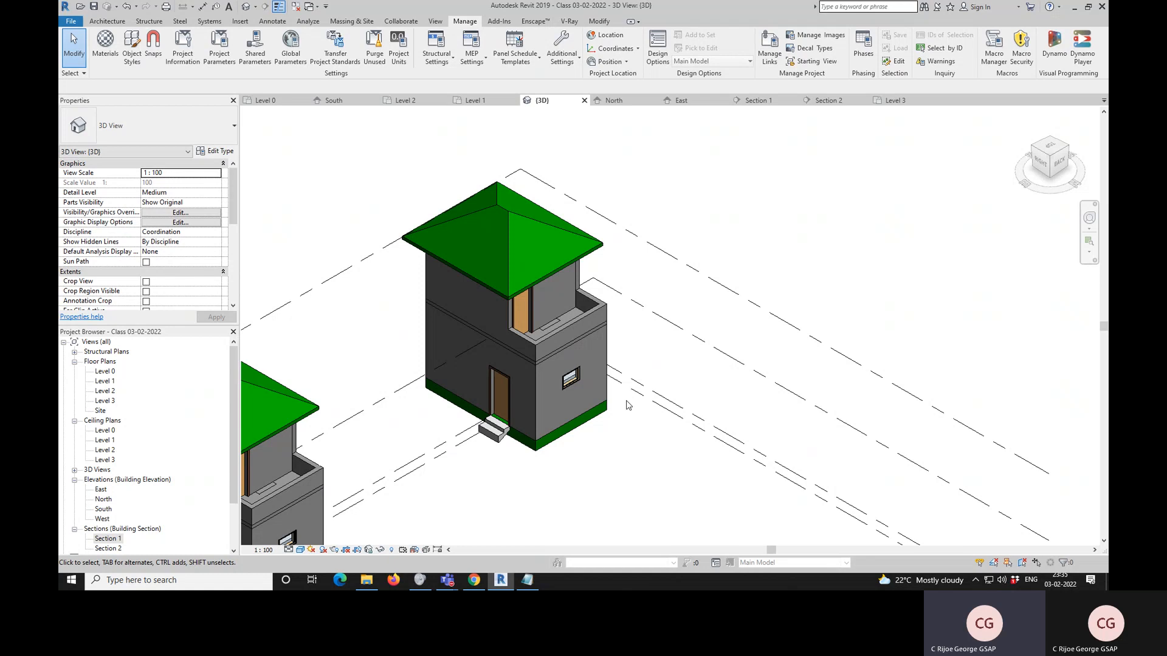
scroll(627, 405, "down", 2)
scroll(629, 410, "up", 1)
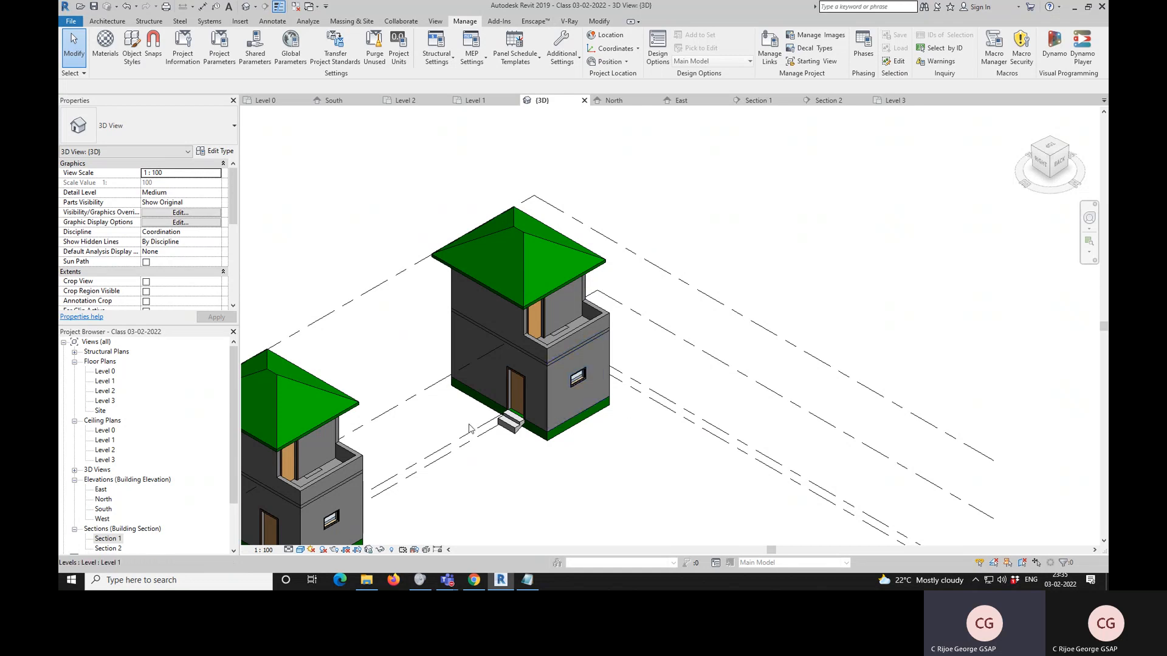
- Select the whole rear house with its entrance steps and copy it about 11000 mm further back along the row
scroll(407, 429, "down", 2)
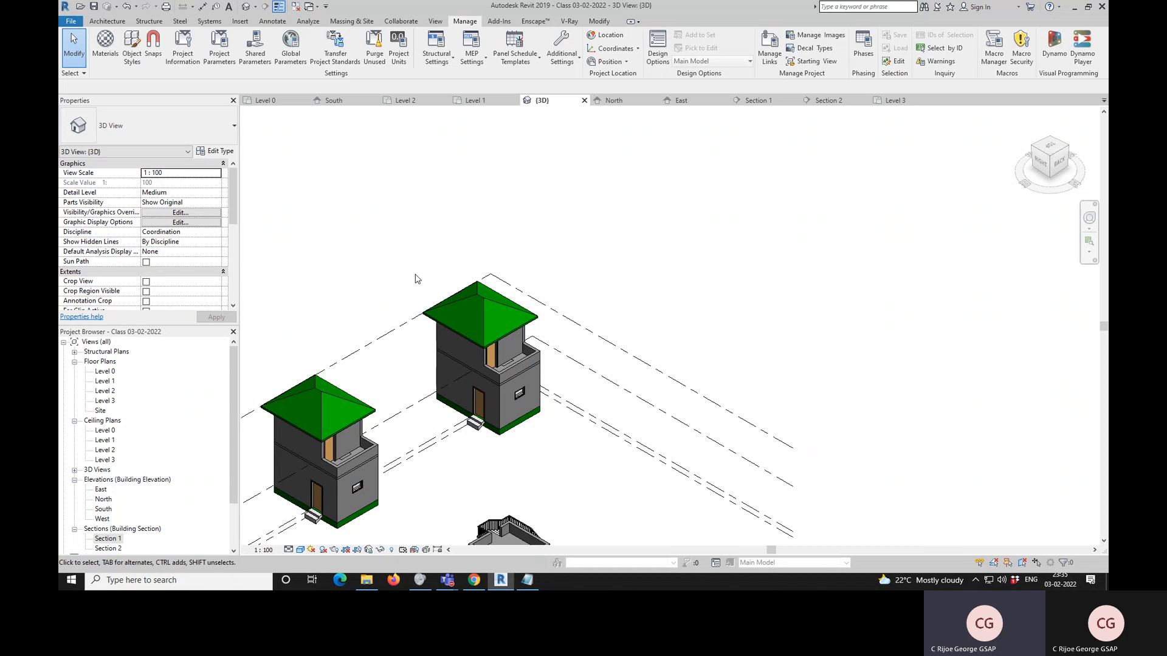
left_click_drag(413, 245, 589, 474)
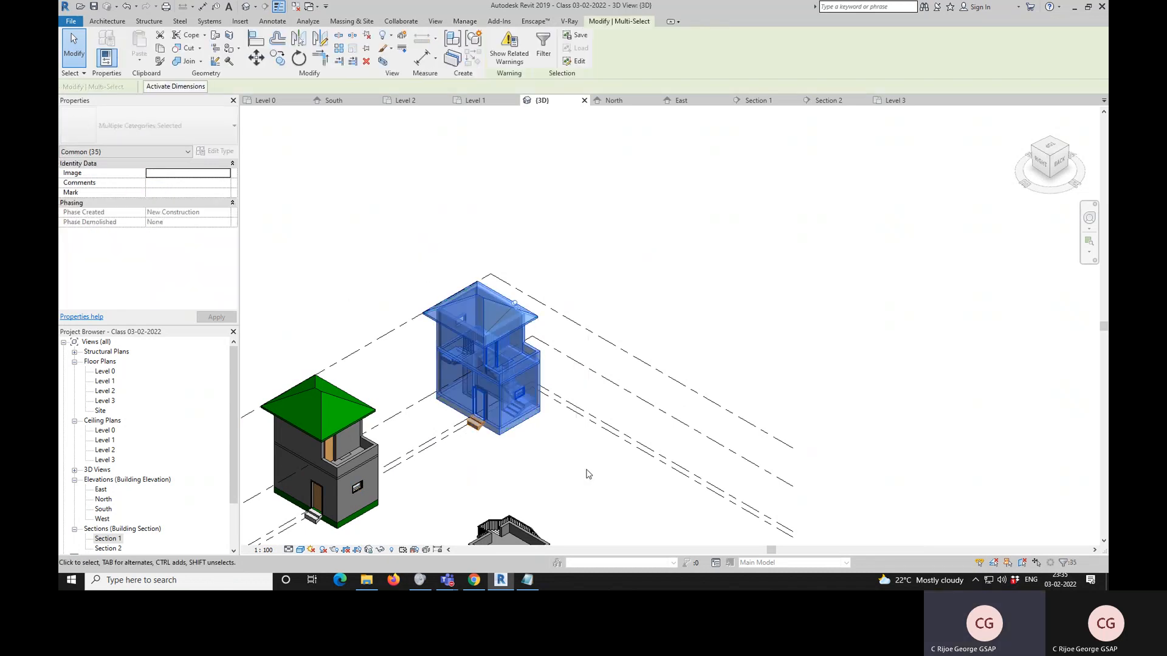
left_click(277, 57)
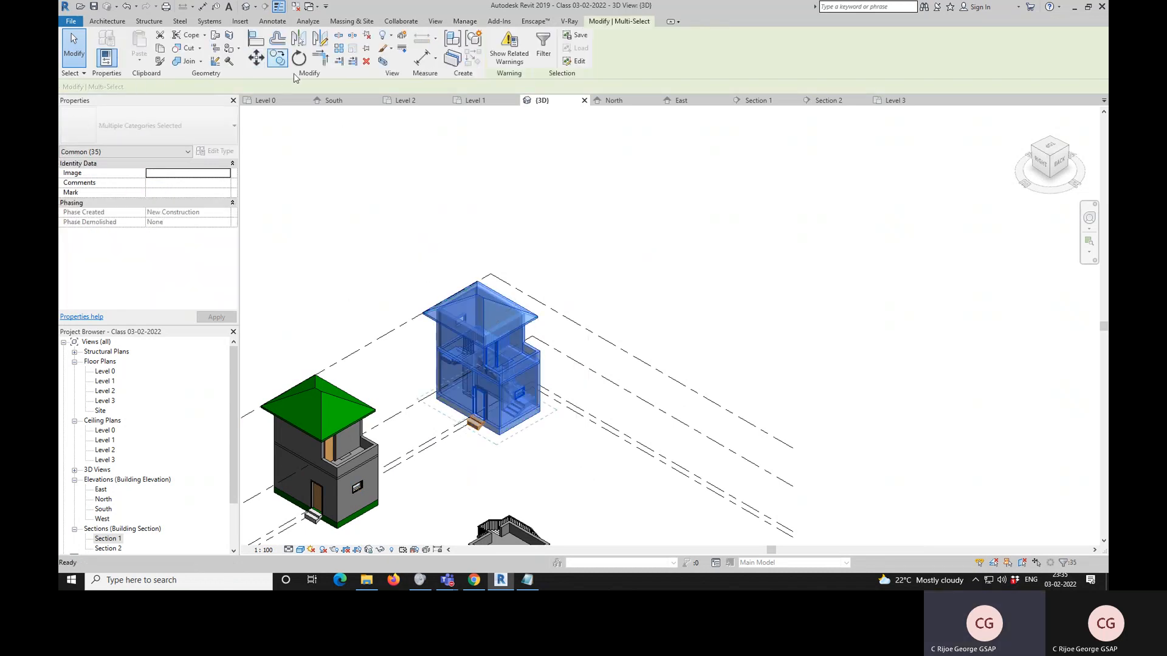
left_click(543, 415)
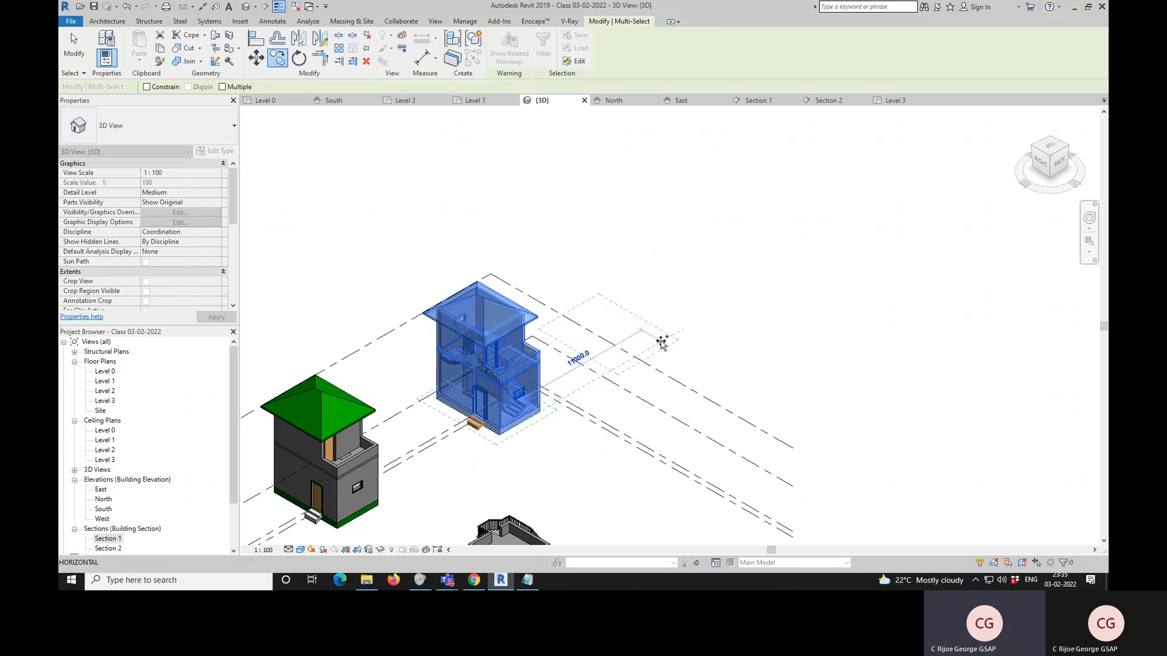
left_click(662, 343)
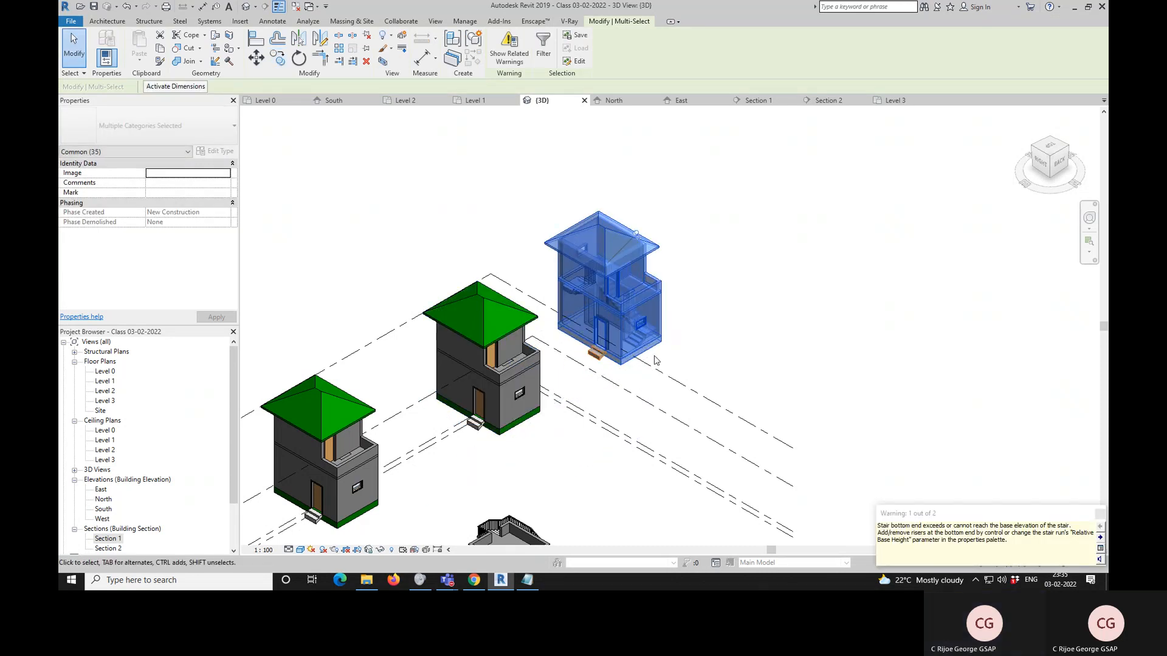
left_click(639, 376)
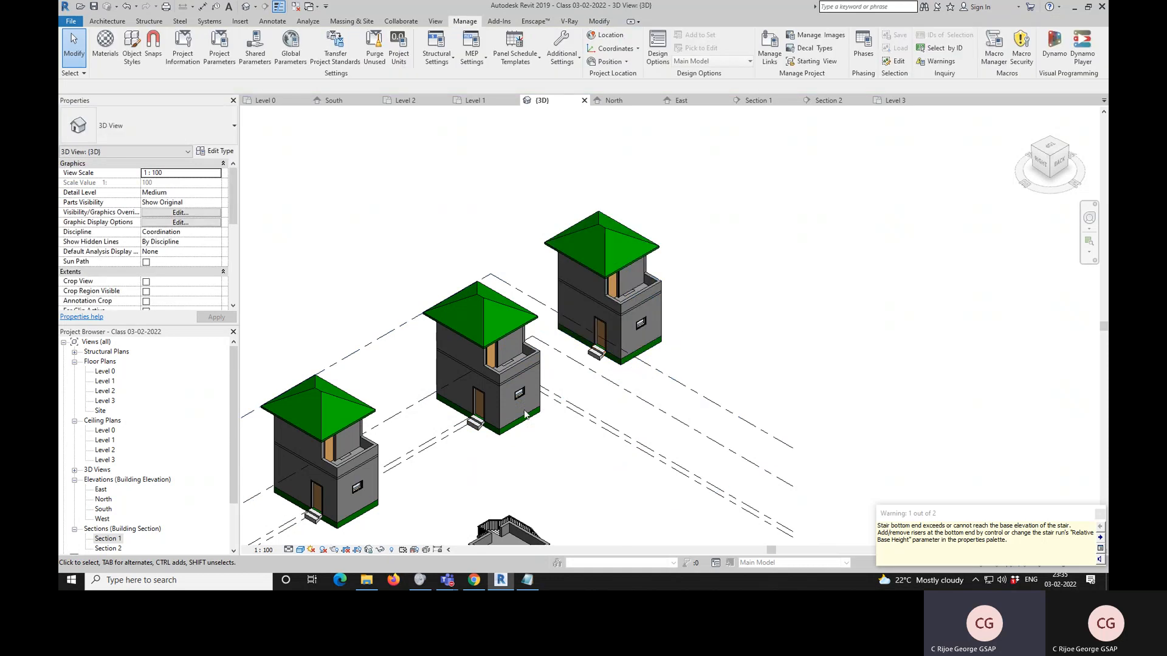
scroll(496, 411, "up", 4)
scroll(496, 410, "down", 3)
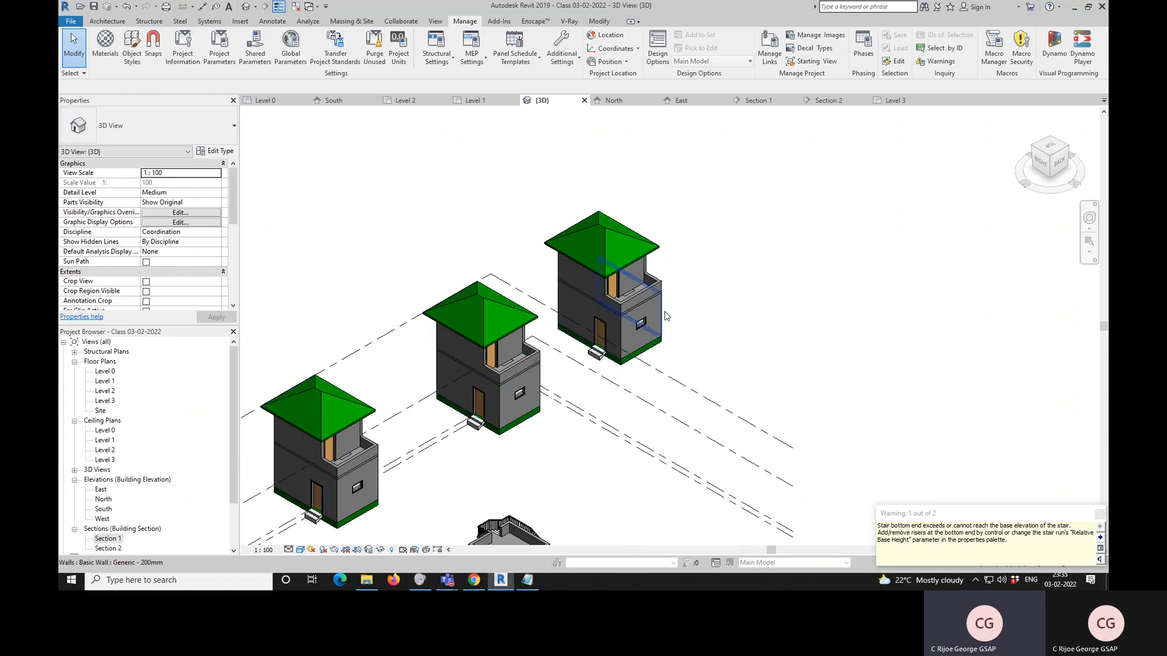
scroll(665, 315, "up", 2)
scroll(660, 347, "down", 2)
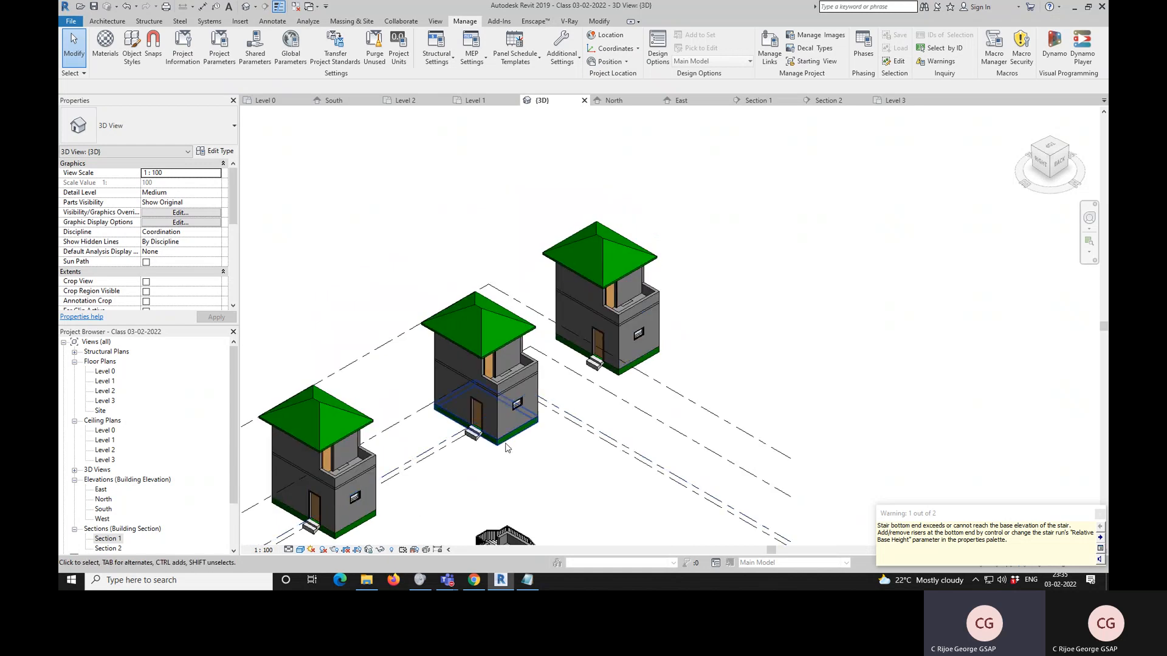
scroll(492, 401, "up", 2)
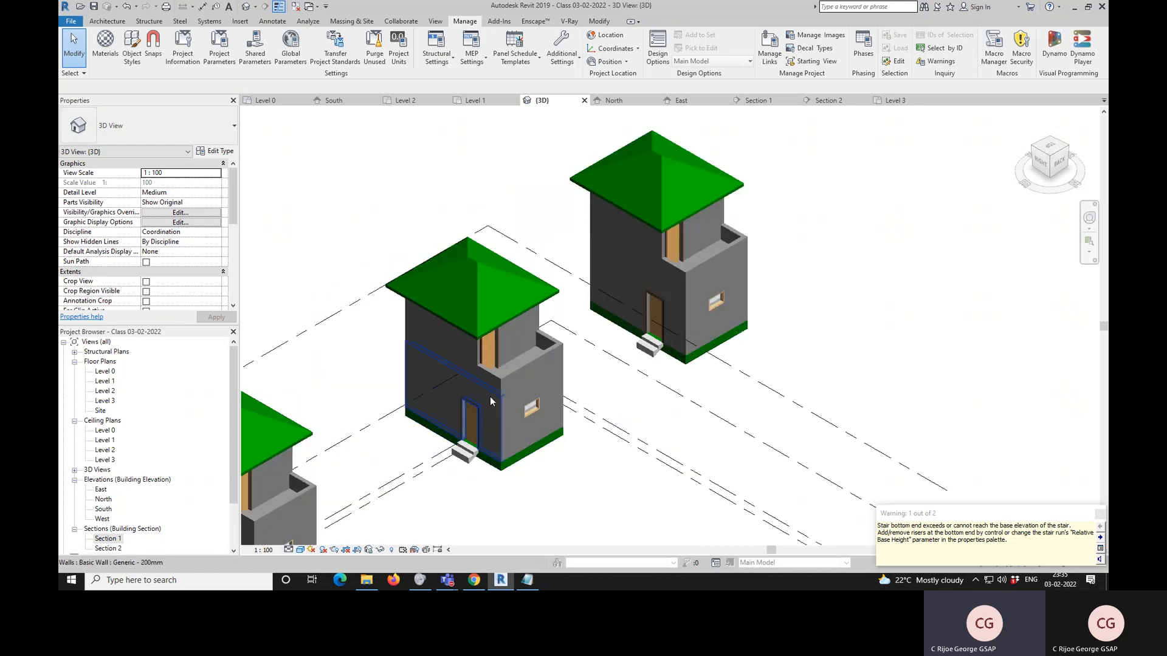
scroll(492, 401, "up", 1)
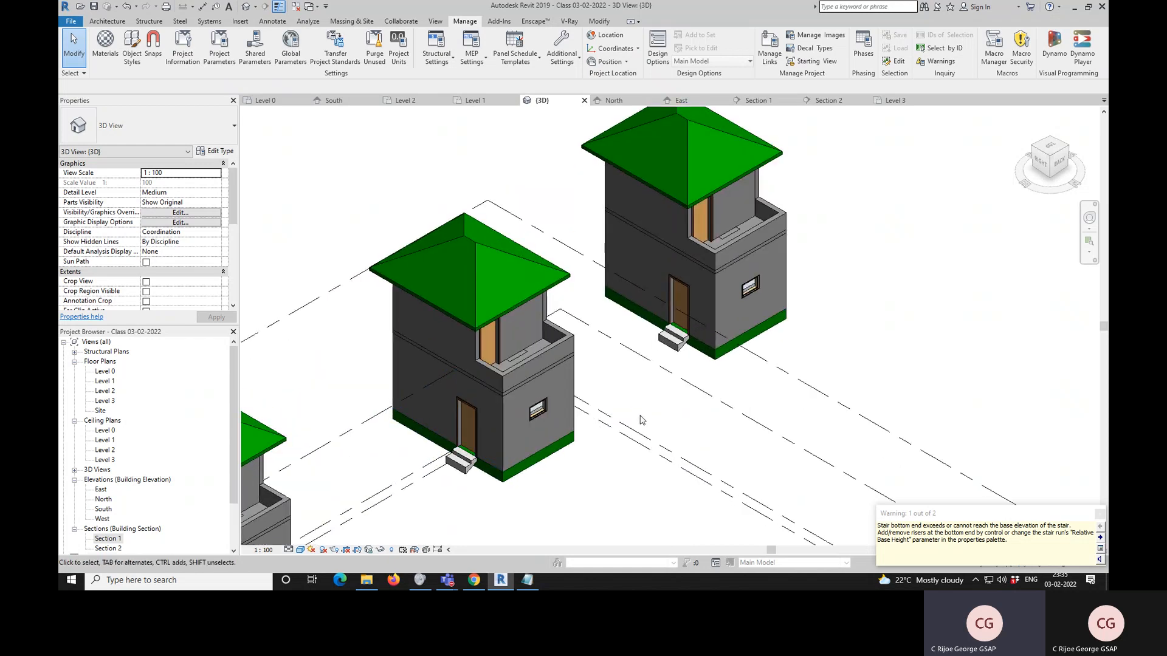
- Look through the list of project materials in the Material Browser and close it without changes
left_click(108, 21)
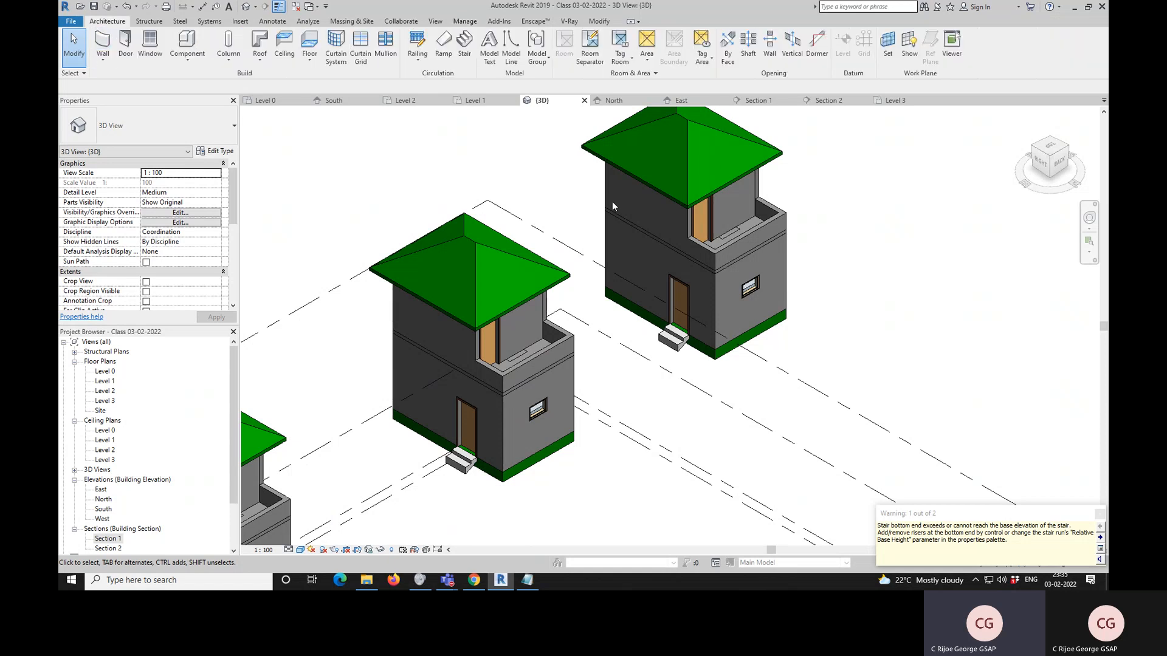
left_click(465, 22)
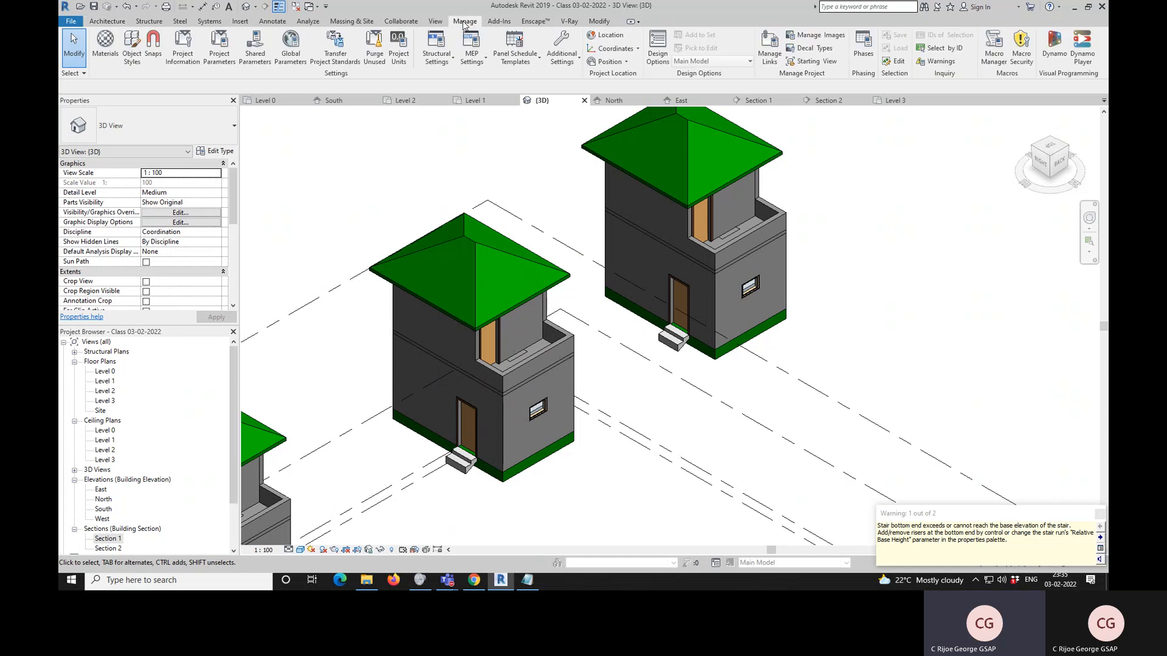
left_click(109, 53)
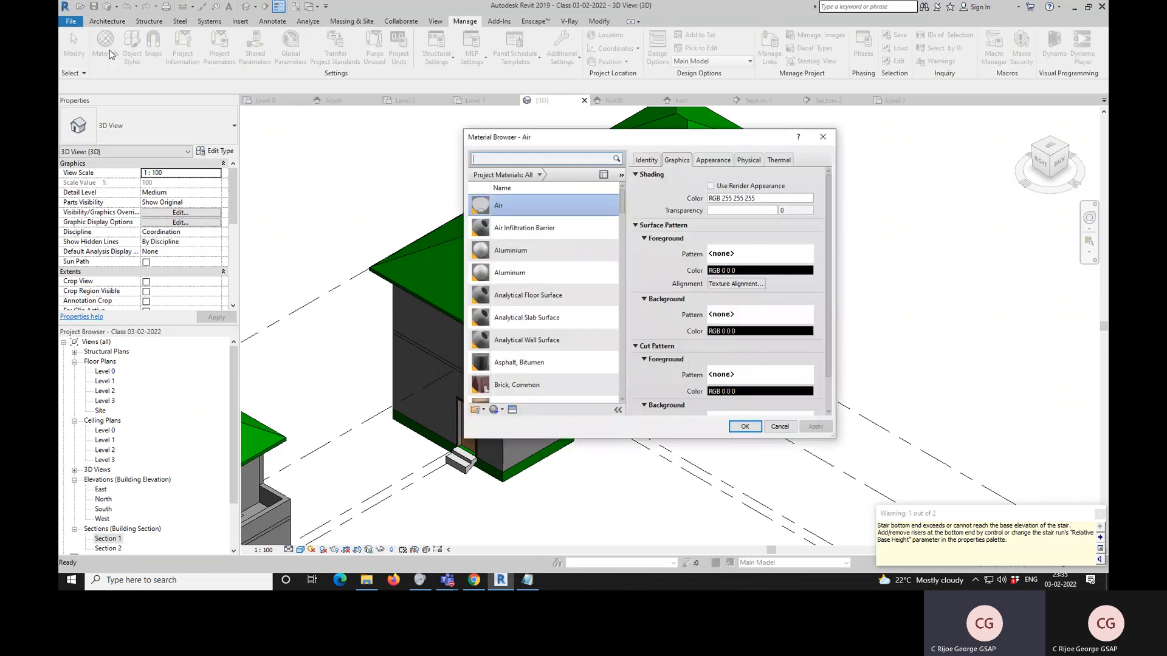
scroll(568, 247, "down", 10)
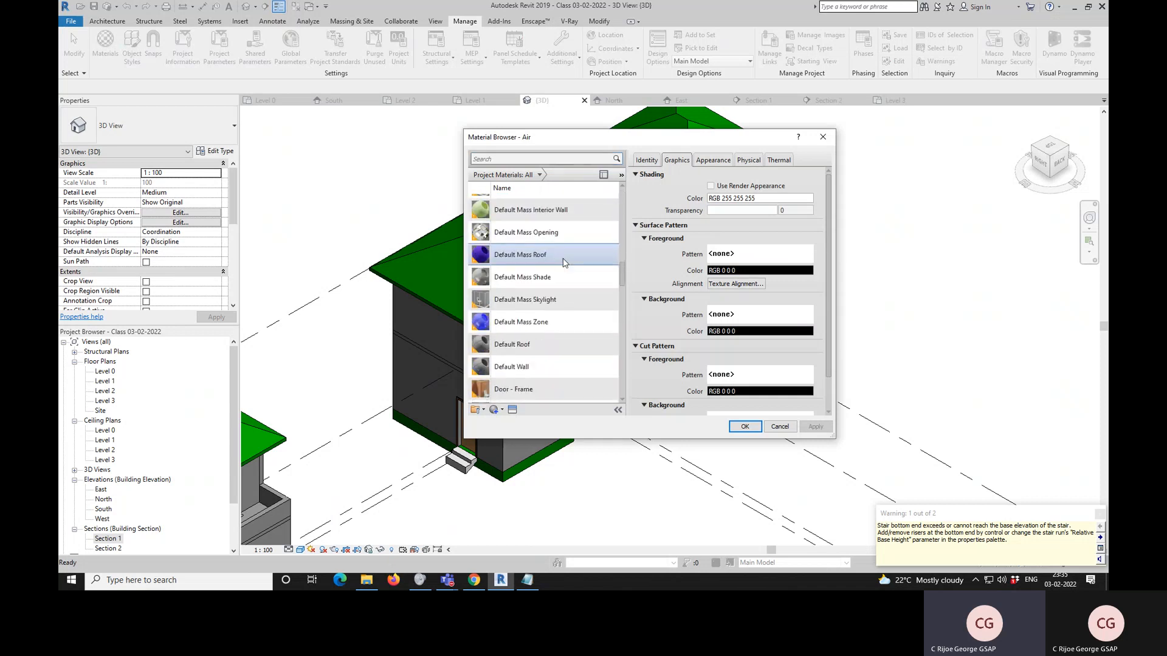
scroll(560, 263, "down", 5)
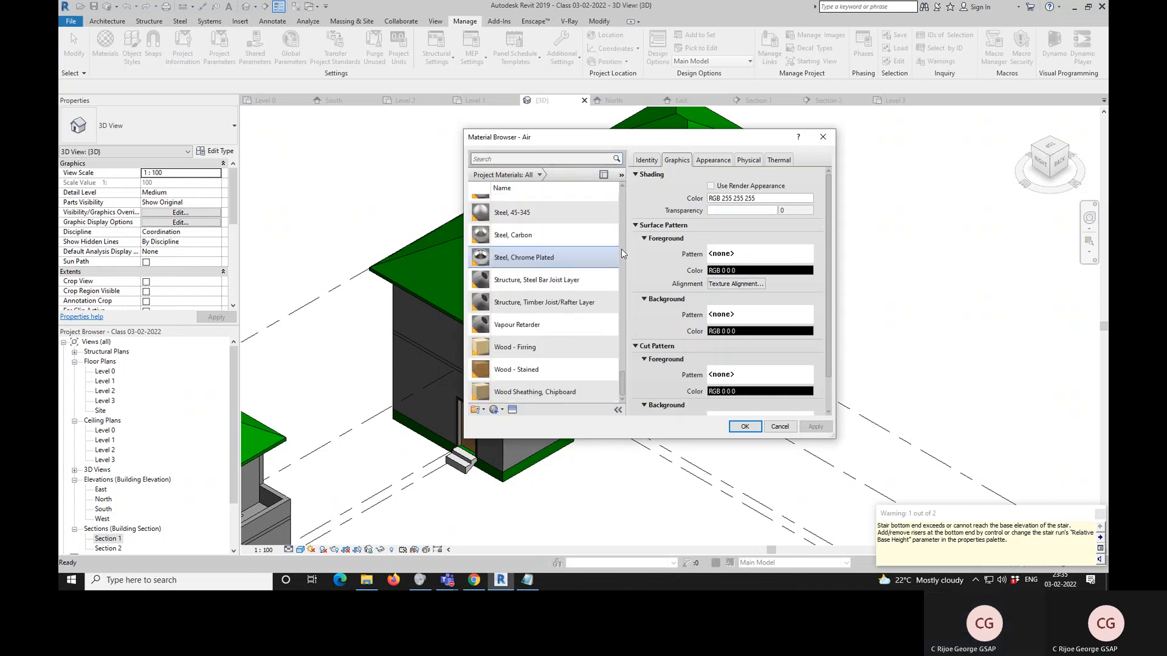
scroll(556, 249, "up", 15)
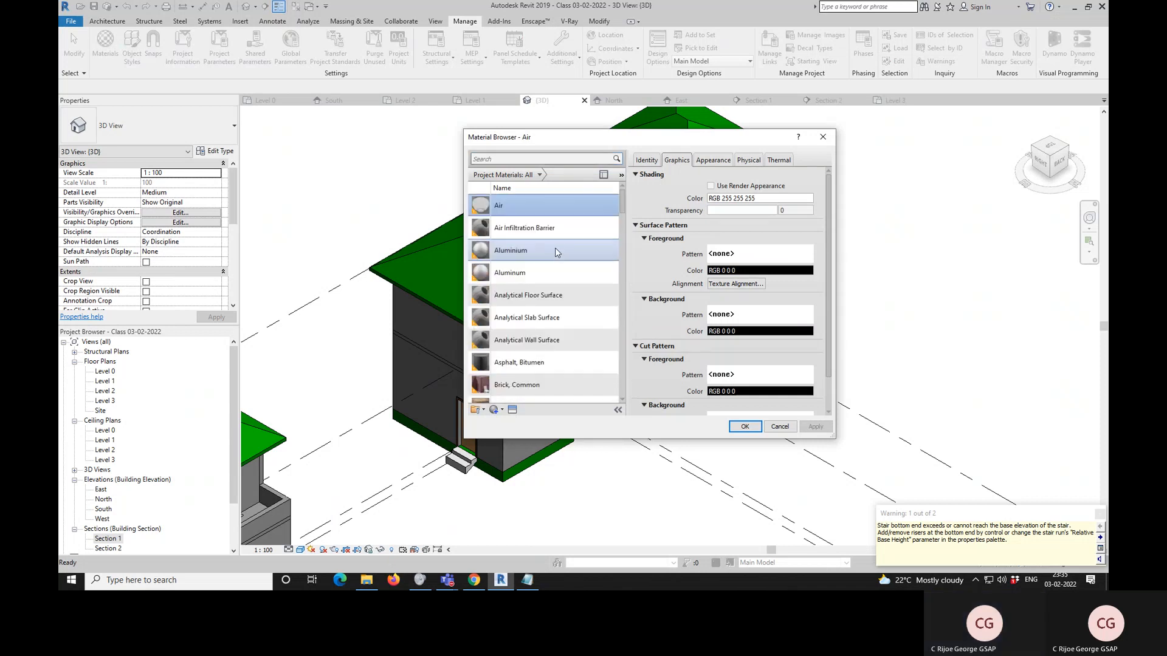
left_click_drag(528, 137, 779, 140)
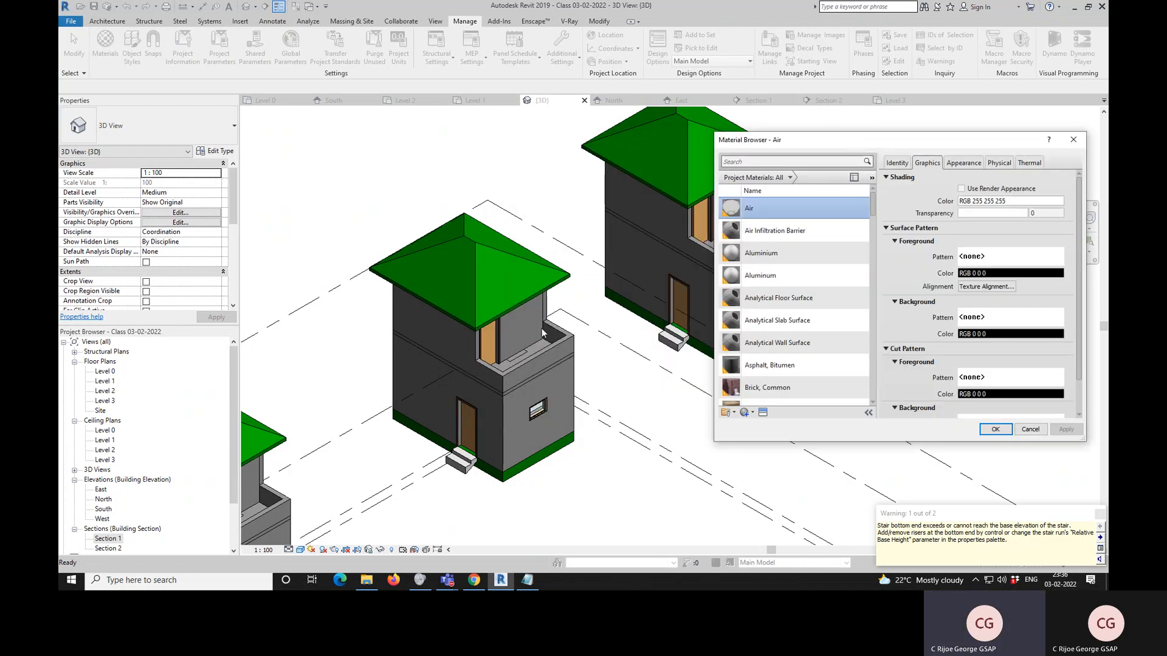
left_click(1033, 431)
scroll(544, 392, "up", 8)
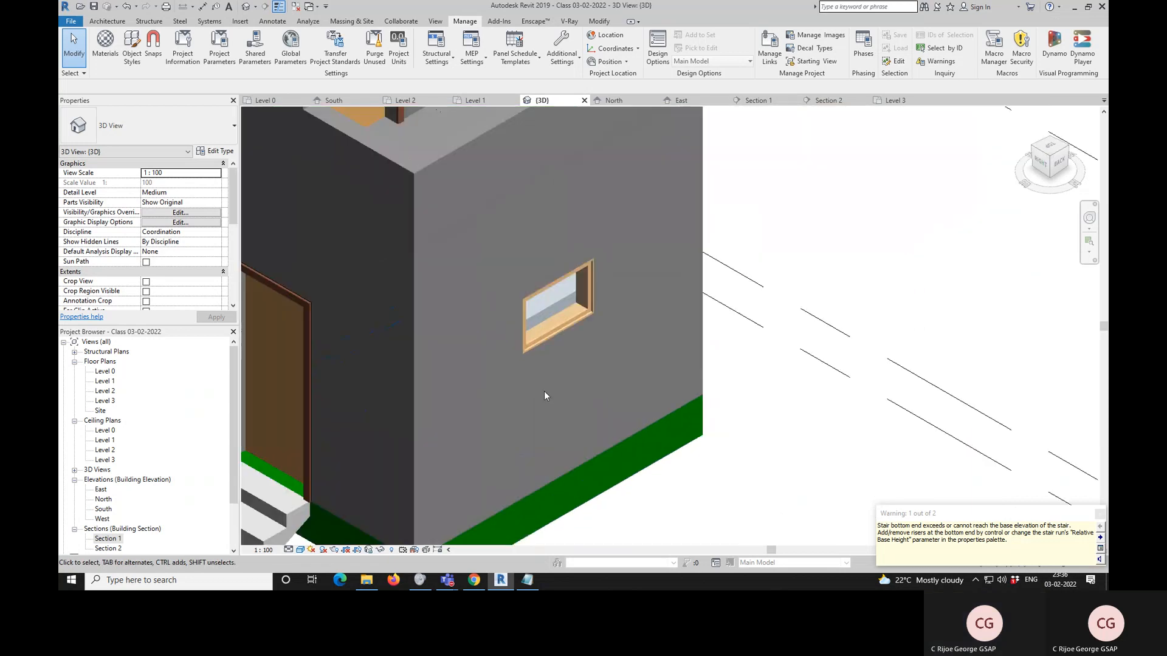
left_click(555, 335)
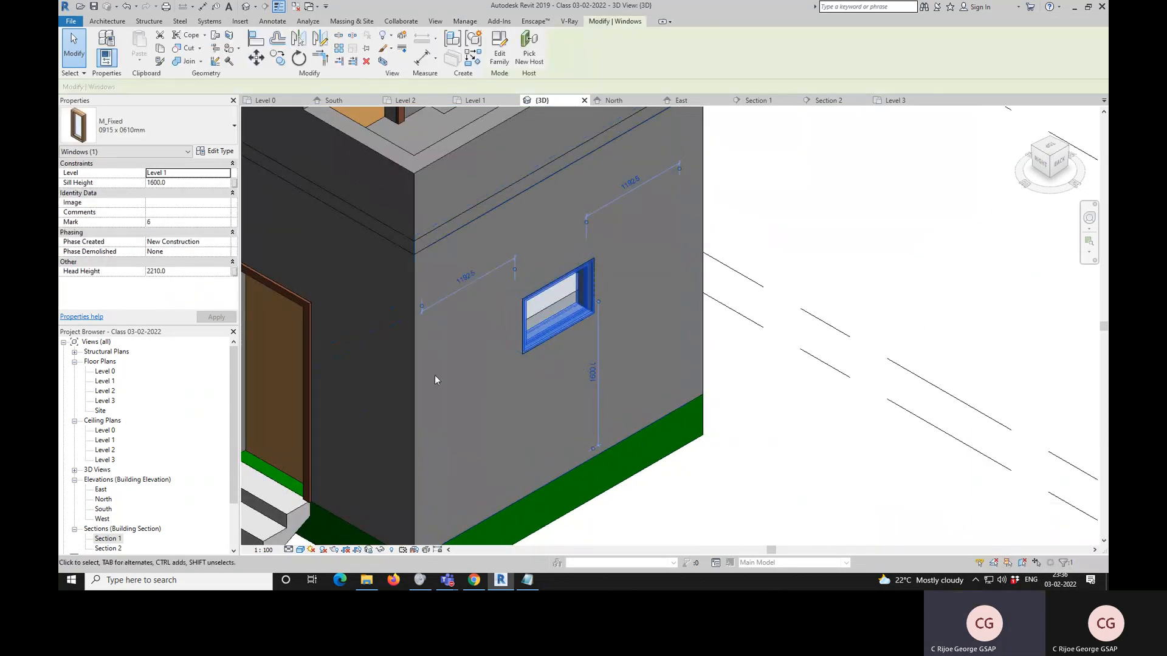
scroll(543, 341, "down", 4)
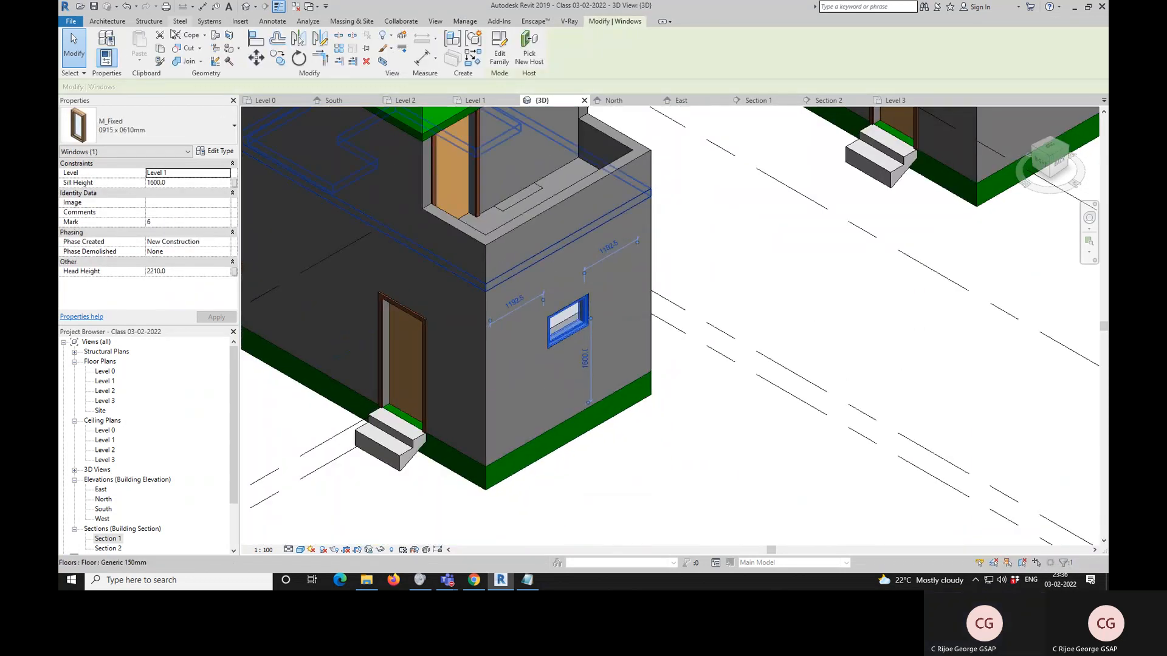
left_click(465, 22)
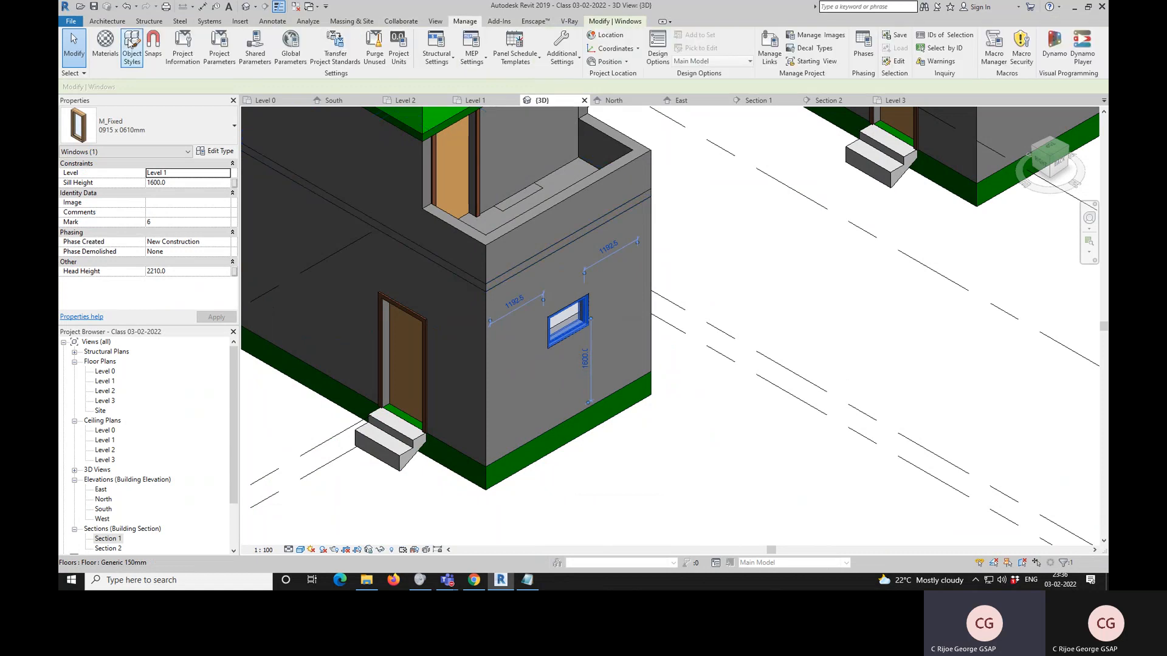
left_click(105, 44)
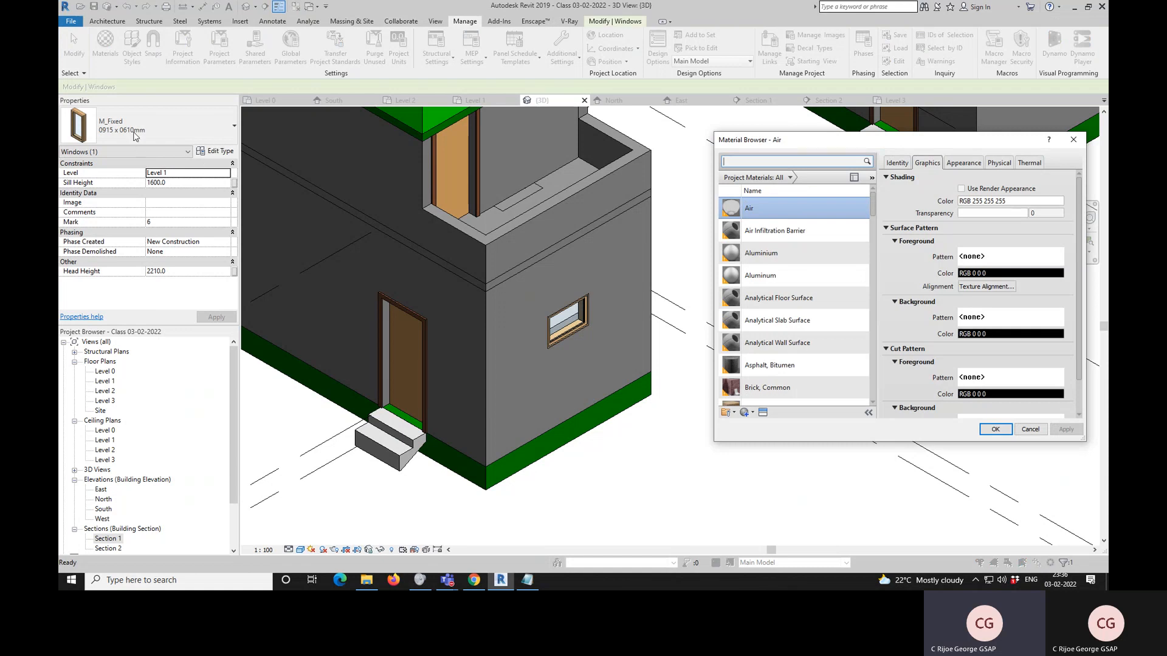
left_click(1030, 429)
left_click(959, 413)
left_click(216, 150)
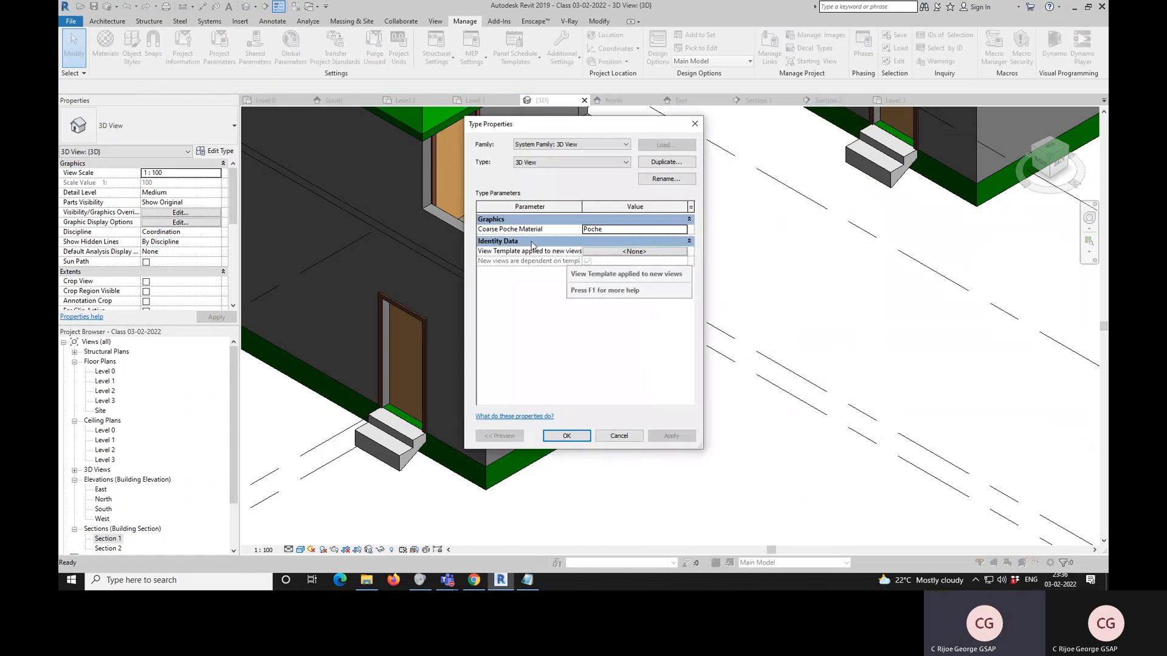
key("Escape")
- Examine the materials and finishes in the type properties of the middle house's ground-floor window
left_click(568, 319)
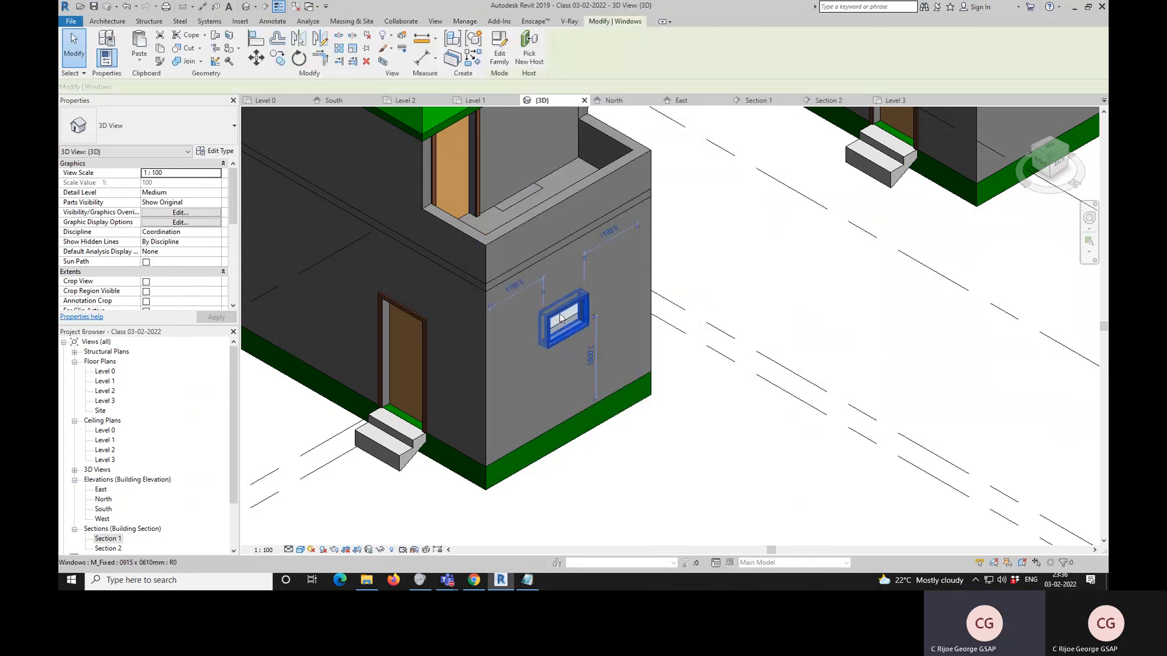
left_click(215, 151)
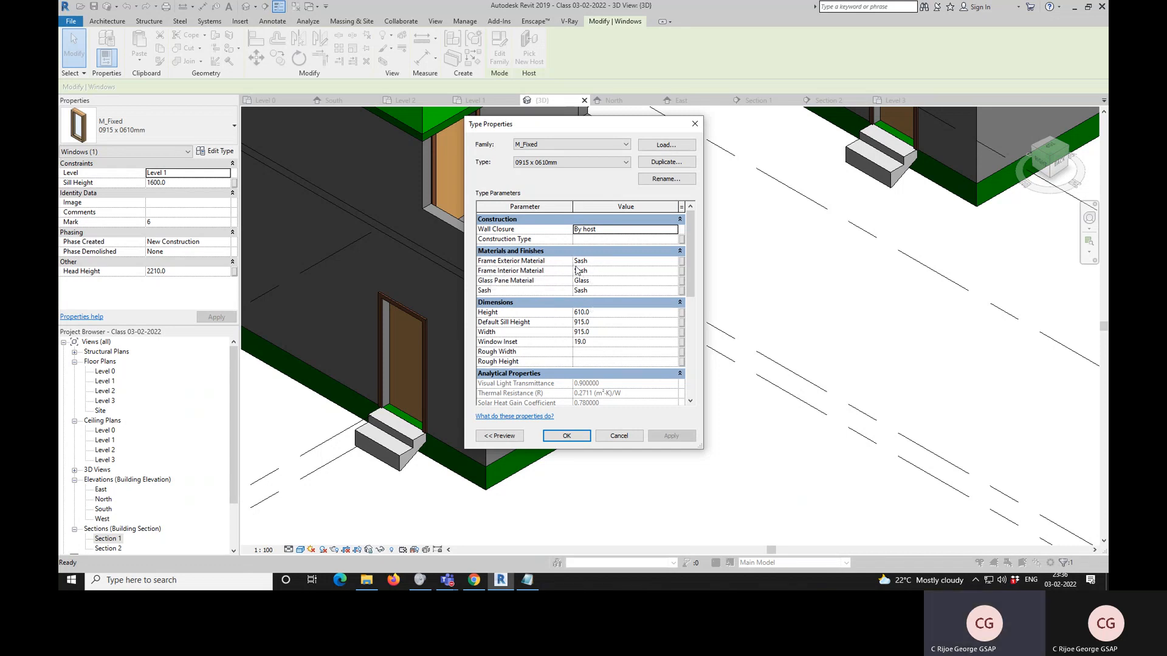
key("Return")
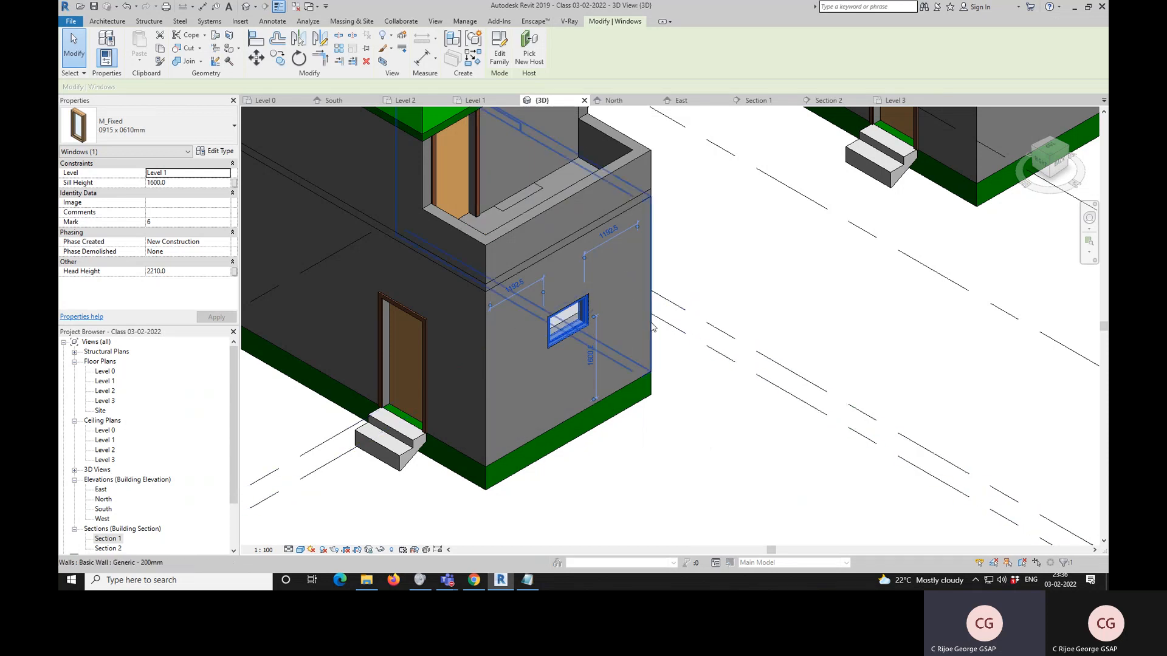
left_click(734, 282)
scroll(590, 312, "up", 4)
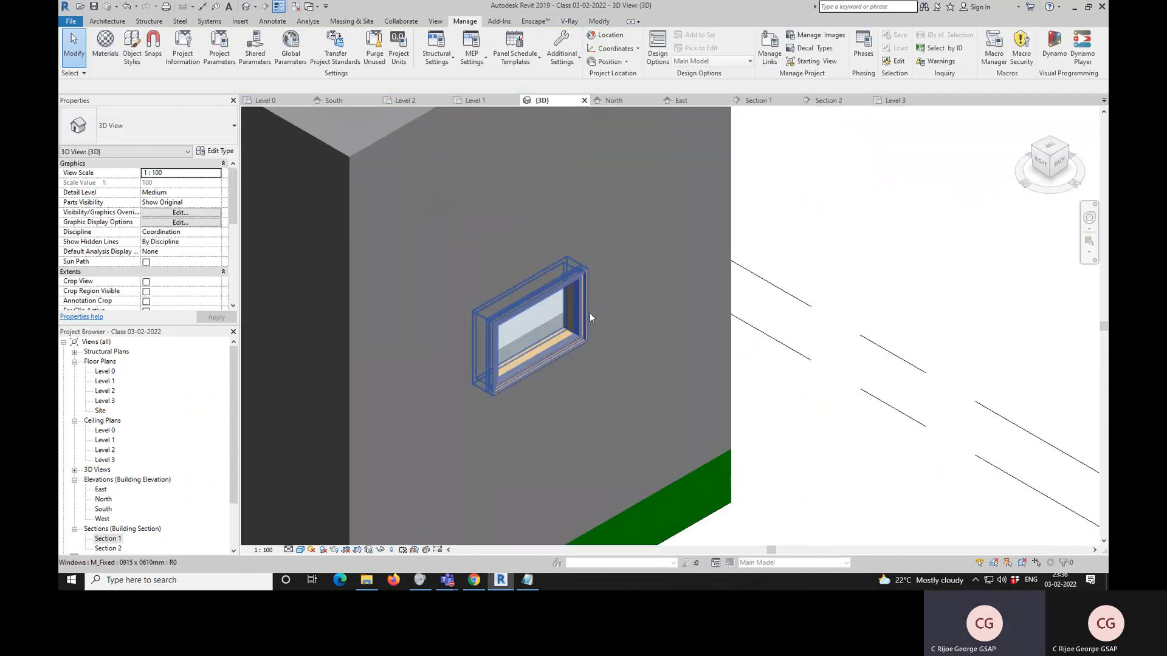
scroll(575, 347, "down", 3)
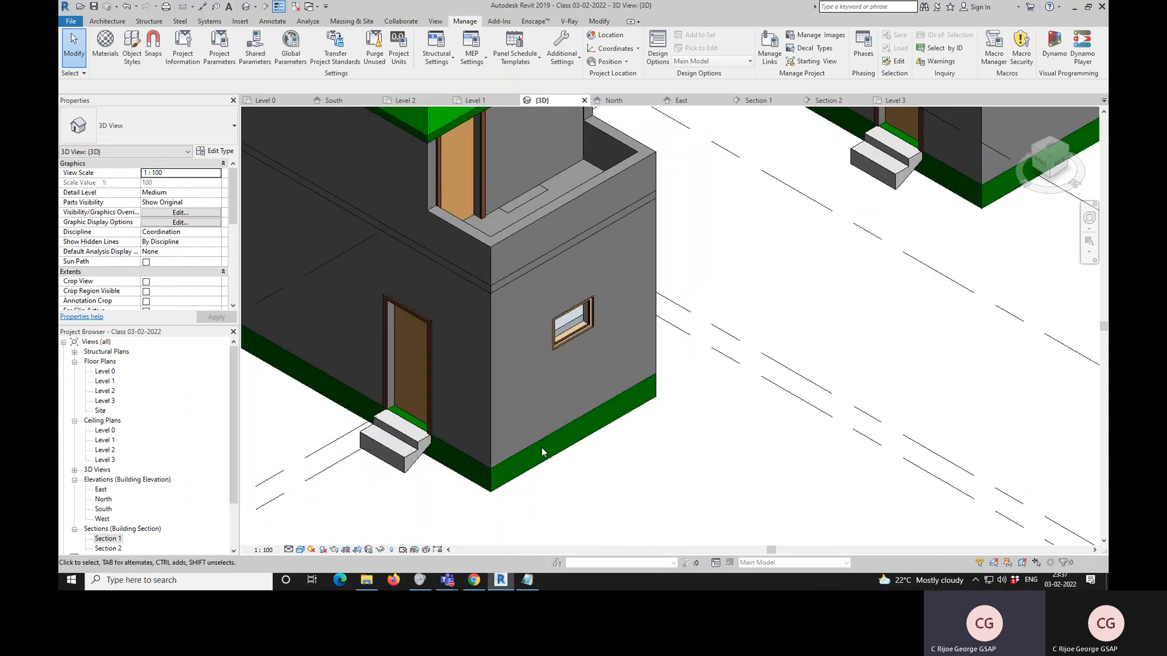
- Display the 3D view of the houses in the Hidden Line visual style
key("h")
key("l")
scroll(451, 391, "down", 3)
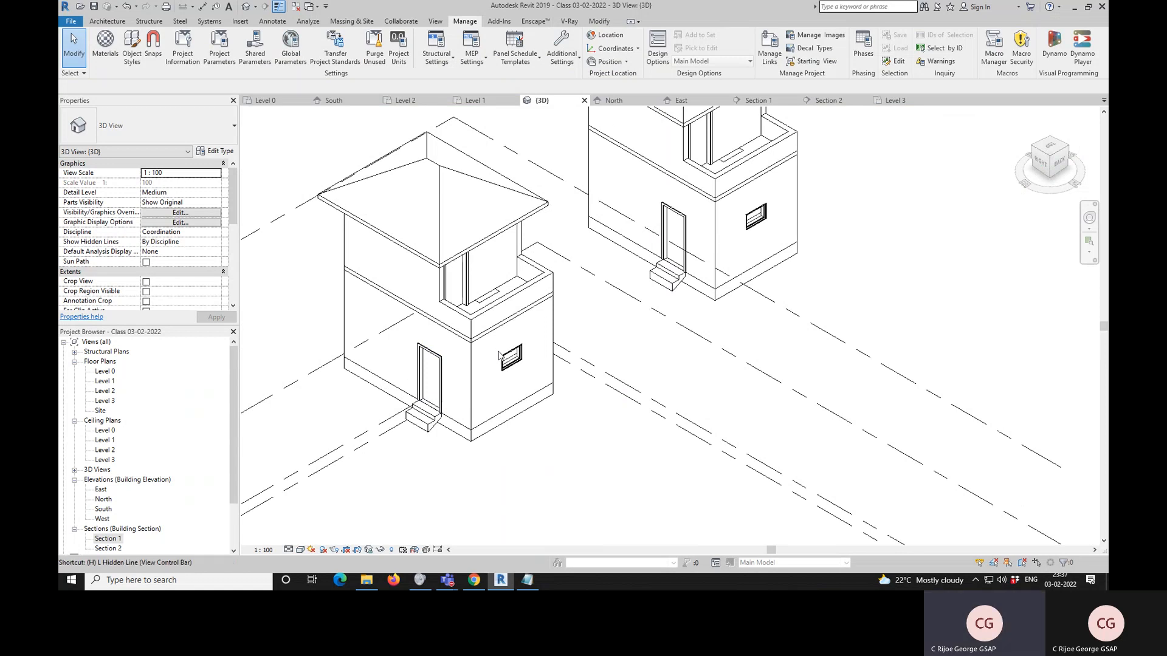
scroll(499, 352, "up", 2)
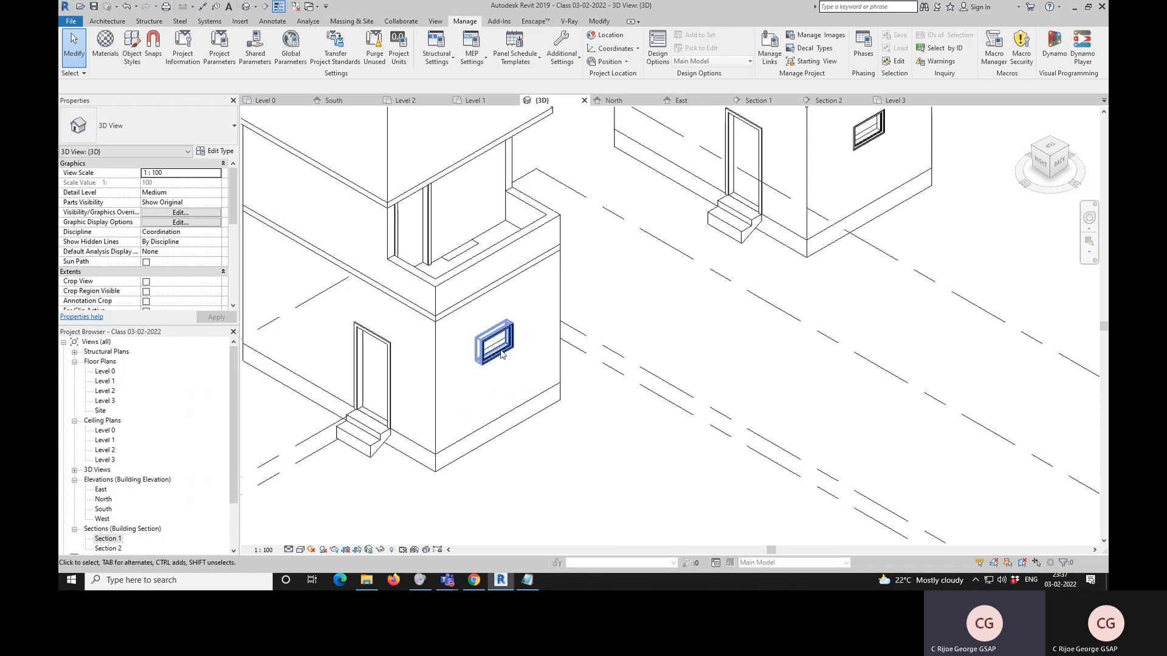
- Switch the 3D view to the Wireframe visual style to view the middle house's inner edges and stairs
key("w")
key("f")
scroll(431, 231, "down", 2)
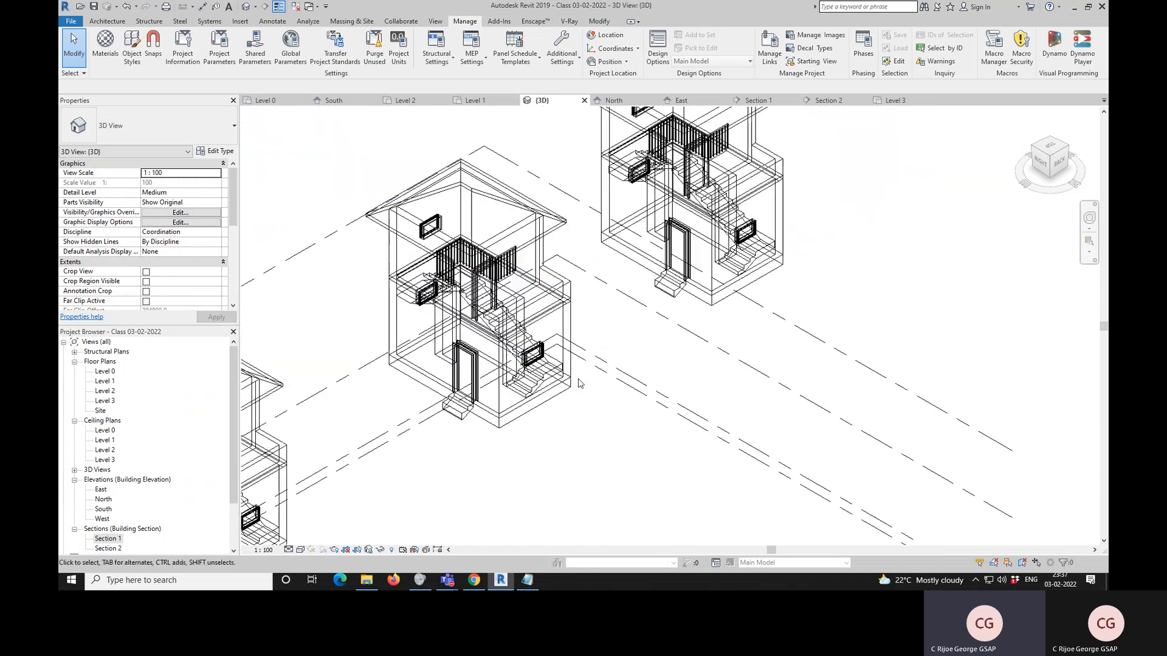
scroll(428, 230, "up", 2)
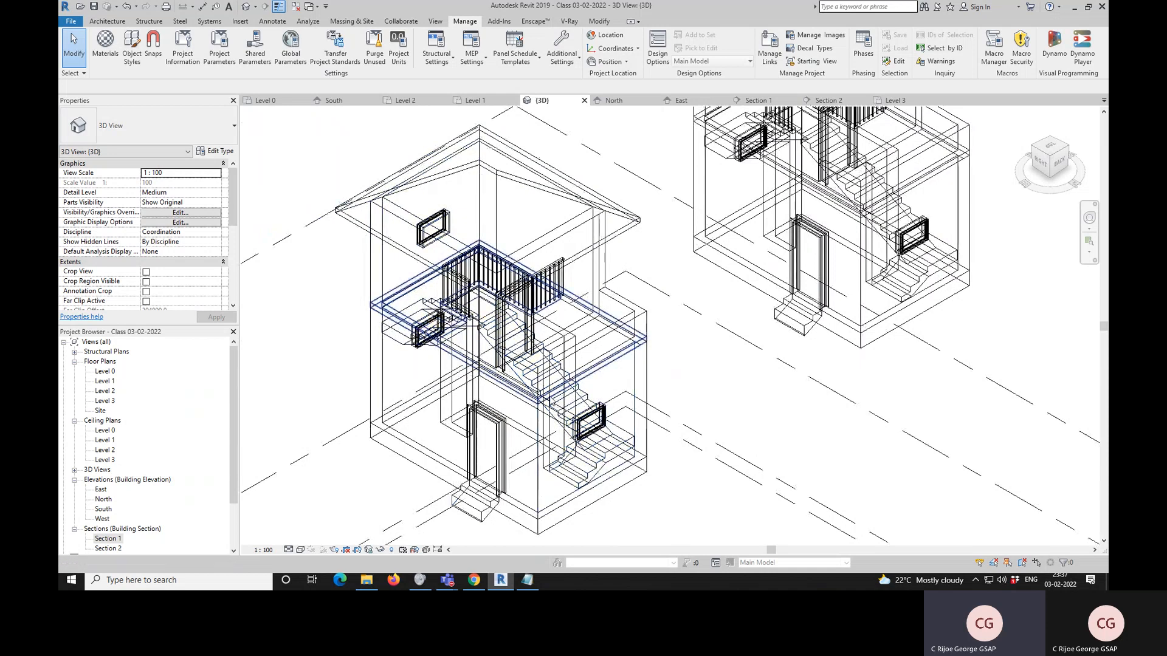
- Return the 3D view to the Shaded visual style and look over the row of houses
key("s")
key("d")
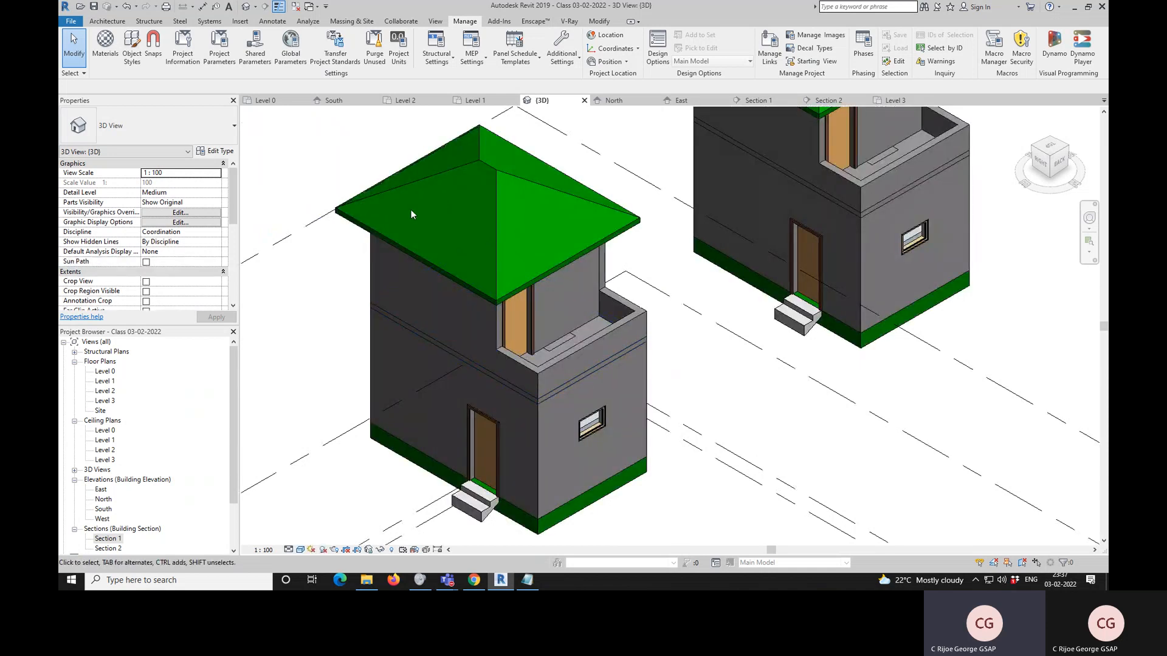
scroll(411, 214, "down", 4)
scroll(447, 357, "up", 5)
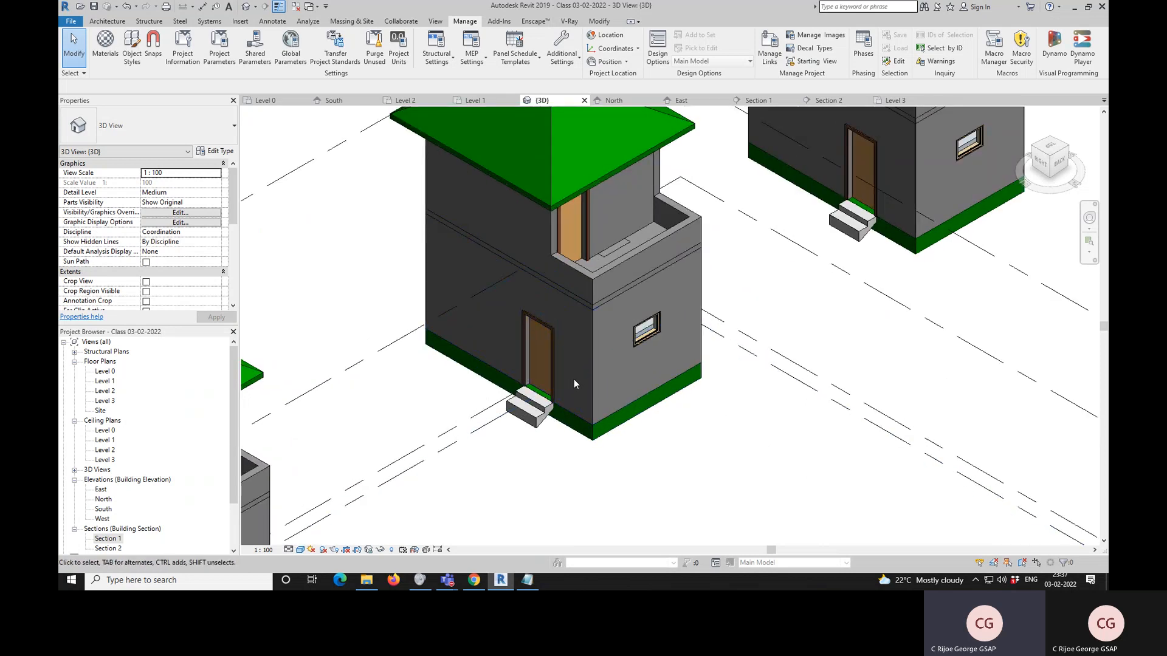
scroll(538, 350, "down", 3)
scroll(537, 350, "down", 3)
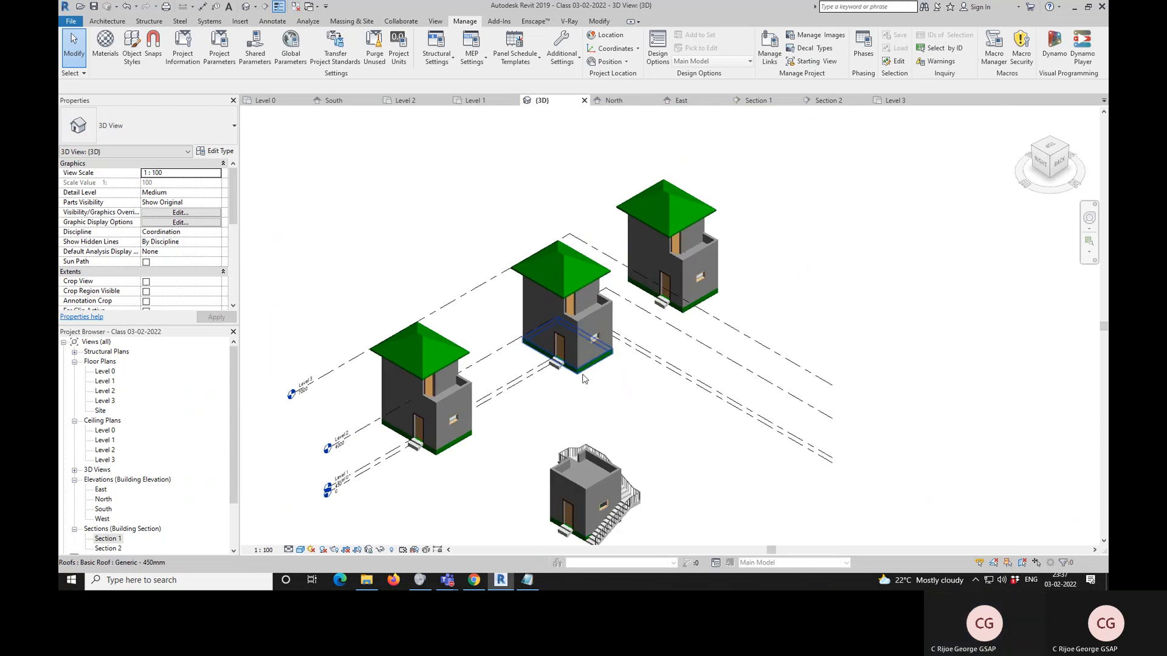
scroll(608, 336, "up", 3)
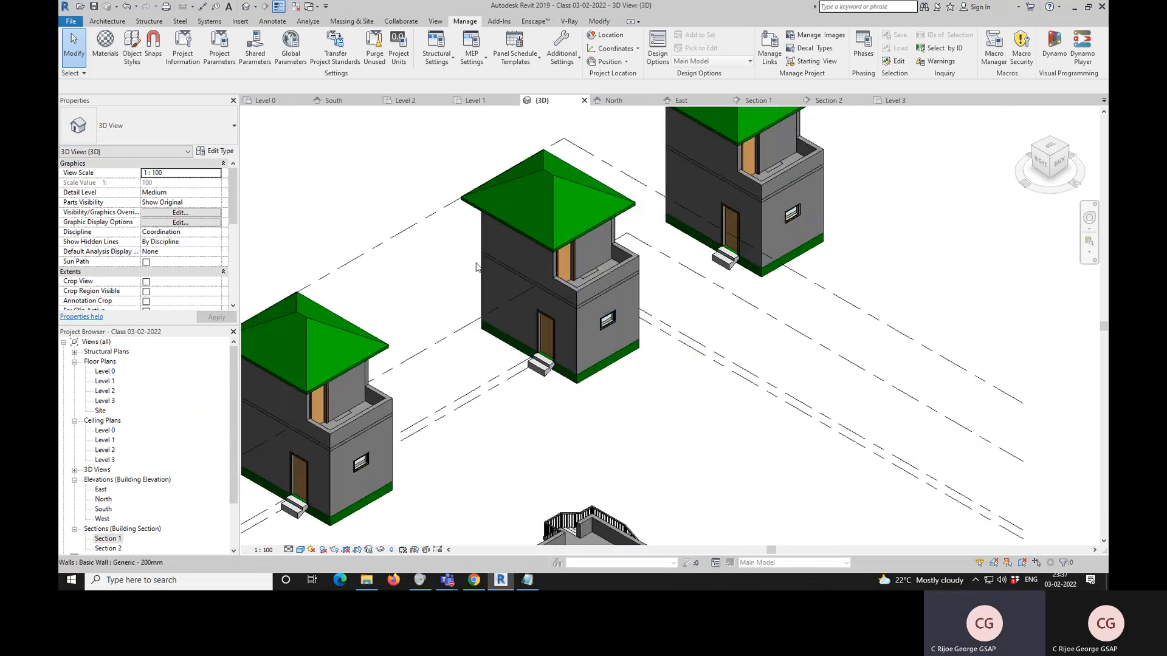
- Set the 3D view's visual style to Realistic
left_click(301, 550)
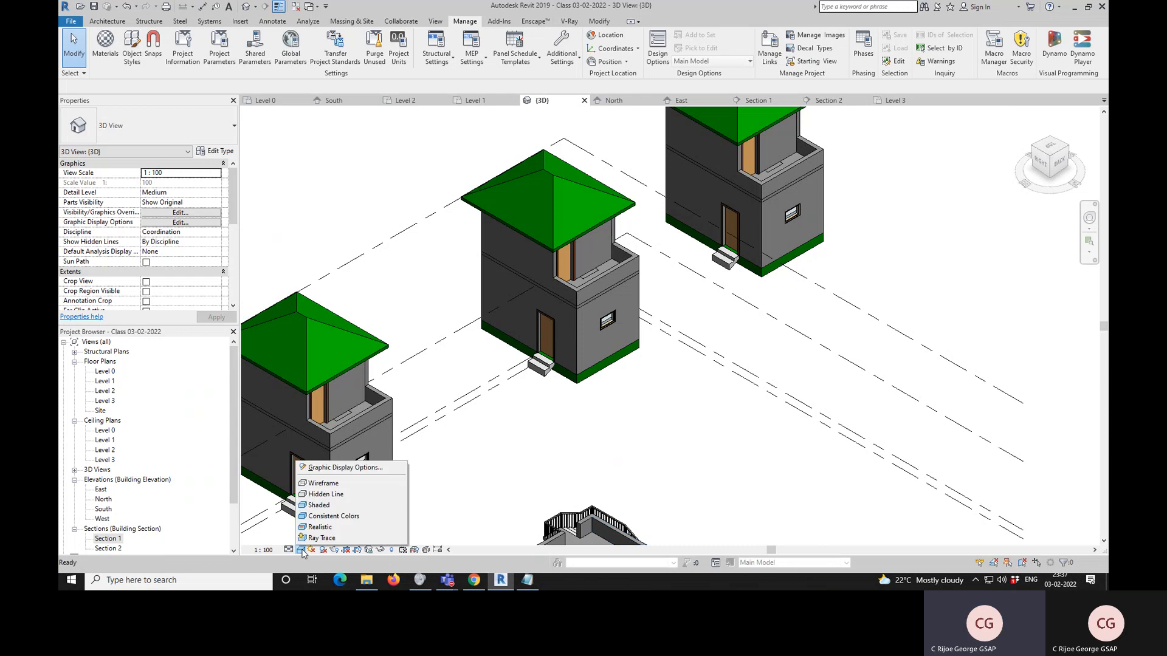
left_click(315, 528)
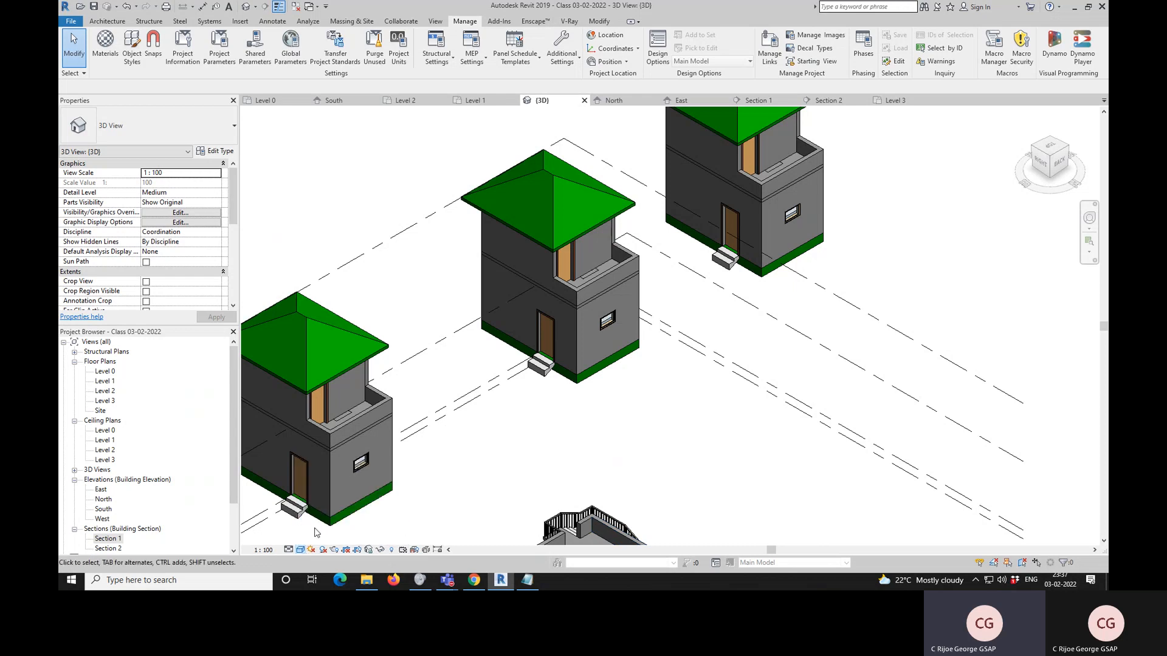
left_click(301, 550)
left_click(319, 527)
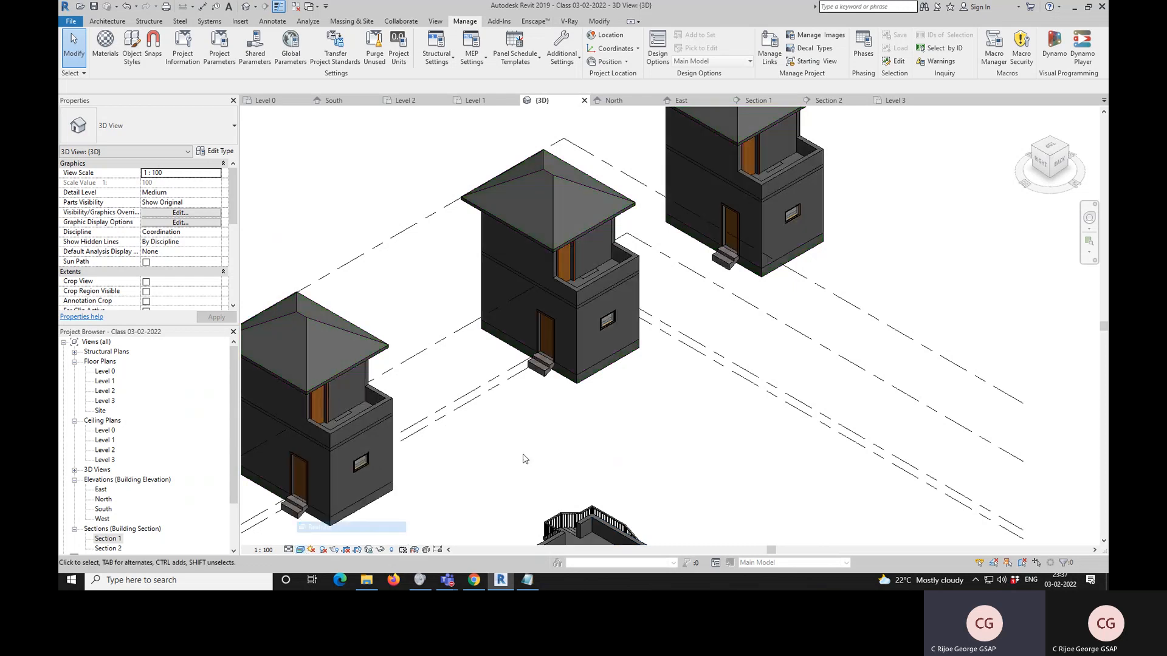
- Examine the realistic textures of the frame and glass on the middle house's ground-floor window up close
scroll(585, 296, "up", 5)
scroll(600, 306, "up", 8)
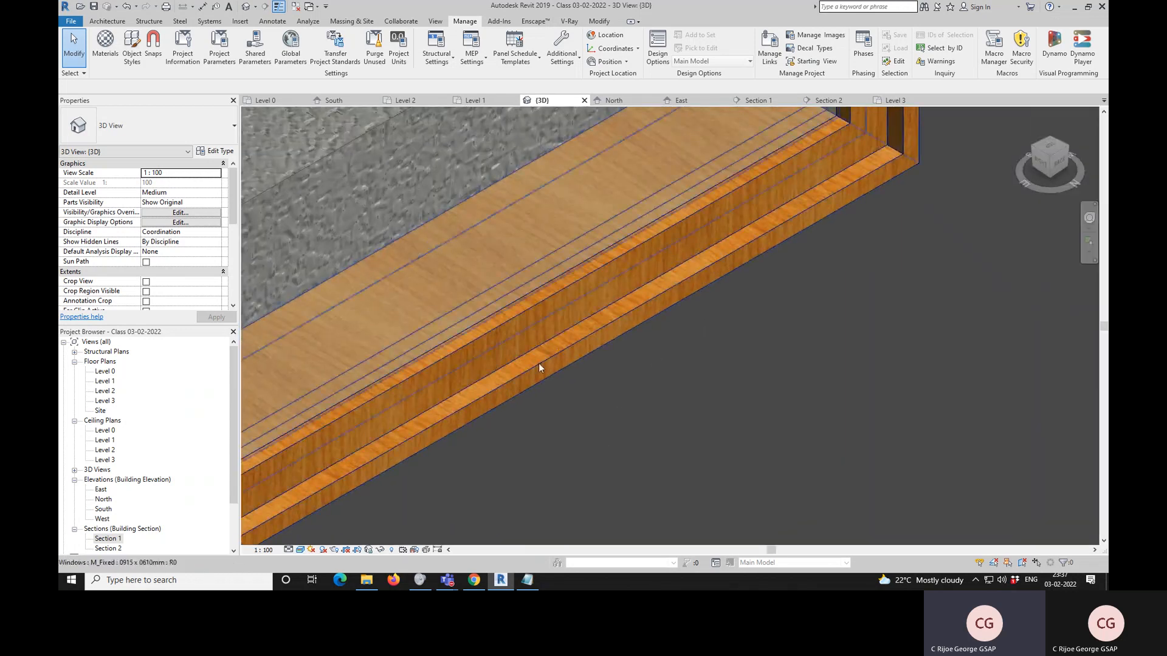
scroll(595, 334, "down", 4)
scroll(555, 237, "down", 6)
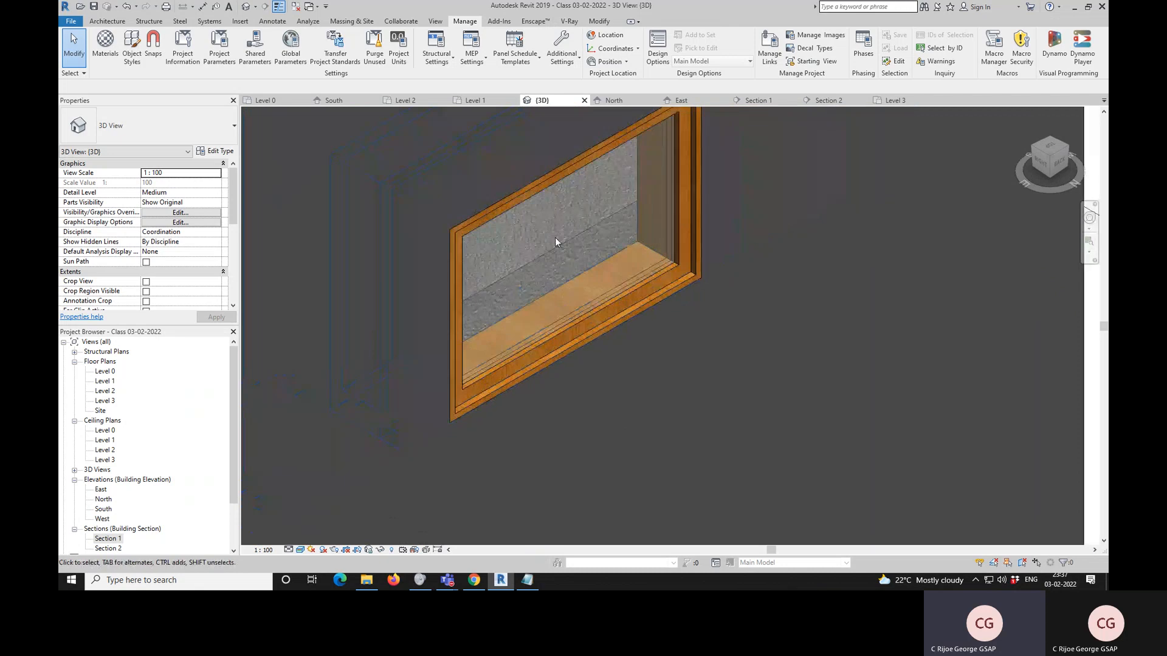
scroll(575, 231, "up", 3)
scroll(577, 227, "up", 3)
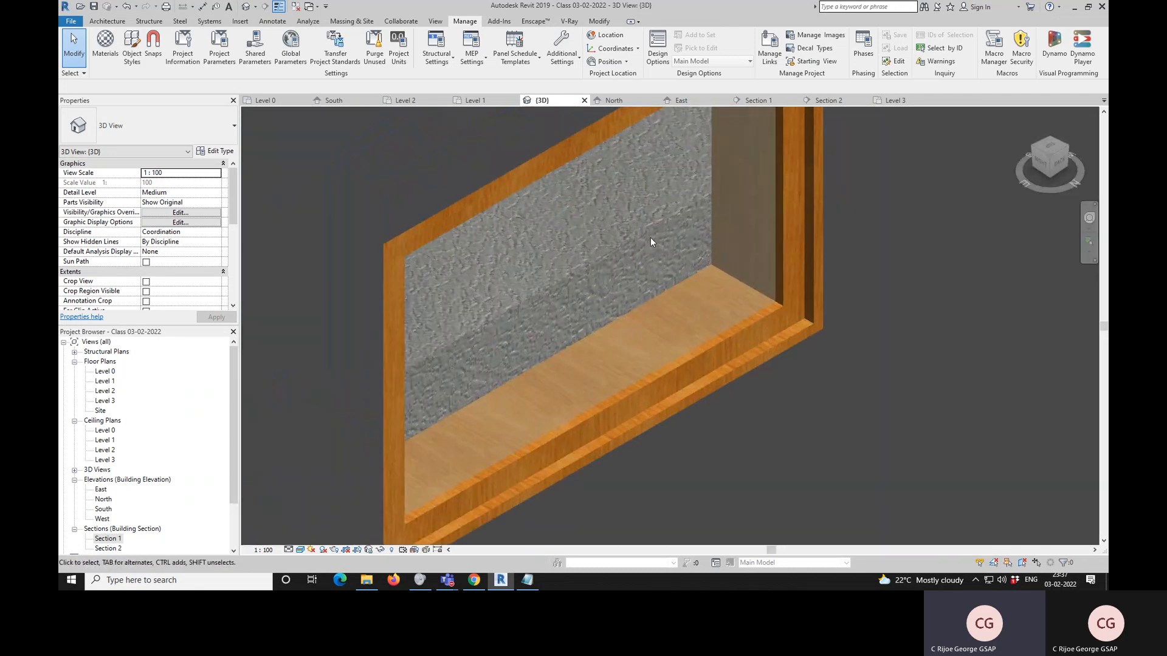
scroll(654, 244, "down", 6)
scroll(675, 246, "down", 5)
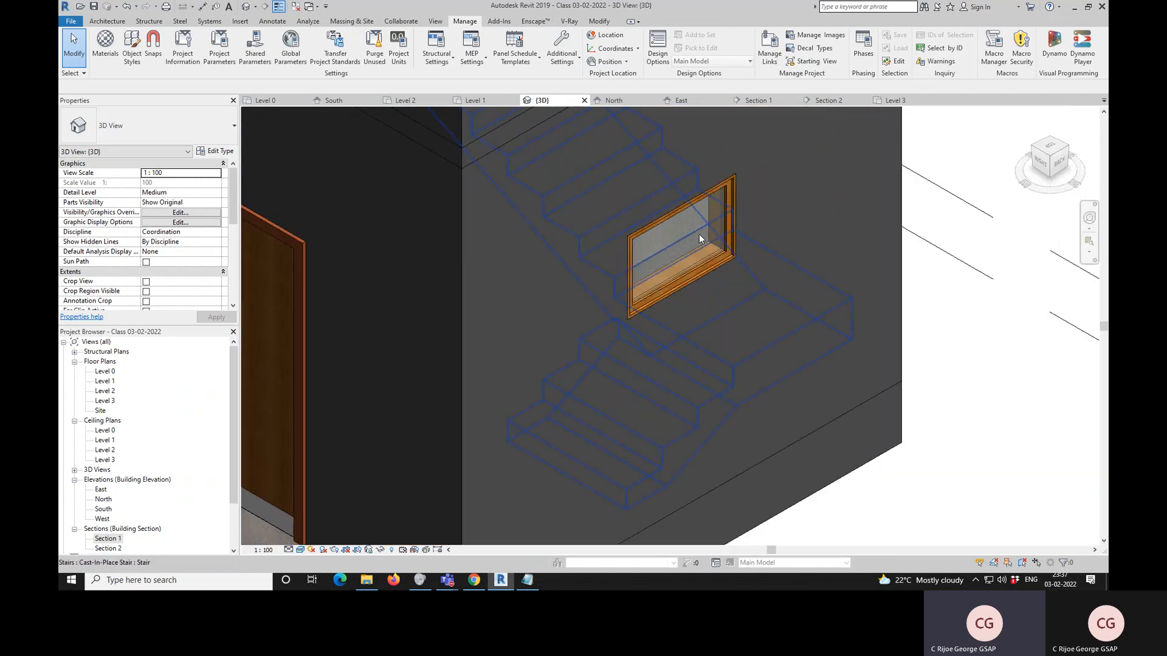
scroll(516, 388, "up", 6)
scroll(413, 462, "down", 7)
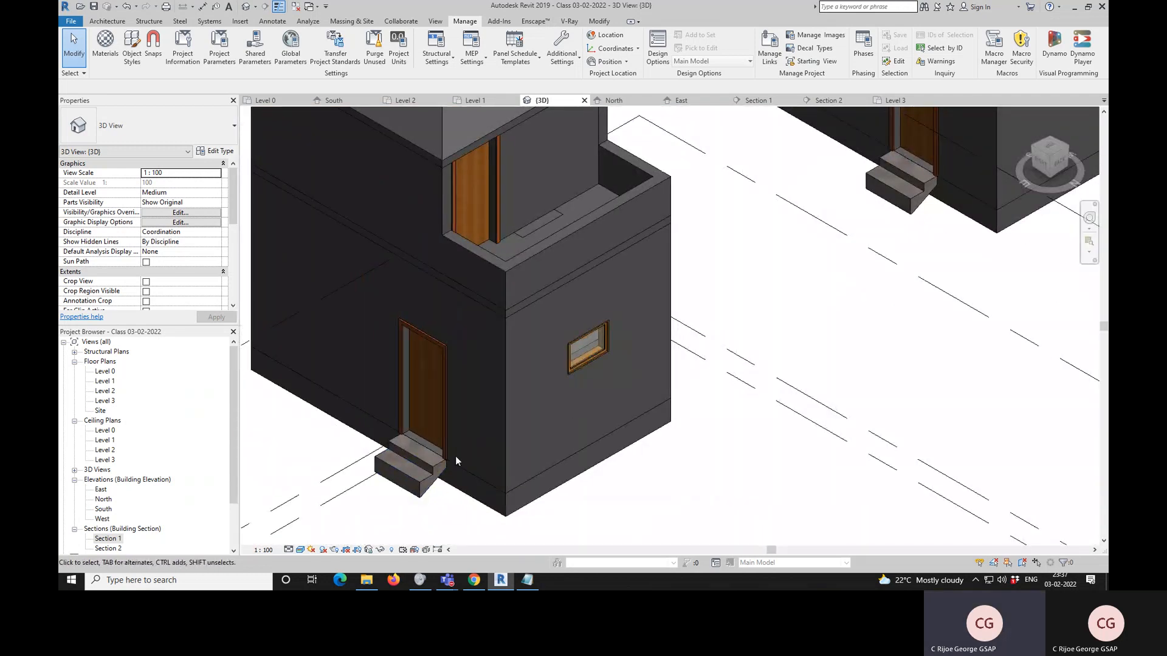
- Look over the walls, doors and roofs of the houses, reapplying the Realistic visual style to the 3D view
scroll(477, 439, "down", 3)
scroll(509, 331, "up", 3)
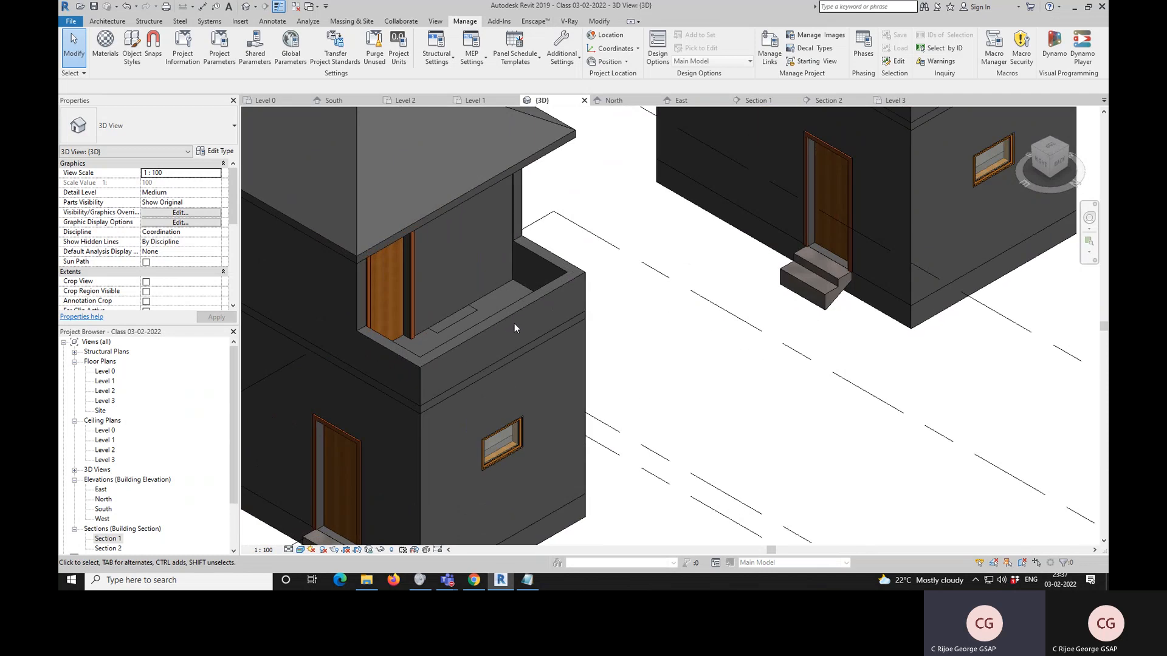
scroll(535, 352, "down", 5)
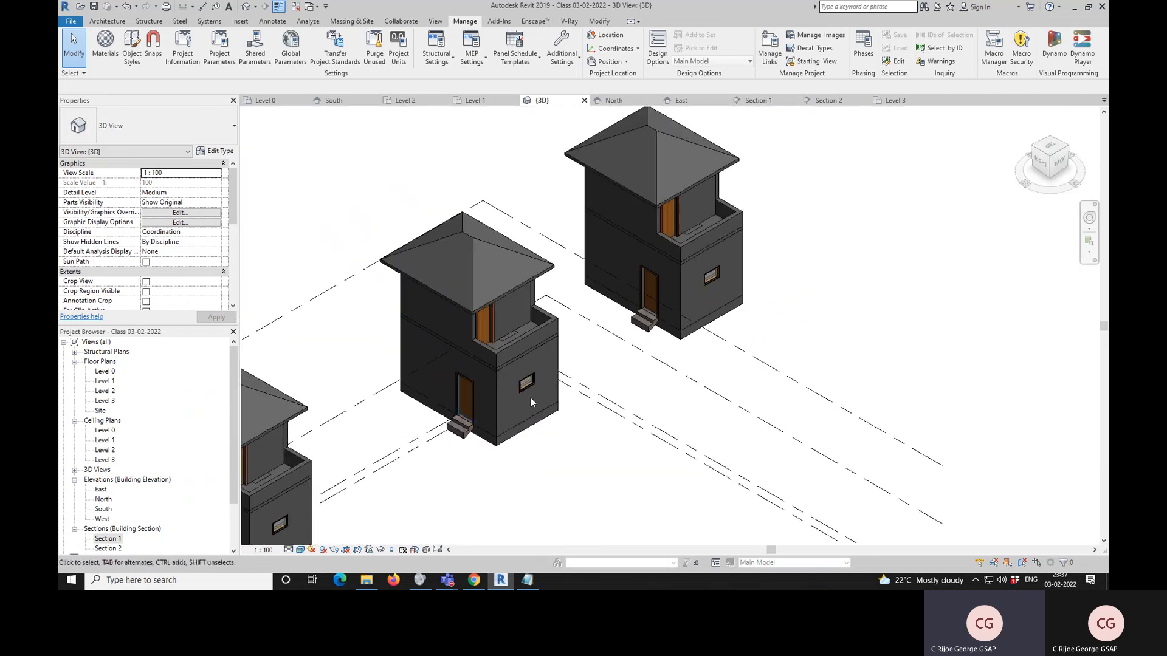
scroll(510, 385, "down", 3)
scroll(483, 374, "up", 4)
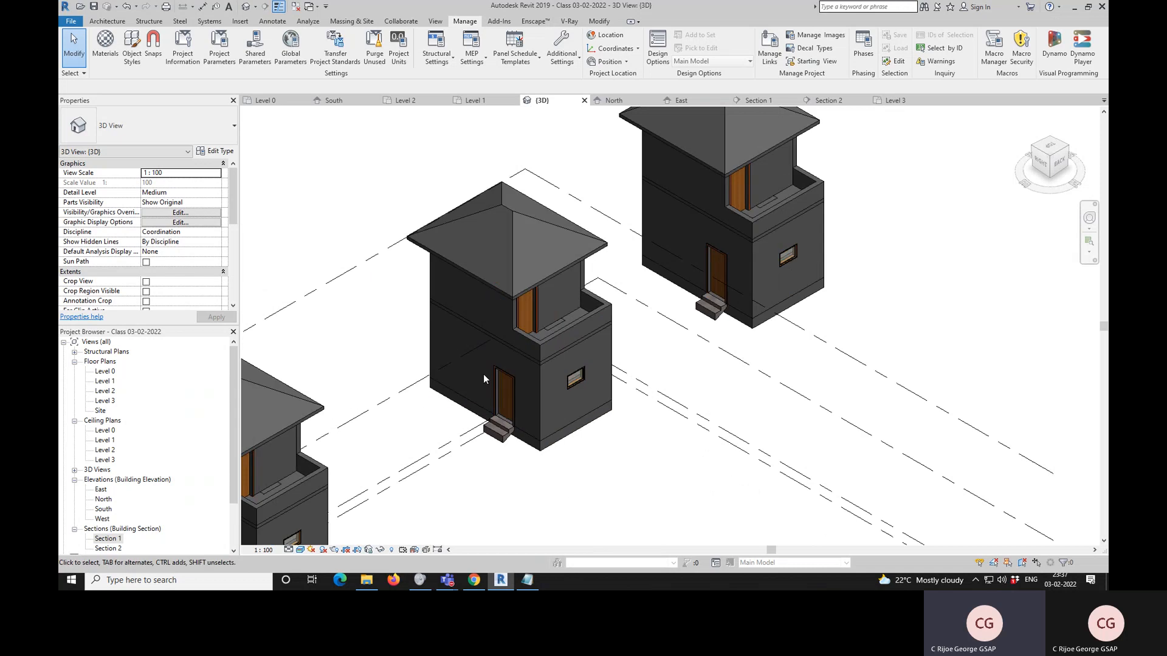
scroll(483, 374, "up", 5)
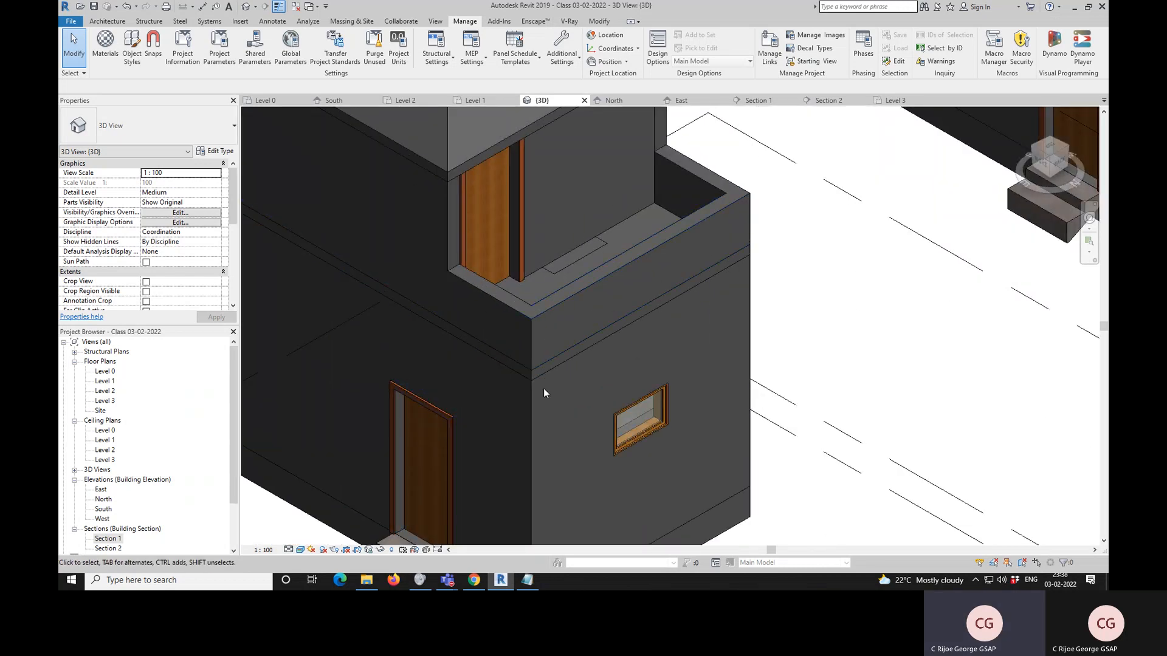
left_click(300, 550)
left_click(311, 529)
scroll(592, 366, "down", 5)
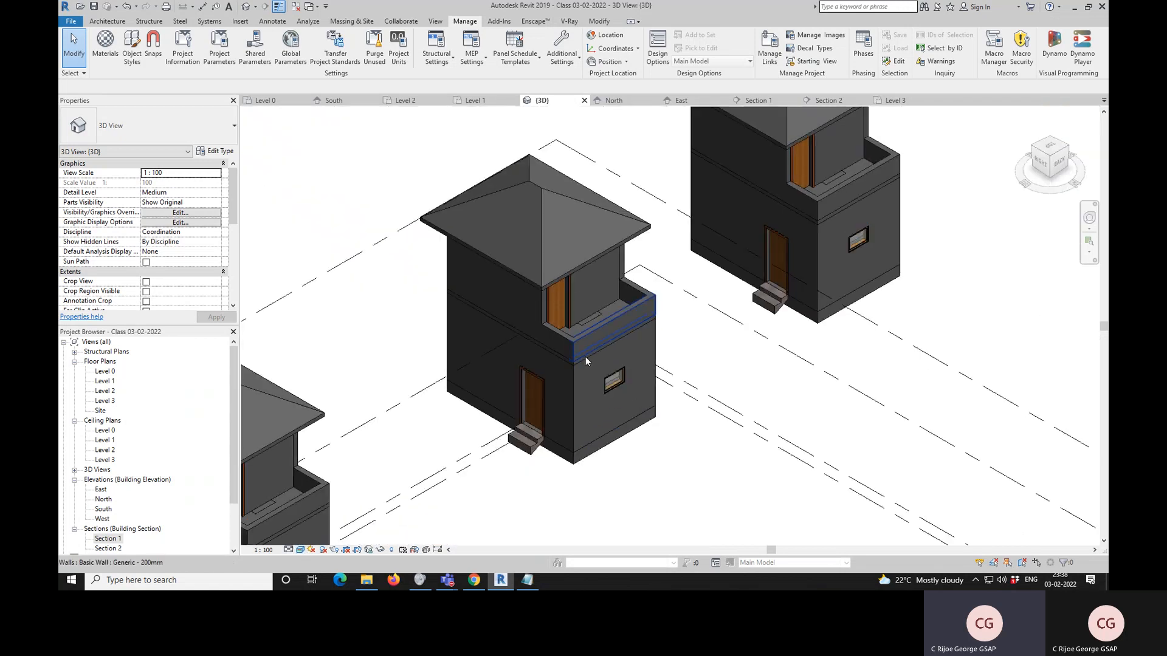
- Review the Materials and Finishes parameters in the ground-floor window's type properties and close them without changes
scroll(699, 395, "up", 5)
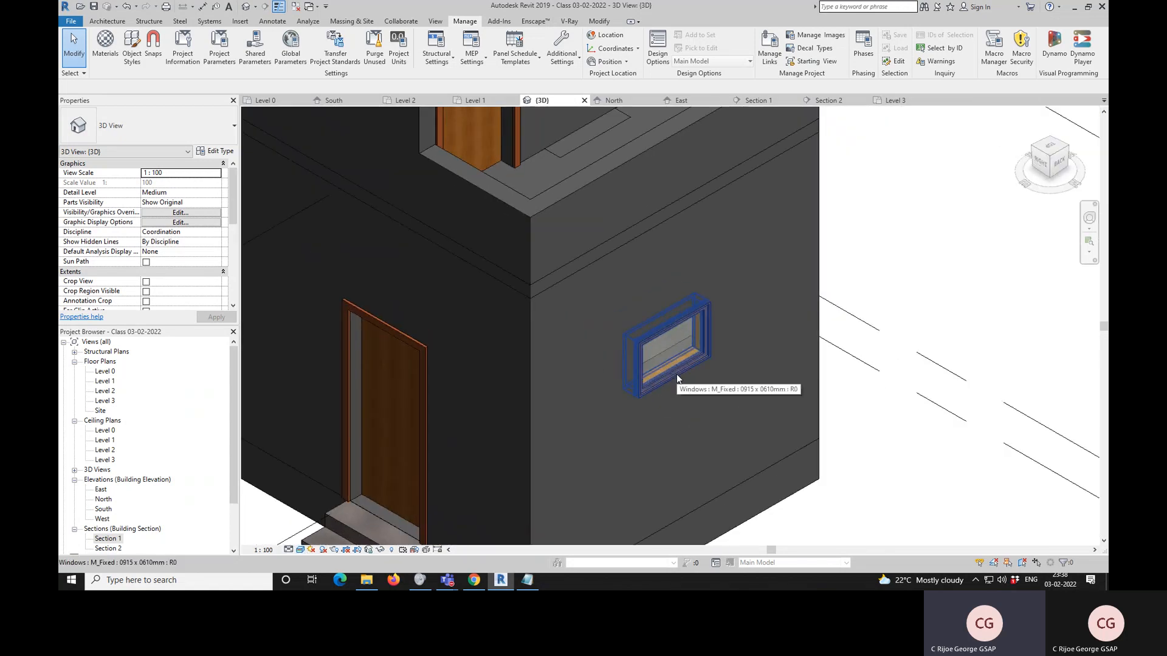
left_click(677, 377)
left_click(231, 152)
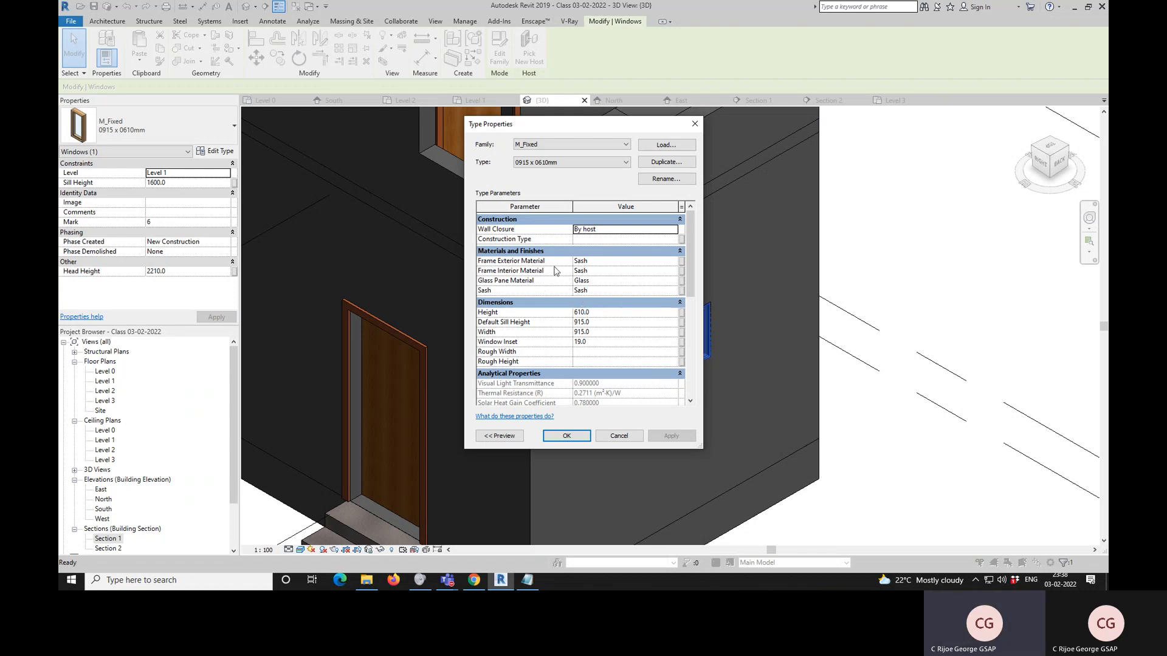
left_click(561, 440)
key("Escape")
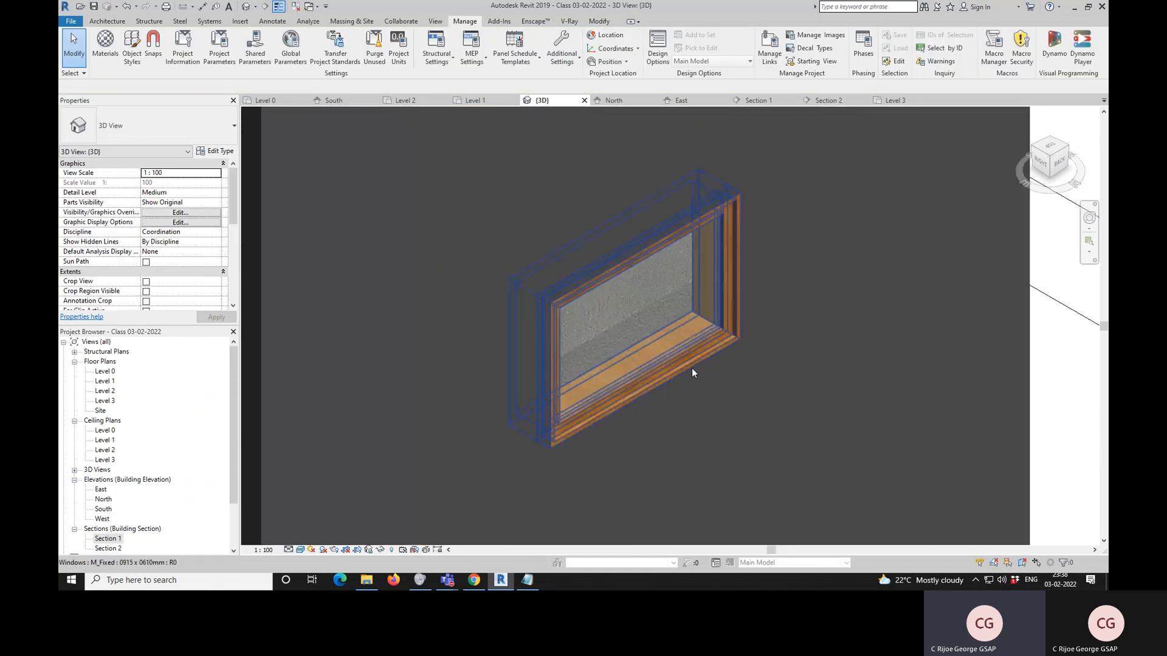
- Inspect the middle house's ground-floor window frame up close and reopen the window's type properties
scroll(692, 367, "up", 8)
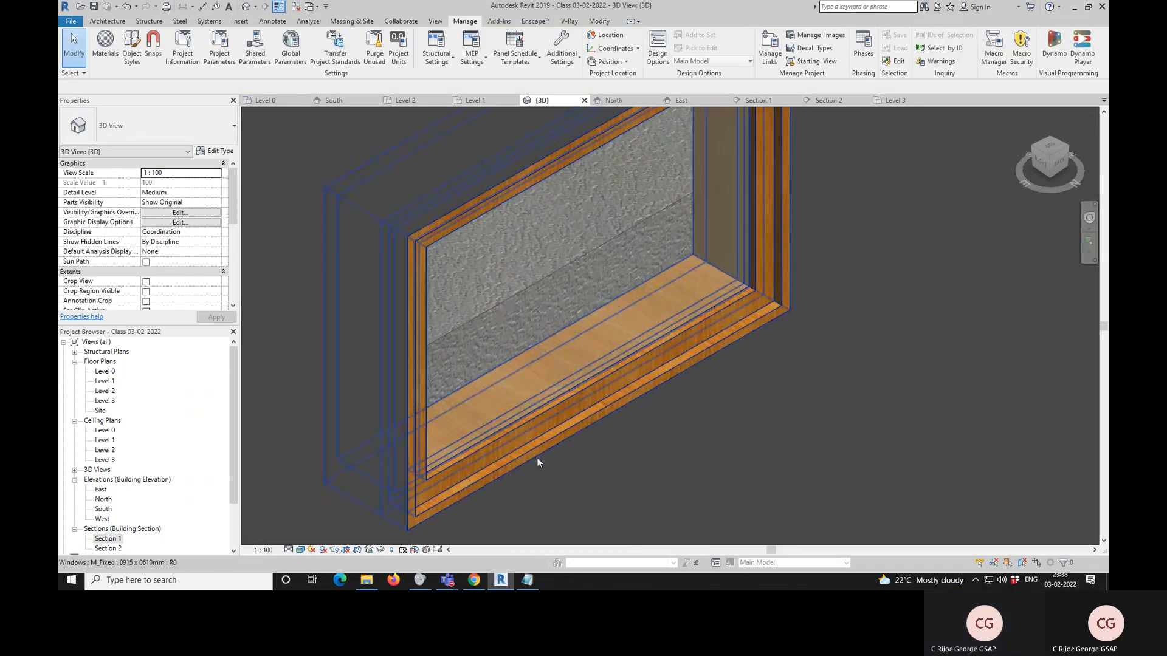
scroll(782, 268, "down", 3)
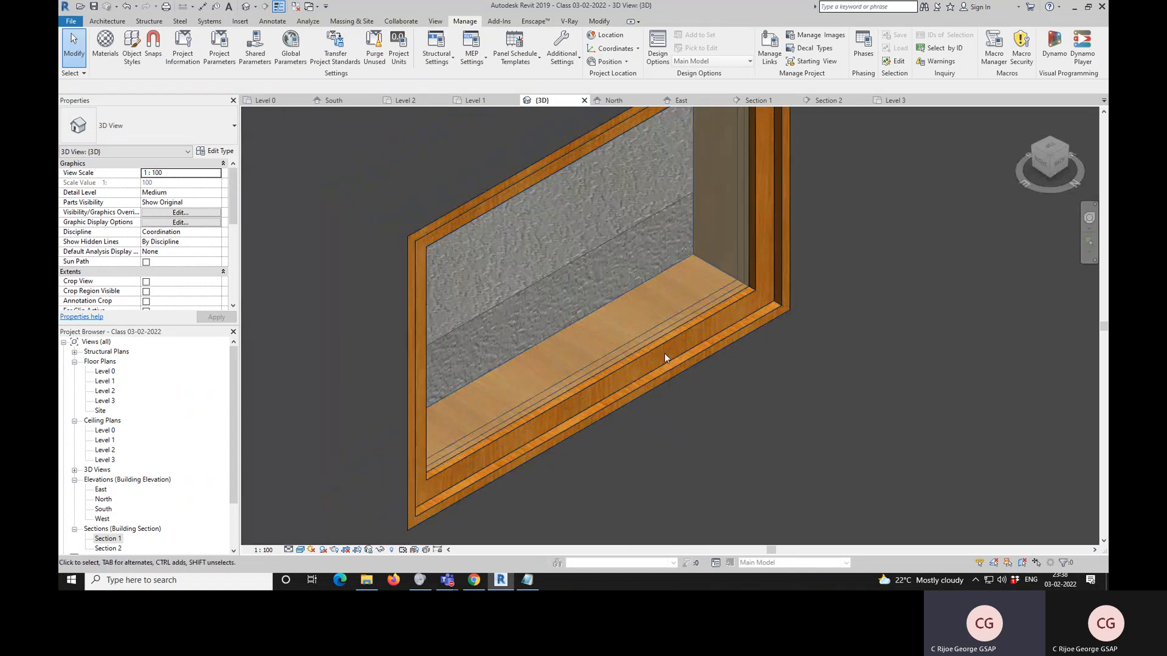
scroll(662, 358, "down", 2)
middle_click_drag(703, 216, 662, 325, "shift")
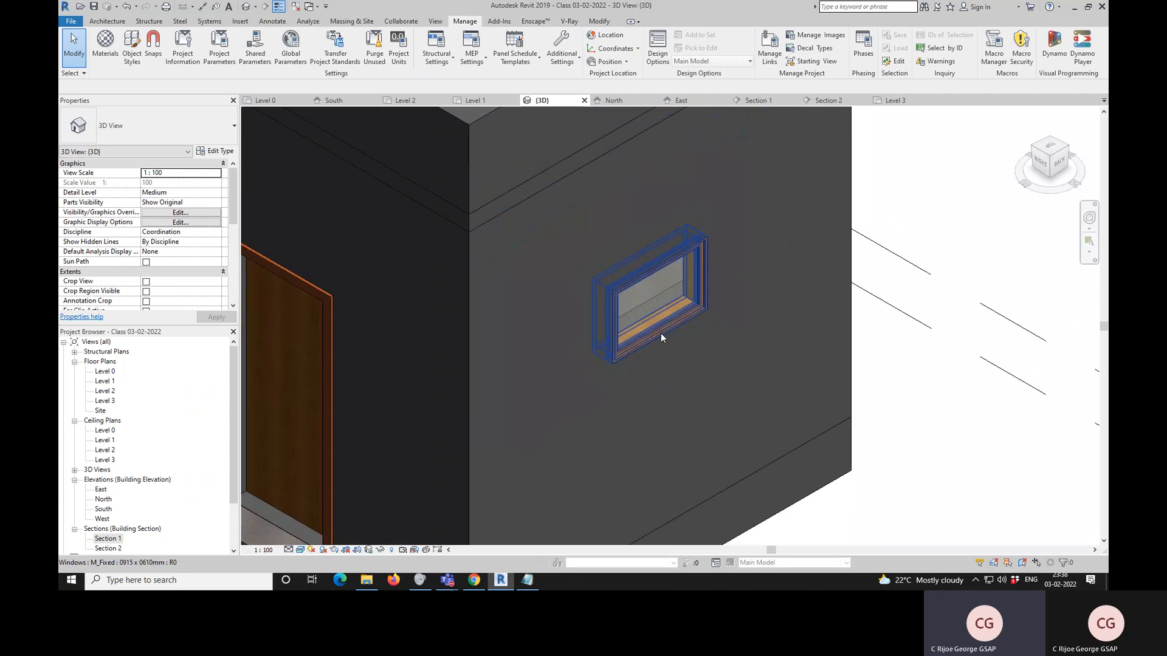
left_click(662, 333)
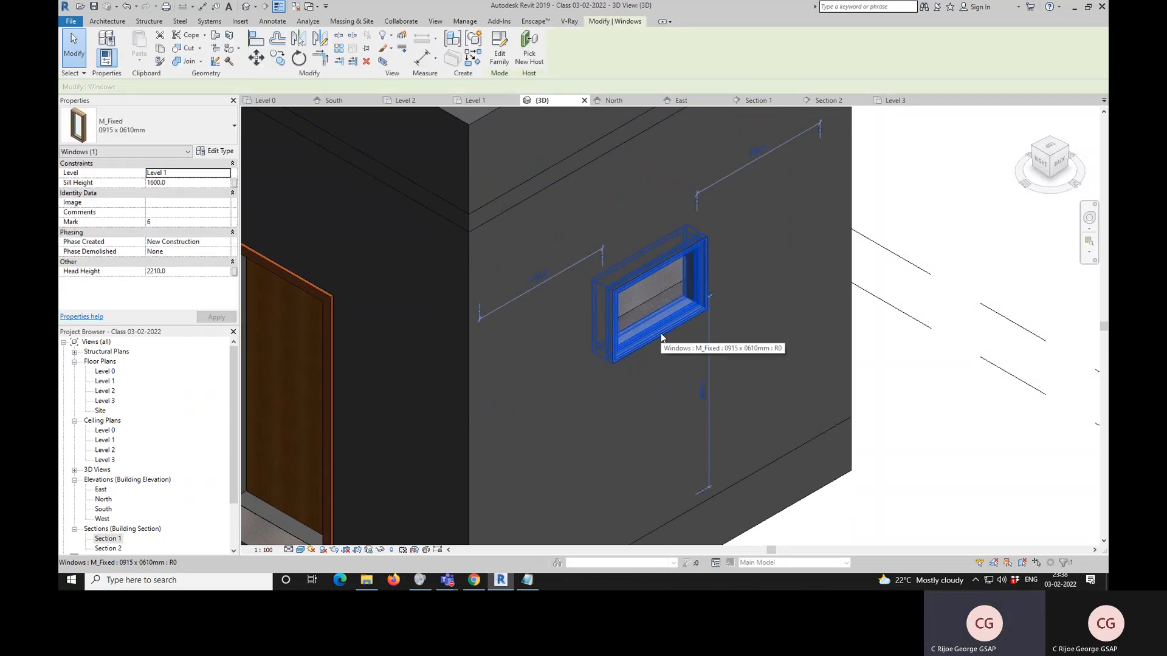
left_click(217, 151)
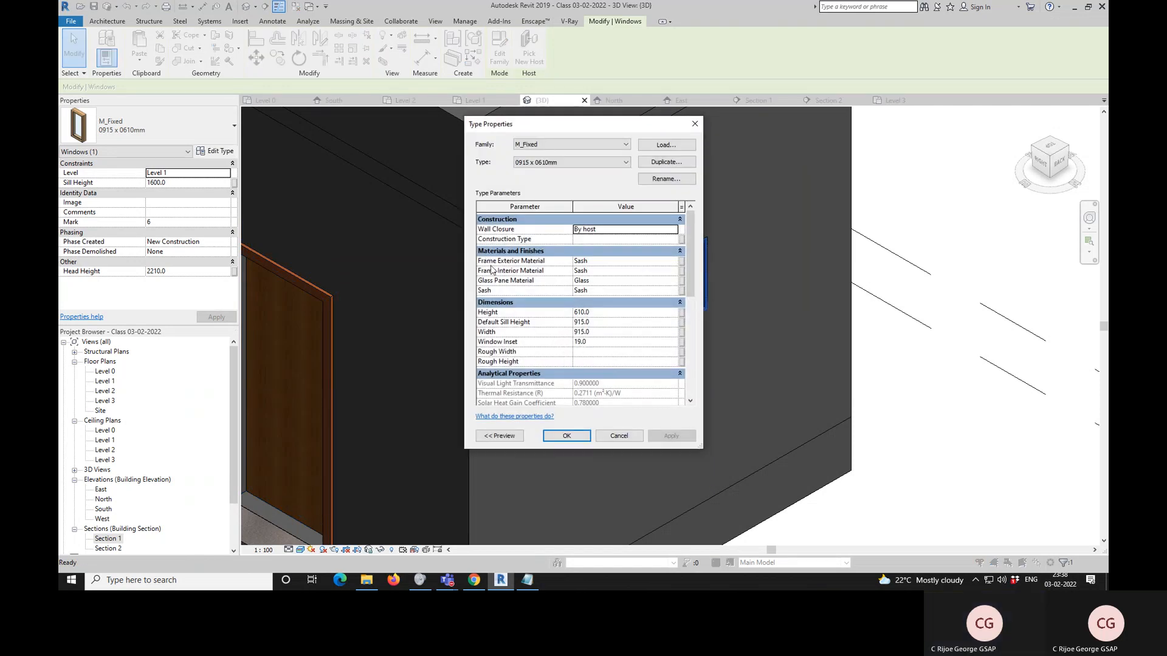
- Open the Material Browser for the window type's Frame Exterior Material and look through the materials around Sash
left_click(681, 261)
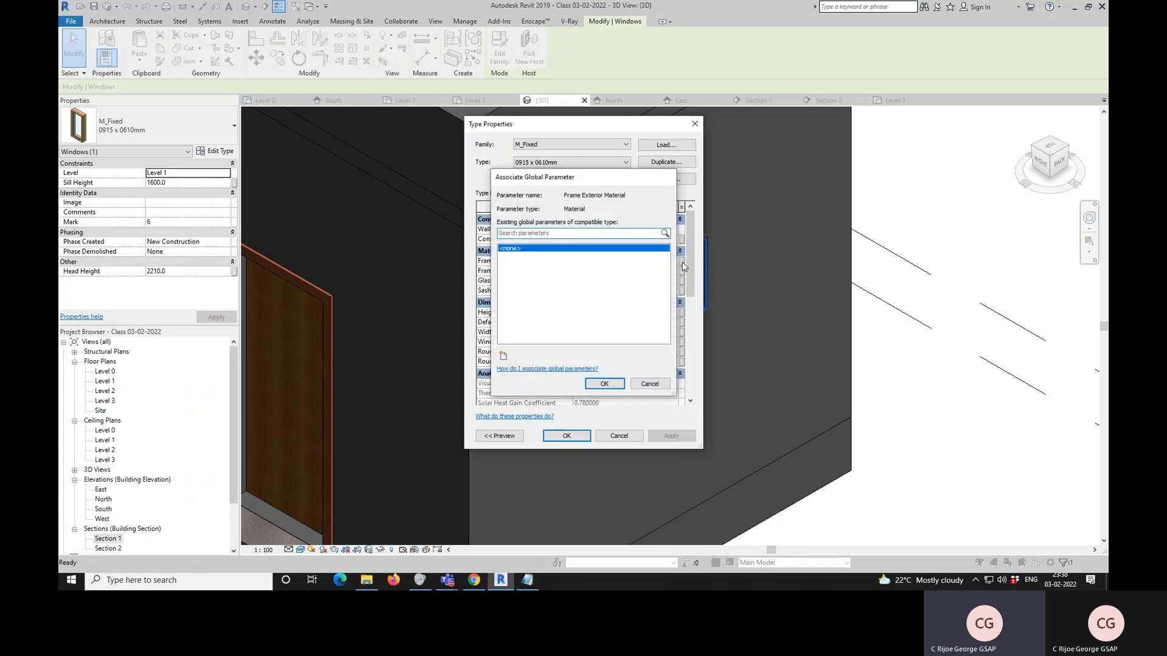
key("Return")
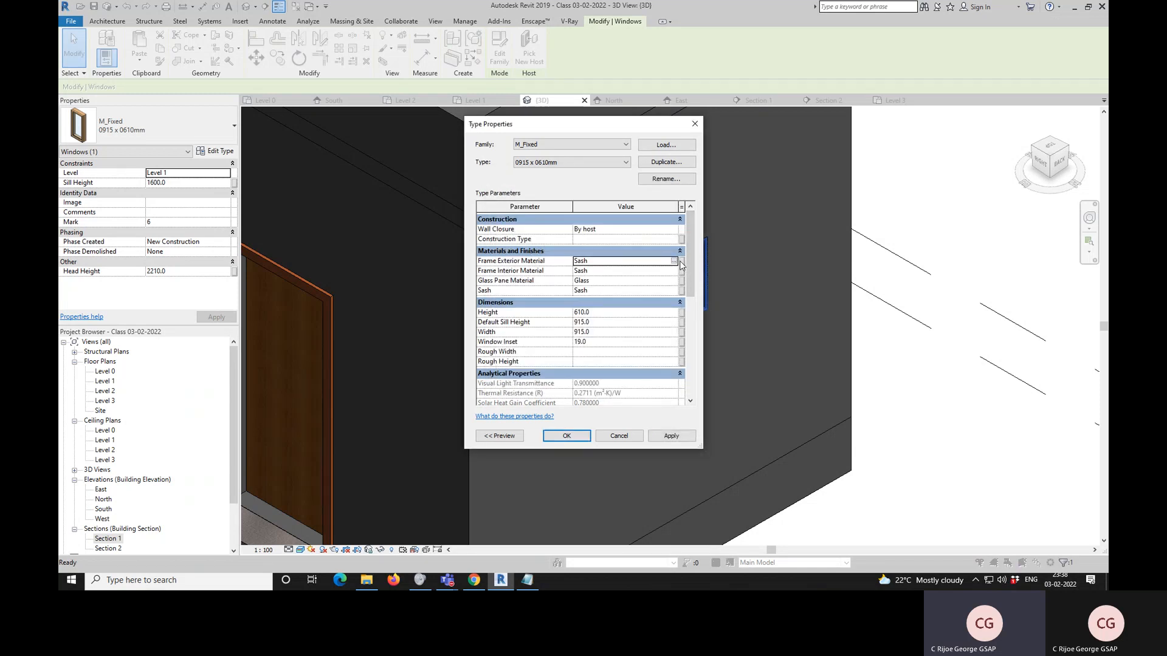
left_click(673, 261)
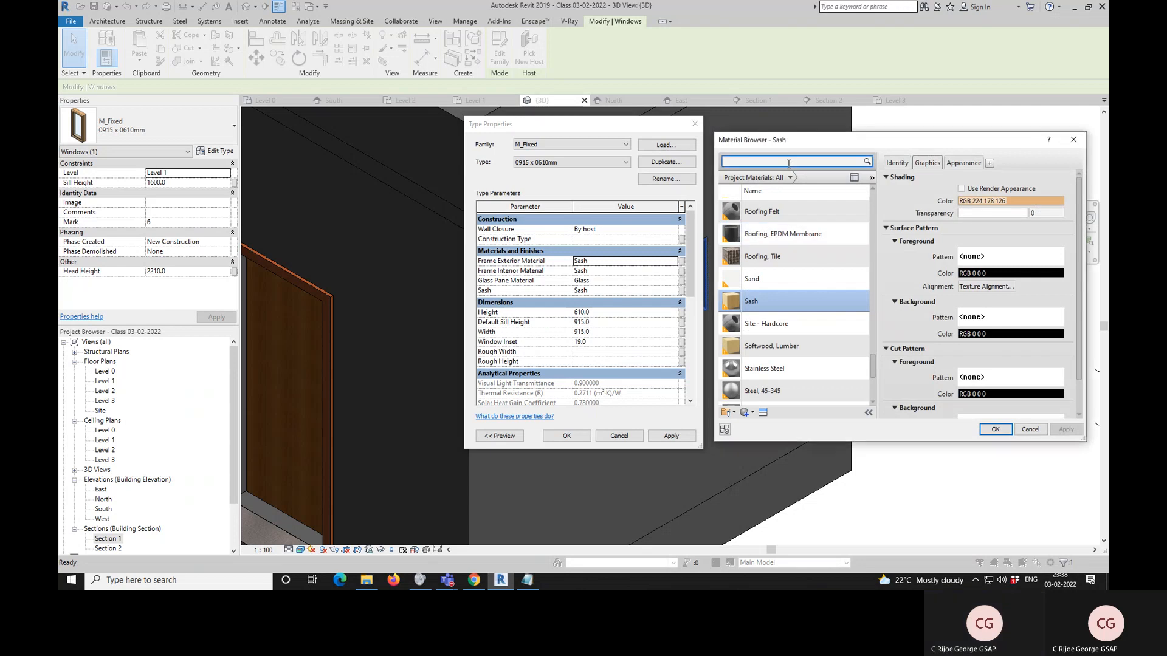
left_click_drag(800, 146, 728, 144)
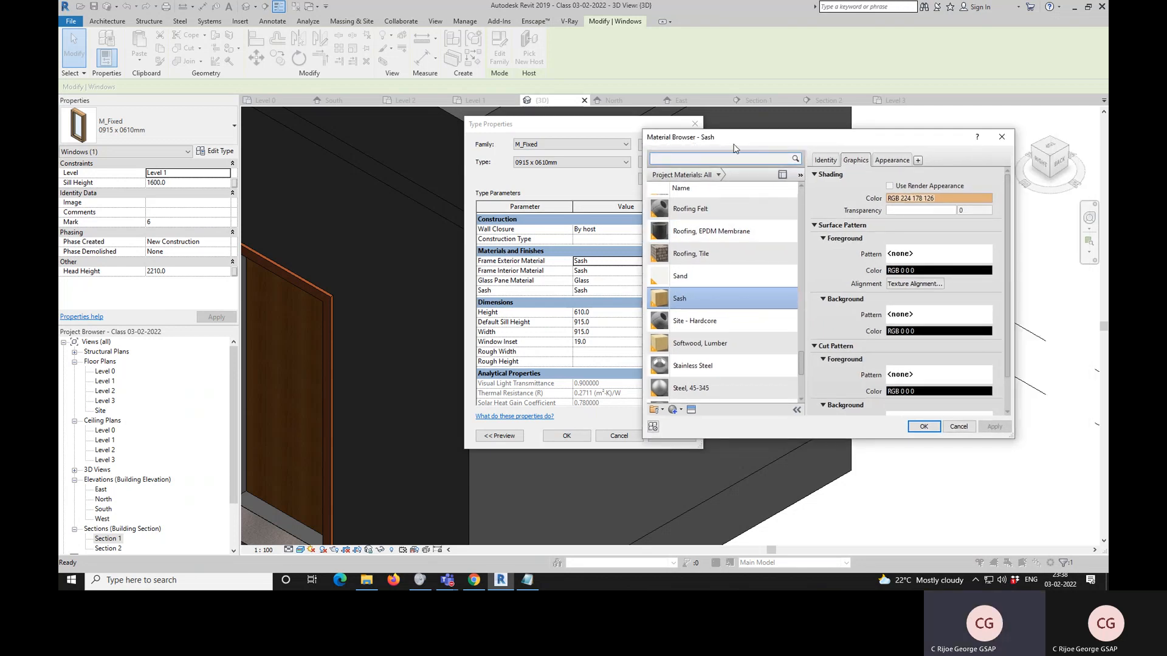
scroll(720, 292, "up", 1)
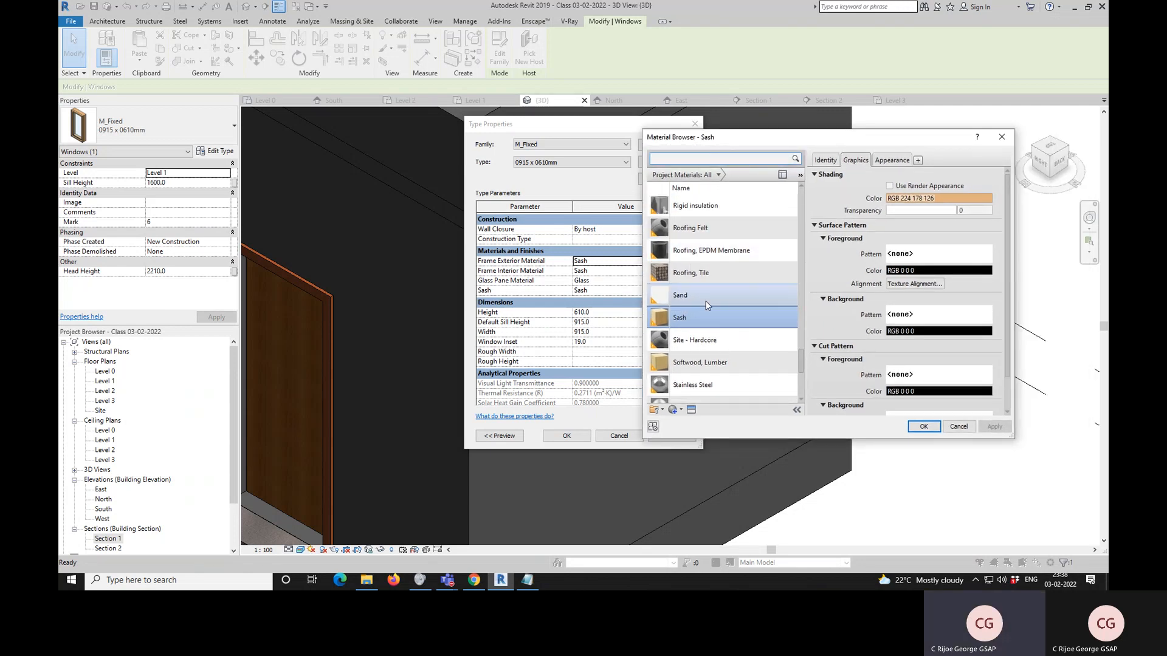
scroll(762, 397, "down", 1)
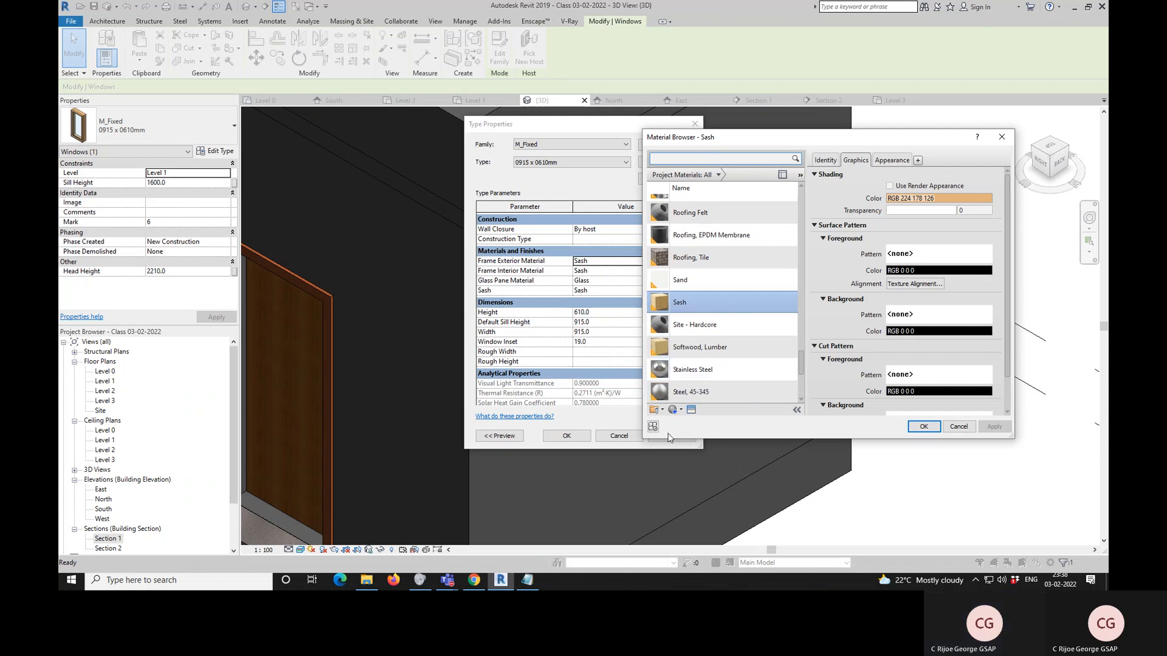
- Create a new material and name it White Window Exterior
left_click(674, 410)
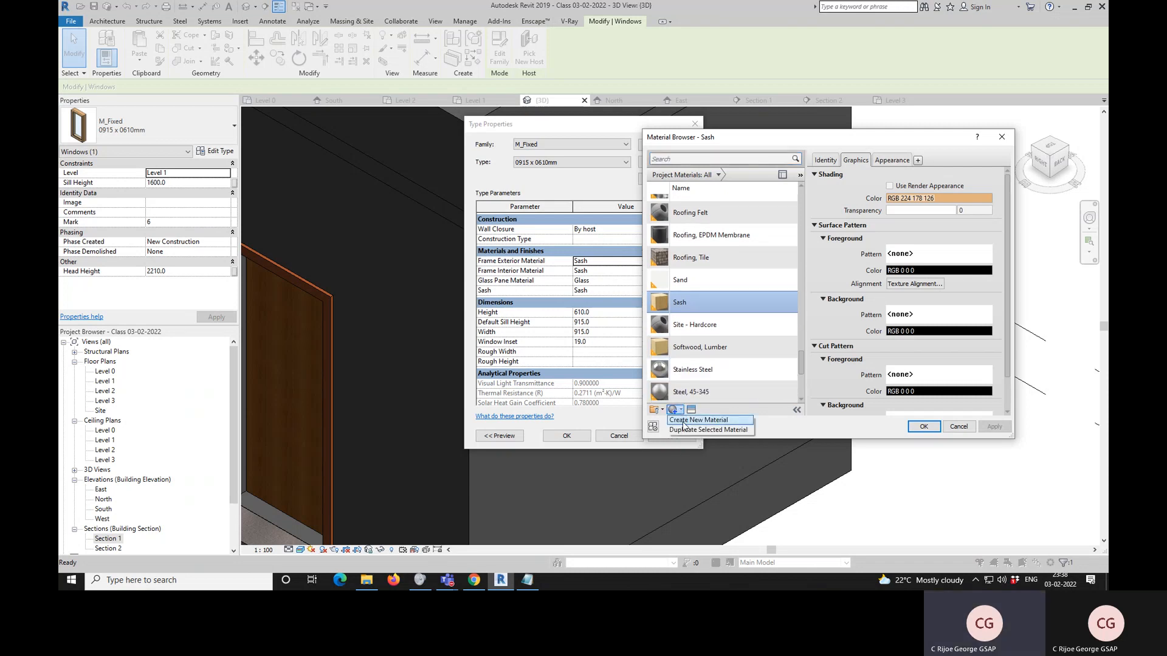
left_click(683, 422)
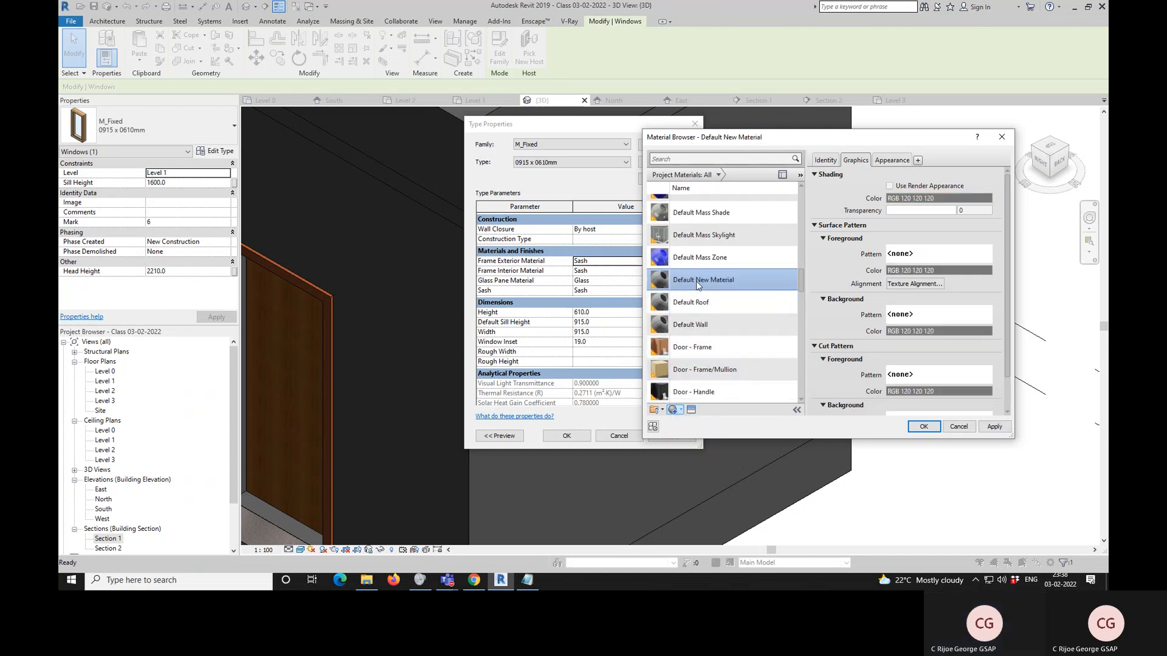
right_click(701, 286)
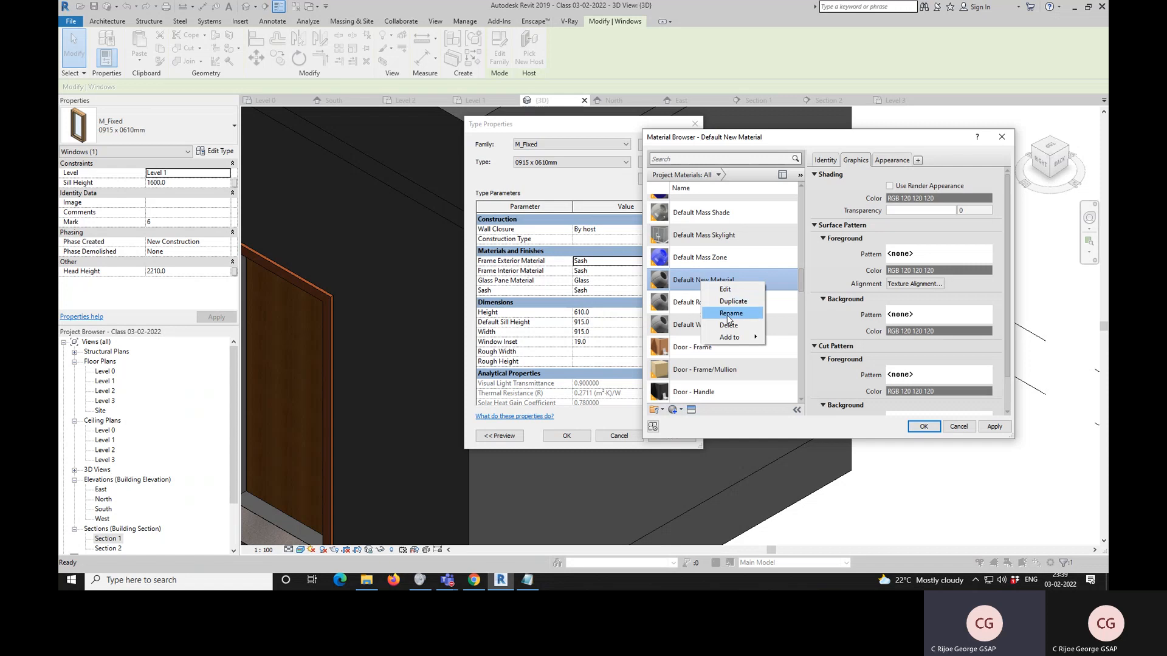
left_click(724, 315)
type("White")
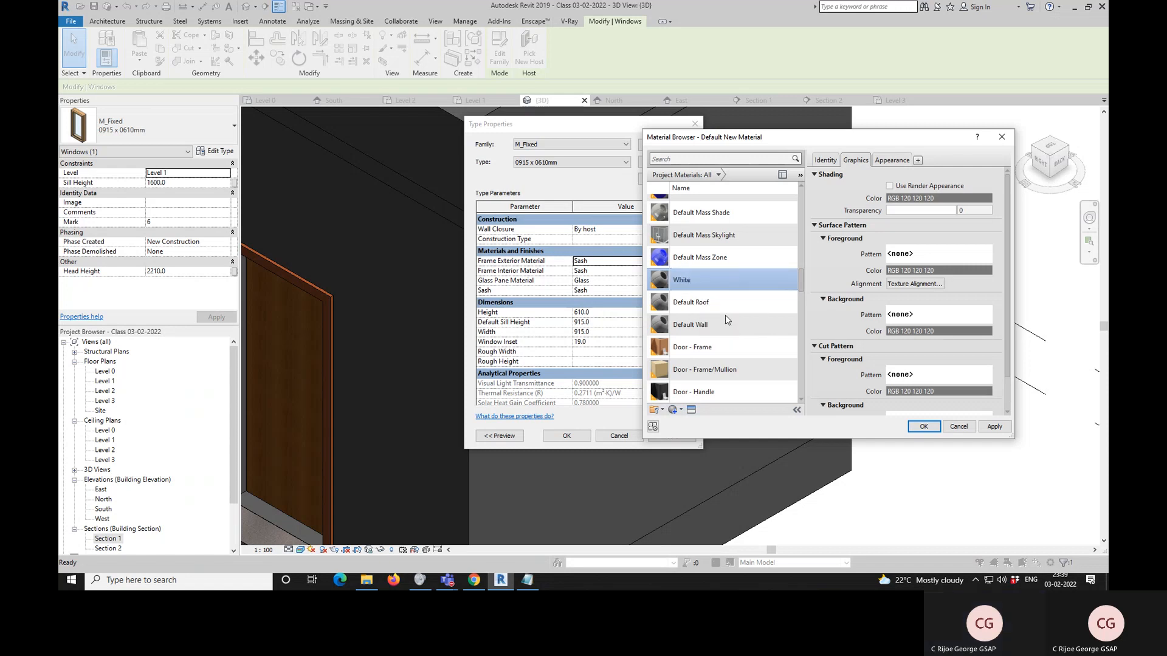
type(" Window Exterior")
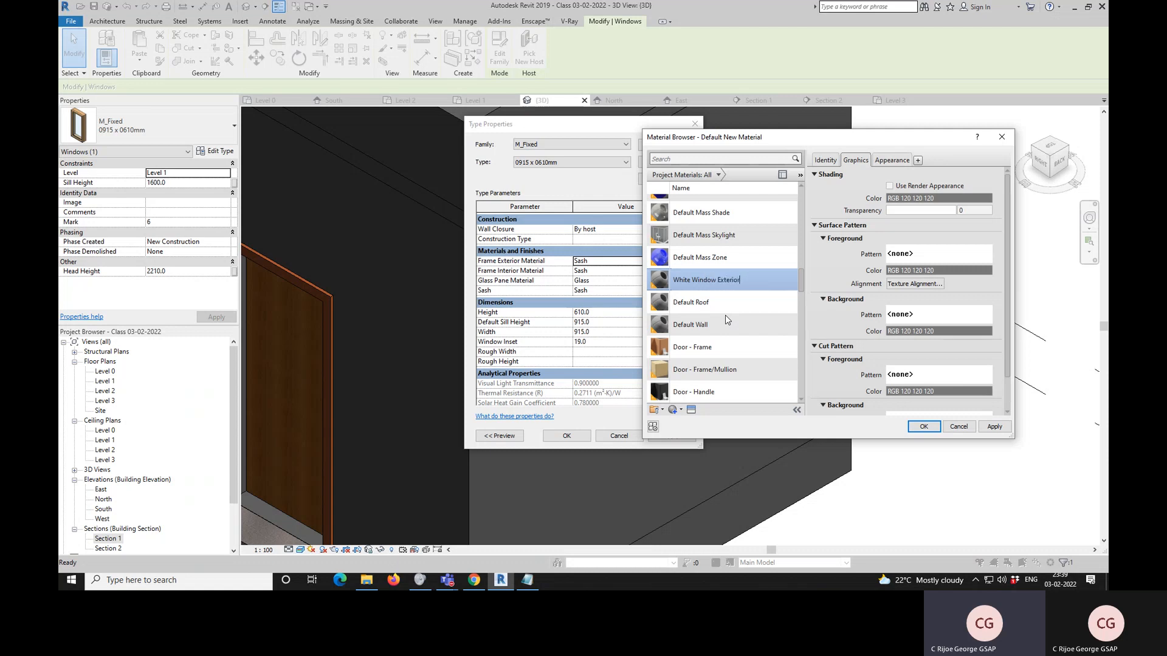
key("Return")
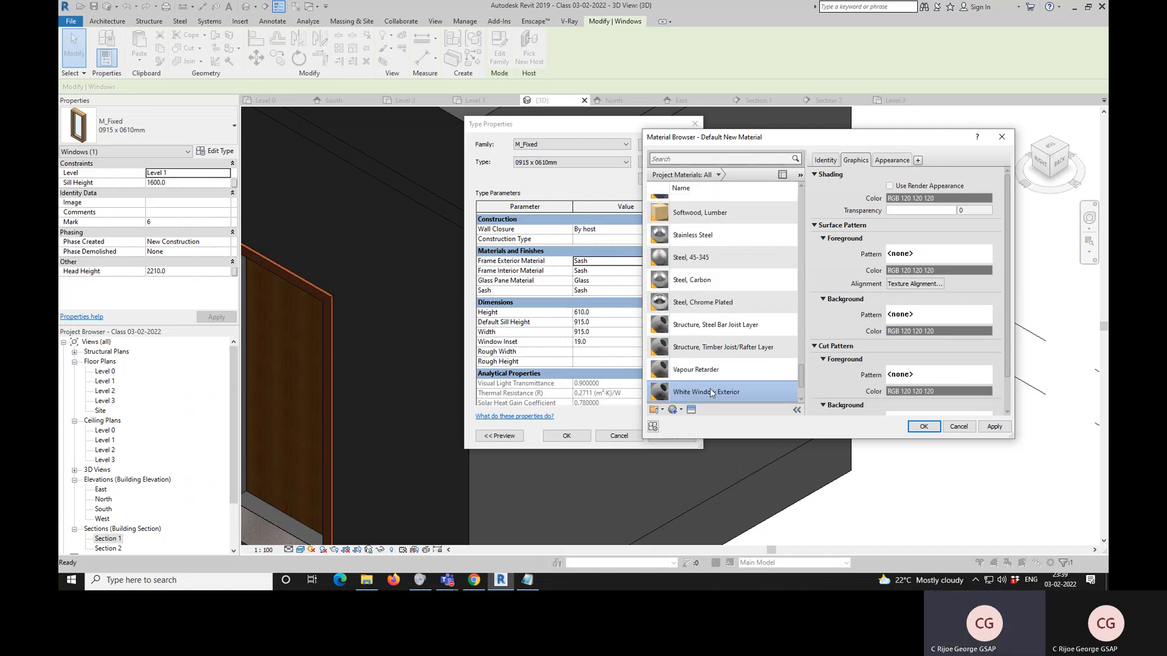
- Make White Window Exterior use its render appearance for shading and set its appearance color to RGB 255 255 255
scroll(755, 389, "down", 1)
left_click(673, 410)
left_click(699, 330)
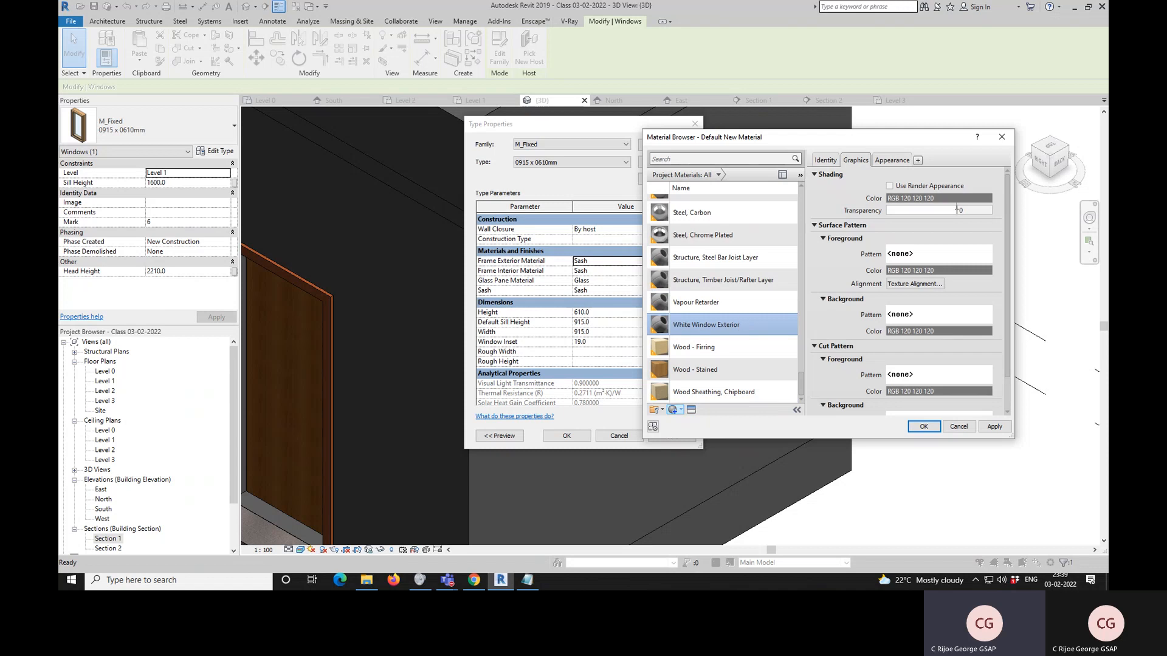
left_click(890, 186)
left_click(892, 162)
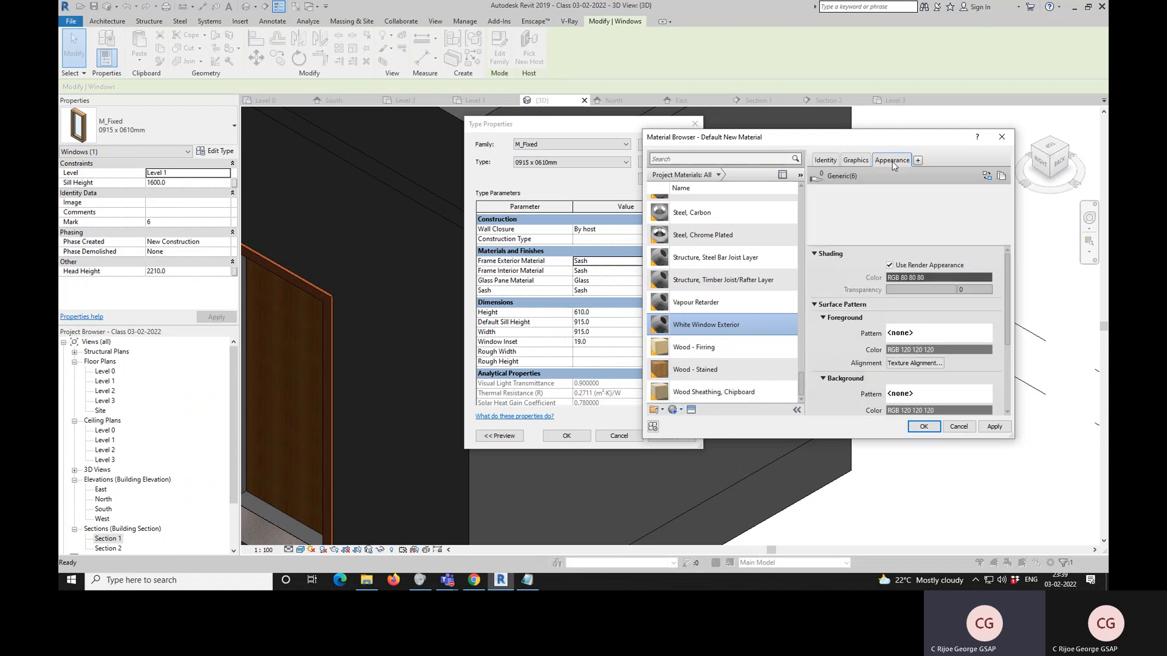
left_click(919, 281)
left_click_drag(952, 274, 953, 208)
left_click(873, 382)
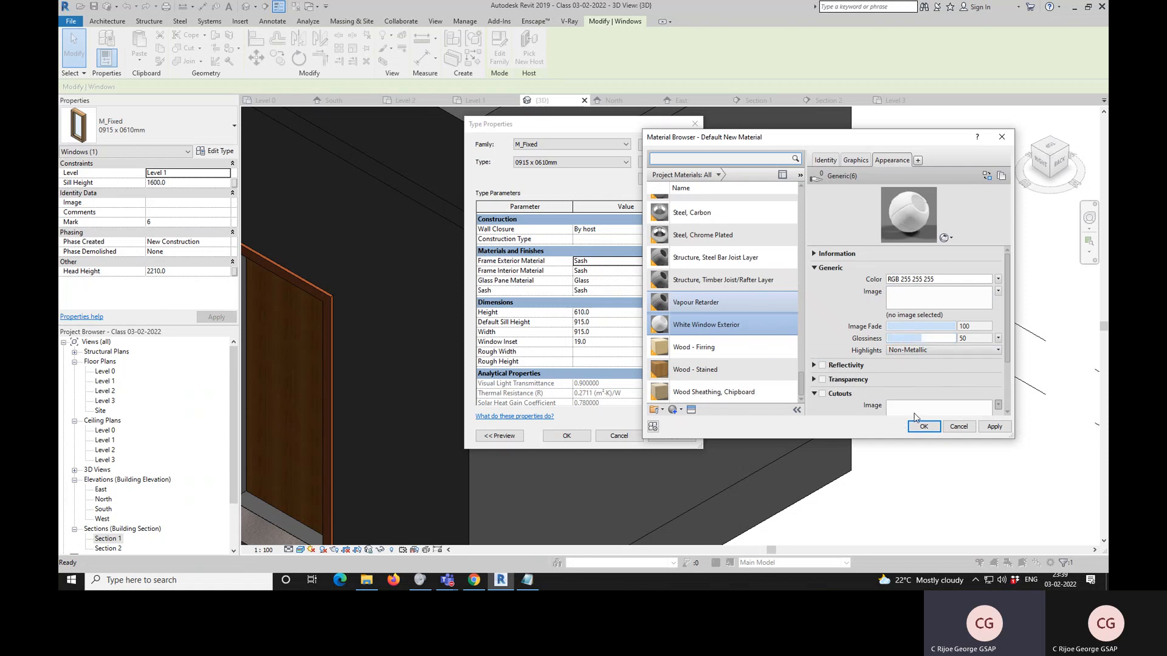
- Assign White Window Exterior as the window type's Frame Exterior Material and apply the type changes
left_click(991, 427)
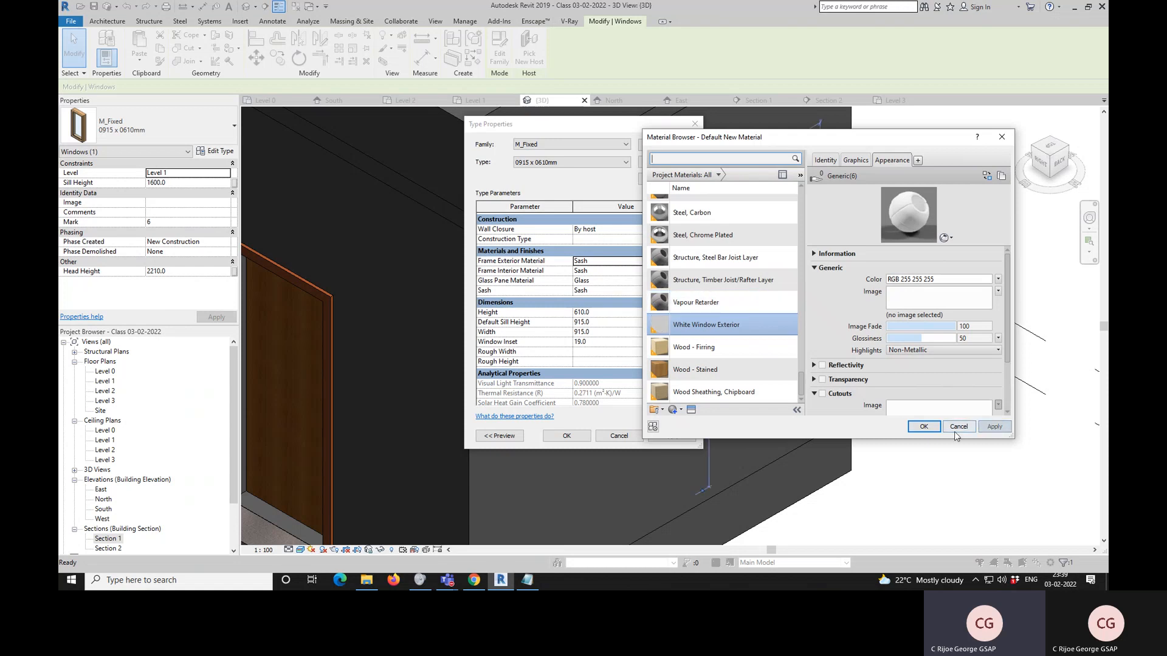
left_click(924, 426)
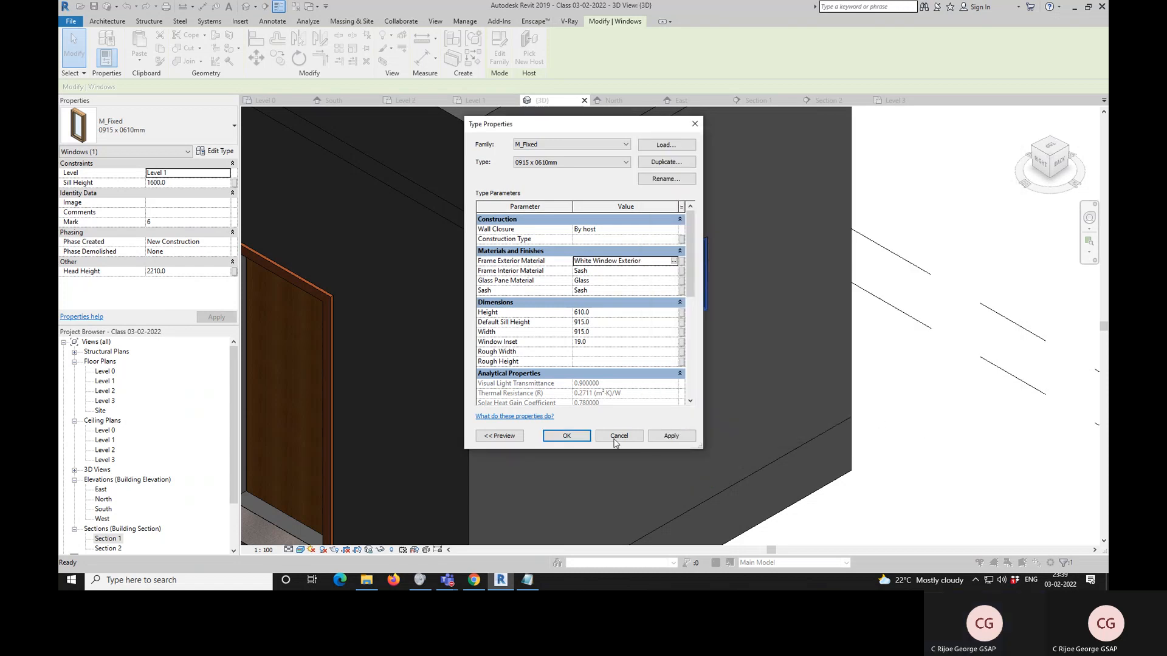
left_click(669, 437)
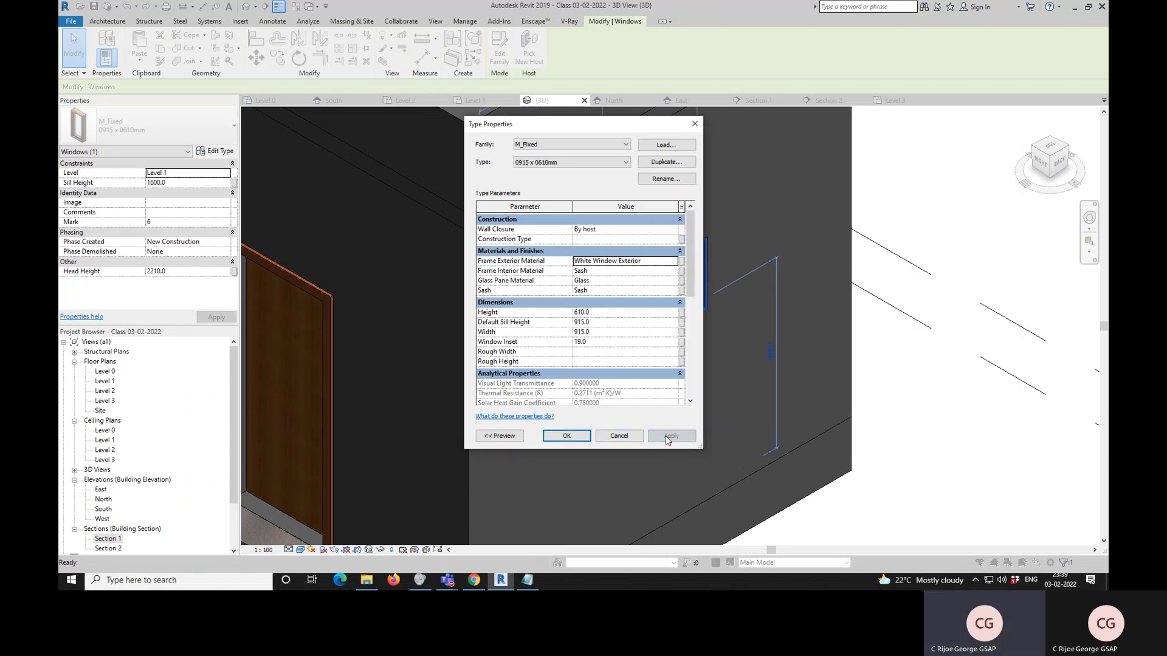
left_click(571, 437)
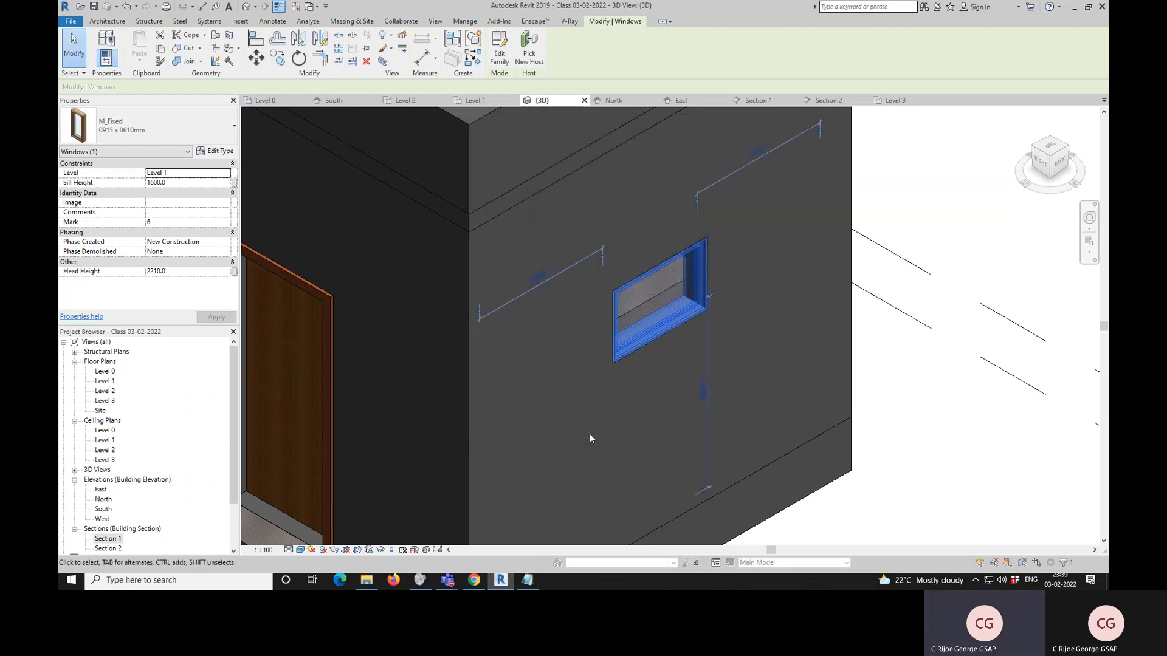
- Examine the exterior frame and inner sash of the ground-floor window up close in the 3D view
left_click(923, 370)
scroll(660, 347, "up", 8)
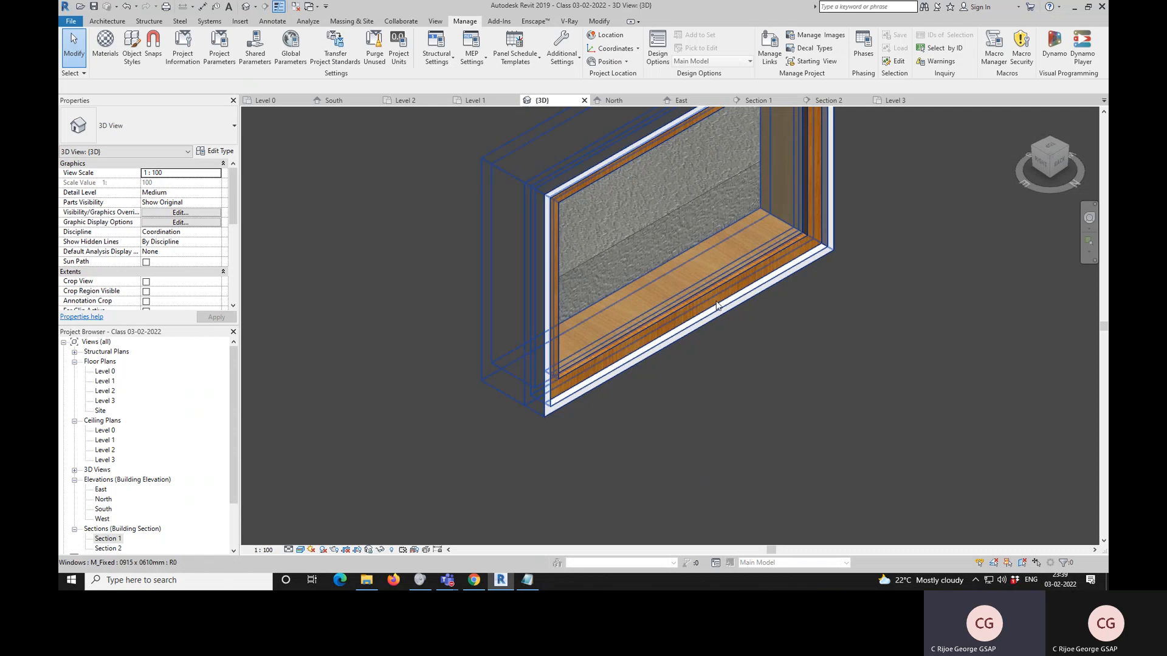
scroll(716, 305, "down", 3)
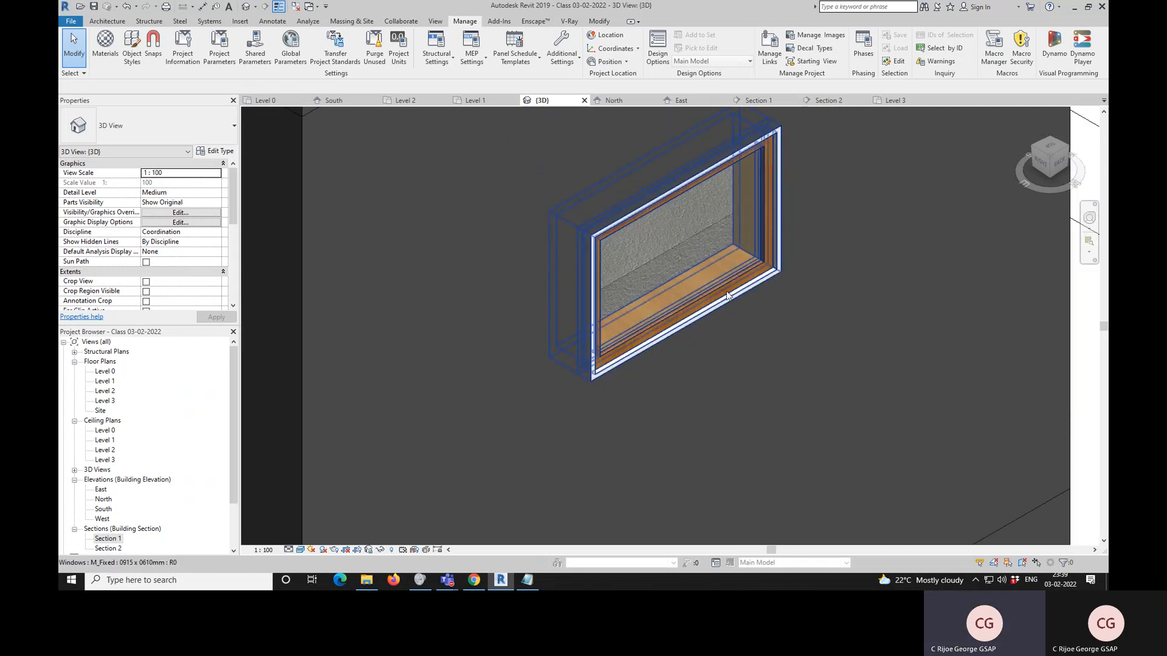
left_click(647, 329)
key("Escape")
scroll(632, 337, "up", 2)
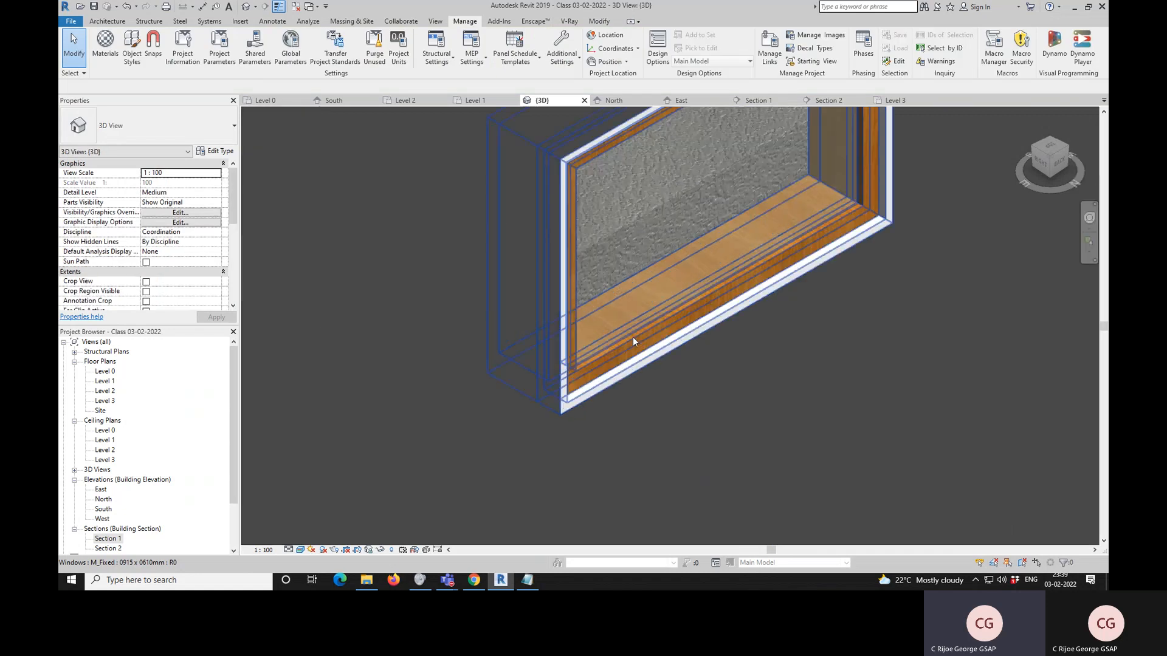
- Reopen the window's type properties and bring up the Material Browser for its Frame Interior Material
left_click(610, 377)
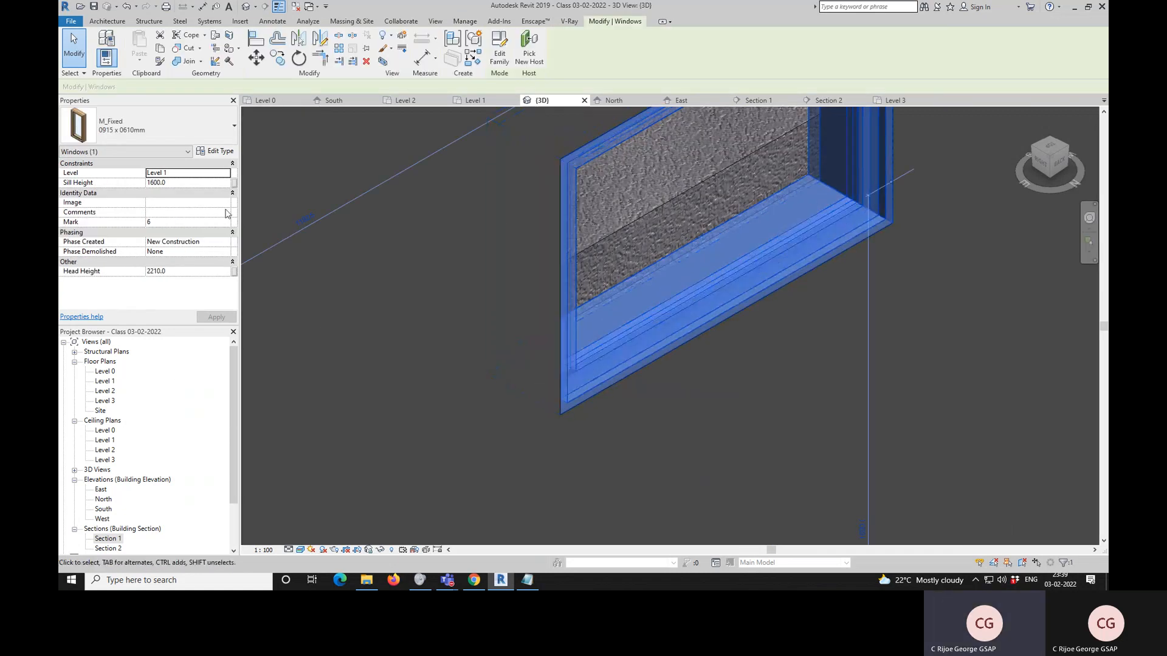
left_click(217, 151)
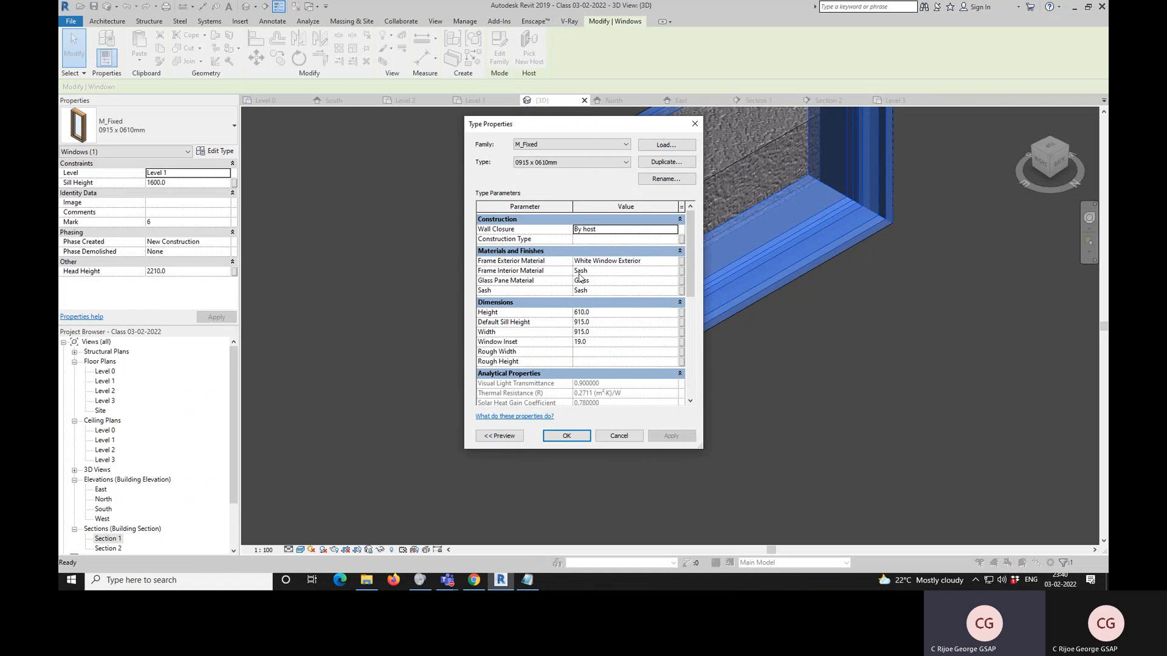
left_click(677, 270)
left_click(680, 270)
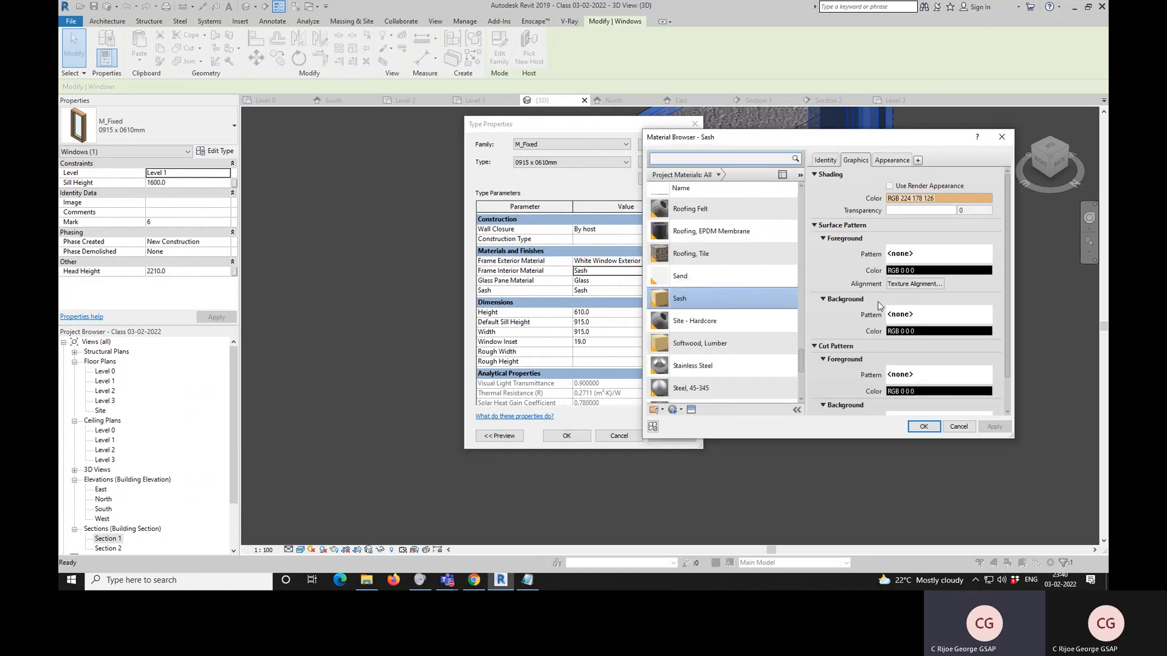
scroll(729, 365, "down", 1)
- Create a new material and name it Cream
left_click(681, 410)
left_click(693, 420)
scroll(708, 305, "down", 1)
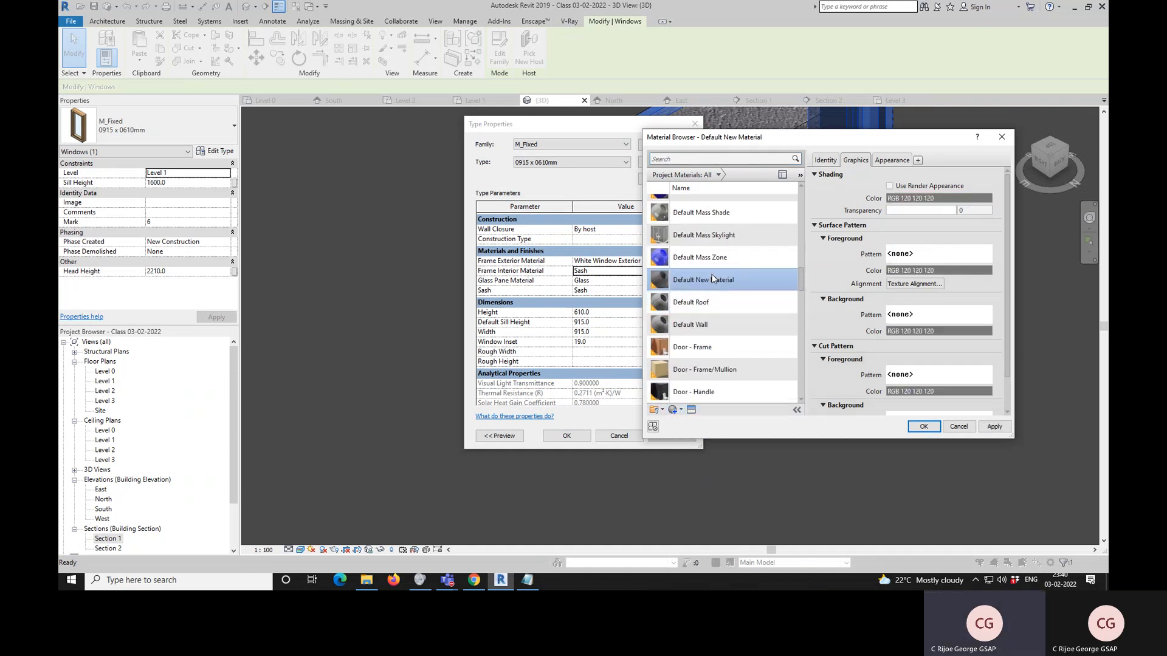
right_click(713, 278)
left_click(740, 307)
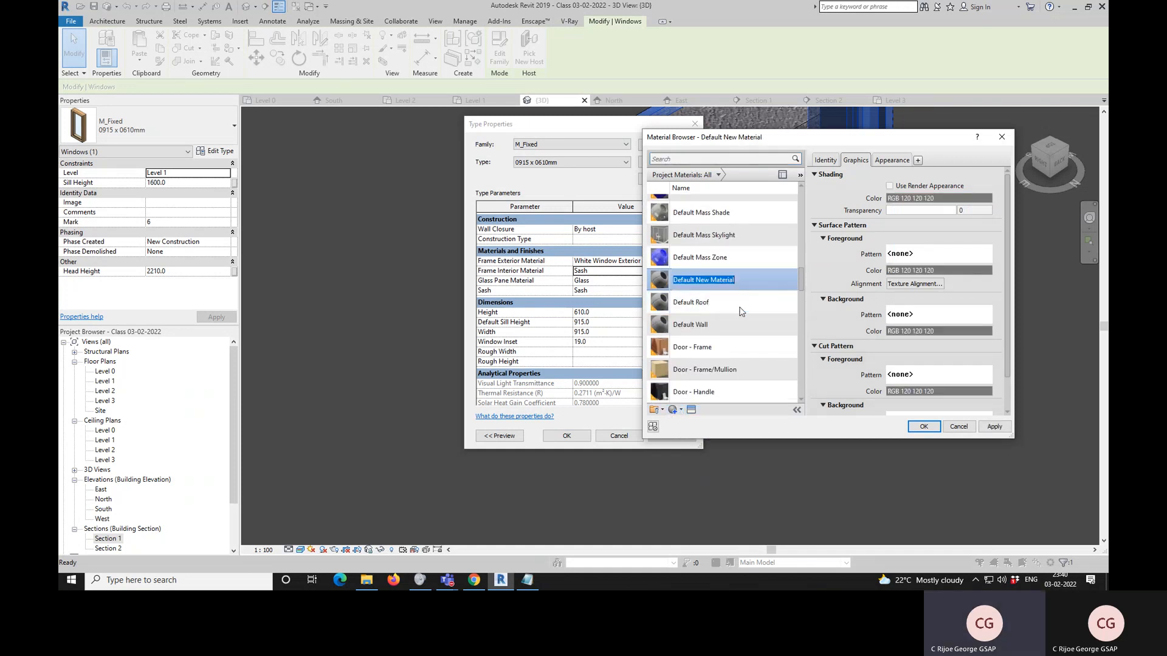
key("BackSpace")
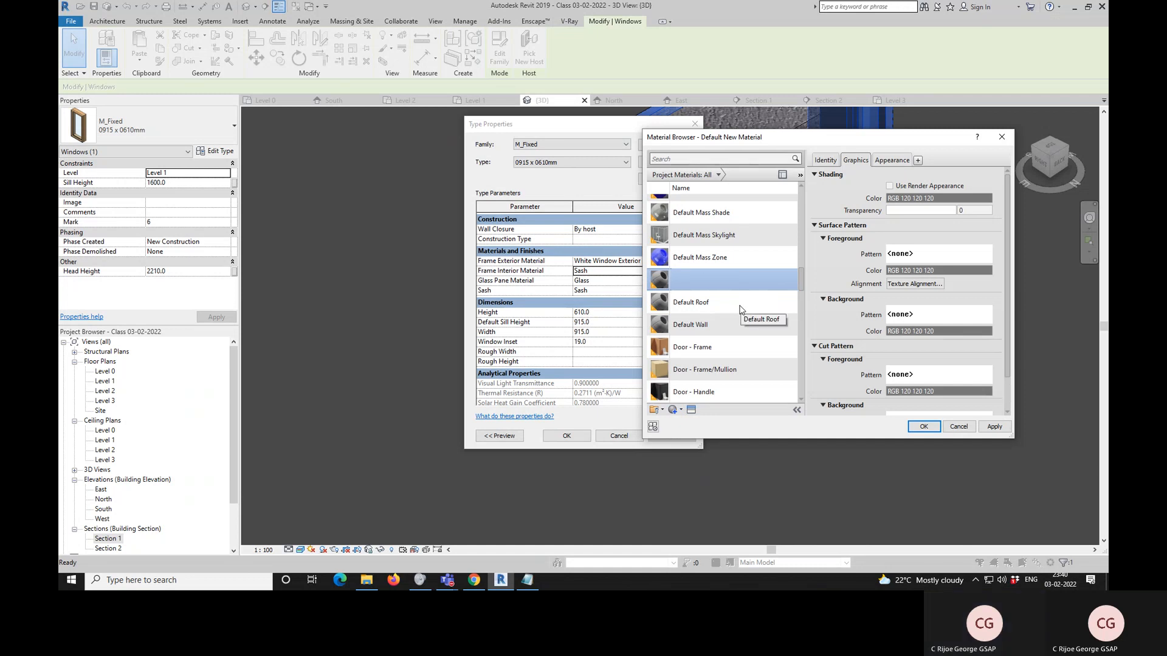
type("Cream")
key("Return")
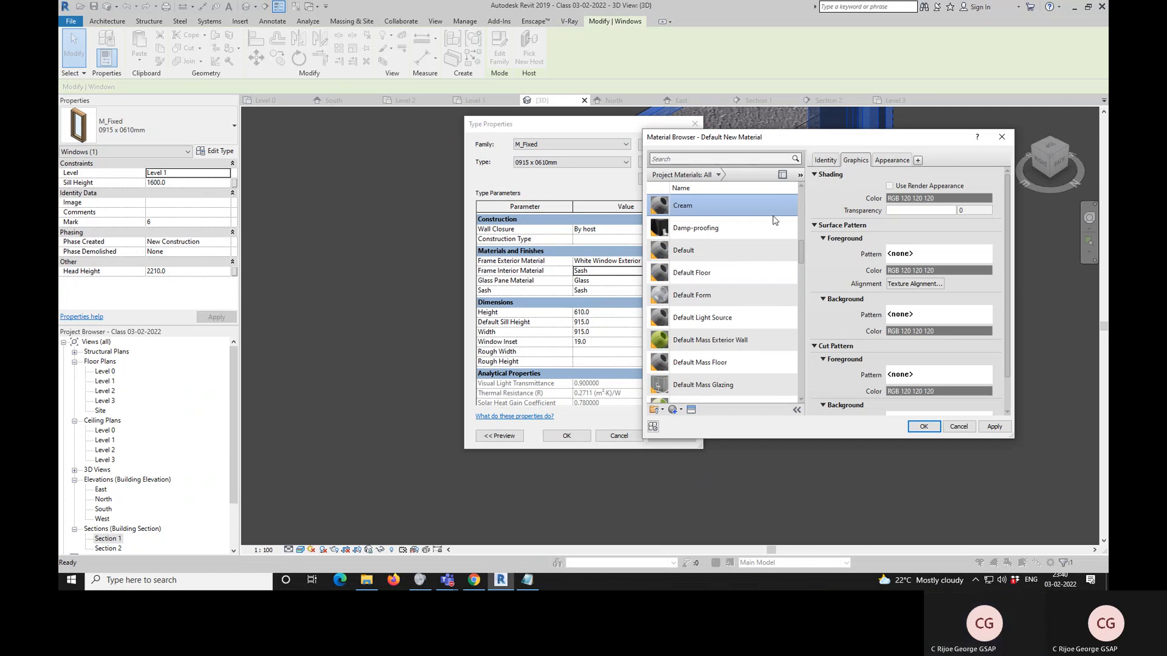
- Make Cream use its render appearance for shading and set its appearance color to a pale cream, RGB 245 241 211
left_click(890, 186)
left_click(889, 160)
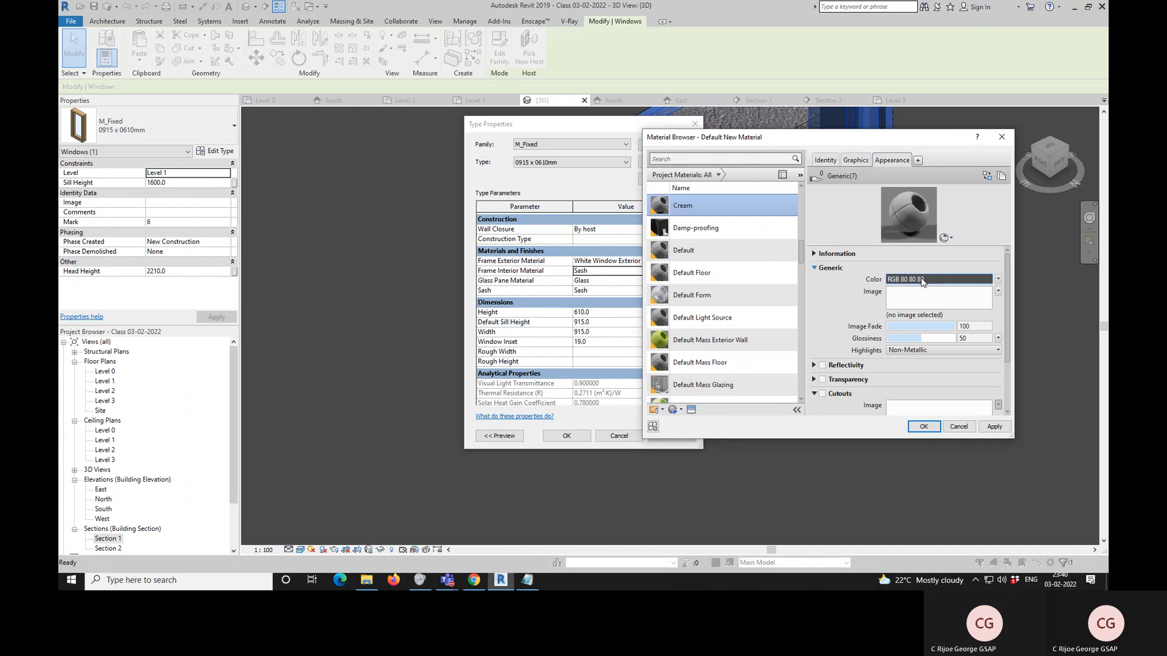
left_click(922, 281)
left_click(865, 268)
left_click(858, 241)
left_click_drag(946, 241, 953, 218)
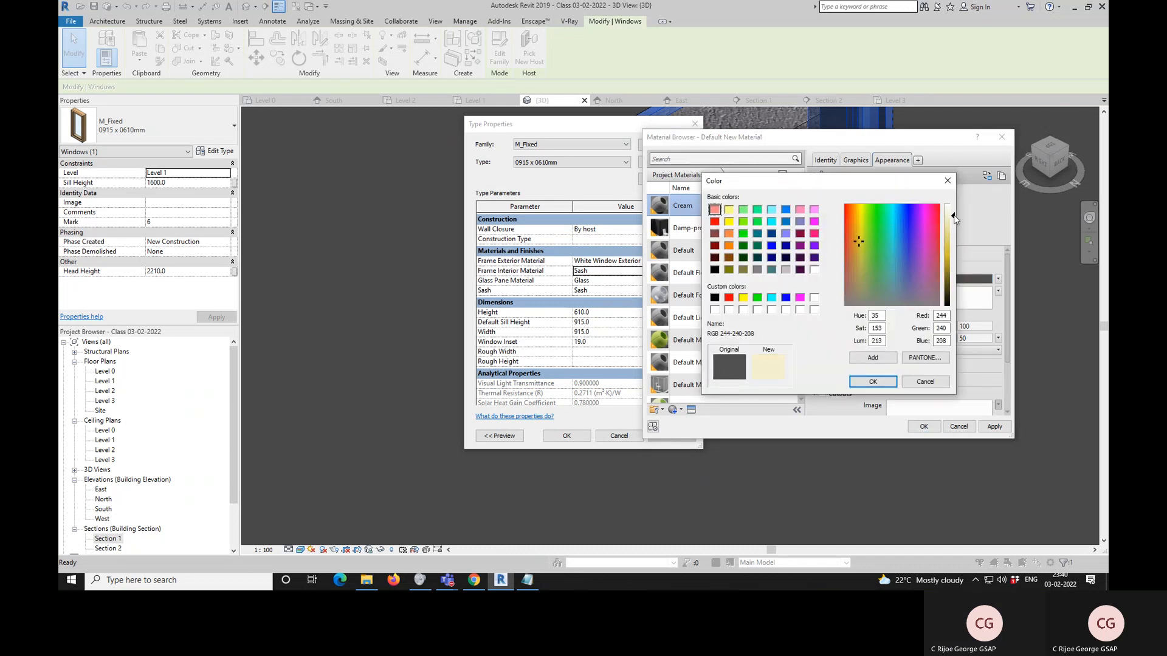
left_click(874, 382)
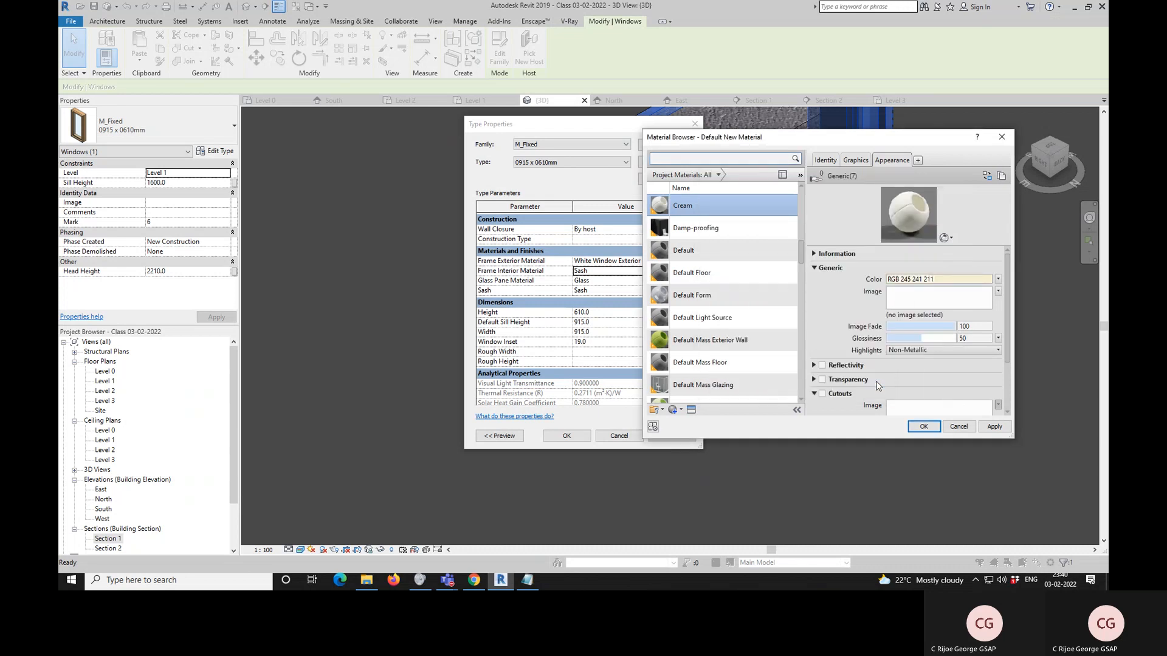
- Check Cream's shading and appearance settings and assign it as the window type's Frame Interior Material
left_click(855, 161)
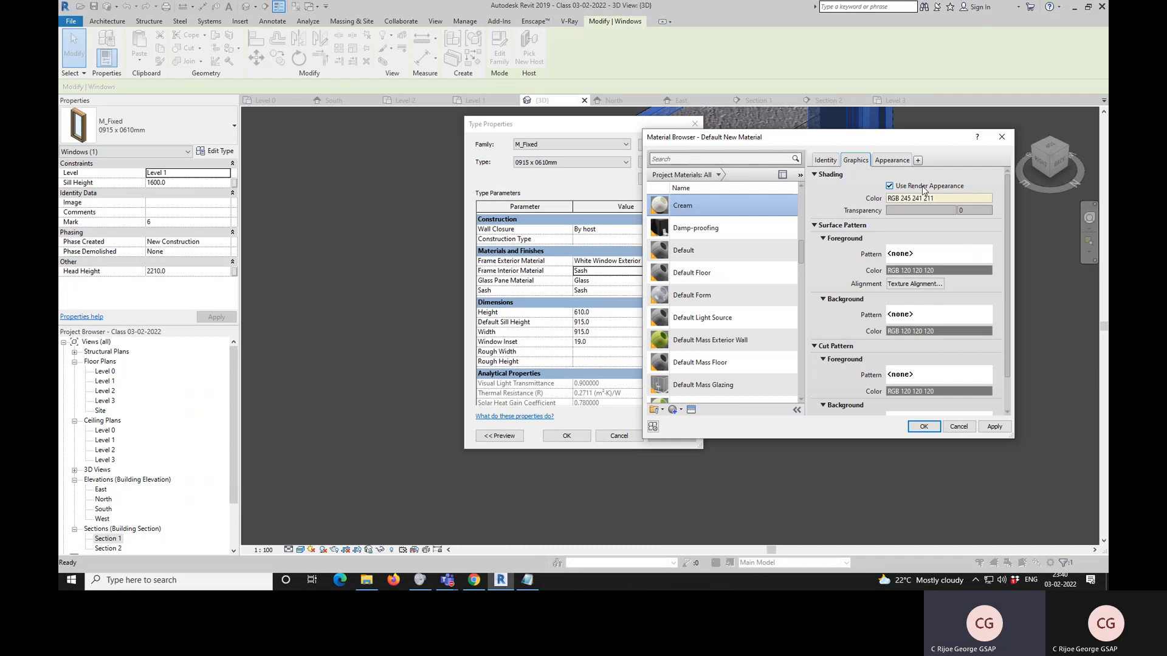
left_click(892, 160)
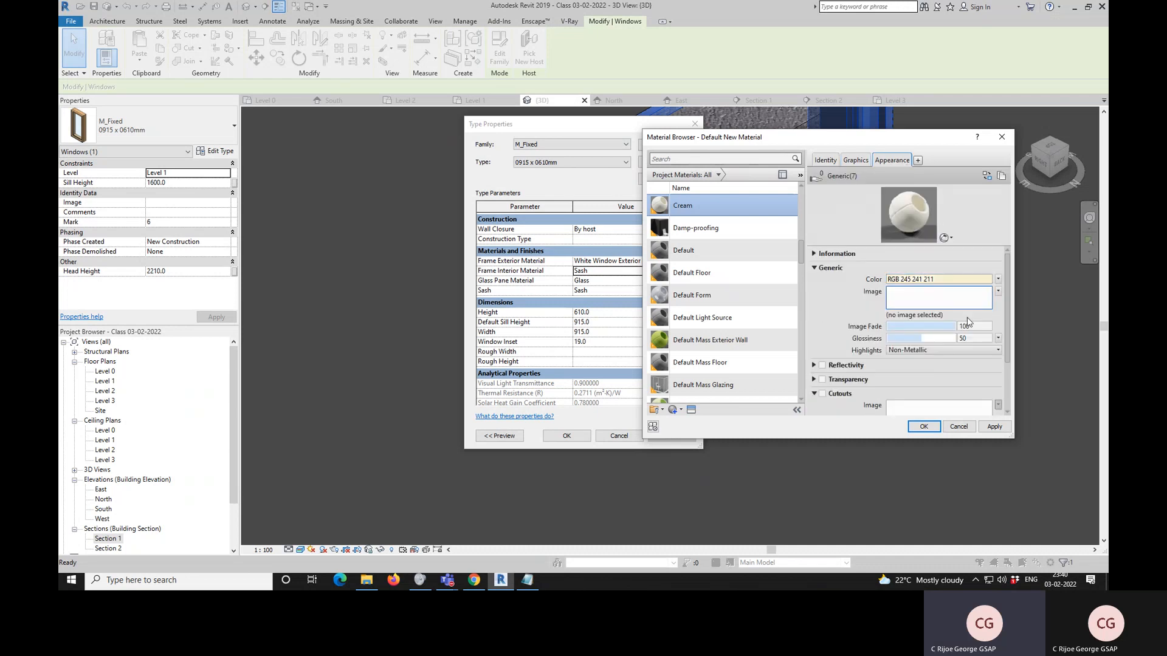
left_click(923, 427)
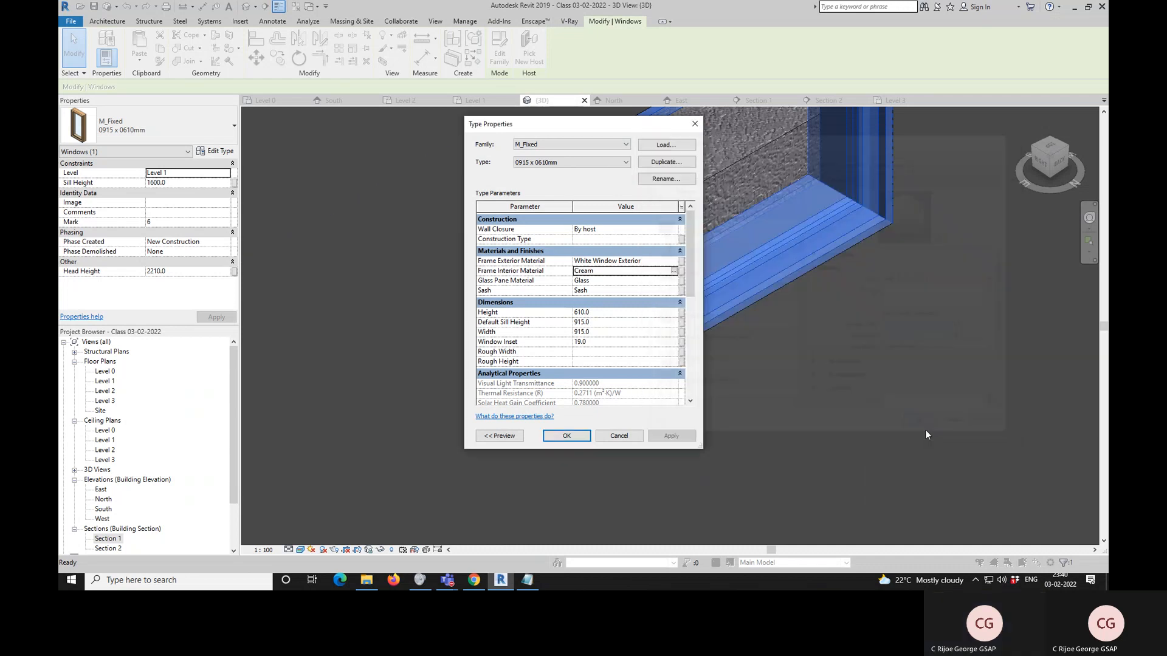
- Confirm the window's type properties, deselect the window and inspect its frame in the 3D view
left_click(581, 441)
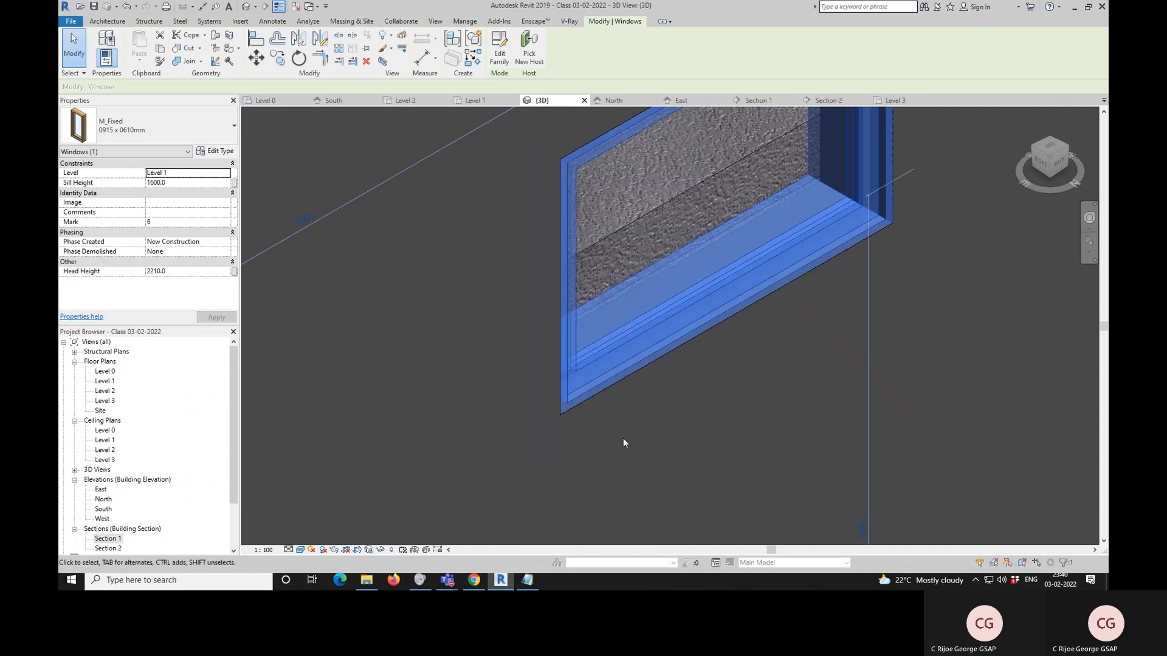
left_click(625, 438)
scroll(669, 305, "down", 2)
scroll(743, 302, "up", 4)
scroll(743, 298, "up", 1)
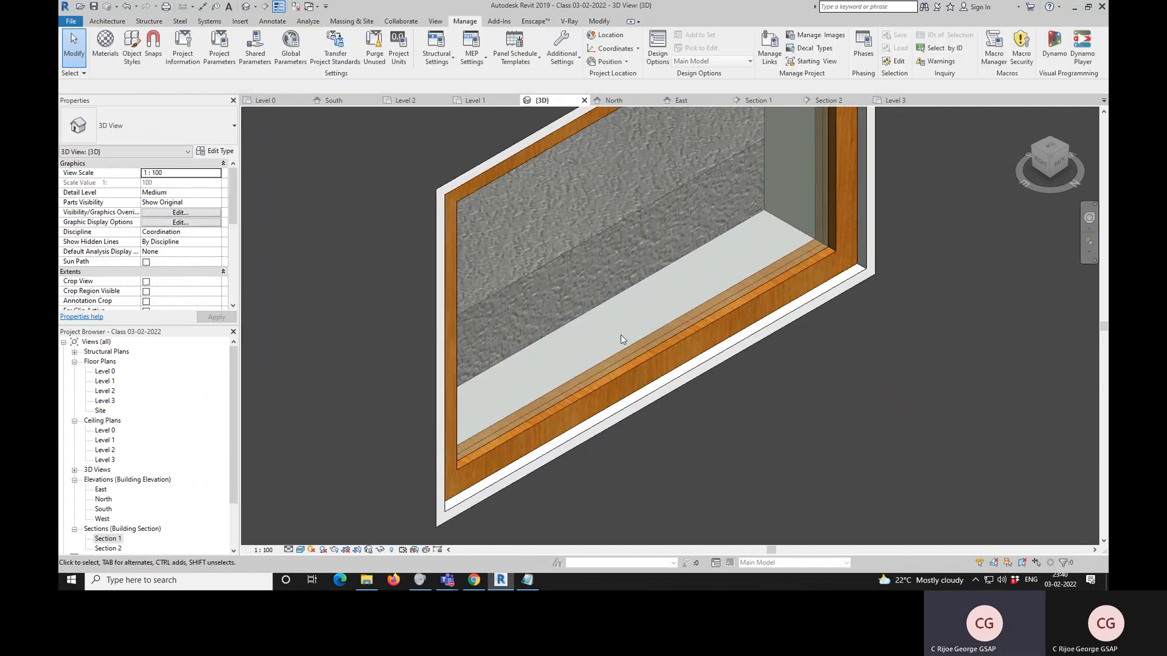
scroll(687, 300, "down", 2)
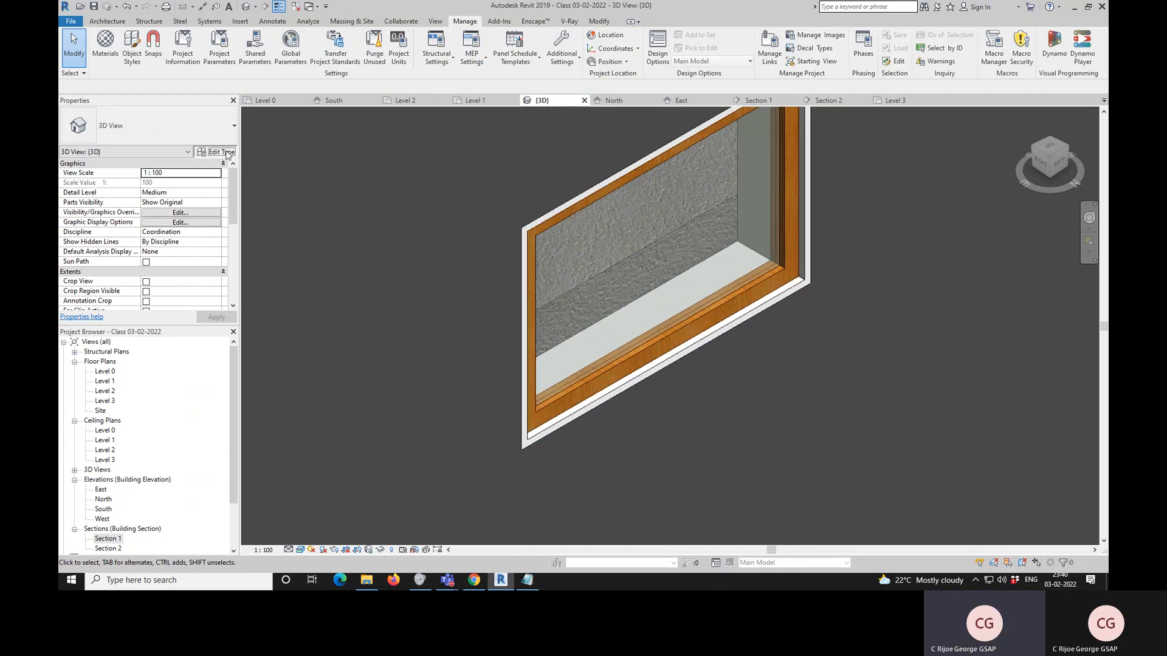
- Reopen the window's type properties and bring up the Material Browser for its Sash material
left_click(226, 152)
key("Escape")
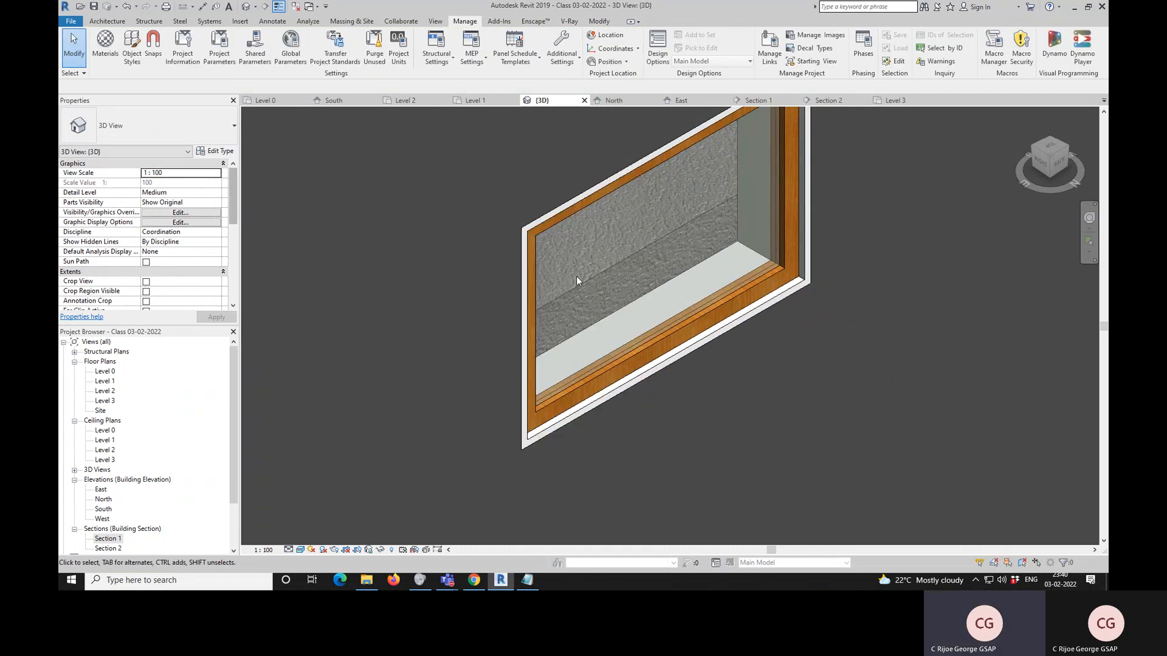
left_click(550, 222)
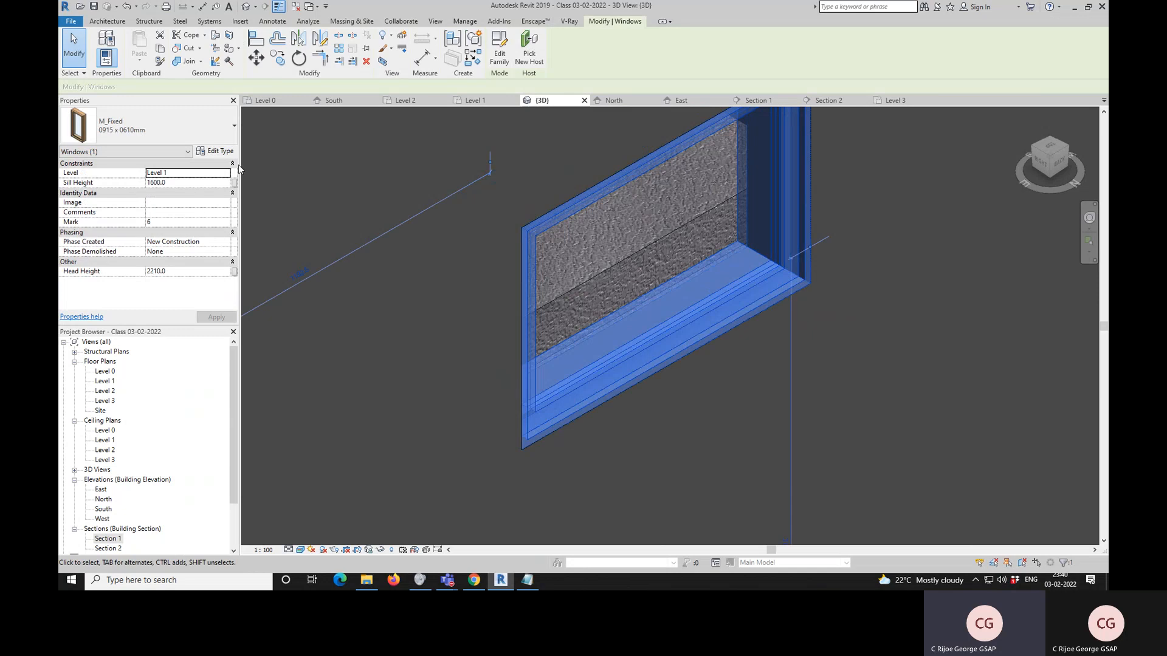
left_click(227, 152)
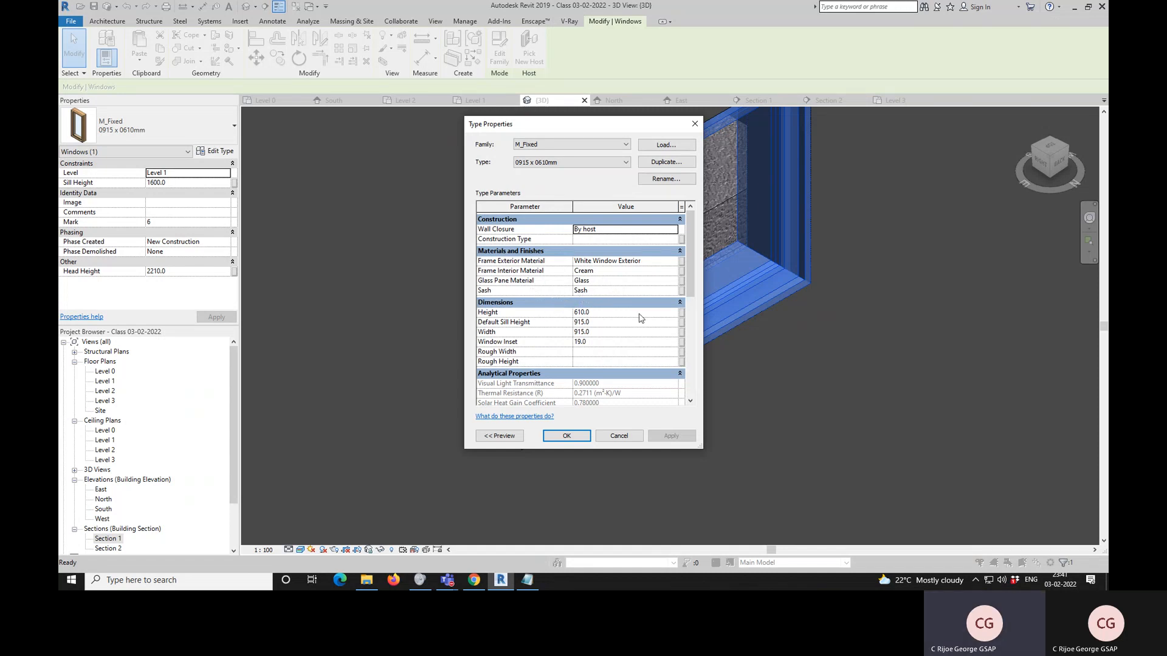
left_click(675, 291)
left_click(680, 291)
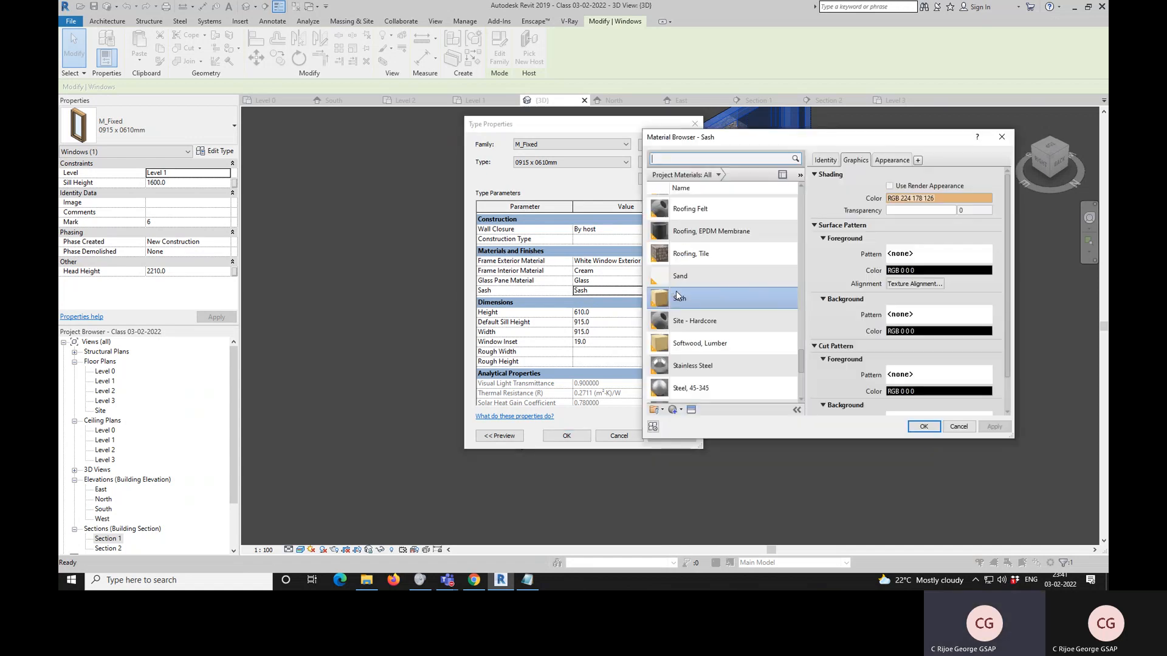
scroll(715, 298, "up", 1)
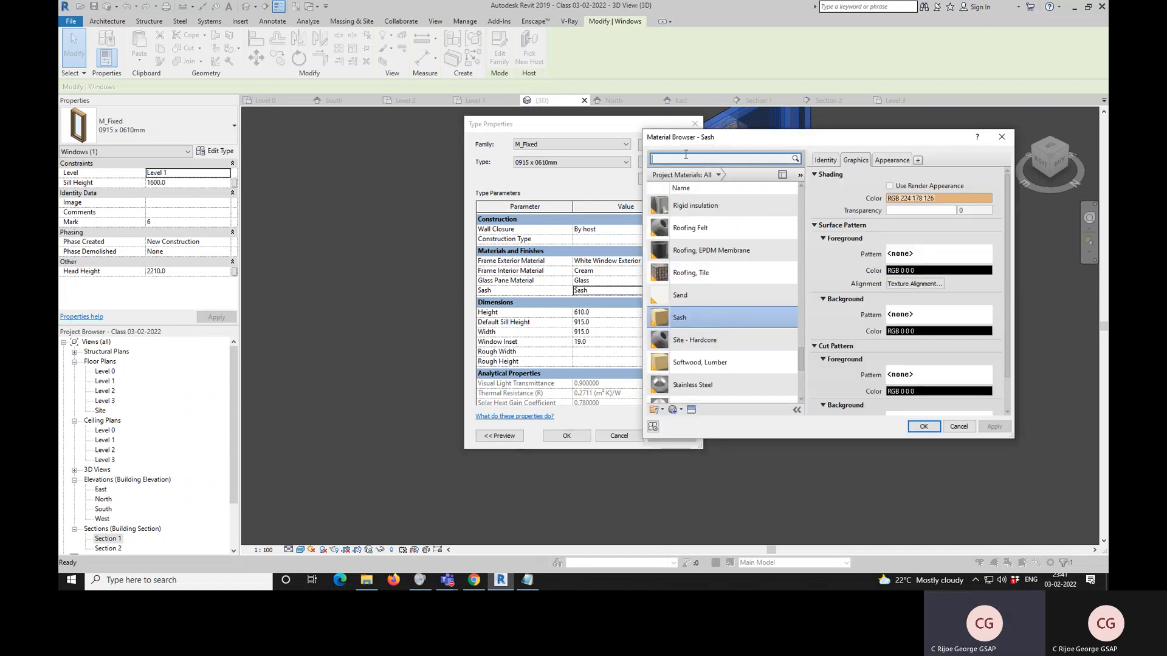
- Search for the Cream material, assign it to the window type's Sash and apply the type changes
type("crea")
left_click(698, 220)
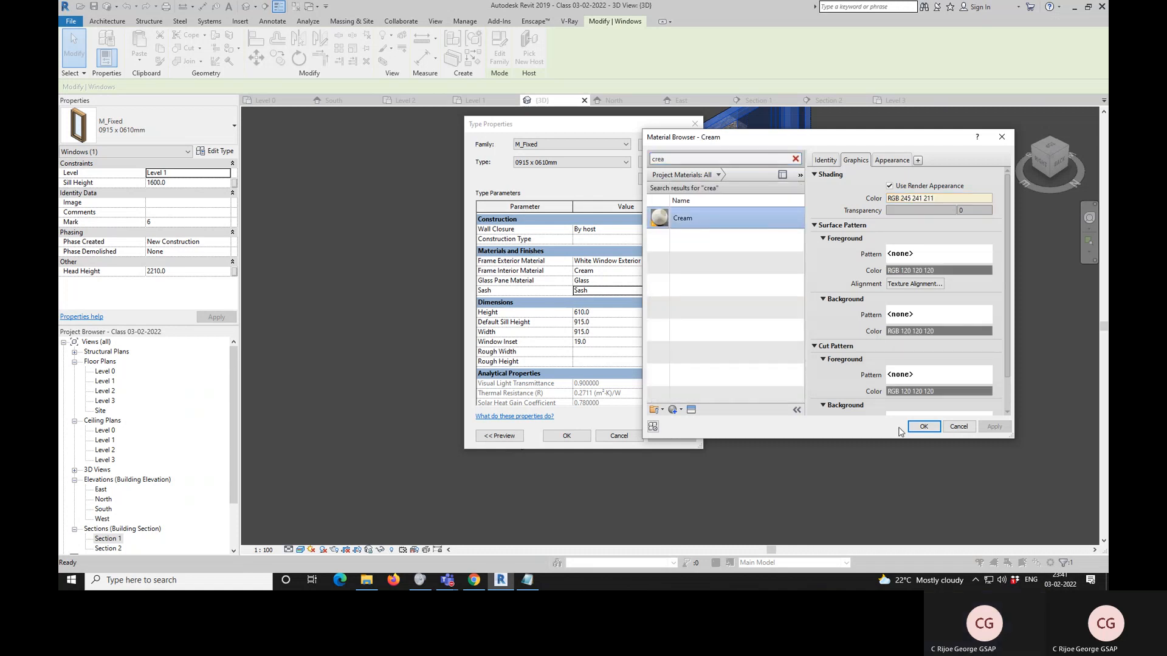
left_click(922, 427)
left_click(671, 436)
left_click(565, 436)
left_click(664, 410)
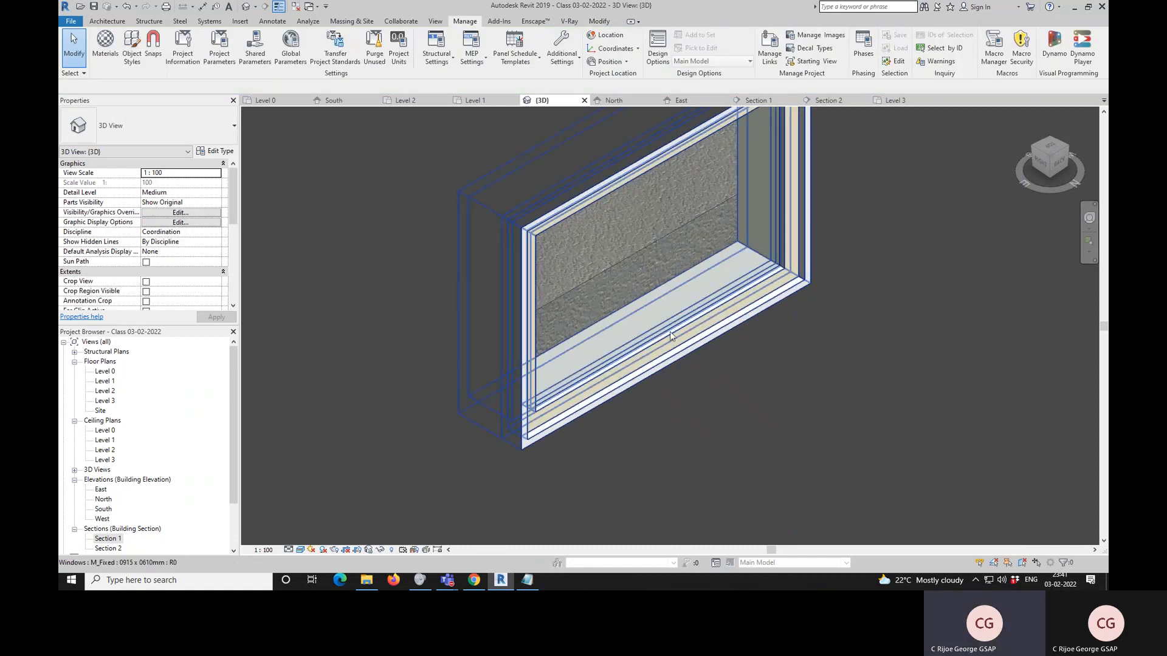
- Reselect the window, reopen its type properties and bring up the Material Browser for its Glass Pane Material
scroll(614, 316, "down", 4)
scroll(623, 304, "down", 2)
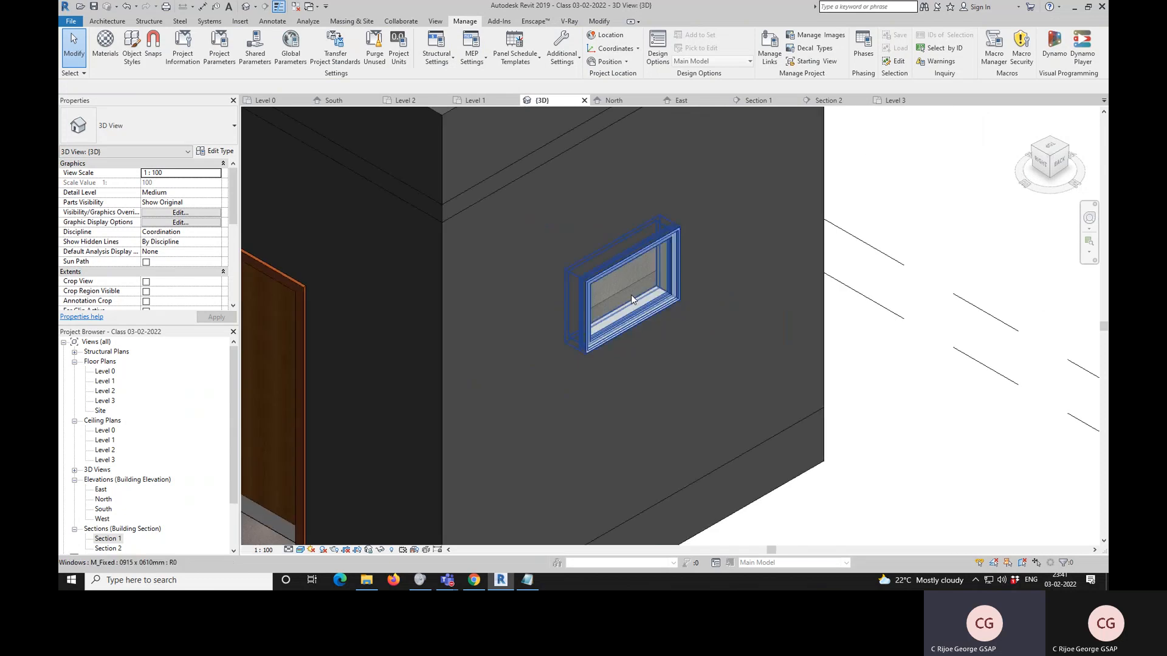
scroll(669, 242, "up", 5)
left_click(671, 245)
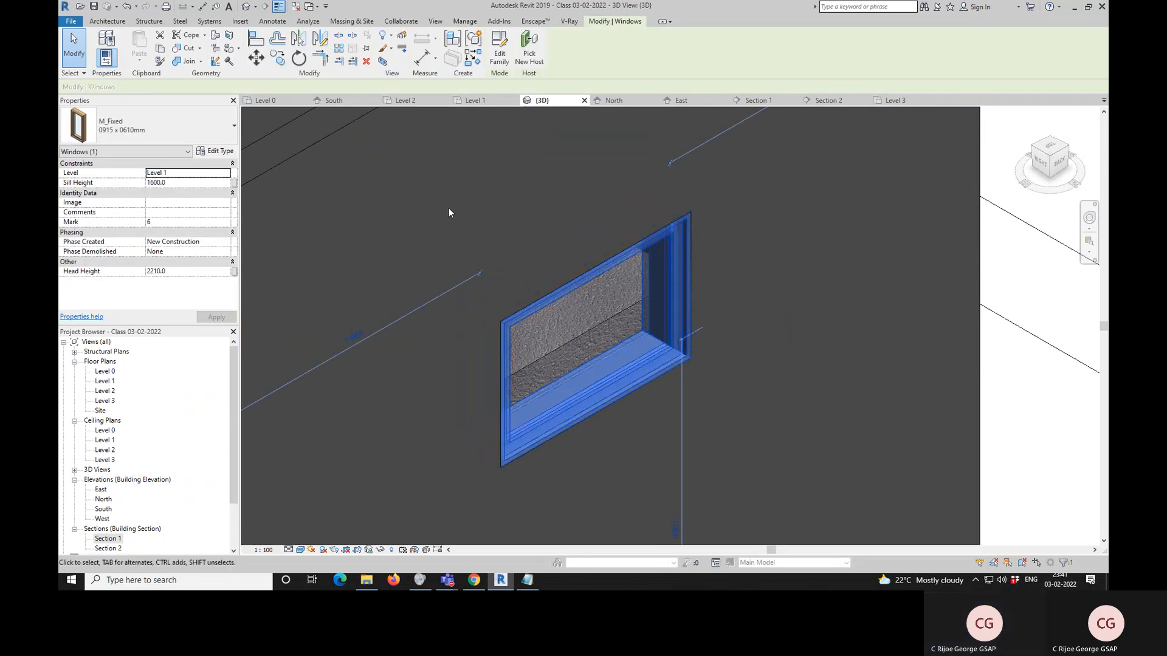
left_click(216, 151)
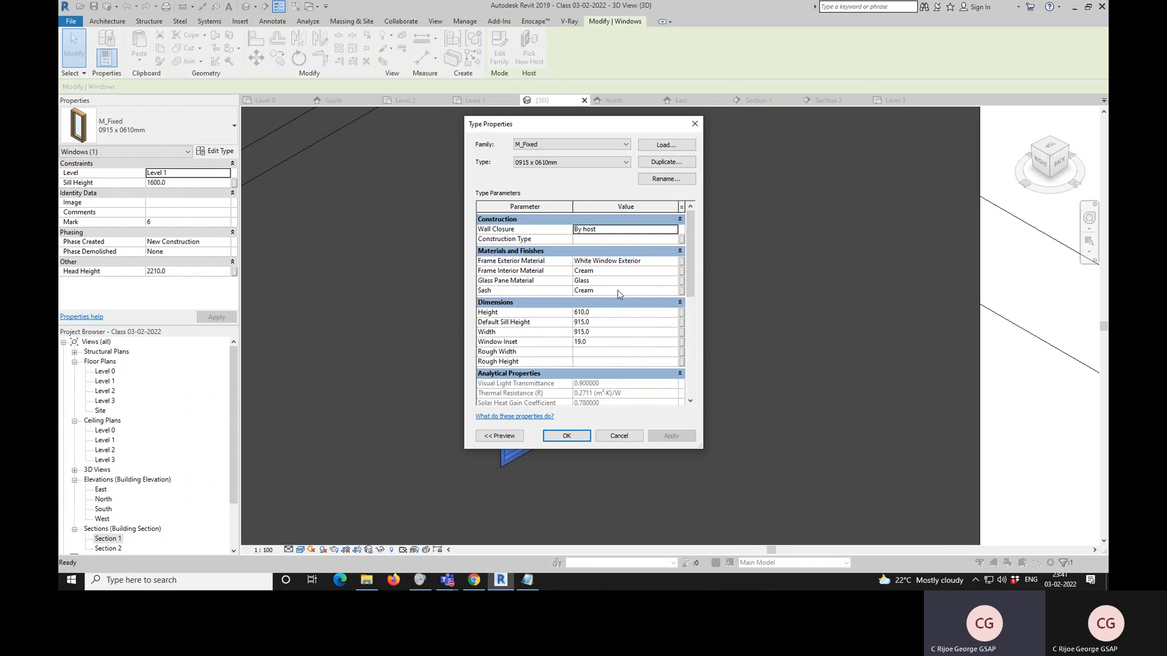
left_click(674, 281)
left_click(676, 280)
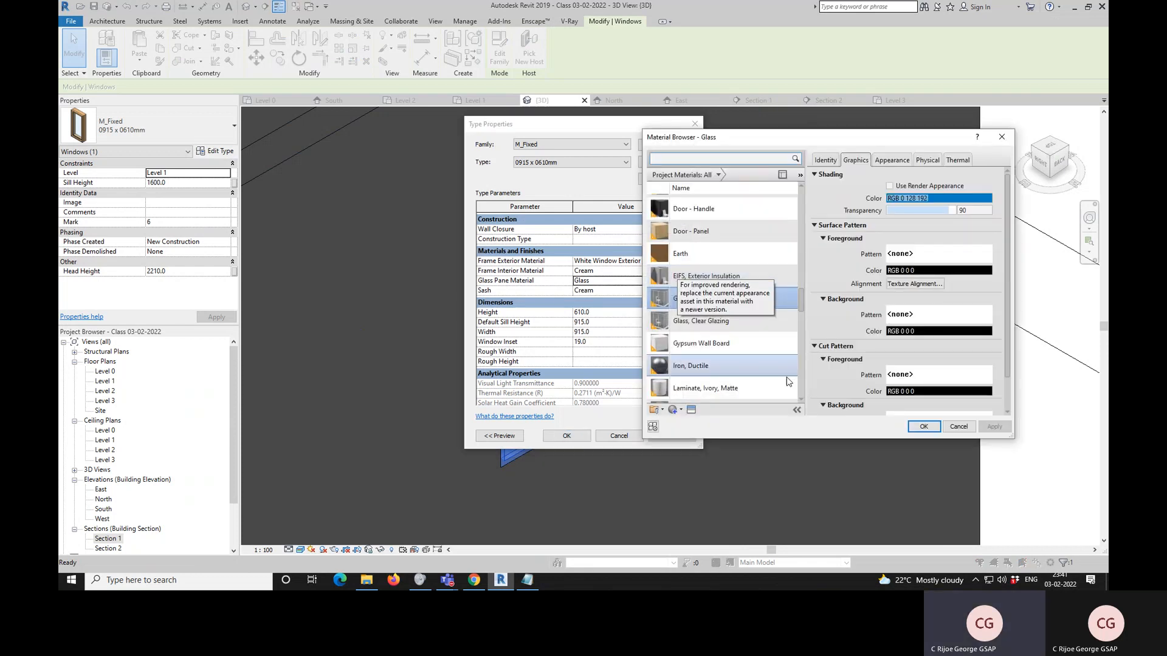
- Create a new material and name it Glass Blue
left_click(662, 410)
left_click(699, 421)
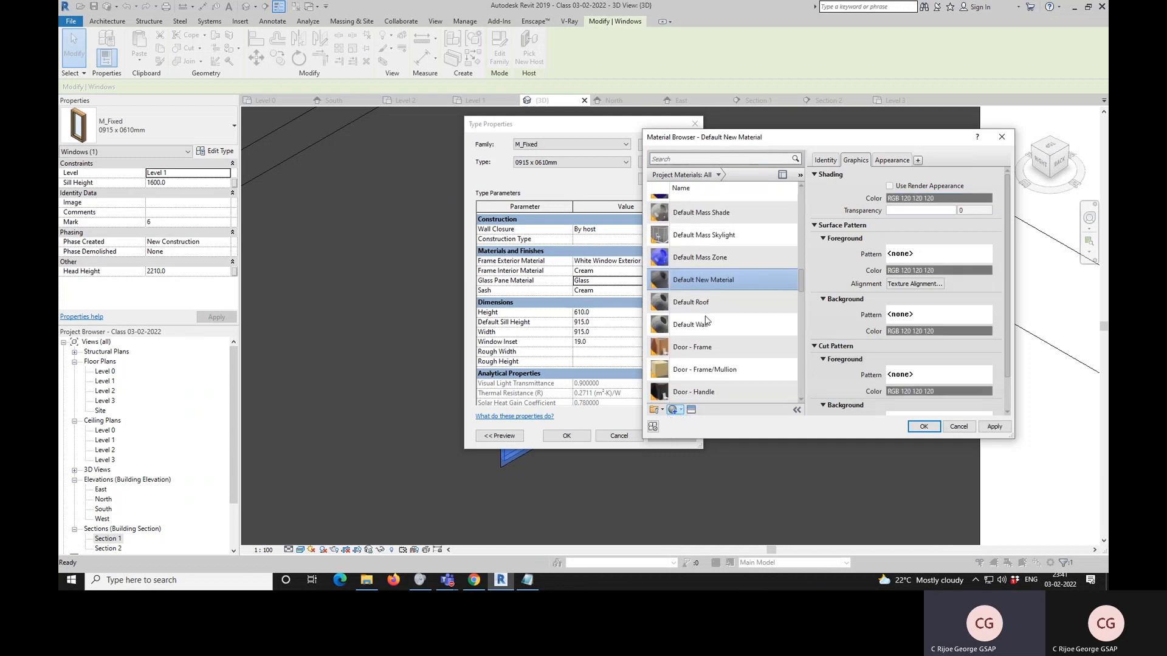
right_click(703, 283)
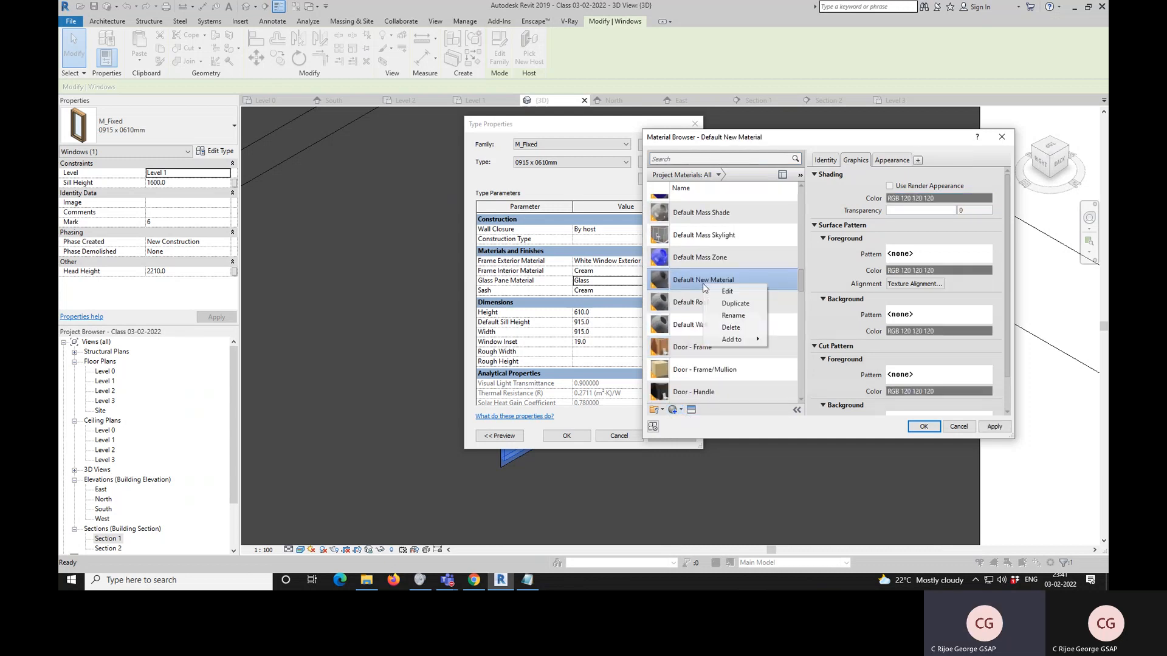
left_click(731, 316)
key("BackSpace")
type("G")
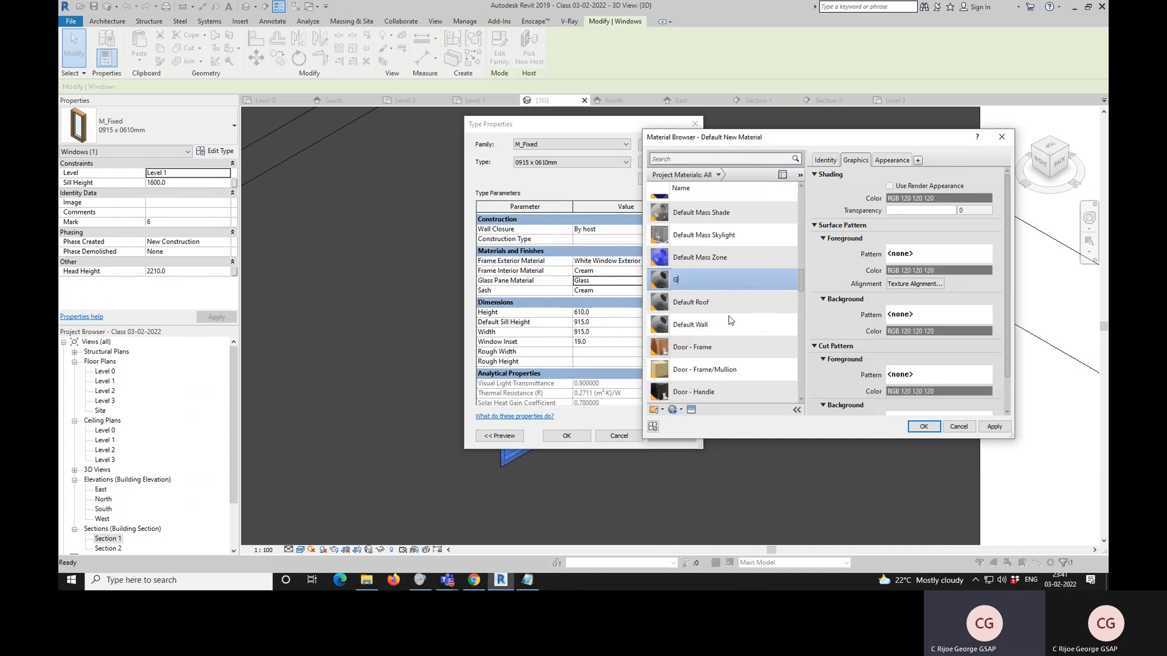
type("lass Blue")
key("Return")
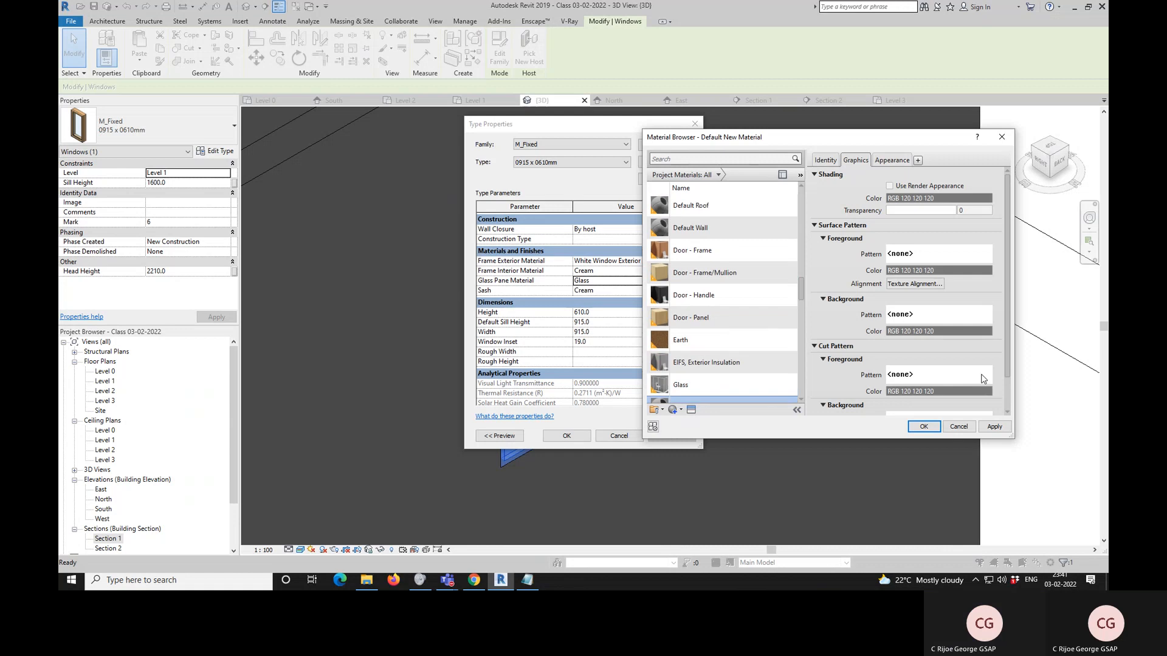
- Make Glass Blue use its render appearance for shading and set its appearance color to blue, RGB 43 75 187
left_click(890, 186)
left_click(891, 162)
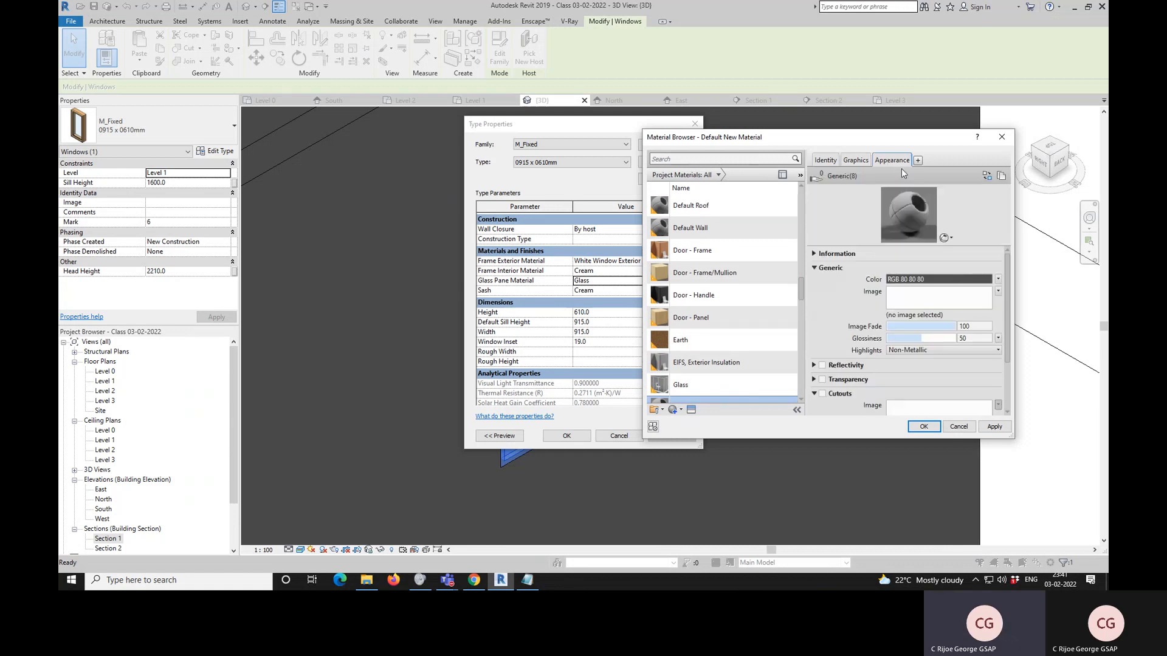
double_click(929, 276)
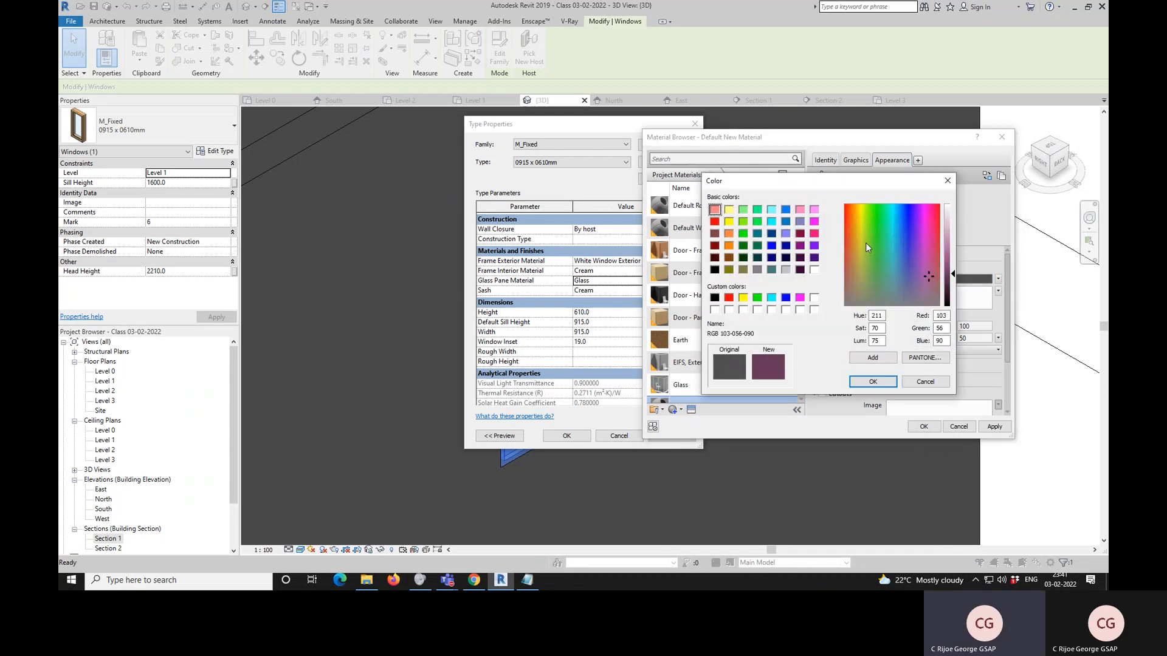
left_click(905, 243)
left_click(946, 235)
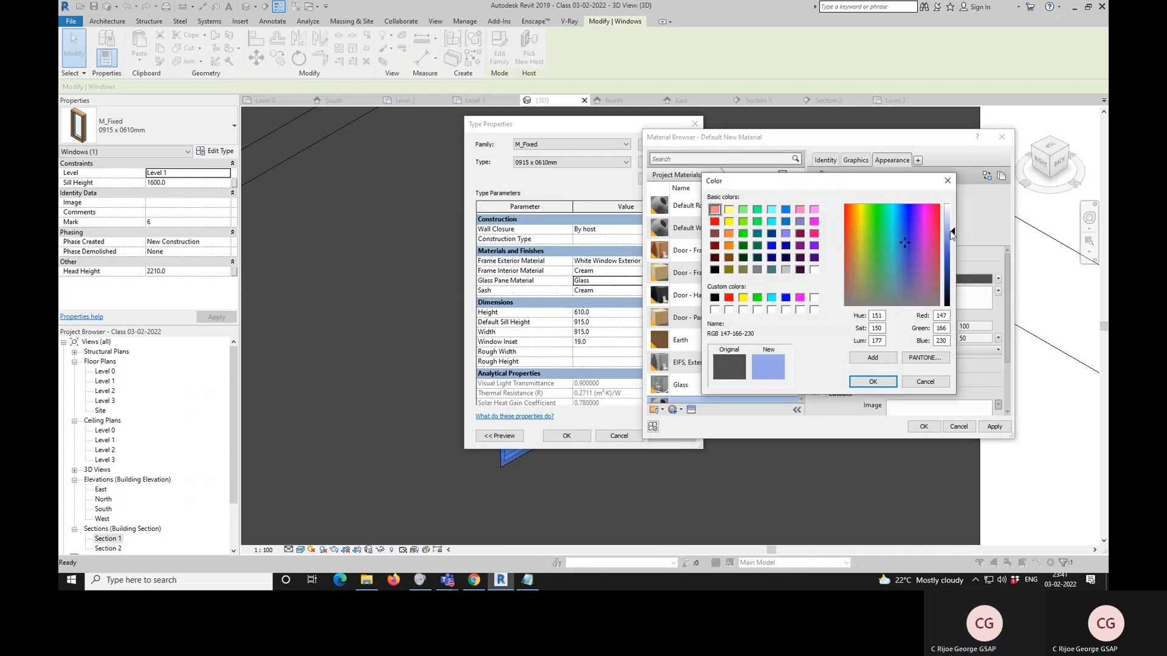
left_click(950, 261)
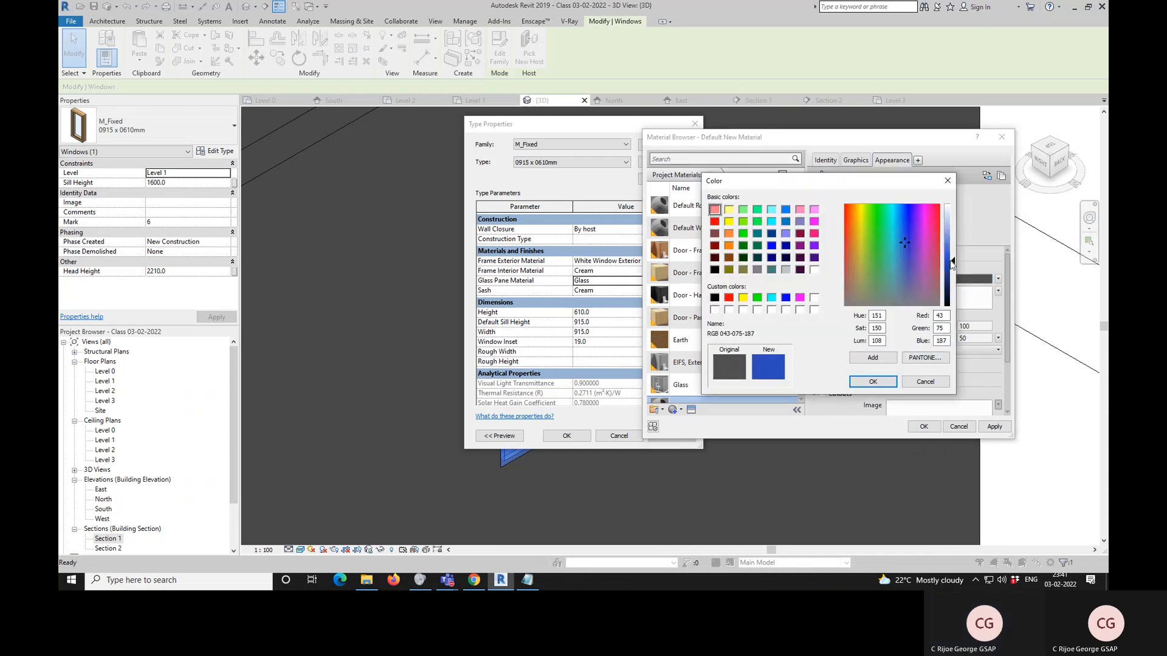
left_click(872, 382)
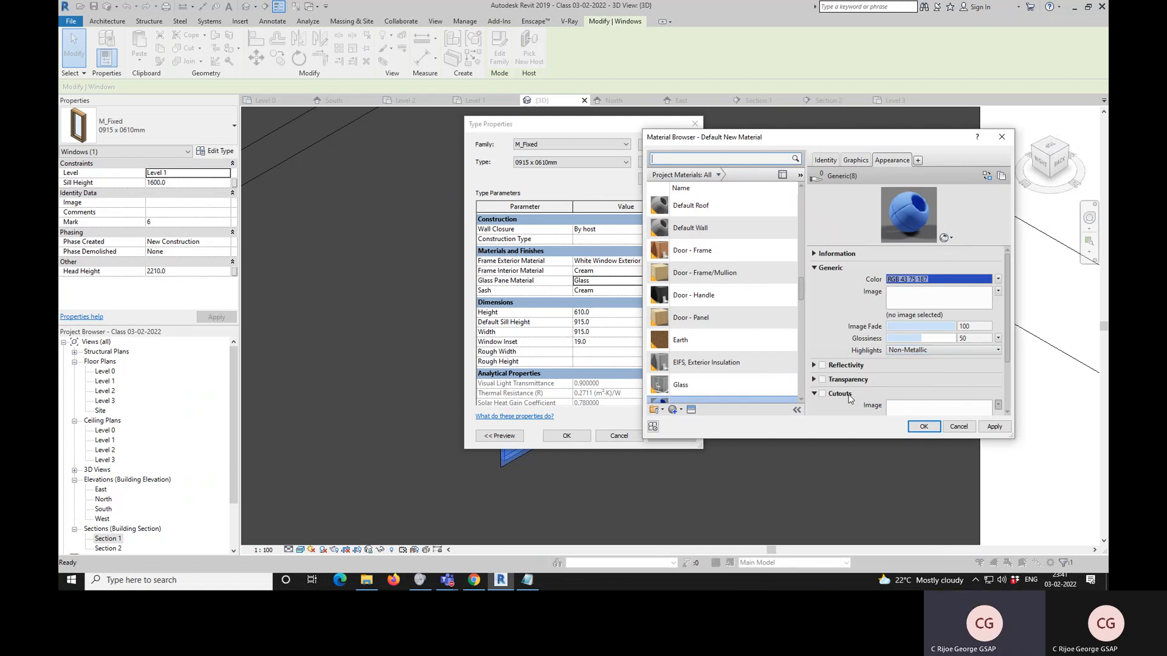
- Enable transparency in the Glass Blue appearance and set its amount to 78
left_click_drag(1006, 347, 1009, 375)
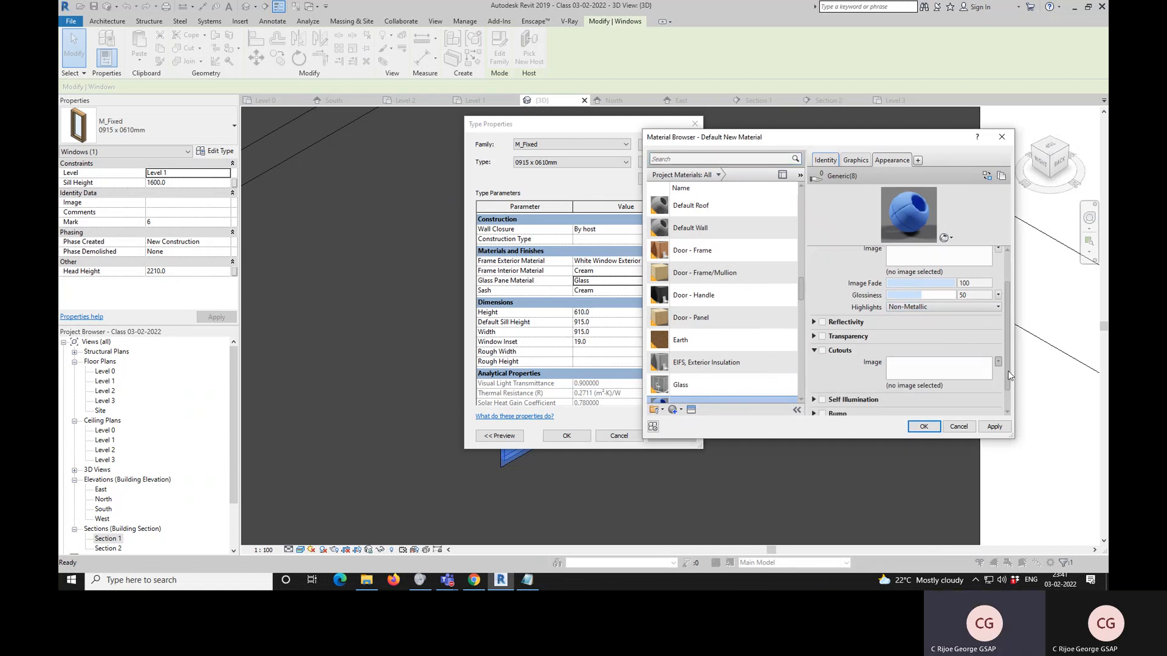
left_click(824, 337)
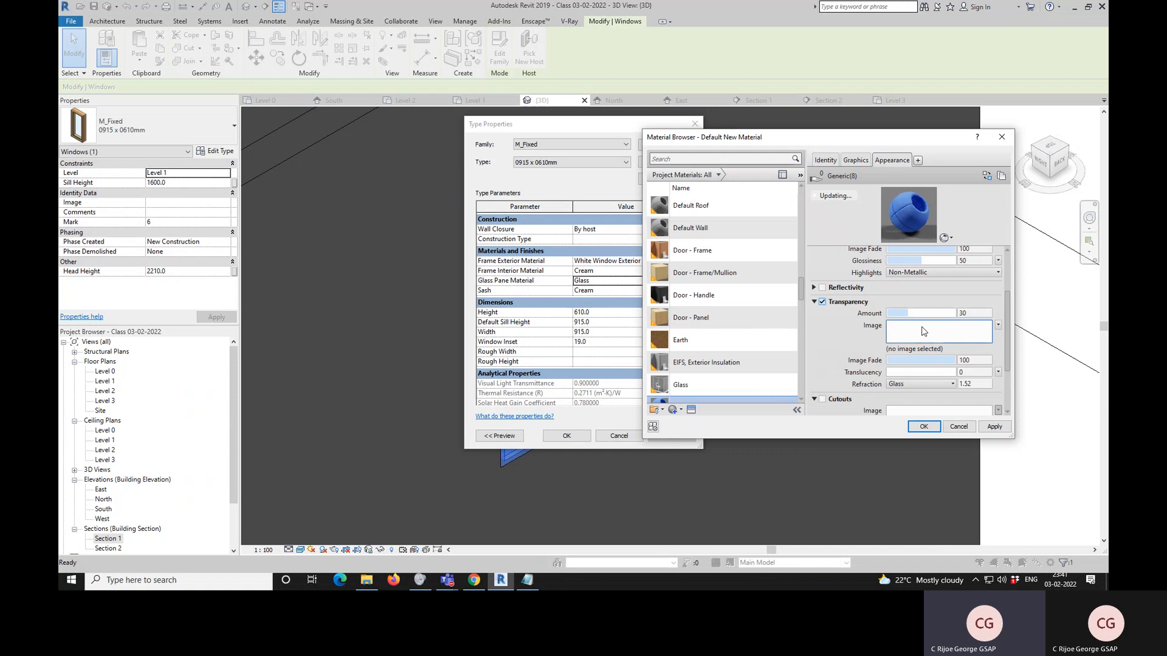
left_click_drag(907, 313, 947, 325)
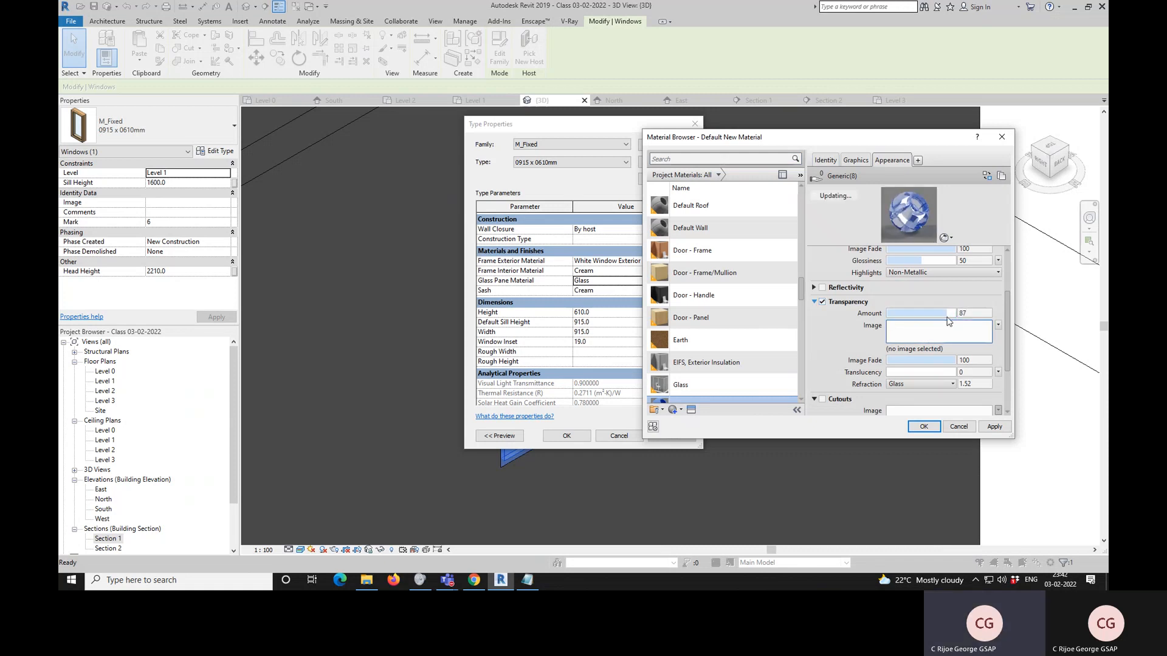
left_click(948, 326)
key("Escape")
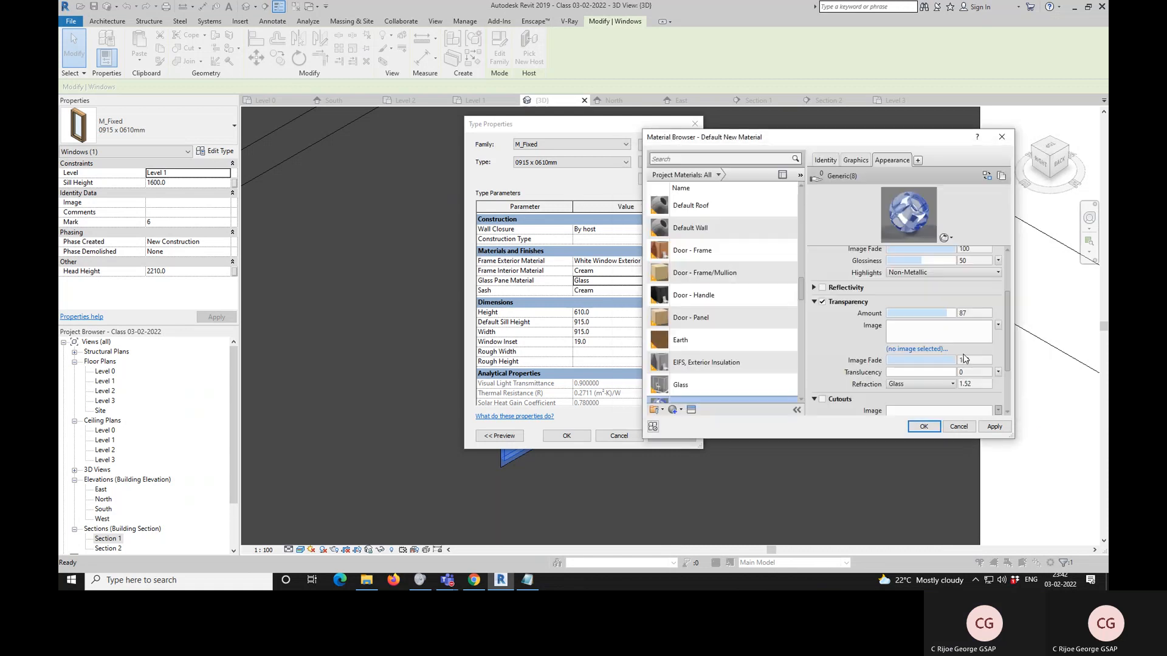
left_click_drag(946, 315, 941, 314)
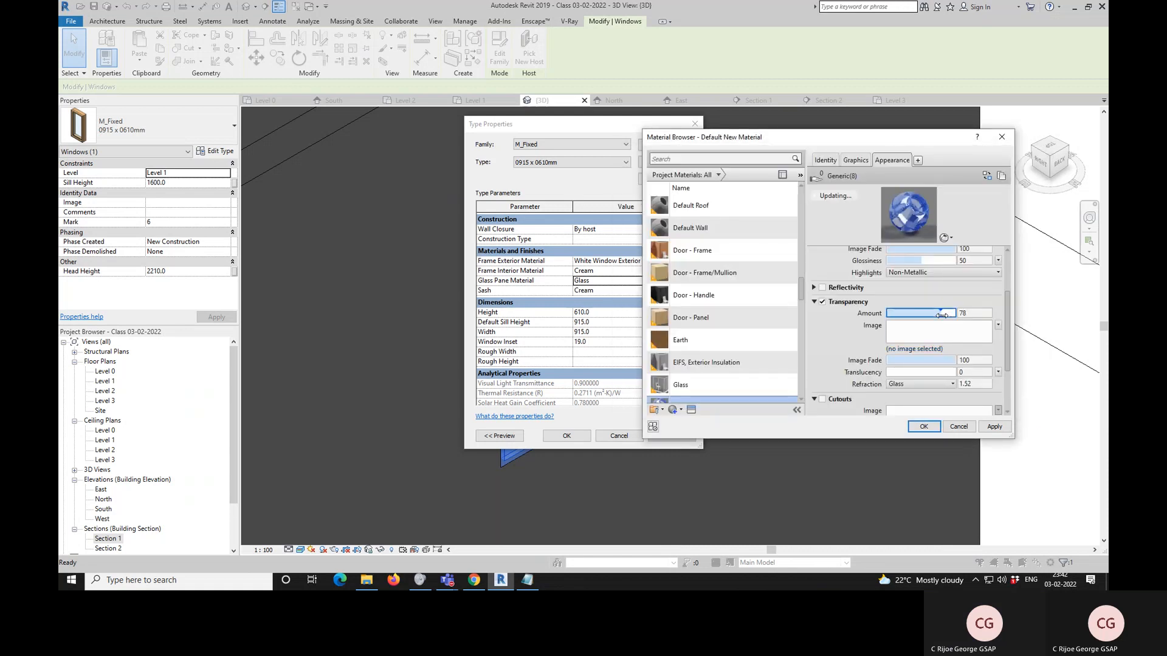
- Enable reflectivity for Glass Blue and set it to 3 direct and 8 oblique
left_click(823, 287)
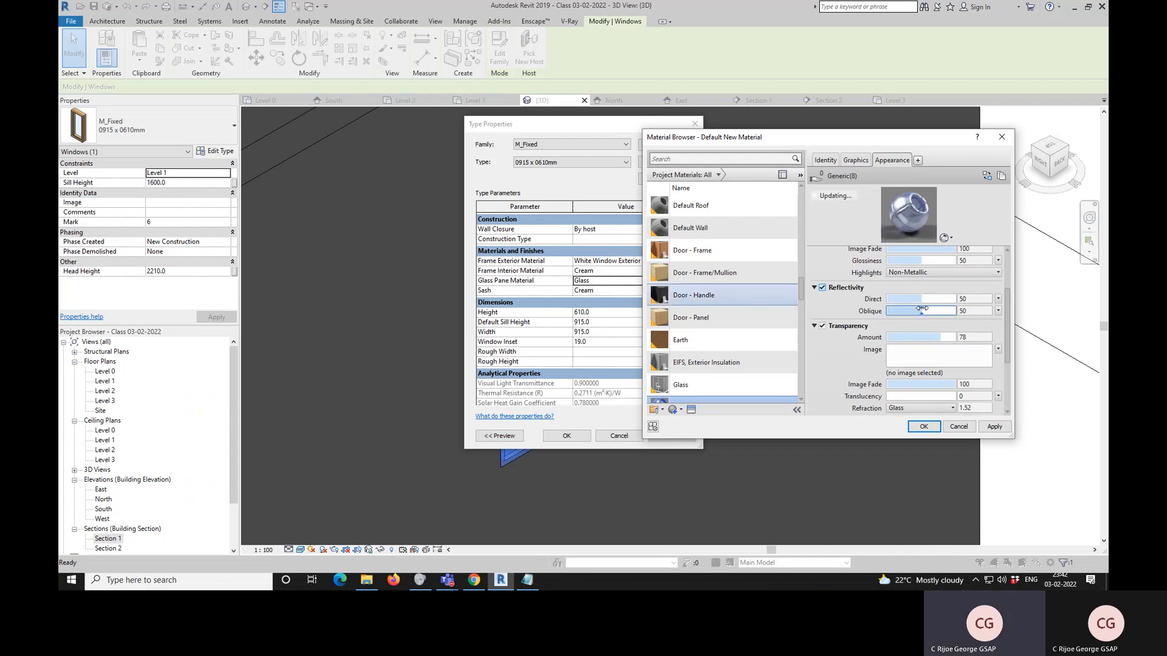
left_click(891, 299)
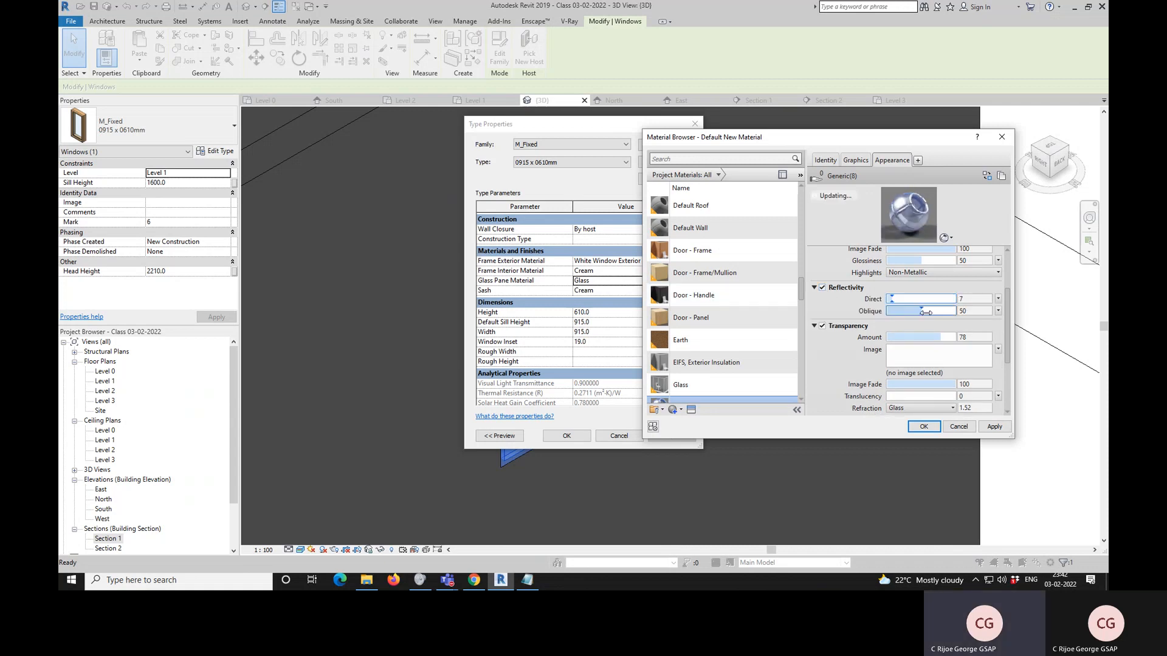
left_click(891, 311)
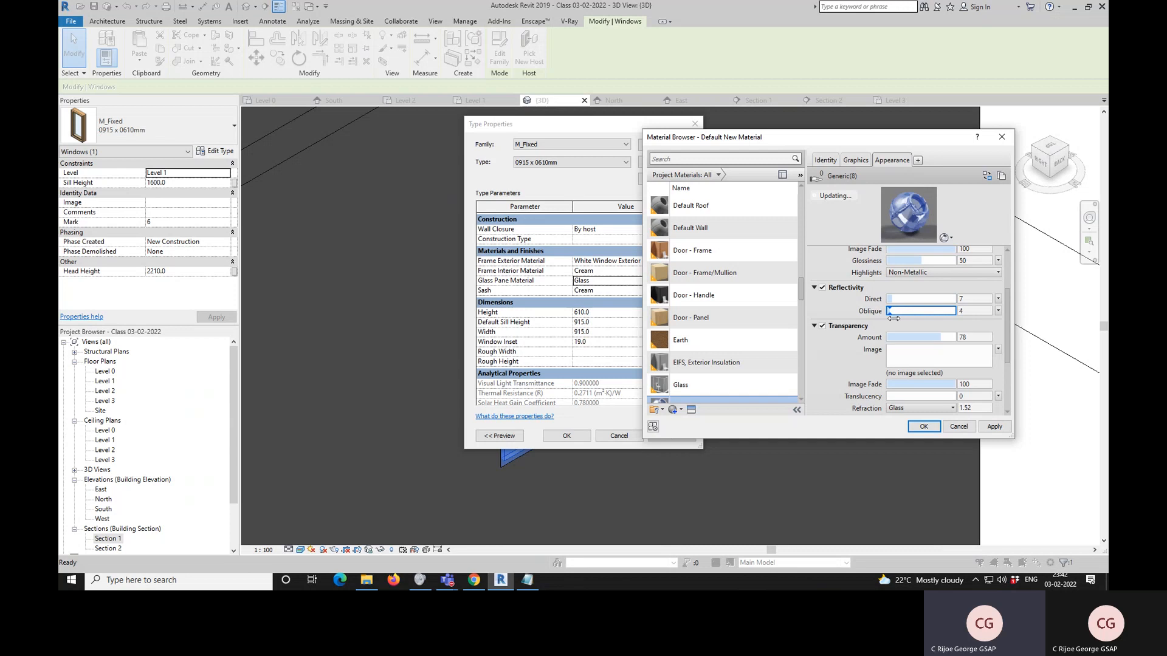
left_click(892, 311)
left_click(889, 299)
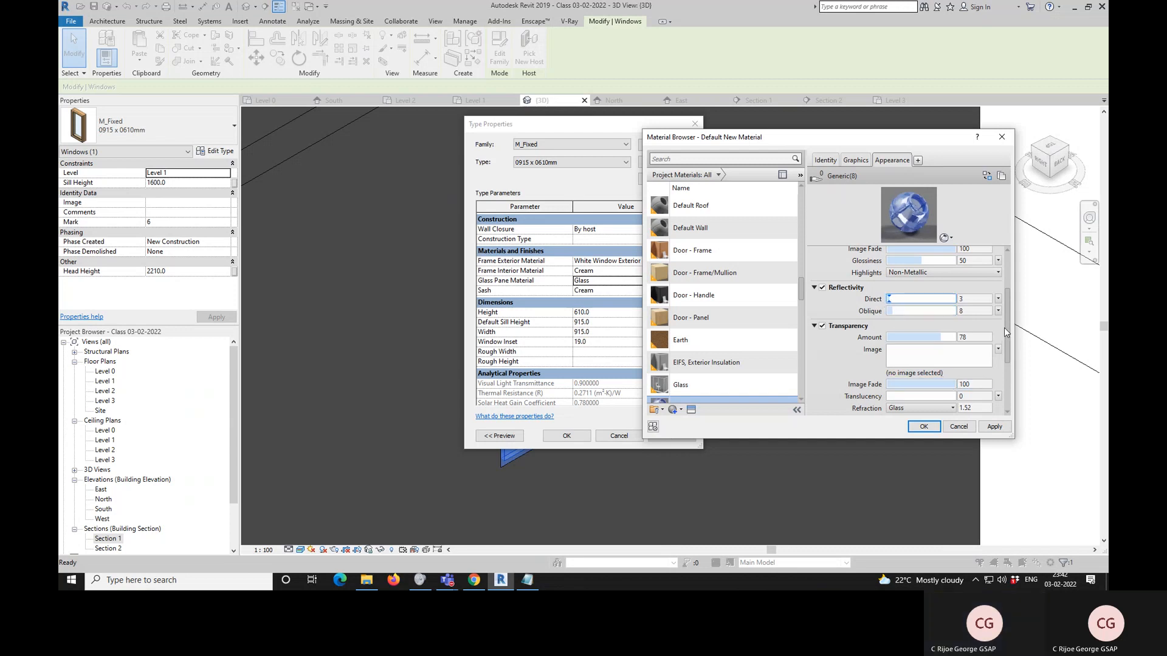
- Set the Glass Blue appearance's translucency to 6 and its refraction to Glass
scroll(1004, 331, "down", 2)
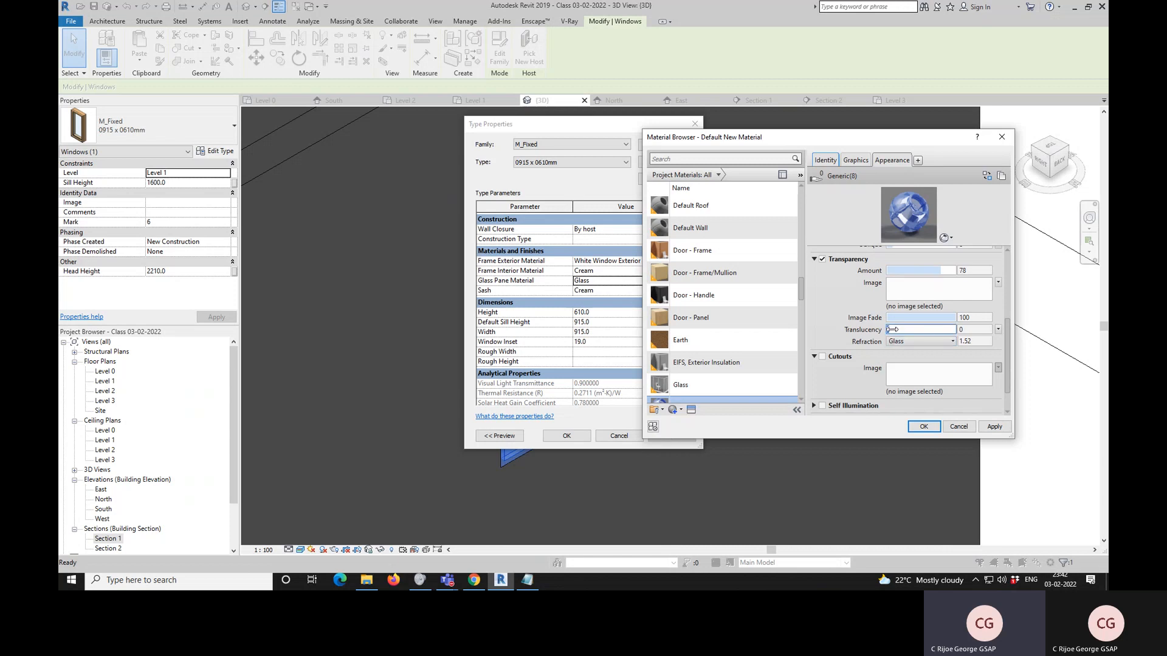
mouse_move(891, 329)
left_mouse_down()
mouse_move(911, 329)
mouse_move(895, 329)
left_mouse_up()
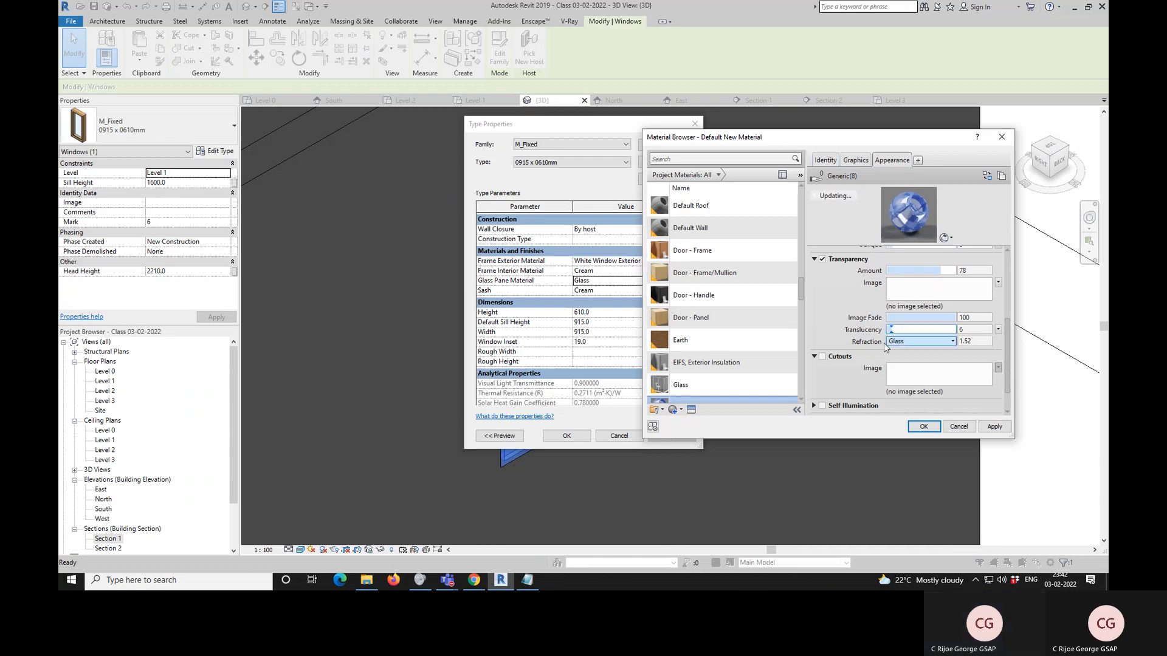
left_click(939, 341)
left_click(938, 341)
left_click(935, 338)
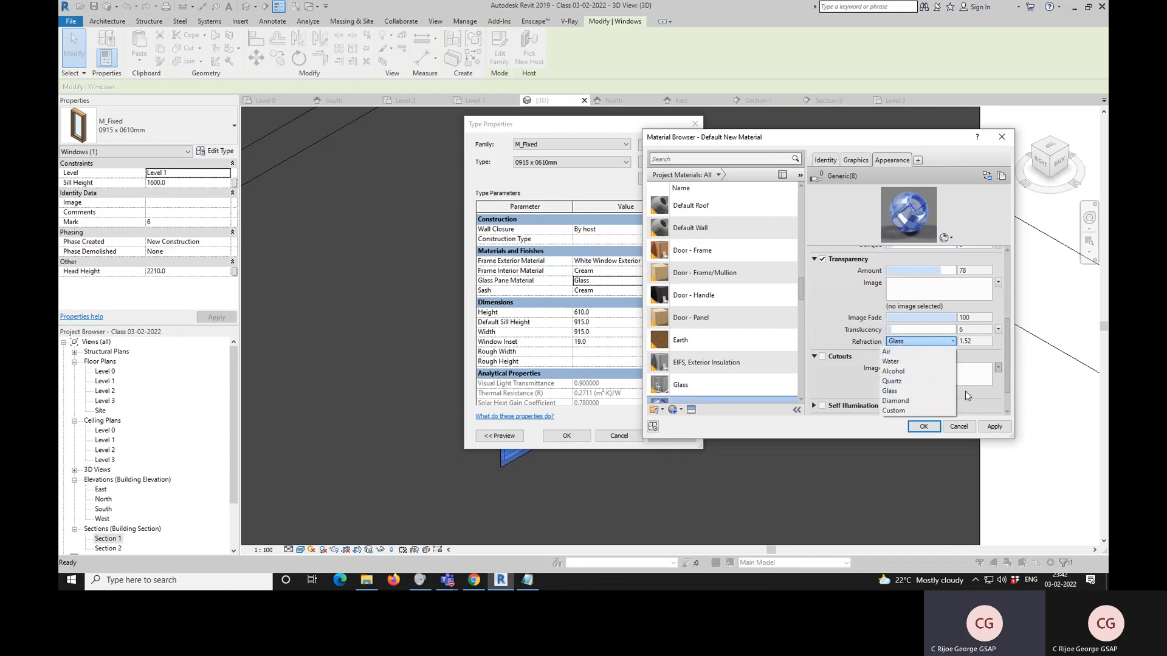
left_click(912, 391)
- Apply Glass Blue as the window type's glass pane material and confirm the type properties
left_click(993, 429)
left_click(923, 426)
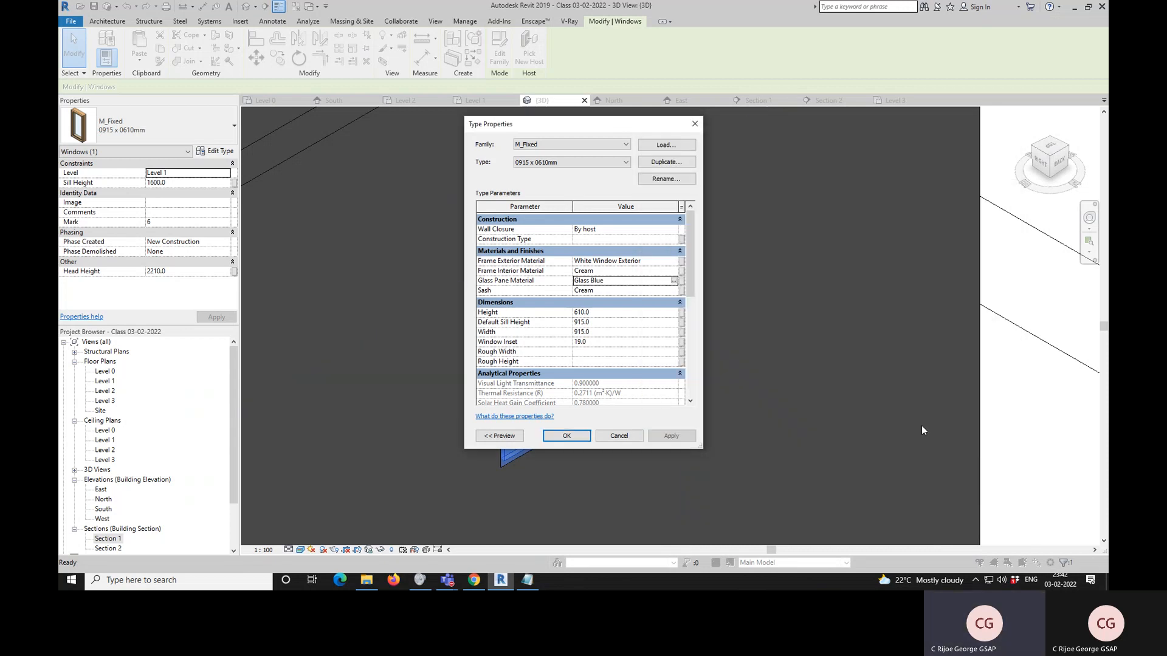
left_click(679, 436)
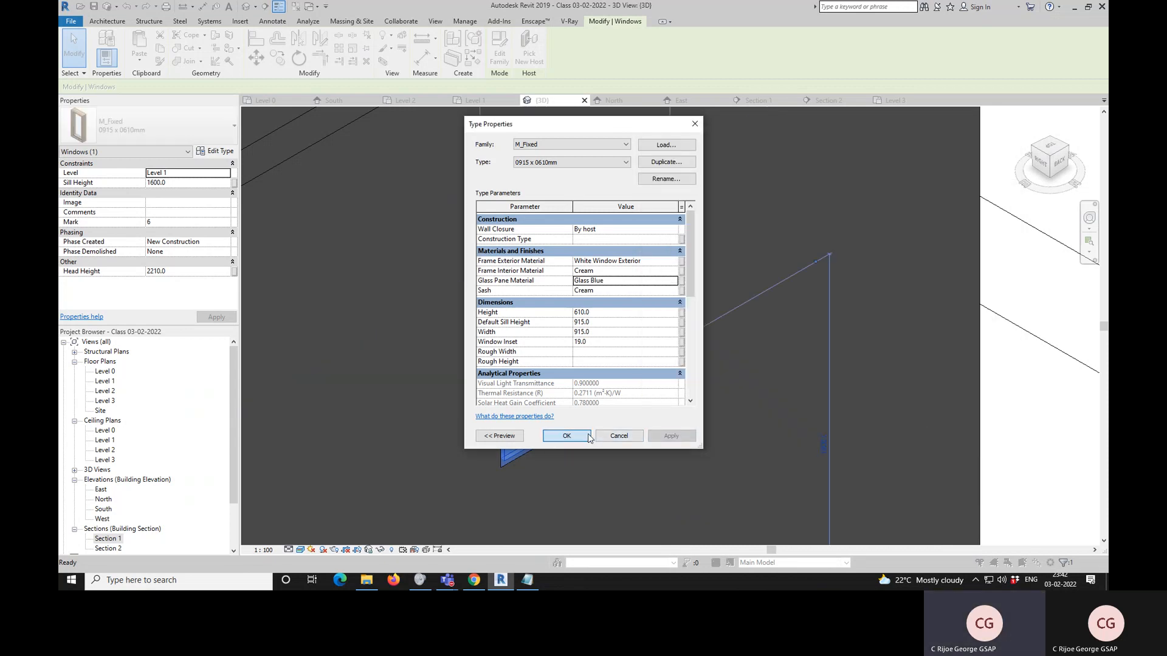
left_click(586, 437)
left_click(862, 367)
- Examine the blue glass in the row house windows up close and from several sides of the 3D model
scroll(625, 331, "up", 4)
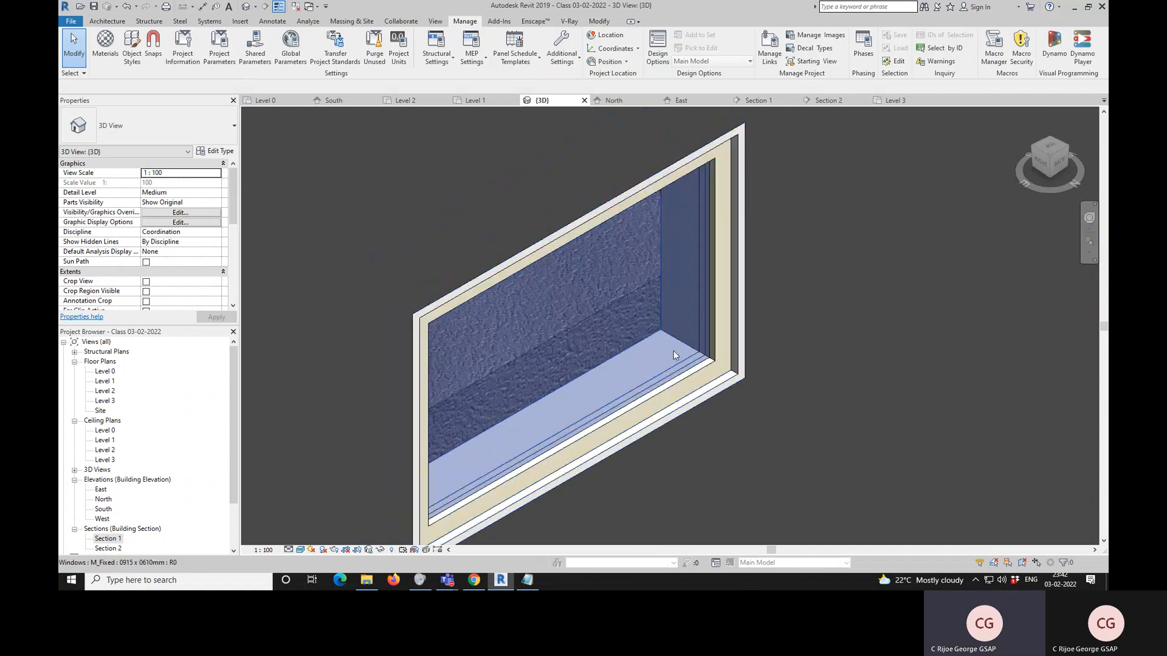
scroll(687, 353, "down", 2)
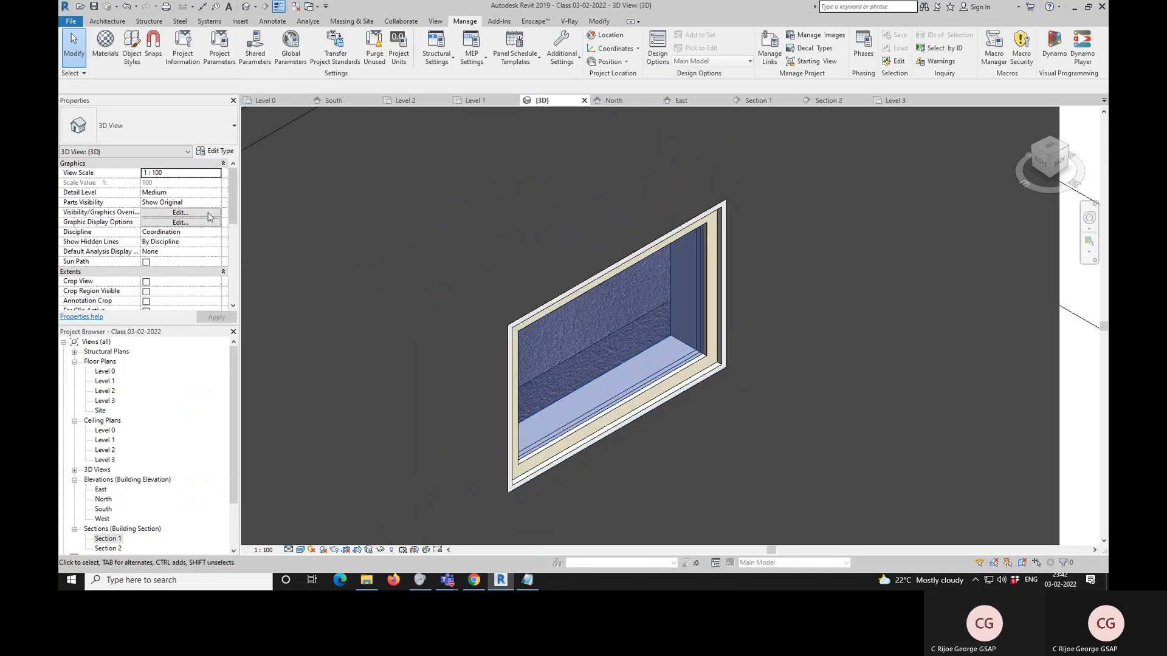
scroll(694, 381, "down", 2)
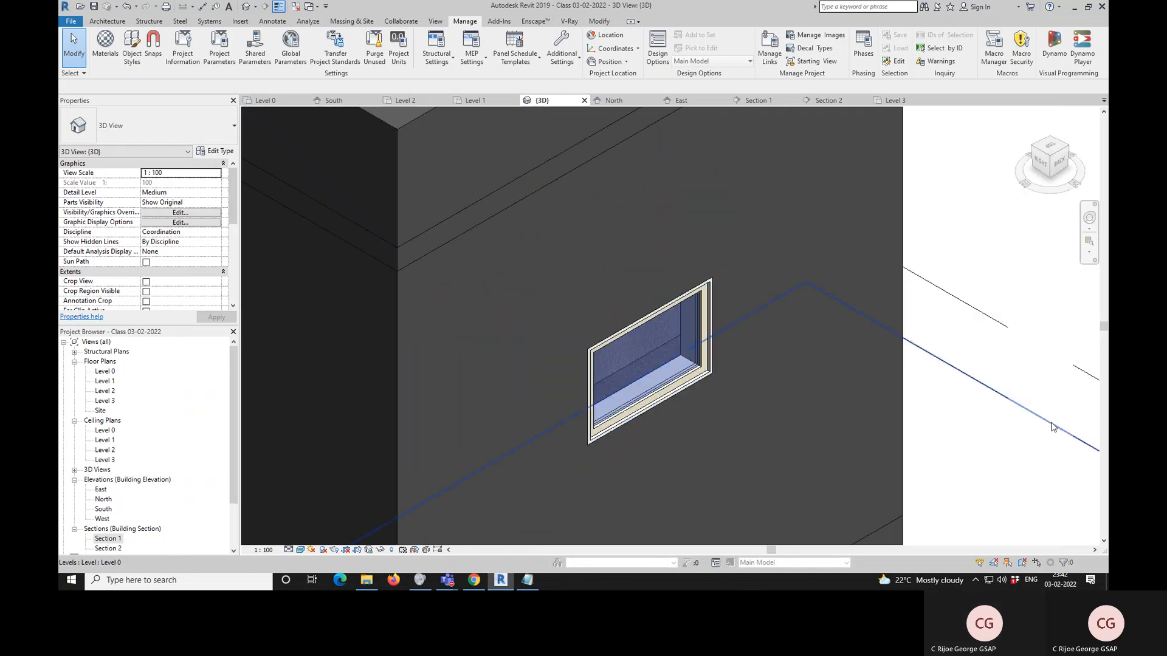
scroll(884, 281, "down", 5)
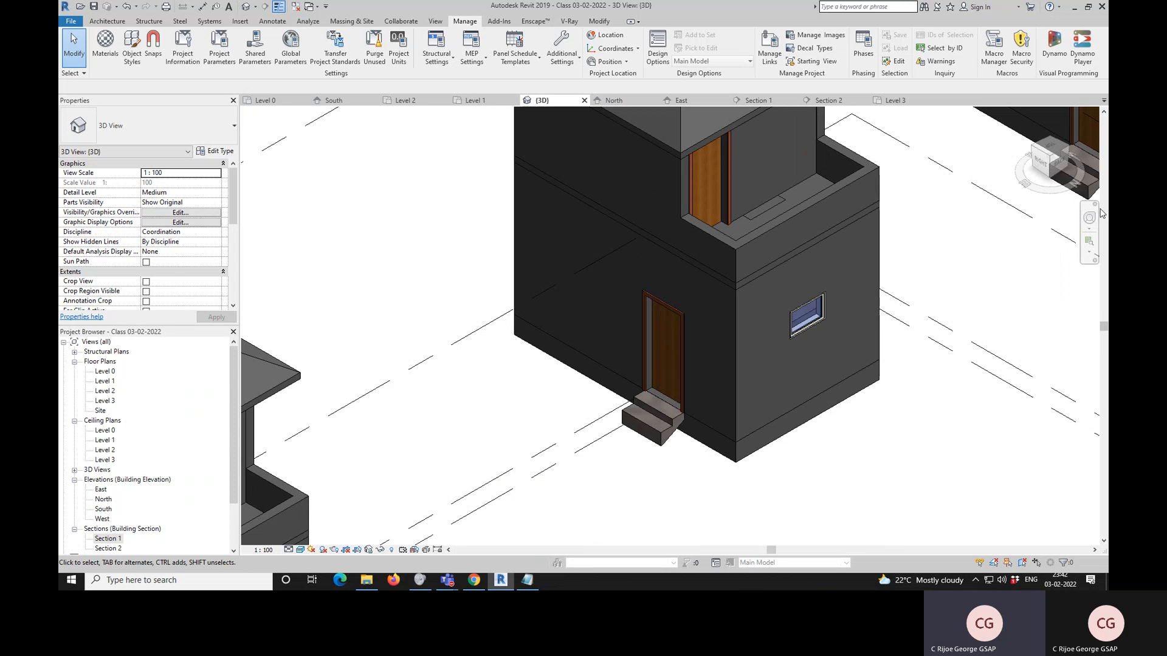
left_click(1067, 153)
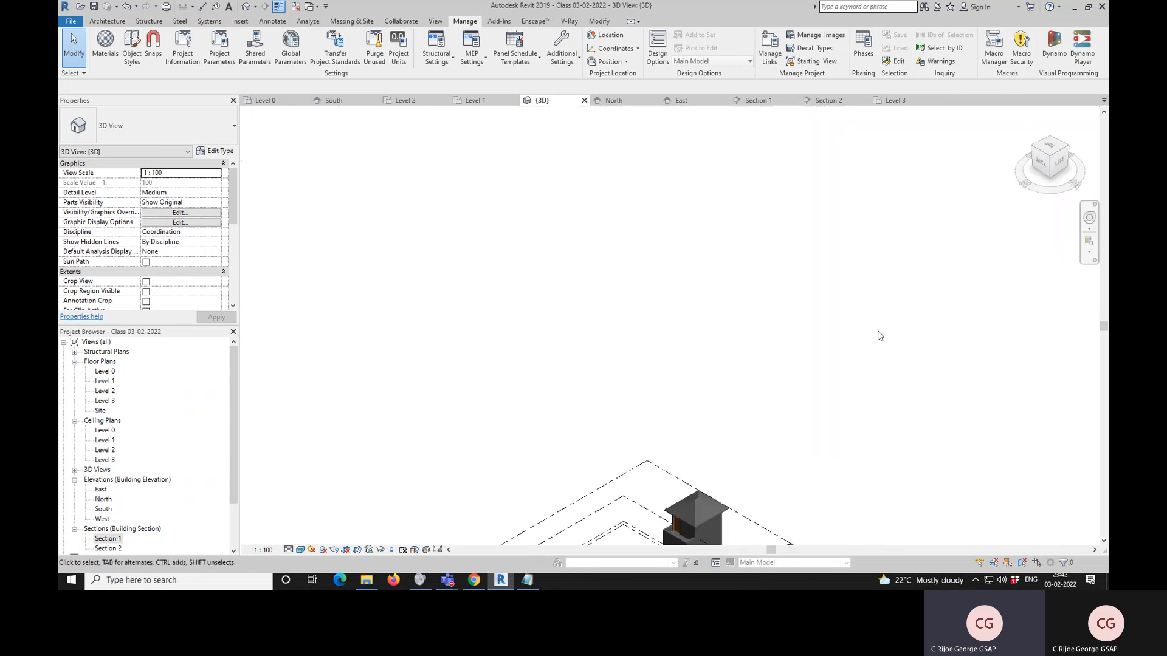
scroll(759, 340, "up", 4)
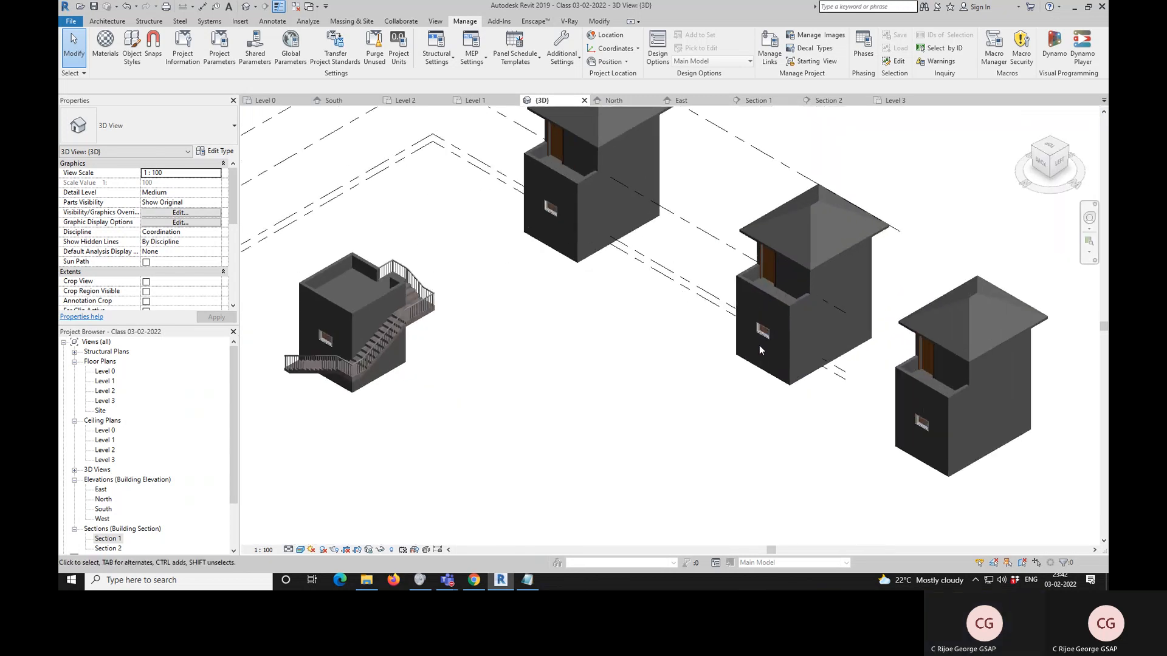
scroll(760, 346, "up", 3)
scroll(764, 338, "down", 3)
scroll(505, 183, "up", 5)
scroll(506, 182, "down", 5)
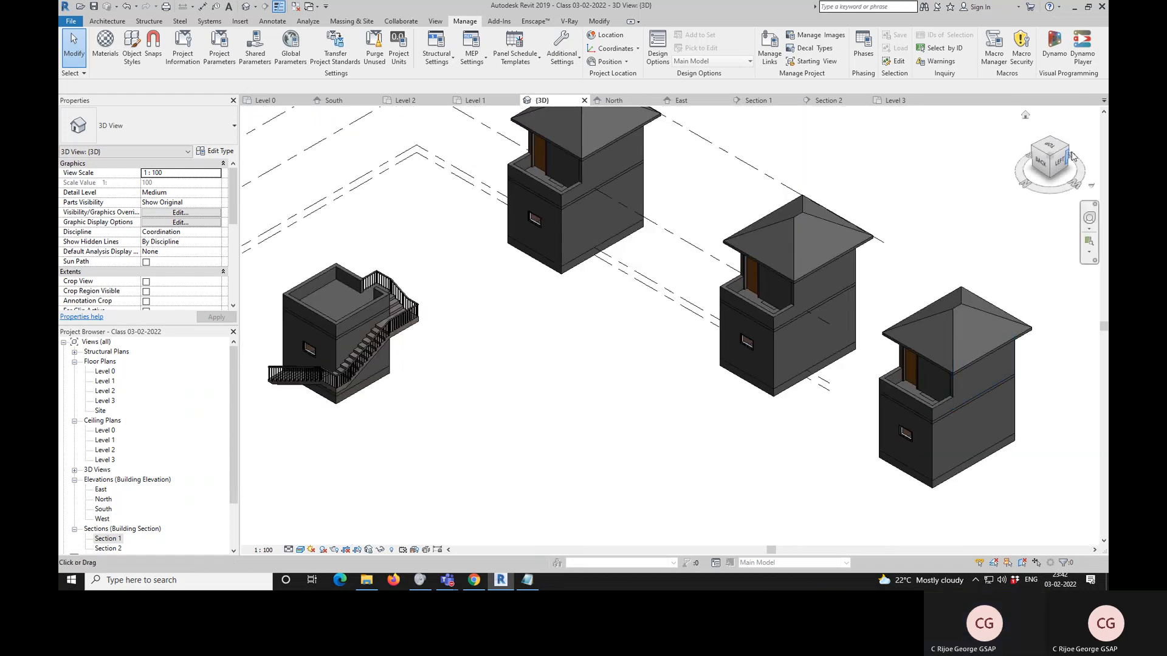
left_click(1072, 157)
scroll(684, 431, "up", 8)
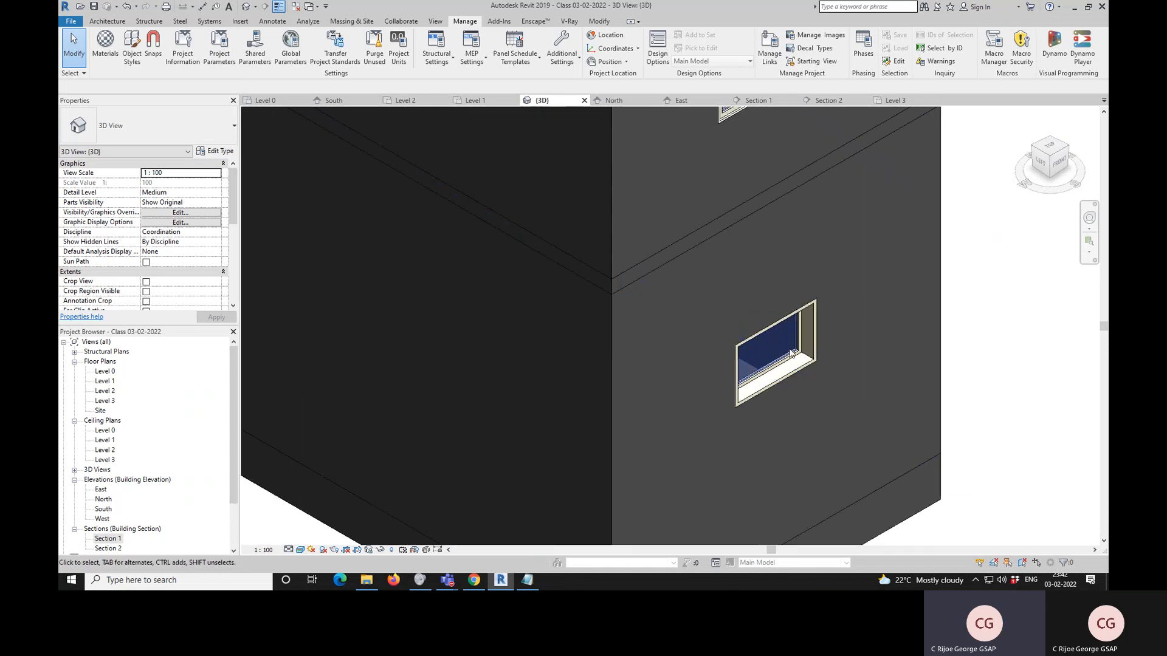
scroll(791, 354, "down", 6)
scroll(815, 336, "down", 4)
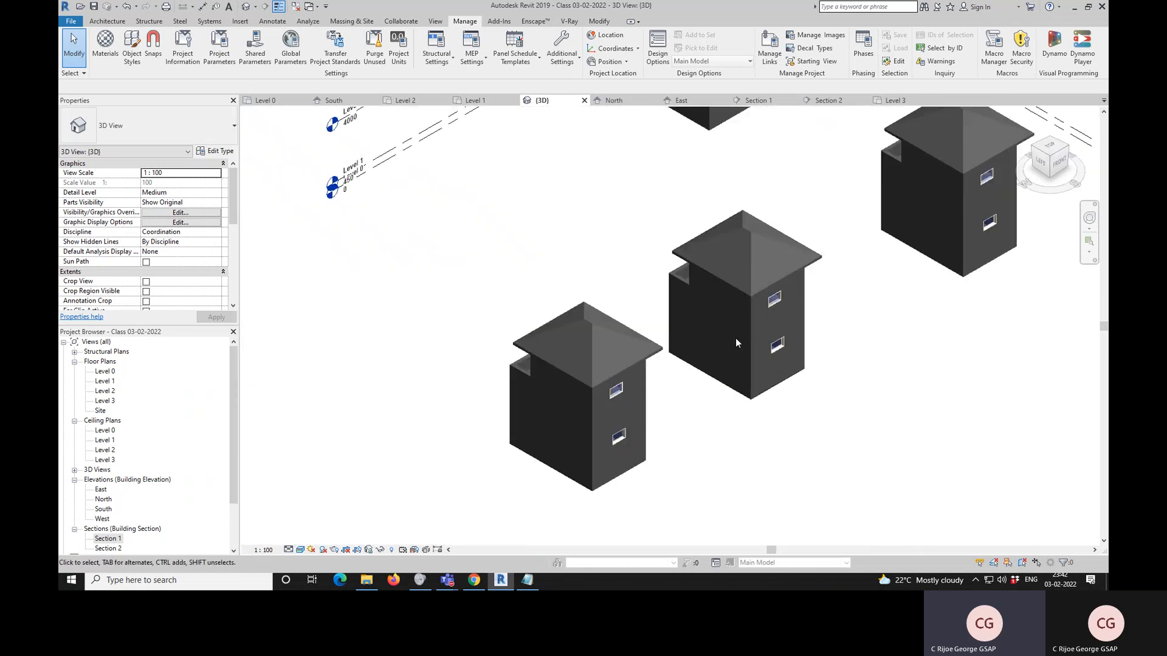
scroll(795, 315, "up", 5)
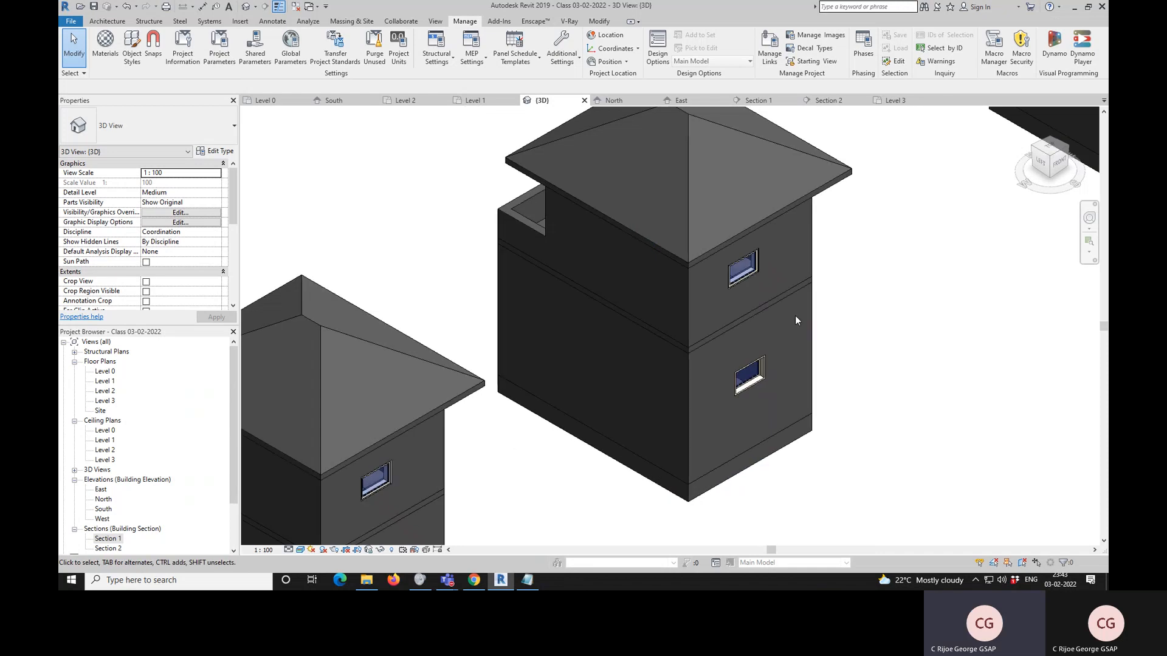
scroll(796, 316, "up", 2)
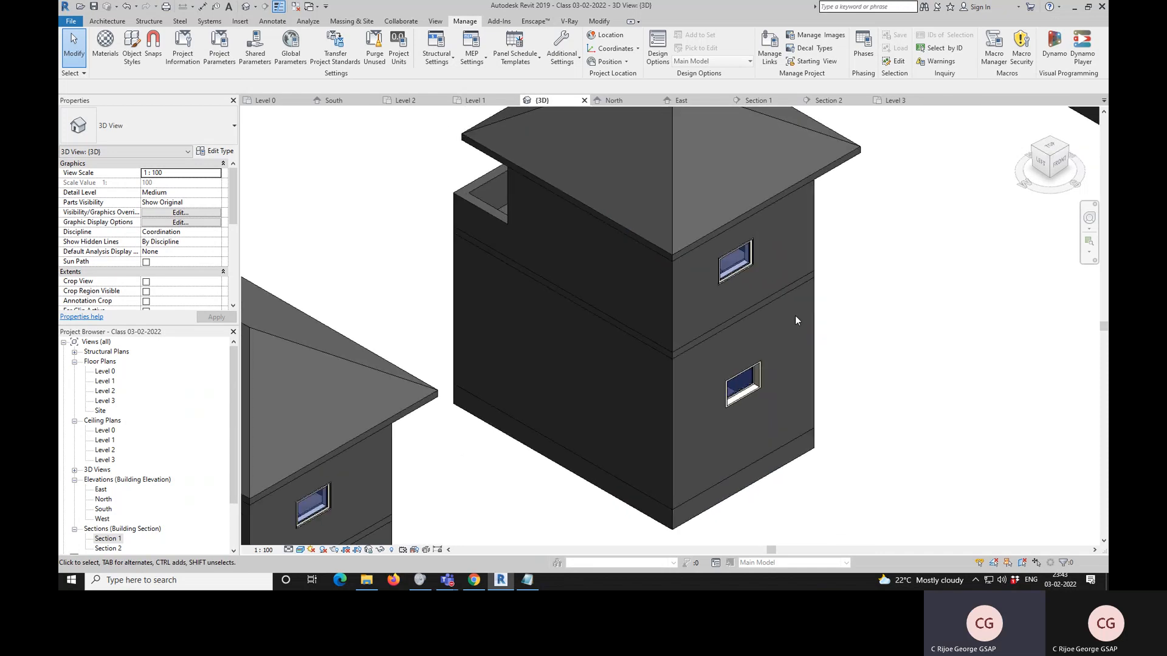
- Duplicate the type of the upper-floor window on the middle house as 0915 x 0610mm Brown
left_click(746, 273)
middle_click_drag(747, 272, 714, 363, "shift")
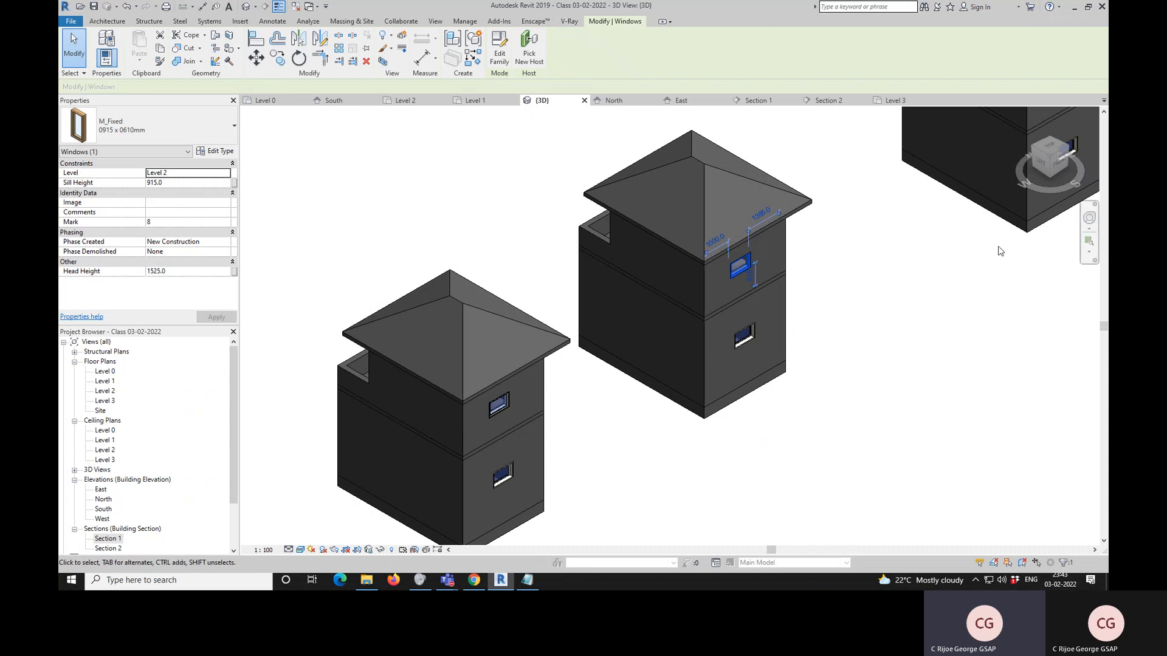
left_click(227, 154)
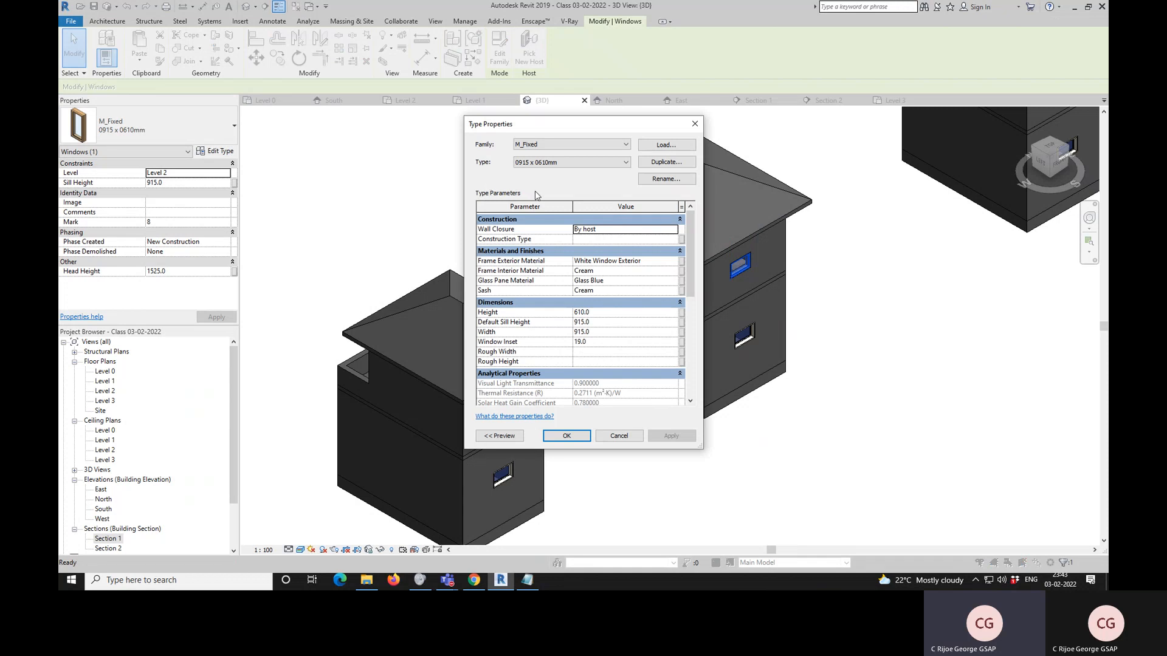
left_click(669, 168)
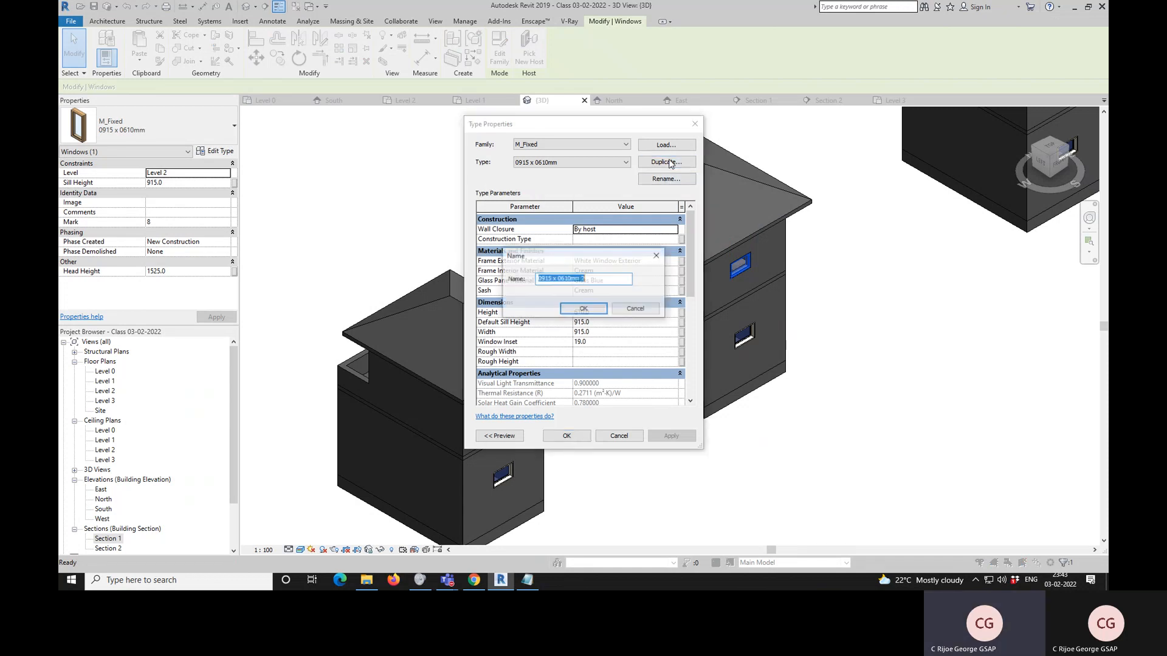
double_click(582, 279)
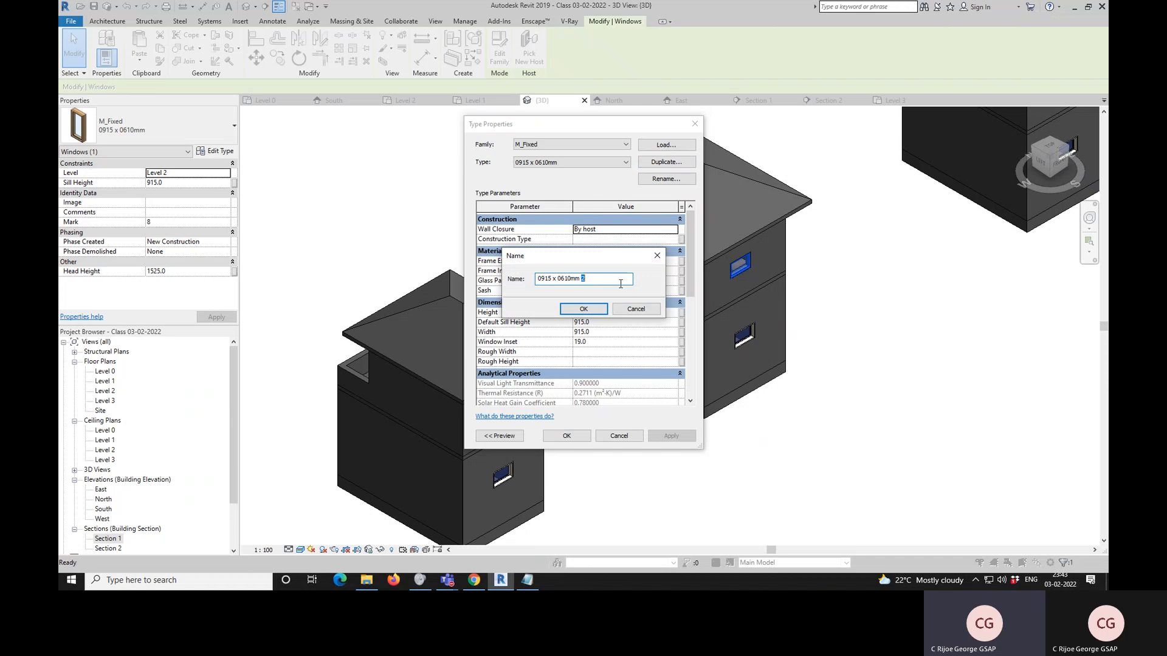
type("Brown")
key("Return")
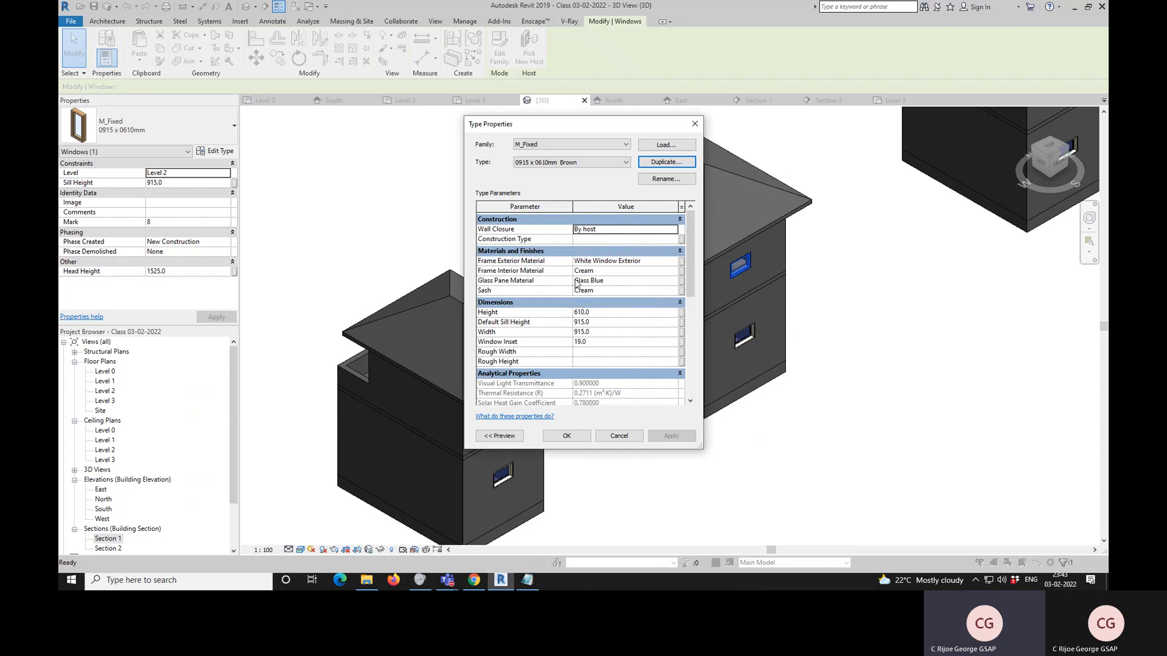
- Create a new material for the Brown window type's glass pane and name it Brown Glass
left_click(680, 284)
left_click(676, 281)
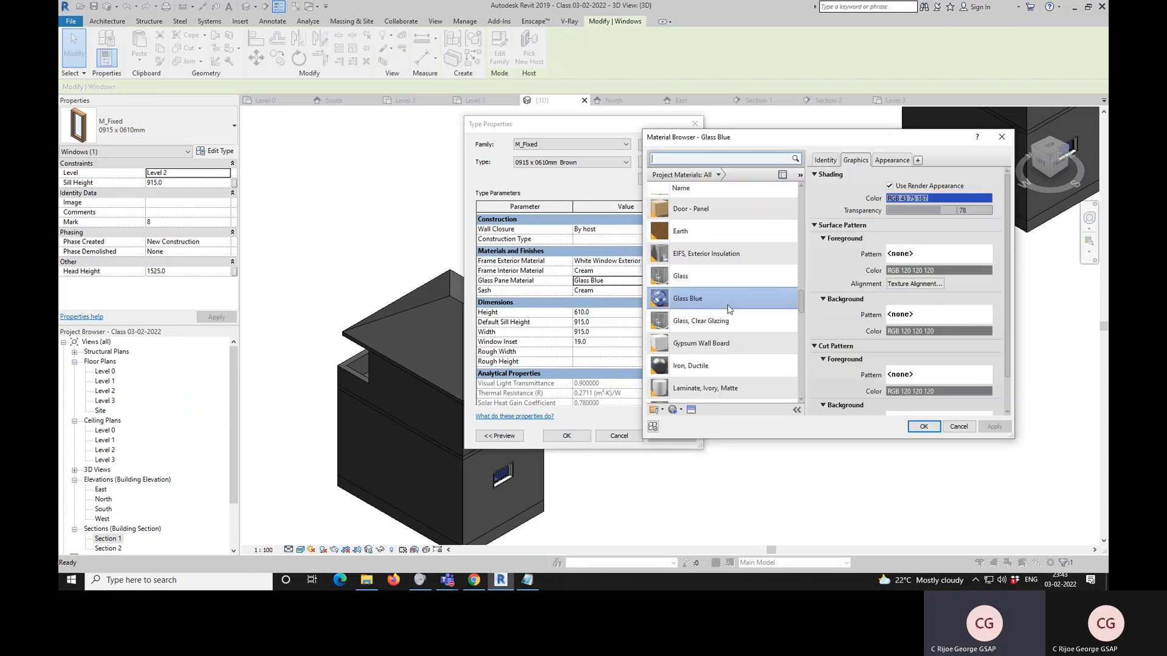
right_click(728, 308)
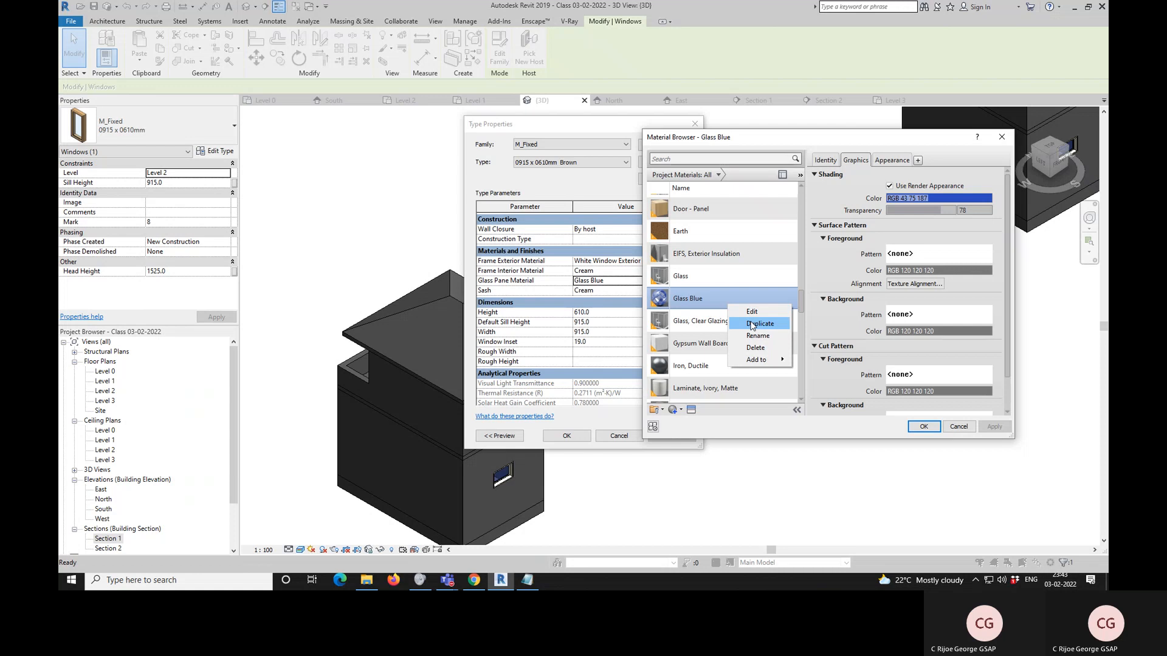
left_click(681, 304)
right_click(680, 304)
left_click(681, 408)
left_click(681, 410)
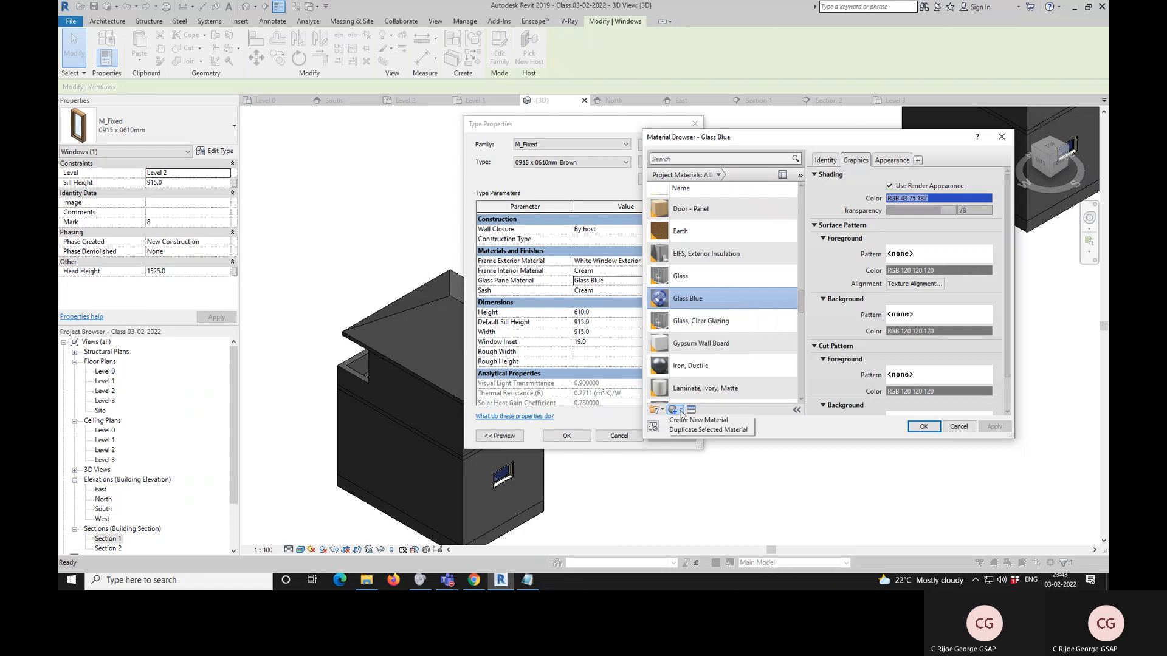
left_click(695, 419)
right_click(697, 283)
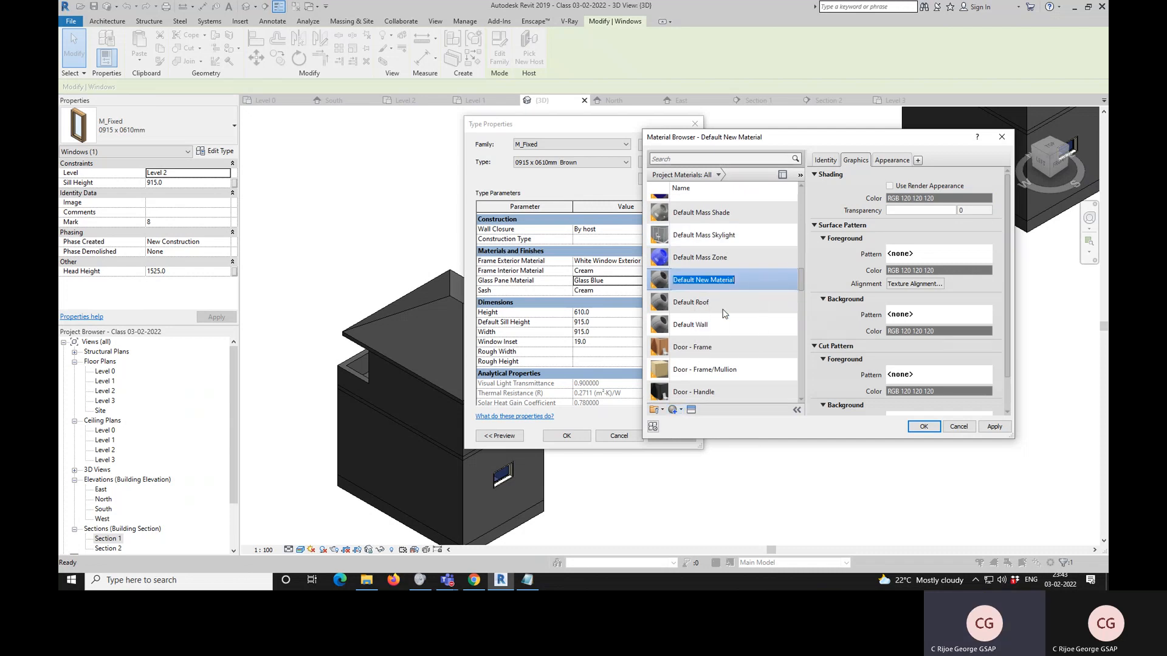
type("Bron")
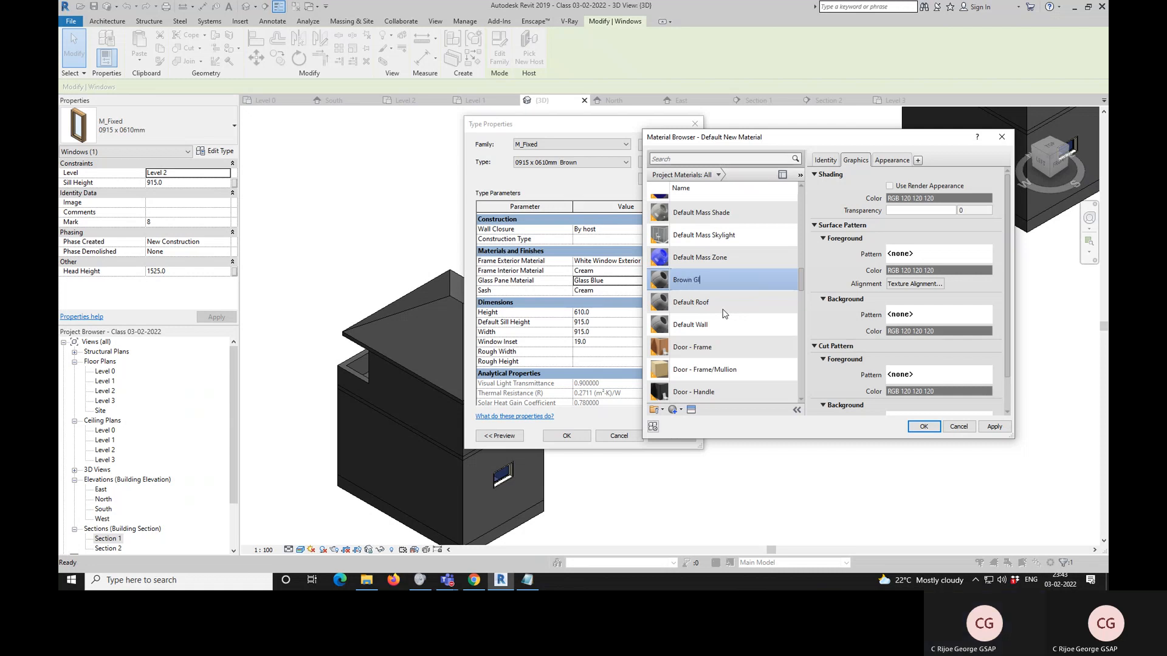
type("n Glass")
key("Return")
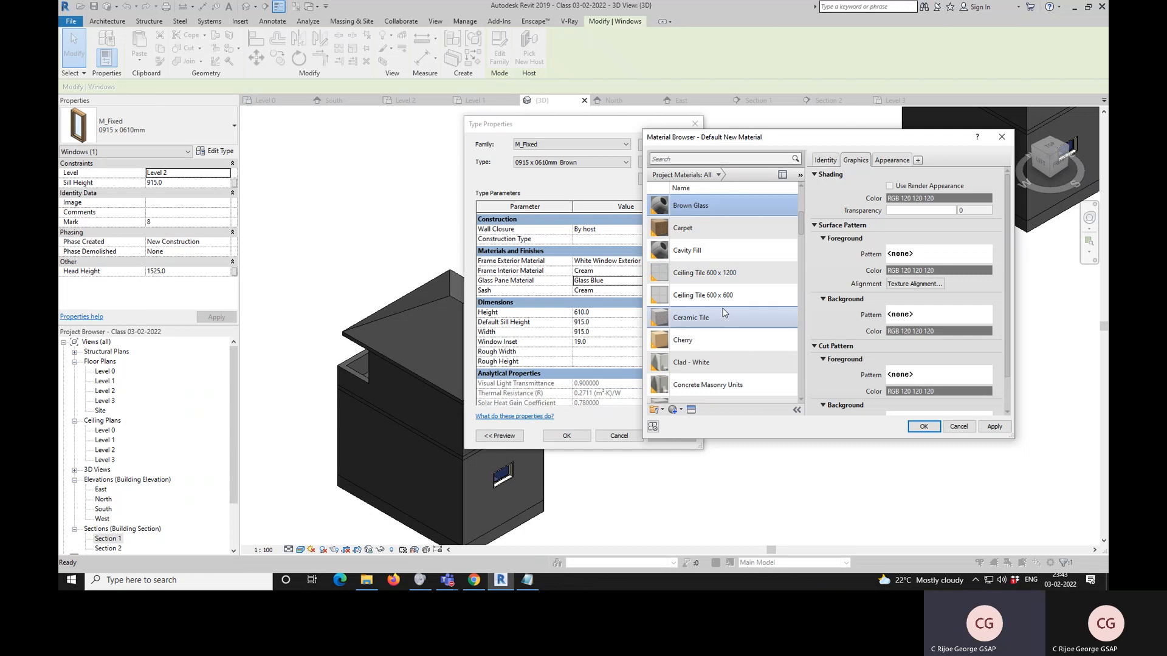
- Make Brown Glass use its render appearance for shading and set its appearance color to brown, RGB 155 115 85
left_click(890, 186)
left_click(893, 160)
left_click(926, 281)
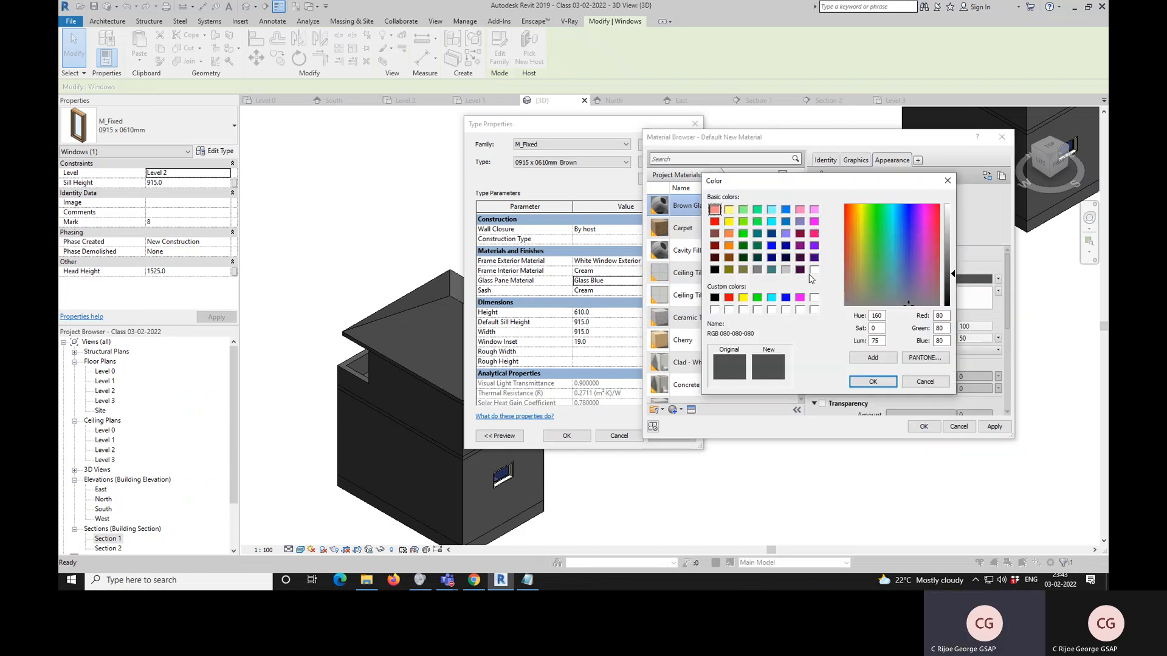
left_click(852, 276)
left_click_drag(952, 273, 953, 260)
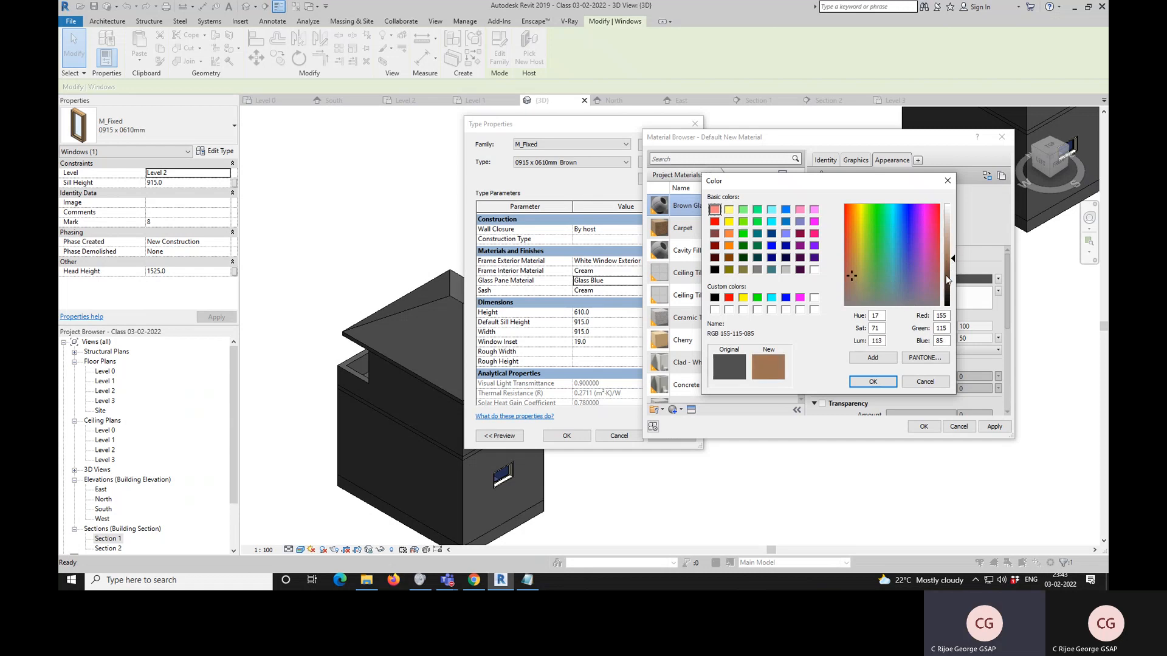
left_click(871, 381)
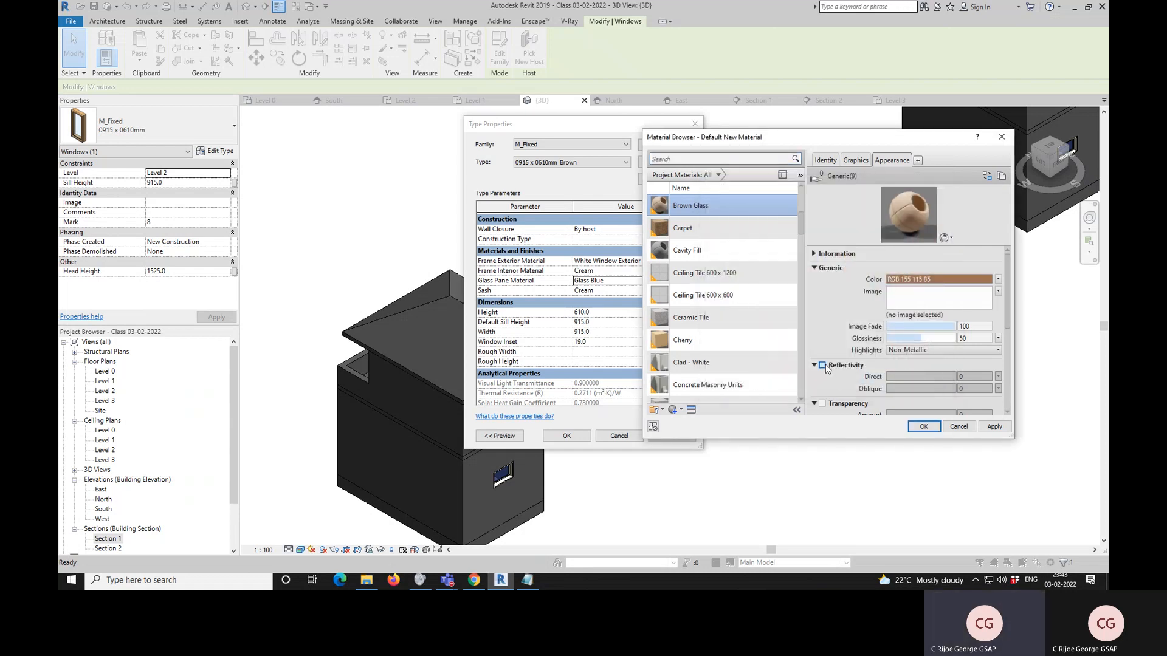
- Enable reflectivity for Brown Glass at 6 direct and 11 oblique, and enable transparency with an amount of 90
left_click_drag(920, 377, 896, 391)
left_click_drag(1002, 312, 1012, 363)
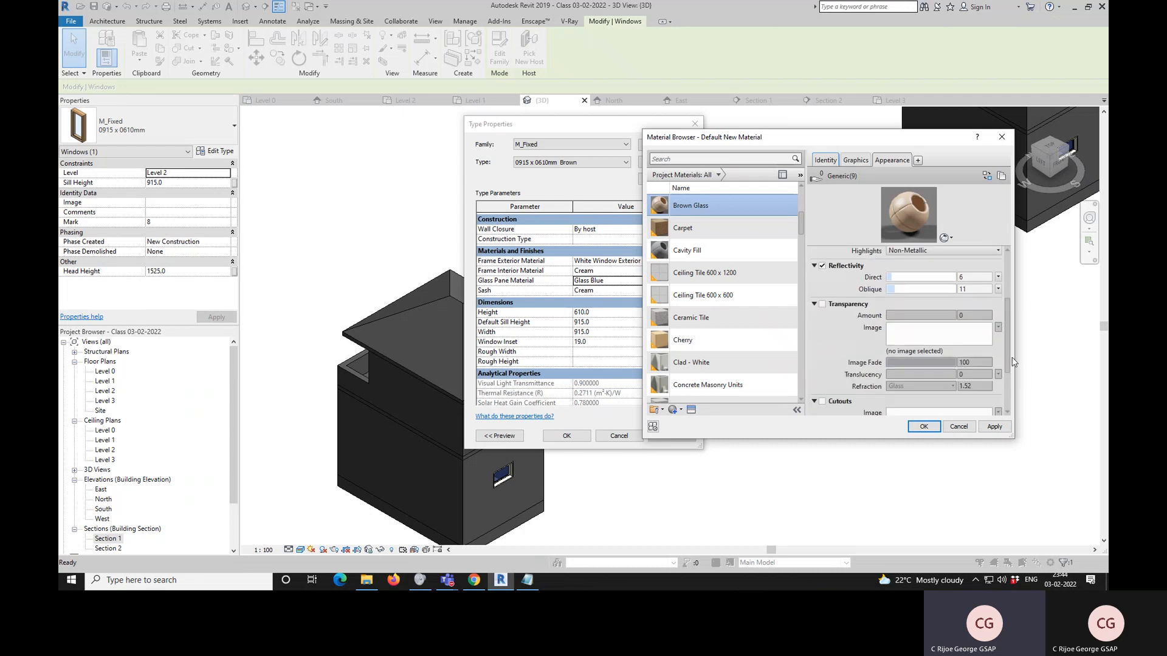
left_click(822, 304)
left_click_drag(889, 315, 915, 317)
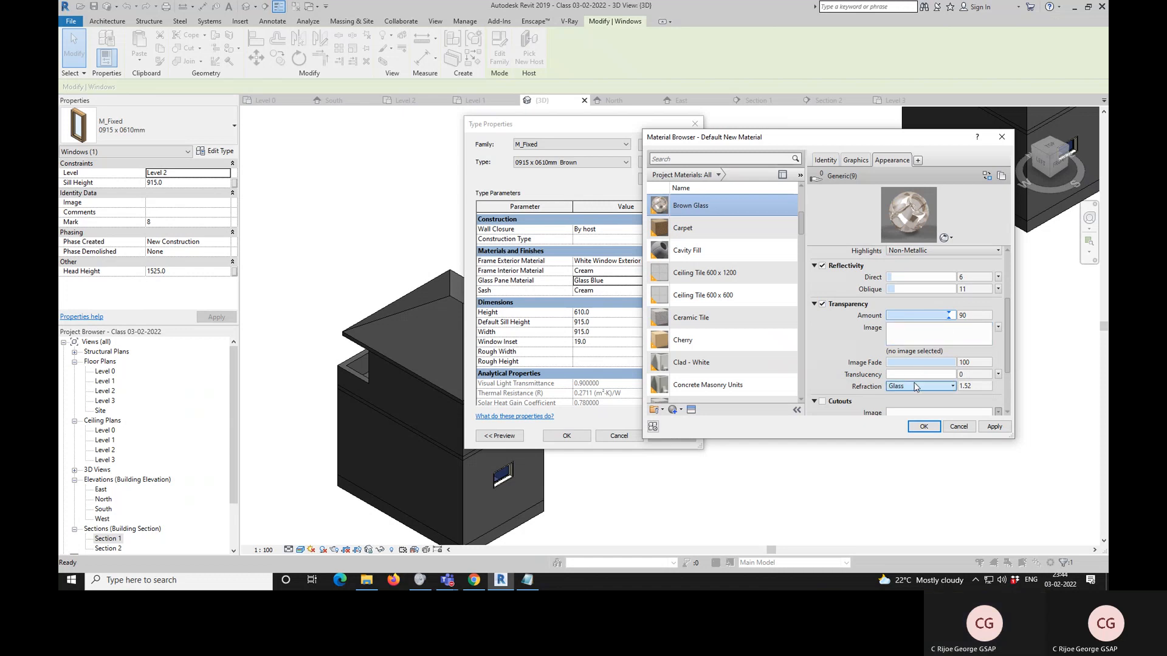
- Apply the Brown Glass settings and assign it as the Brown window type's glass pane material
left_click_drag(1008, 320, 1009, 356)
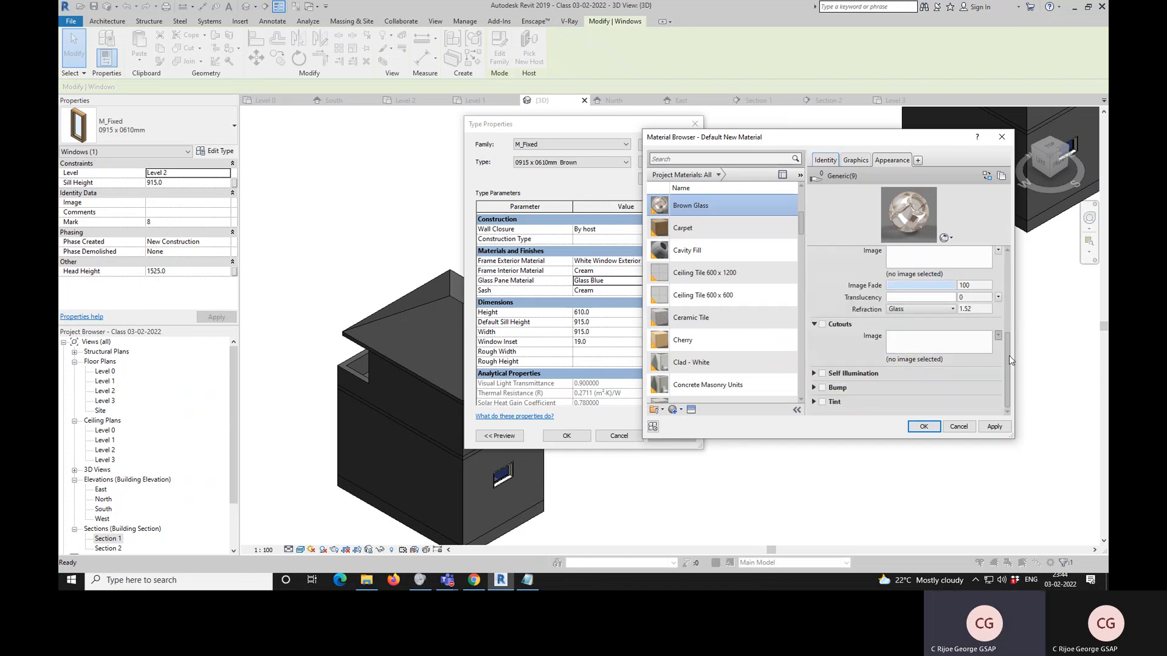
left_click(993, 427)
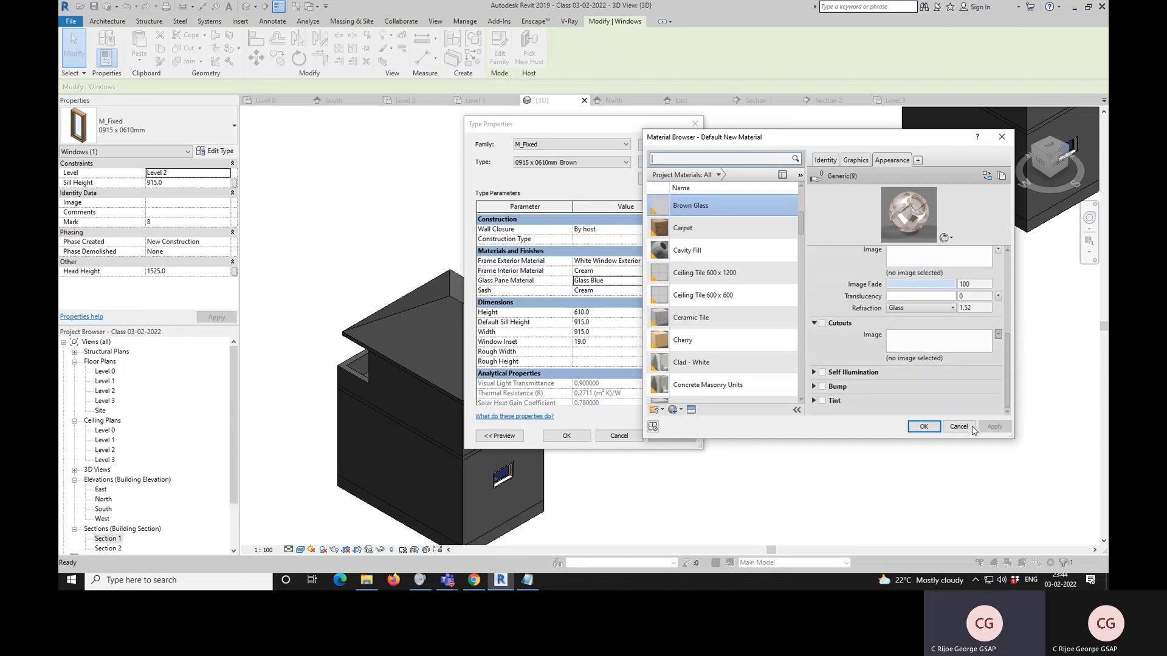
left_click(923, 427)
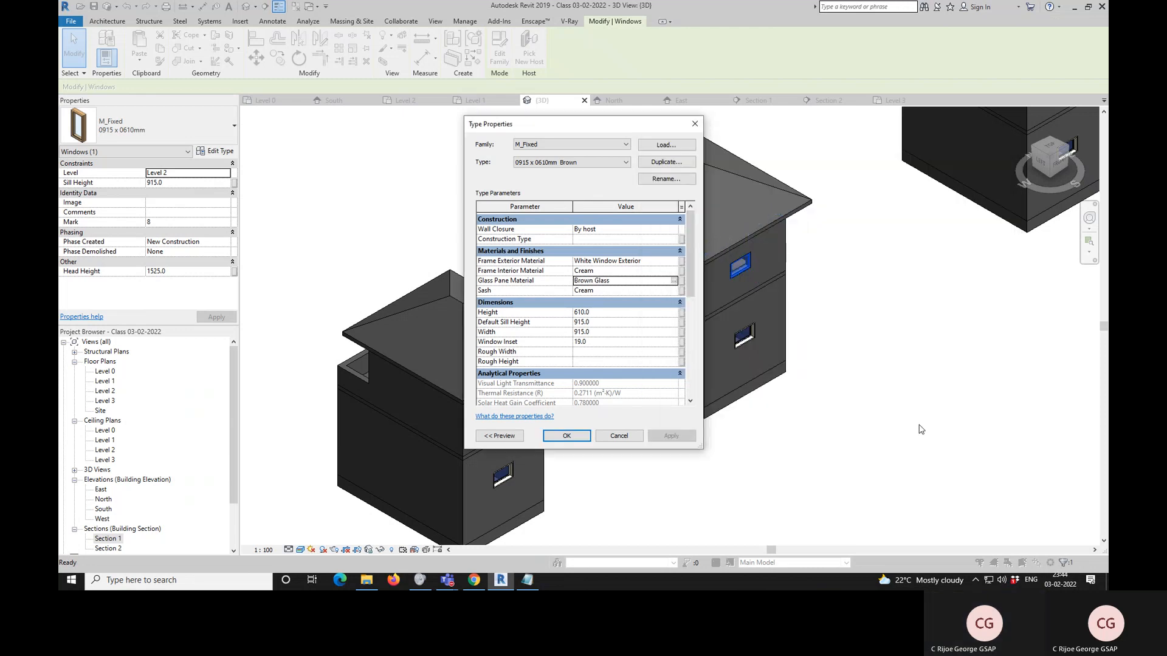
- Recheck the Brown Glass assignment for the glass pane and apply the 0915 x 0610mm Brown window type's properties
left_click(673, 281)
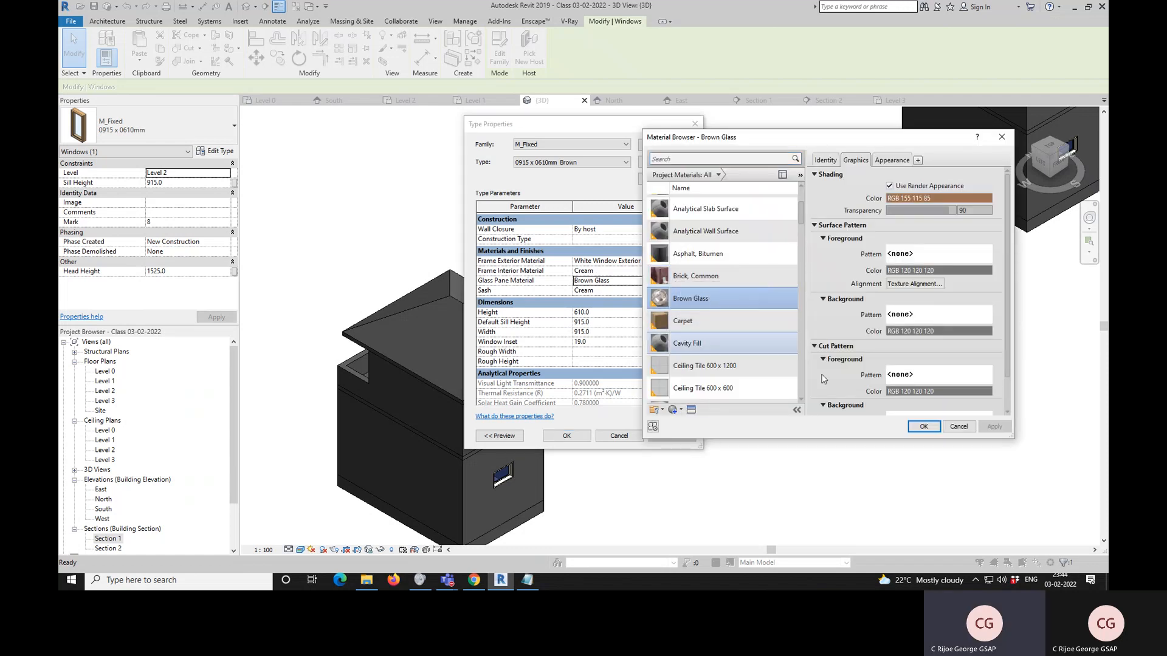
left_click(923, 426)
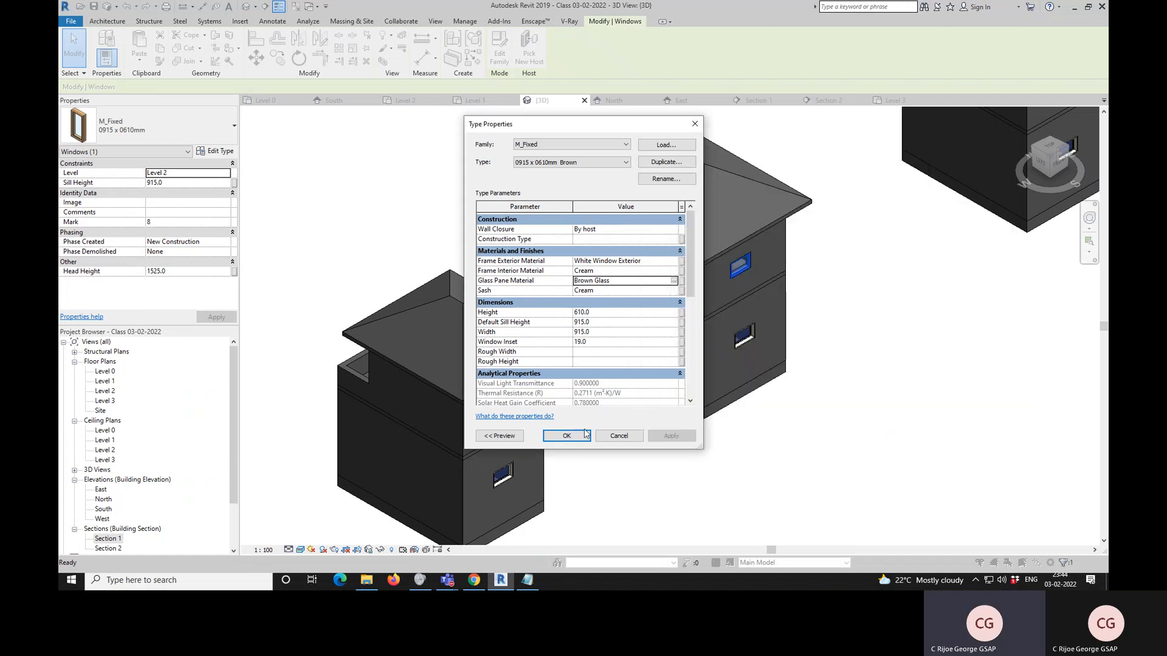
left_click(515, 165)
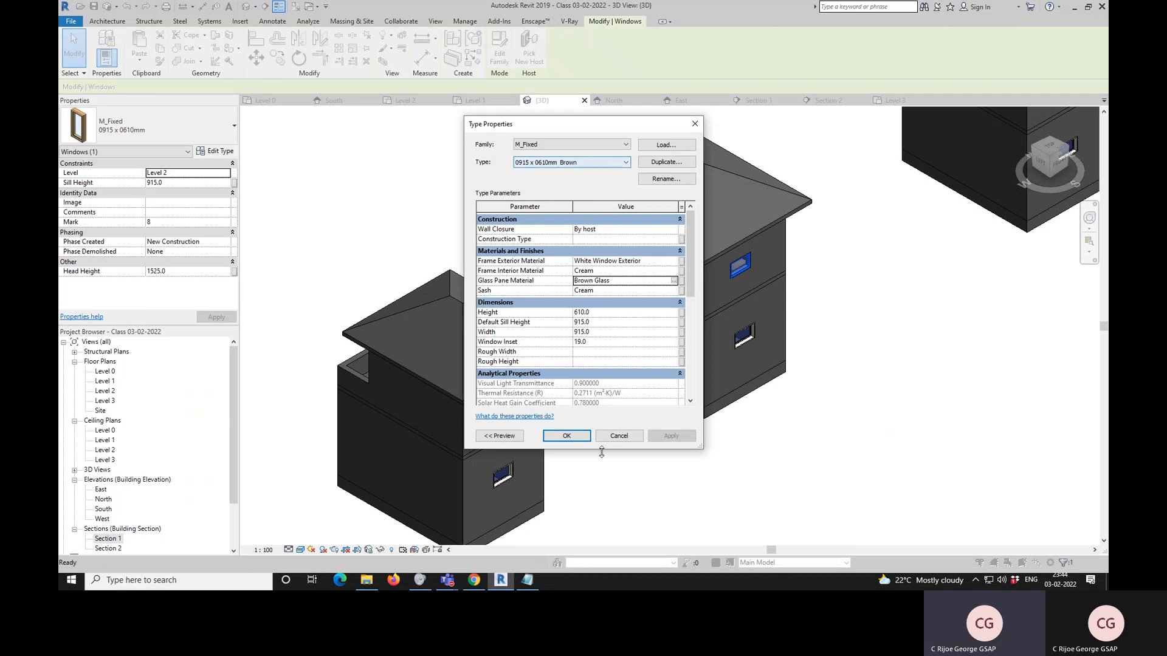
left_click(567, 437)
left_click(851, 281)
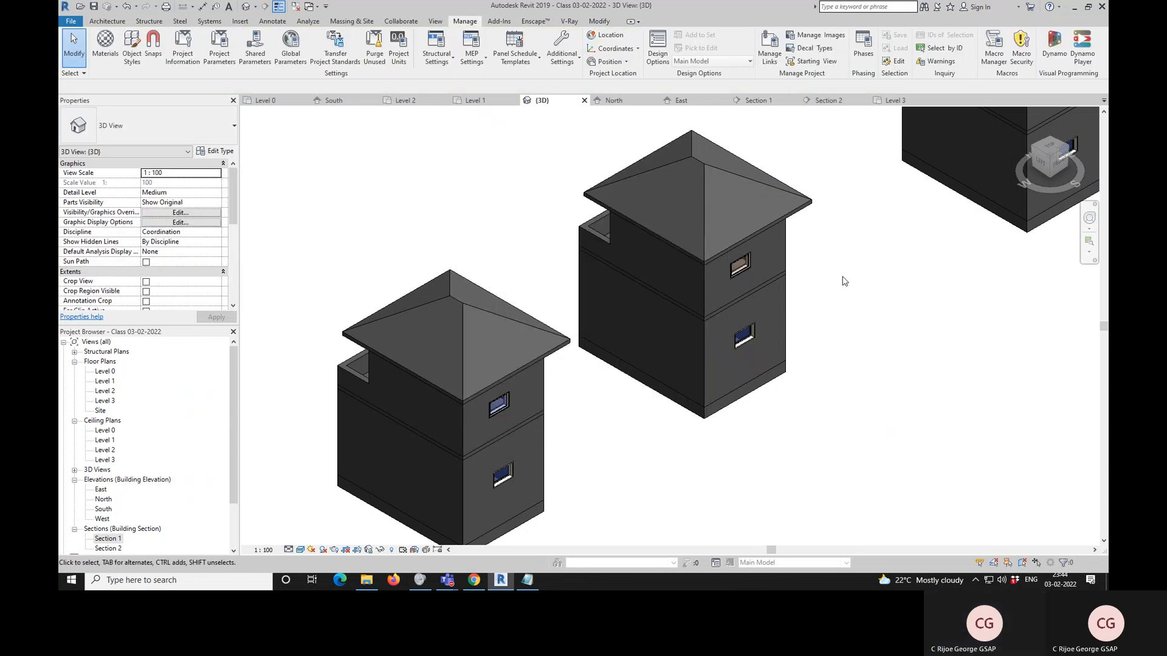
- Change the upper-floor windows of the other two roofed houses to the M_Fixed type 0915 x 0610mm Brown
scroll(767, 253, "up", 4)
scroll(691, 260, "up", 3)
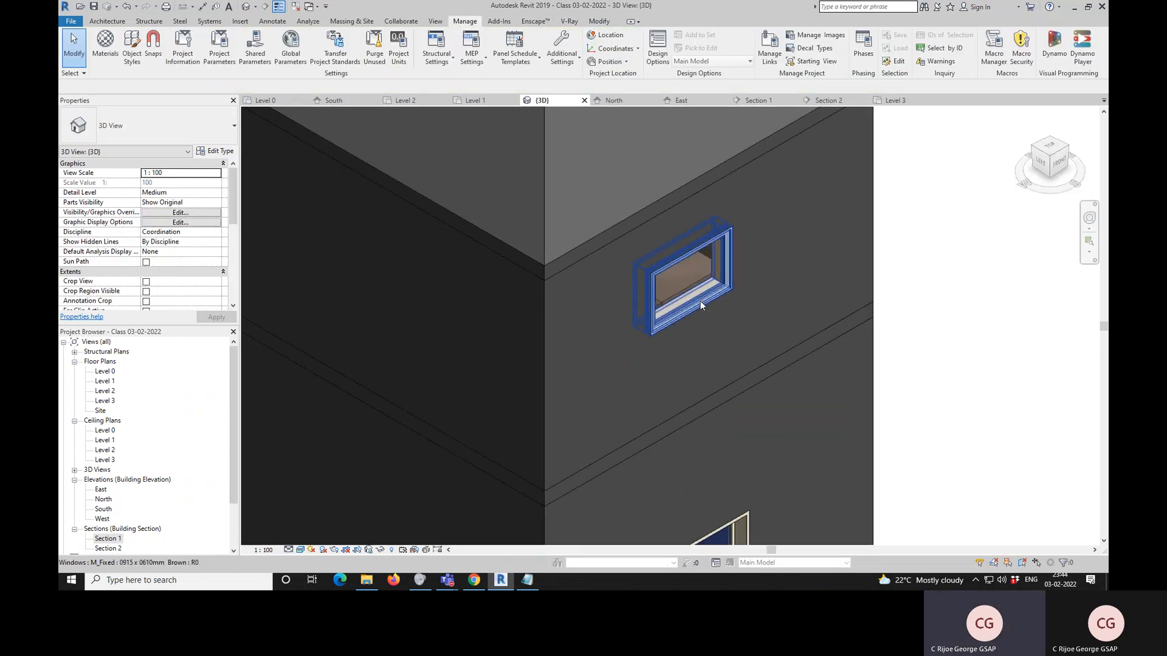
scroll(720, 314, "down", 5)
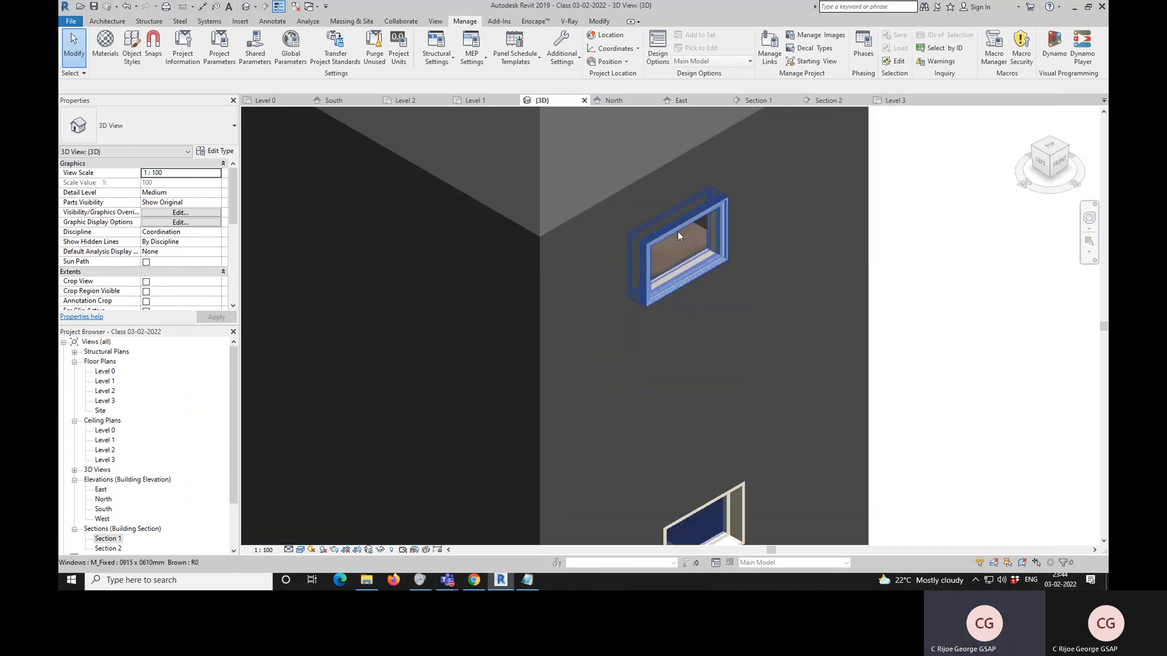
scroll(702, 380, "down", 5)
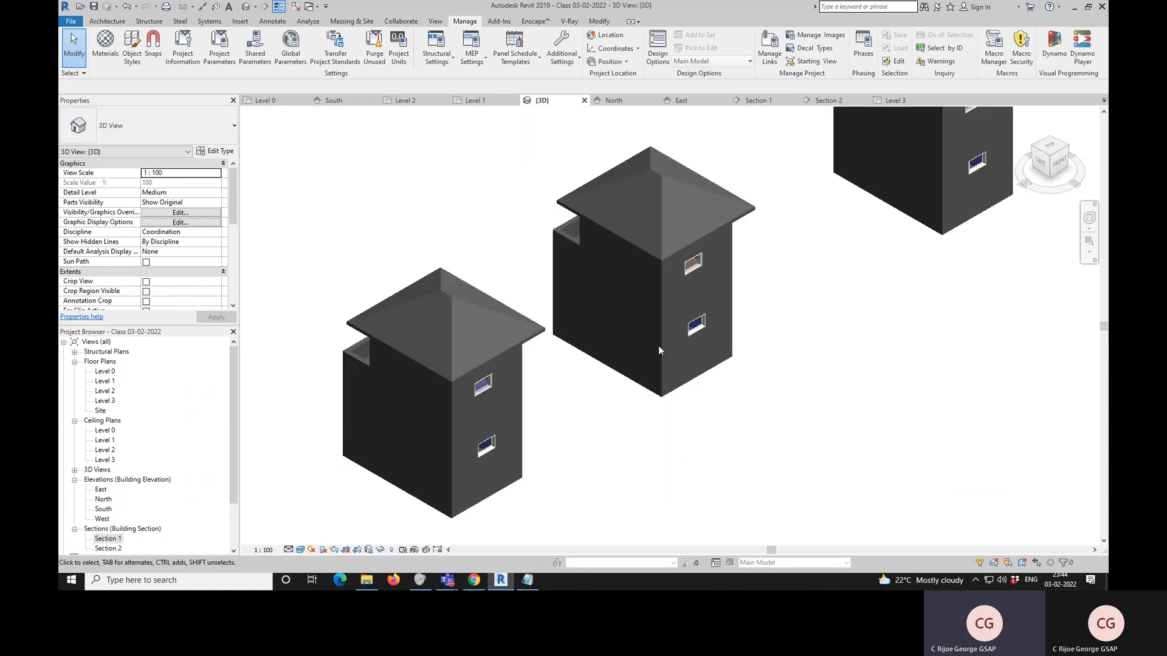
scroll(498, 392, "down", 2)
left_click(477, 389)
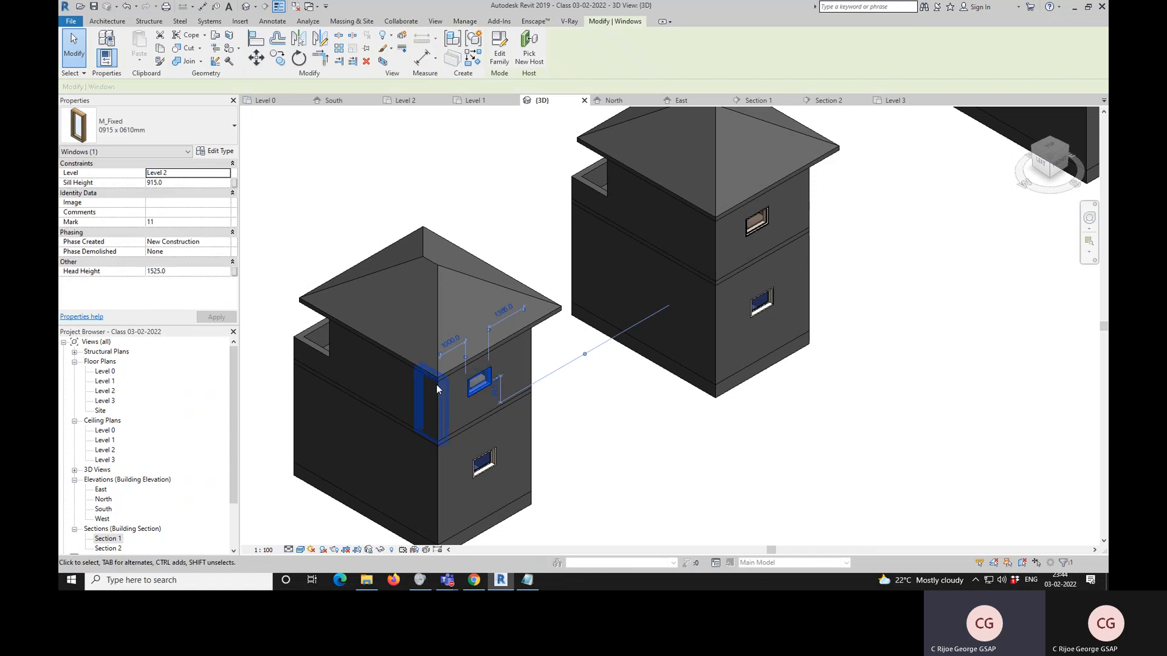
scroll(437, 384, "down", 2)
left_click(777, 197, "ctrl")
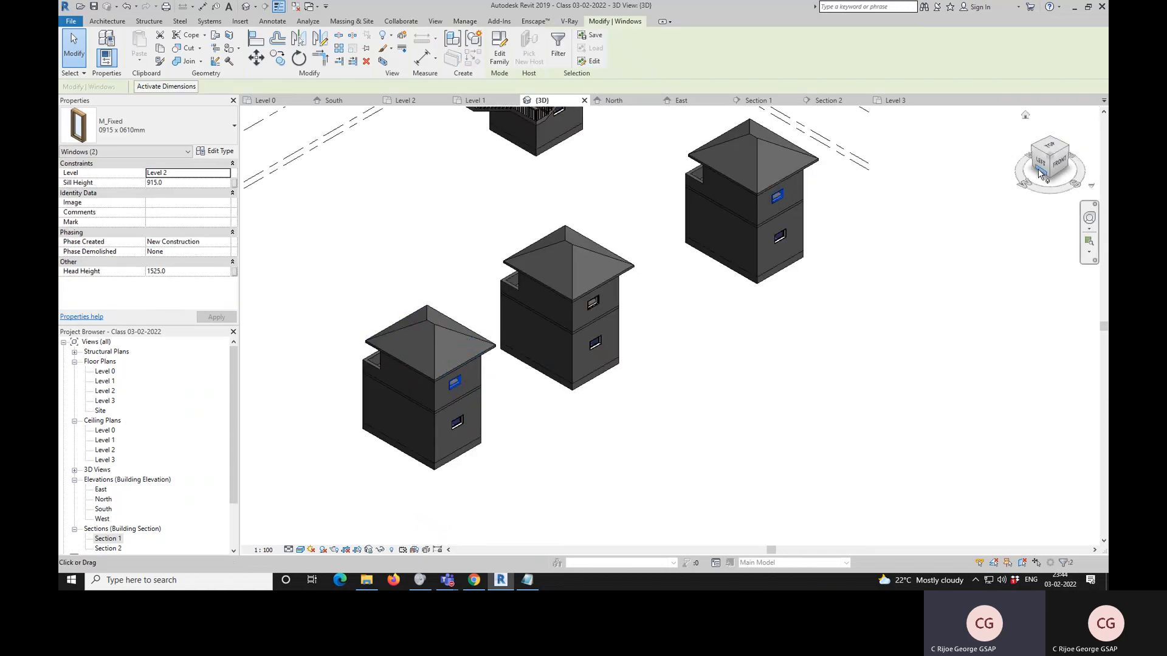
scroll(670, 314, "down", 2)
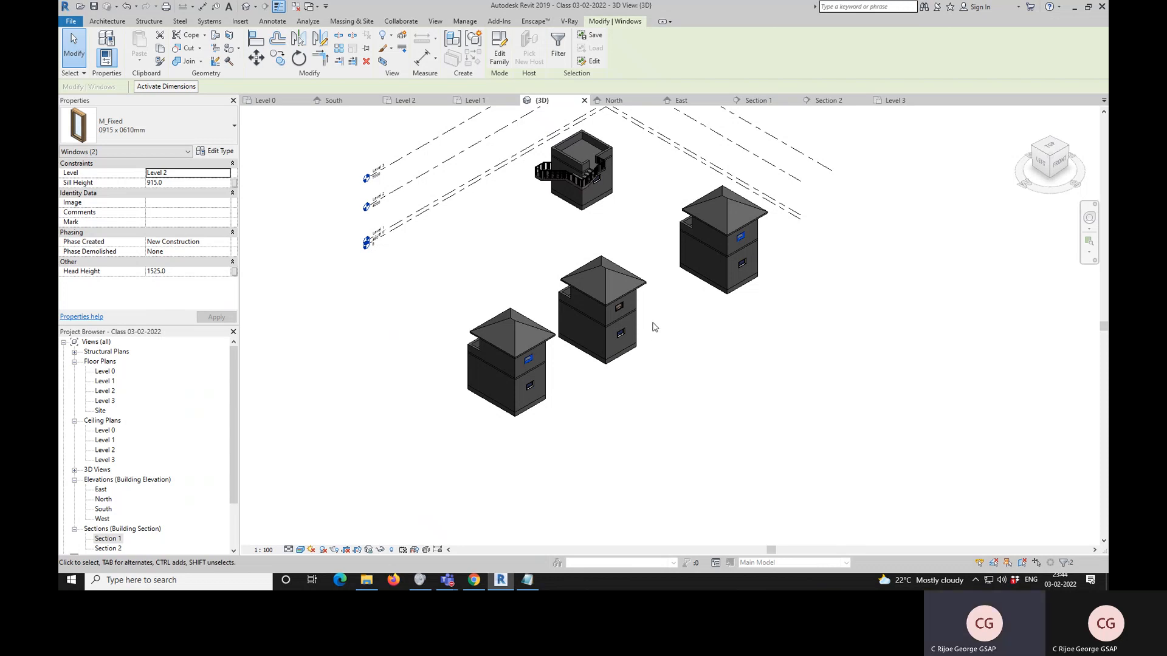
left_click(195, 124)
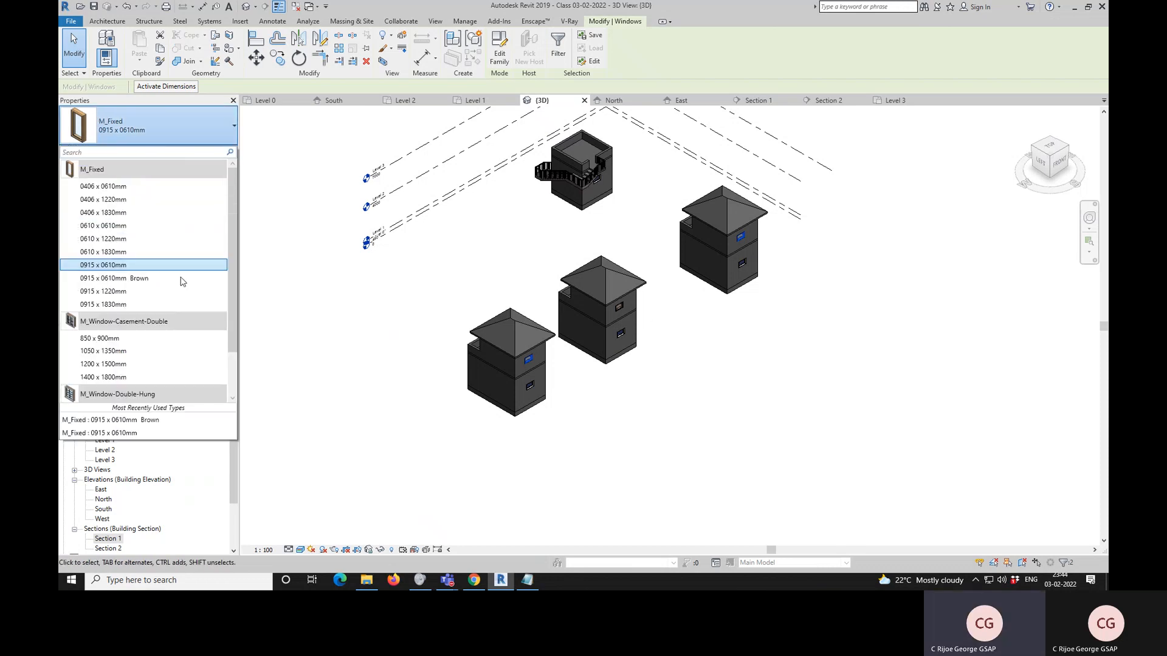
left_click(152, 276)
left_click(333, 337)
- Examine the upper and lower windows of the roofed houses up close to compare their glass and frame materials
scroll(607, 341, "up", 3)
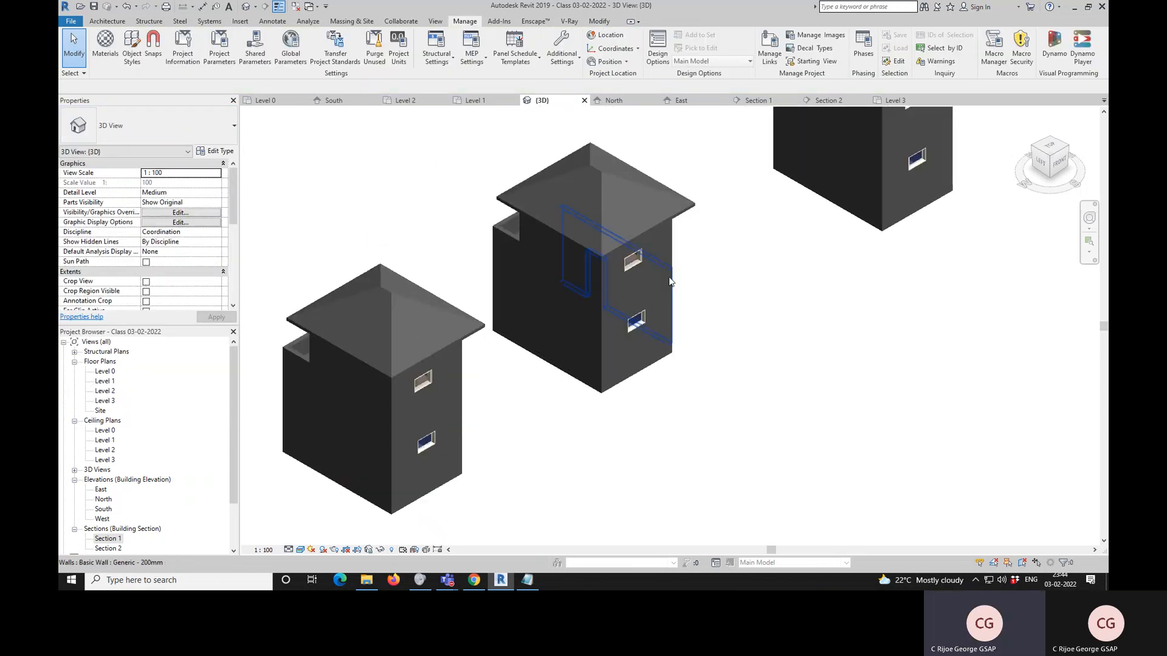
scroll(553, 343, "down", 2)
scroll(685, 273, "up", 1)
scroll(808, 182, "up", 3)
scroll(812, 176, "up", 1)
scroll(792, 171, "down", 1)
scroll(756, 179, "down", 1)
scroll(755, 180, "up", 6)
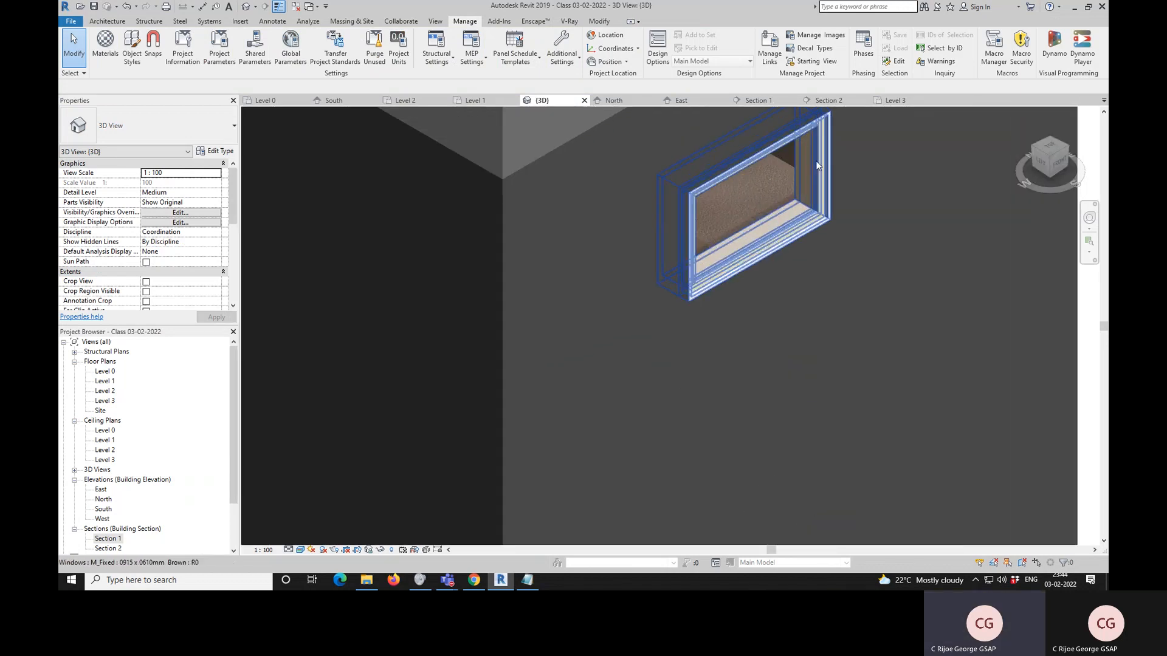
scroll(760, 182, "down", 5)
scroll(769, 225, "up", 1)
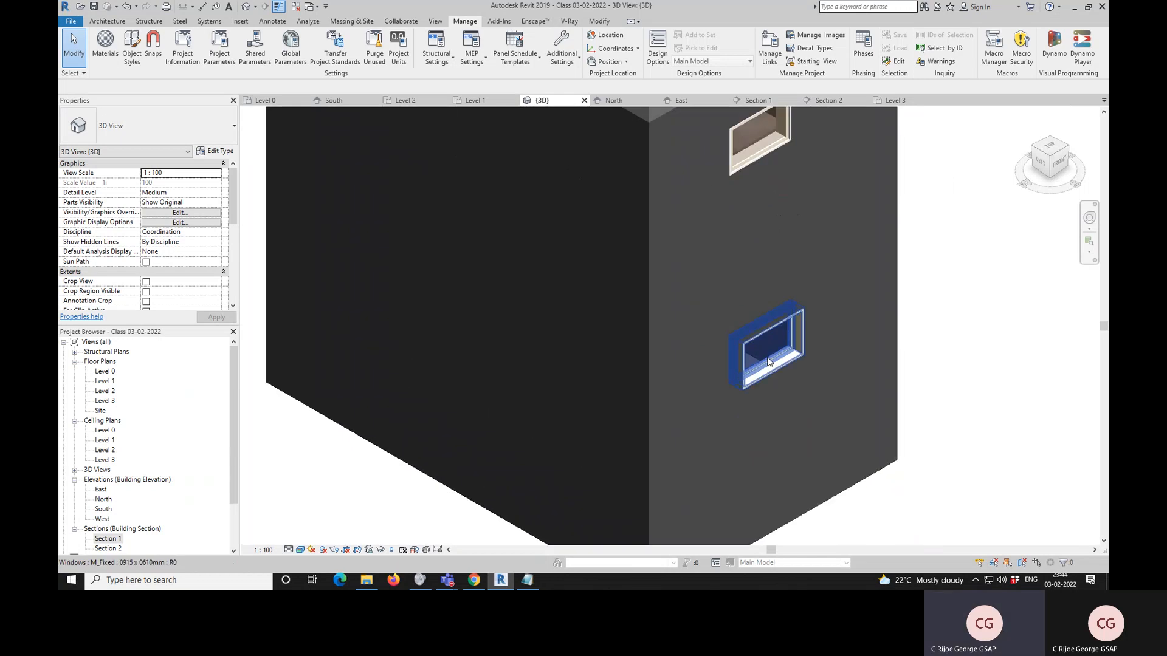
scroll(796, 320, "down", 1)
scroll(800, 288, "down", 4)
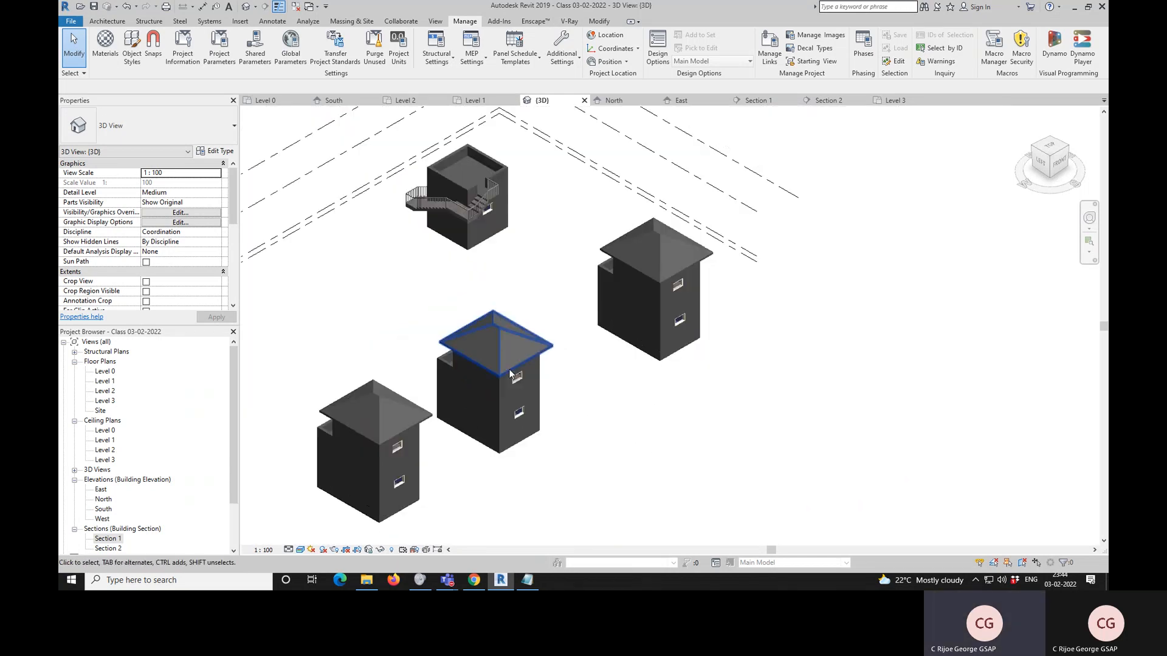
scroll(397, 472, "up", 2)
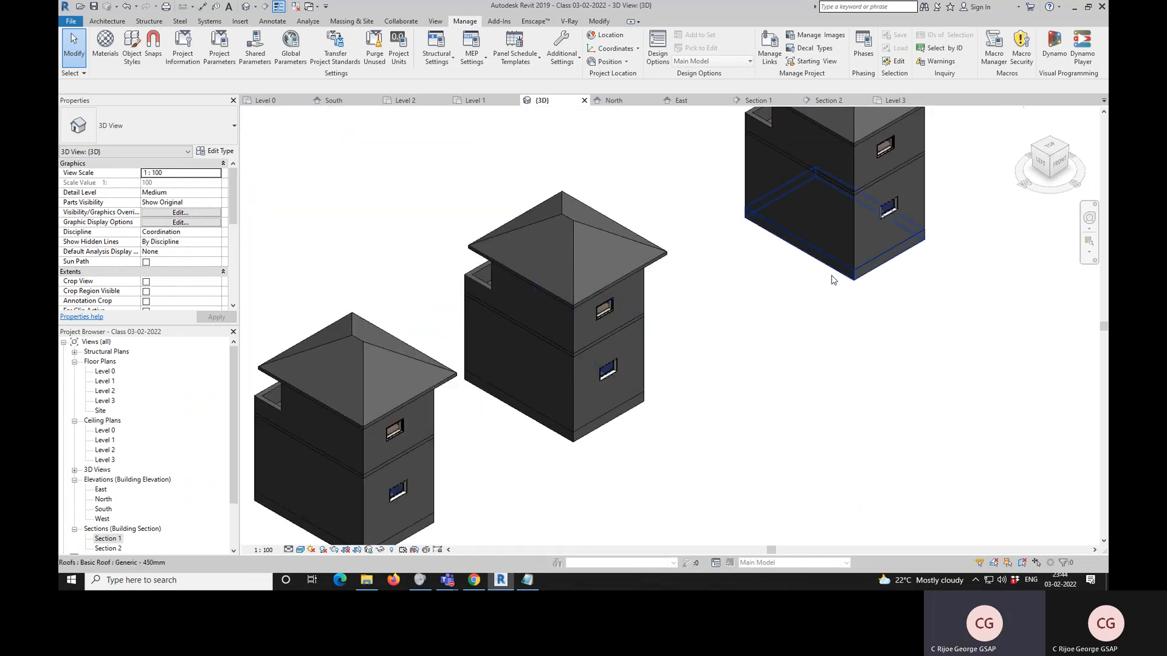
scroll(719, 293, "down", 3)
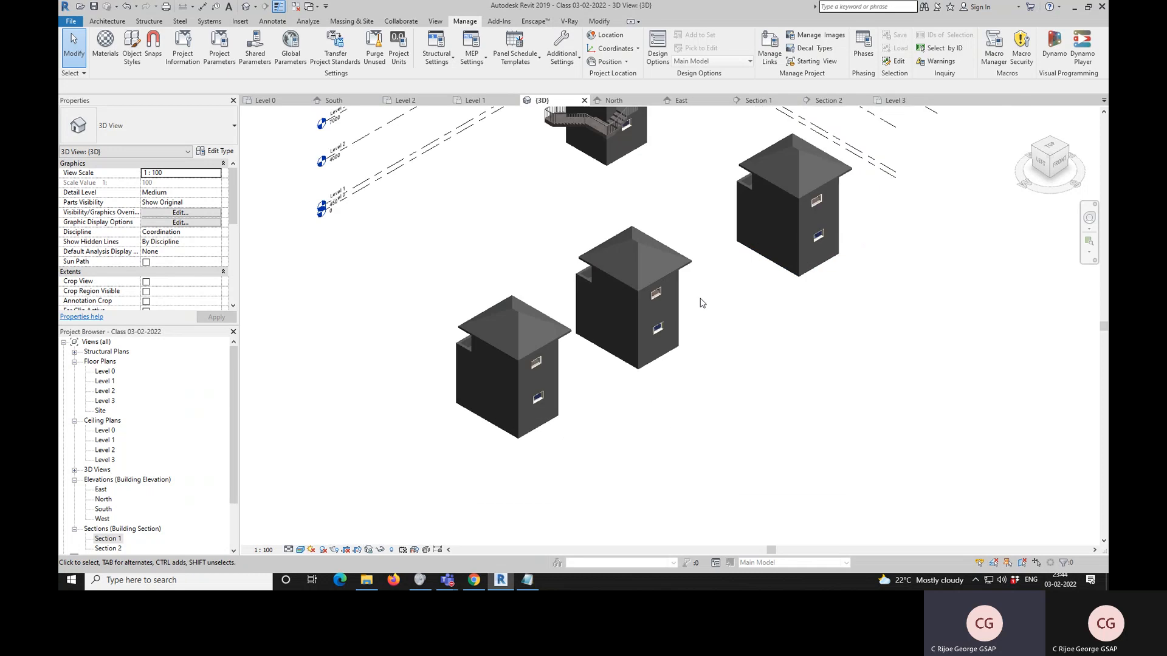
- Check which window type the middle house's upper-floor window uses and compare it with the neighbouring houses
left_click(656, 294)
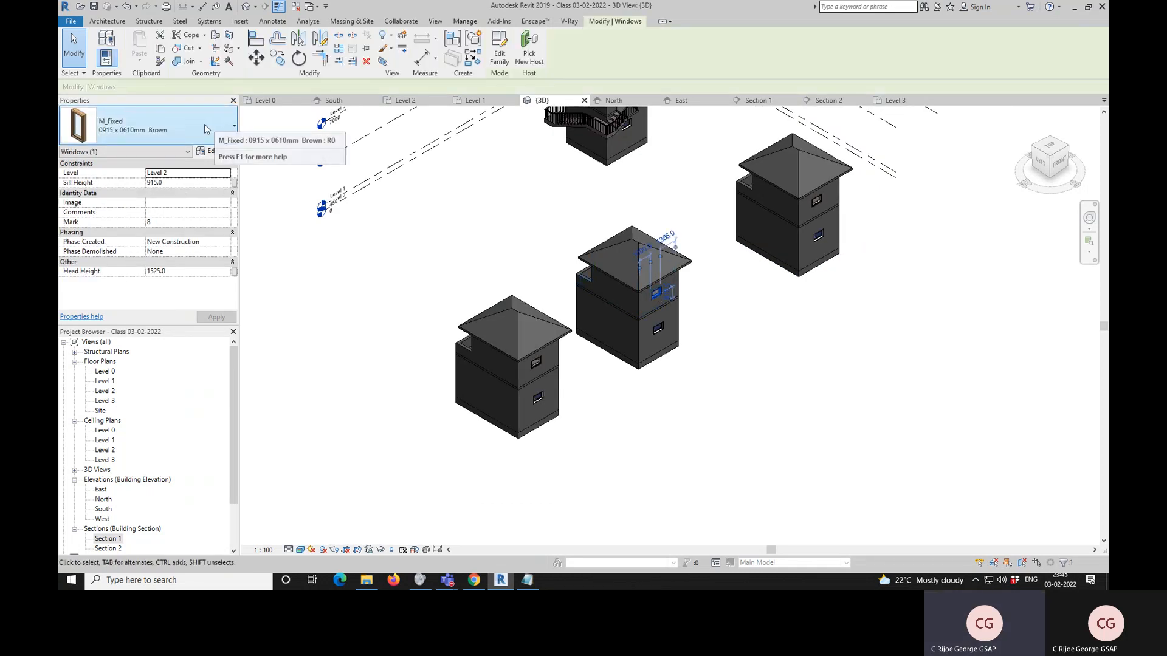
left_click(697, 348)
scroll(509, 385, "up", 3)
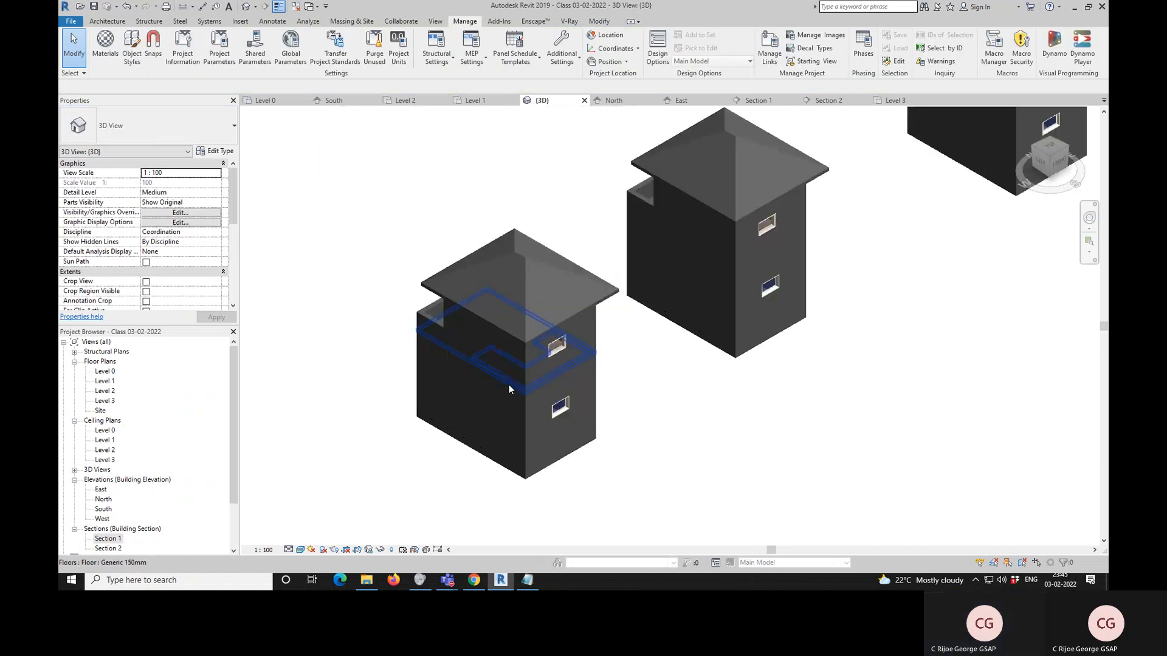
scroll(584, 339, "down", 3)
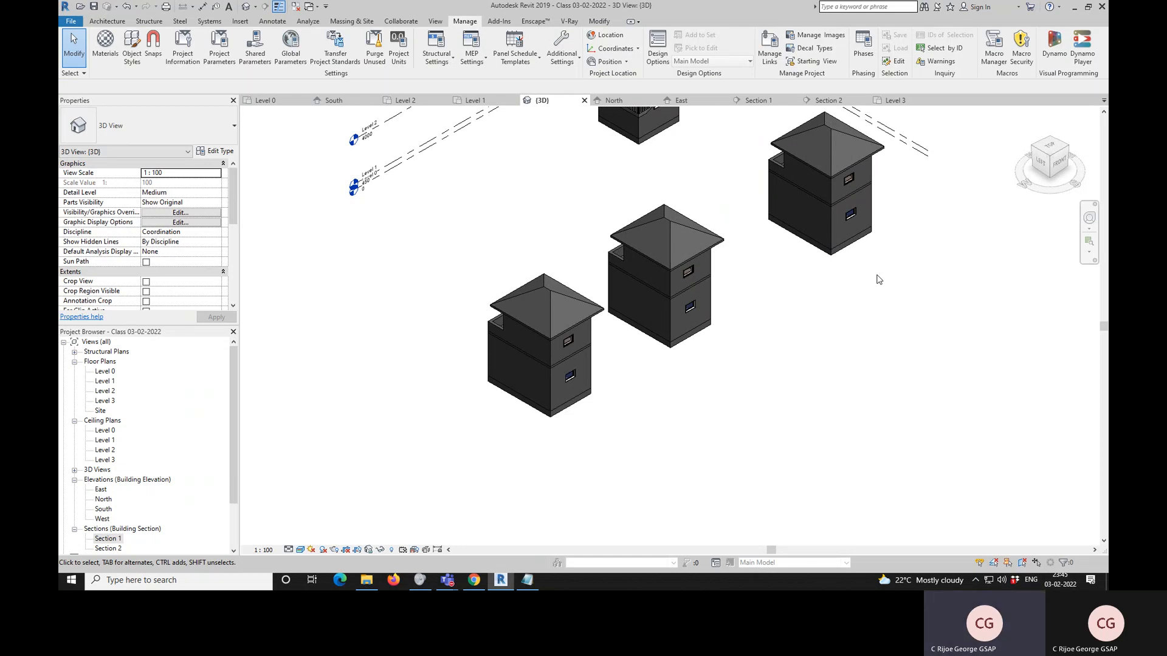
scroll(708, 250, "up", 4)
left_click(659, 309)
key("Escape")
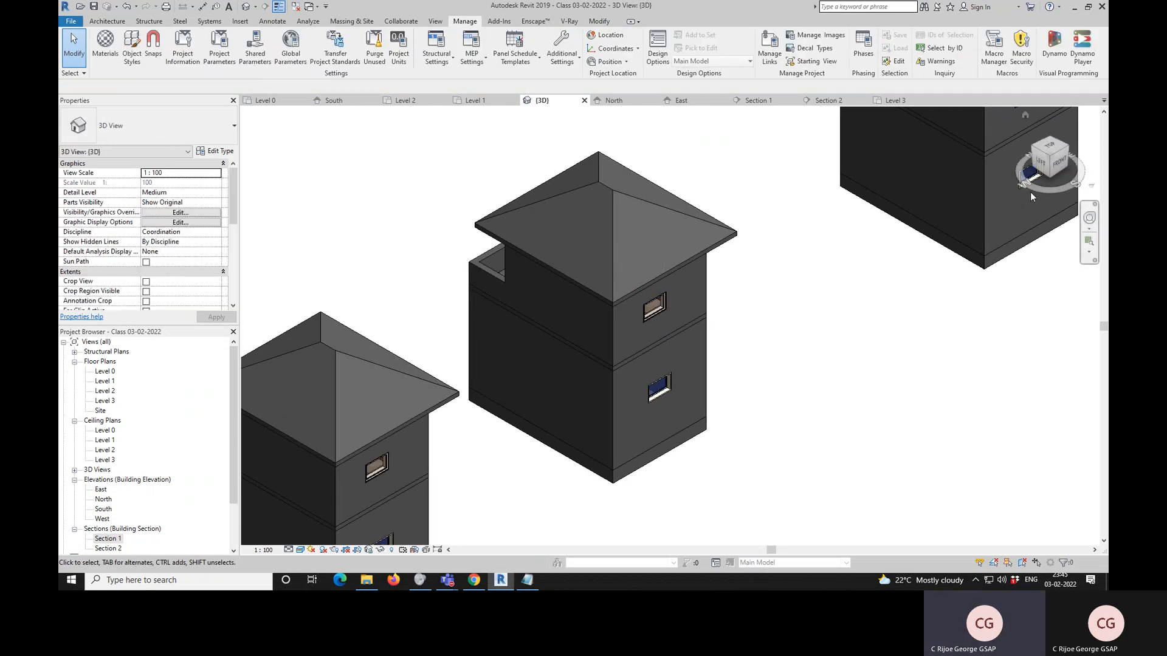
- Duplicate the upper balcony door's M_Single-Flush type as 0915 x 2134mm White Door, viewing the houses from the back
left_click(1035, 152)
scroll(760, 248, "up", 5)
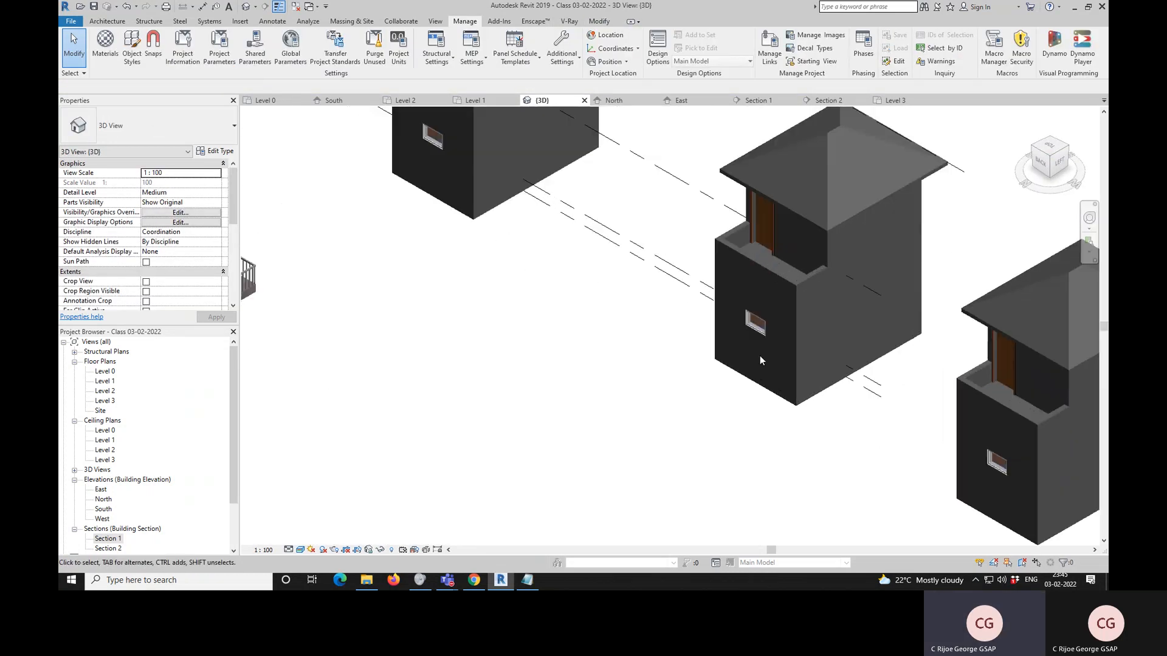
left_click(781, 232)
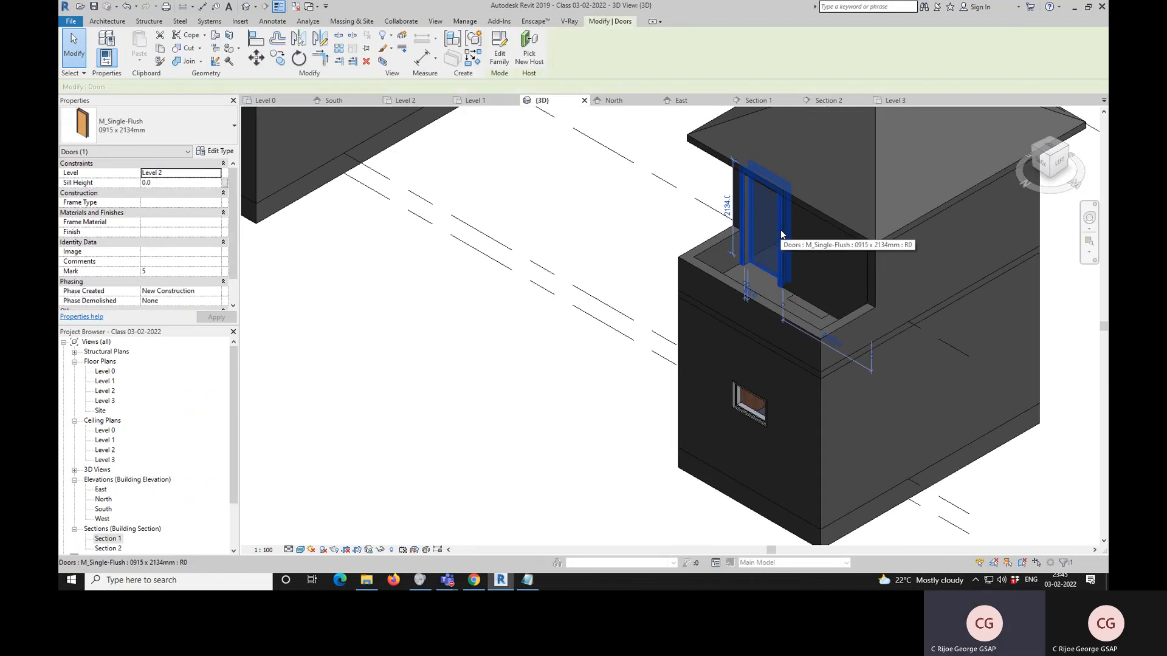
left_click(213, 152)
left_click(650, 163)
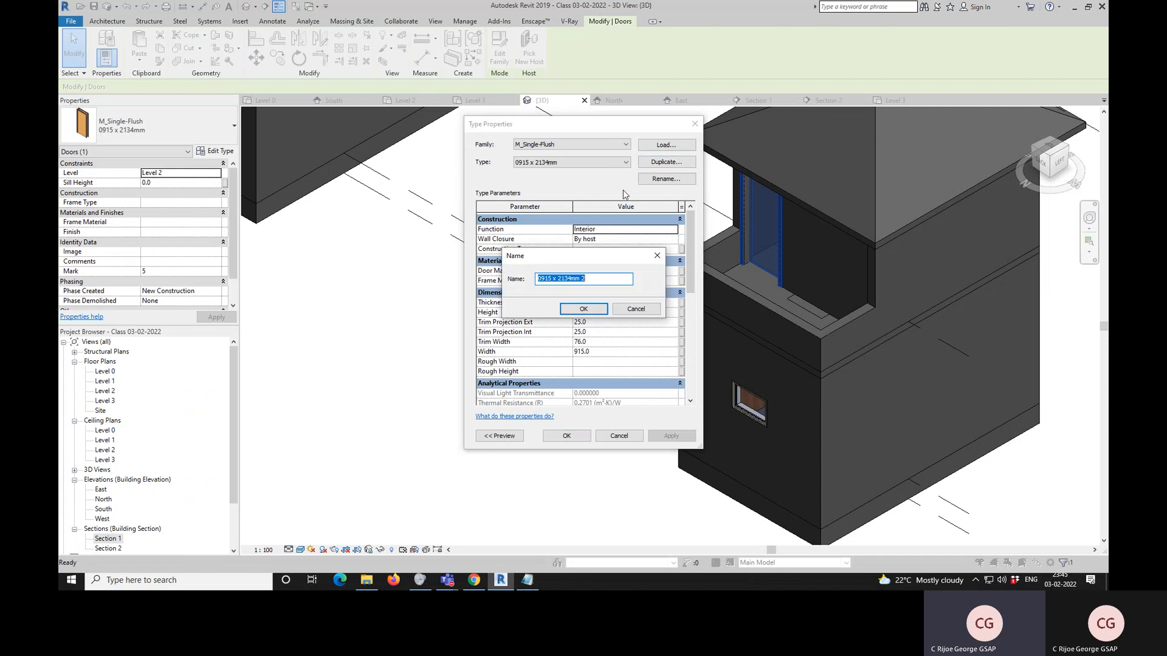
double_click(580, 279)
type("White Door")
key("Return")
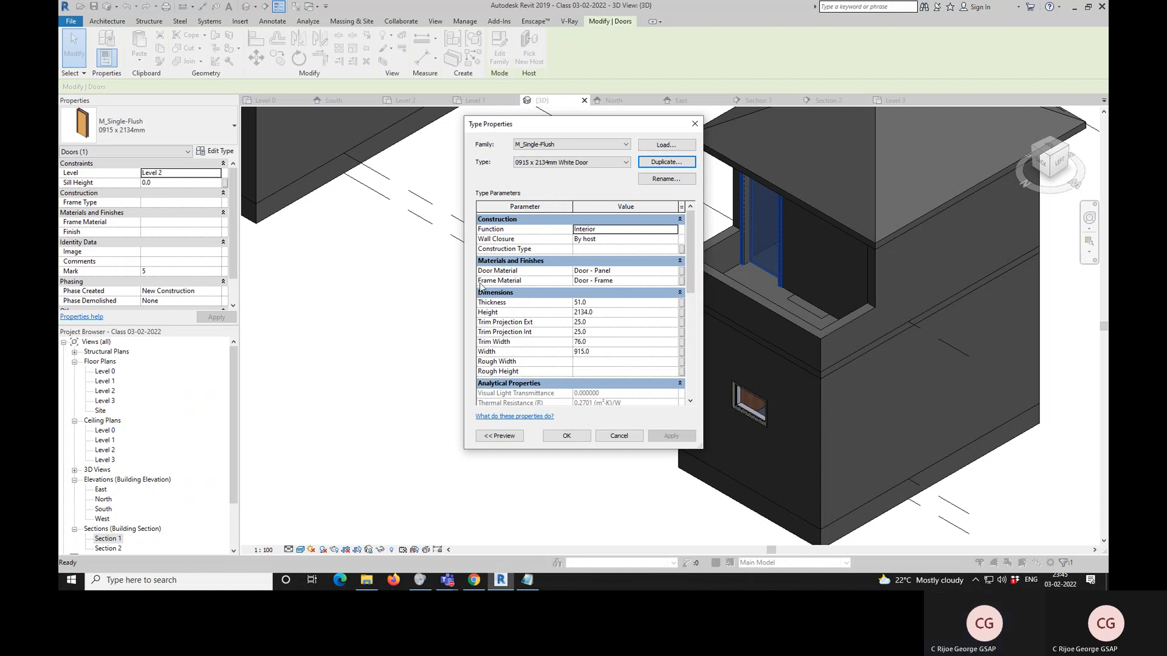
- Assign the White Window Exterior material as the White Door type's door material
left_click(676, 273)
left_click(678, 271)
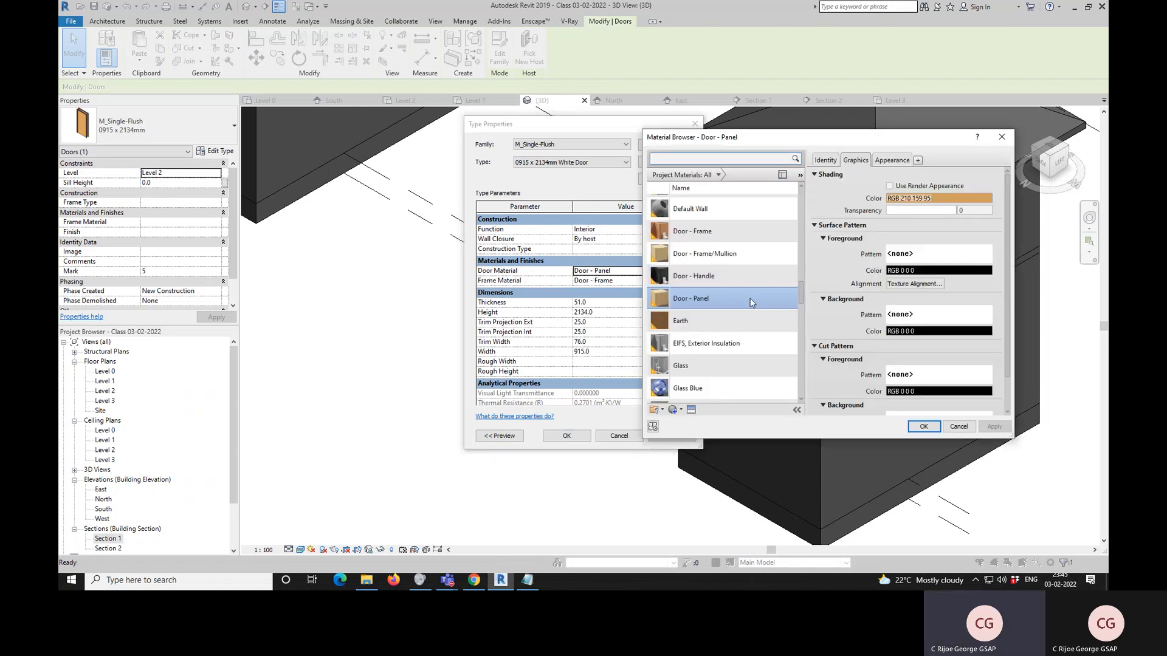
scroll(730, 328, "down", 10)
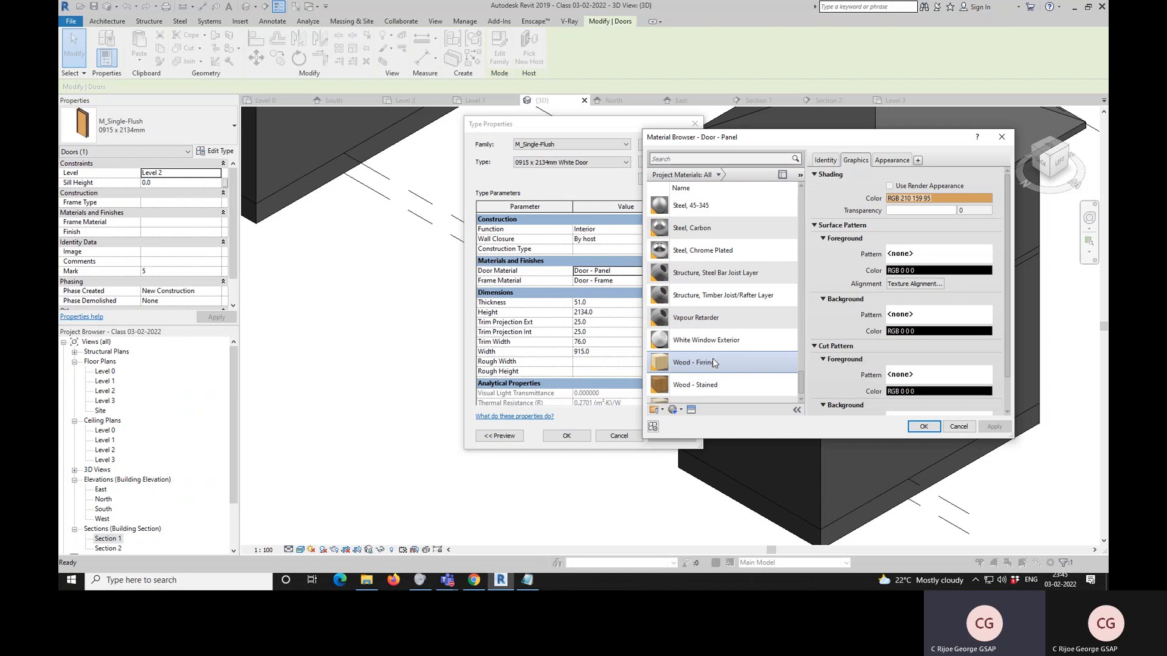
scroll(714, 363, "down", 1)
left_click(709, 326)
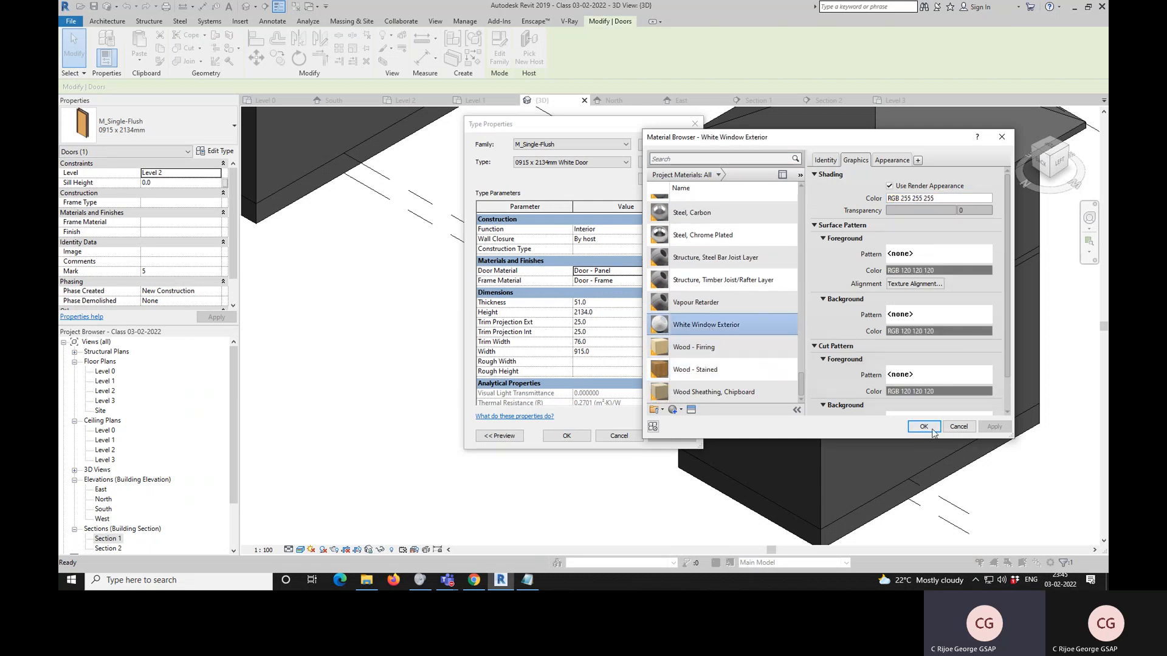
left_click(924, 426)
left_click(674, 281)
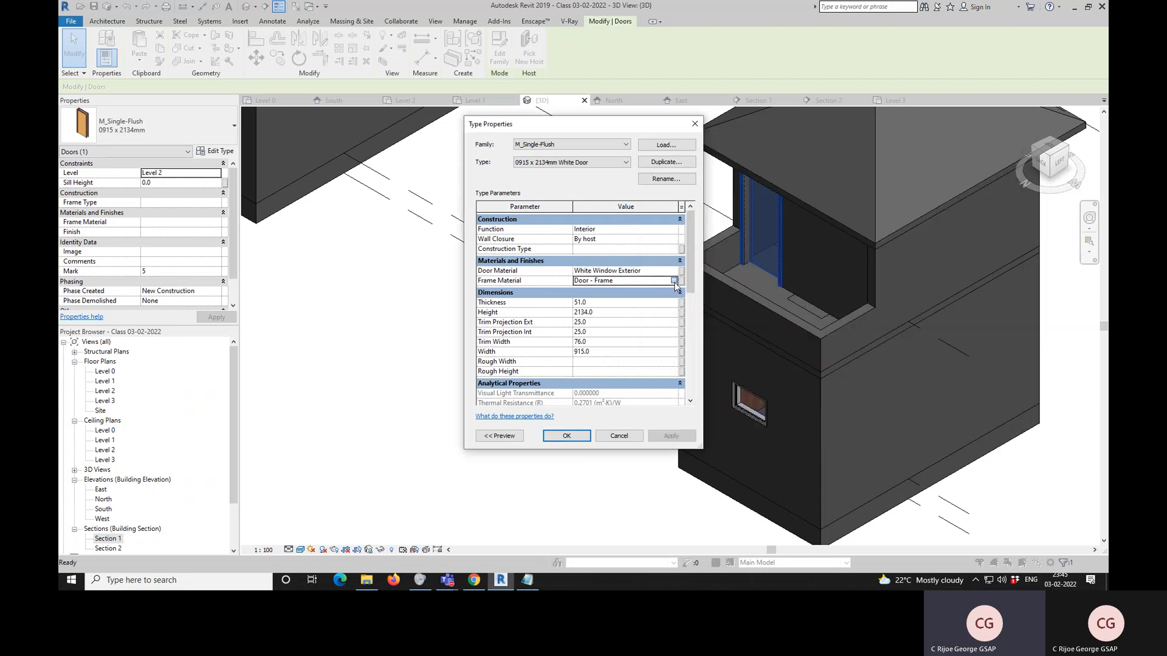
left_click(675, 282)
key("Escape")
- Apply the White Door type's properties and inspect the balcony door's panel and frame in the 3D view
left_click(566, 436)
left_click(623, 257)
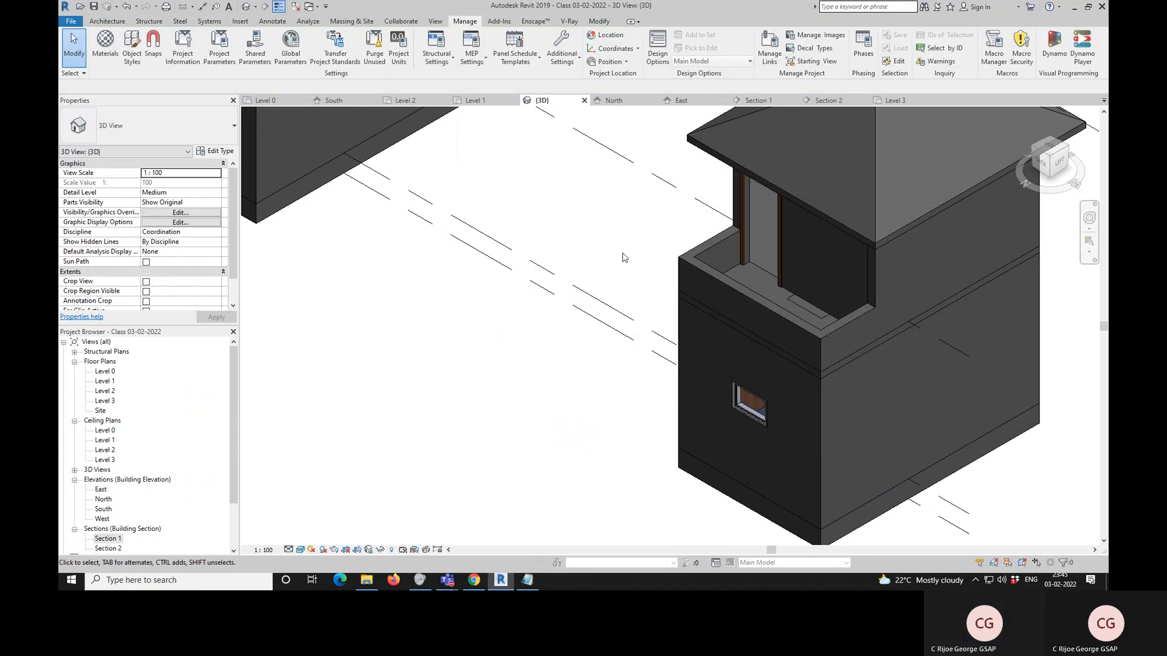
scroll(766, 217, "up", 3)
scroll(772, 335, "up", 3)
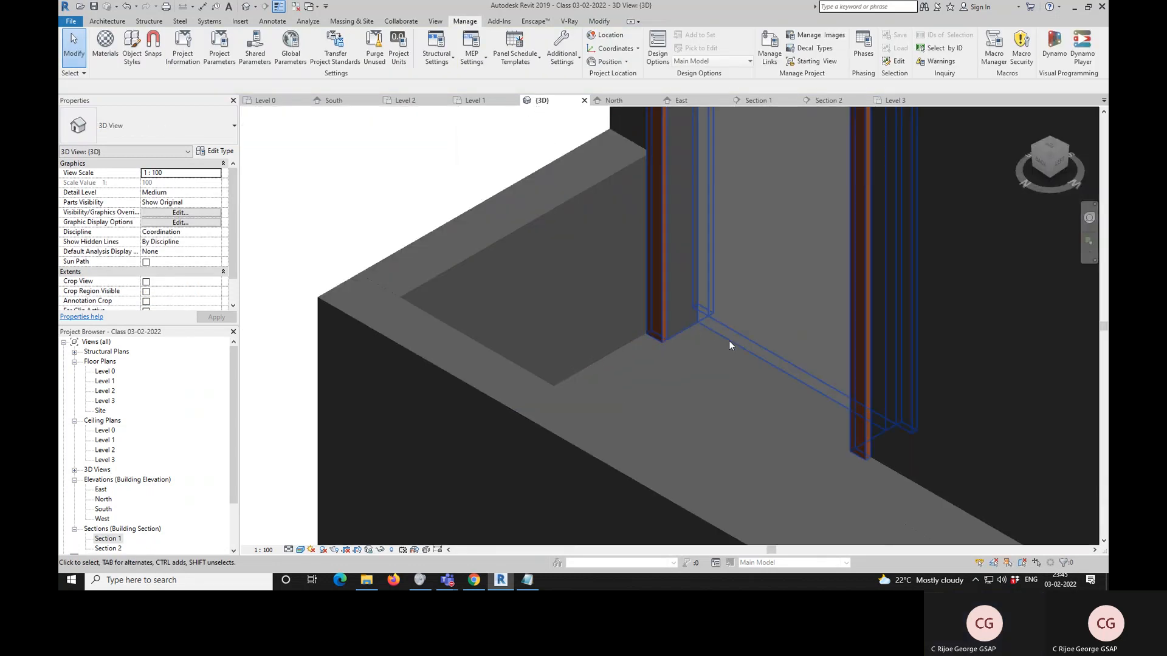
scroll(726, 223, "down", 3)
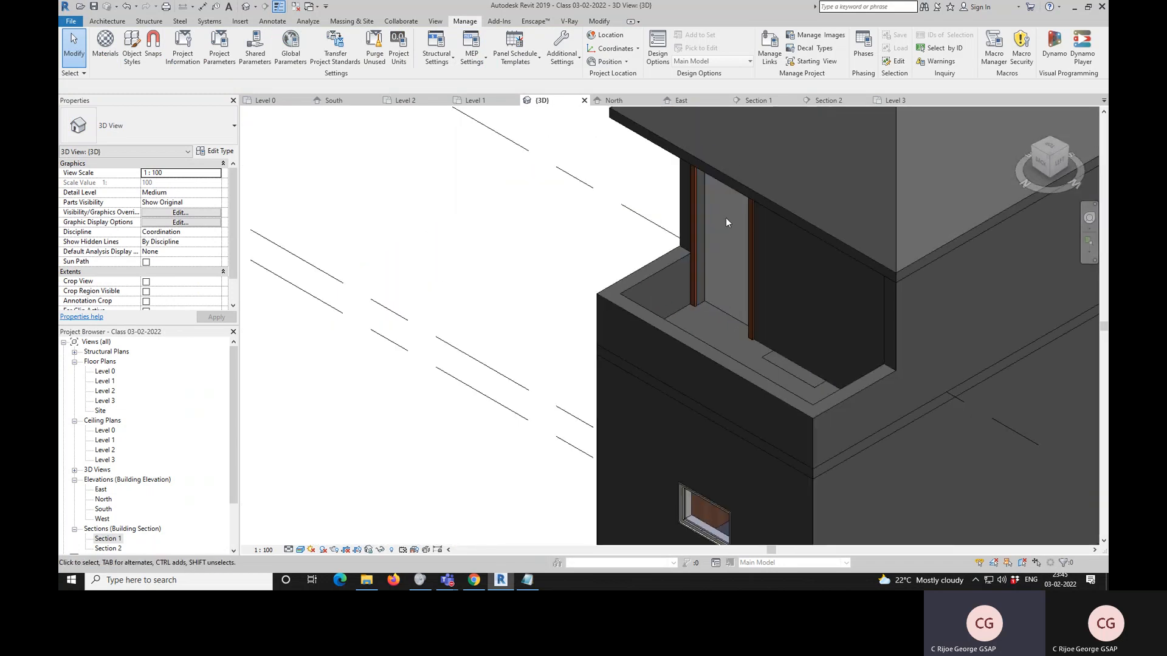
- Assign the Cream material as the frame material of the balcony door's 0915 x 2134mm White Door type
left_click(749, 305)
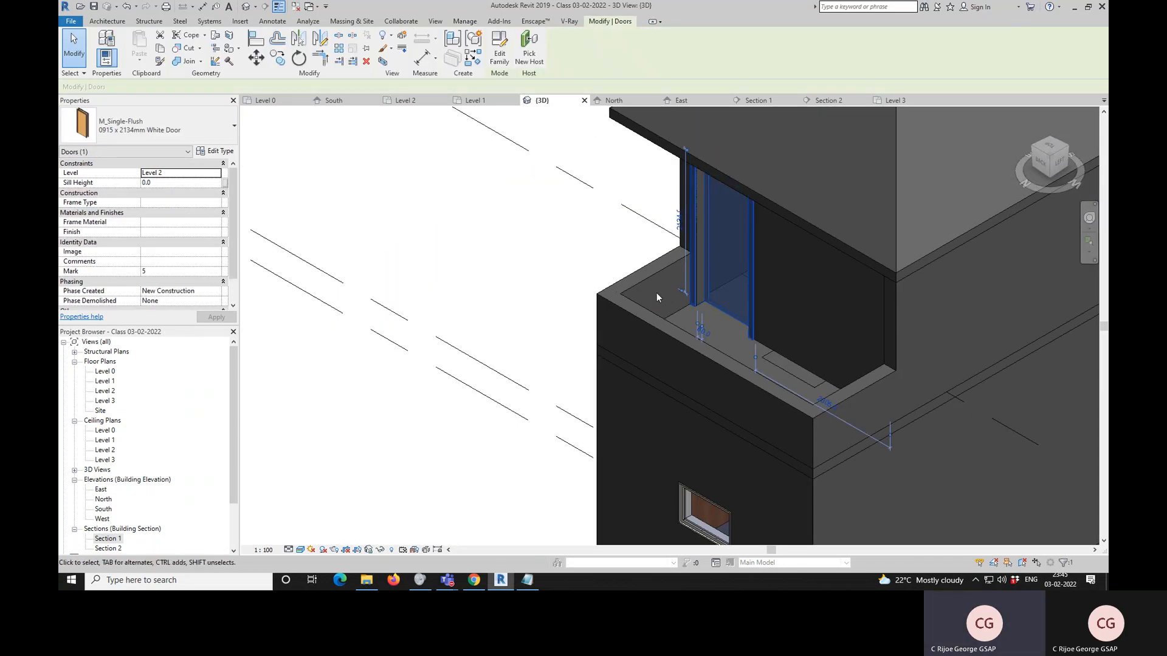
left_click(216, 150)
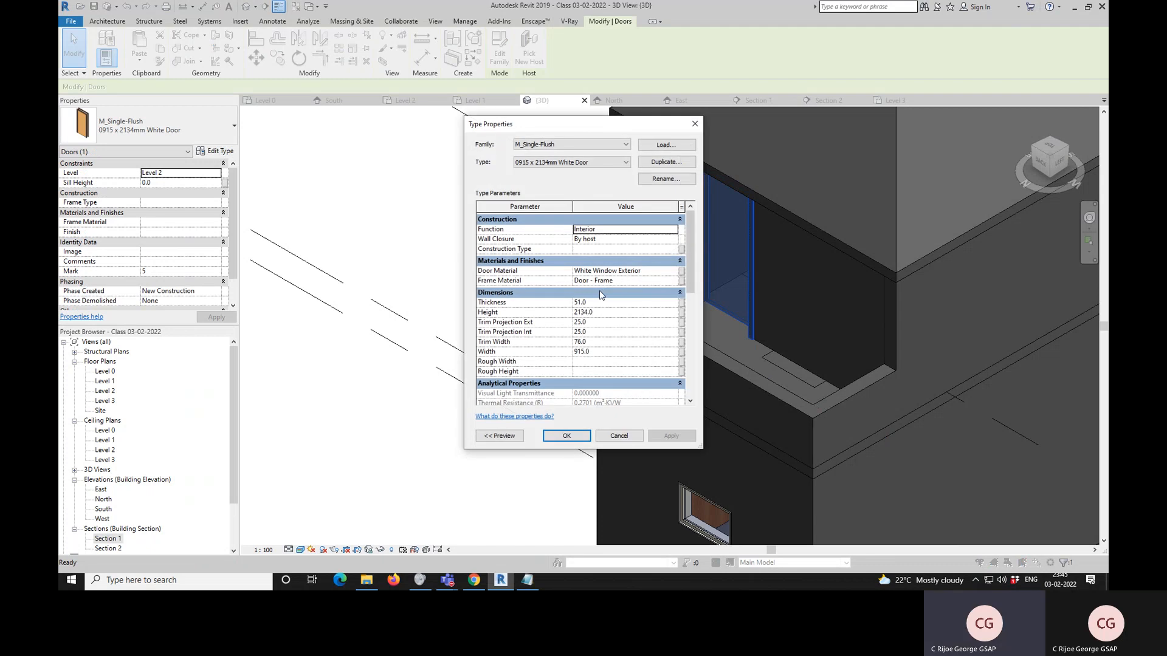
left_click(676, 284)
left_click(674, 282)
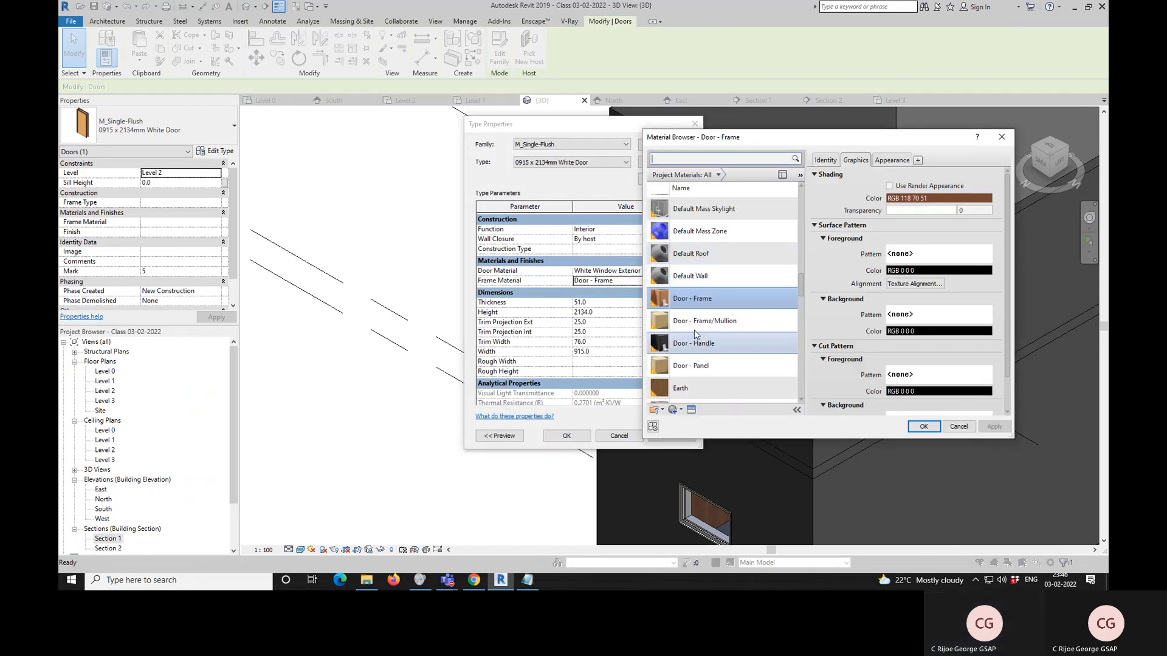
scroll(707, 280, "down", 4)
left_click(689, 158)
type("crea")
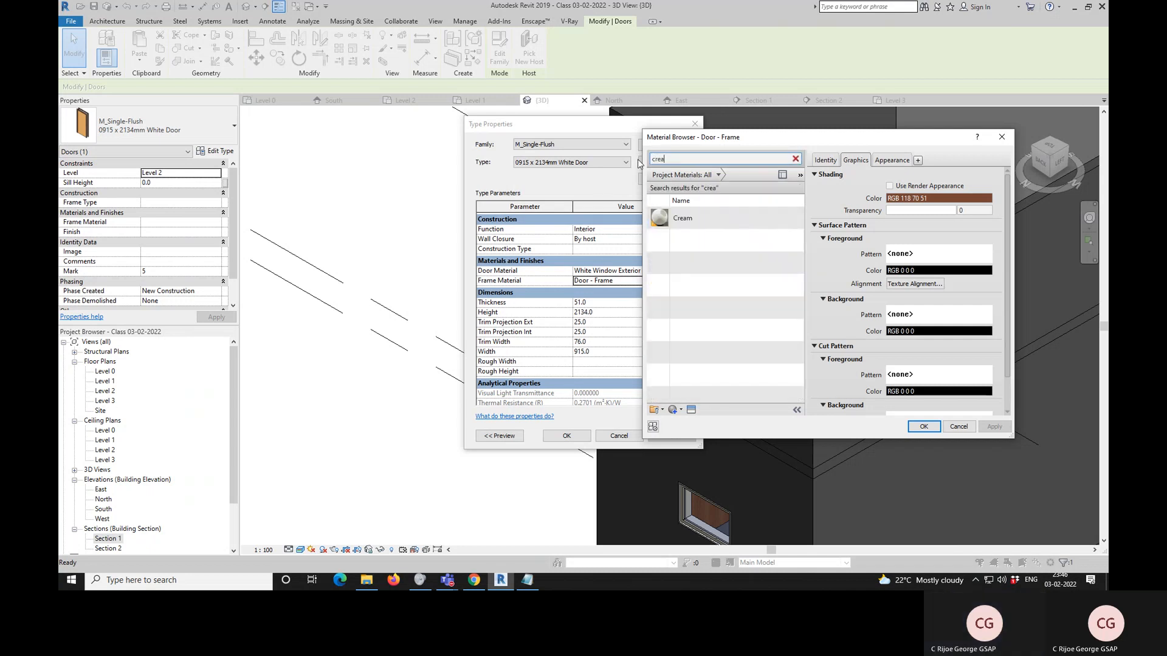
left_click(681, 218)
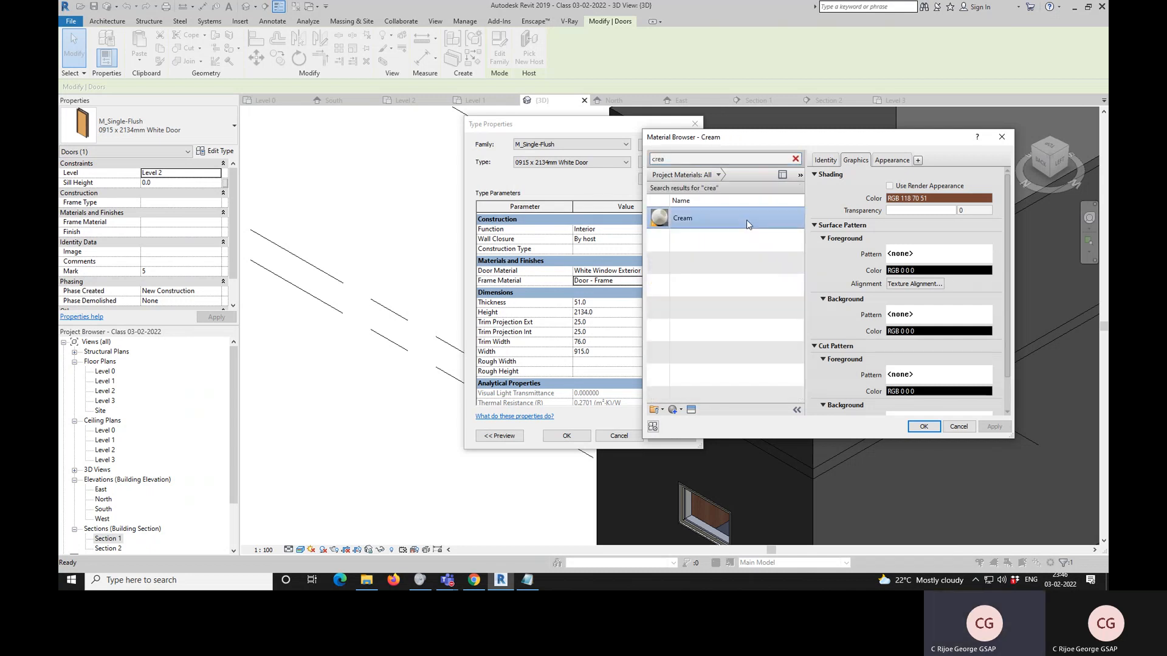
left_click(923, 427)
left_click(670, 436)
left_click(566, 436)
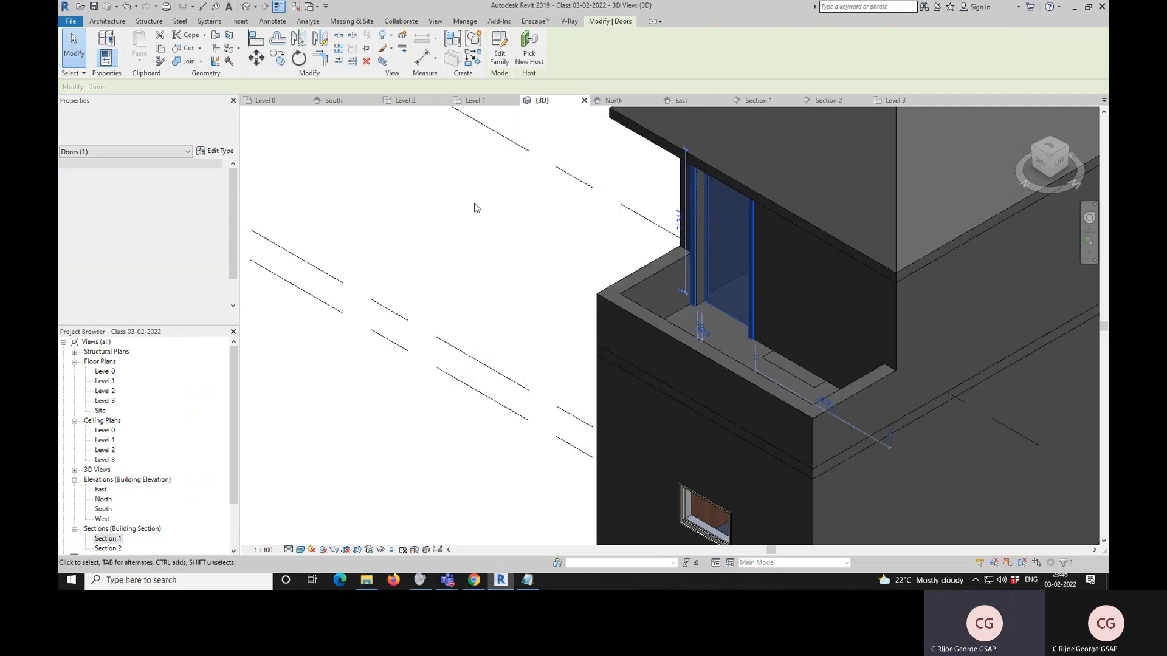
key("Escape")
- Inspect the balcony door's frame and panel in the 3D view, compare it with the neighbouring houses' doors, and check its type
scroll(727, 256, "up", 5)
scroll(722, 259, "down", 4)
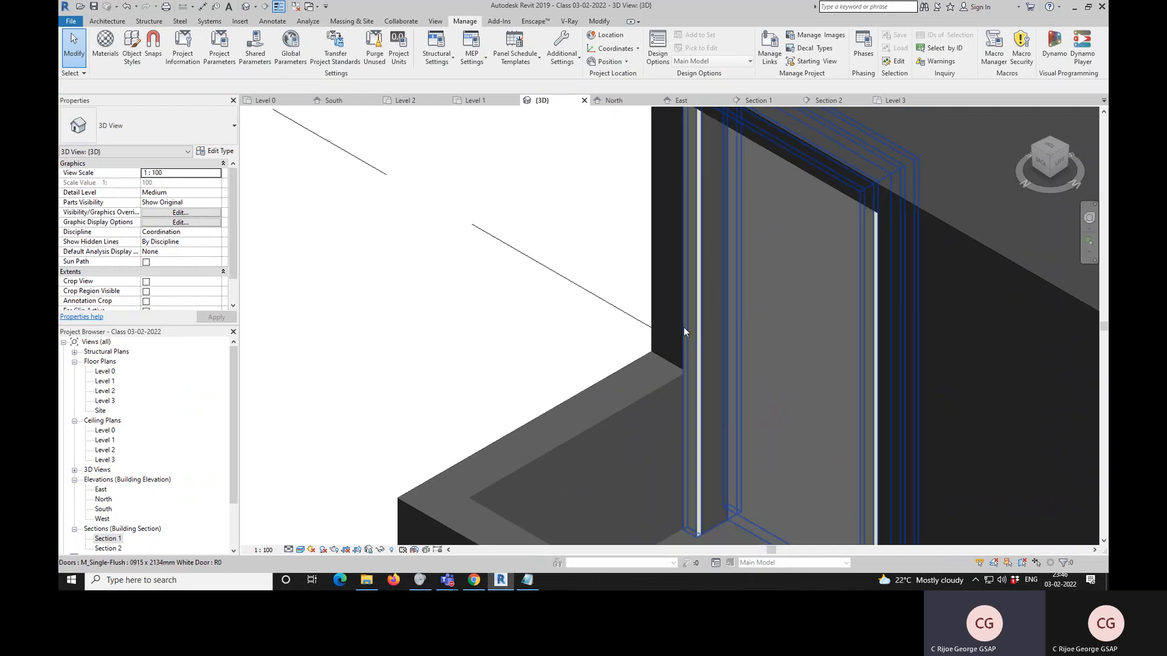
scroll(668, 376, "down", 3)
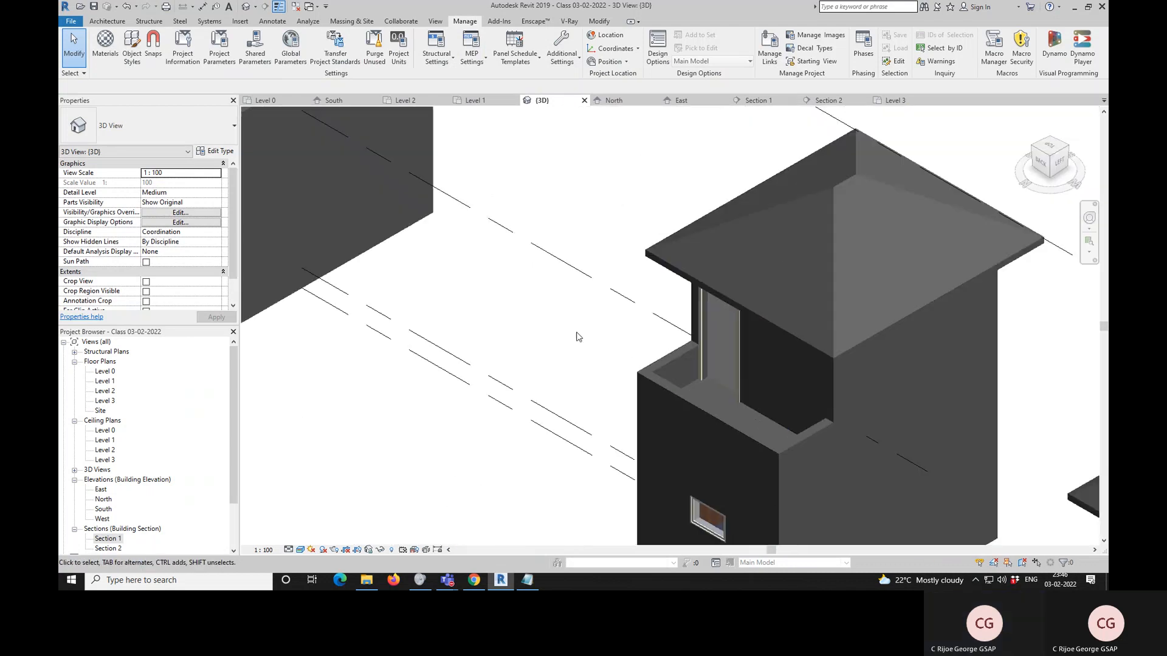
scroll(648, 370, "down", 2)
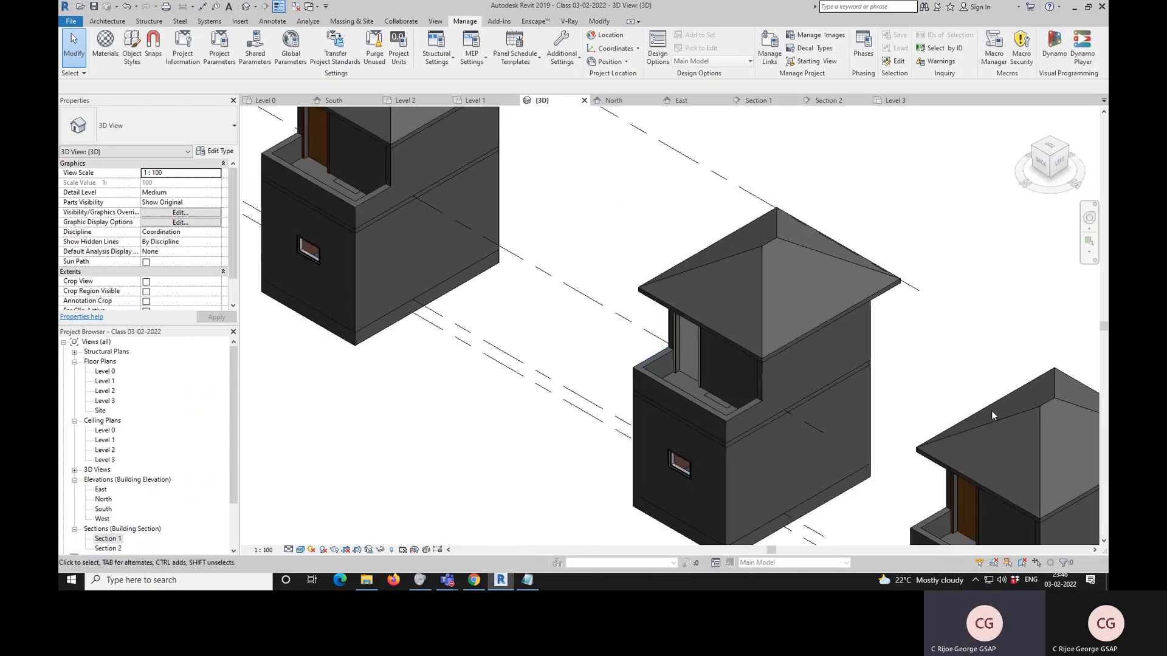
scroll(732, 358, "up", 3)
scroll(682, 341, "down", 4)
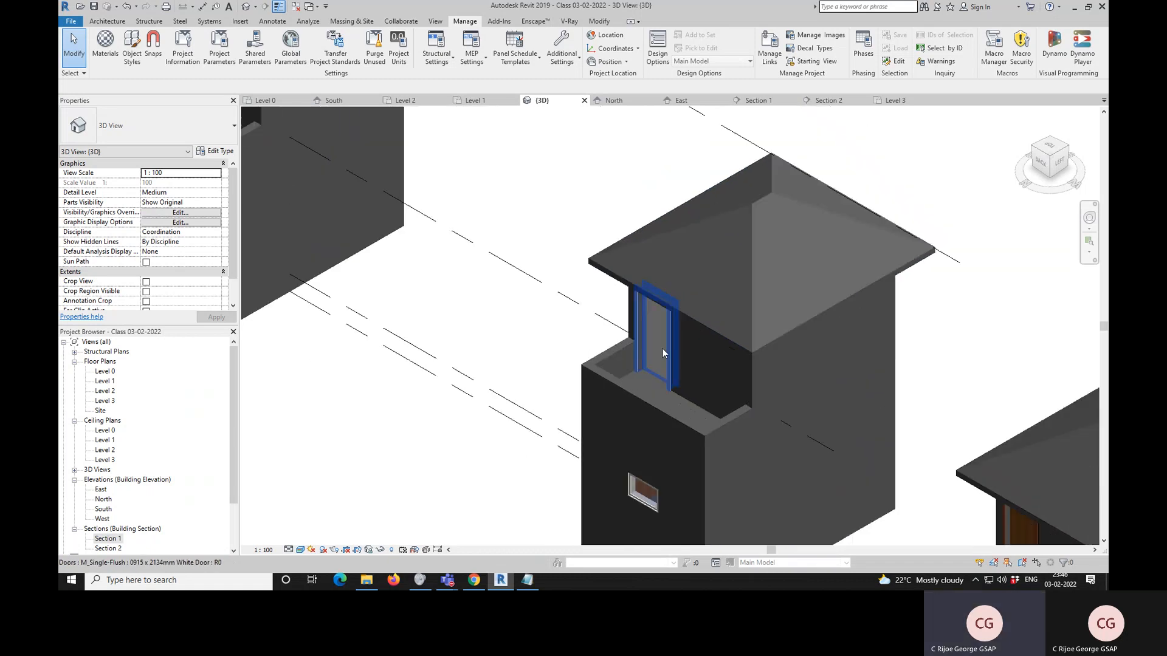
scroll(686, 367, "up", 3)
scroll(687, 367, "up", 1)
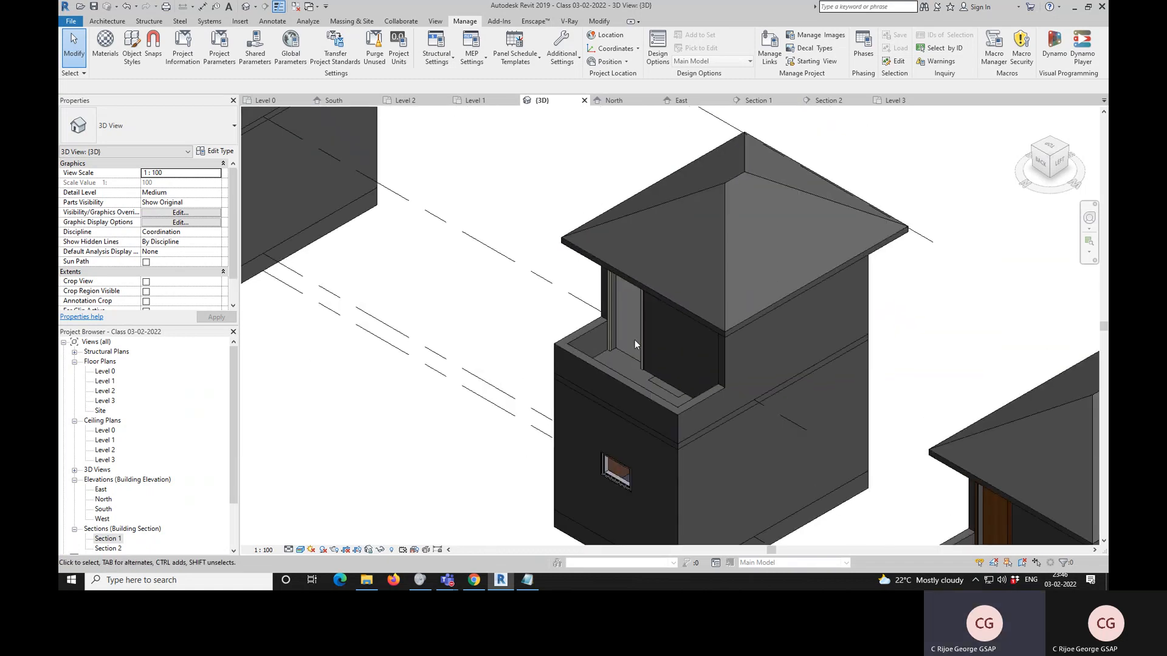
left_click(640, 338)
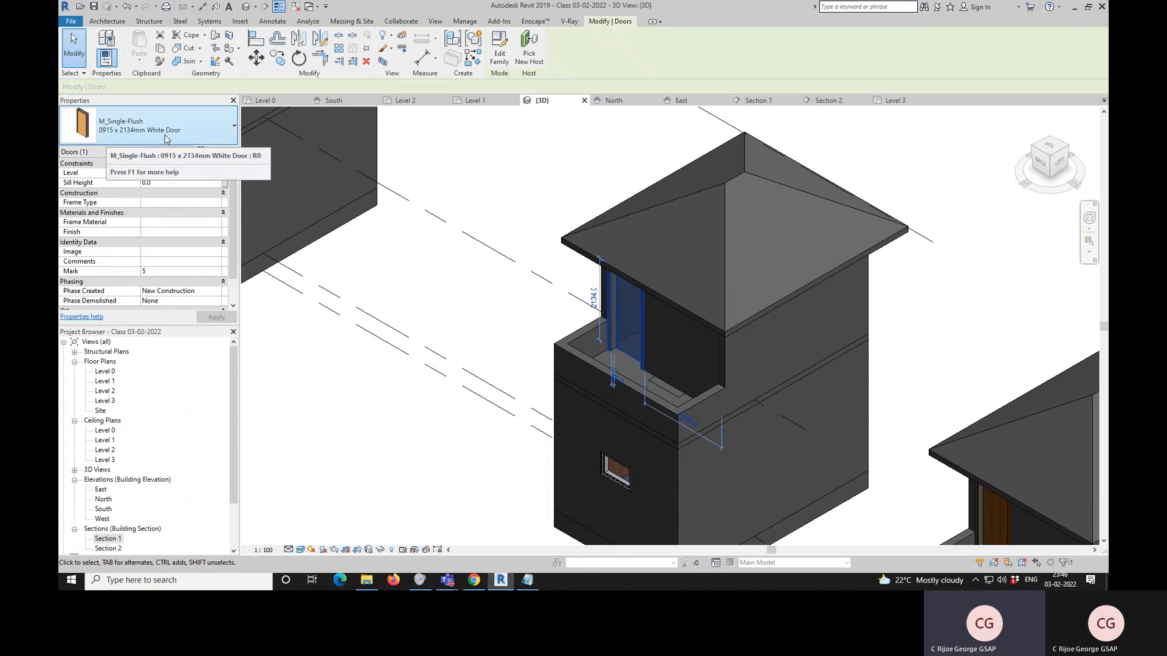
scroll(649, 238, "down", 5)
key("Escape")
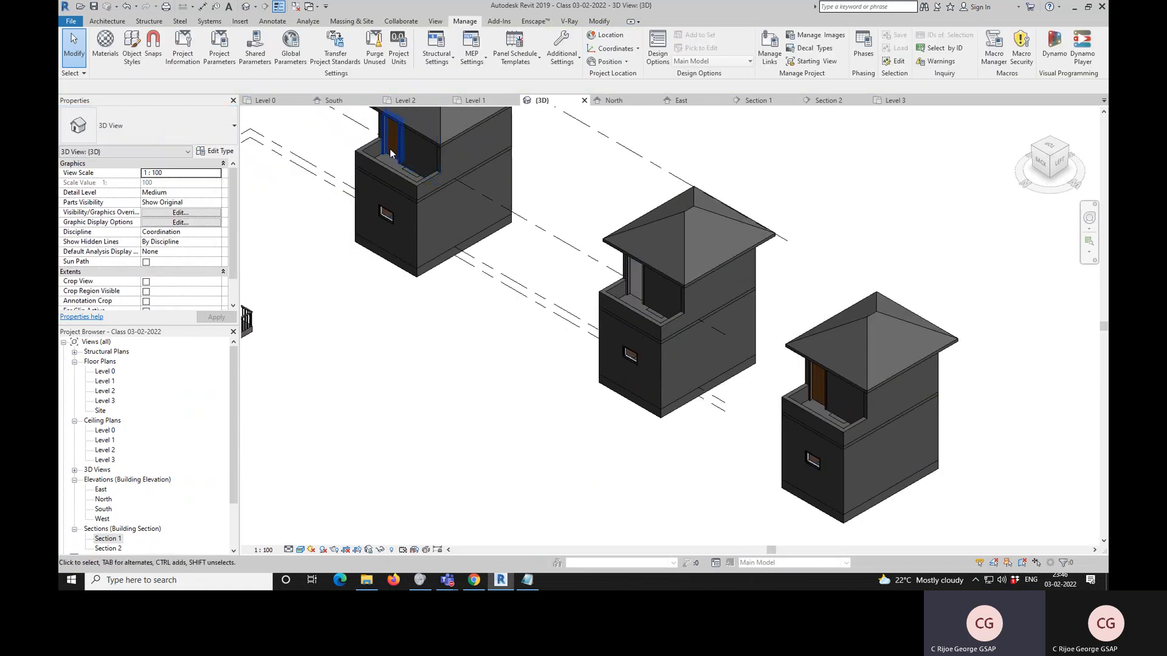
- Change the balcony doors of the two neighbouring houses to the 0915 x 2134mm White Door type
left_click(395, 152)
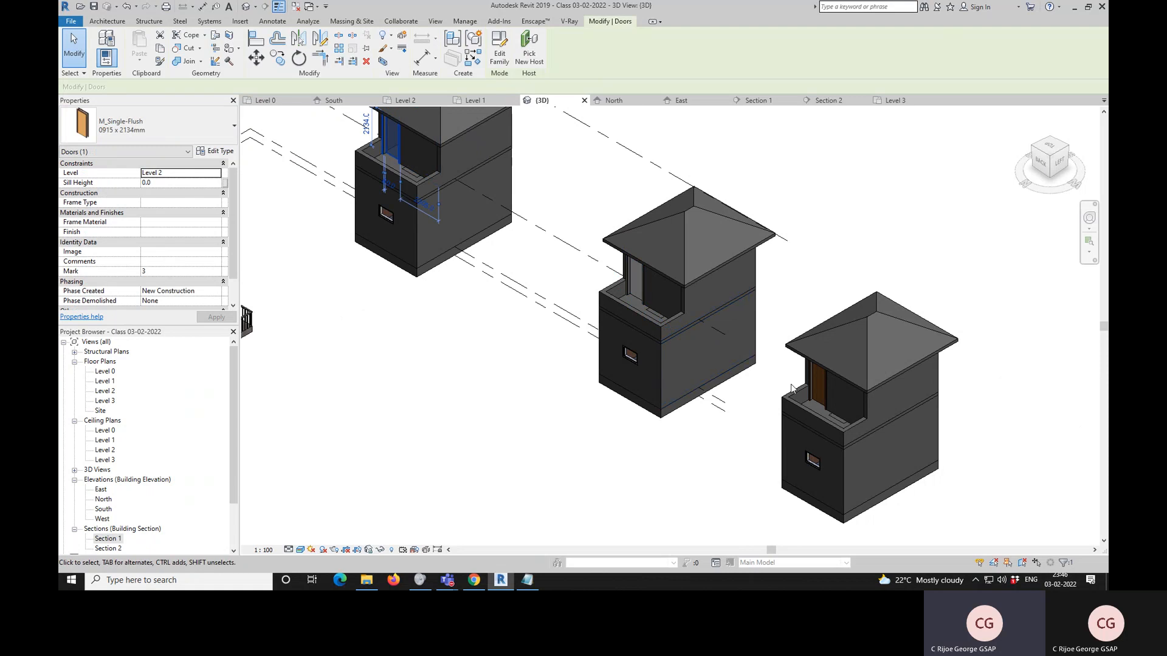
left_click(813, 395, "ctrl")
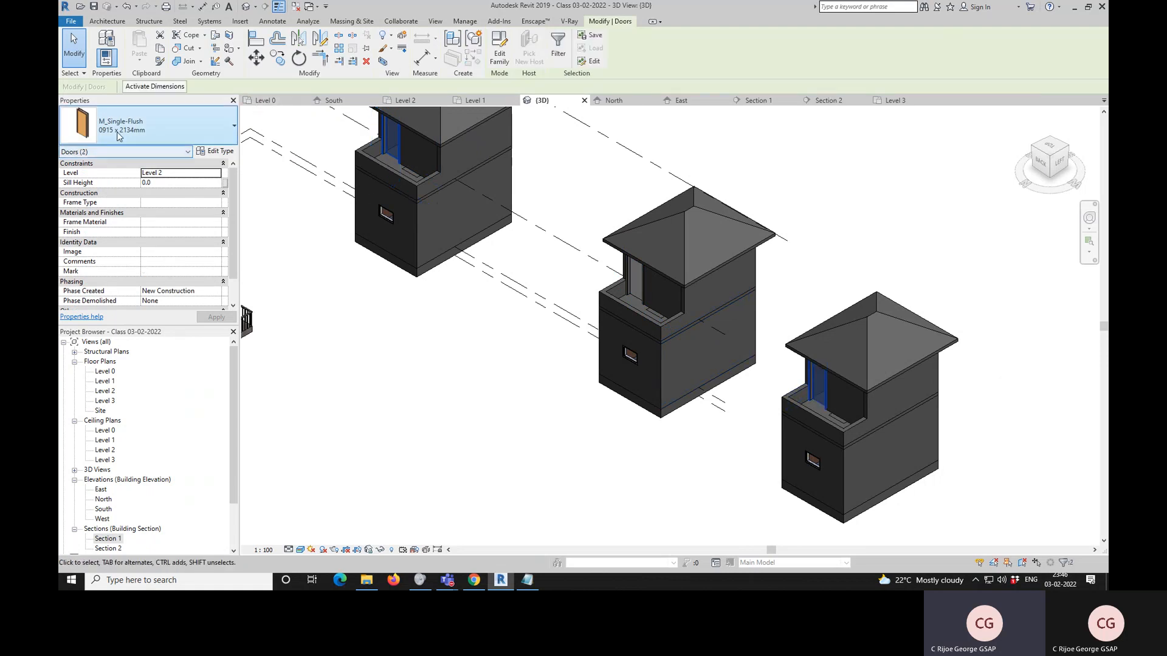
left_click(152, 129)
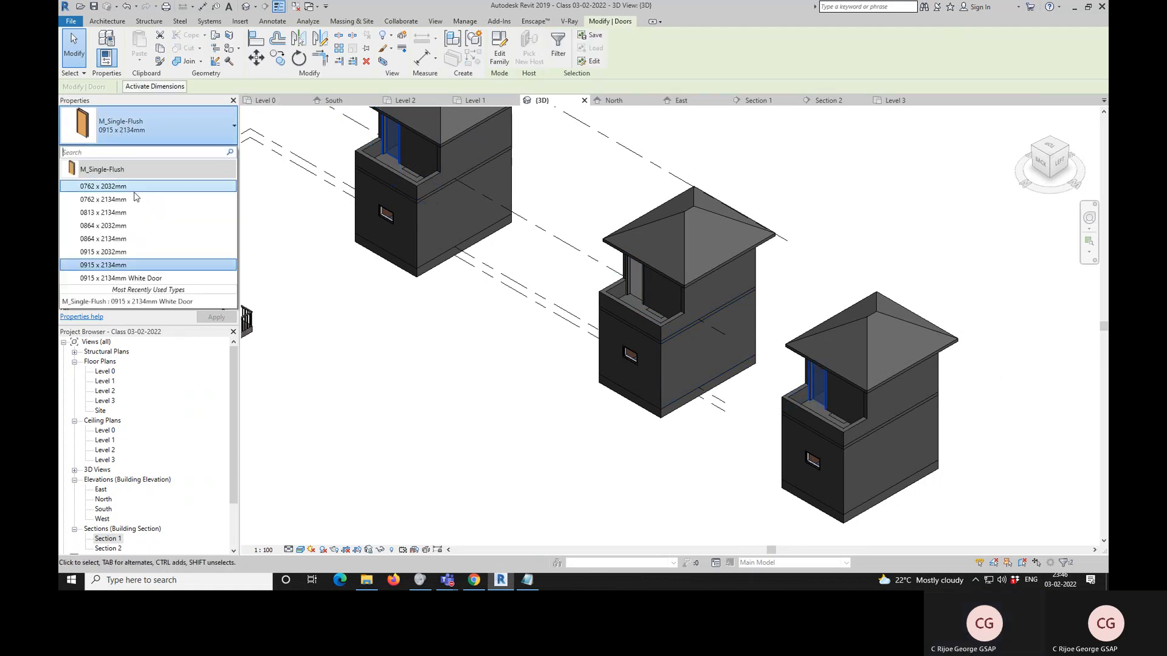
left_click(146, 278)
key("Escape")
scroll(404, 144, "up", 6)
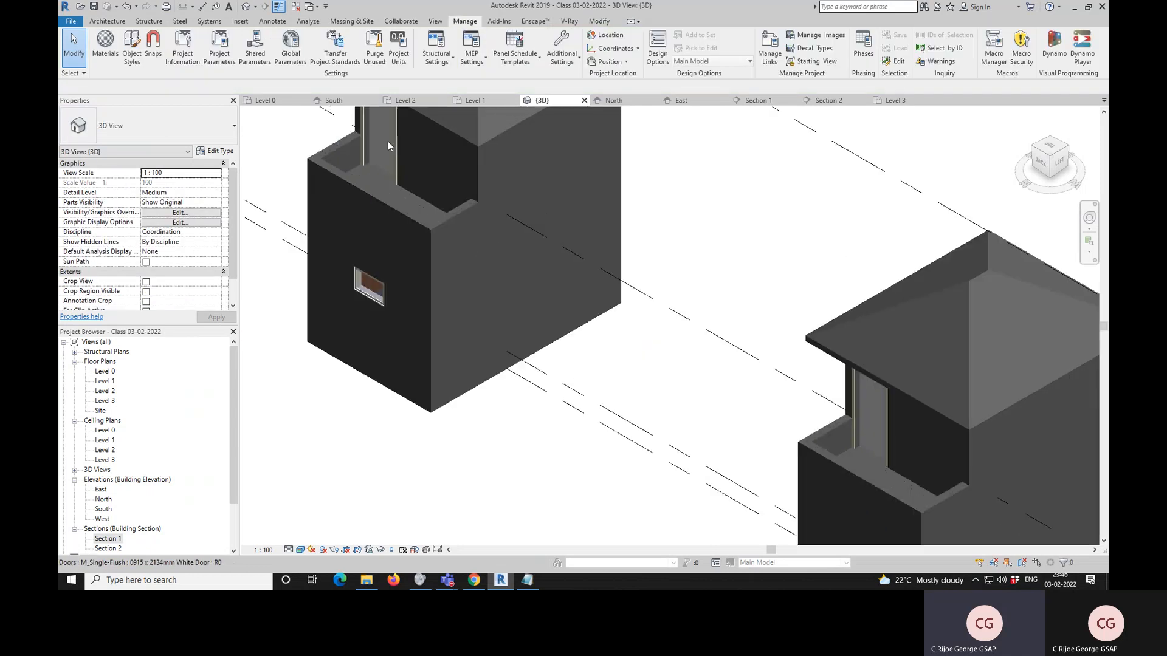
scroll(387, 159, "down", 6)
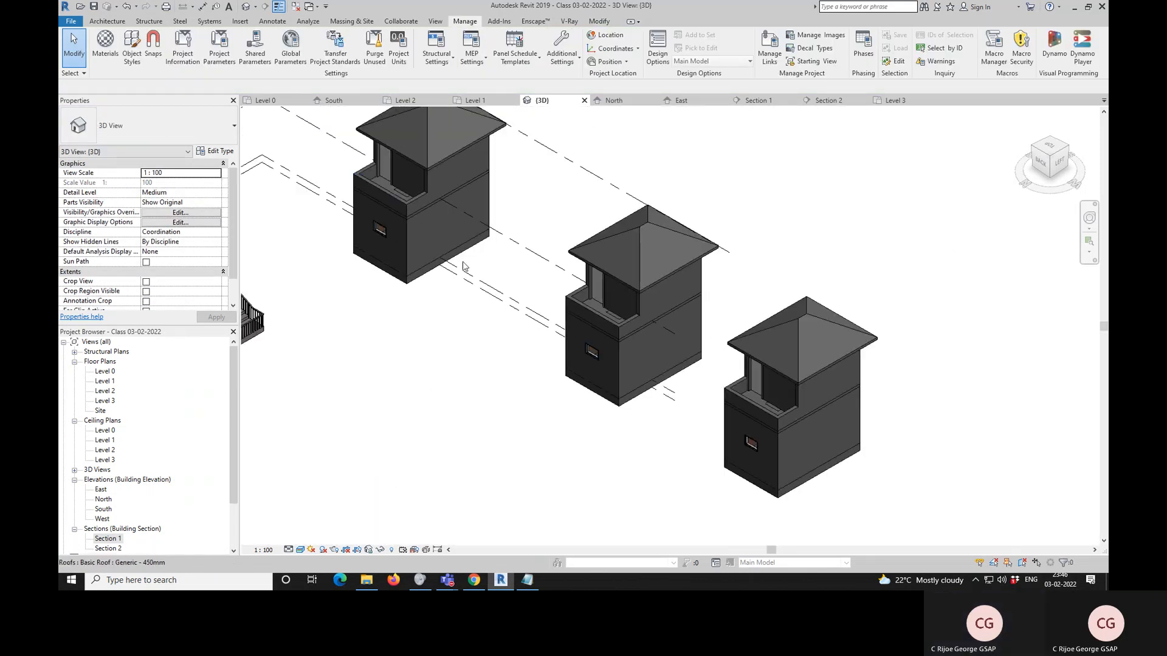
- Duplicate the wall type of the middle house's Level 1 side wall as Generic - 200mm White Wall
left_click(622, 373)
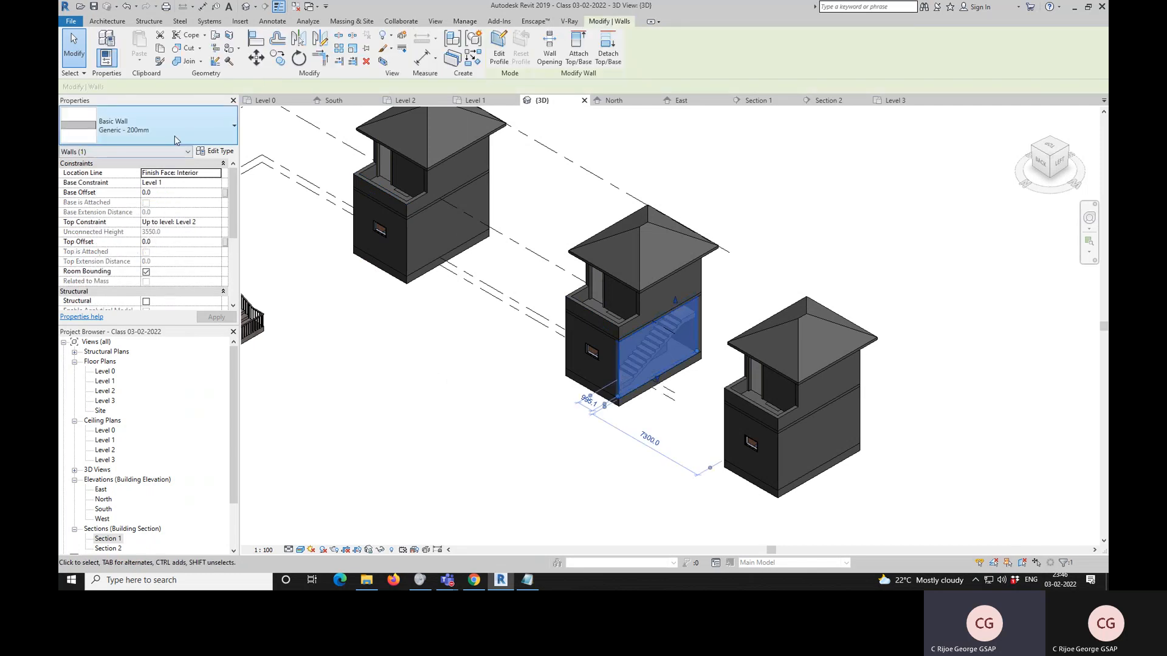
left_click(220, 150)
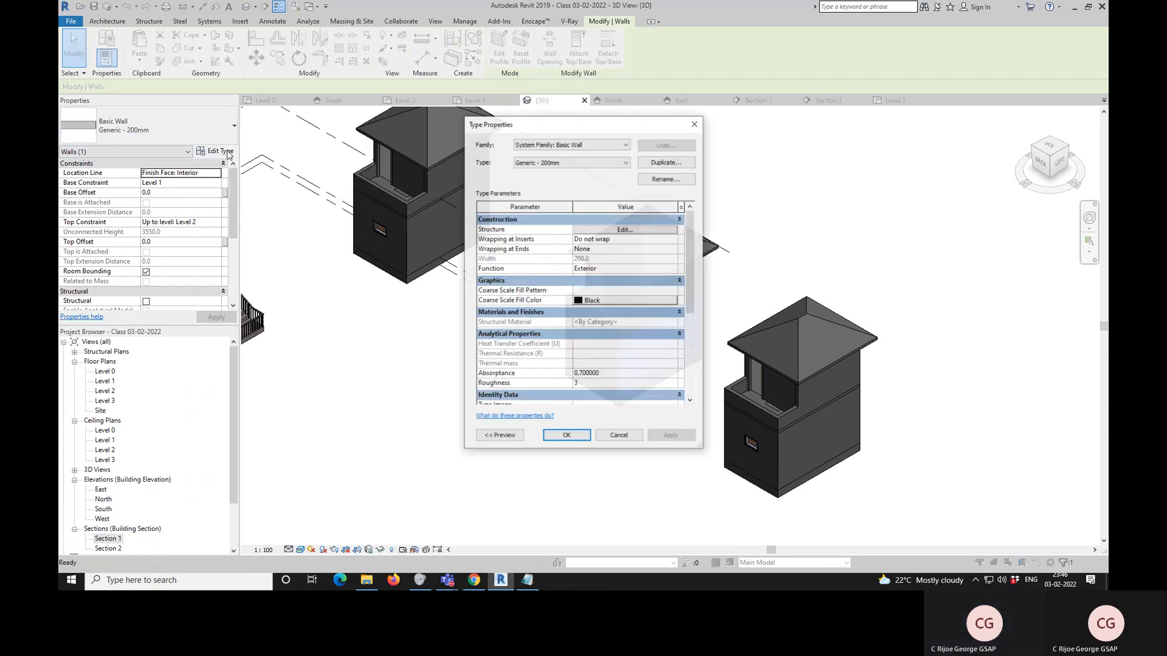
left_click(665, 162)
left_click(585, 281)
key("BackSpace")
type("White")
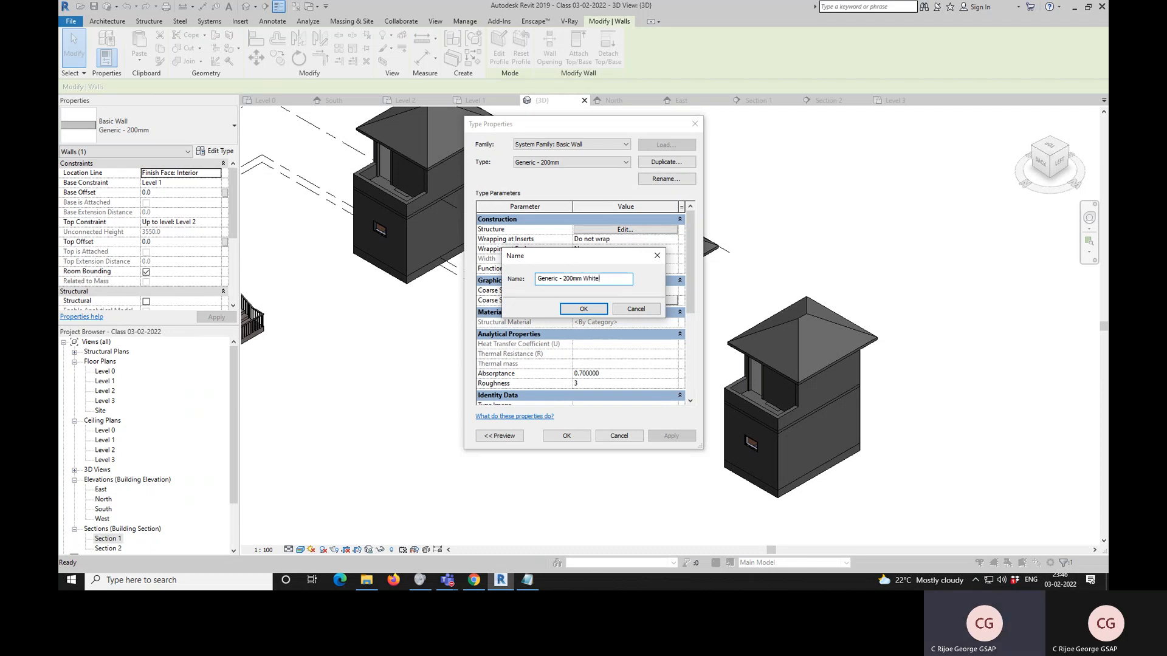
key("Return")
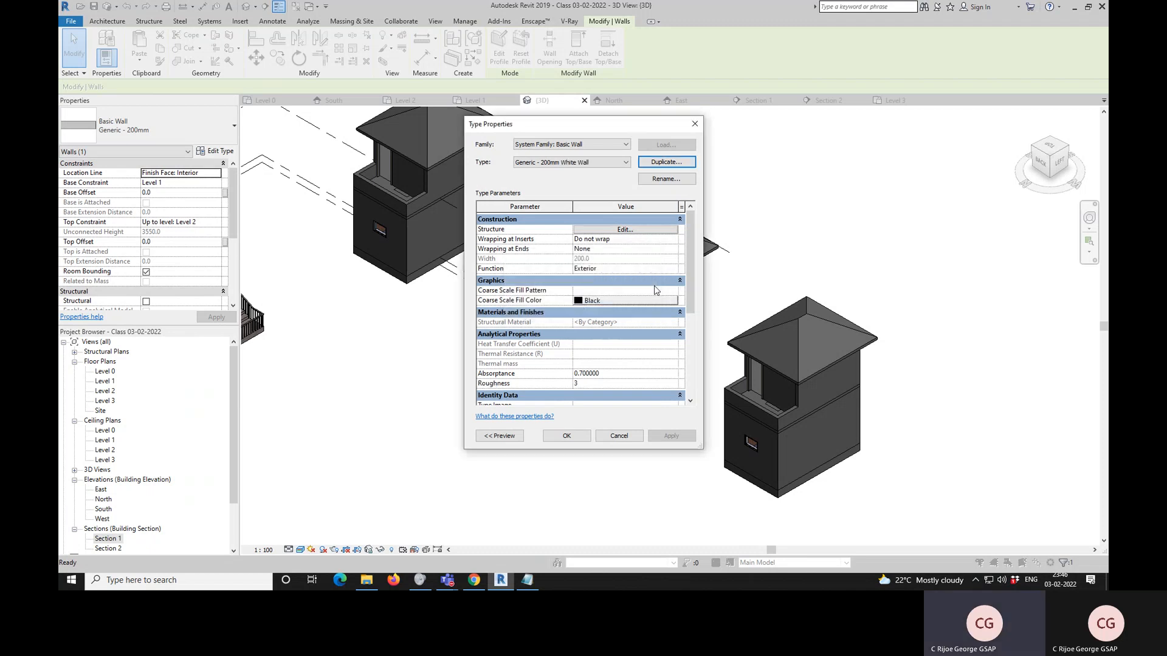
- Assign the White Window Exterior material to the White Wall type's structure layer and apply the type to the side wall
left_click(642, 230)
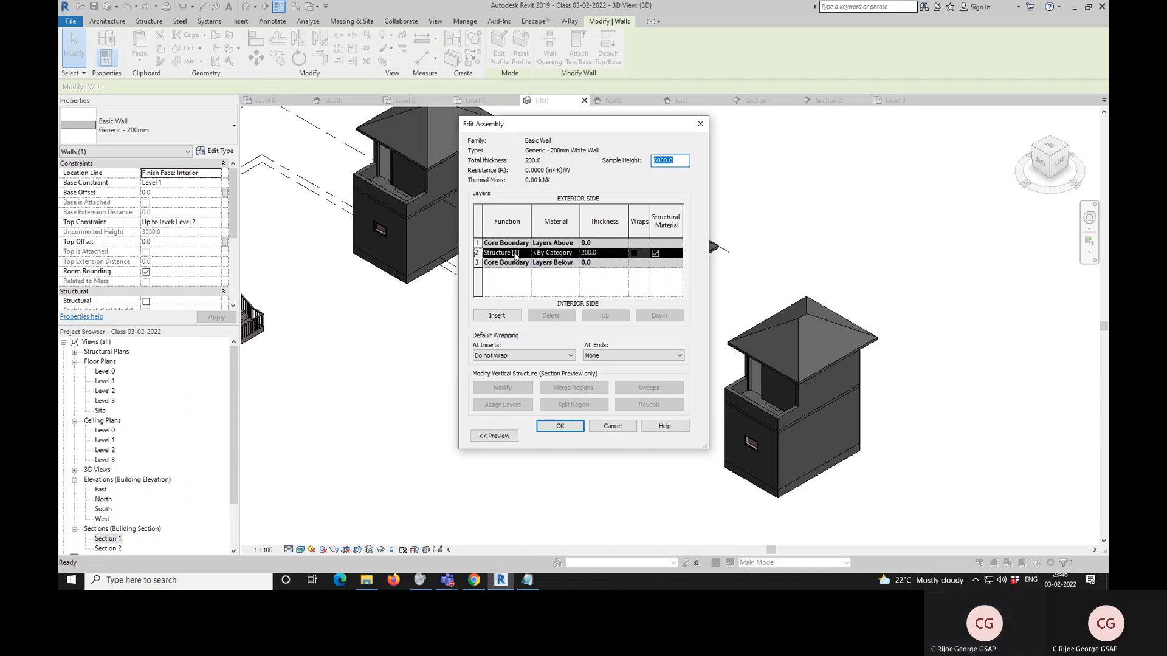
left_click(577, 252)
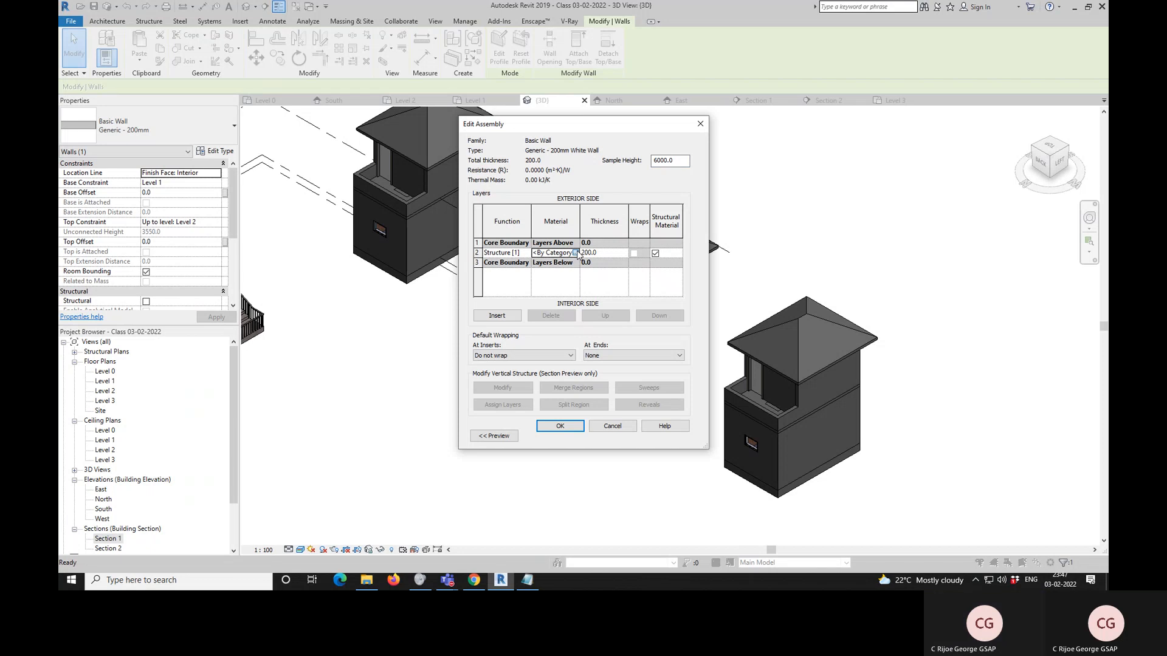
left_click(576, 253)
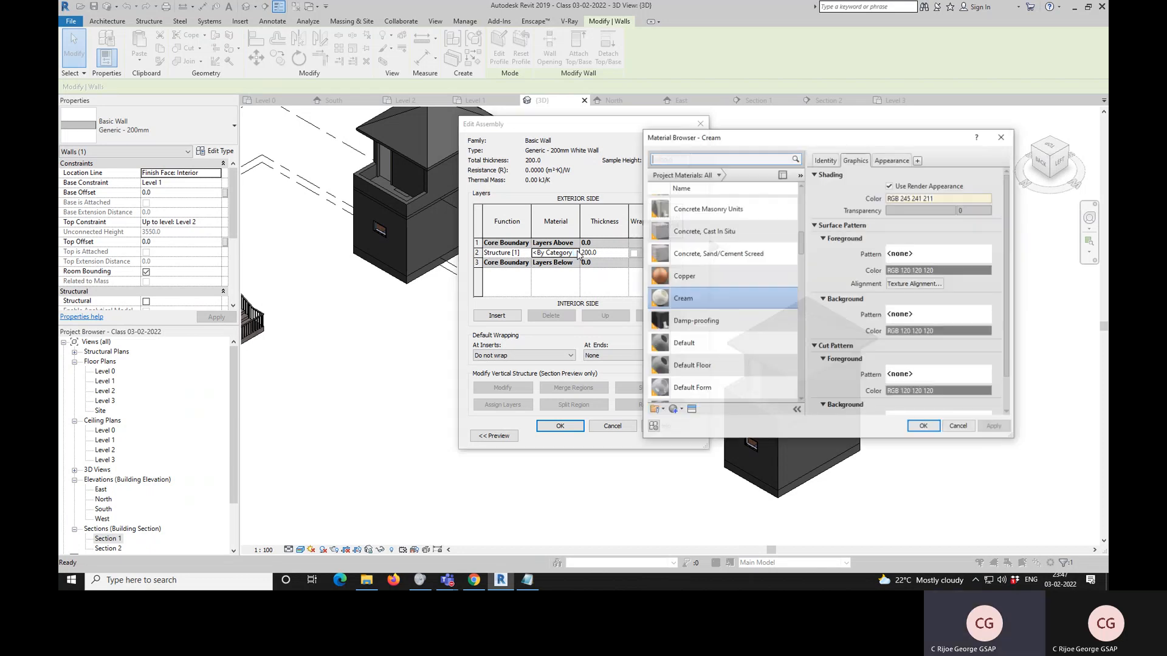
left_click(705, 159)
type("whi")
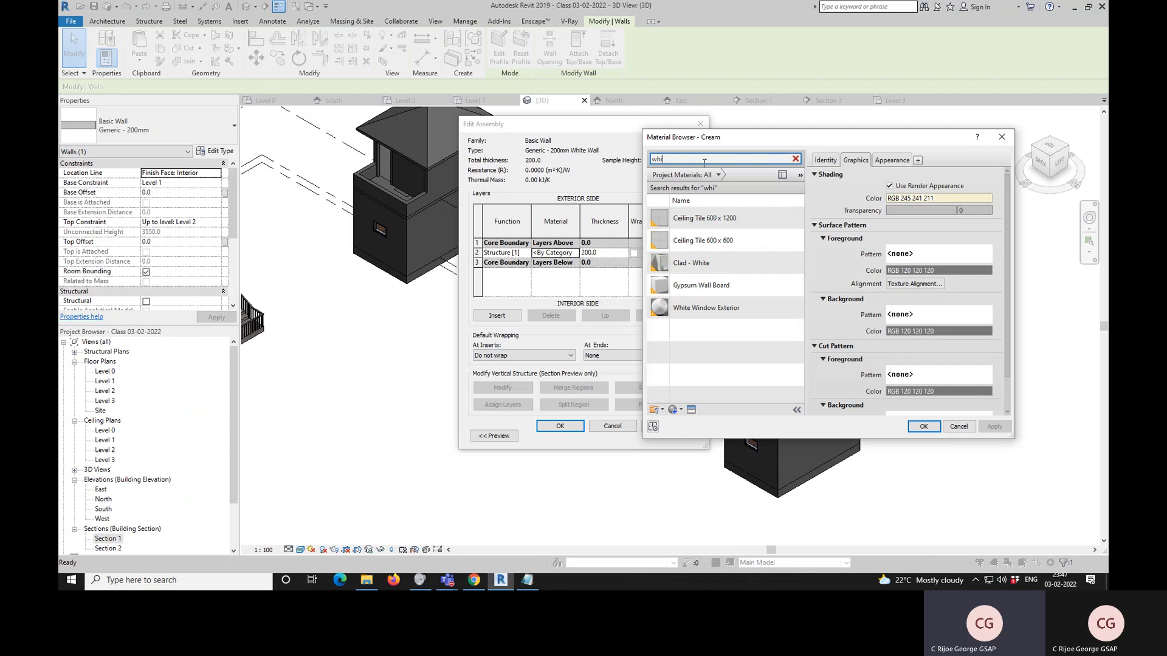
left_click(719, 309)
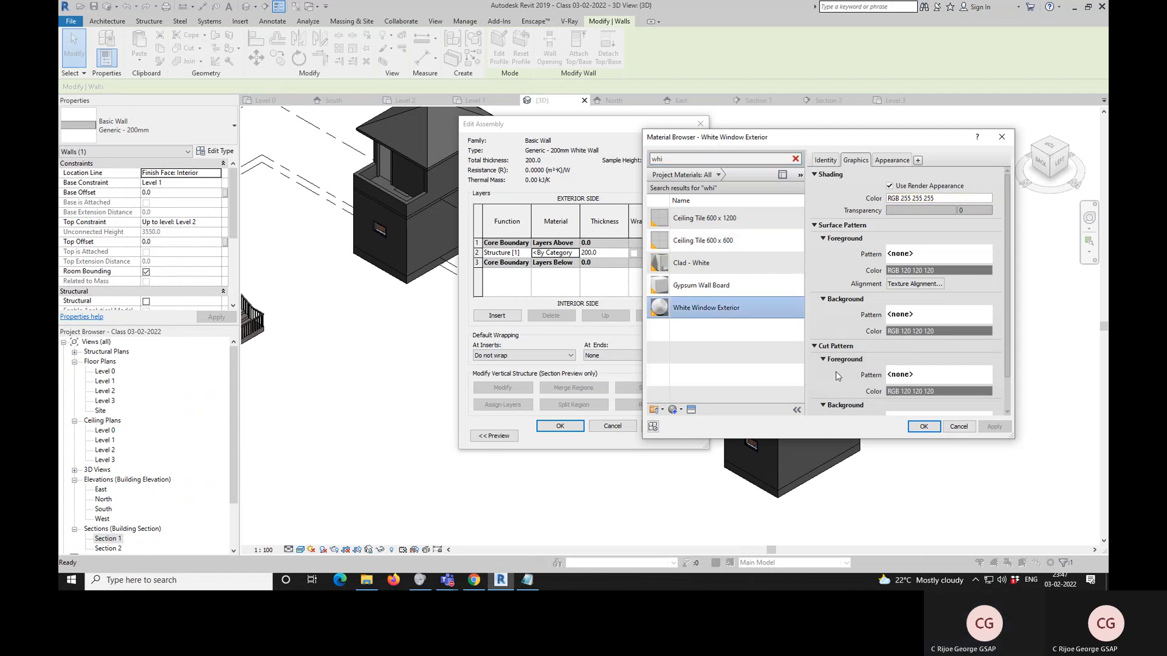
left_click(923, 427)
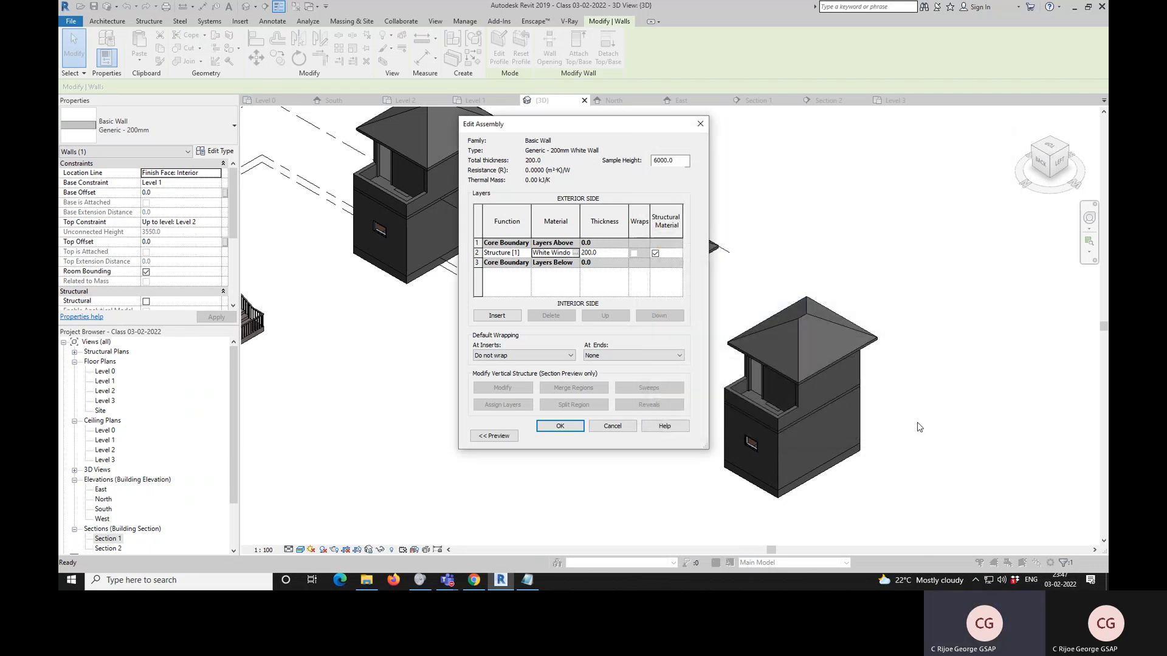
left_click(577, 430)
left_click(578, 434)
key("Escape")
- Inspect the middle house's side wall in 3D and check which wall type the neighbouring house's matching wall uses
scroll(675, 389, "up", 3)
scroll(581, 330, "down", 3)
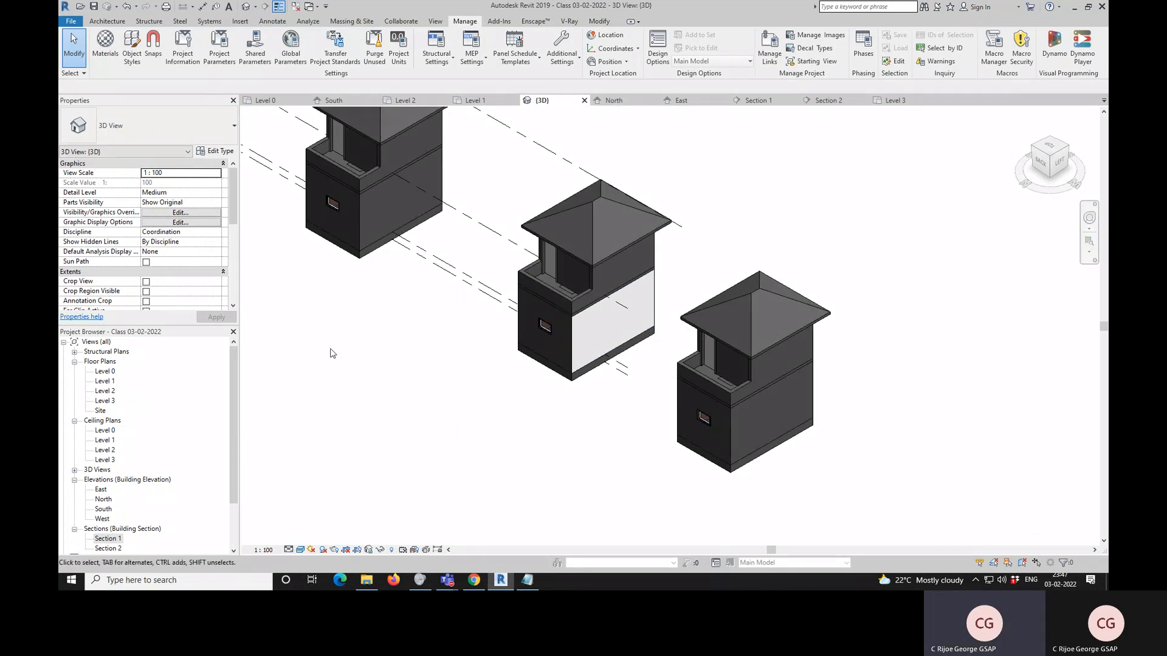
scroll(385, 344, "down", 3)
scroll(343, 278, "up", 2)
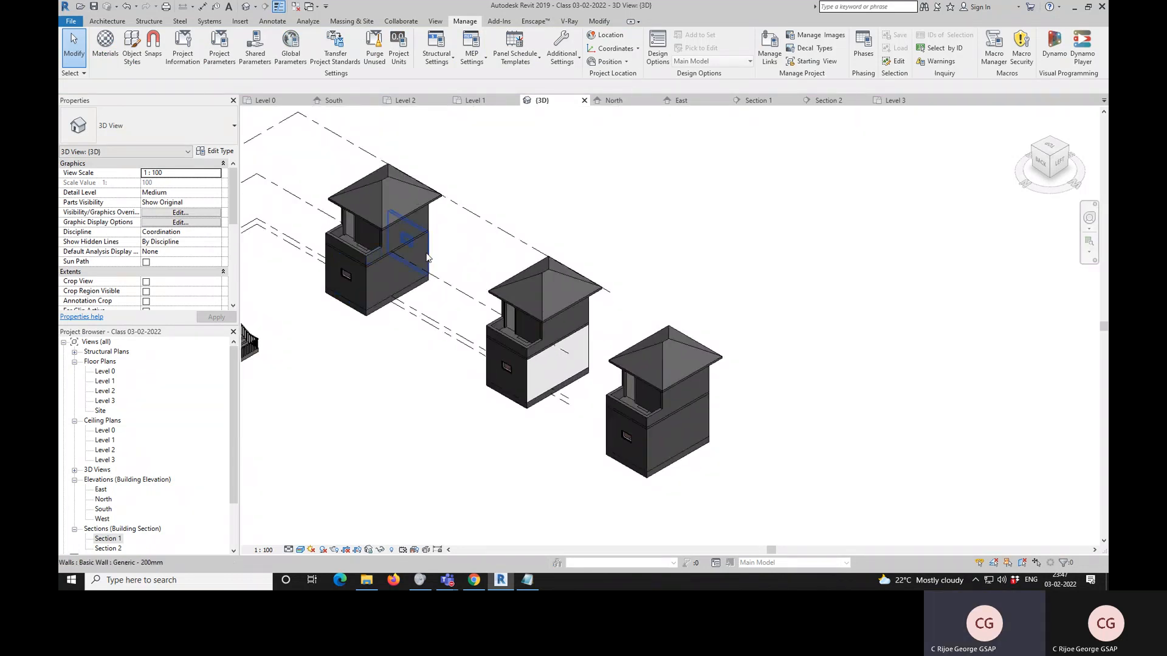
left_click(368, 291)
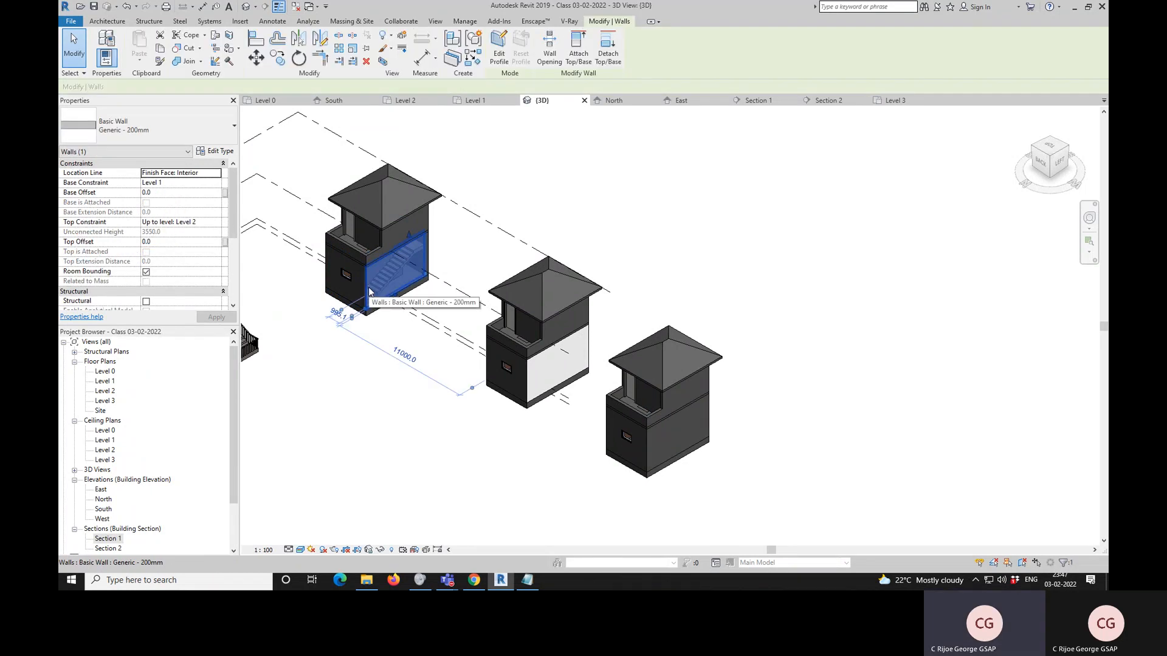
key("Escape")
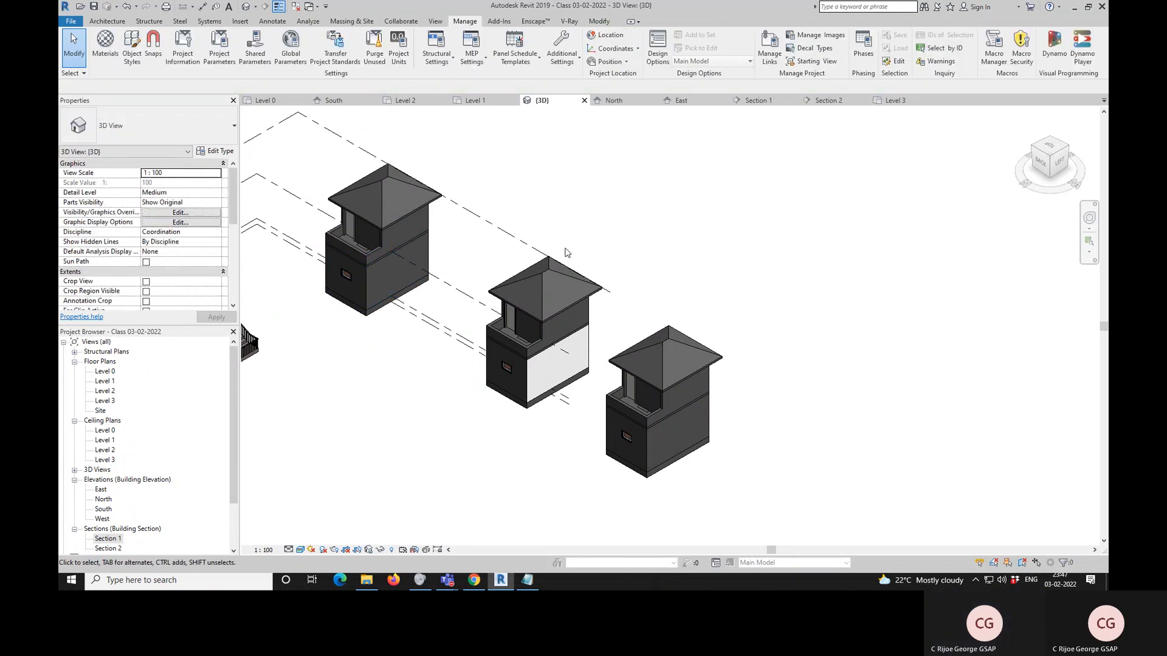
scroll(538, 261, "down", 4)
left_click_drag(318, 156, 699, 426)
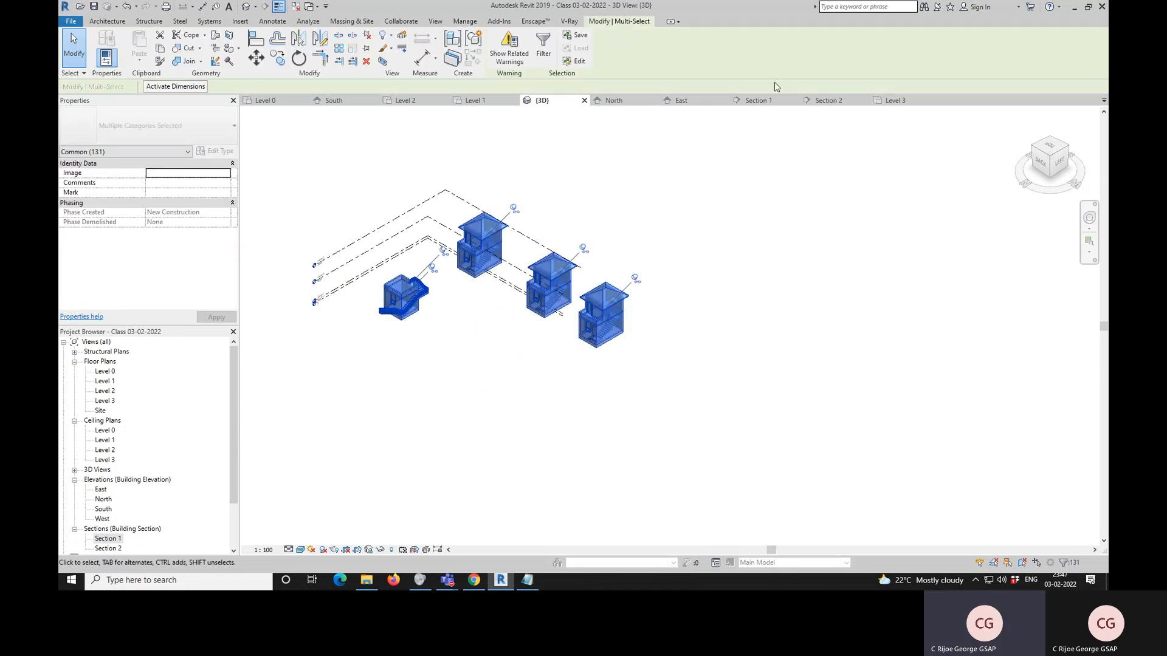
left_click(543, 49)
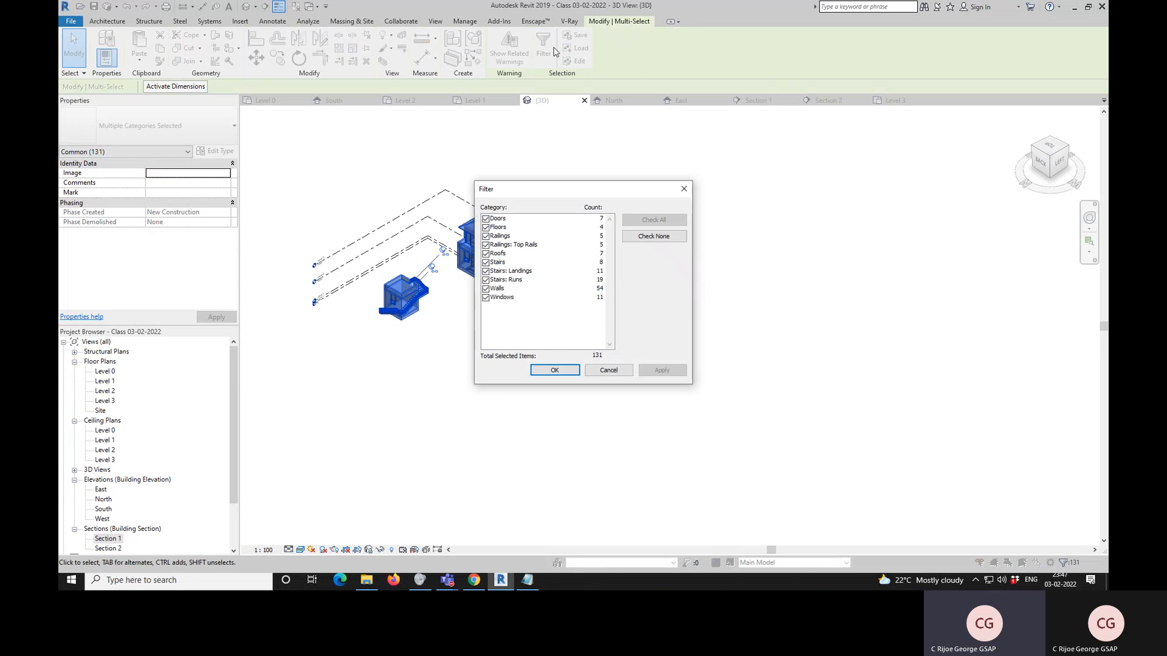
key("Return")
key("Escape")
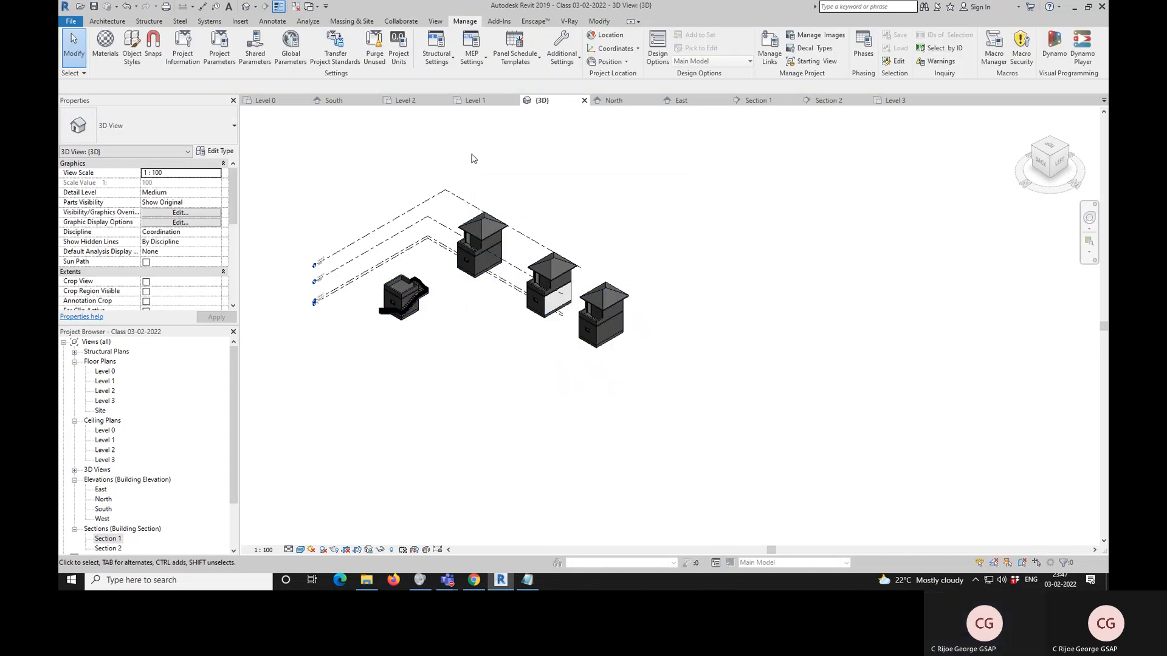
- Select all the houses in the 3D view and filter the selection down to walls only
left_click_drag(333, 170, 692, 415)
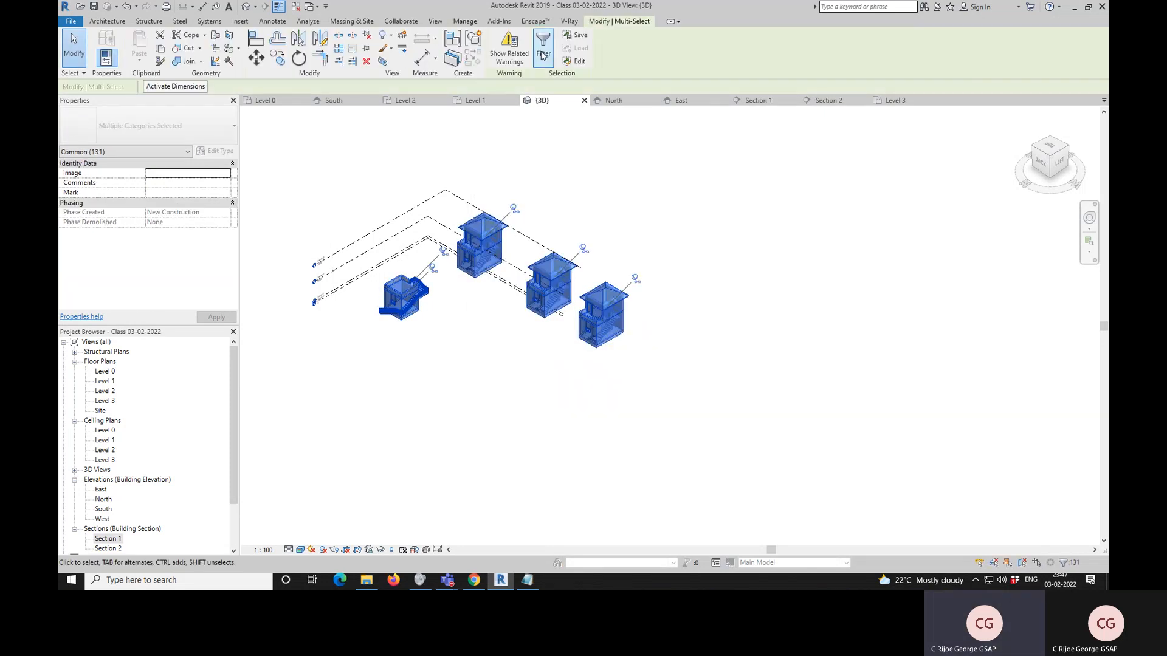
left_click(397, 147)
left_click_drag(395, 147, 580, 321)
left_click(413, 195)
left_click_drag(351, 144, 666, 414)
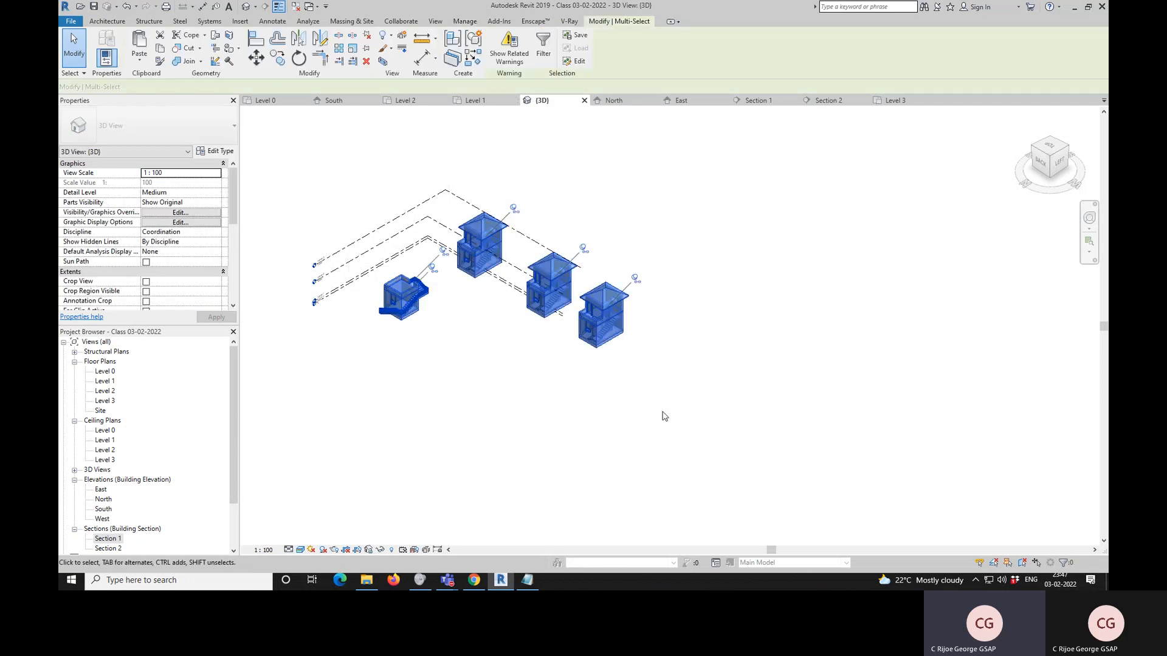
left_click(544, 53)
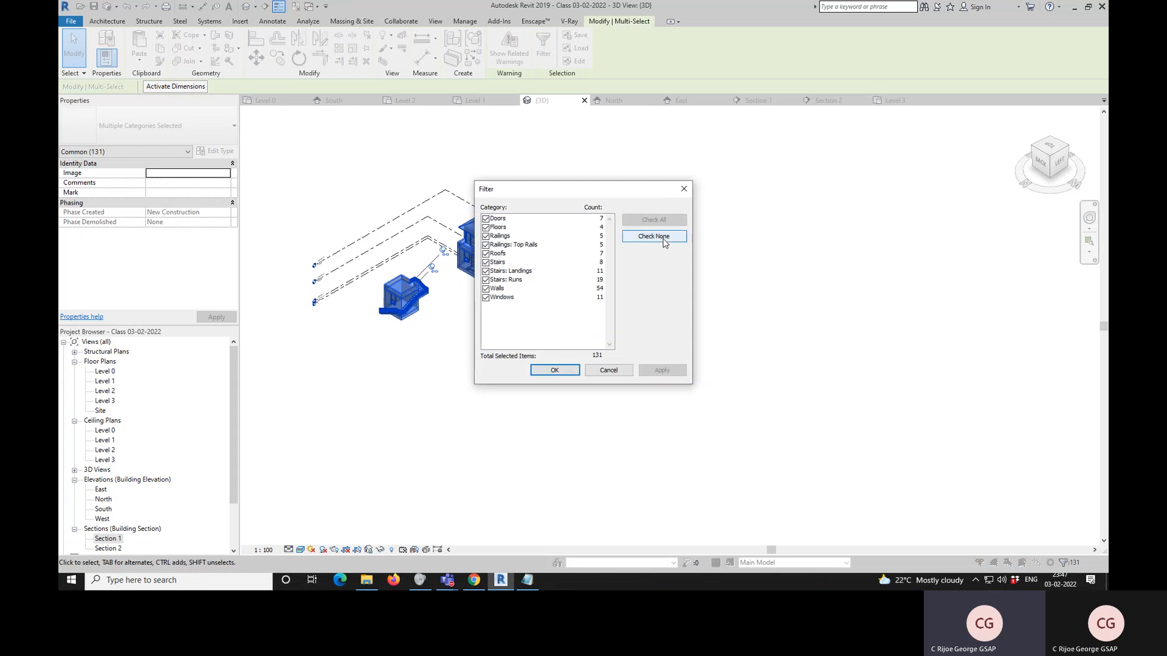
left_click(636, 239)
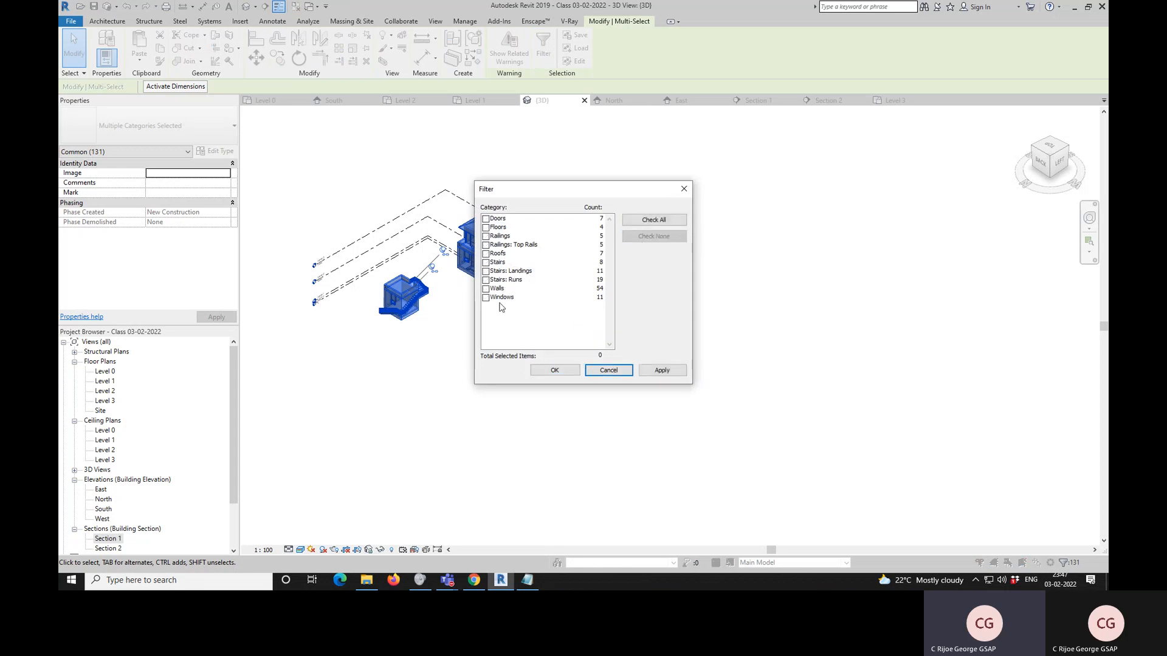
left_click(486, 289)
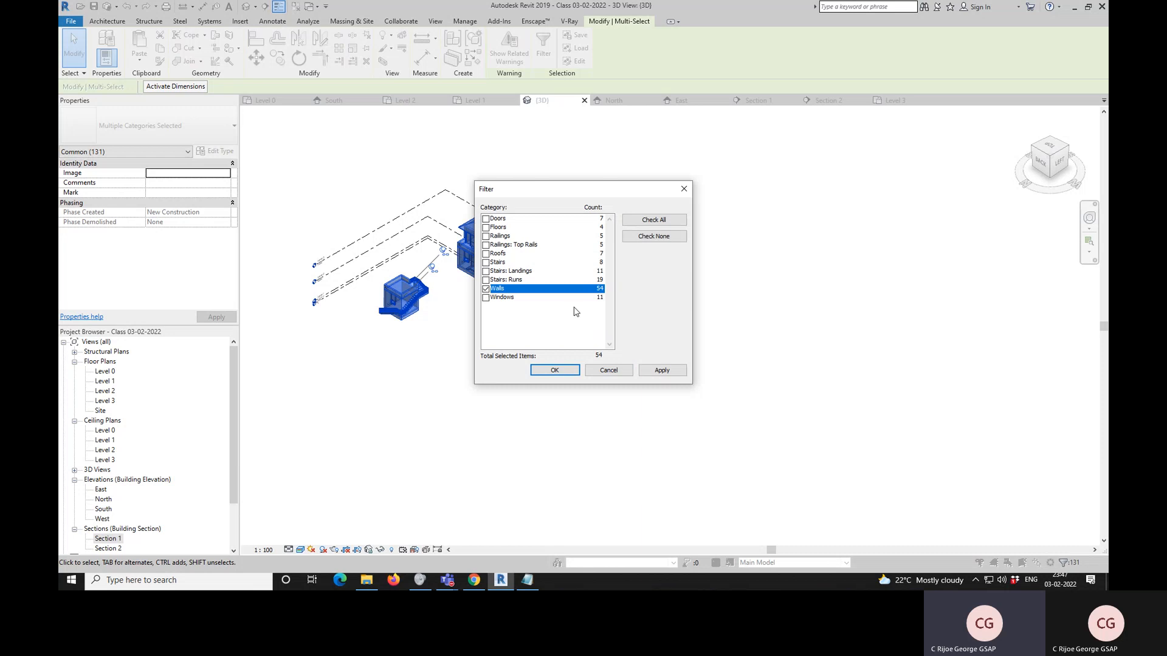
left_click(646, 375)
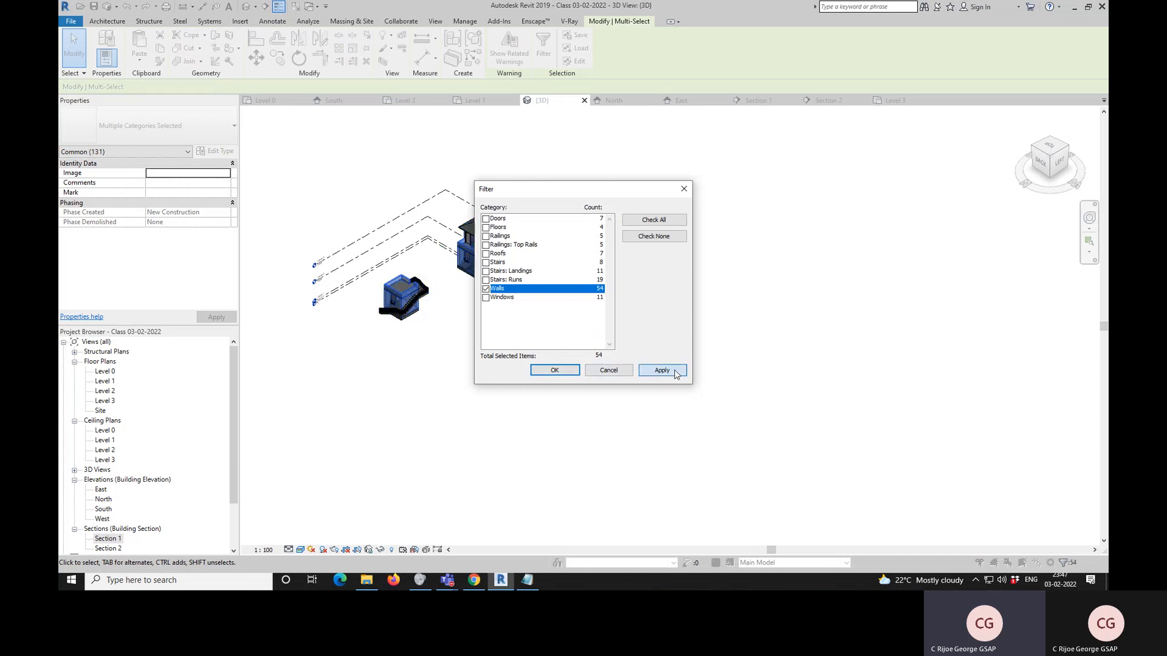
left_click(570, 371)
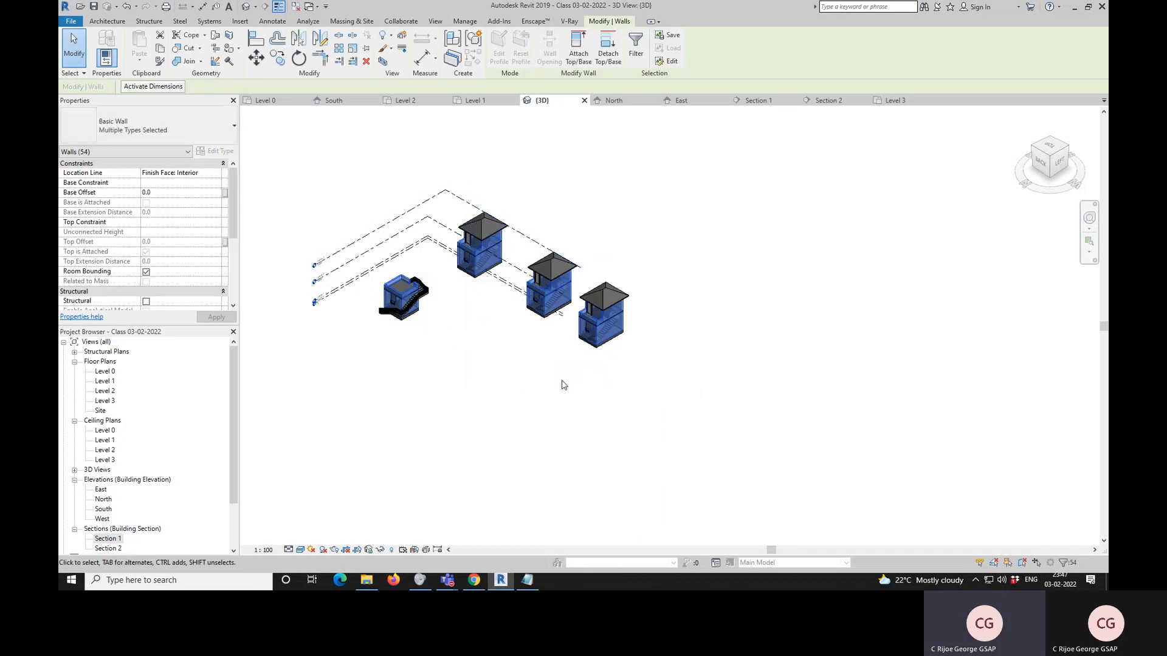
- Change all the selected walls to the Generic - 200mm White Wall type and clear the selection
scroll(486, 240, "up", 4)
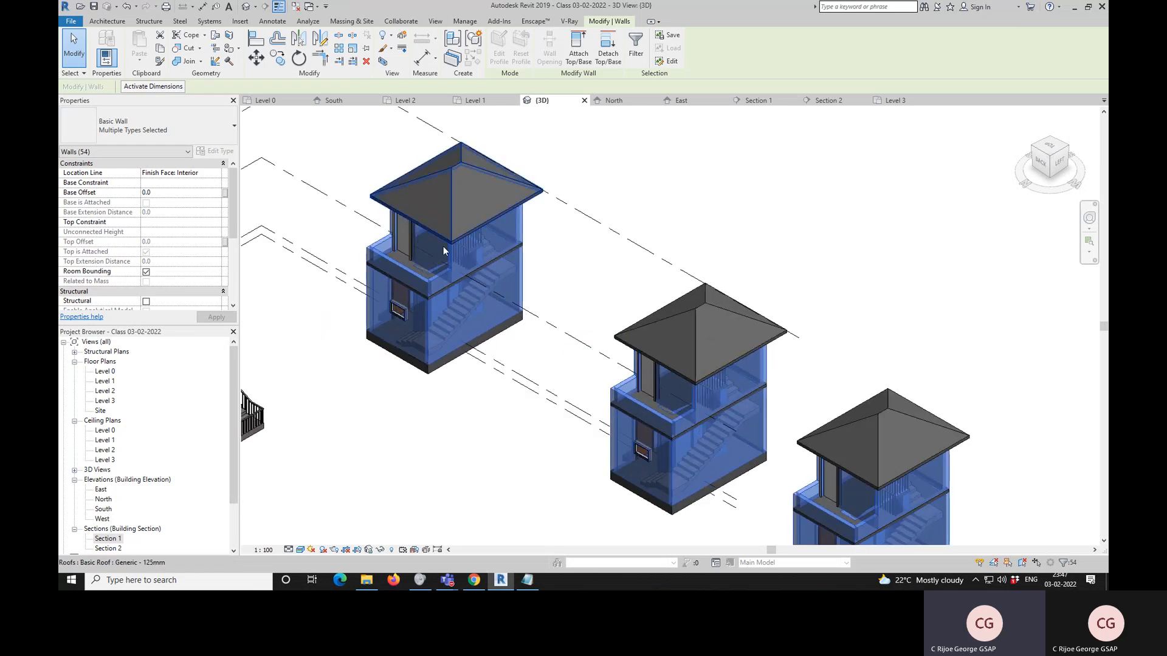
scroll(572, 235, "down", 2)
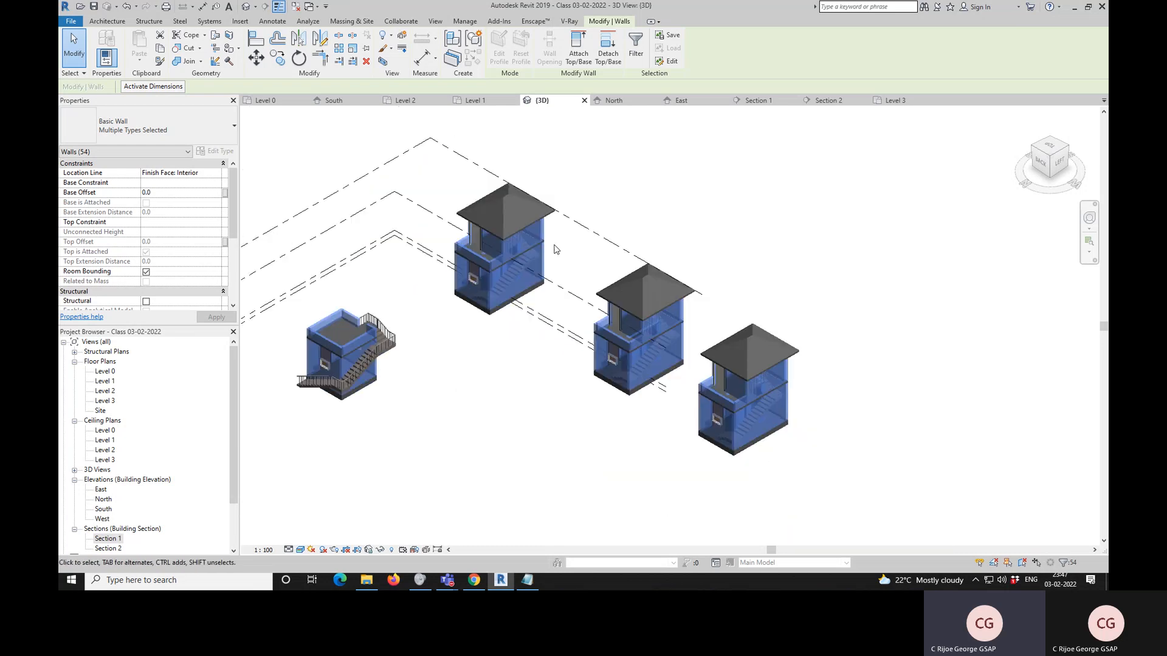
left_click(193, 123)
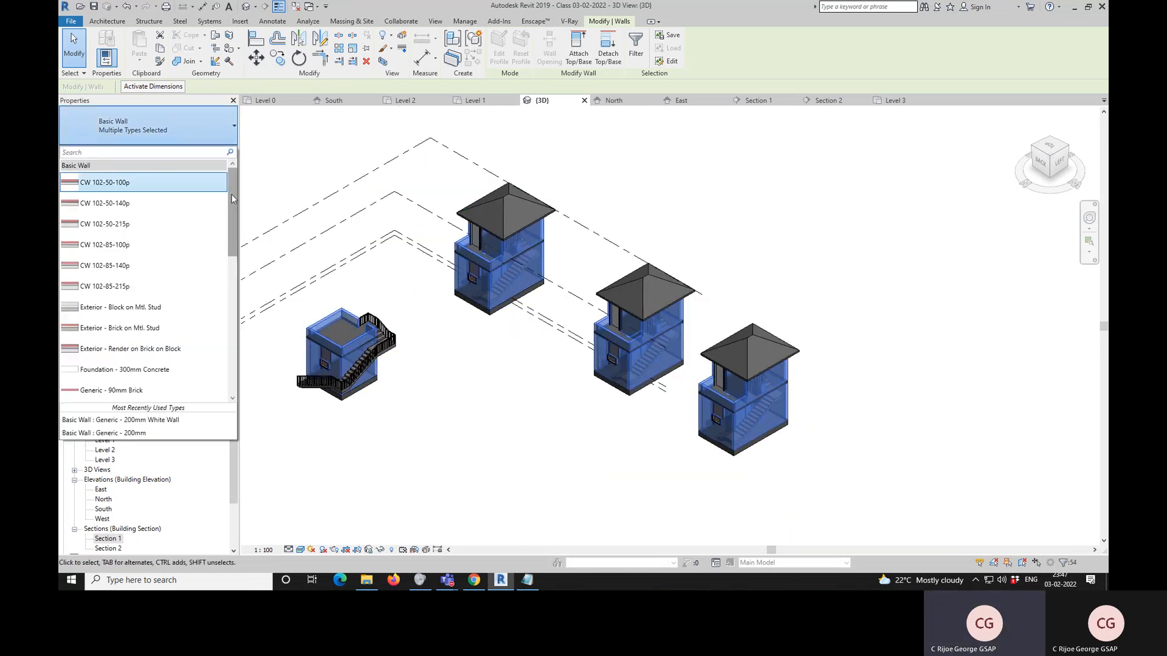
left_click_drag(232, 193, 253, 268)
left_click(178, 290)
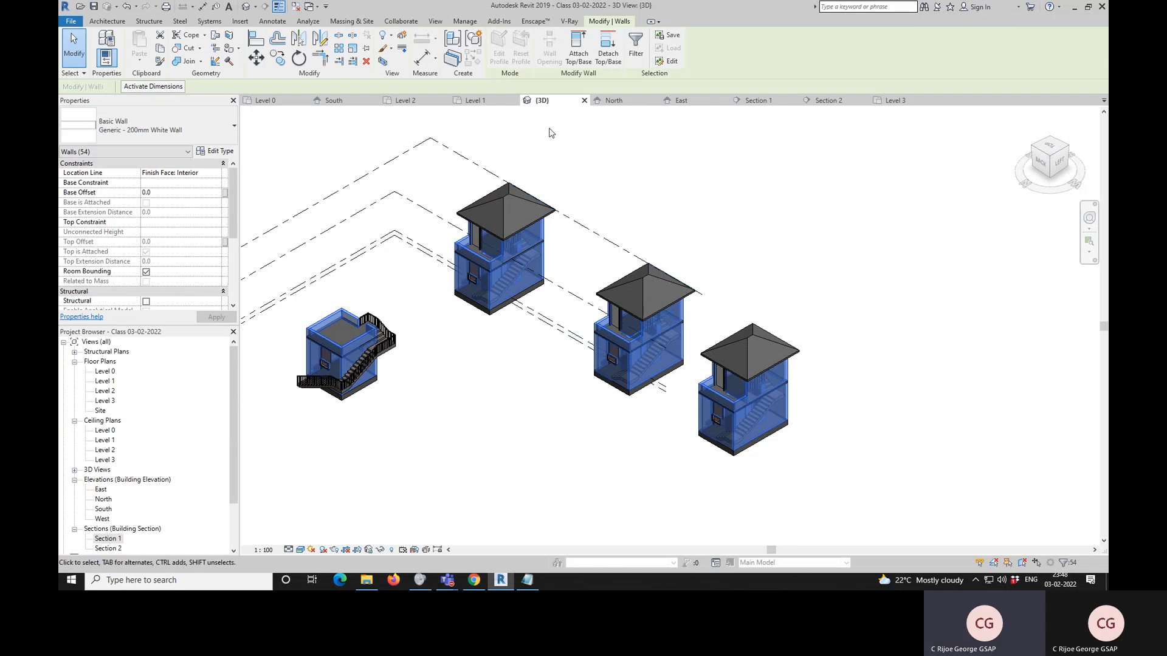
key("Escape")
- Select all the houses in the 3D view and filter the selection down to doors only
scroll(743, 407, "up", 5)
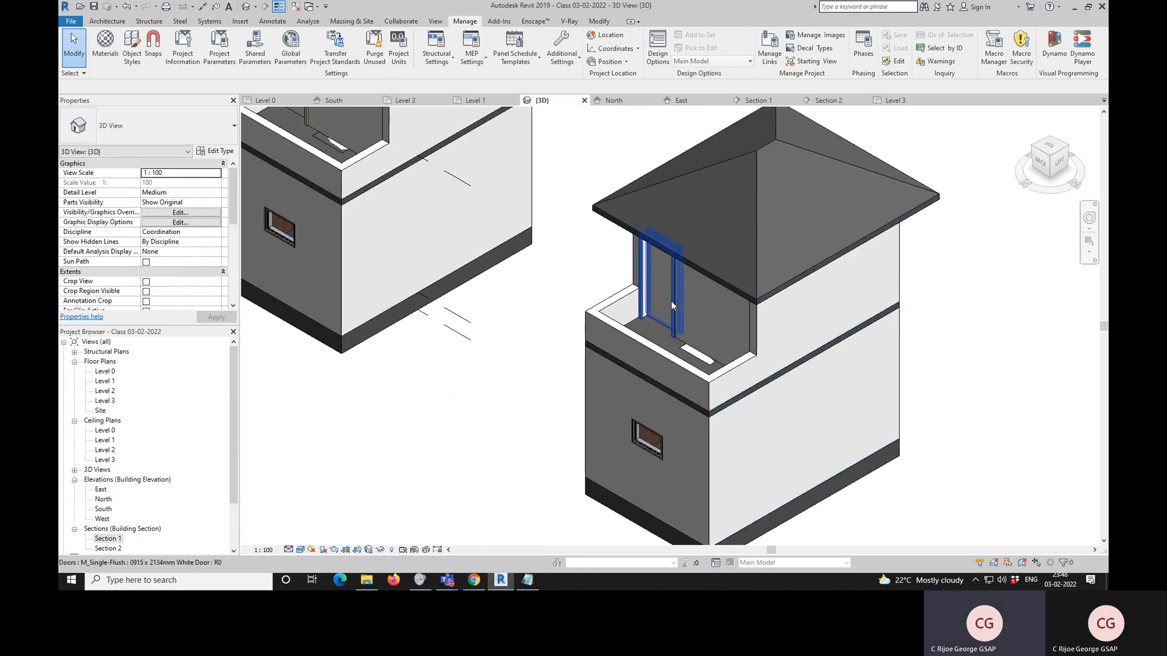
scroll(671, 301, "down", 5)
scroll(671, 308, "down", 2)
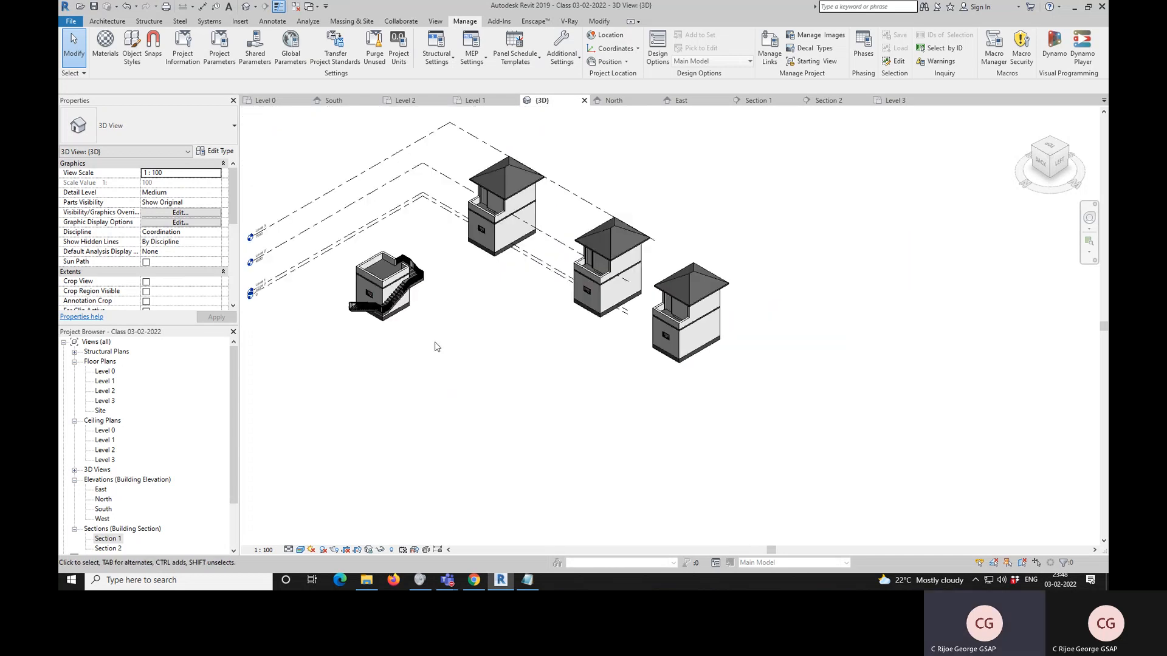
scroll(500, 286, "down", 2)
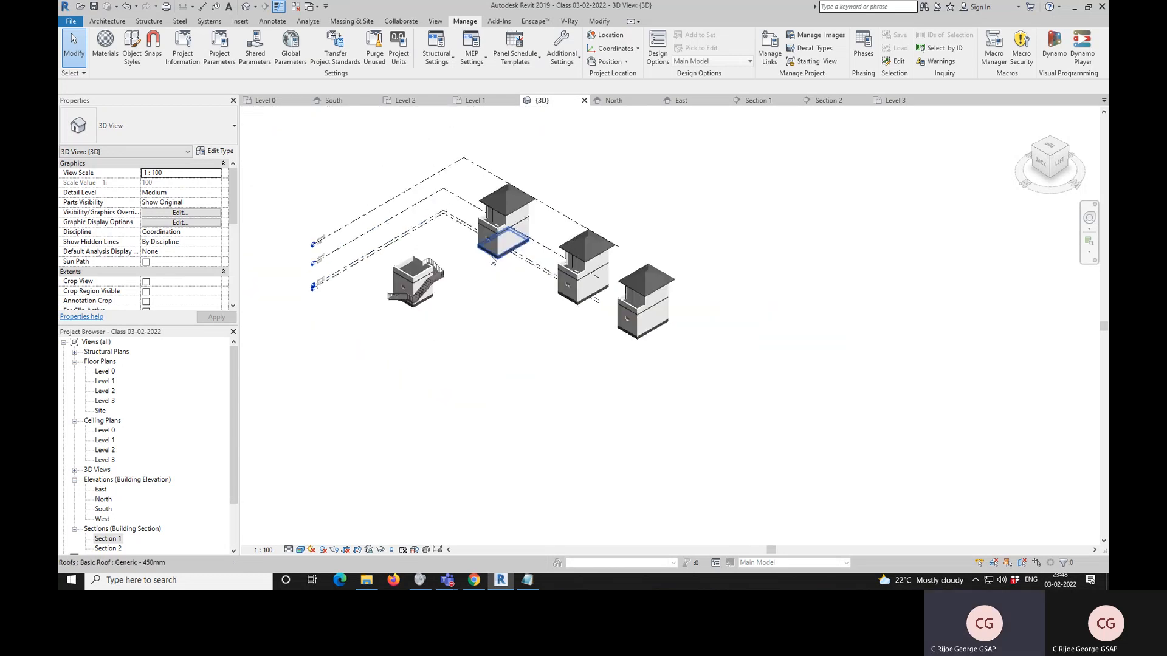
left_click_drag(355, 139, 716, 413)
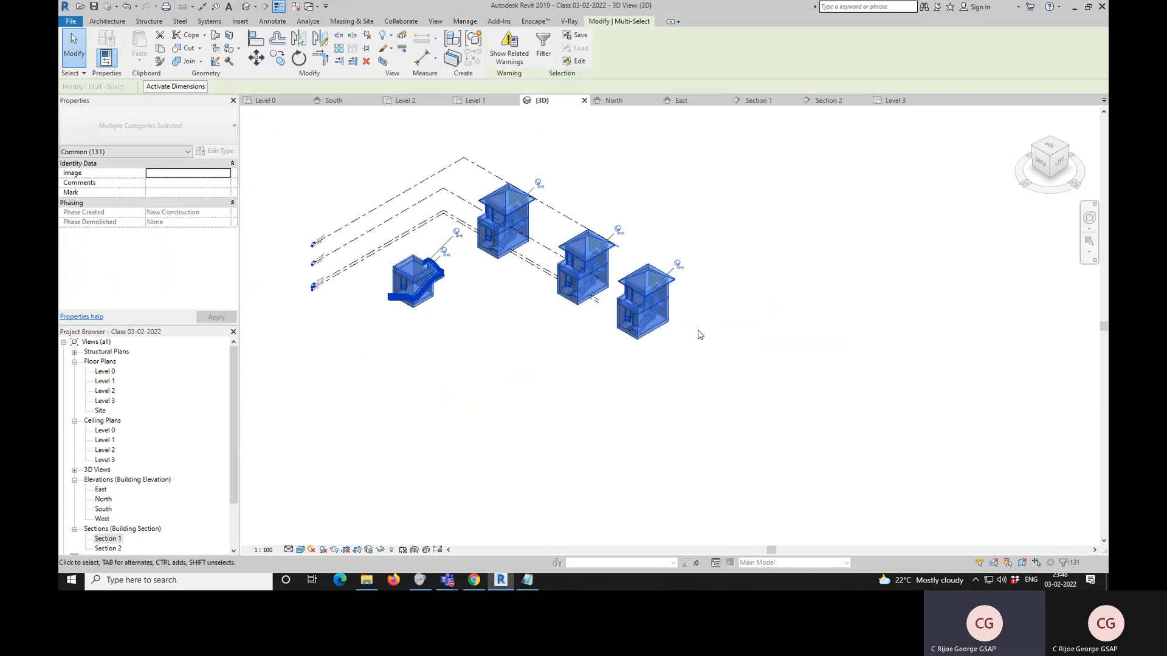
left_click(543, 48)
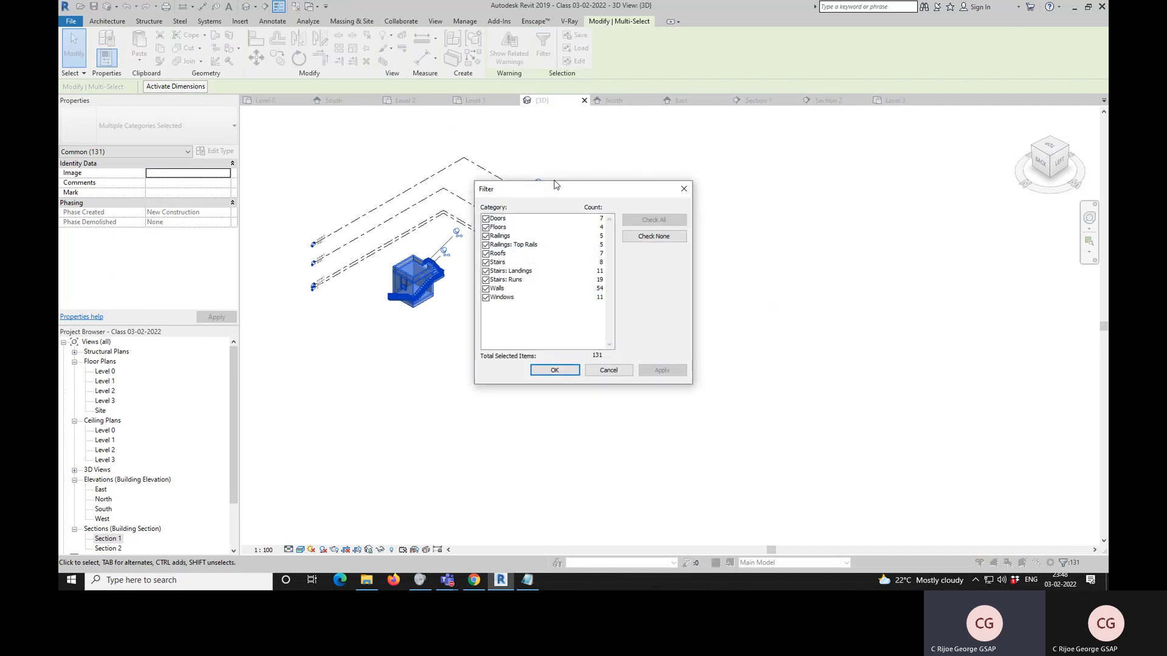
left_click(645, 238)
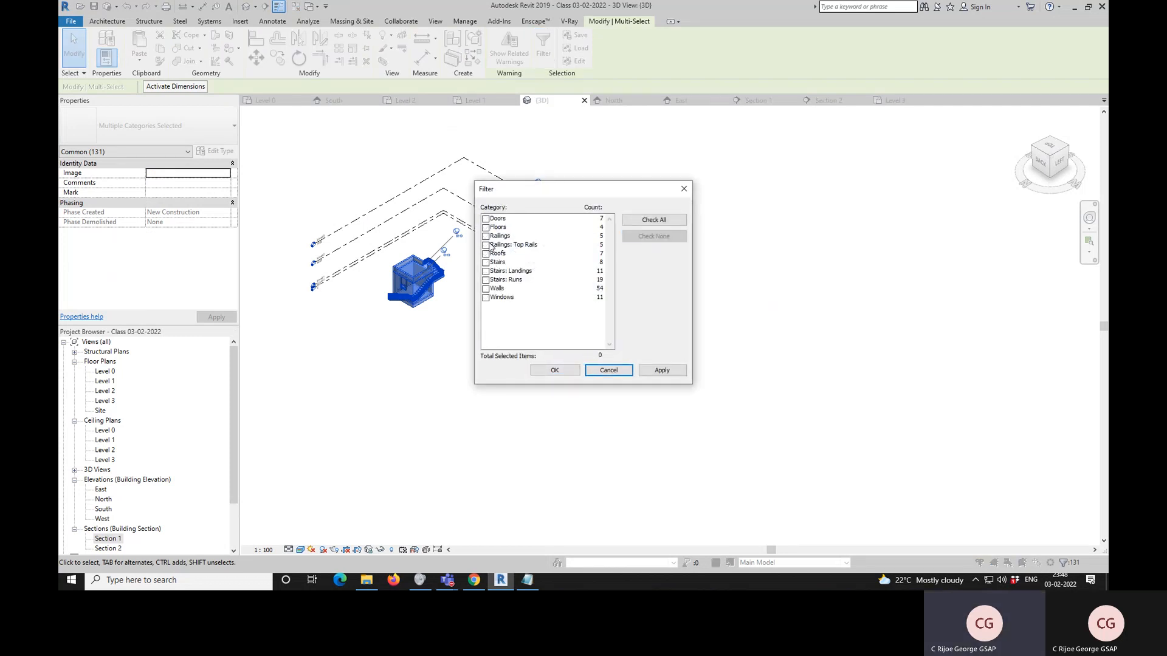
left_click(486, 220)
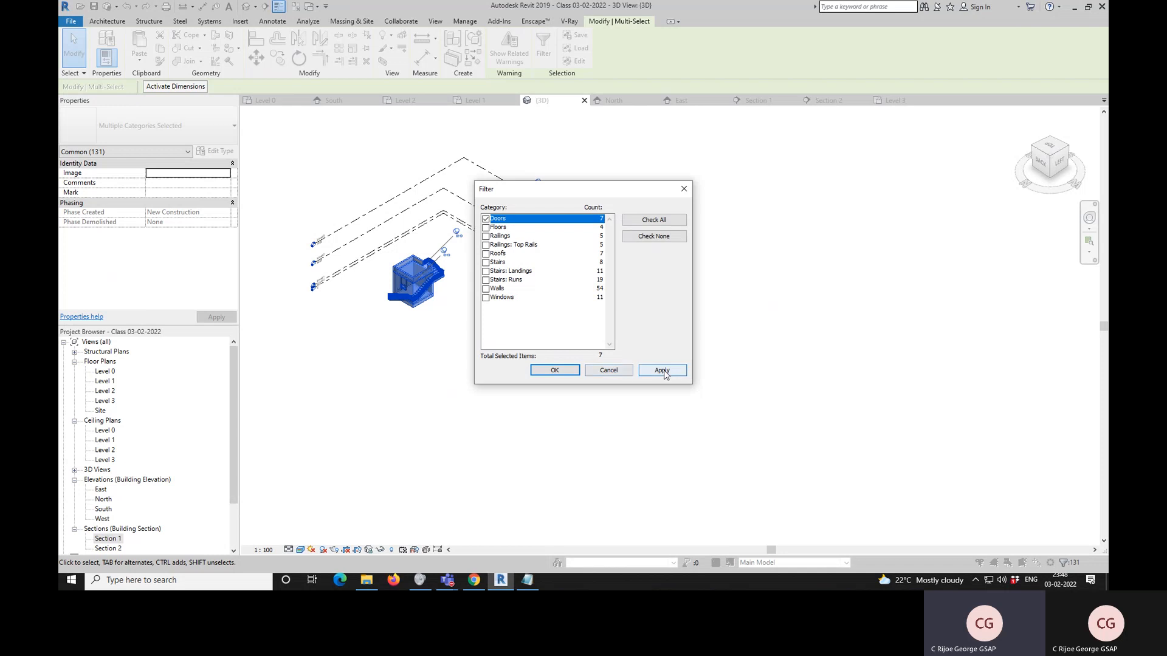
left_click(664, 371)
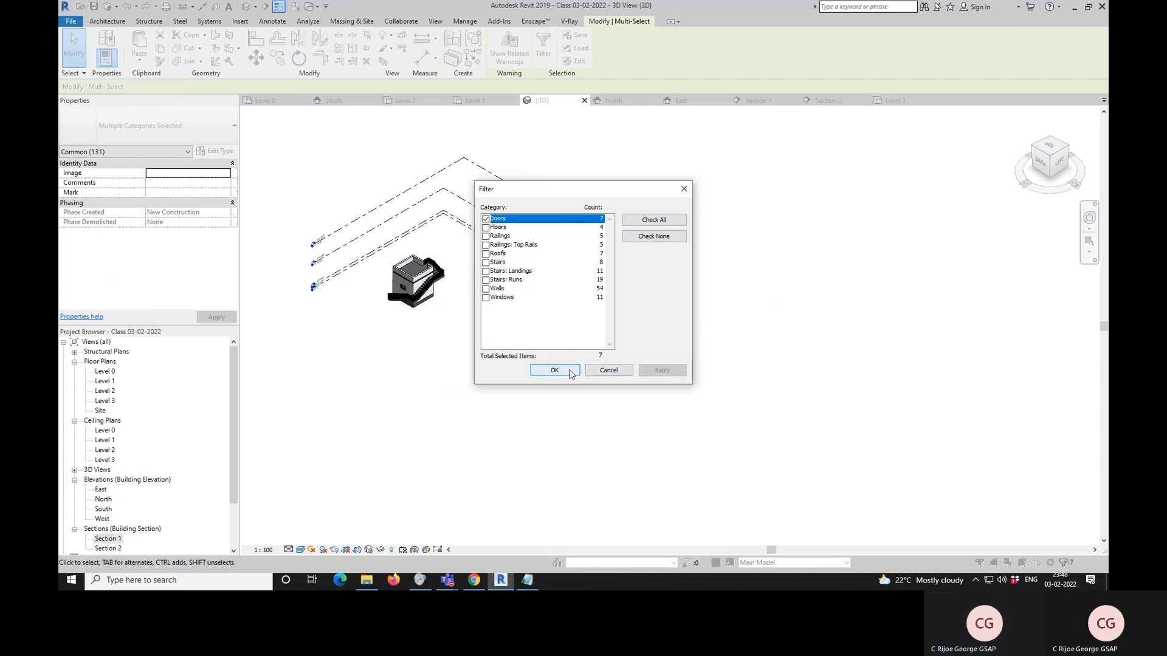
left_click(568, 371)
- Change all the selected M_Single-Flush doors to the 0915 x 2134mm type and clear the selection
scroll(557, 268, "up", 3)
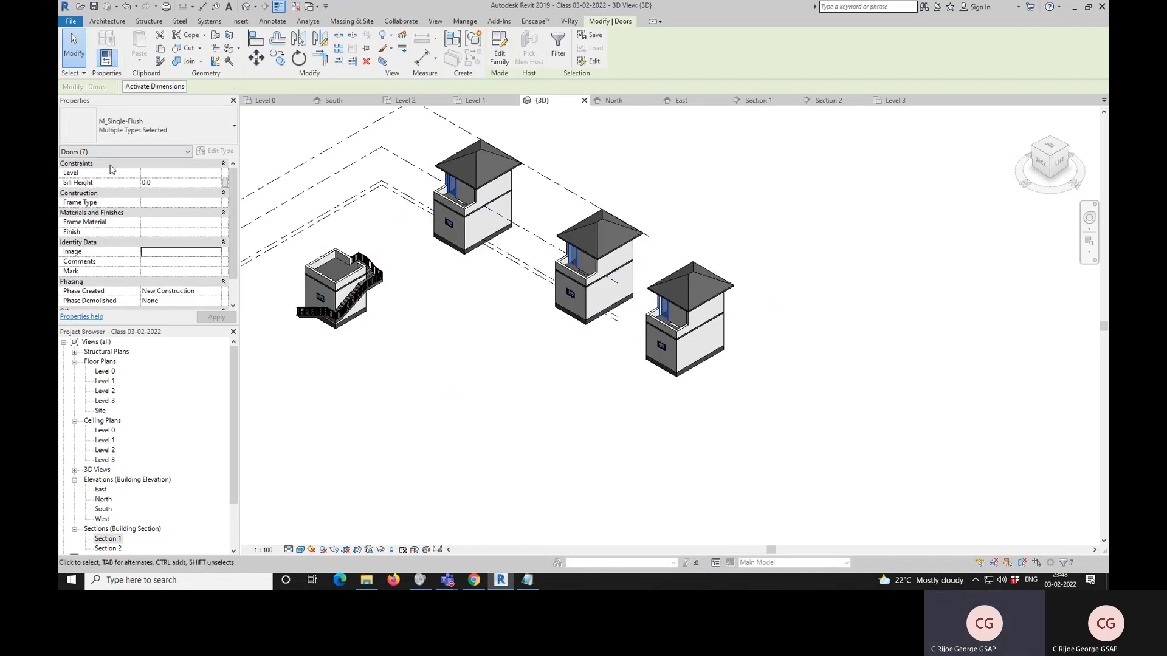
left_click(145, 128)
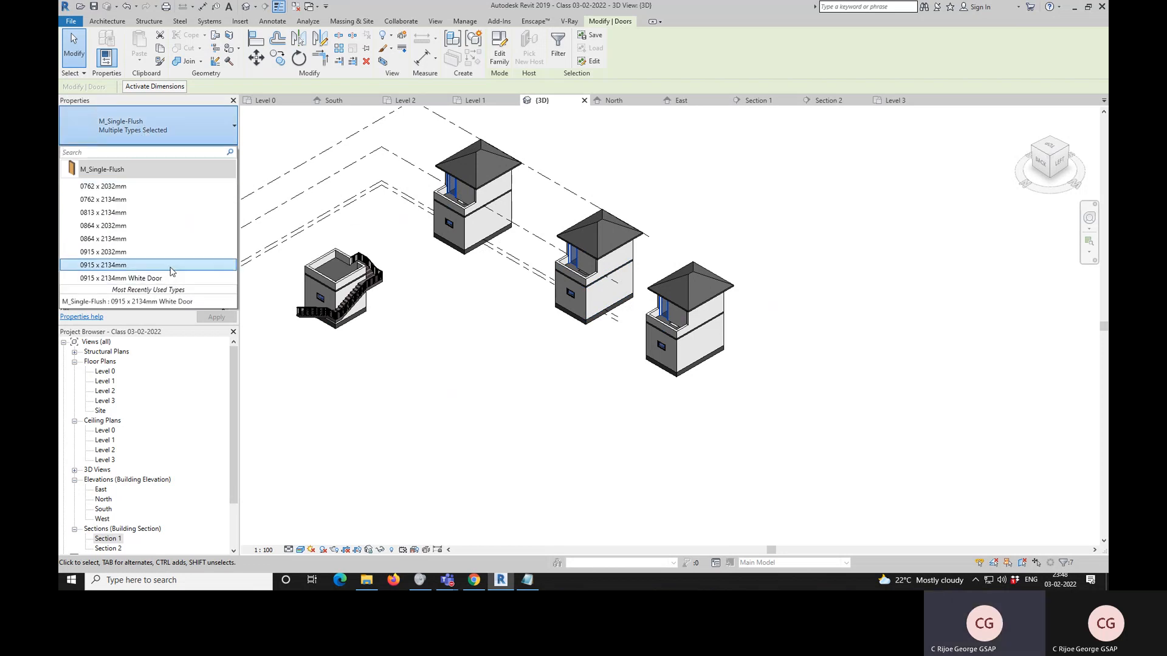
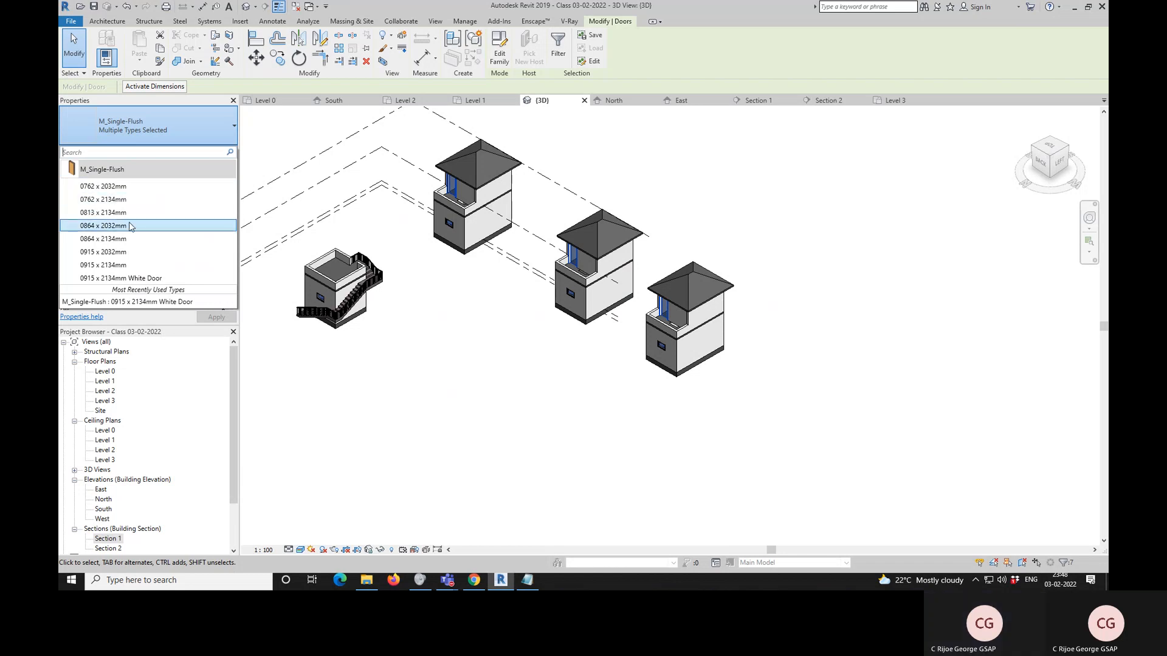
left_click(129, 267)
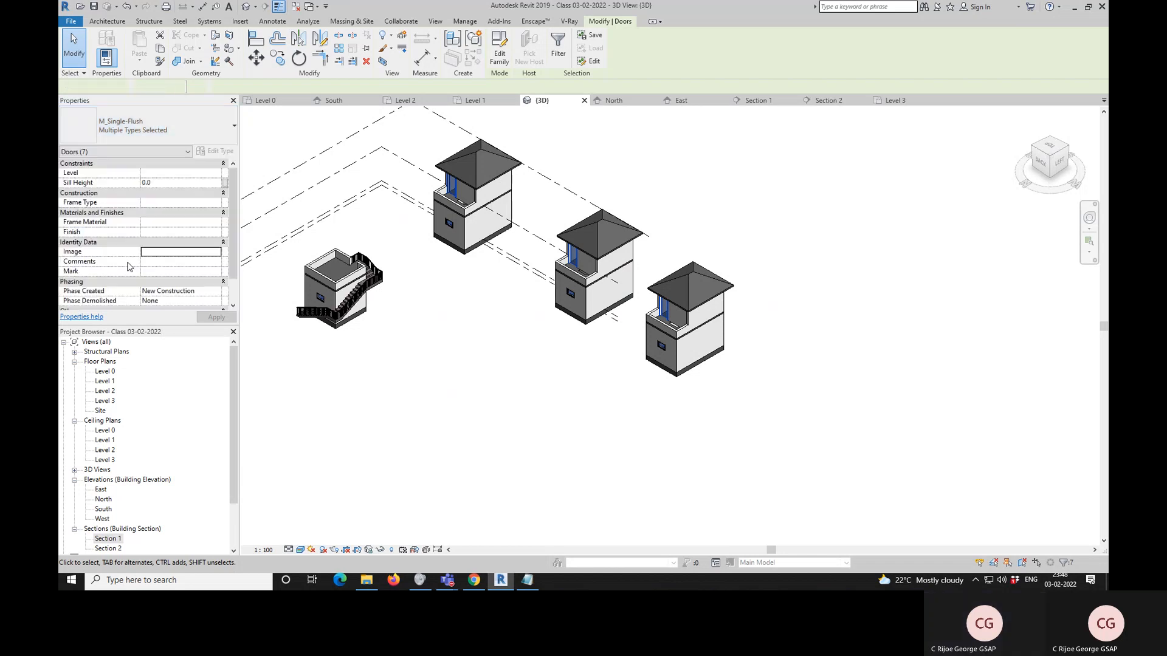
key("Escape")
- Examine the balcony doors, small windows and walls of the houses from the balcony side
scroll(580, 248, "up", 4)
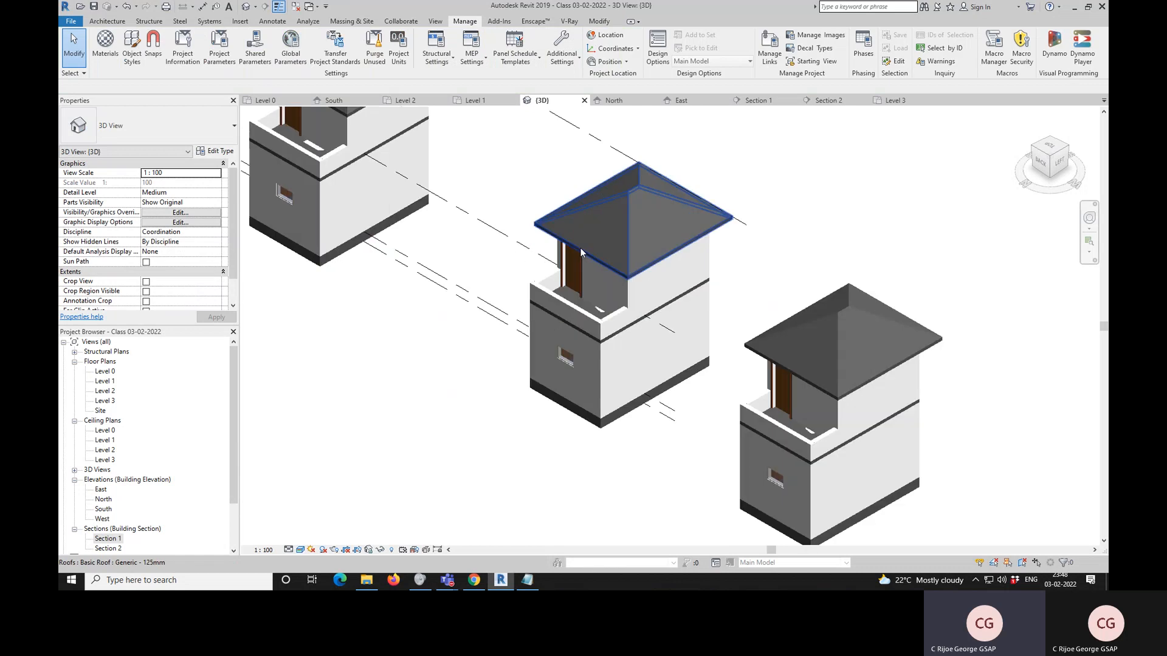
scroll(581, 248, "up", 3)
scroll(571, 304, "down", 4)
scroll(732, 385, "up", 4)
scroll(731, 369, "down", 5)
scroll(538, 286, "down", 2)
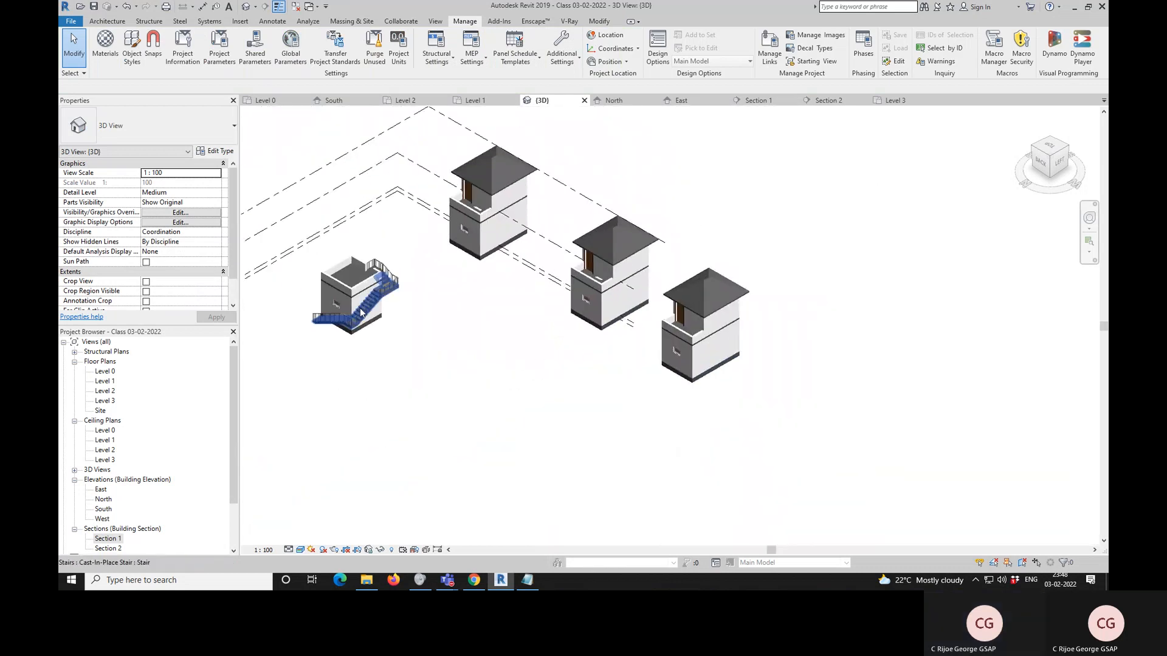
scroll(361, 313, "up", 3)
scroll(802, 310, "up", 5)
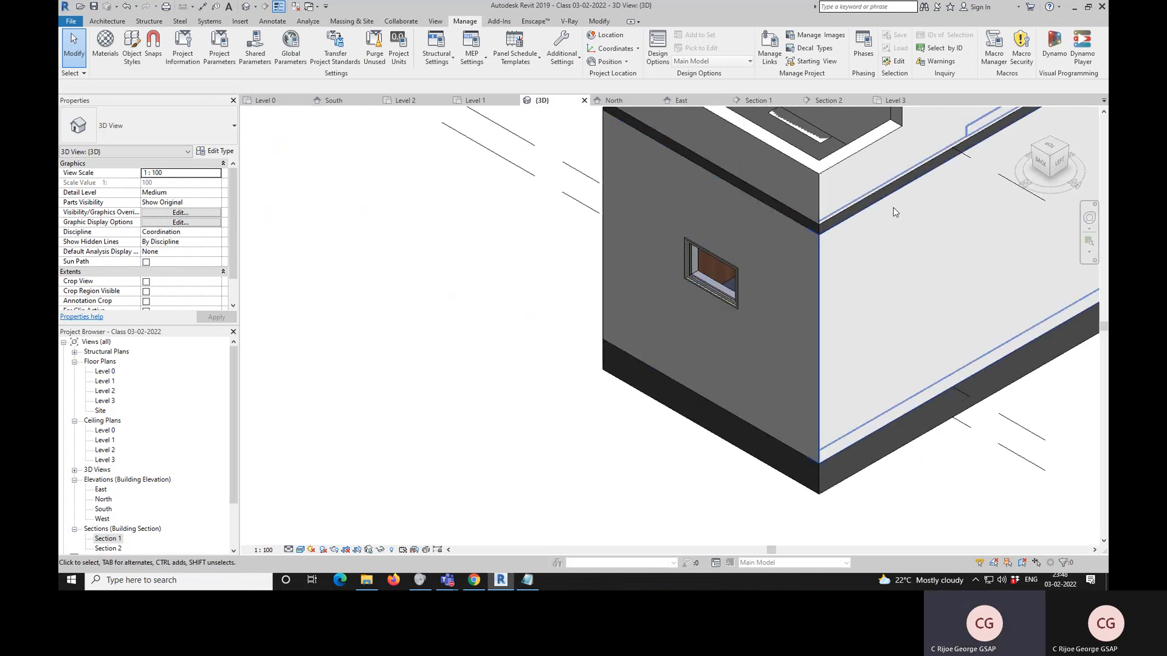
- Turn the 3D view to the front-left corner and examine the walls and windows of all four buildings
left_click(1071, 151)
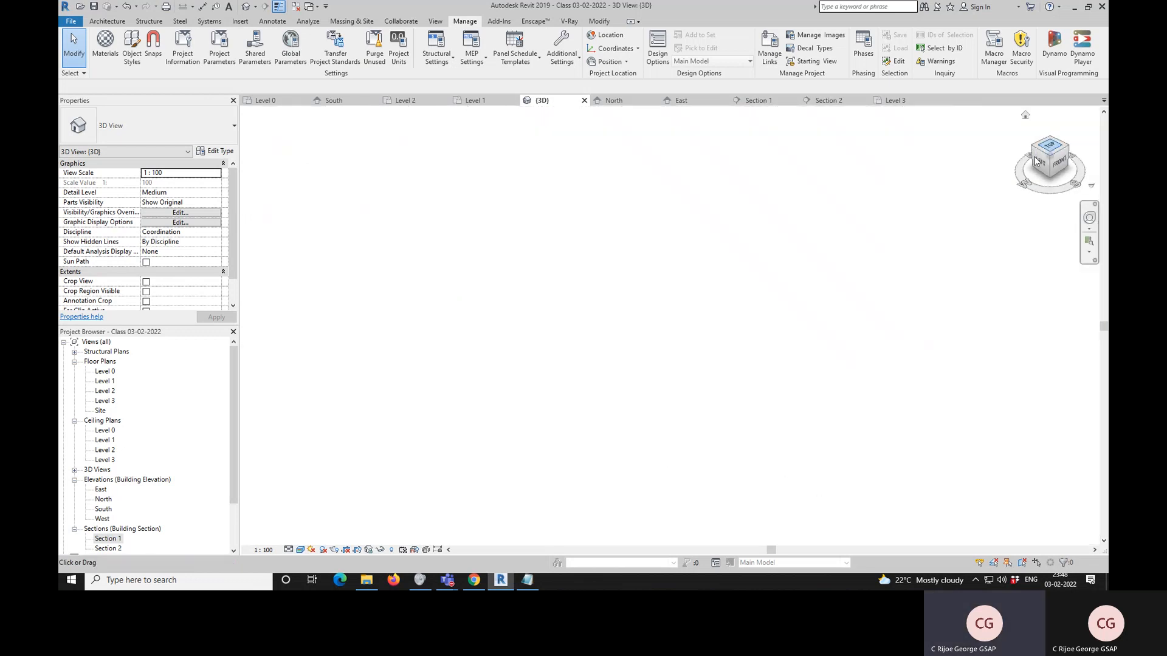
scroll(705, 405, "up", 3)
scroll(705, 406, "up", 2)
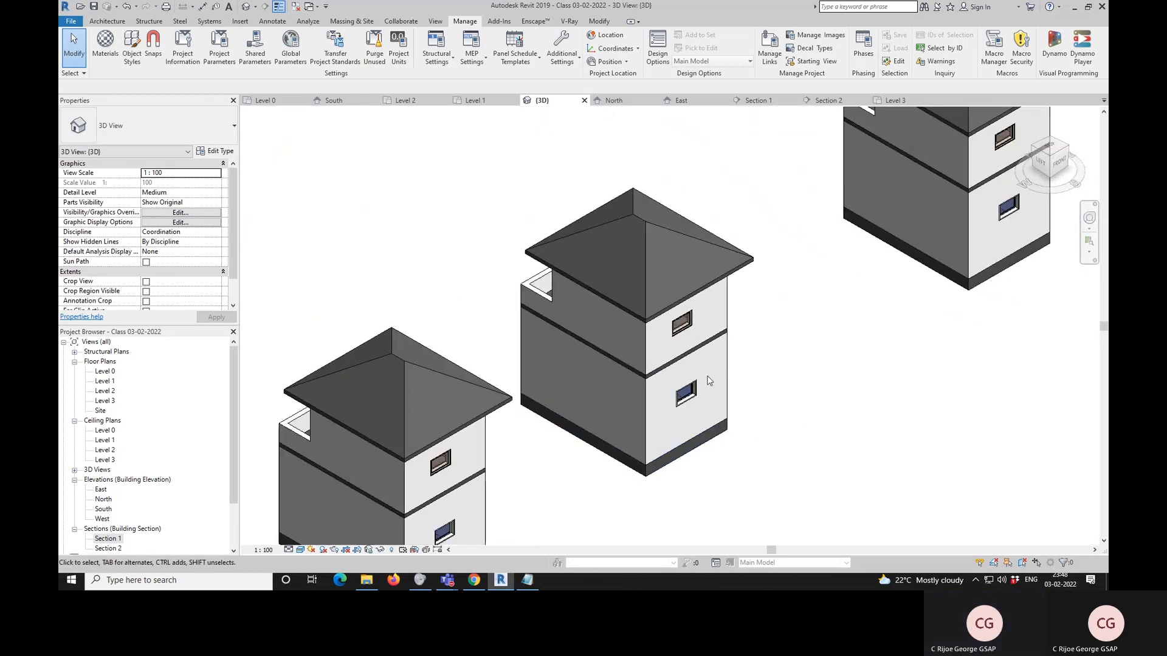
scroll(781, 334, "down", 4)
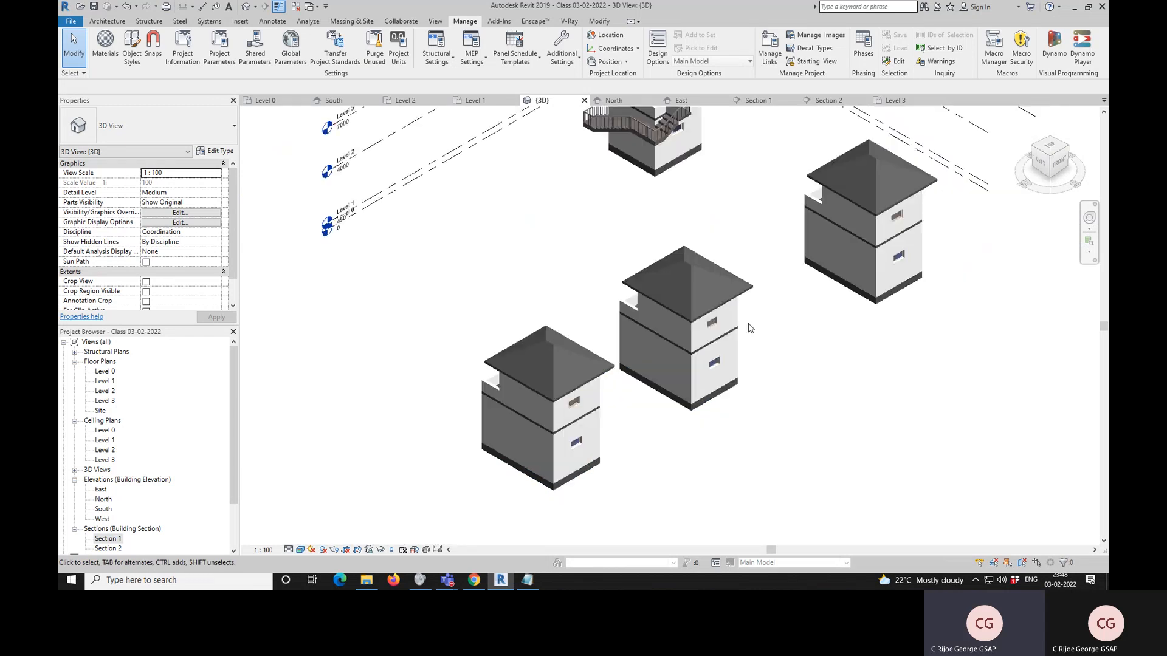
scroll(637, 194, "up", 3)
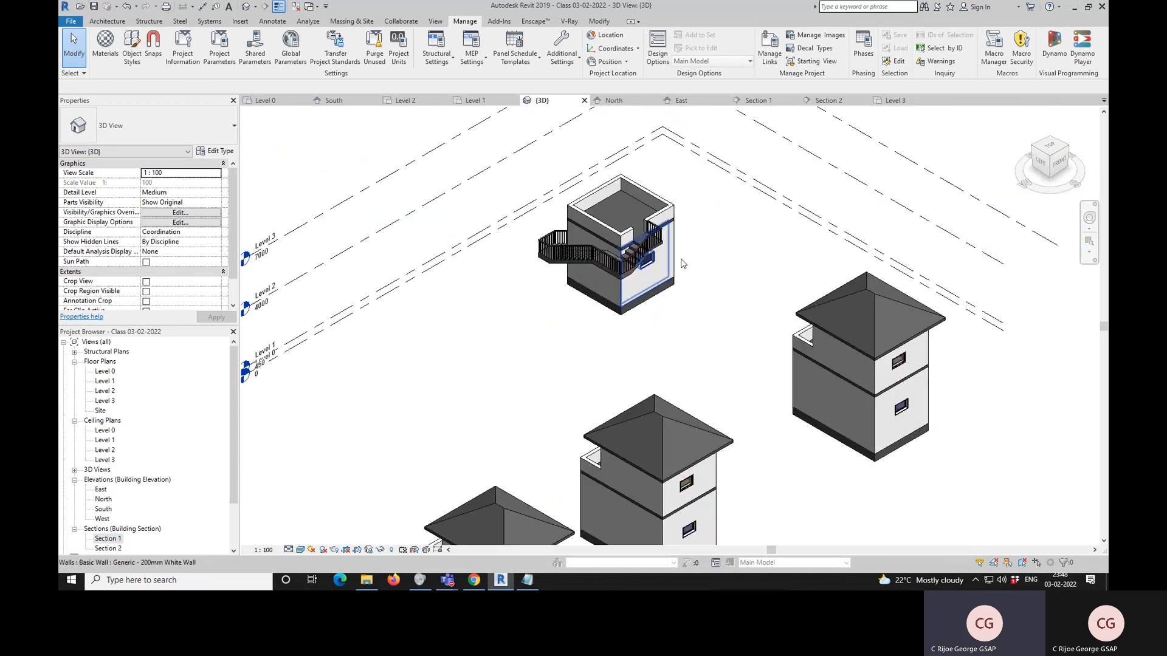
scroll(521, 340, "down", 2)
scroll(525, 425, "up", 2)
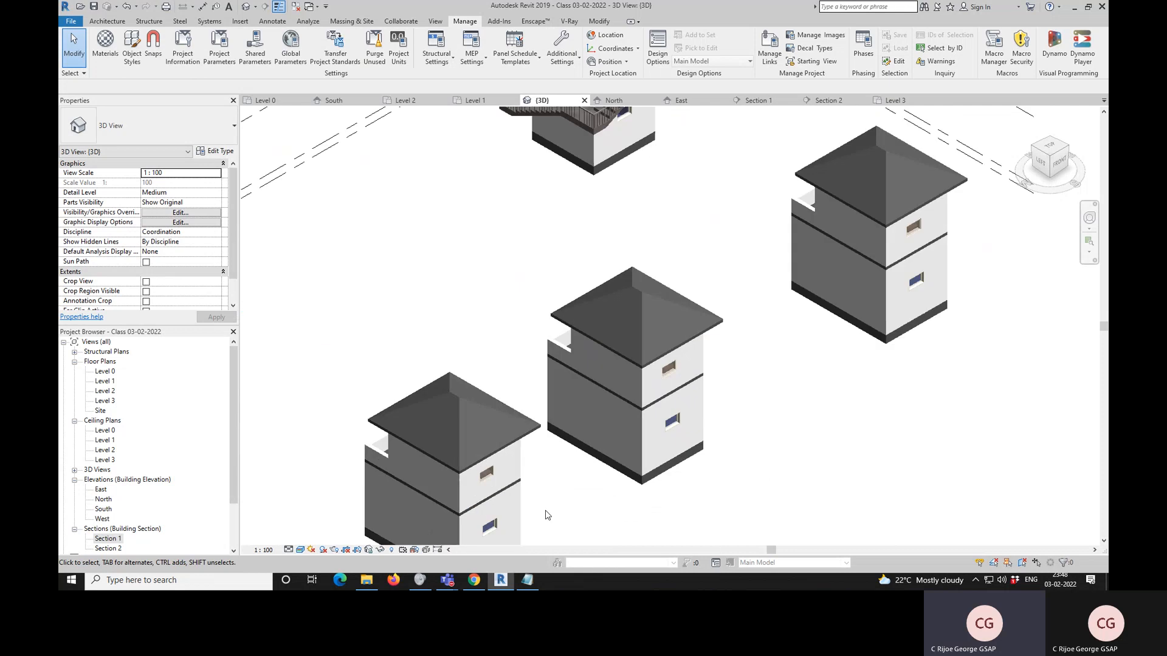
scroll(579, 314, "down", 3)
scroll(577, 330, "up", 1)
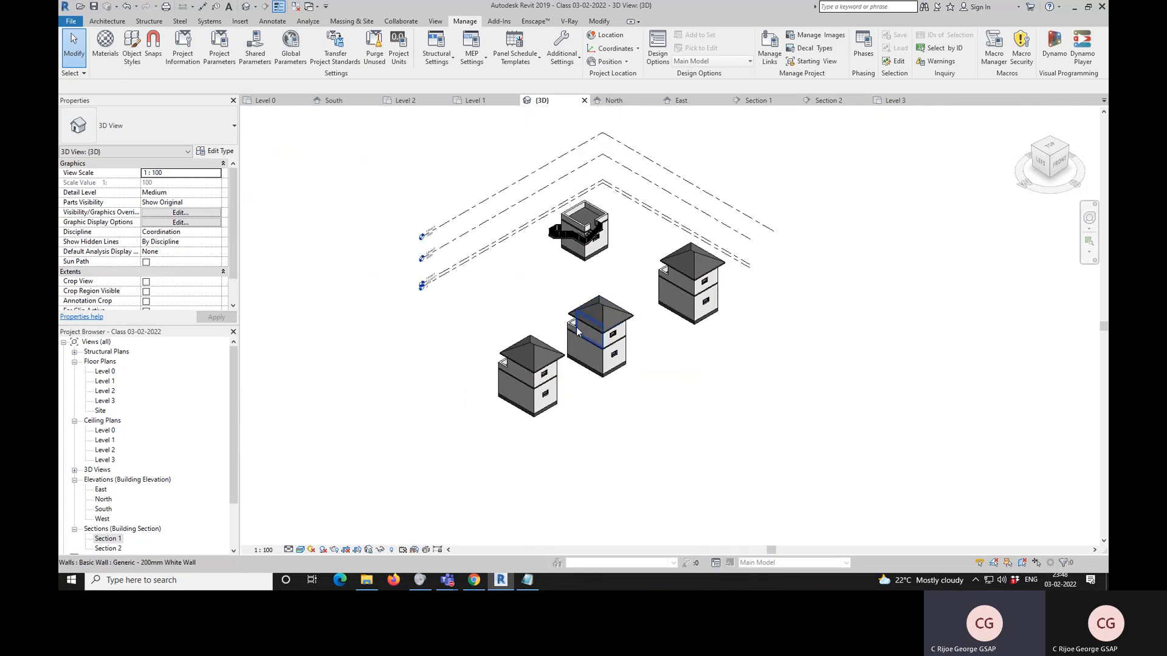
- Select the three hipped roofs together and open the layer structure of their Generic - 125mm type for editing
left_click(608, 329)
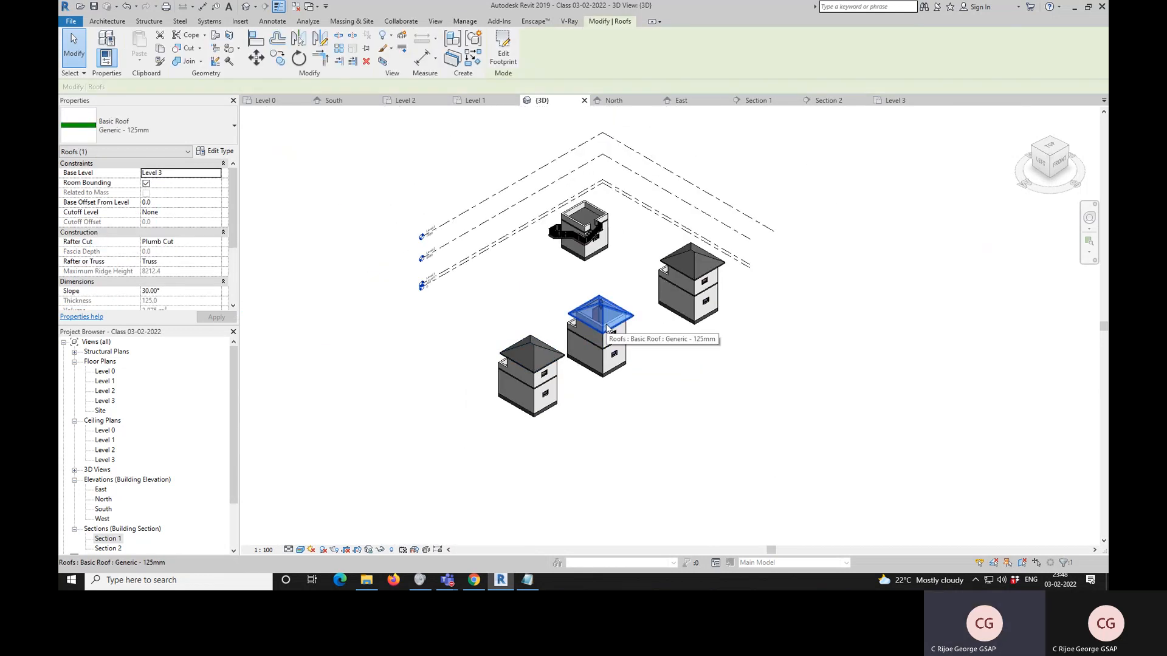
left_click(708, 273, "ctrl")
left_click(530, 352, "ctrl")
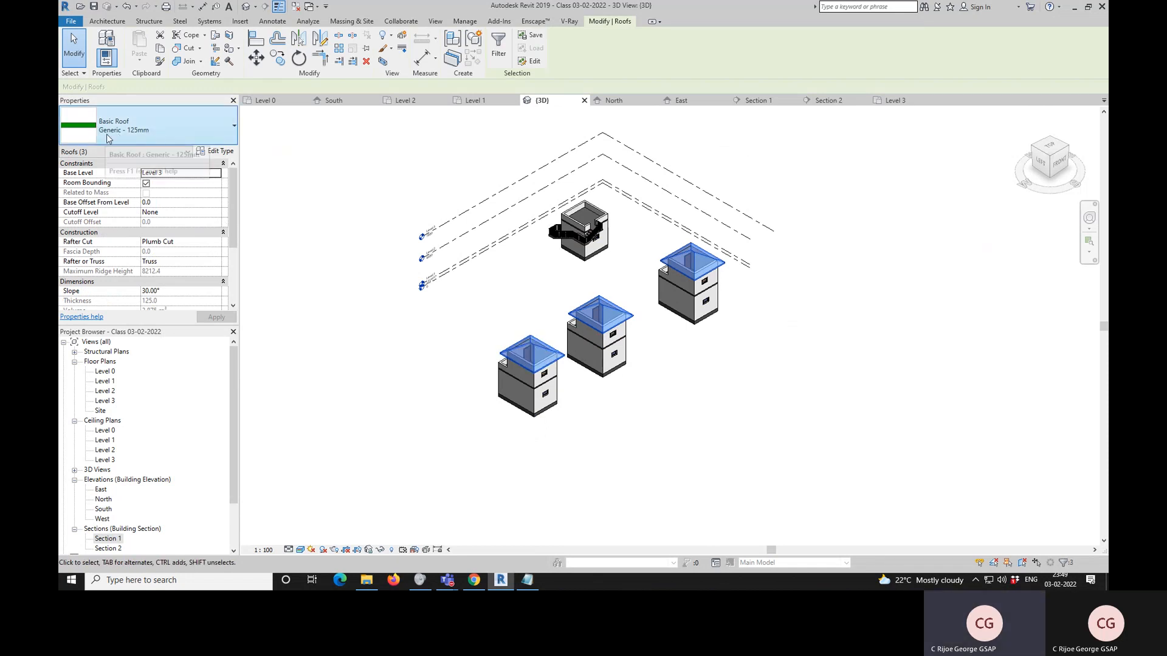
left_click(228, 151)
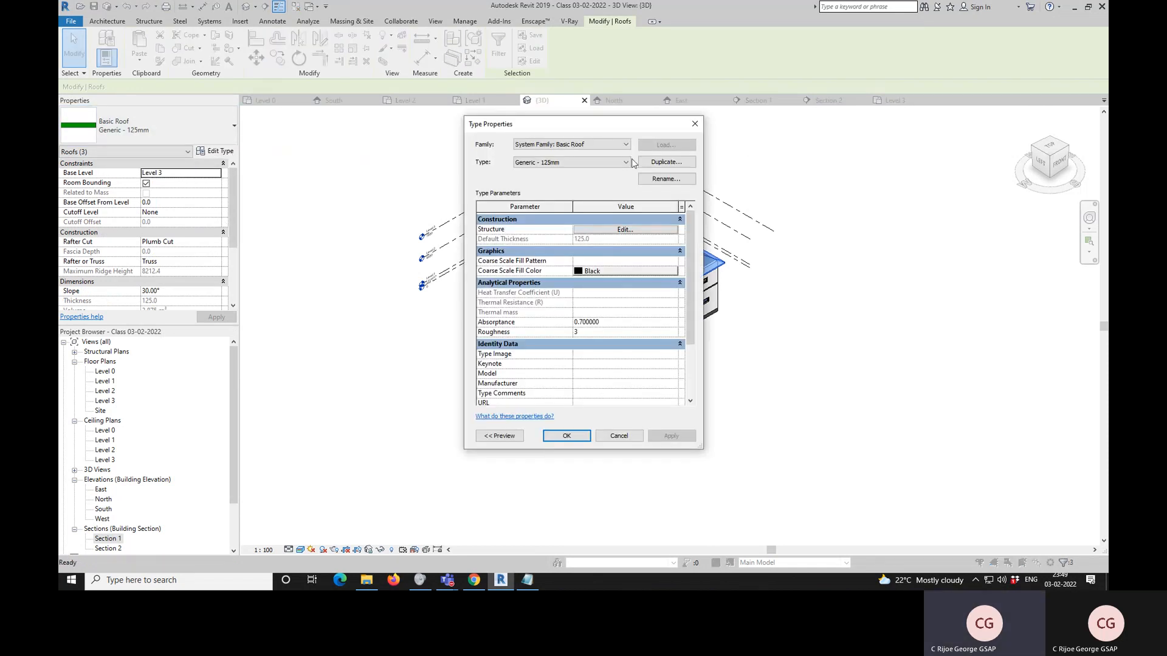
left_click(632, 236)
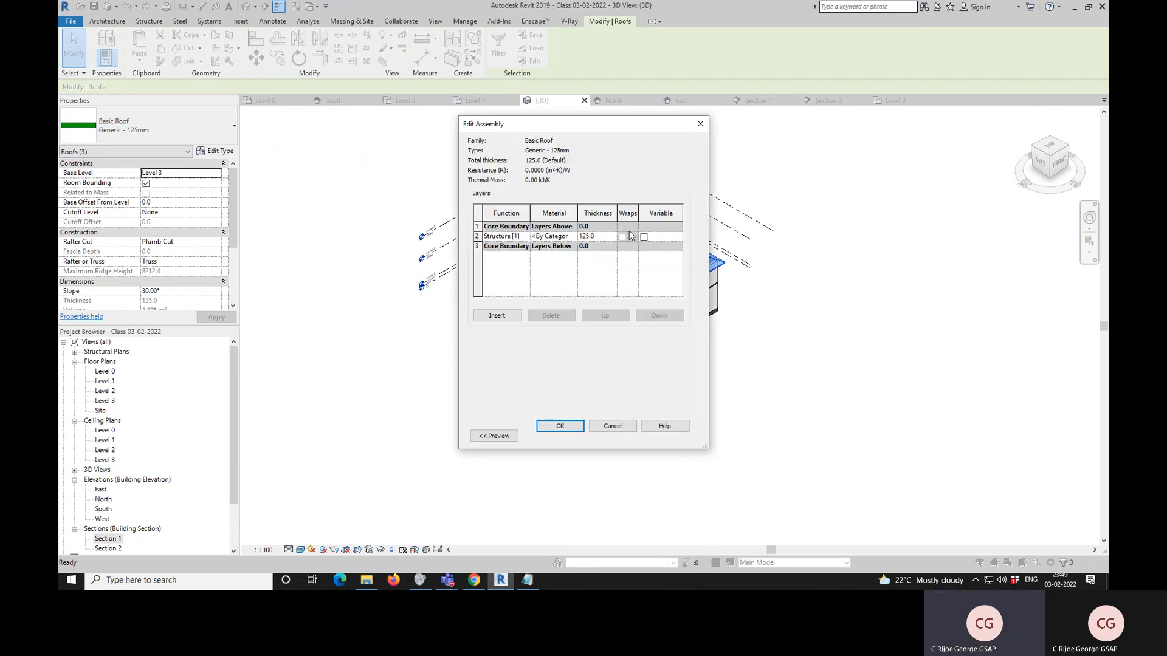
- Assign the Roofing, Tile material to the roof type's structure layer and apply the type changes
left_click(573, 237)
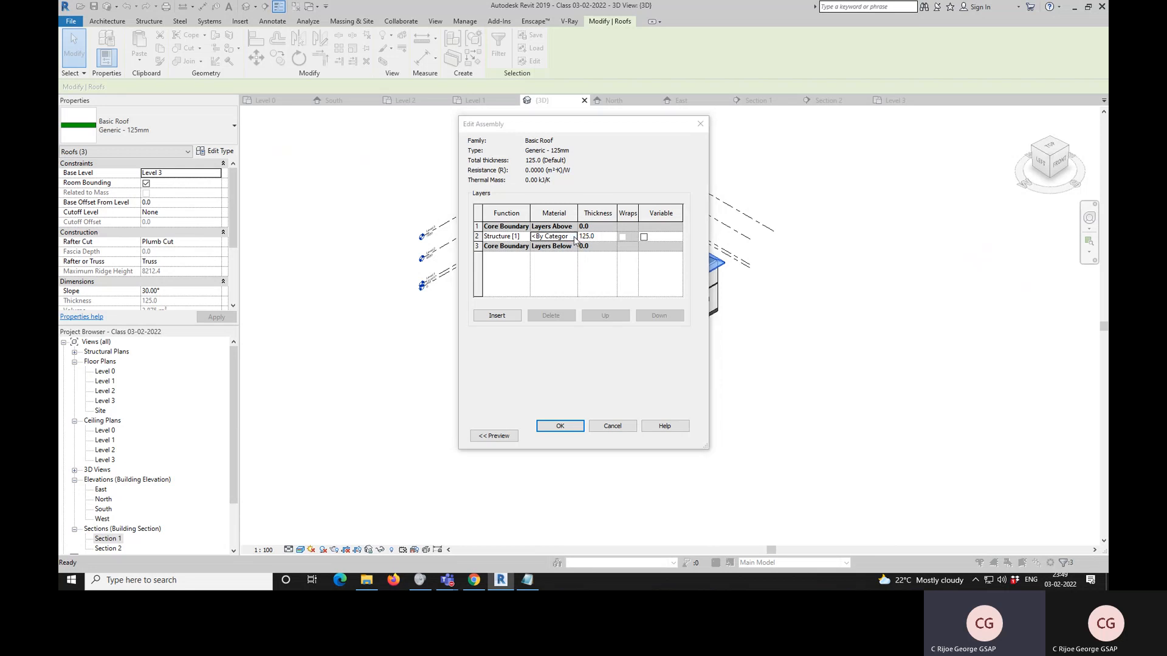
scroll(714, 189, "up", 1)
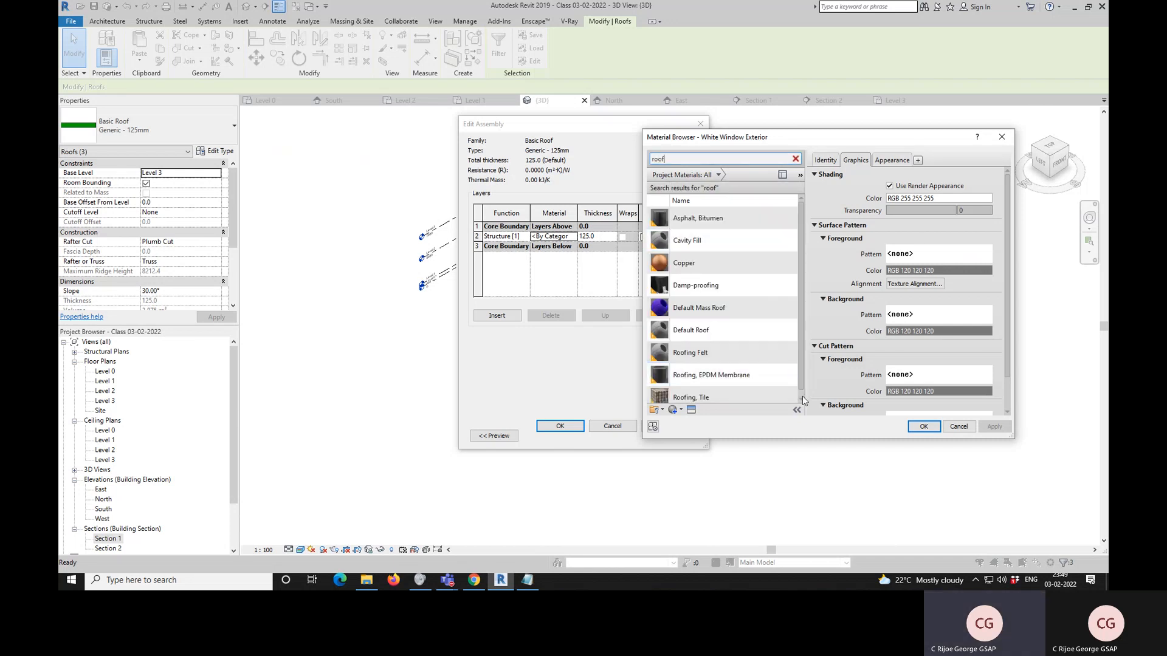
scroll(799, 389, "down", 1)
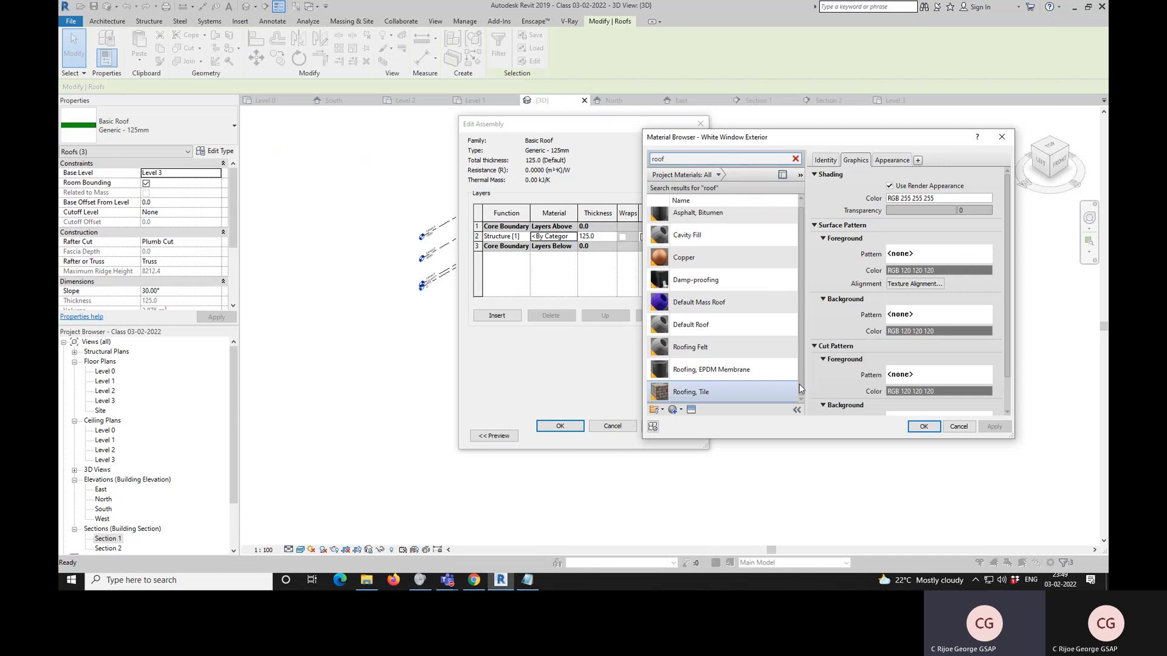
left_click(703, 394)
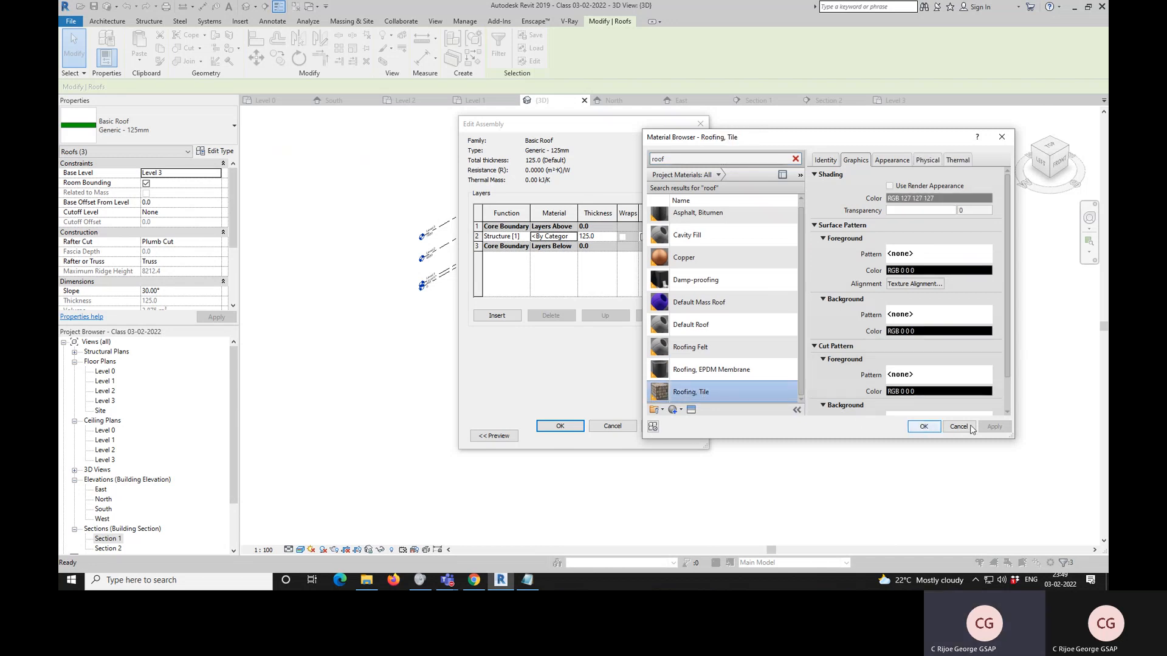
left_click(923, 427)
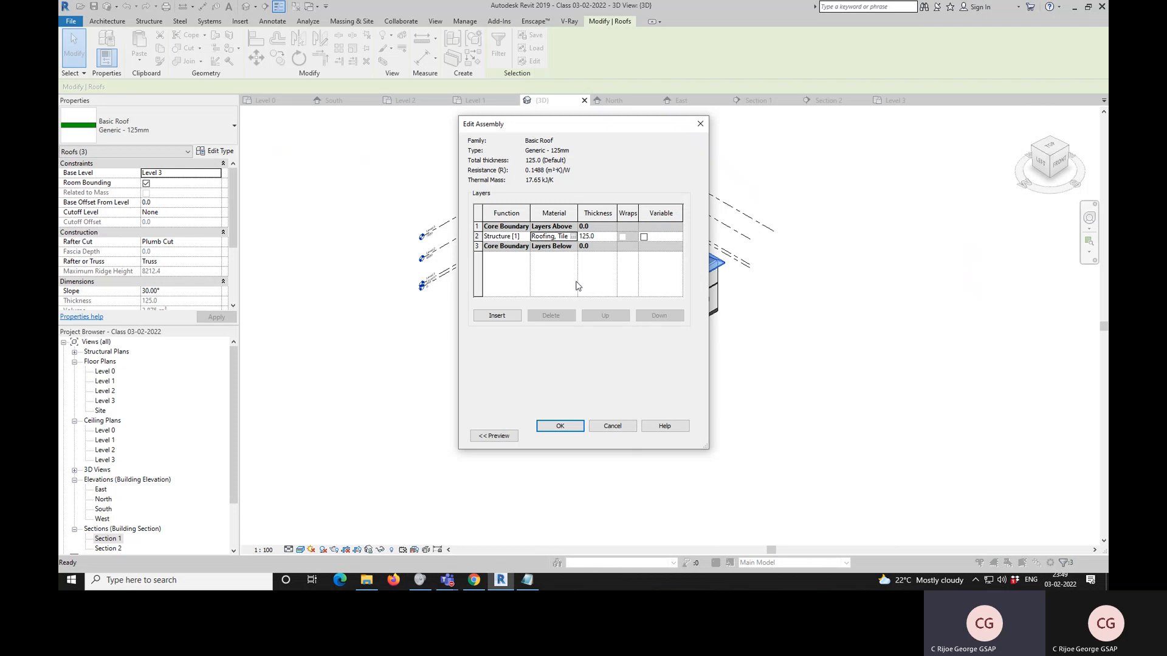
left_click(602, 427)
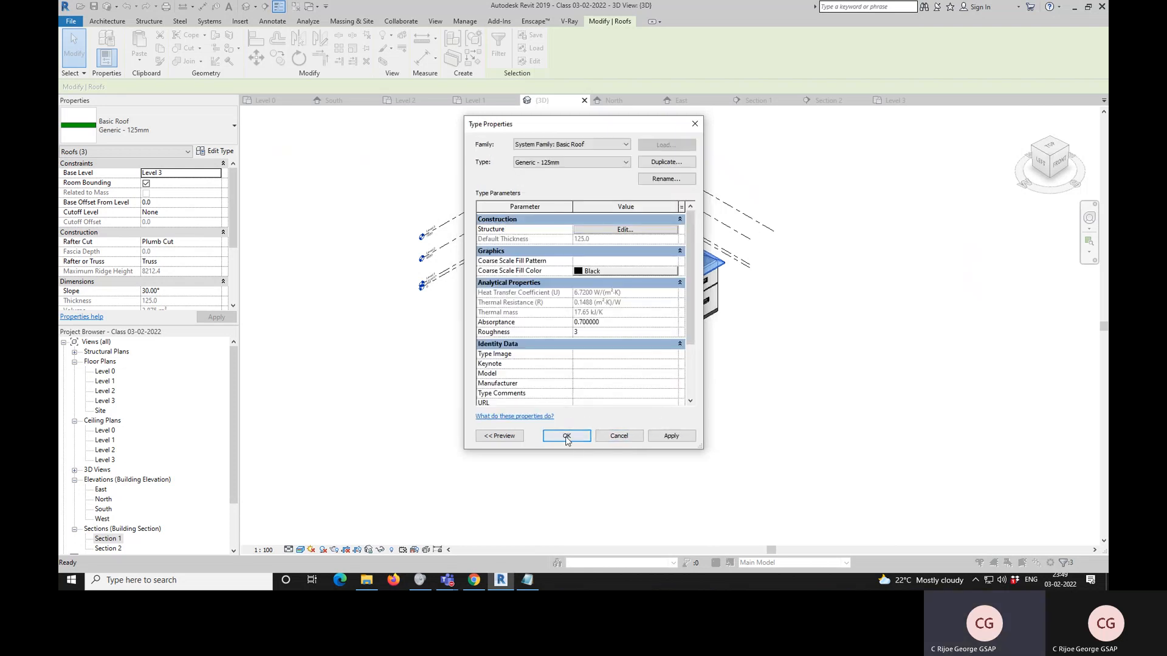
left_click(566, 437)
left_click(679, 435)
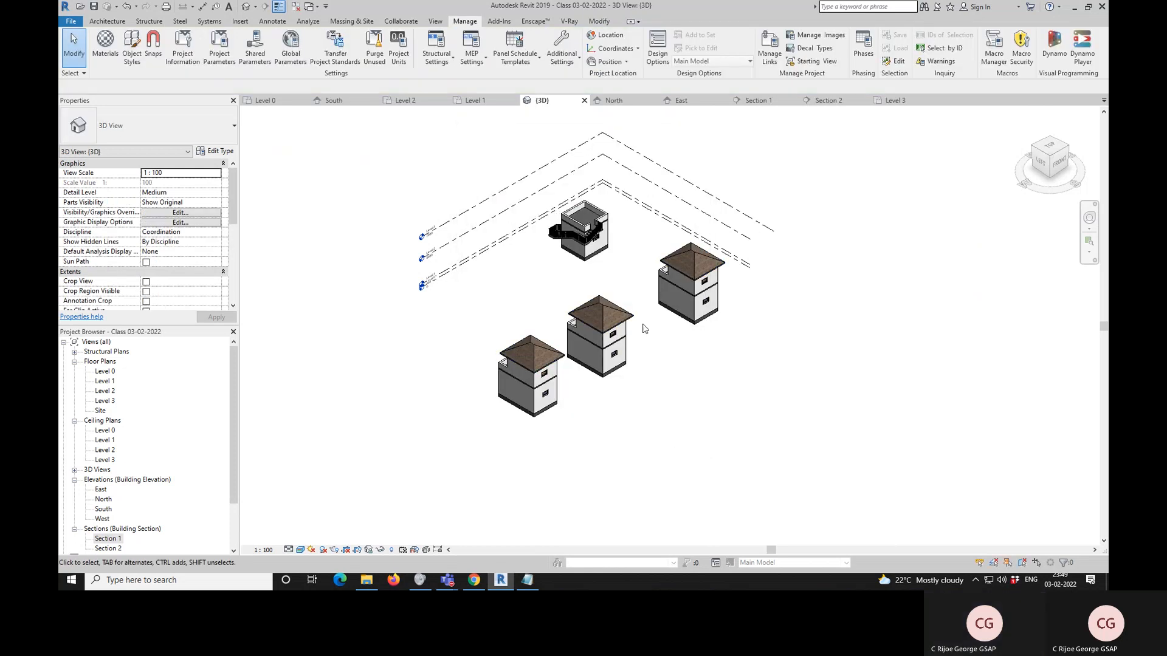
- Examine the roof tile texture on the houses from the front-left corner and from the balcony side
scroll(644, 328, "up", 10)
scroll(610, 385, "down", 10)
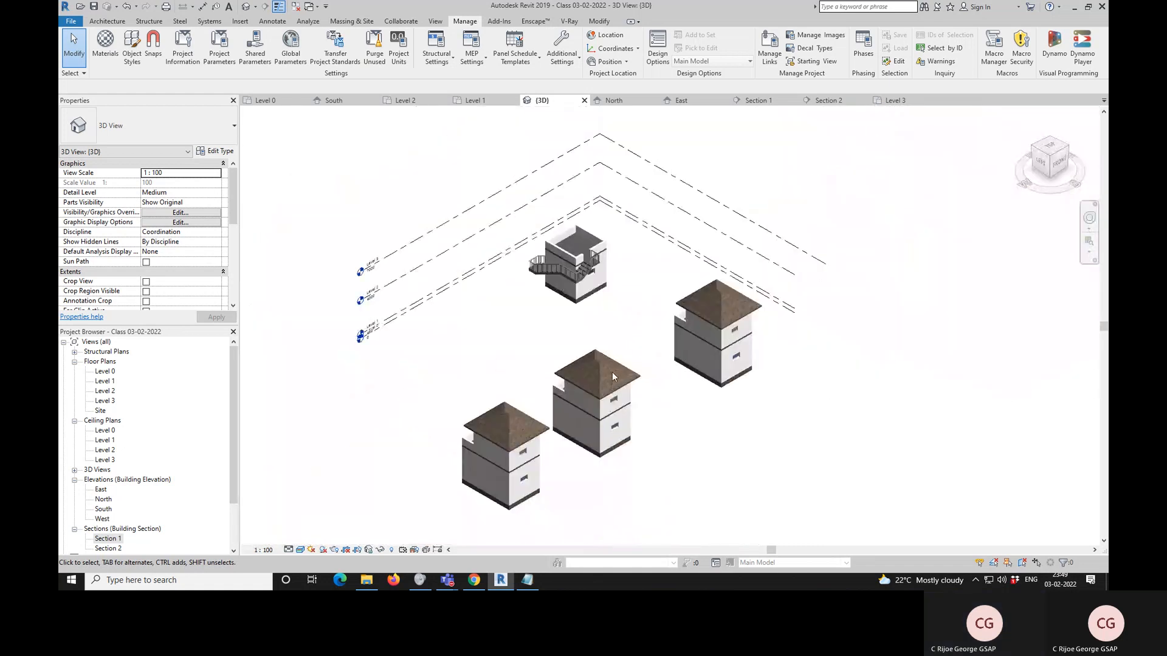
scroll(502, 425, "up", 5)
scroll(507, 439, "down", 4)
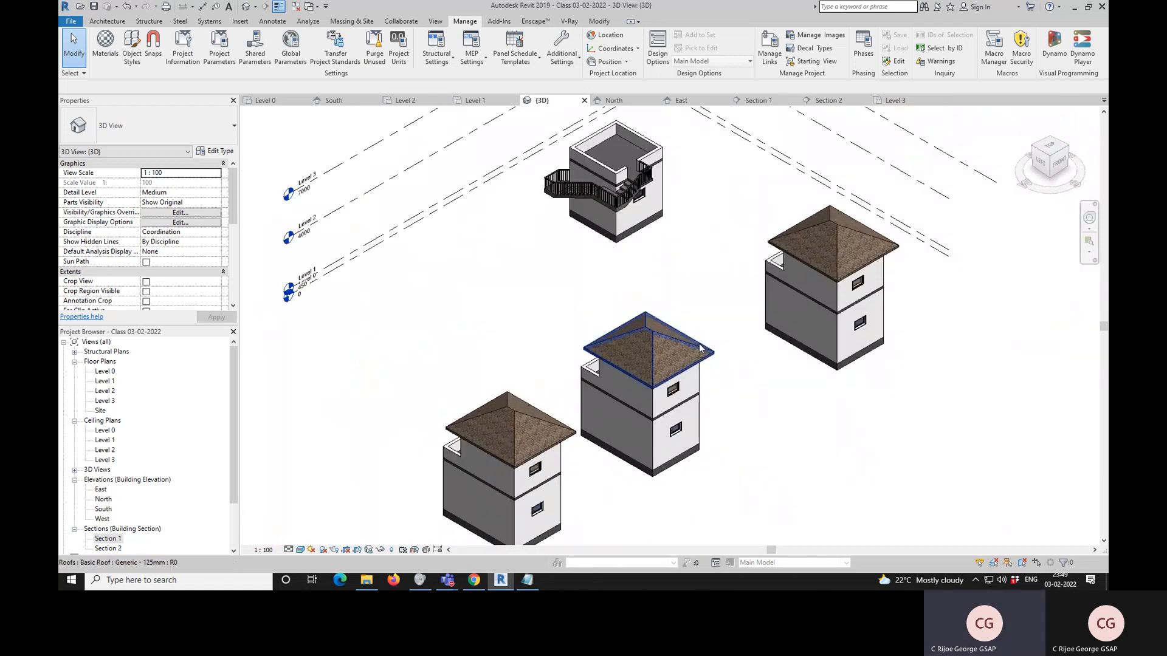
left_click(1033, 148)
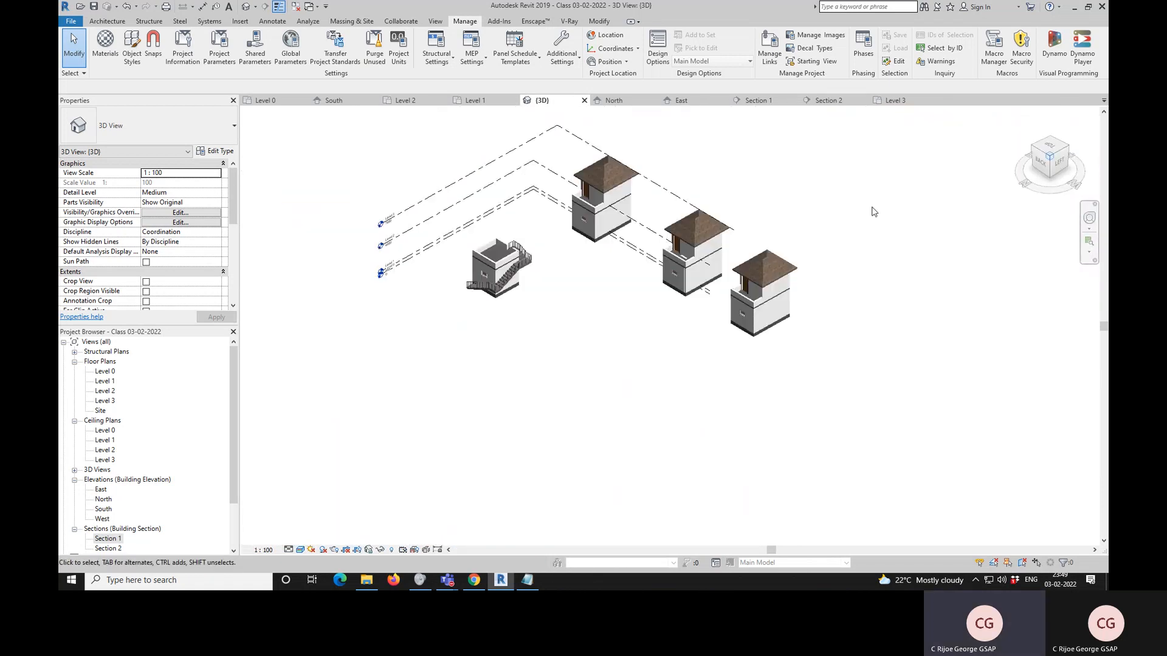
scroll(689, 183, "up", 5)
scroll(689, 184, "down", 5)
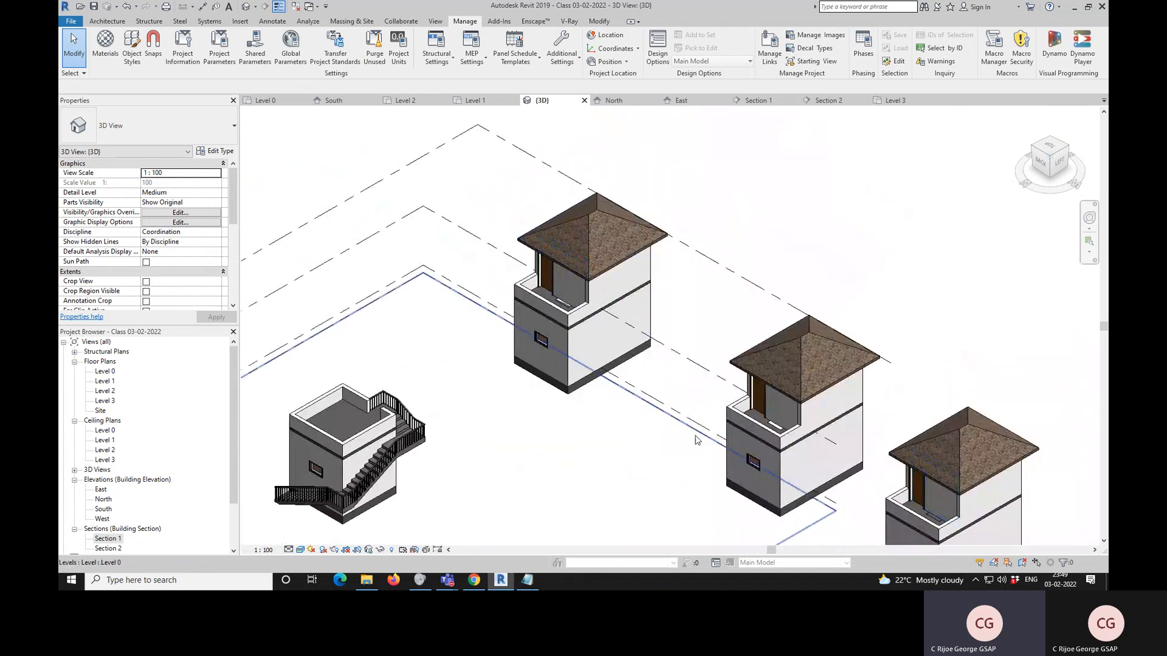
scroll(608, 371, "down", 3)
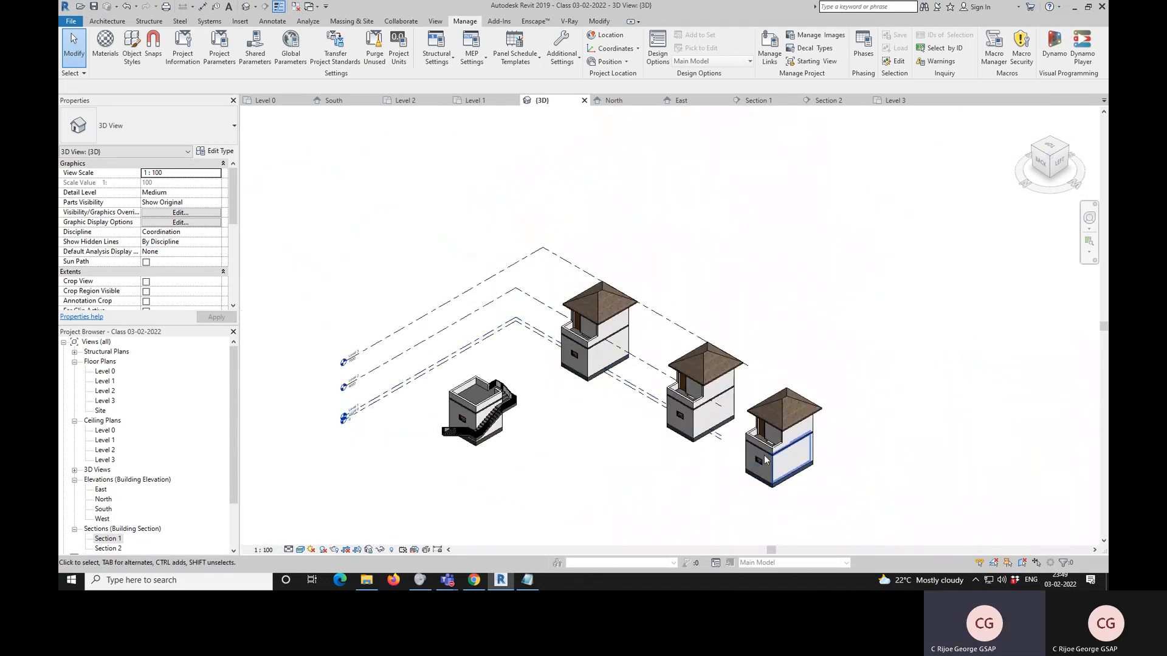
scroll(729, 444, "up", 3)
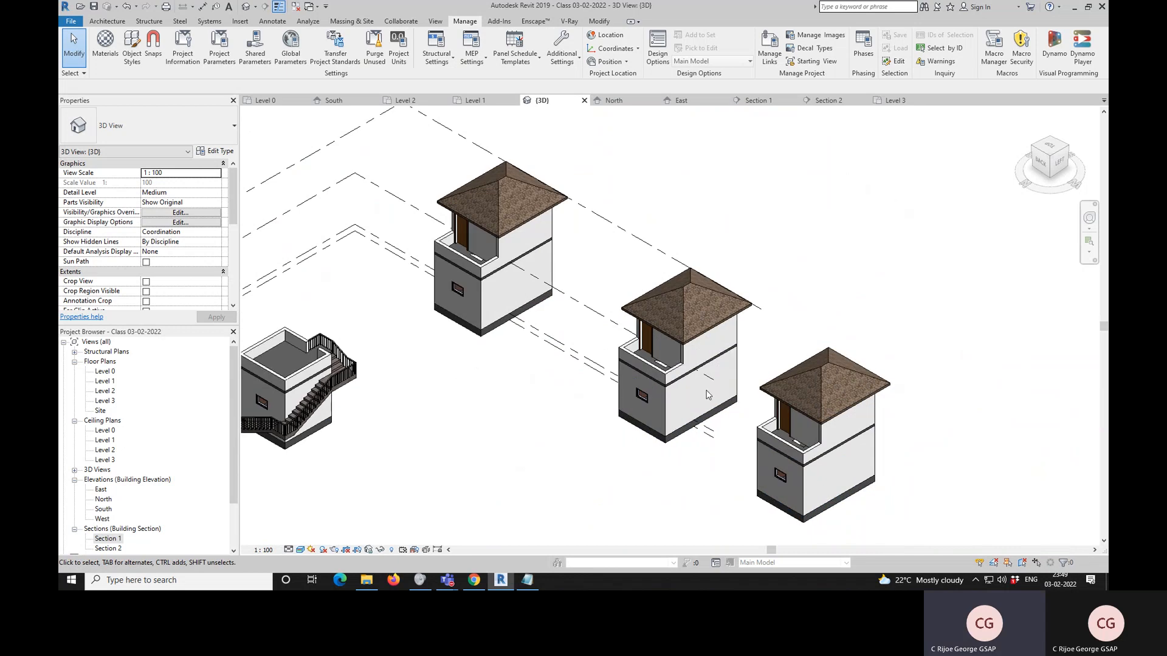
scroll(709, 395, "up", 3)
scroll(702, 395, "down", 3)
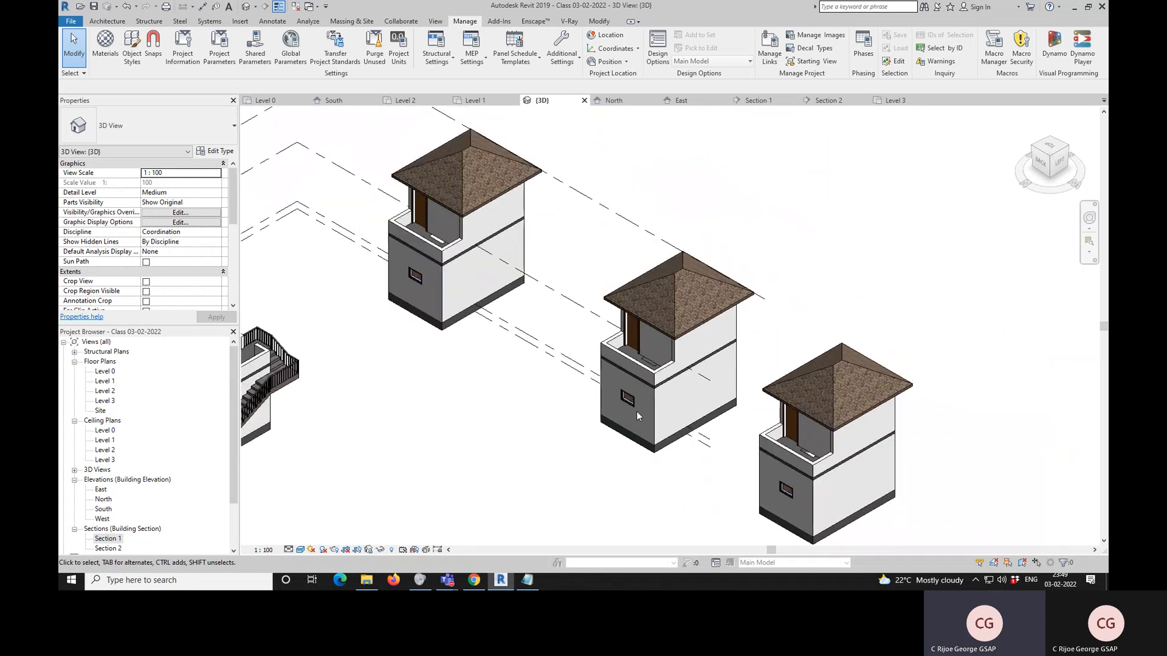
scroll(637, 411, "up", 3)
scroll(683, 393, "down", 2)
scroll(656, 358, "up", 1)
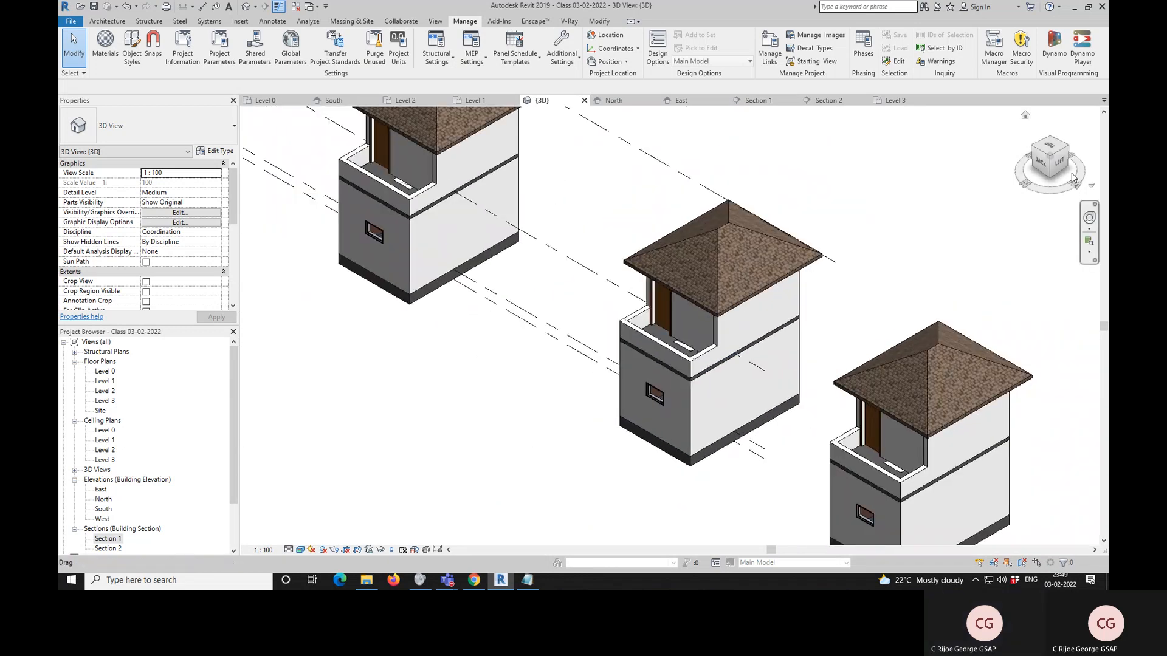
- Turn the 3D view to the entrance side and select the lower-storey wall containing the entrance door of one house
left_click(1058, 146)
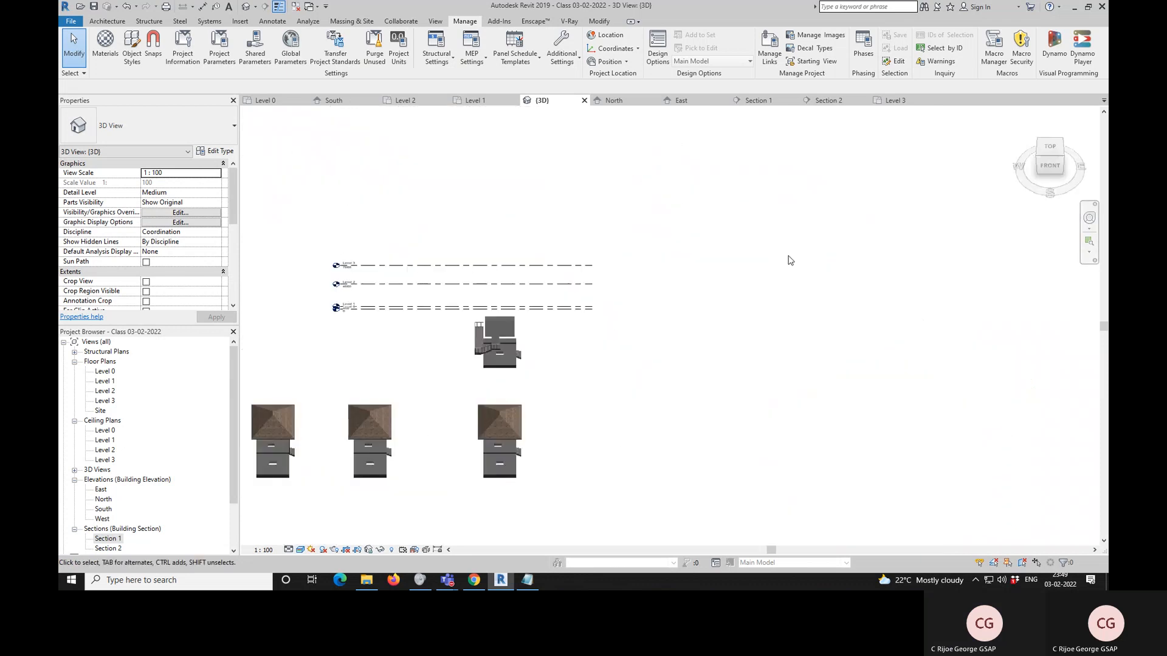
left_click(1061, 148)
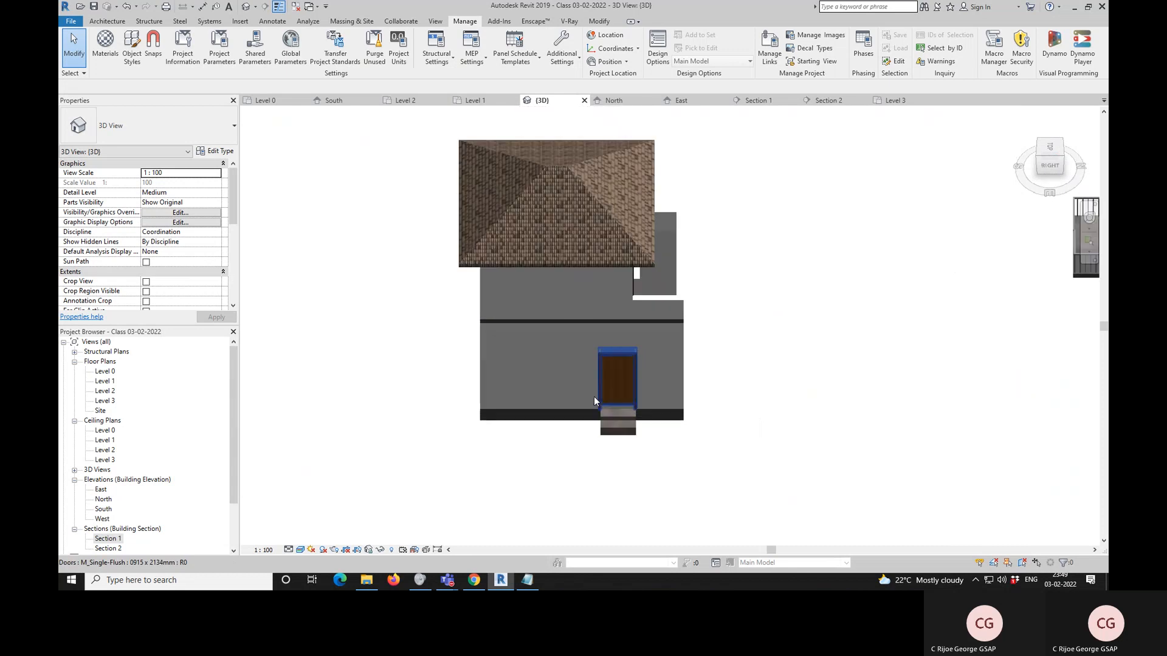
scroll(593, 397, "up", 2)
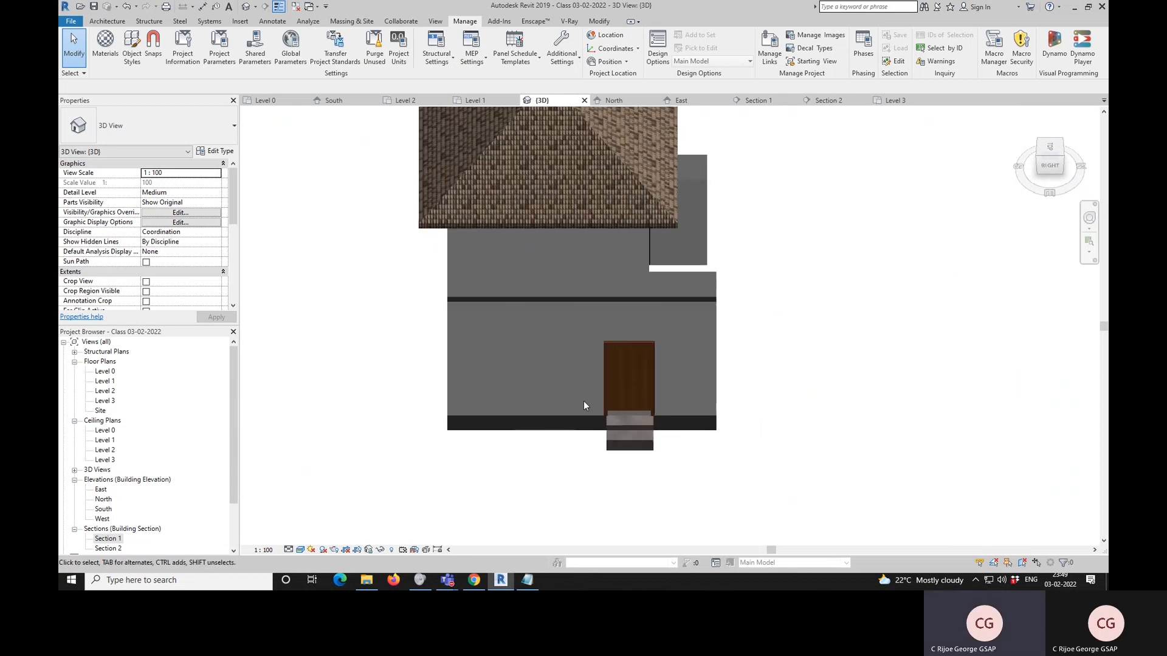
left_click(534, 304)
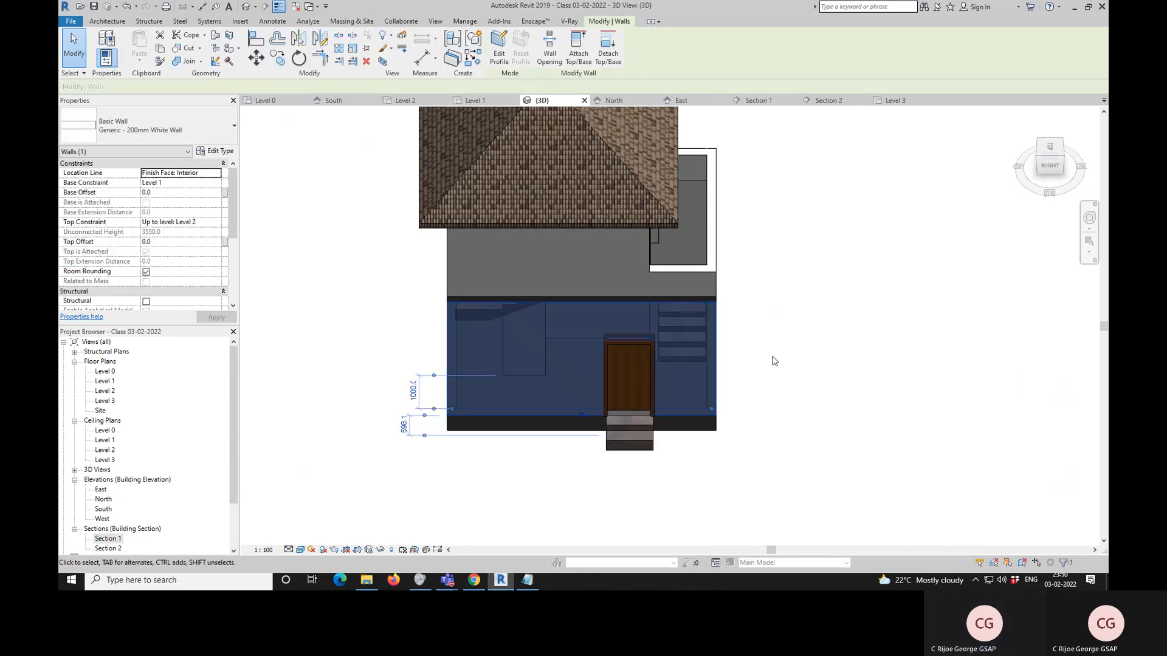
scroll(774, 361, "down", 2)
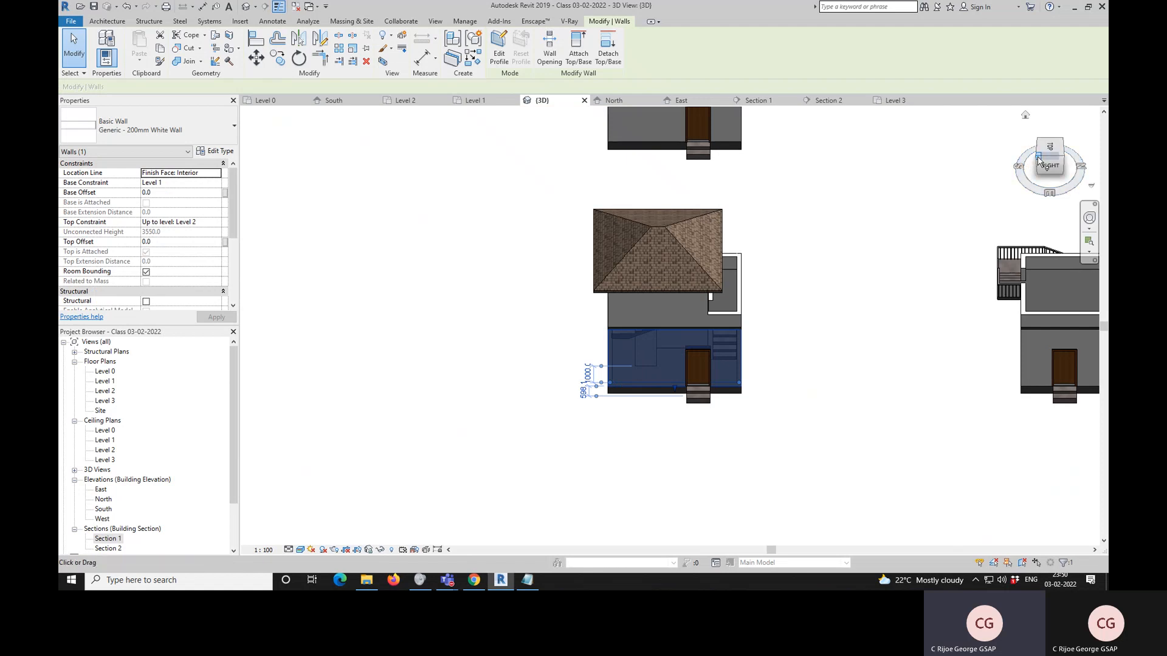
left_click(1038, 160)
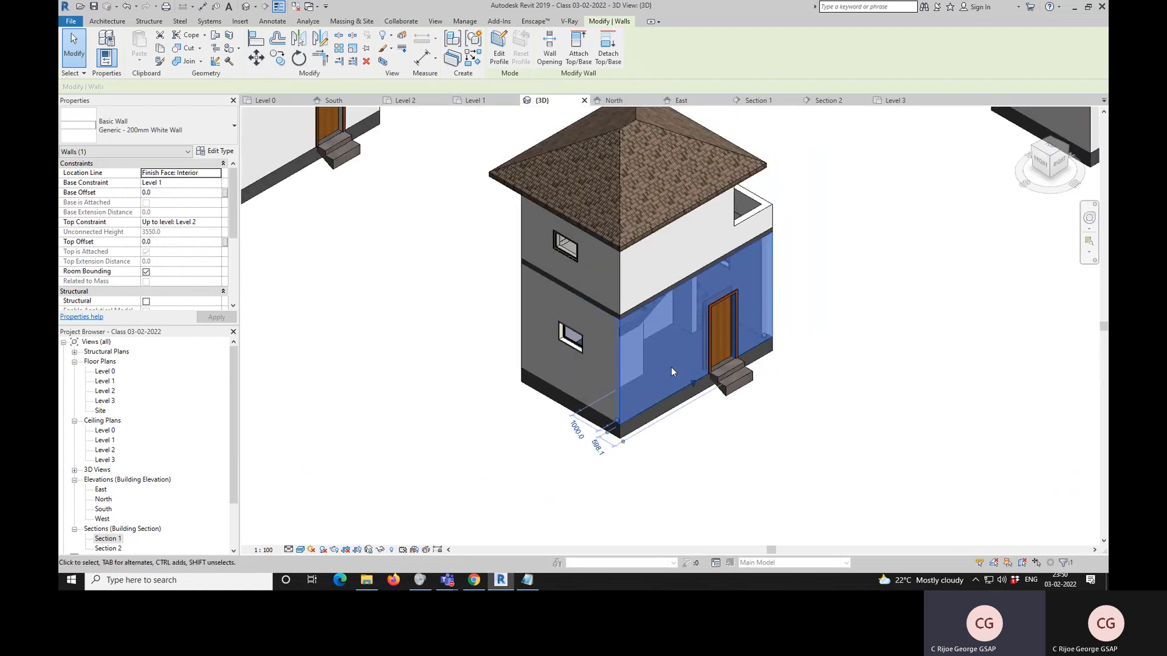
scroll(608, 351, "down", 3)
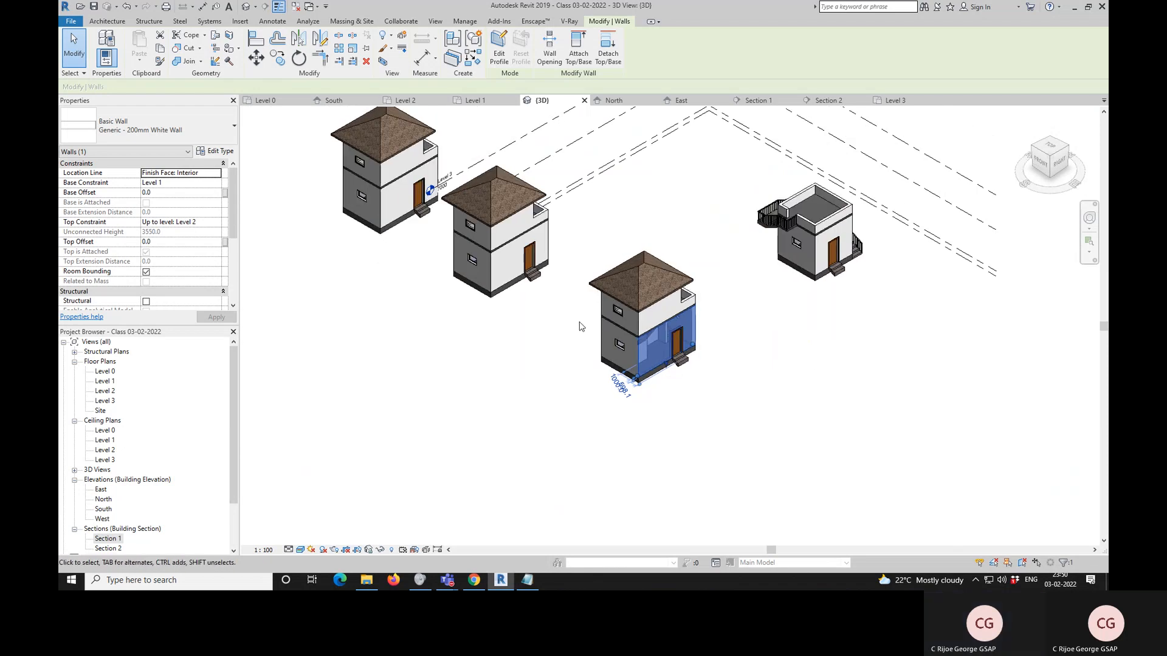
- Duplicate the selected wall's type under the name Generic - 200mm Brick
left_click(220, 150)
left_click(655, 163)
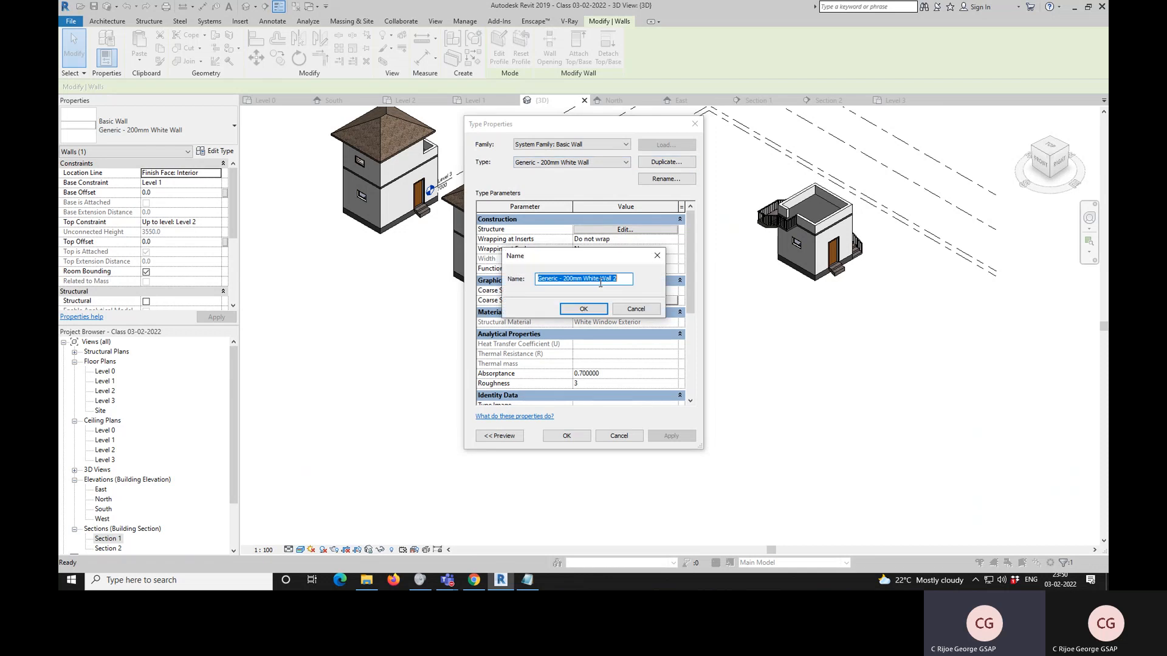
left_click(584, 279)
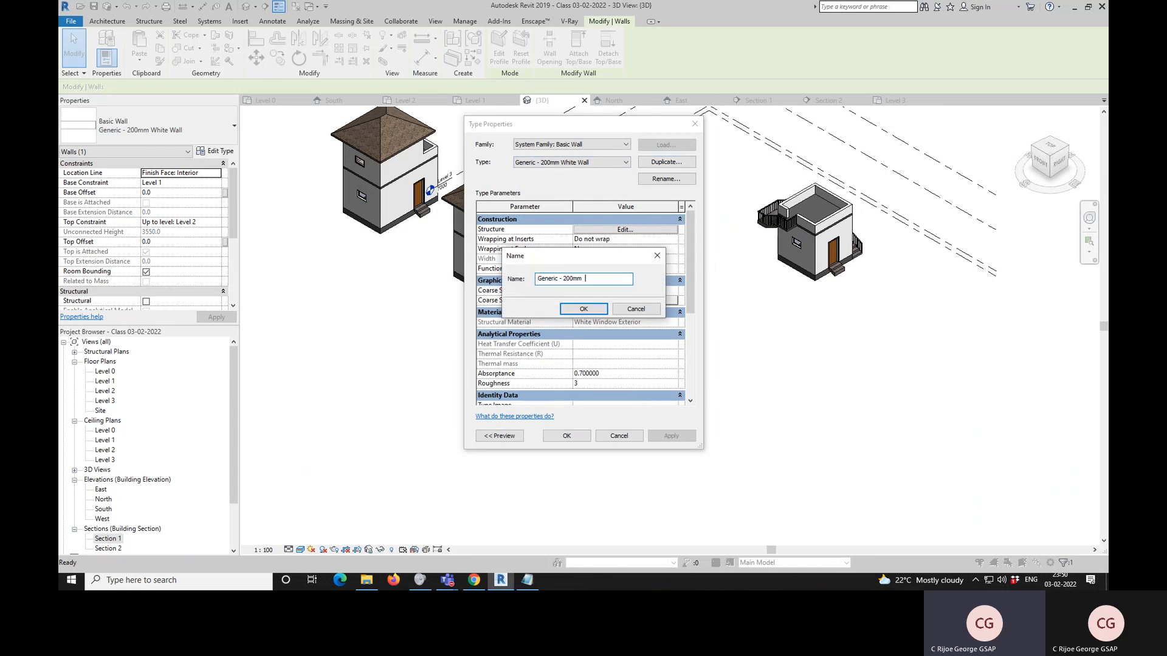
type("Brick")
key("Return")
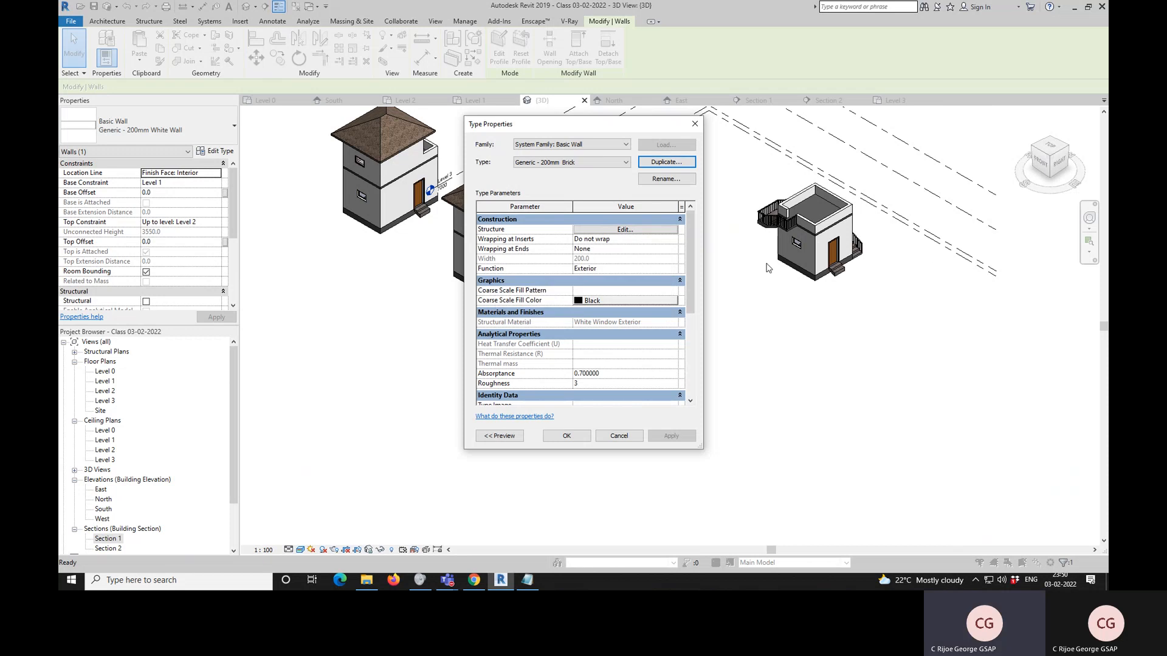
- Assign the Brick, Common material to the structure layer of the Generic - 200mm Brick wall type, checking its appearance first
left_click(640, 230)
left_click(575, 254)
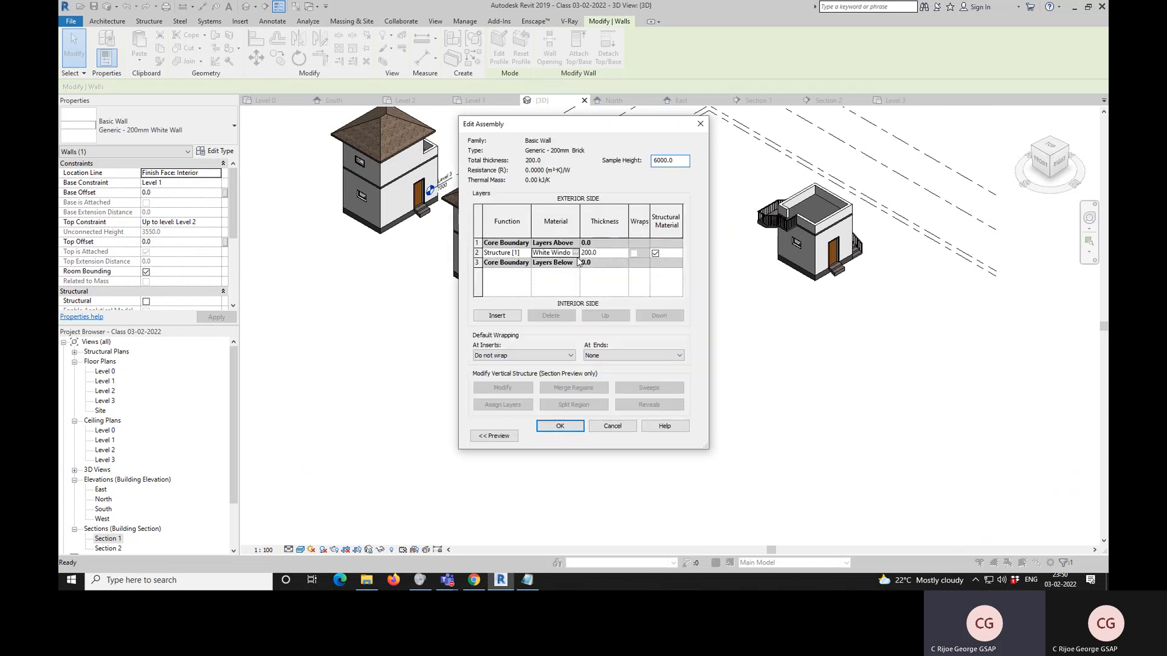
left_click(575, 253)
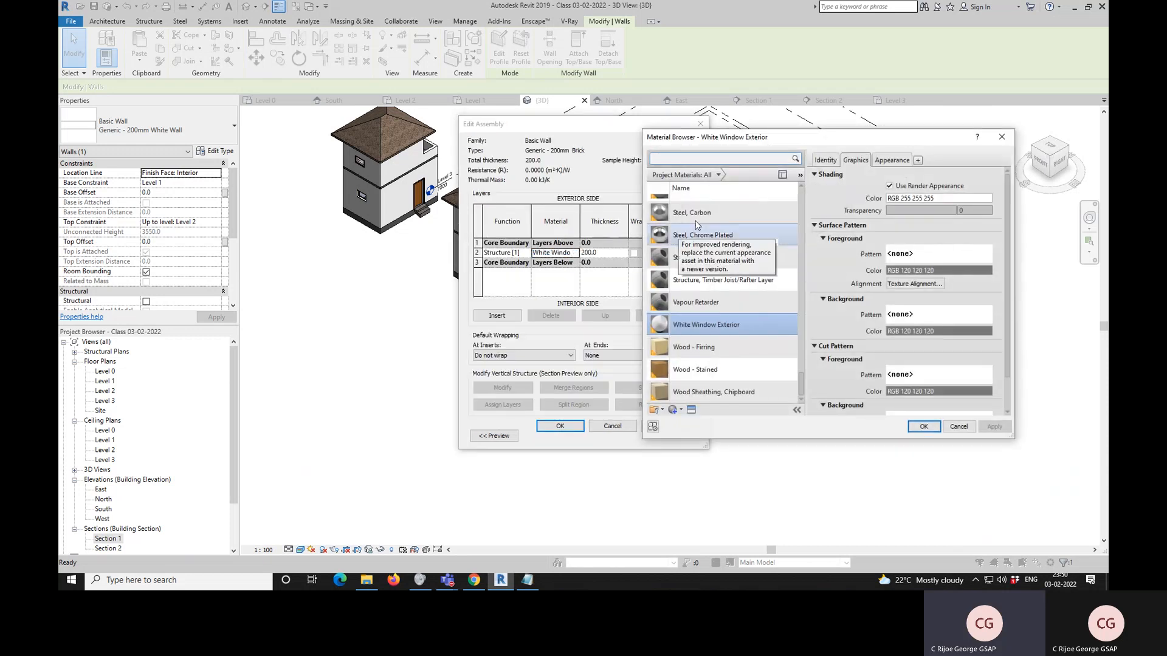
type("bric")
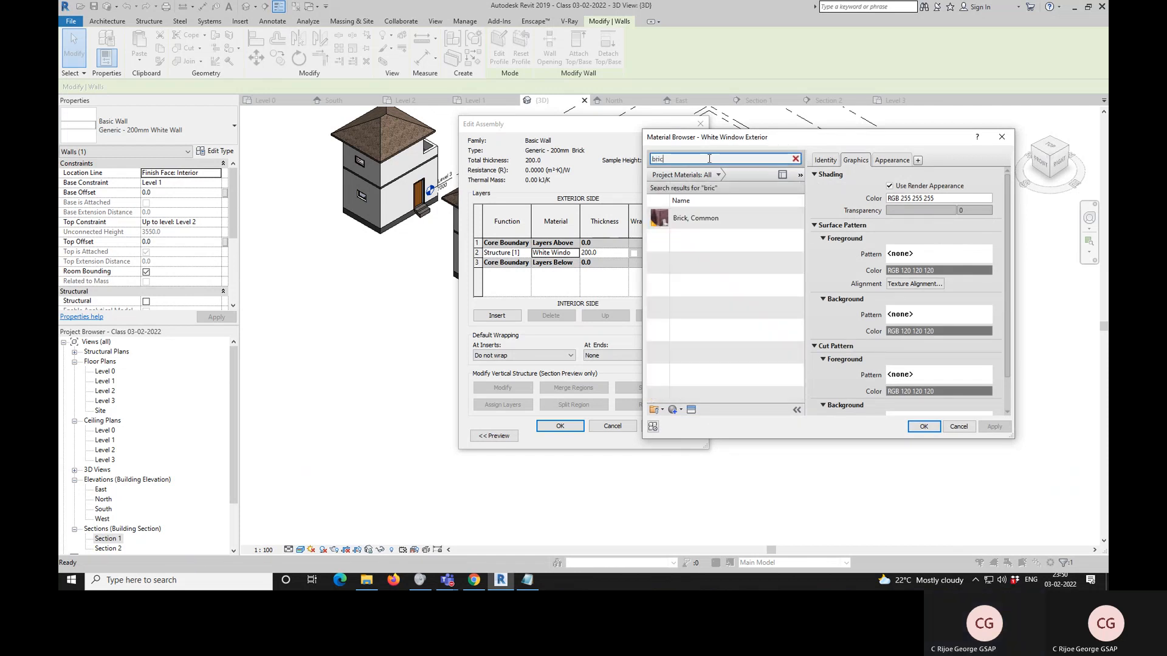
left_click(719, 220)
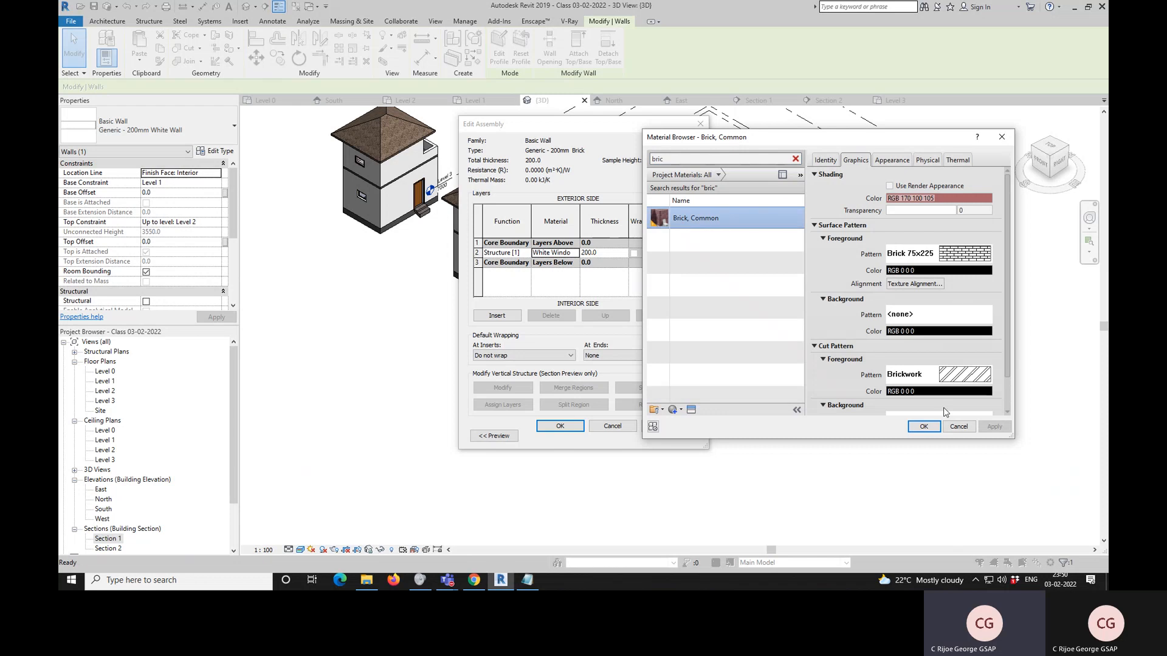
left_click(901, 161)
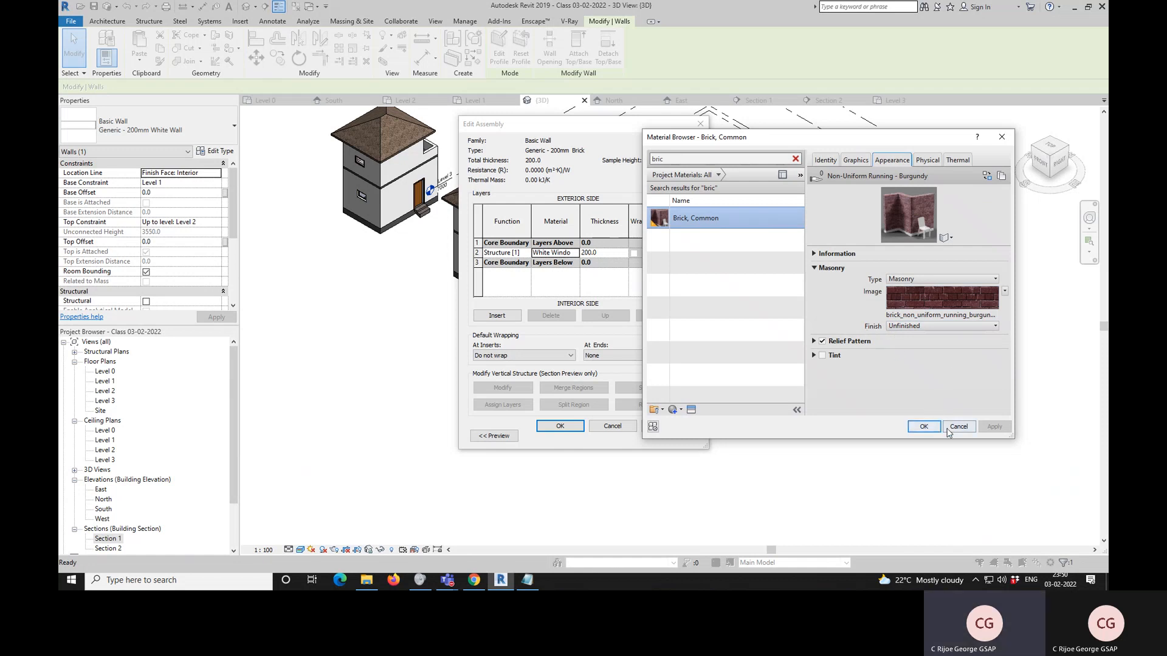
left_click(923, 426)
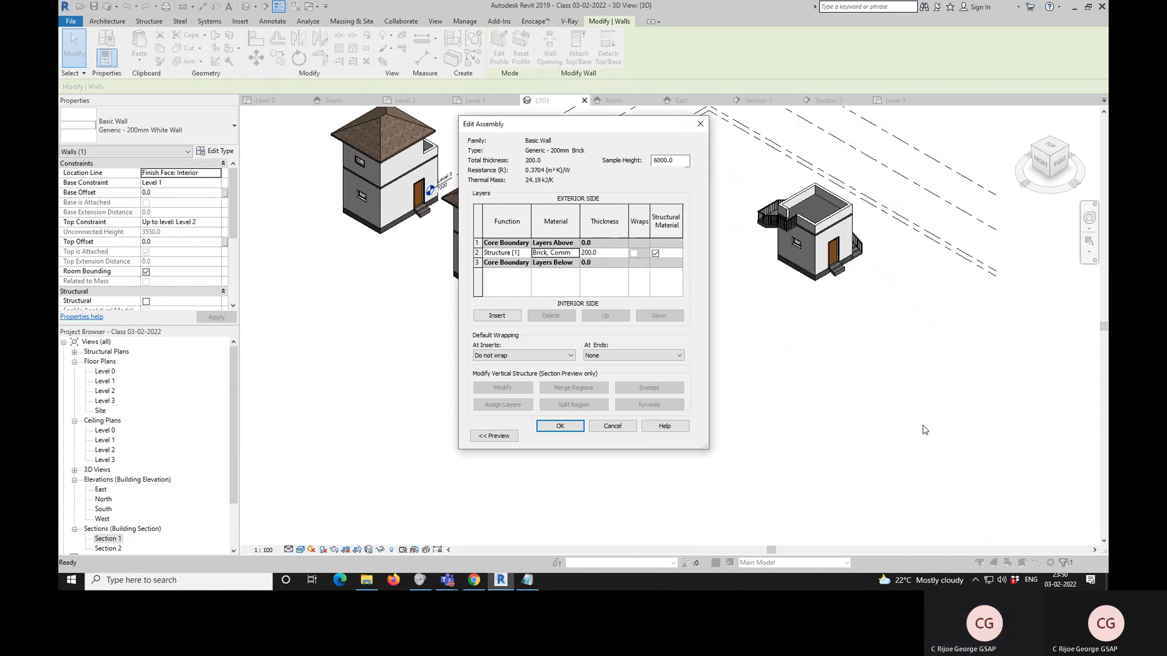
- Confirm the Generic - 200mm Brick wall type changes and inspect the brick texture around the entrance door
left_click(560, 426)
left_click(574, 435)
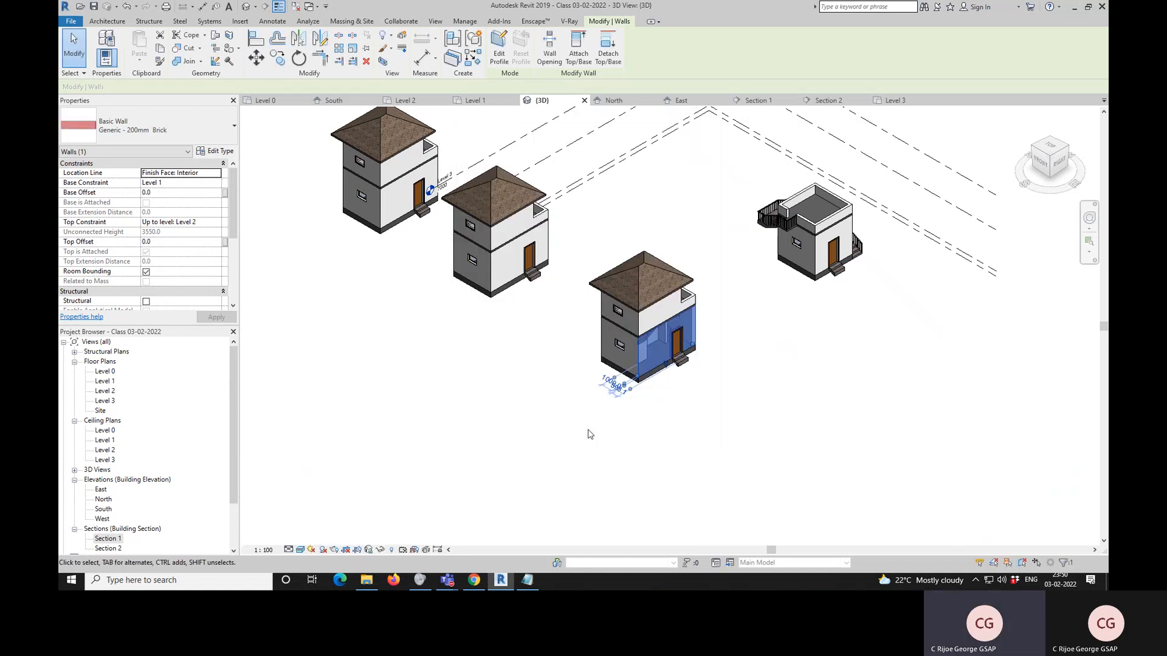
left_click(657, 442)
scroll(659, 426, "up", 10)
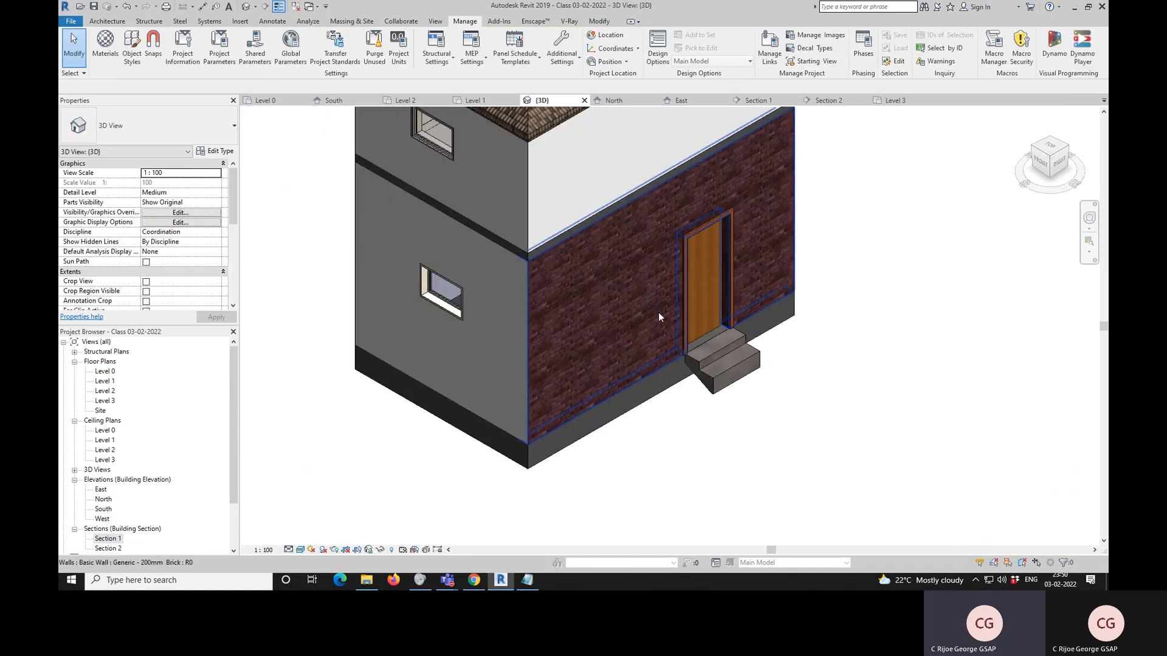
scroll(661, 317, "up", 3)
scroll(493, 287, "down", 5)
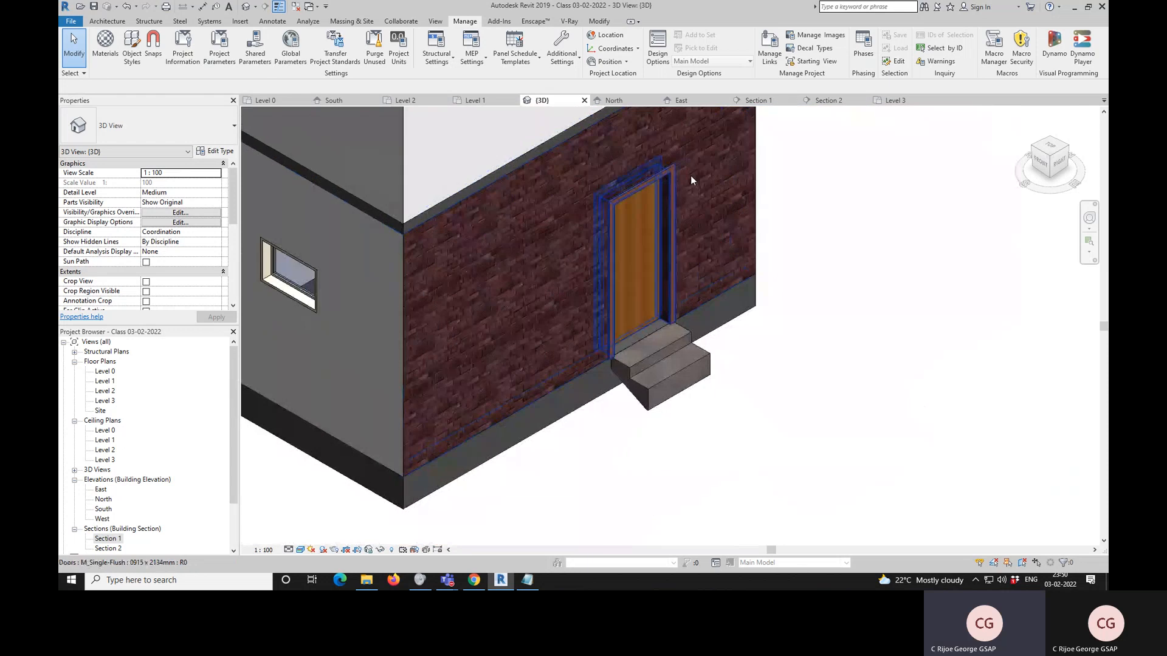
- Open the appearance settings of the Brick, Common material from the entrance wall's type structure
left_click(704, 137)
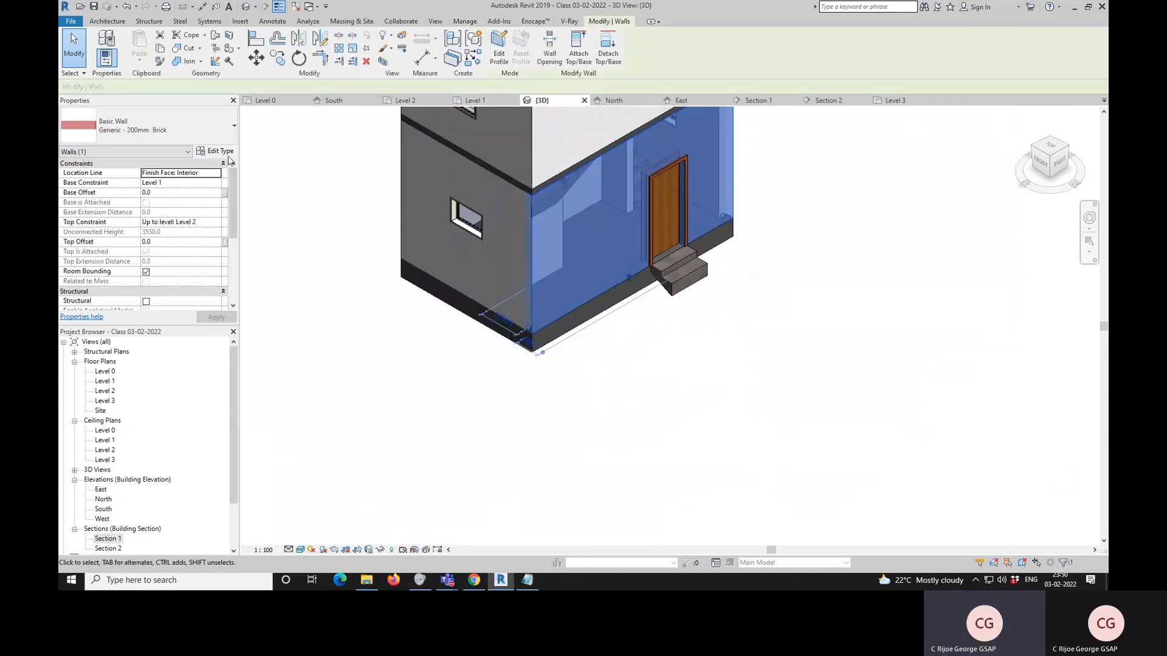
left_click(219, 150)
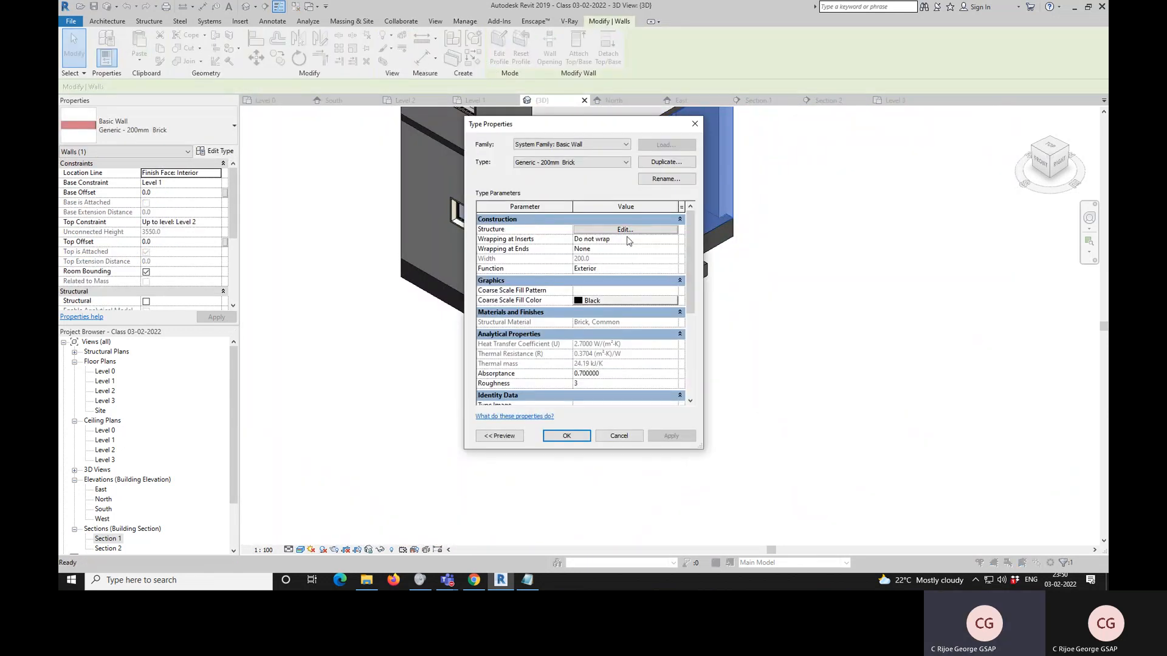
left_click(626, 230)
left_click(575, 253)
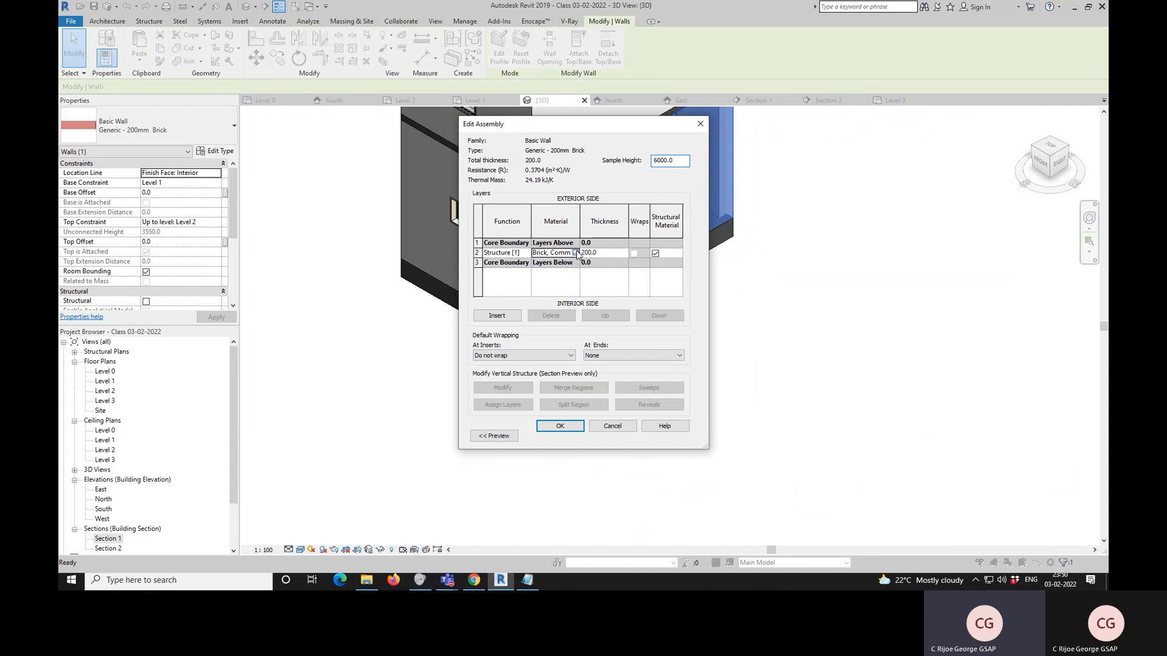
left_click(576, 252)
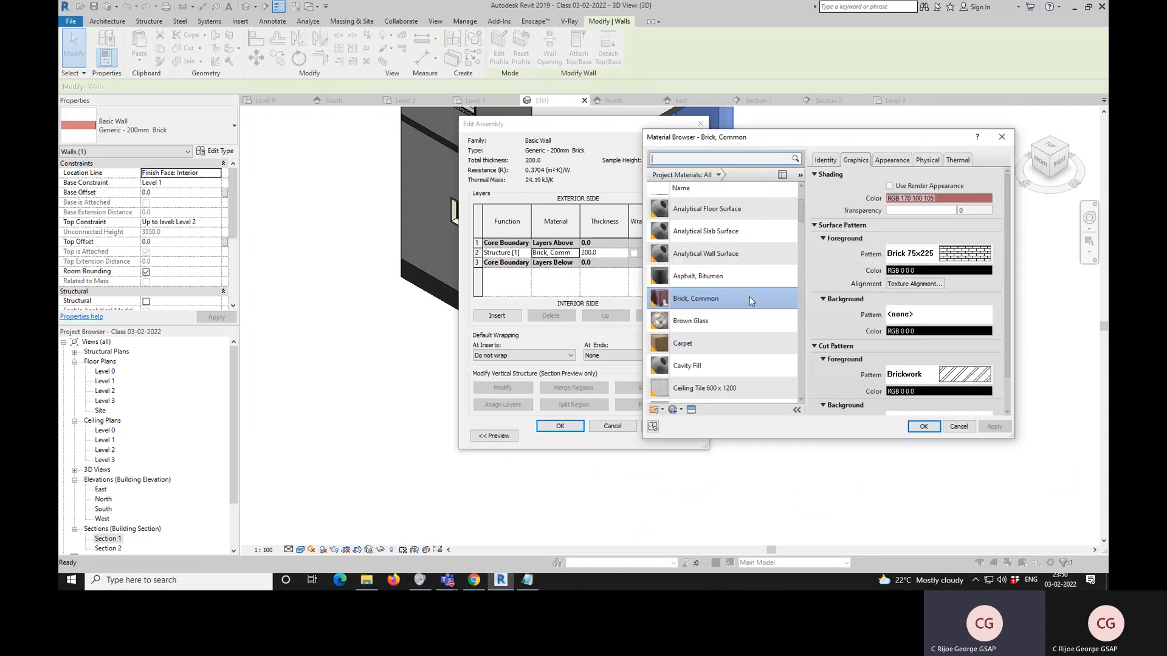
left_click(906, 161)
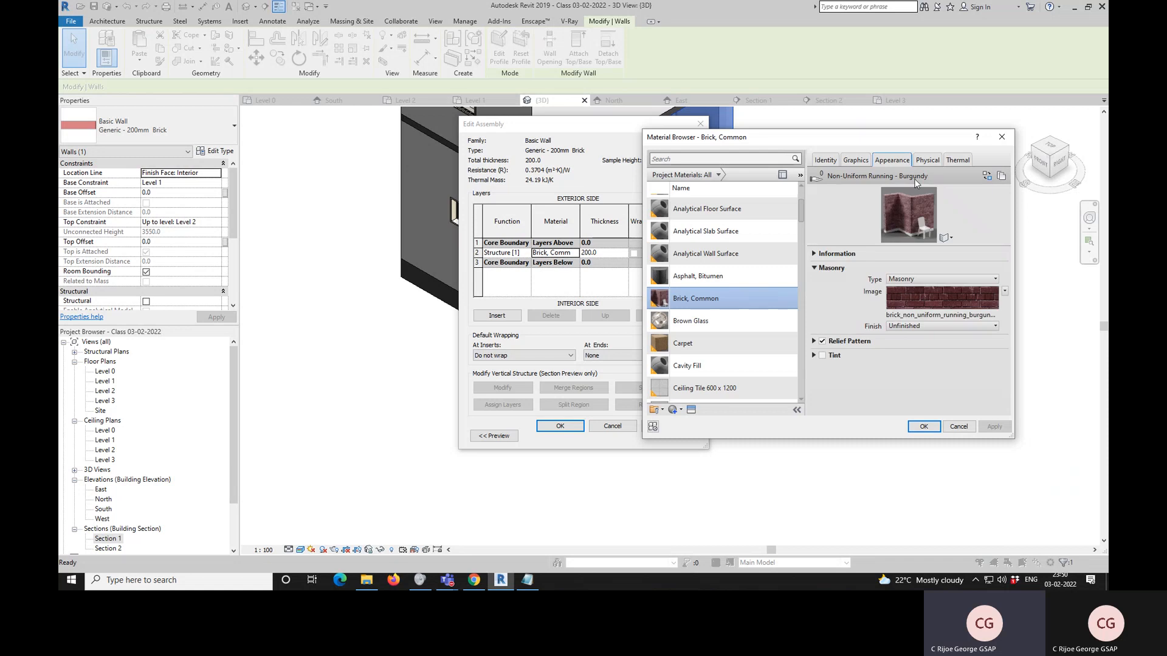
- Enable the tint on the Brick, Common appearance, set its color to RGB 213 187 108, and accept the wall type changes
left_click(814, 356)
left_click(824, 357)
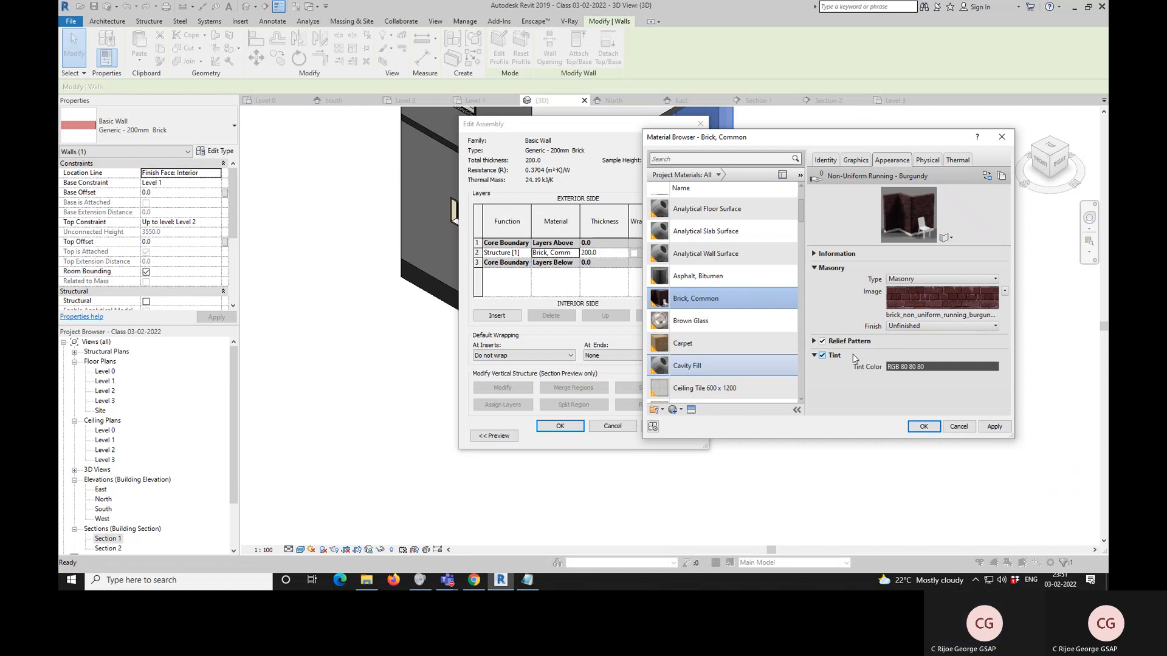
left_click(942, 366)
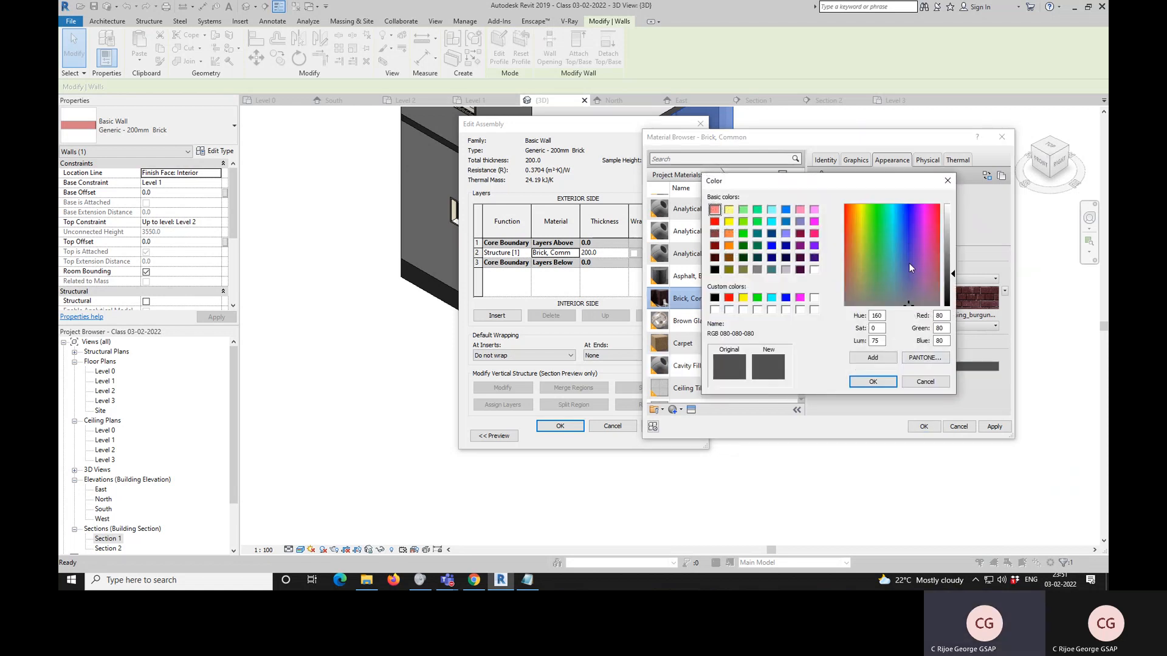
left_click(857, 251)
left_click(951, 245)
left_click(873, 381)
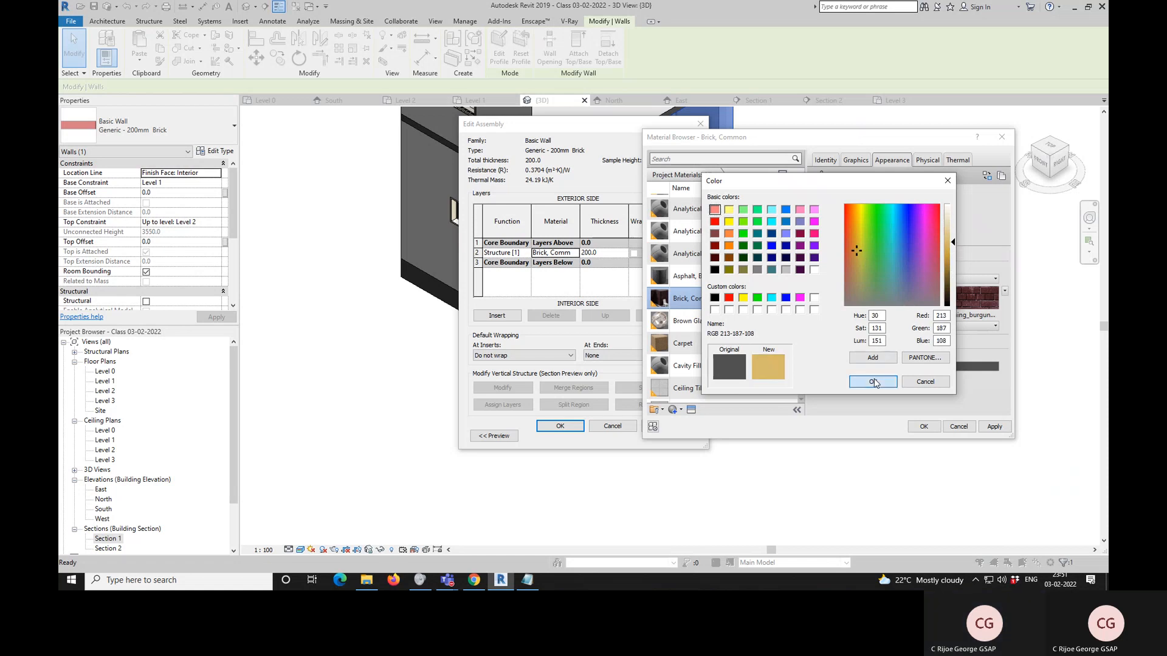
left_click(995, 427)
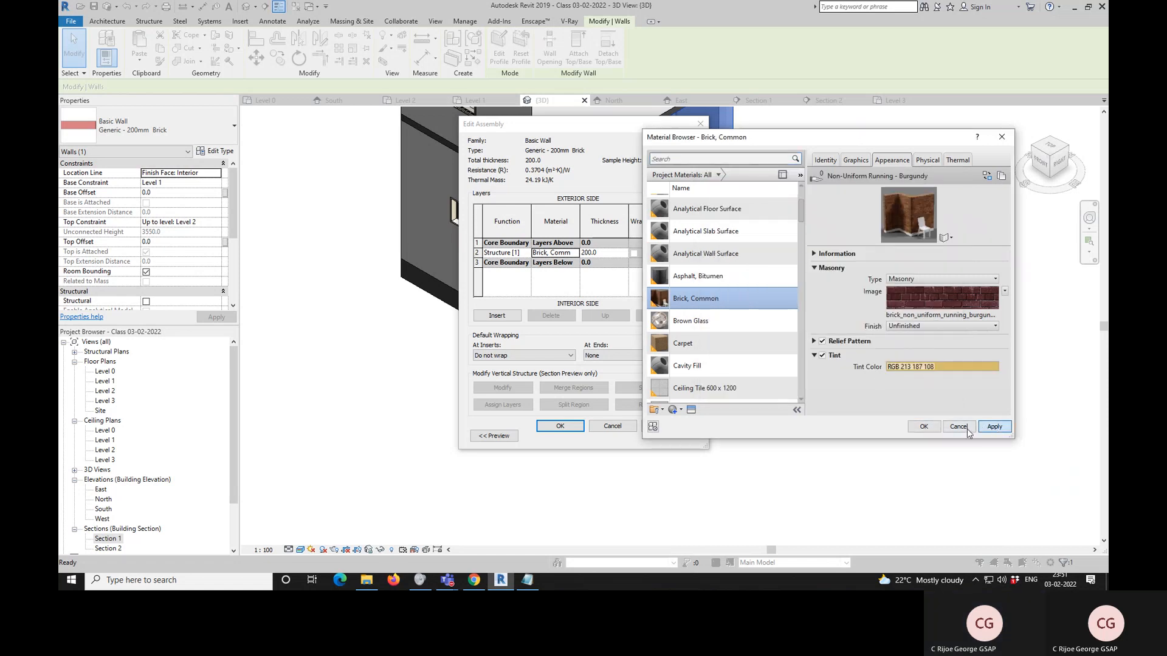
left_click(923, 427)
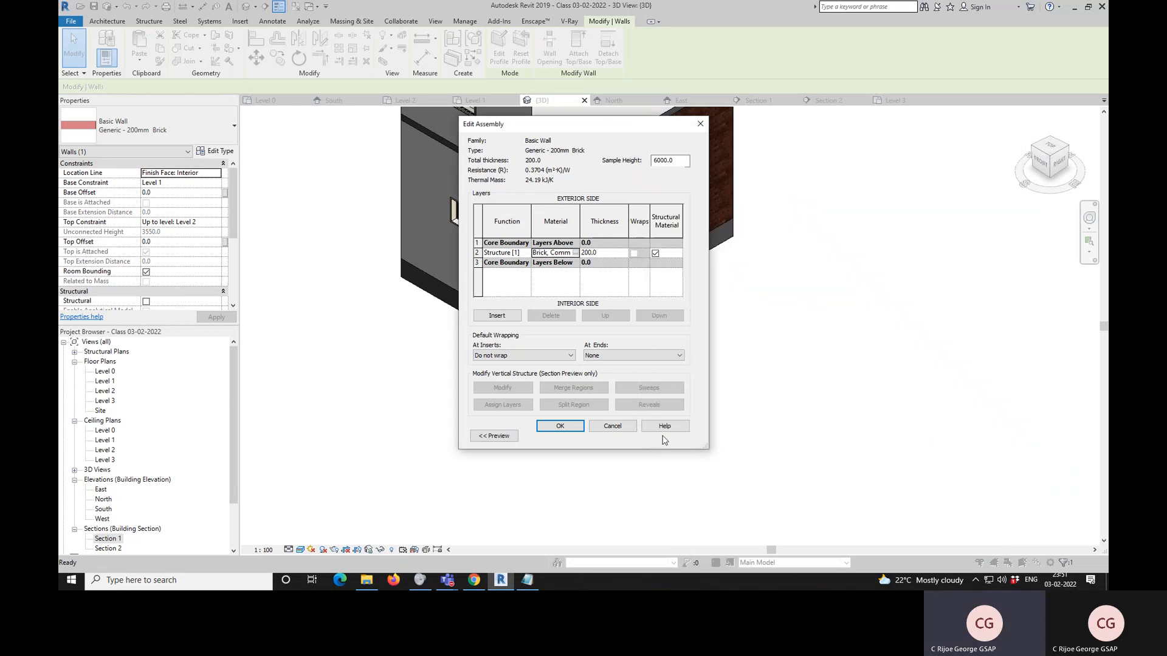
left_click(560, 426)
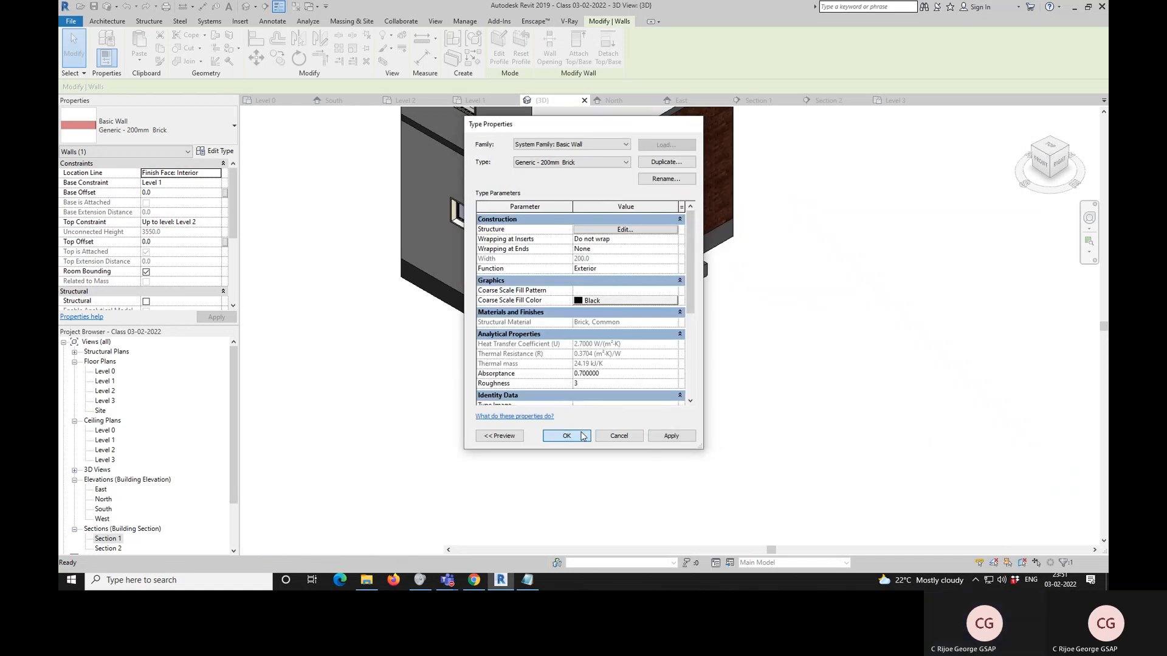
left_click(567, 435)
- Examine the tinted brick wall around the entrance door up close and against the neighbouring houses
left_click(808, 344)
scroll(709, 153, "up", 6)
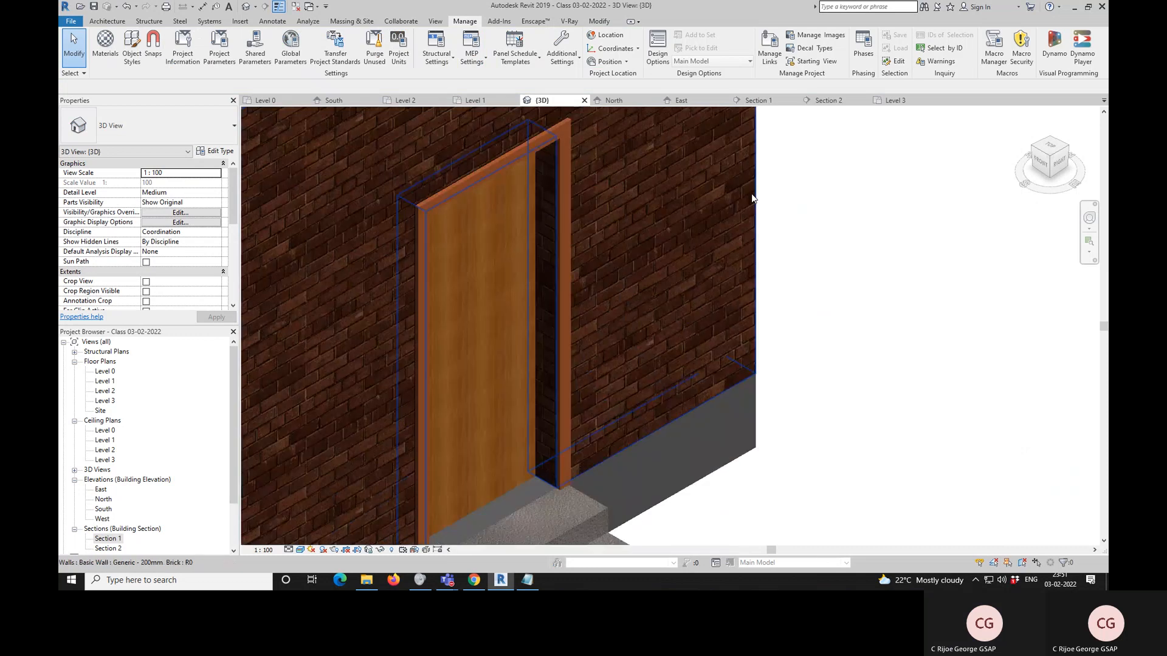
scroll(752, 197, "down", 3)
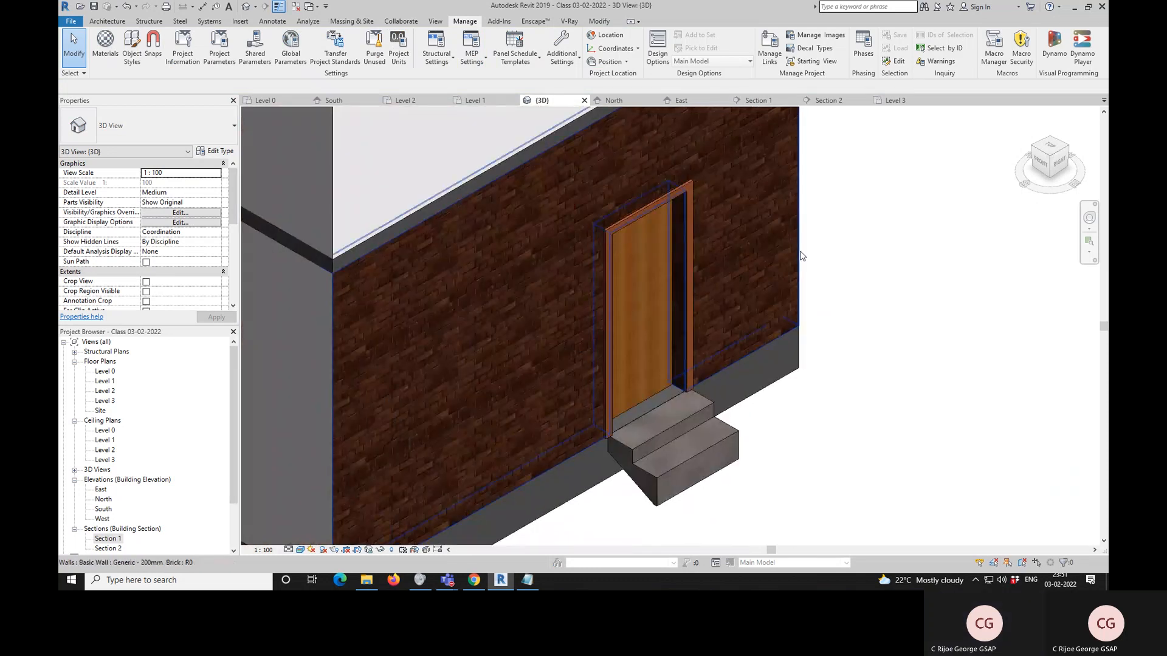
scroll(767, 288, "down", 3)
scroll(586, 328, "down", 2)
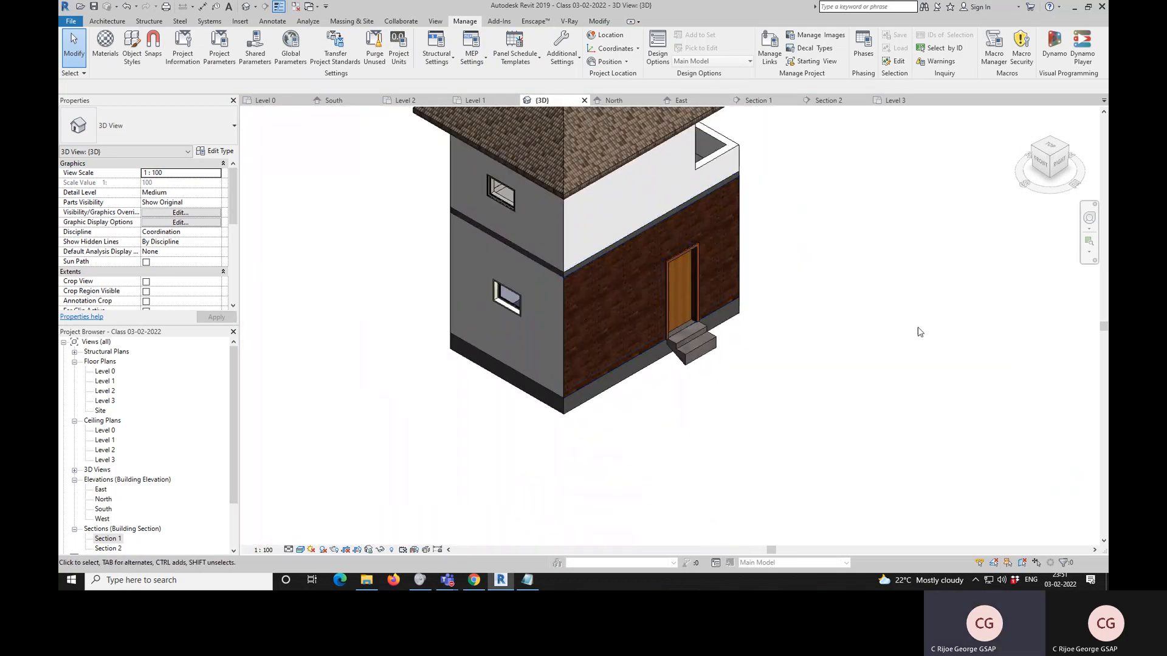
scroll(675, 283, "down", 3)
scroll(691, 332, "down", 2)
scroll(651, 301, "up", 2)
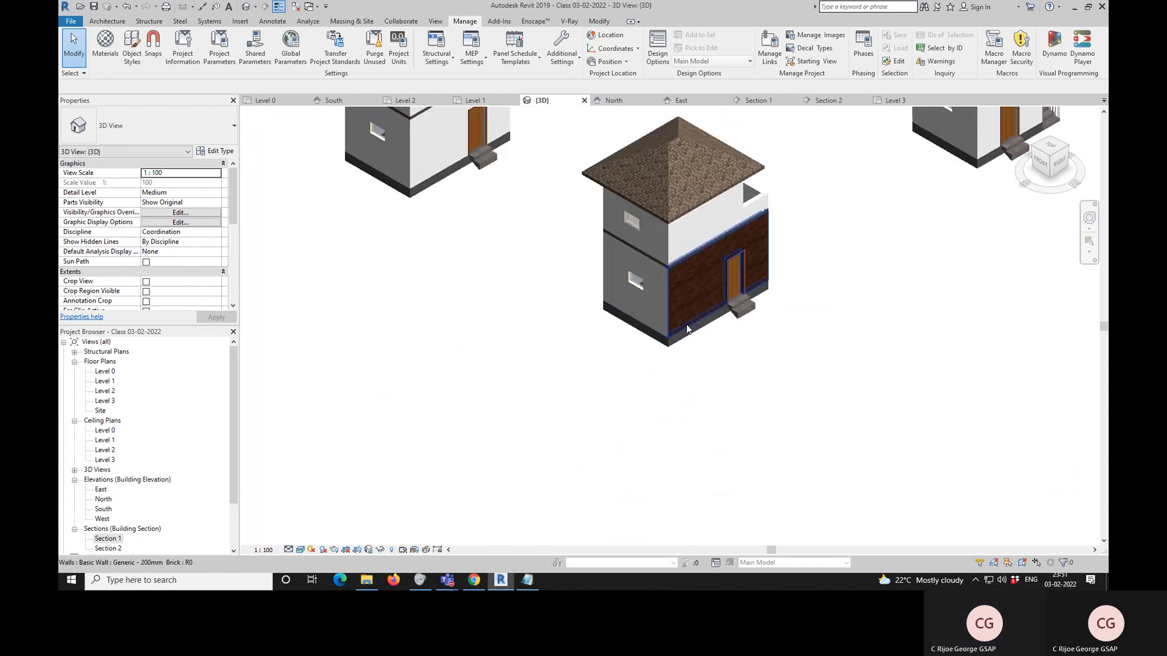
scroll(635, 279, "down", 3)
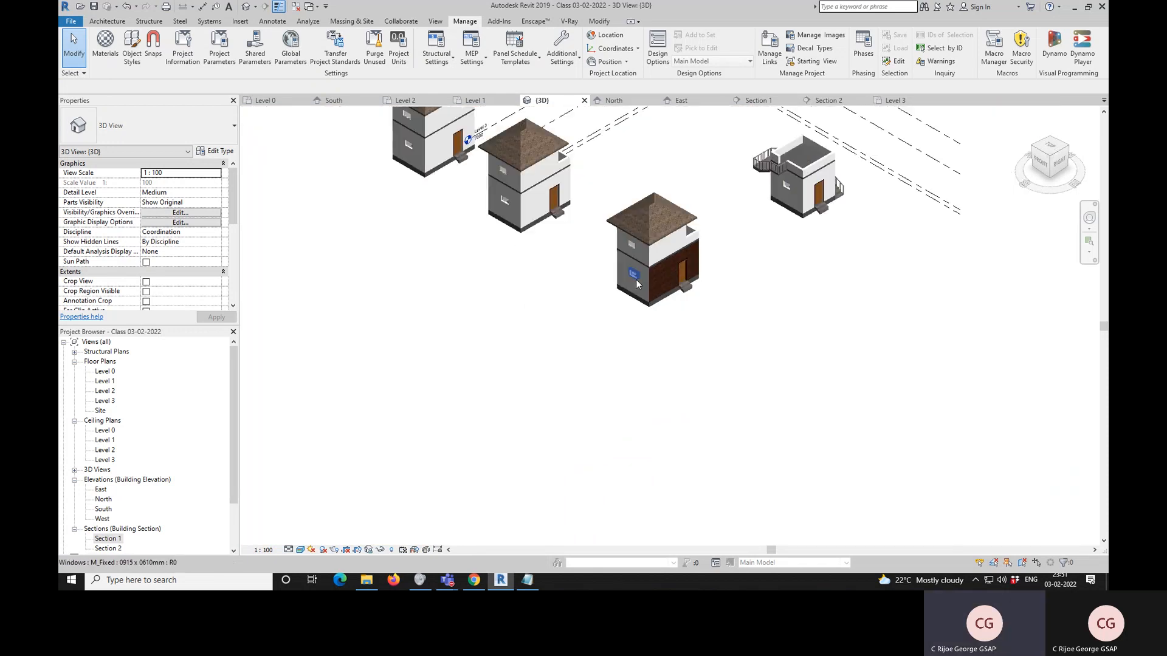
- Open the appearance settings of the Roofing, Tile material from the type structure of the brick-fronted house's roof
left_click(663, 209)
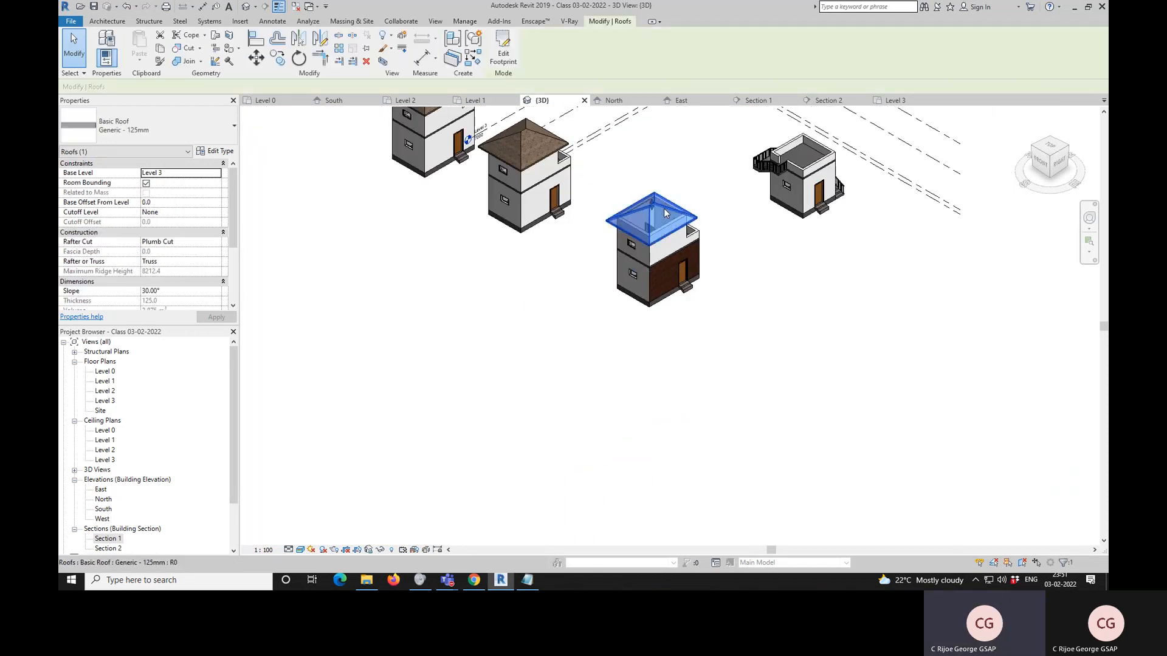
left_click(221, 152)
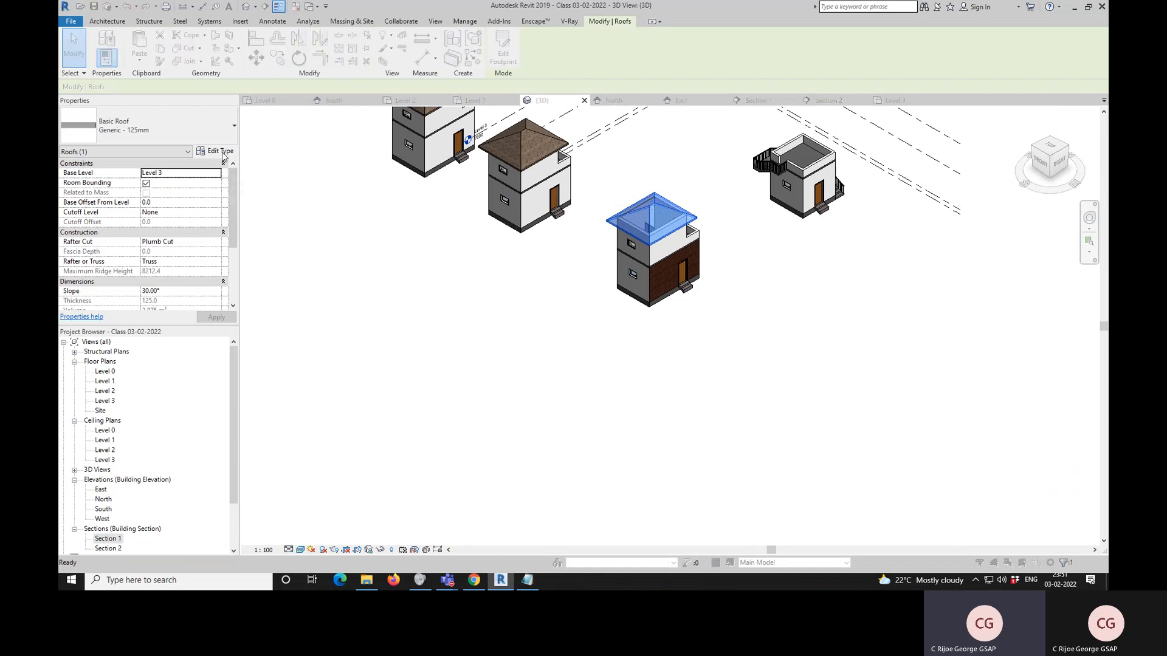
left_click(636, 230)
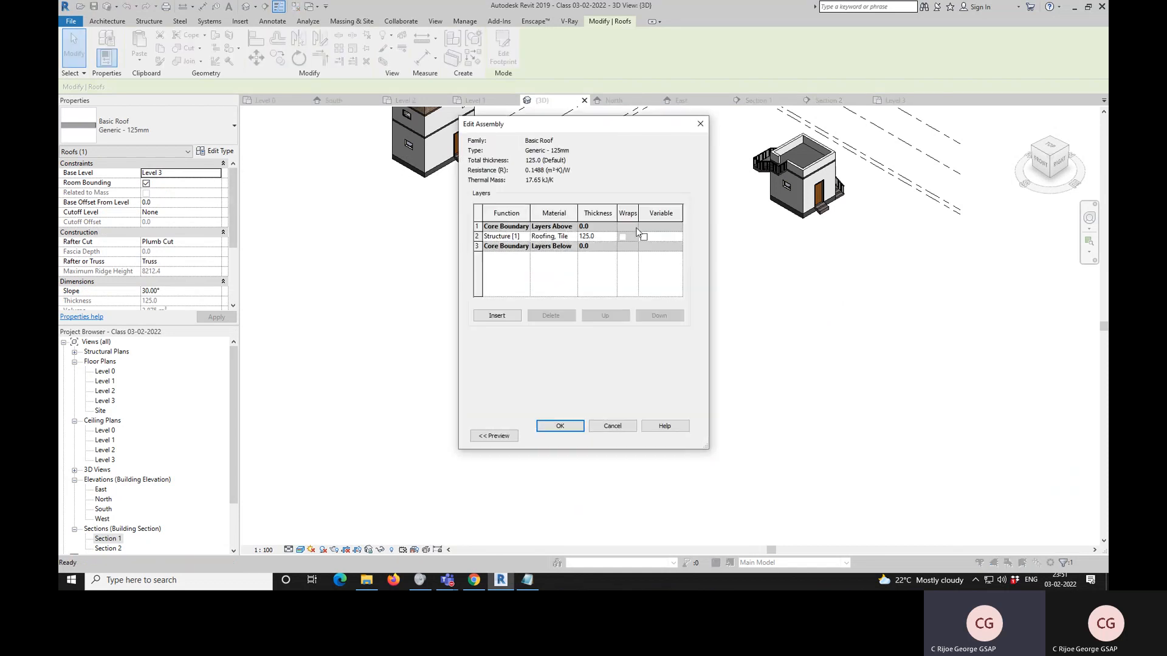
left_click(574, 237)
left_click(574, 237)
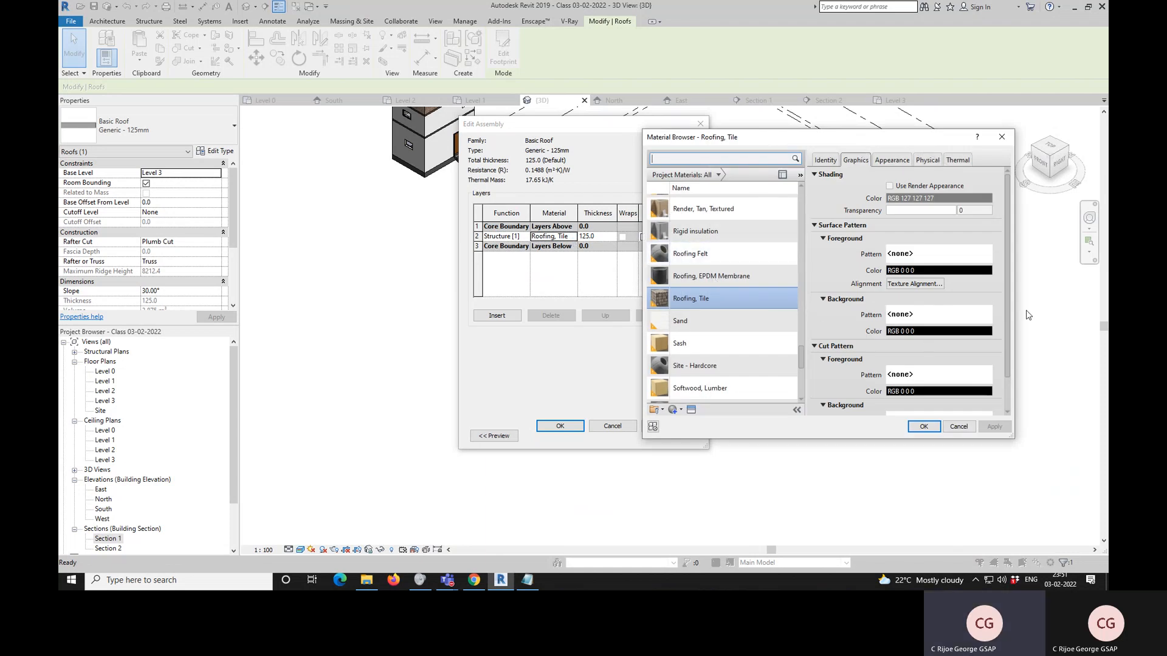
left_click(898, 161)
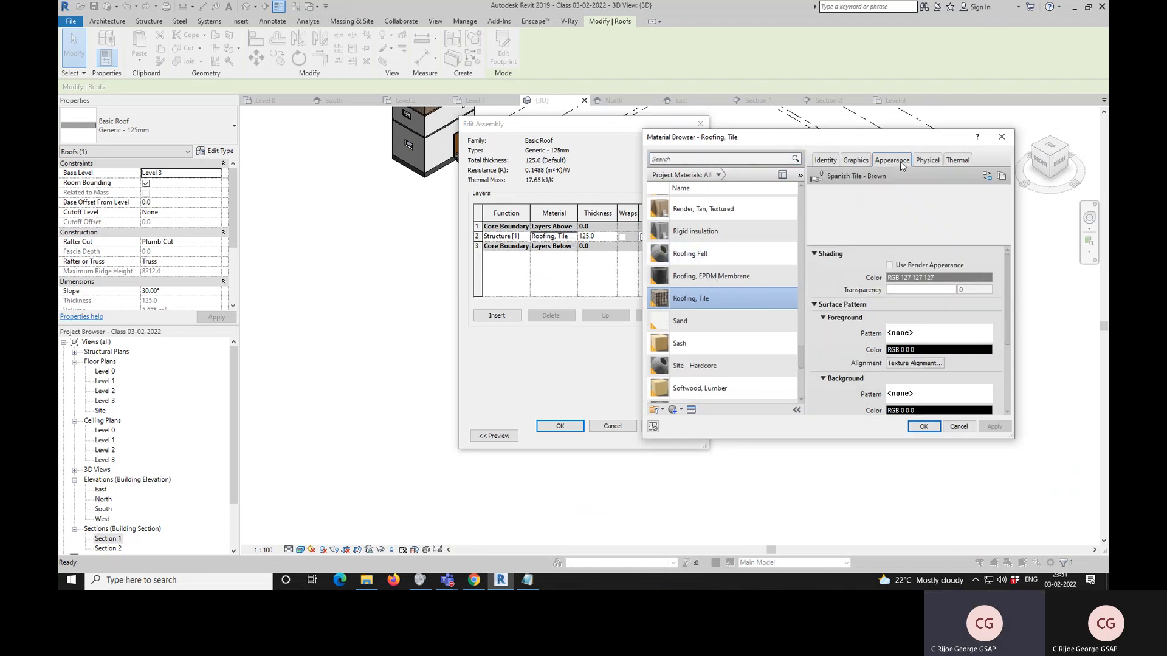
- Enable the tint on the Roofing, Tile appearance, set its color to RGB 250 135 50, and accept the roof type changes
left_click_drag(1009, 302, 1010, 388)
left_click(823, 400)
left_click(949, 401)
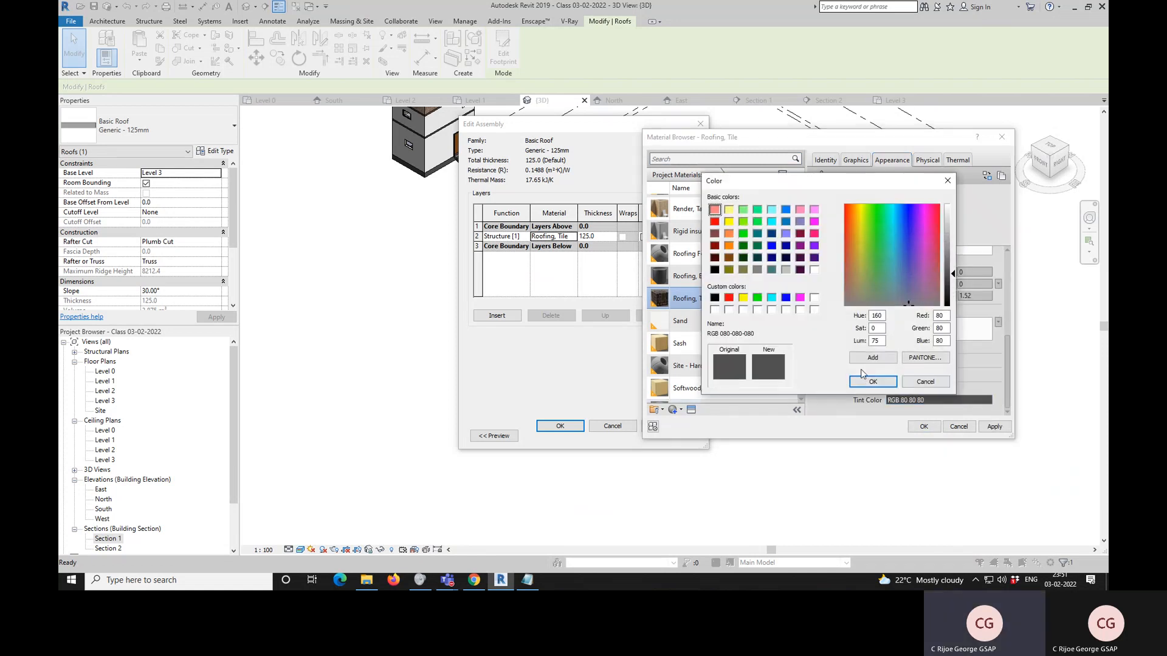
left_click(855, 228)
left_click(951, 249)
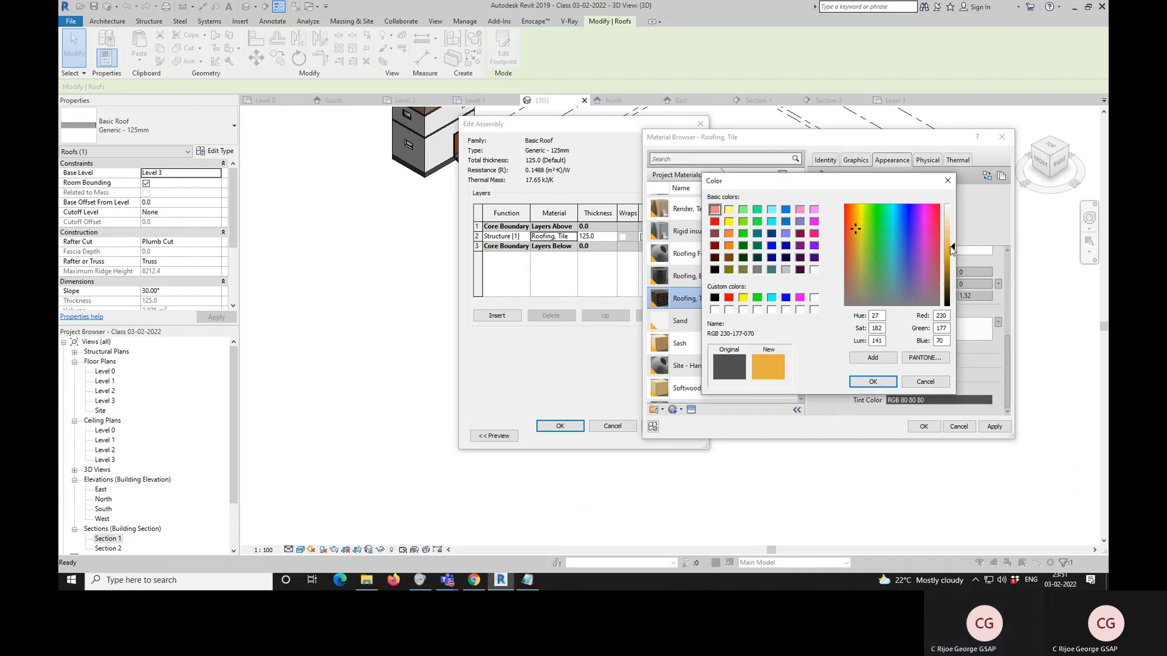
left_click(852, 210)
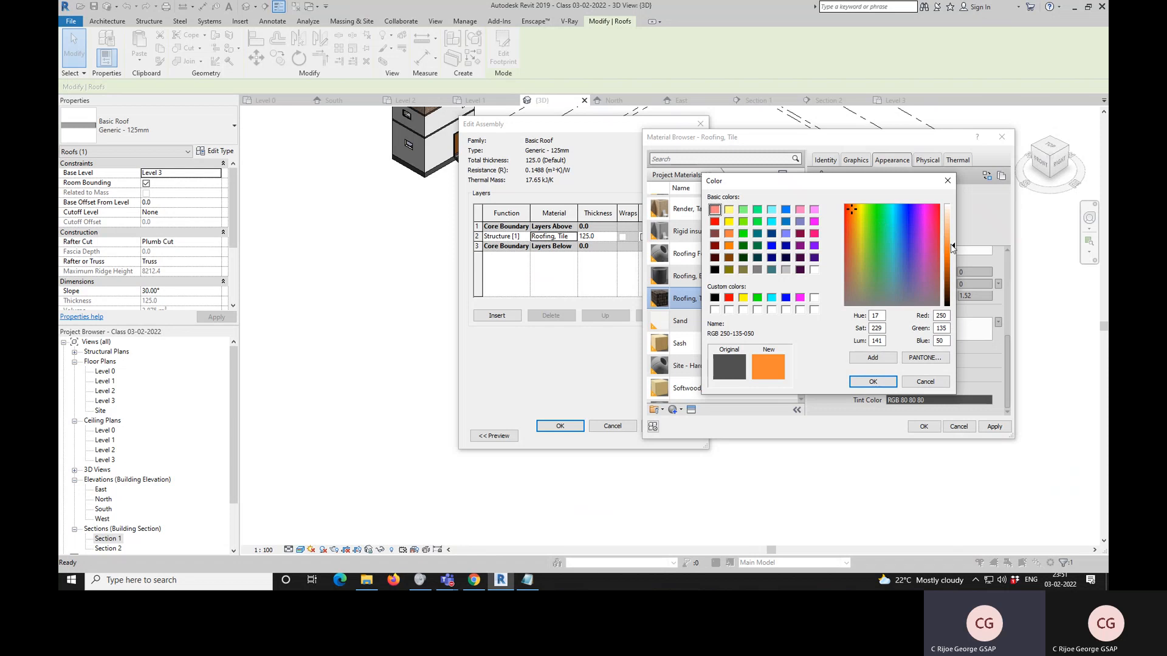
left_click(872, 381)
left_click(993, 426)
left_click(924, 427)
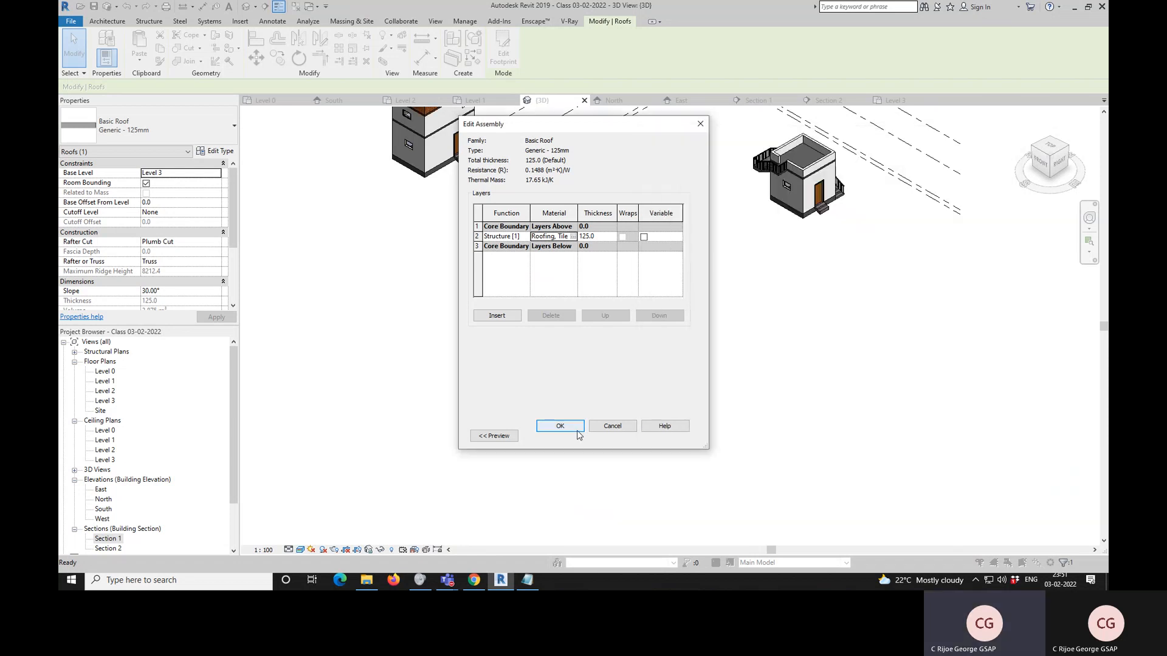
left_click(560, 427)
left_click(671, 436)
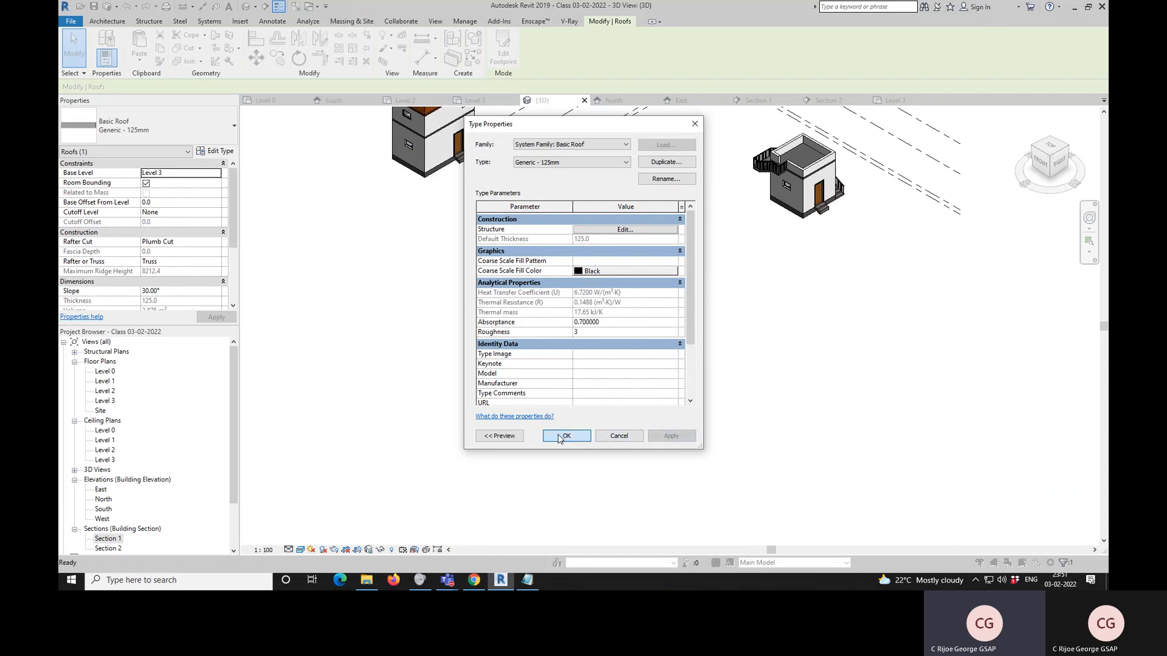
left_click(561, 436)
- Examine the tinted roof tiles on the houses and the brick entrance wall, both up close and from farther away
left_click(634, 361)
scroll(607, 367, "down", 3)
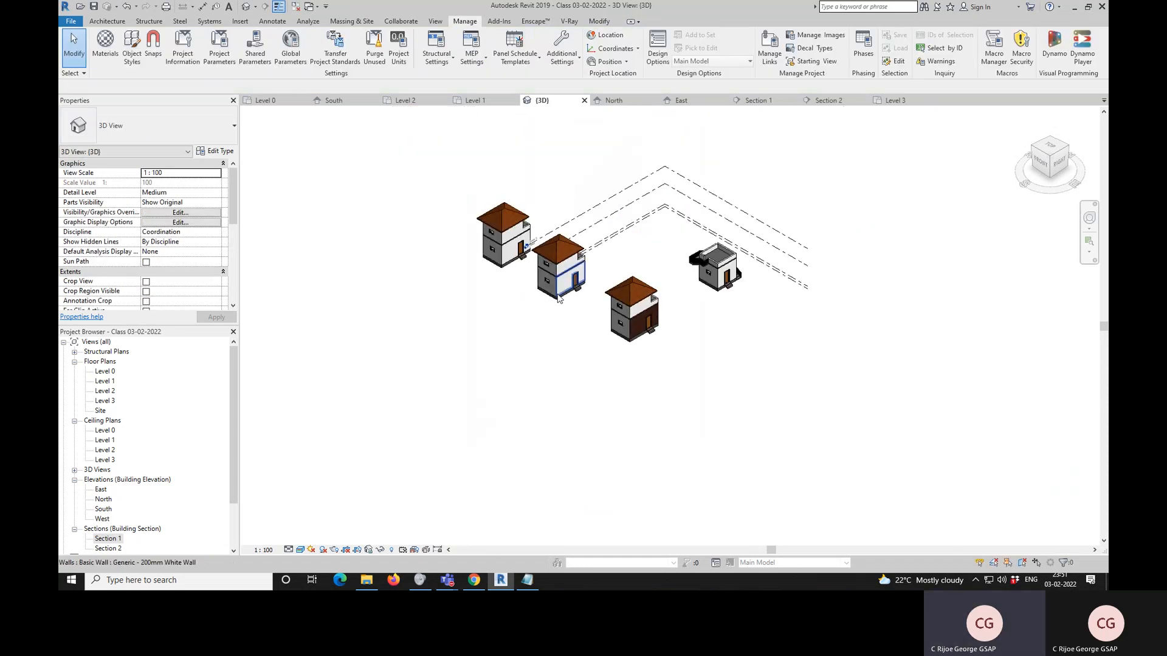
scroll(542, 191, "up", 8)
scroll(570, 246, "down", 8)
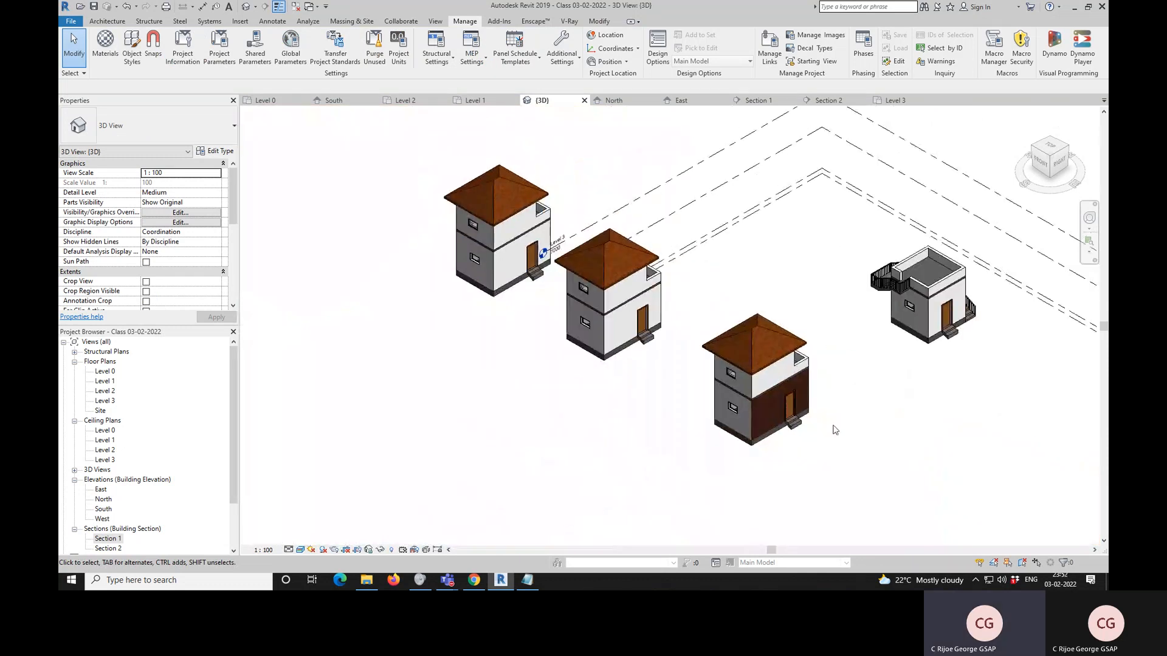
scroll(786, 352, "up", 10)
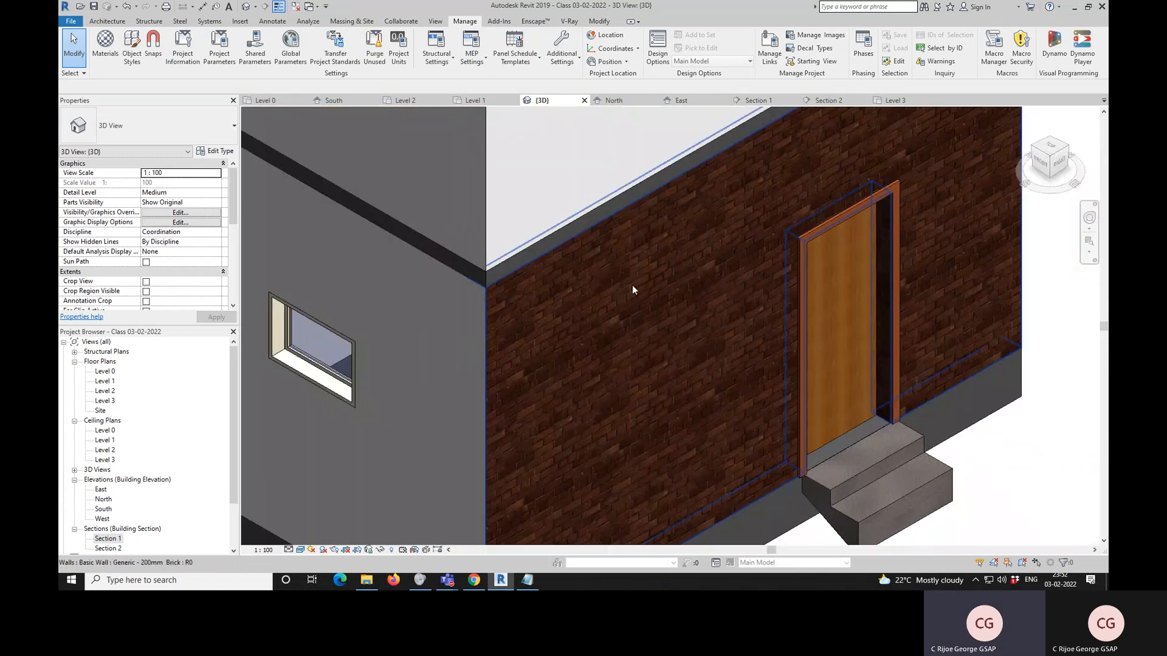
scroll(575, 344, "down", 8)
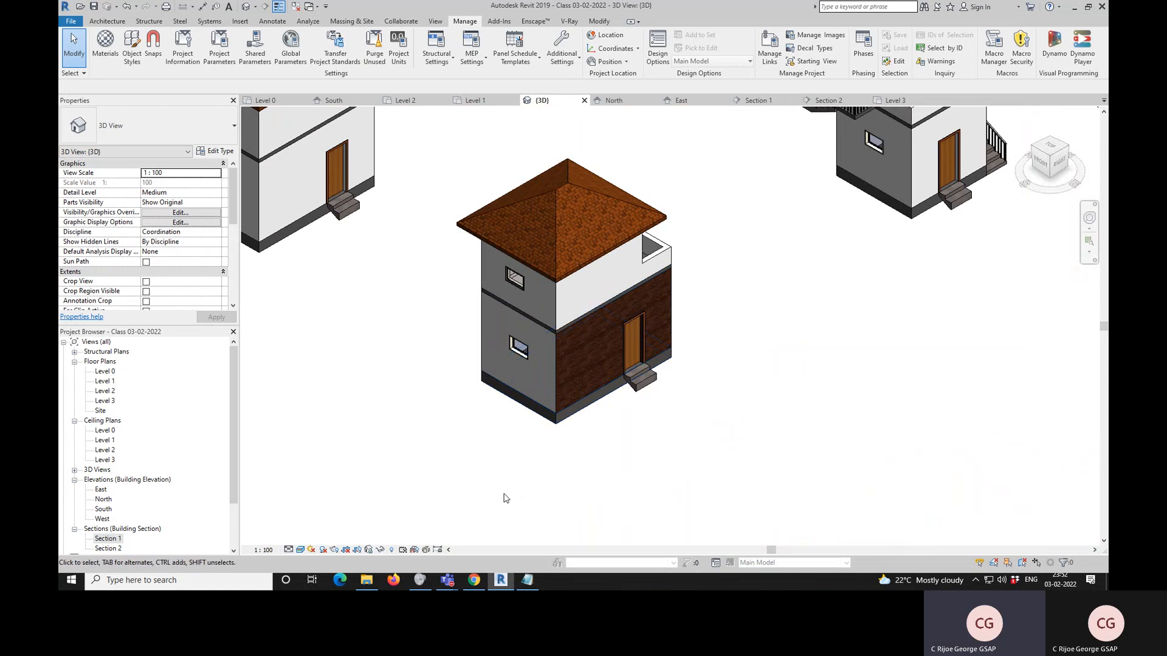
scroll(729, 334, "down", 4)
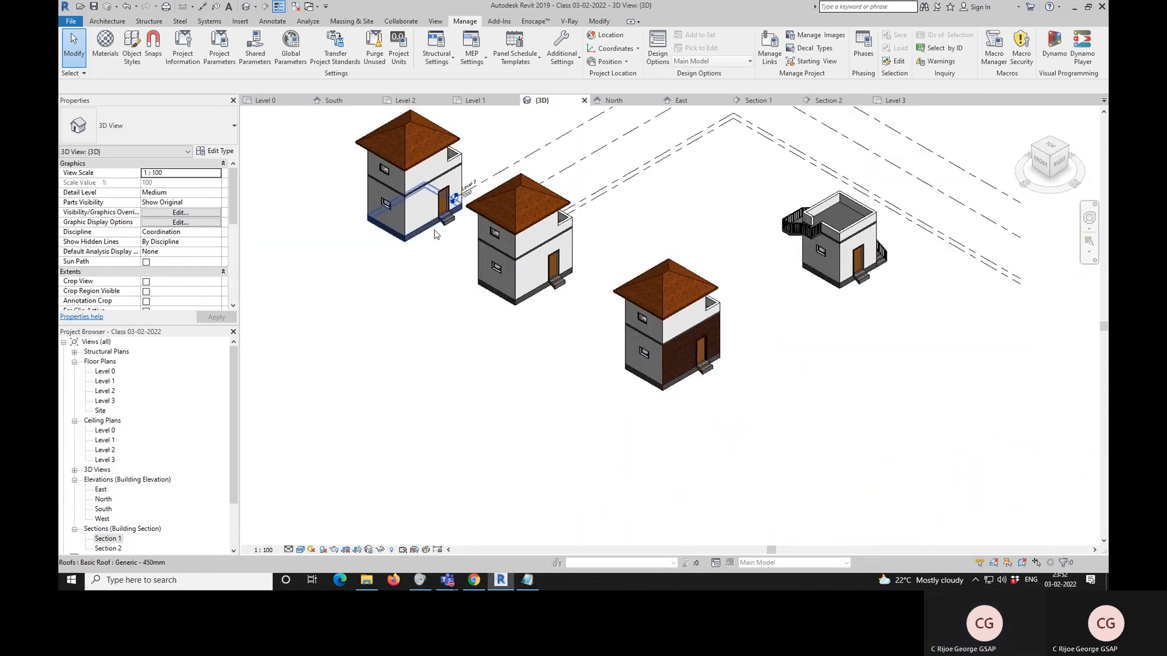
scroll(450, 243, "up", 4)
scroll(453, 280, "down", 1)
scroll(723, 404, "down", 1)
scroll(742, 385, "up", 5)
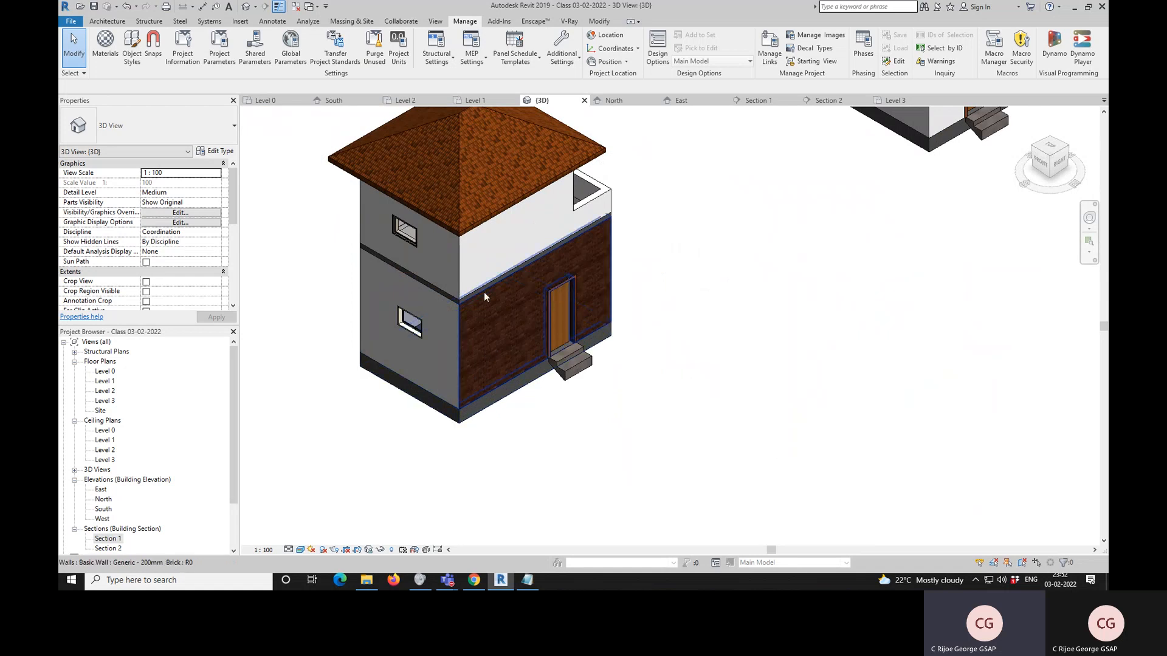
left_click(527, 268)
scroll(526, 338, "up", 3)
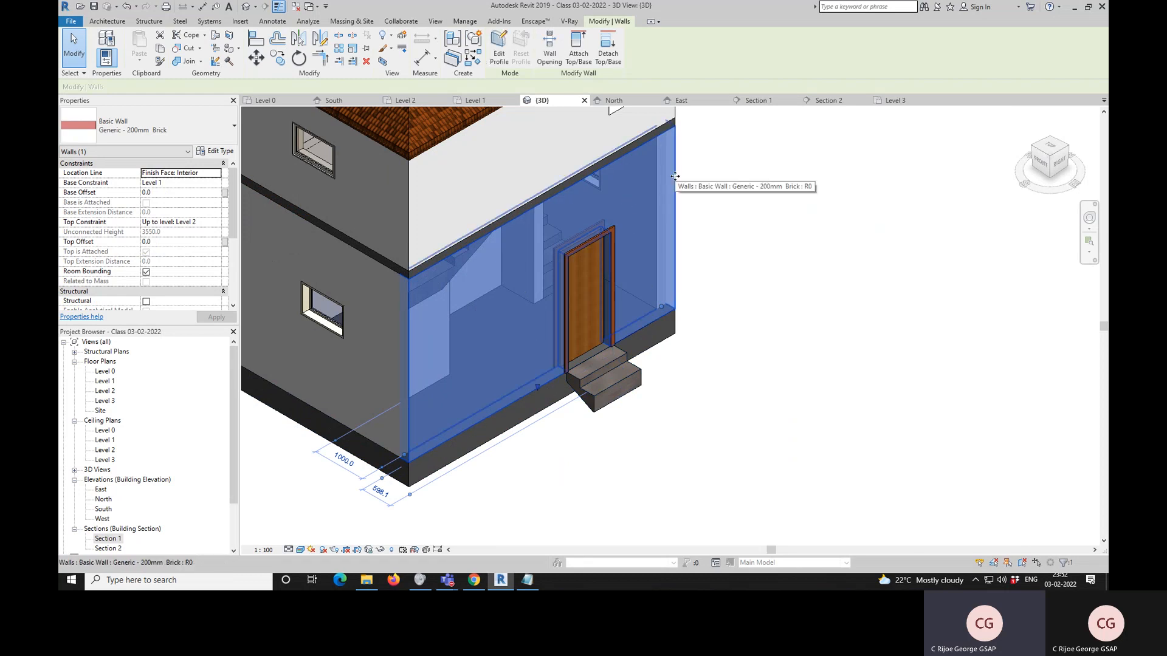
key("Escape")
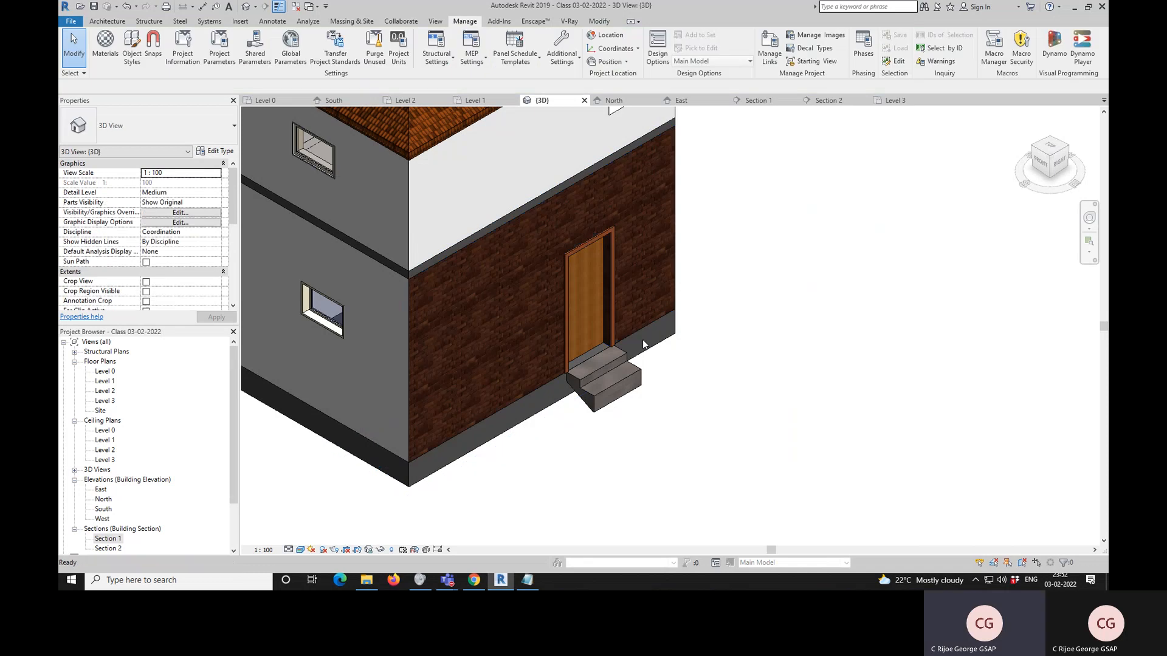
- Open the West elevation and set its visual style to Realistic
double_click(103, 509)
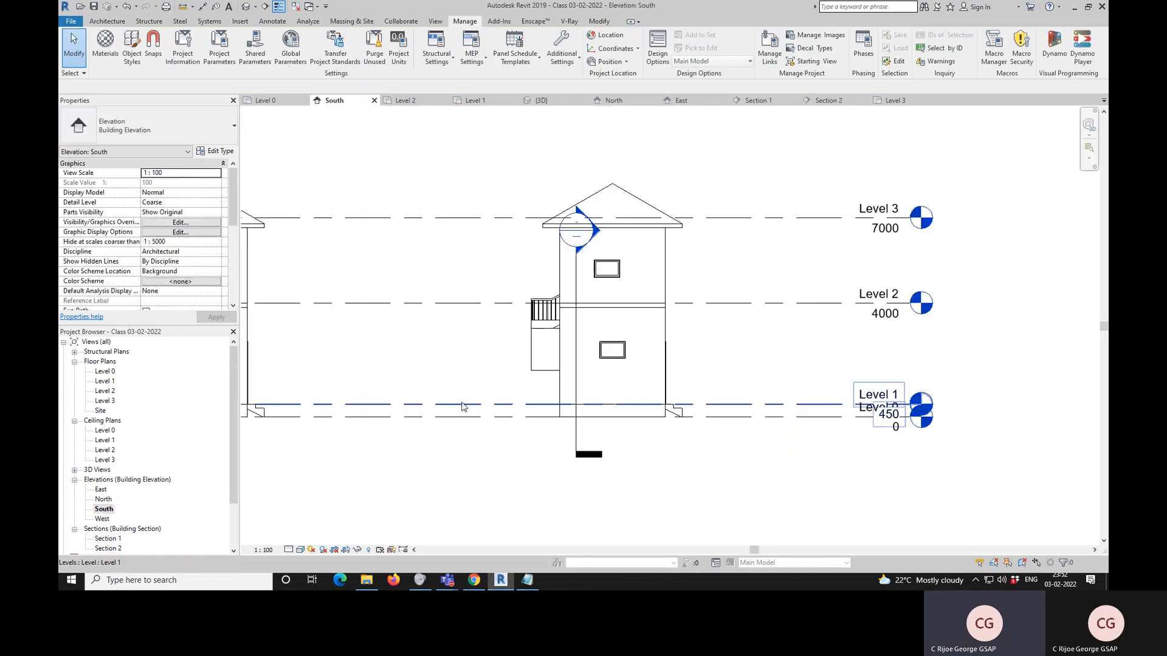
double_click(102, 519)
left_click(301, 550)
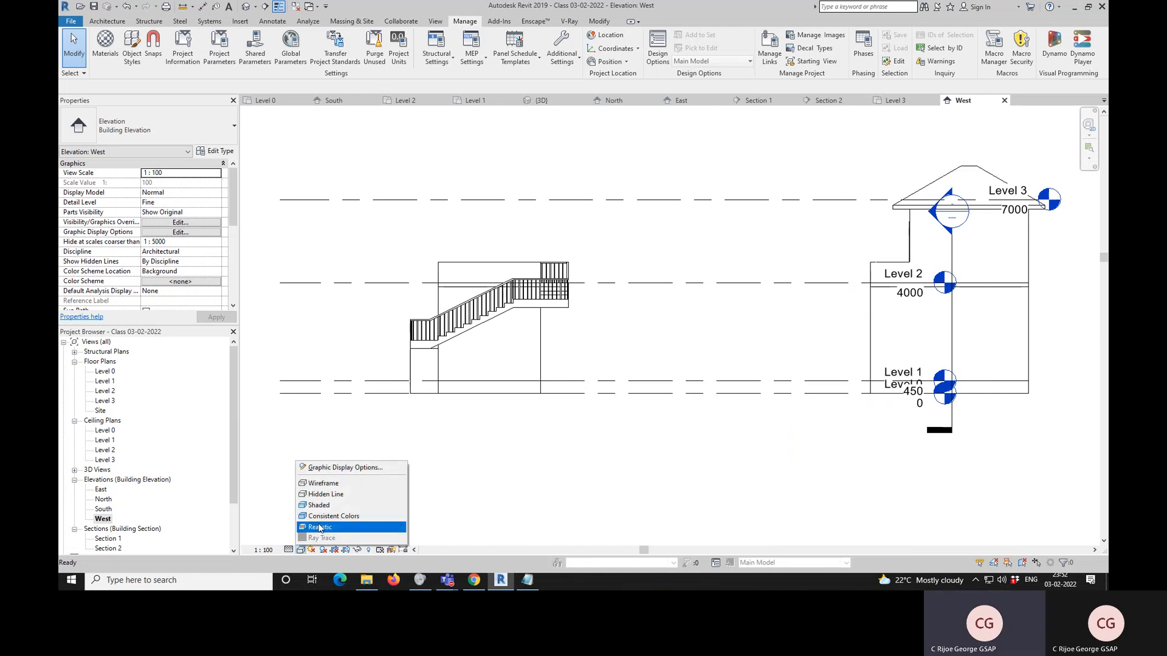
left_click(320, 527)
scroll(511, 352, "down", 3)
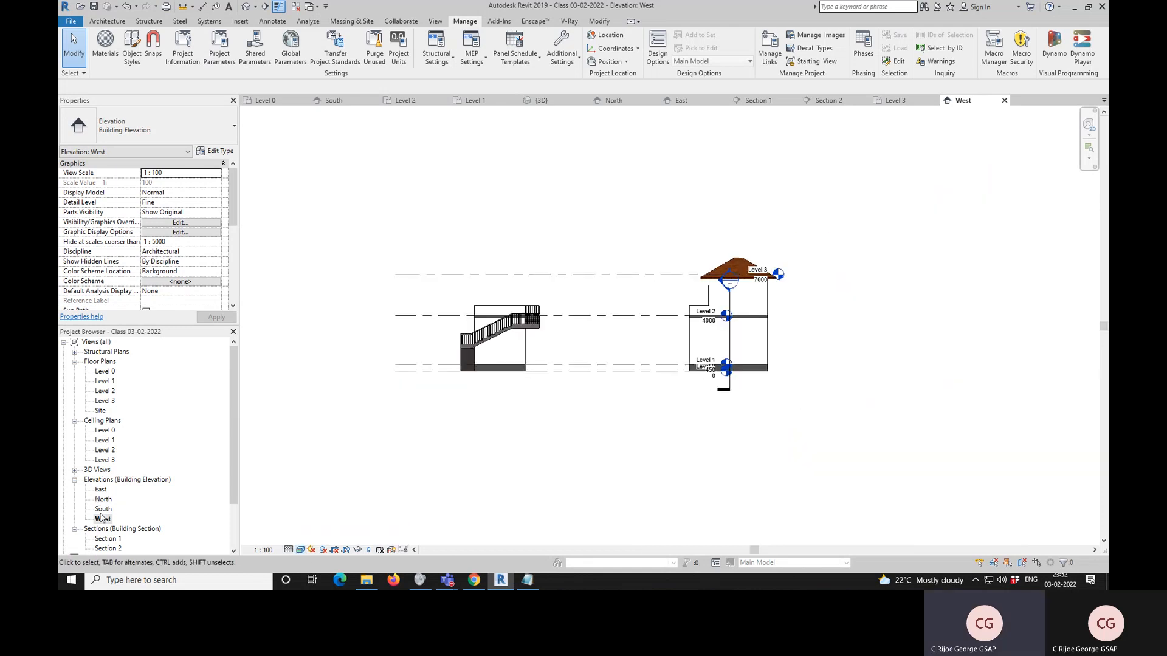
- Open the East elevation and set its visual style to Realistic to show the brick entrance wall
double_click(104, 509)
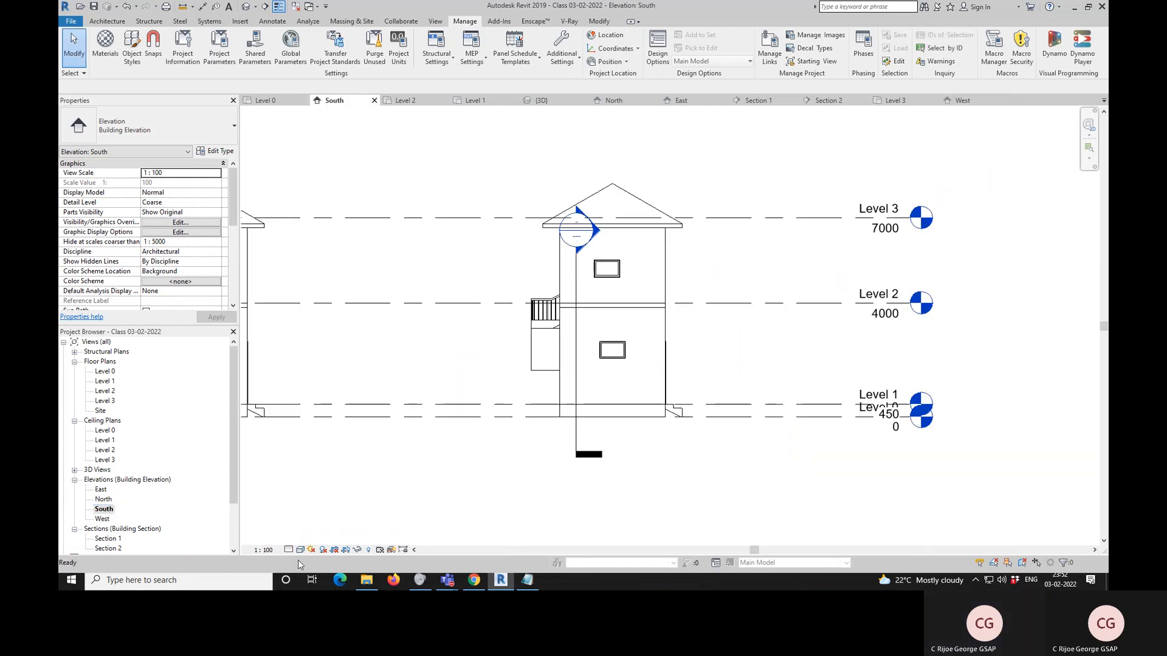
double_click(101, 489)
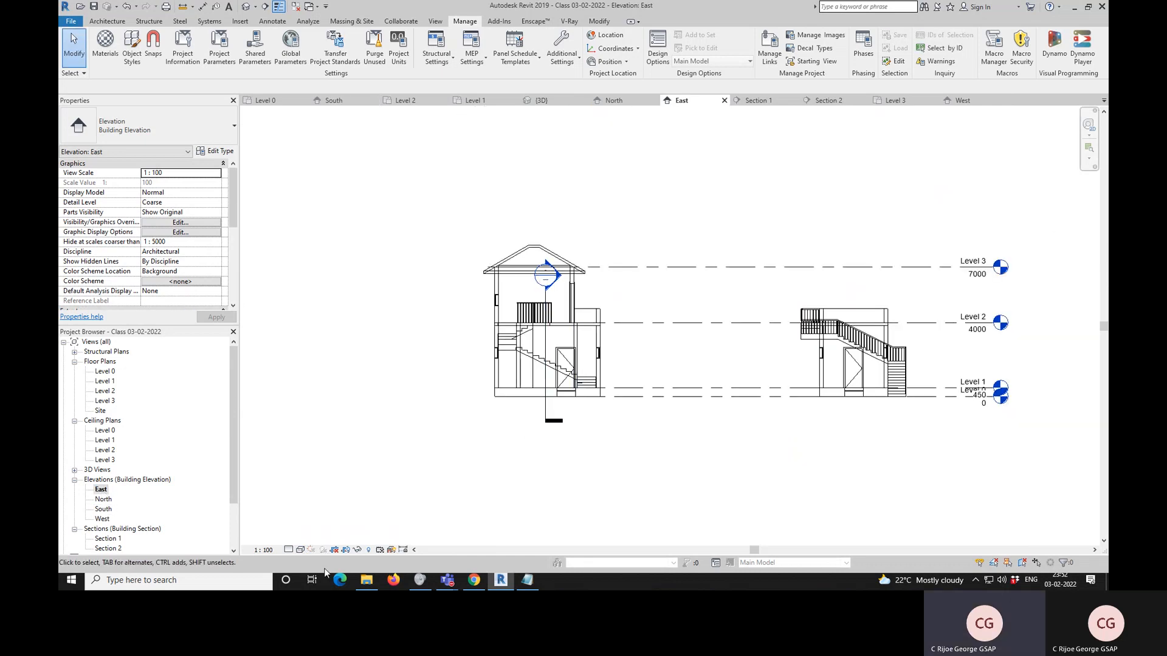
left_click(300, 550)
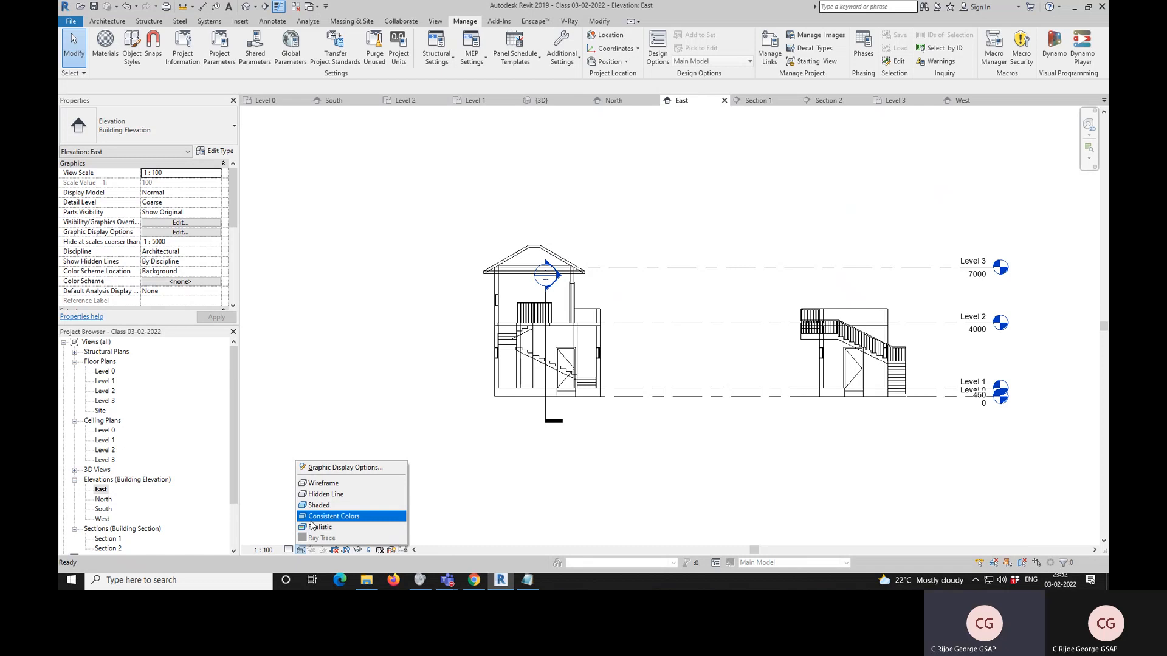
left_click(320, 527)
scroll(693, 334, "up", 3)
scroll(410, 351, "up", 2)
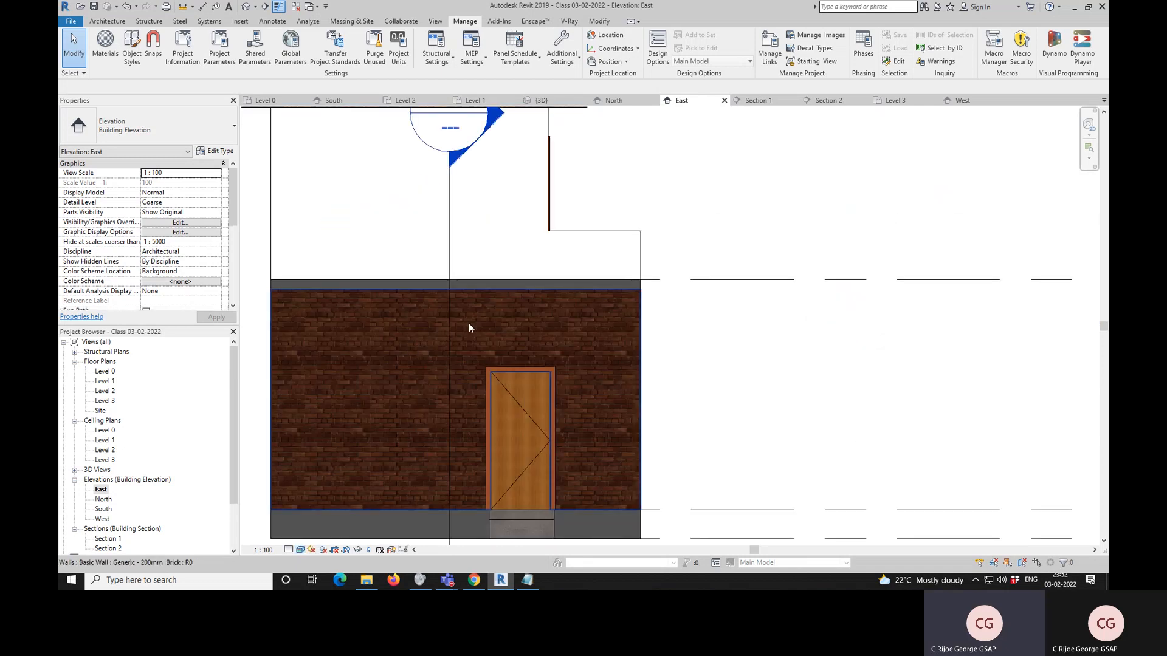
- Split the brick entrance wall at one point on each side of the door in the Level 1 floor plan
left_click(468, 325)
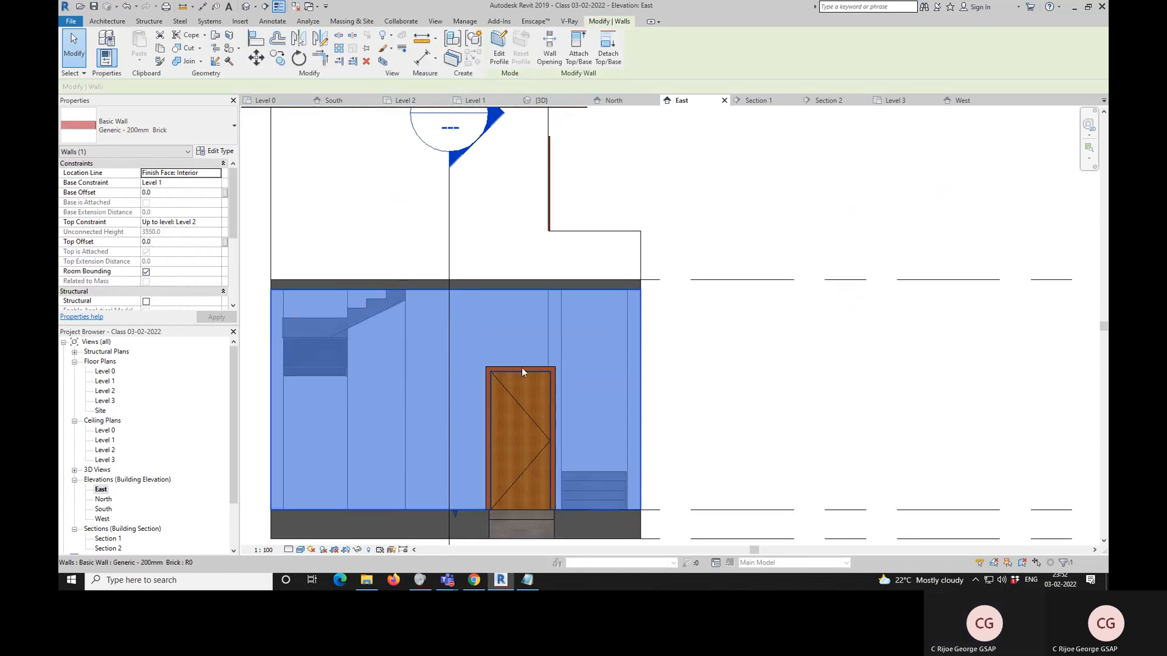
scroll(522, 367, "down", 3)
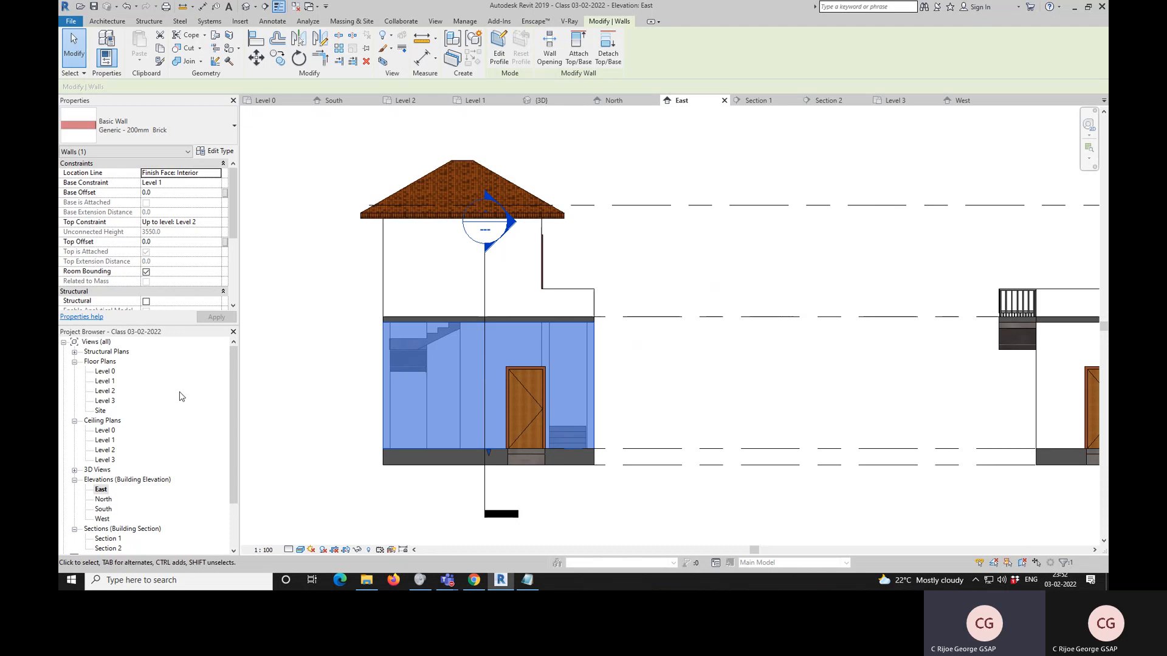
double_click(112, 382)
scroll(594, 334, "down", 4)
scroll(554, 298, "up", 4)
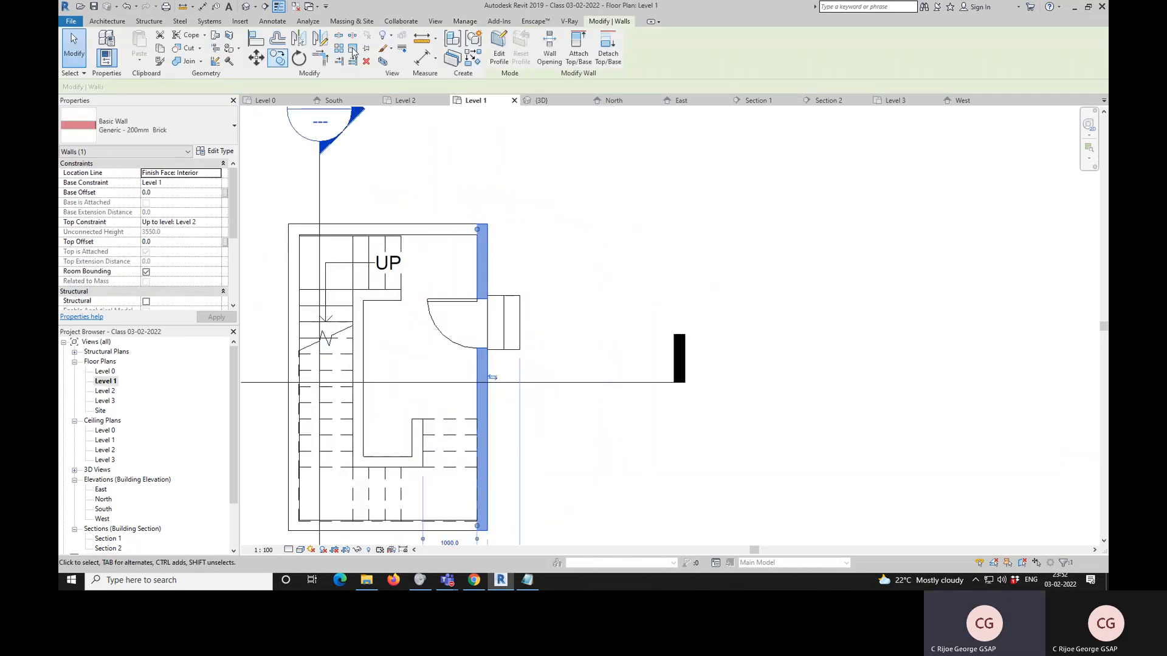
left_click(340, 36)
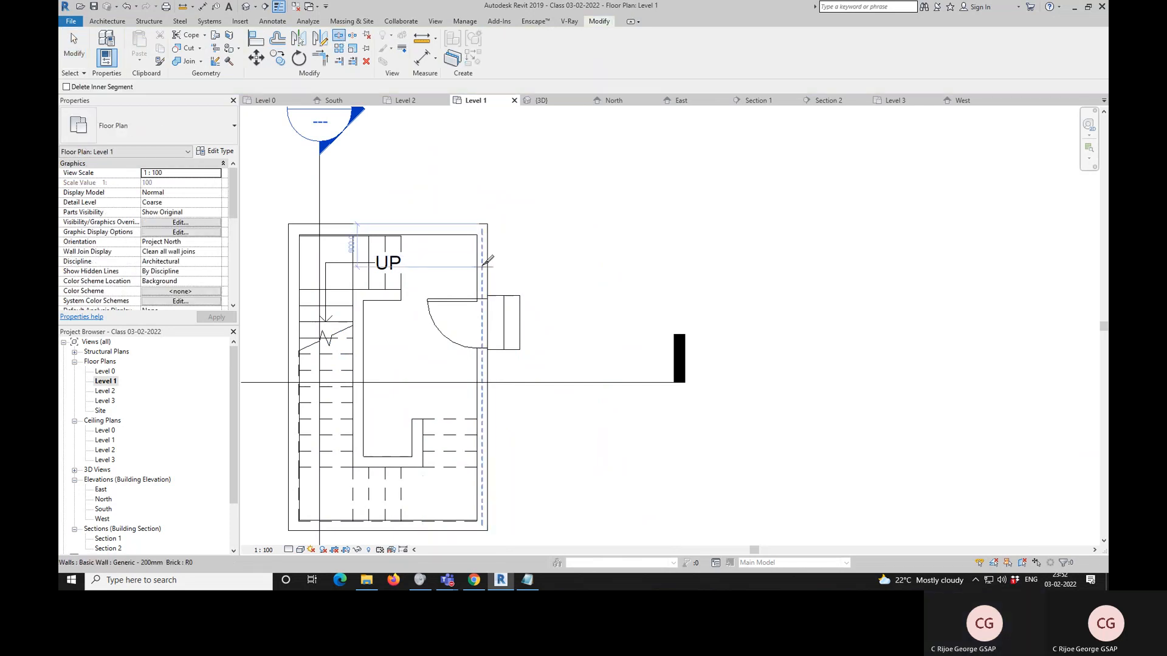
left_click(487, 375)
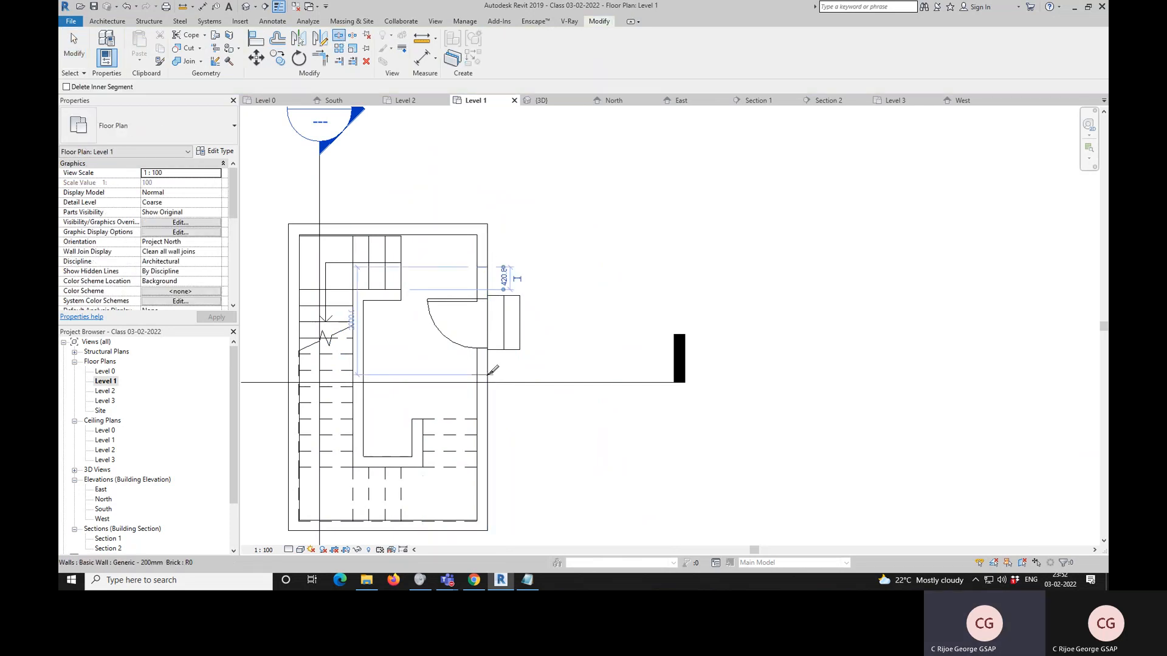
- In the East elevation, change the two outer segments of the split brick wall to Generic - 200mm White Wall
double_click(101, 490)
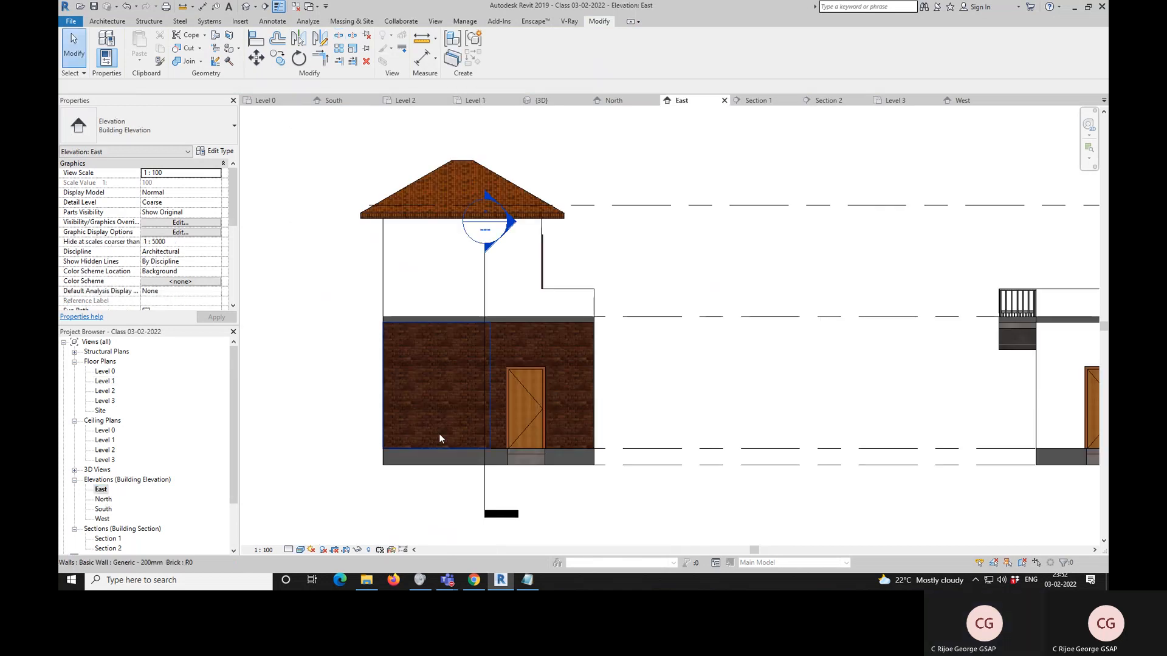
left_click(532, 355)
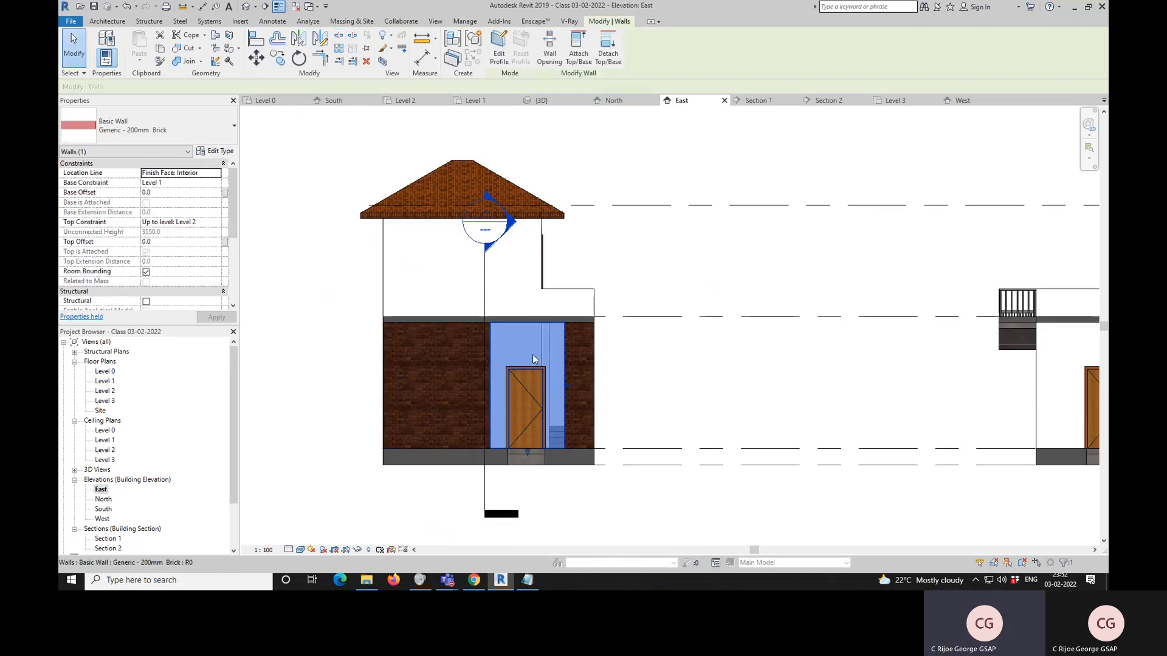
left_click(414, 356)
left_click(585, 361, "ctrl")
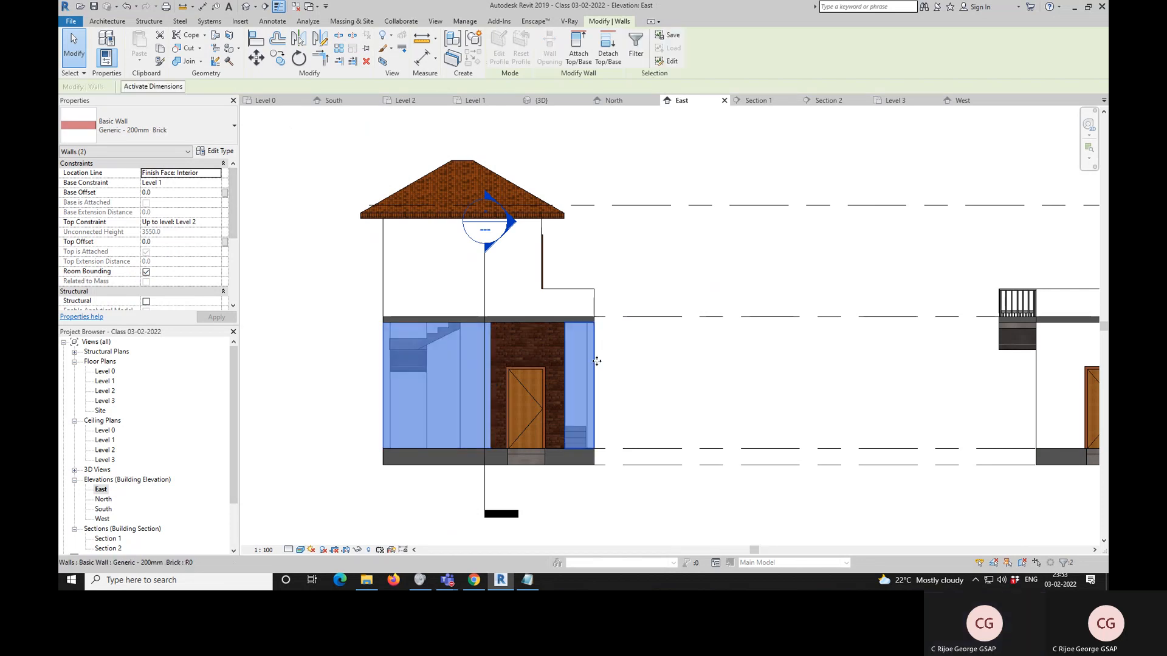
left_click(188, 130)
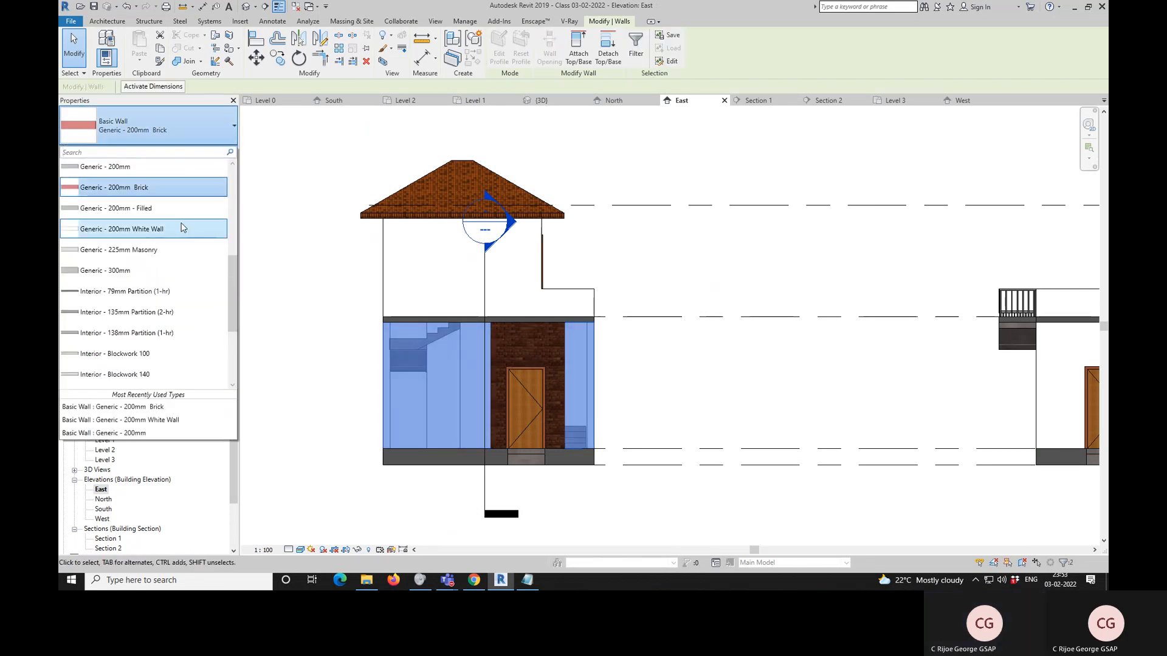
left_click(182, 230)
left_click(678, 290)
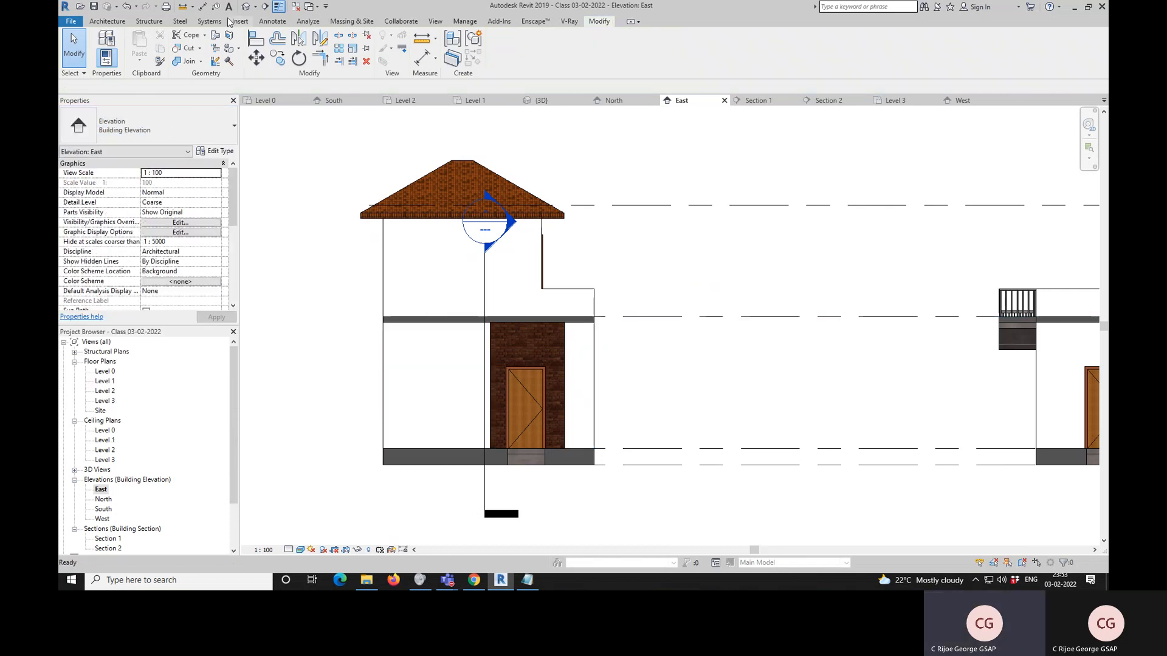
- Examine the brick panel around the entrance door in the 3D view, both up close and against the neighbouring houses
left_click(245, 7)
scroll(614, 279, "down", 2)
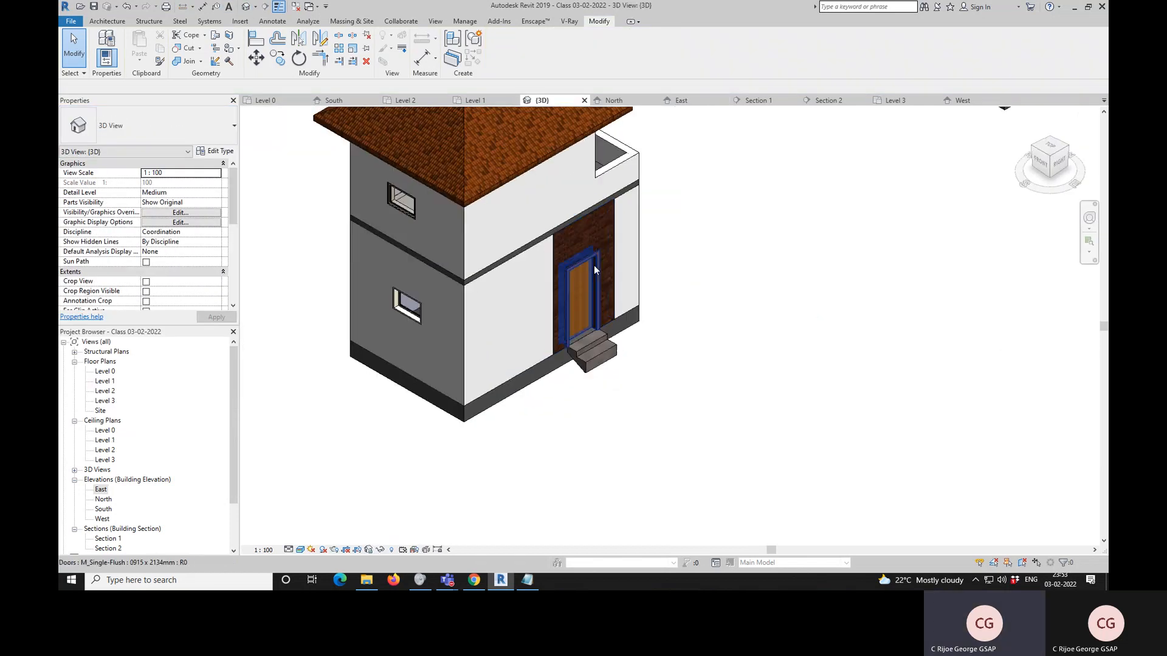
scroll(495, 371, "down", 1)
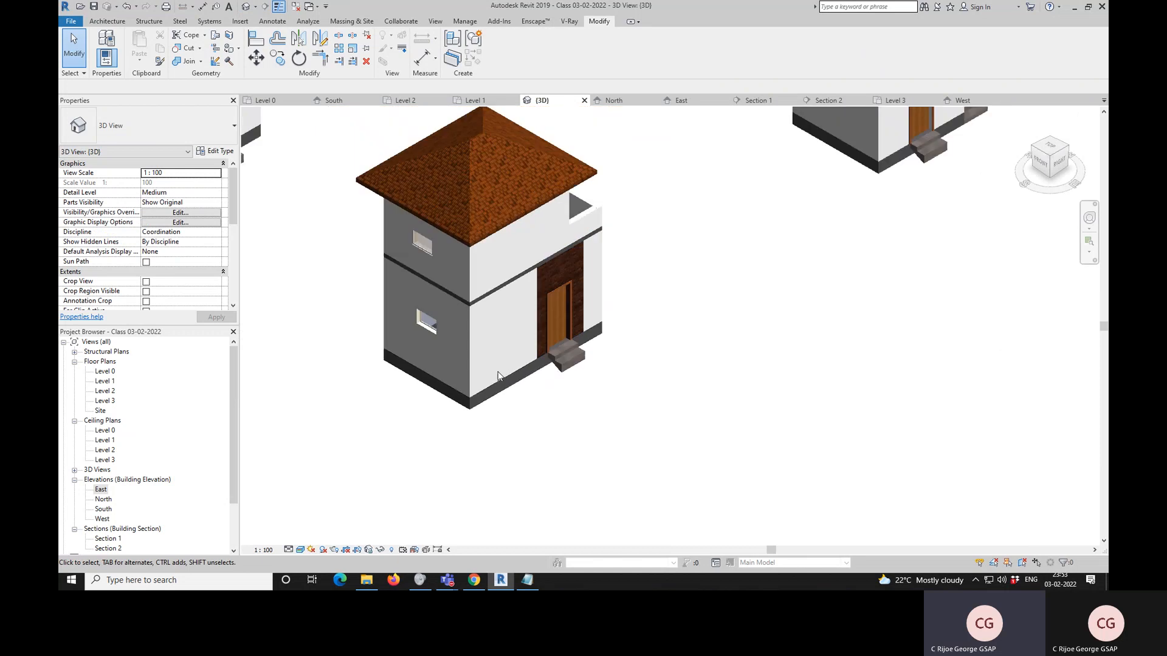
scroll(574, 264, "up", 3)
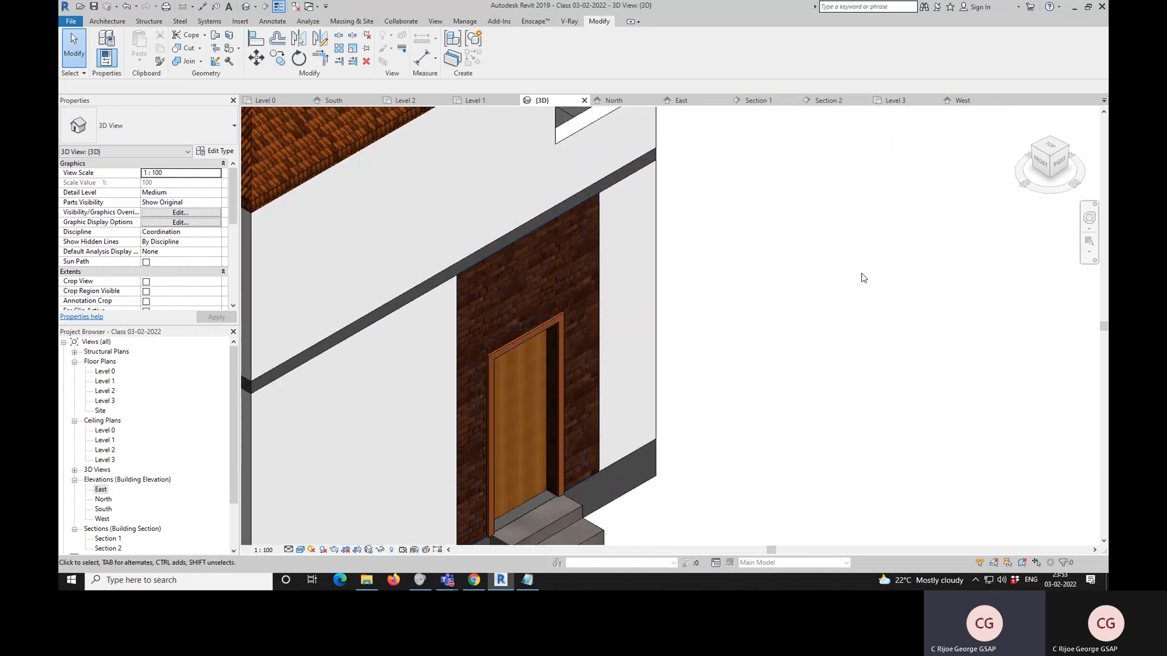
scroll(756, 345, "down", 1)
scroll(755, 345, "down", 2)
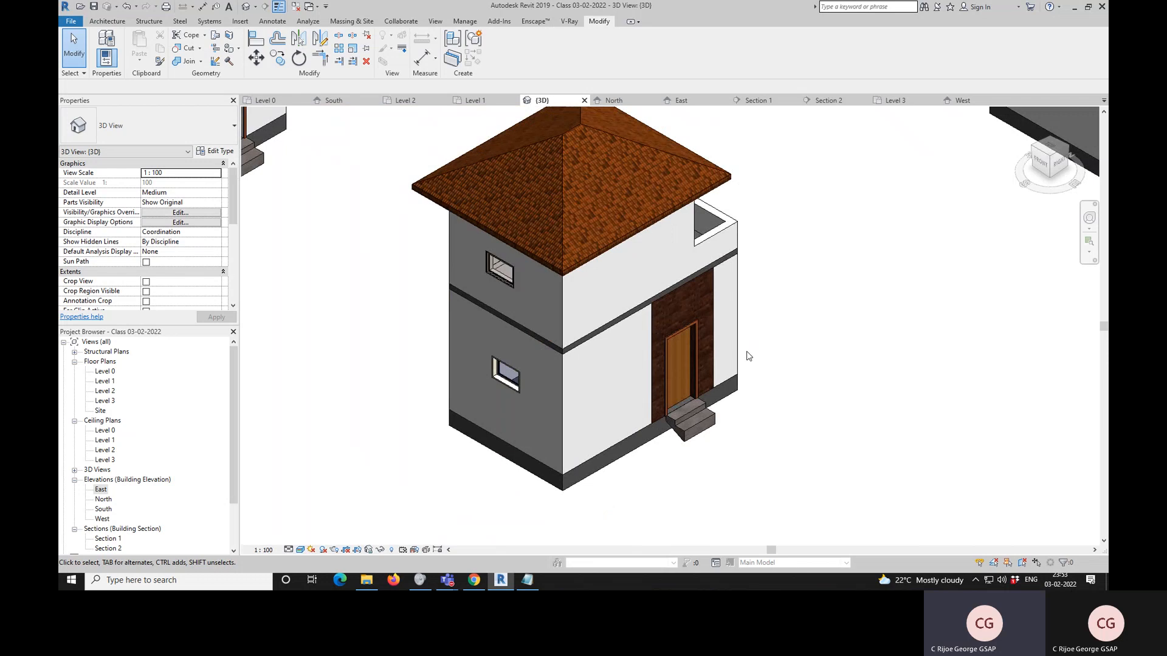
scroll(611, 373, "down", 3)
scroll(513, 333, "down", 2)
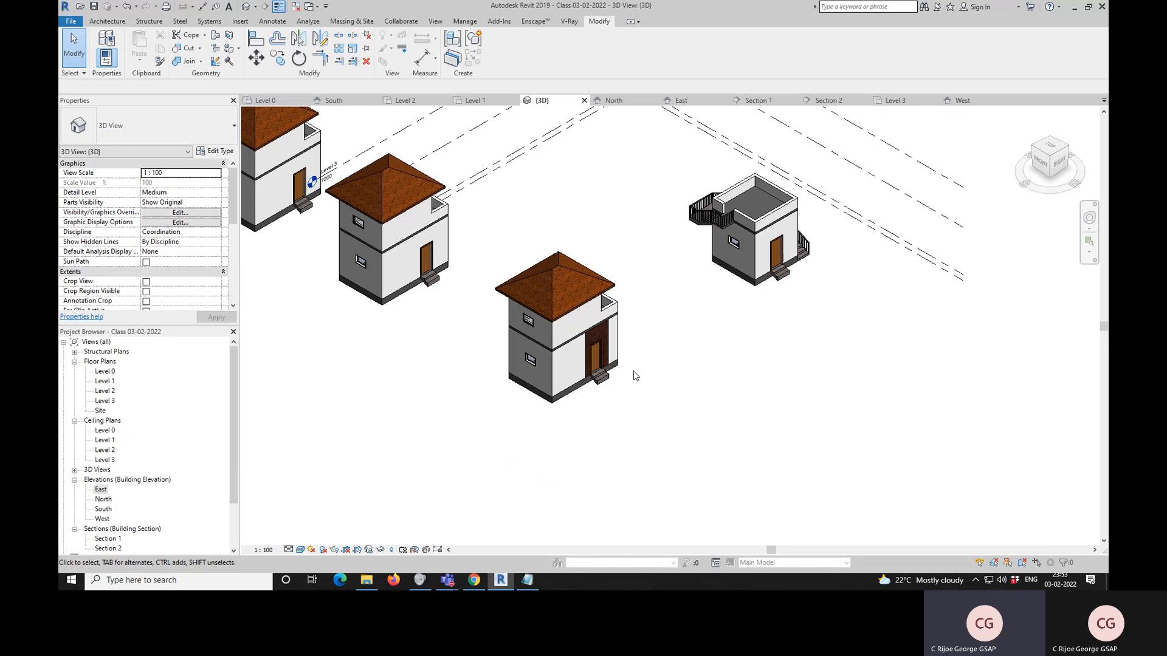
scroll(608, 358, "up", 4)
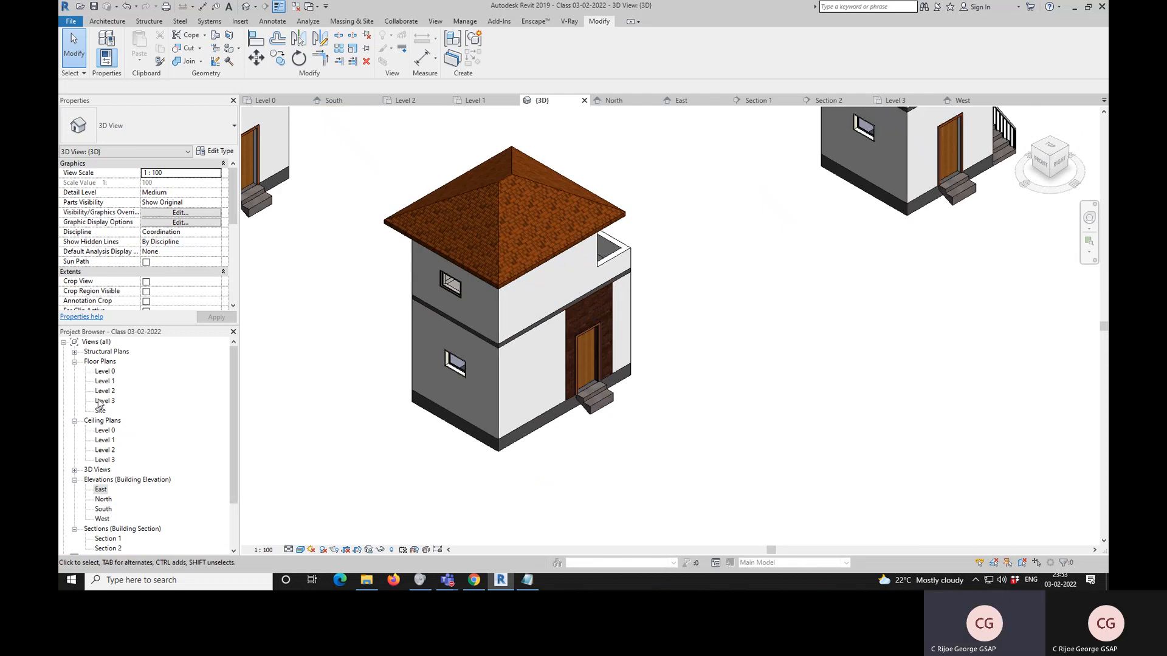
- In the Level 1 floor plan, start a model line on the outer face of the brick wall at the entrance door's edge
double_click(109, 382)
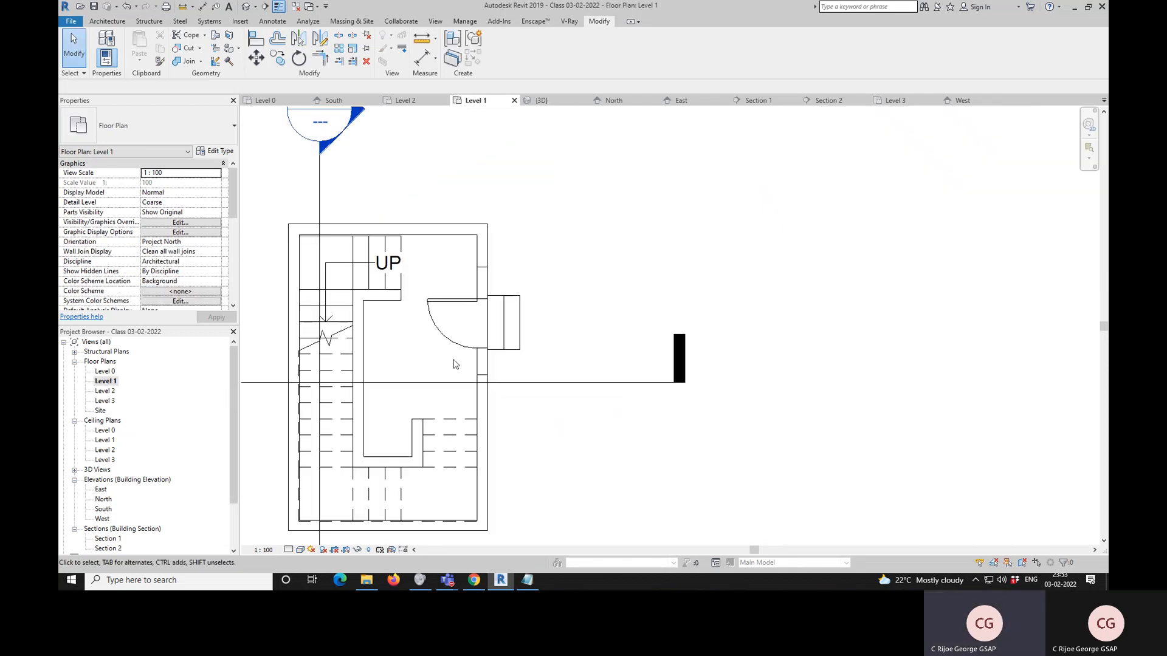
scroll(456, 346, "up", 3)
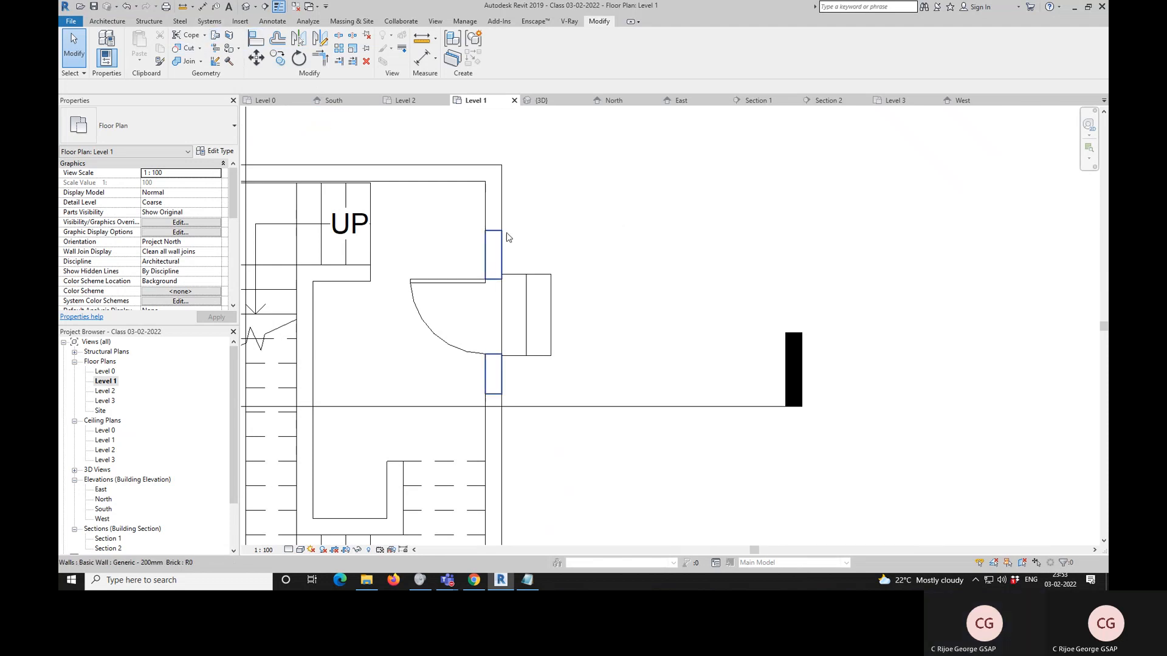
left_click(107, 21)
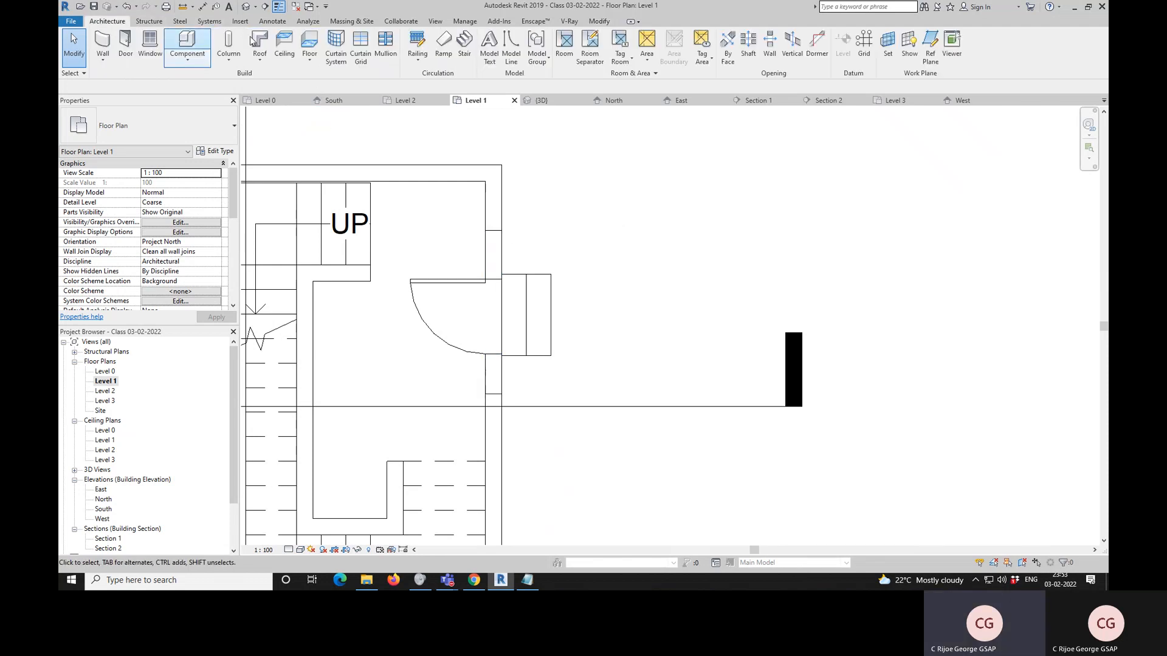
left_click(511, 45)
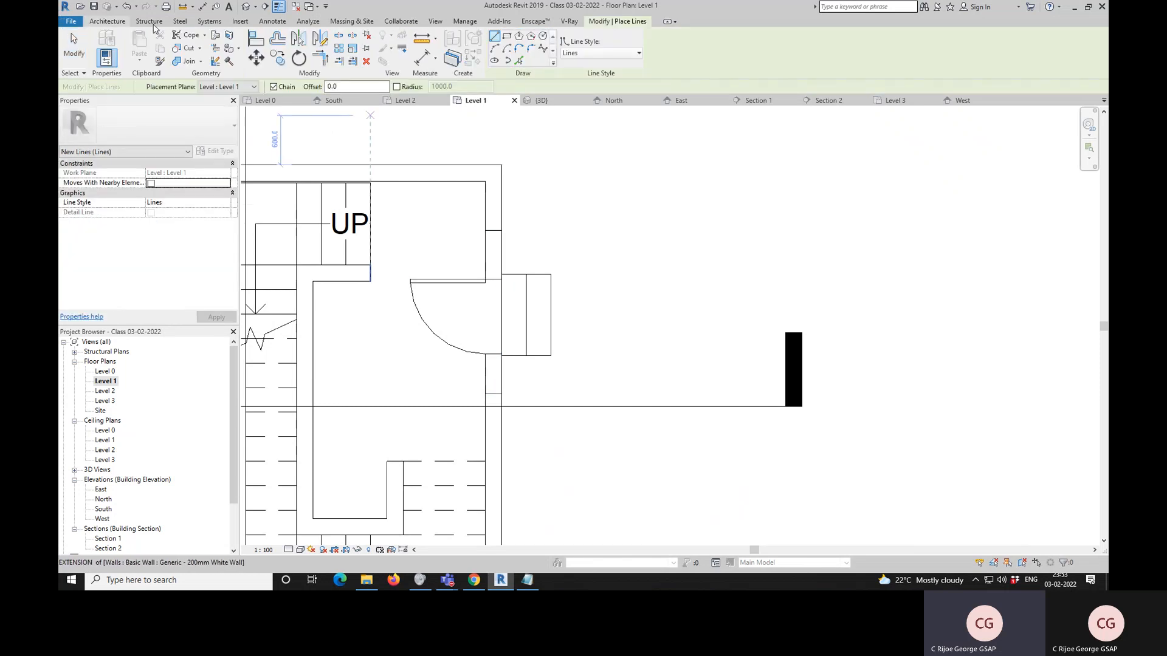
key("Escape")
key("Escape")
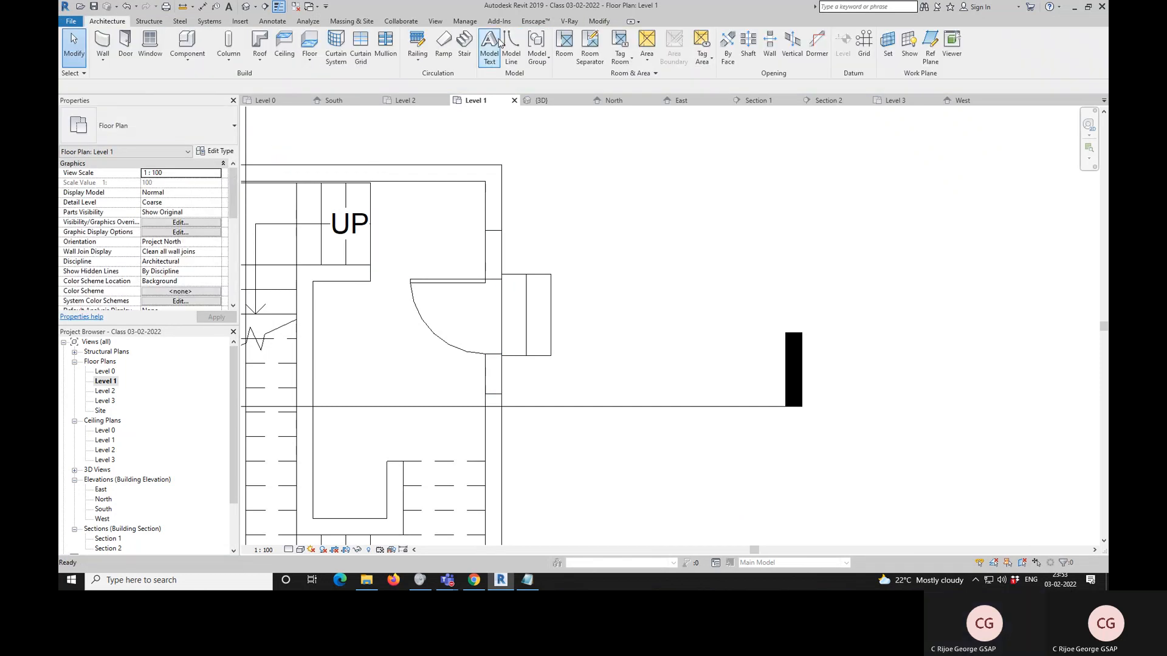
key("l")
key("i")
left_click(502, 279)
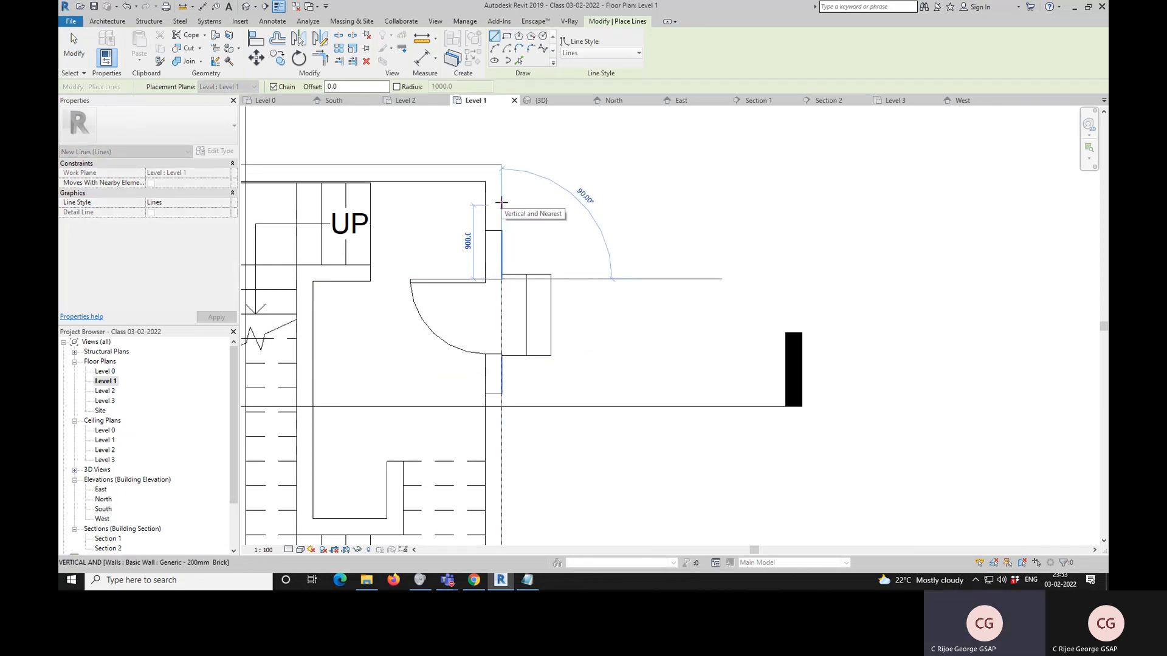
- Draw a horizontal model line about 598 mm long outward from the wall's outer face, 900 mm above the upper door jamb
left_click(501, 204)
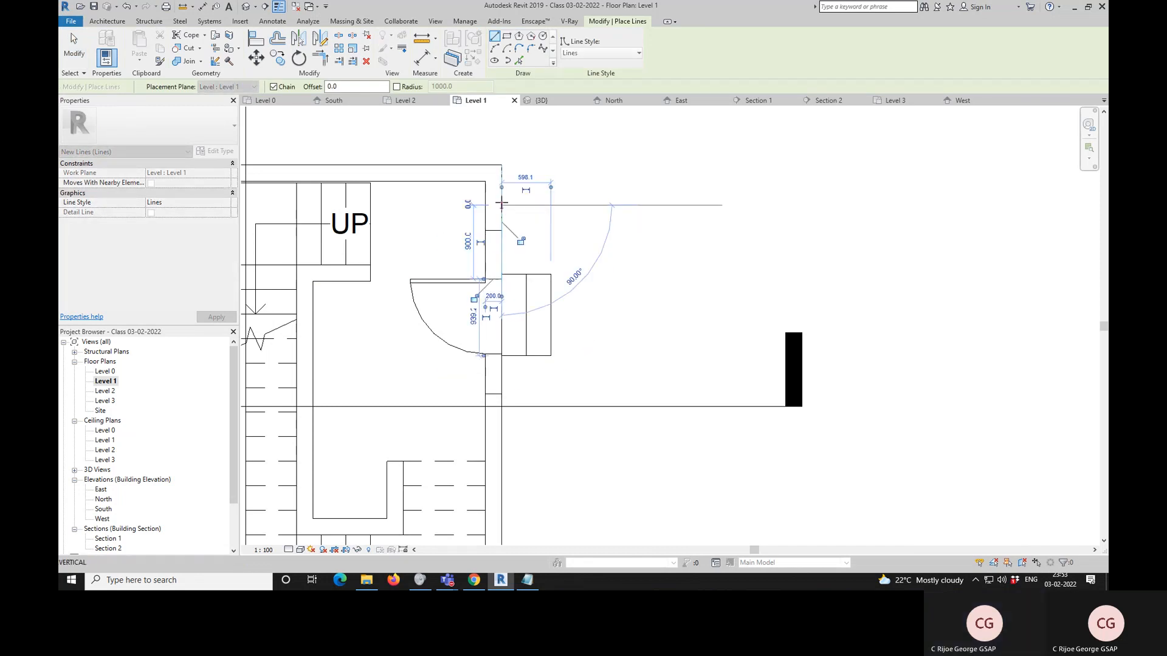
left_click(550, 205)
key("Escape")
key("Escape")
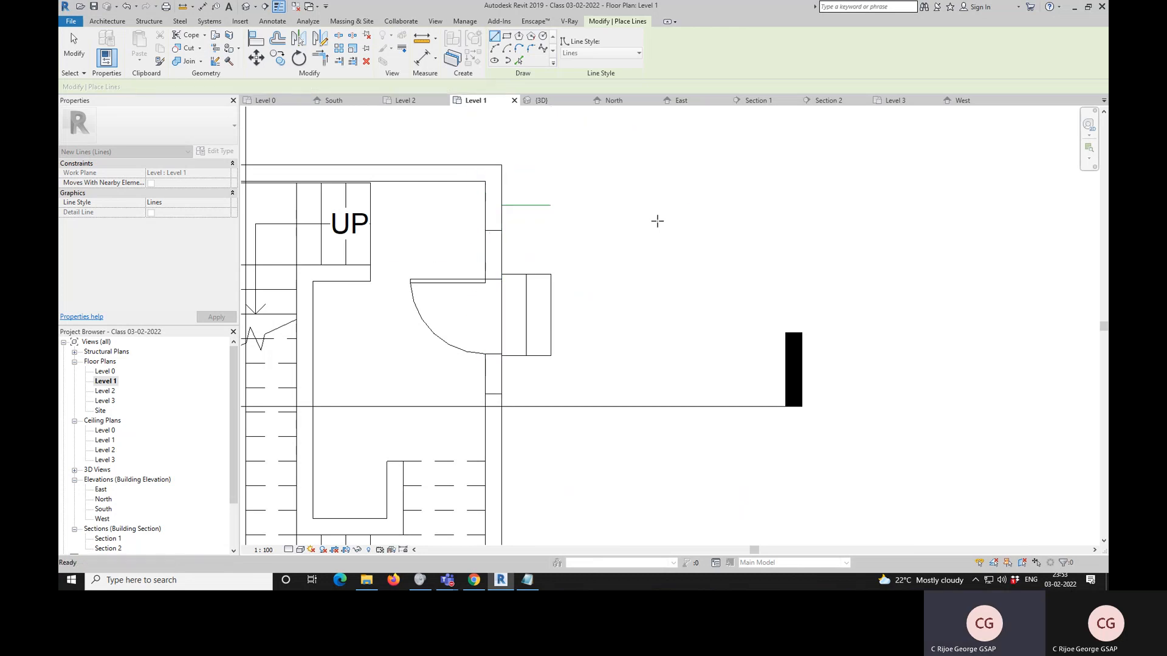
- Draw a 900 mm vertical model line down the wall's outer face from the lower door jamb
scroll(526, 189, "down", 4)
scroll(521, 311, "up", 3)
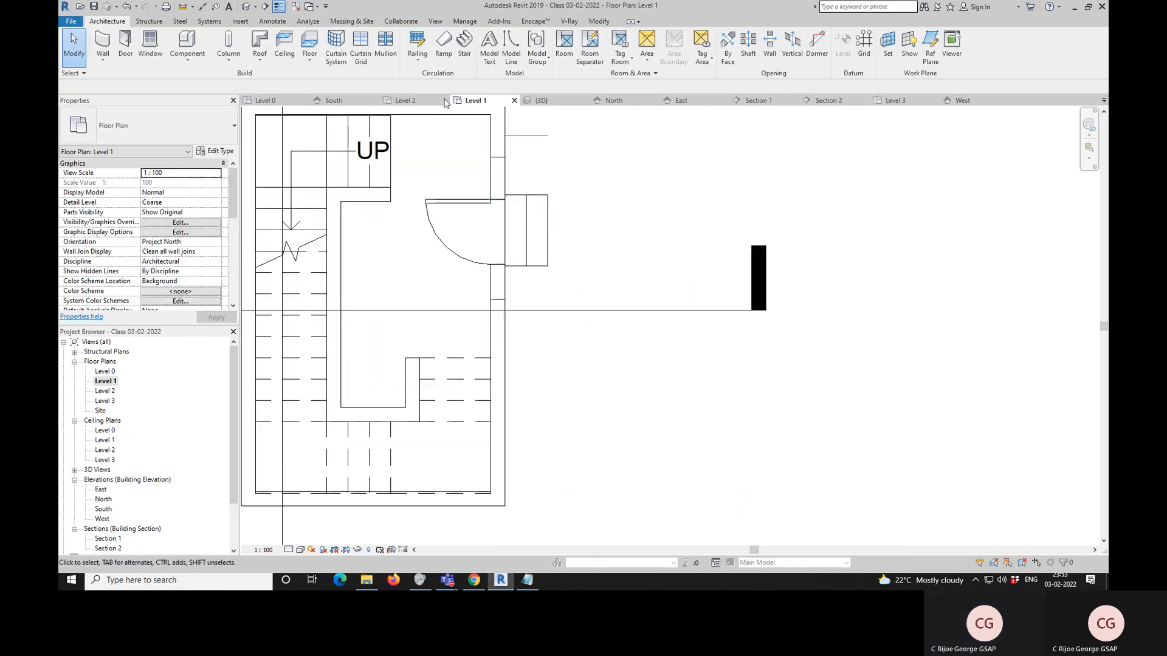
left_click(511, 49)
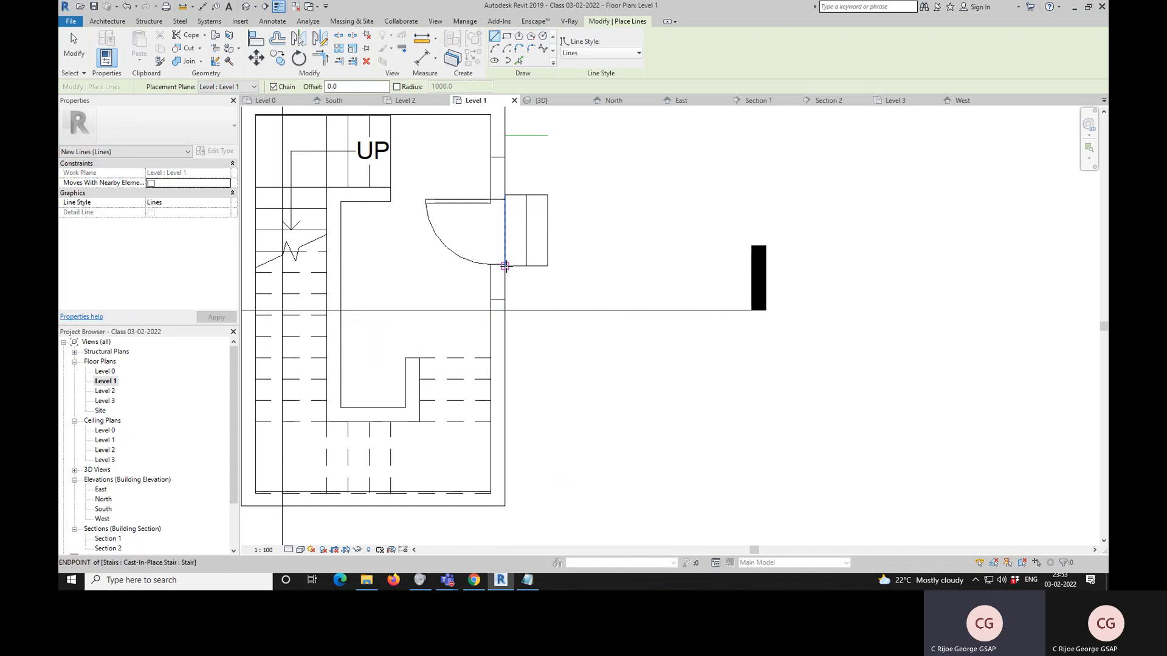
scroll(503, 278, "up", 3)
left_click(509, 346)
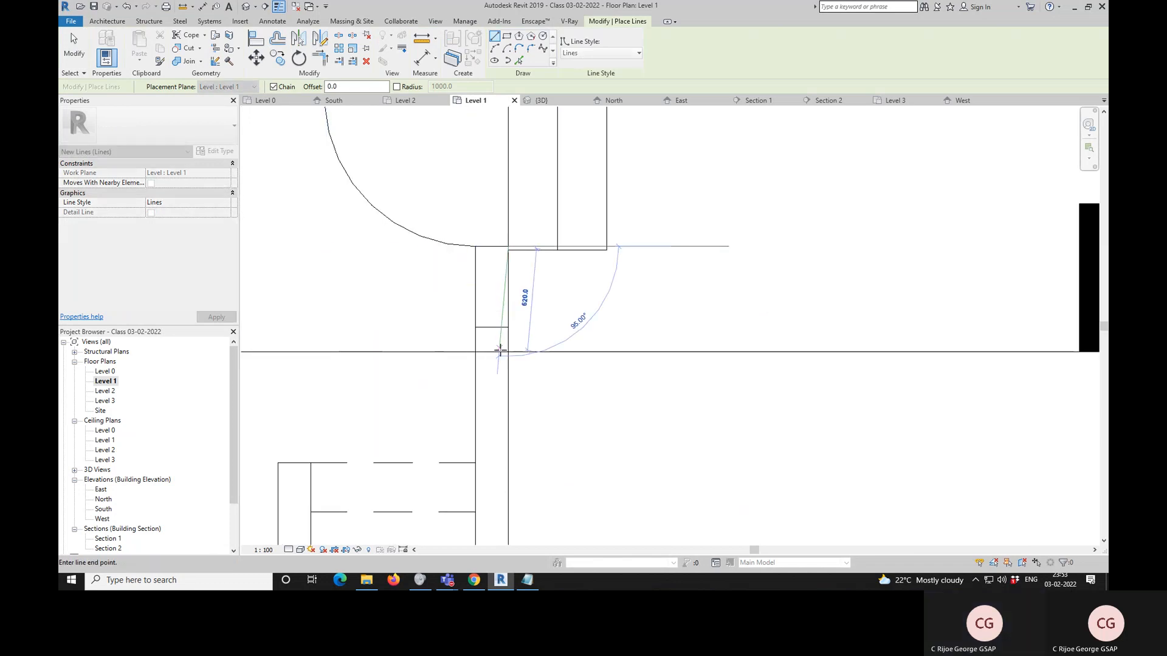
type("900")
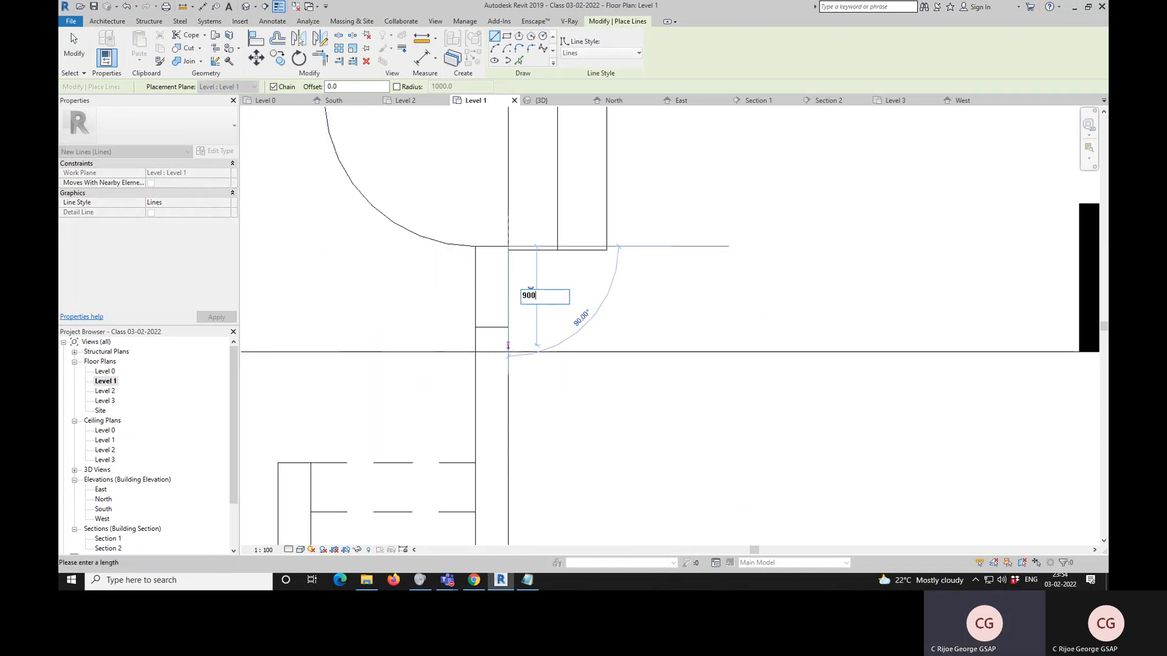
key("Return")
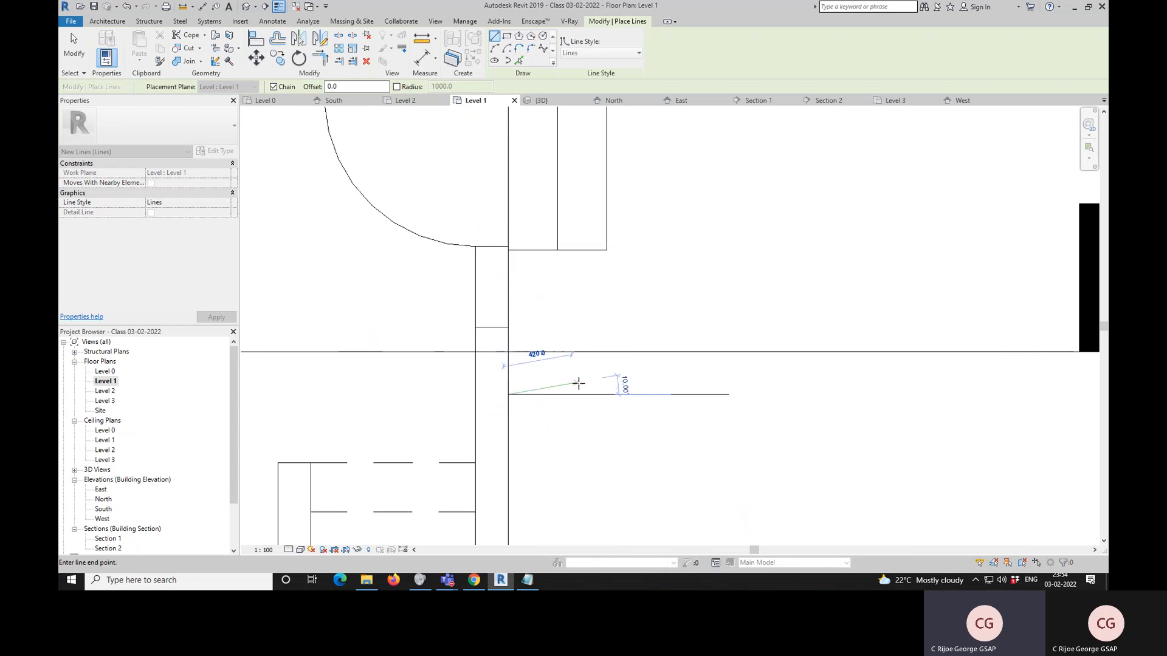
left_click(605, 395)
key("Escape")
key("Escape")
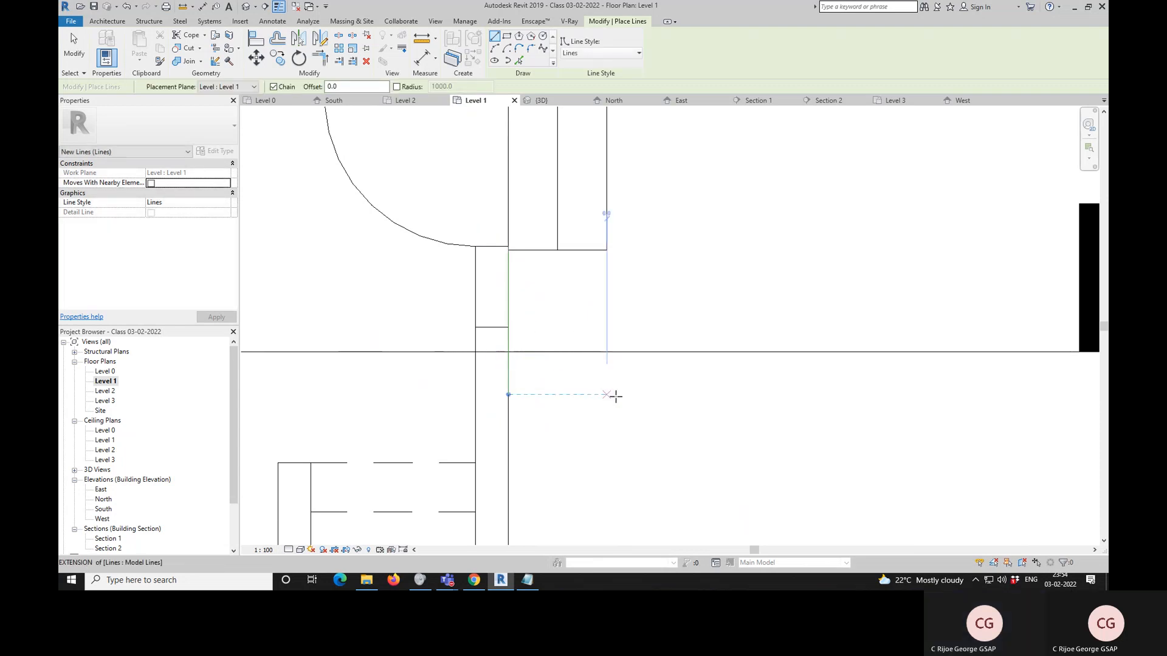
- Draw a horizontal model line outward from the lower door jamb, extending past the entrance steps
scroll(528, 406, "down", 2)
scroll(568, 302, "up", 1)
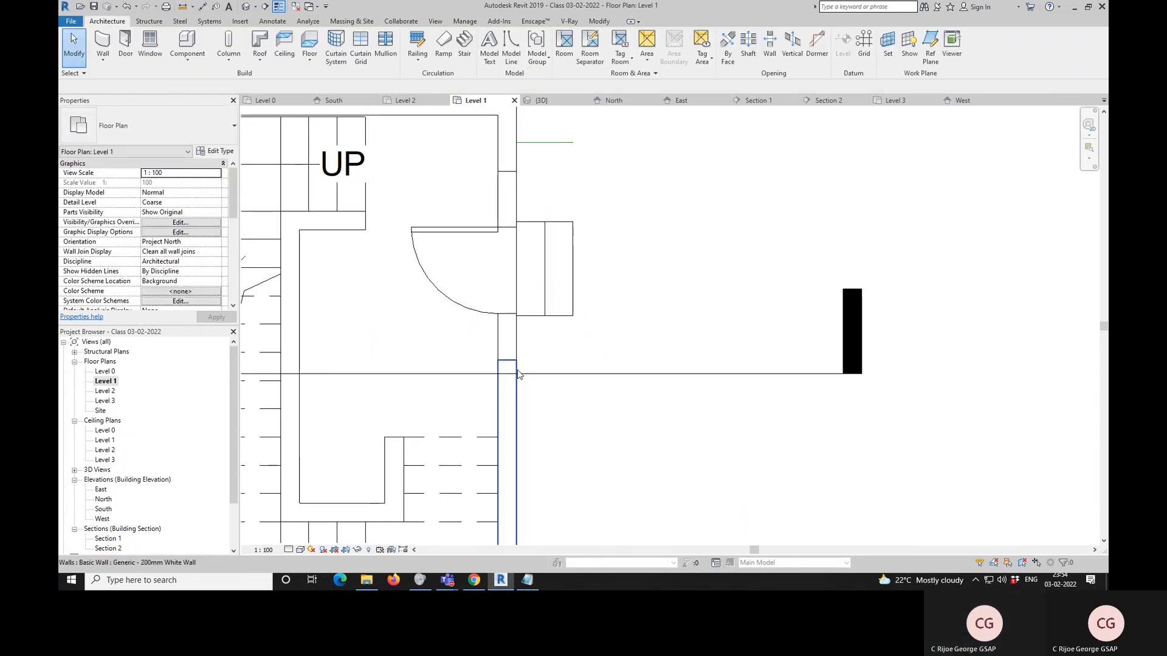
key("l")
key("i")
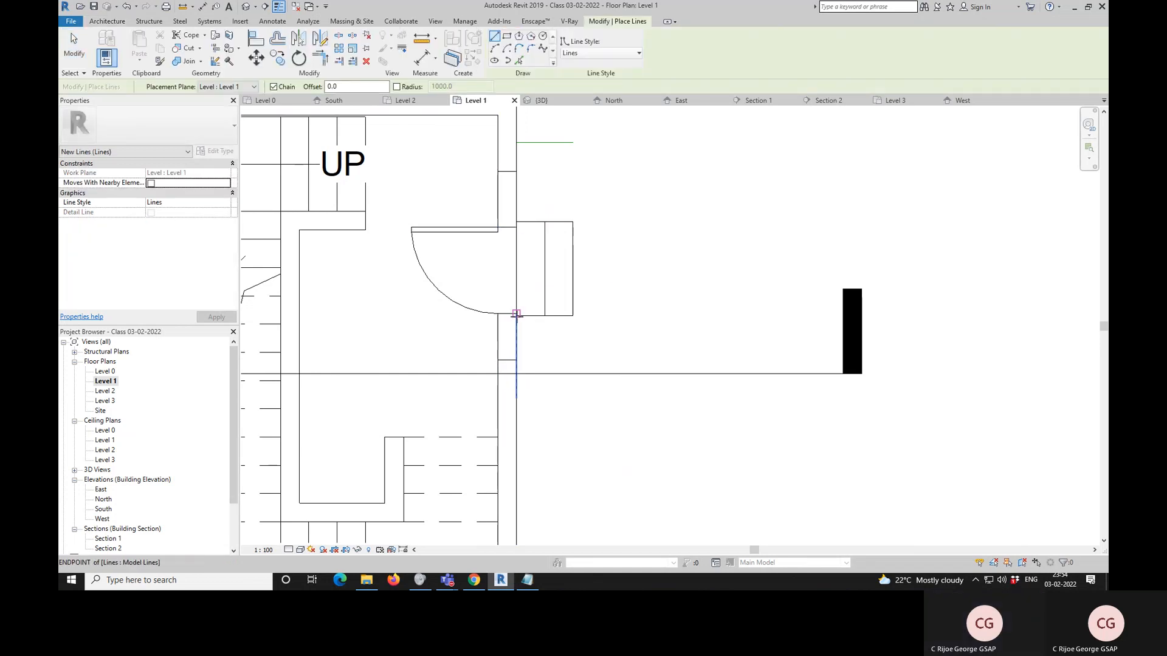
scroll(516, 314, "up", 2)
left_click(516, 313)
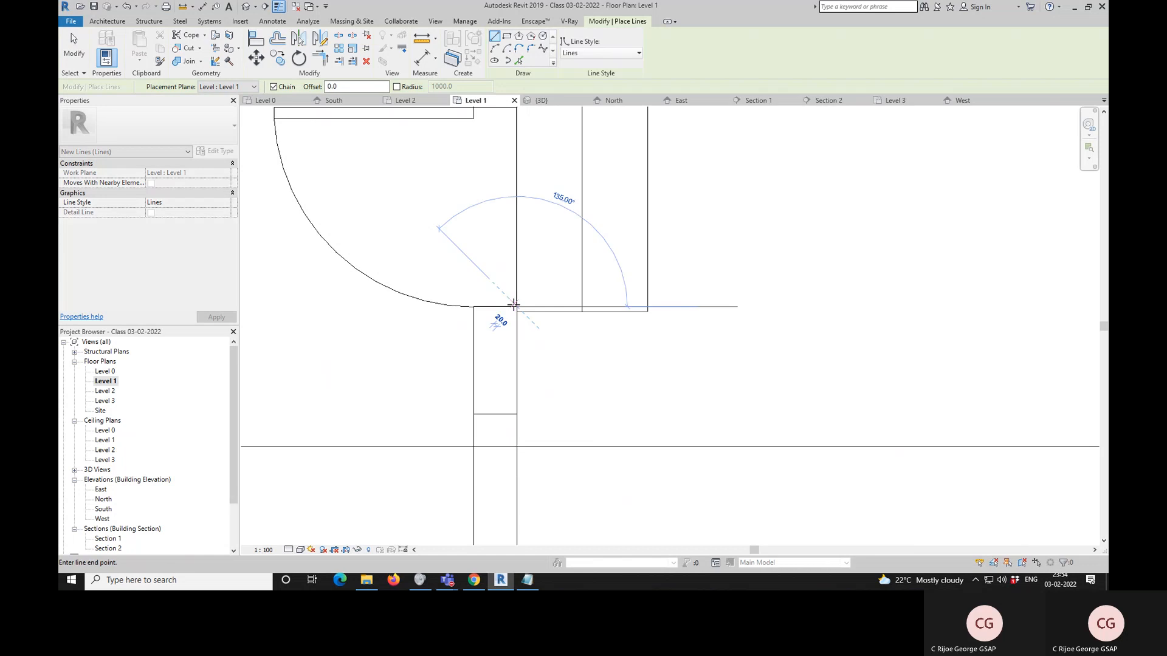
scroll(516, 285, "down", 1)
left_click(664, 295)
key("Escape")
key("Escape")
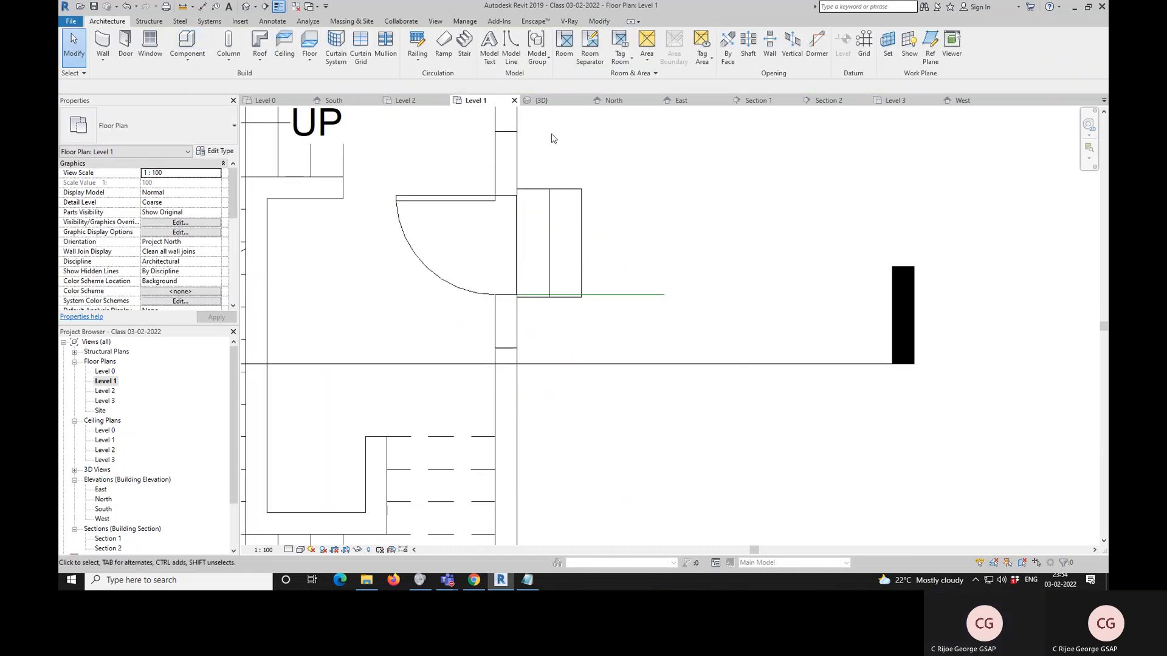
- Offset a copy of the lower jamb line 900 mm downward, away from the door
key("o")
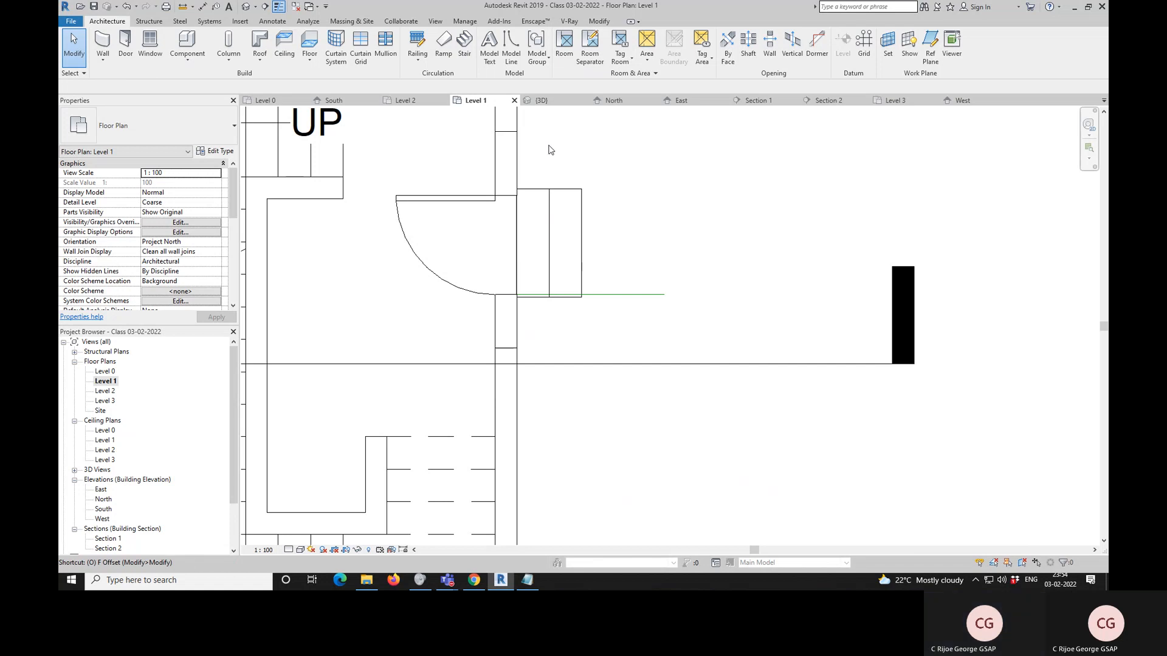
key("f")
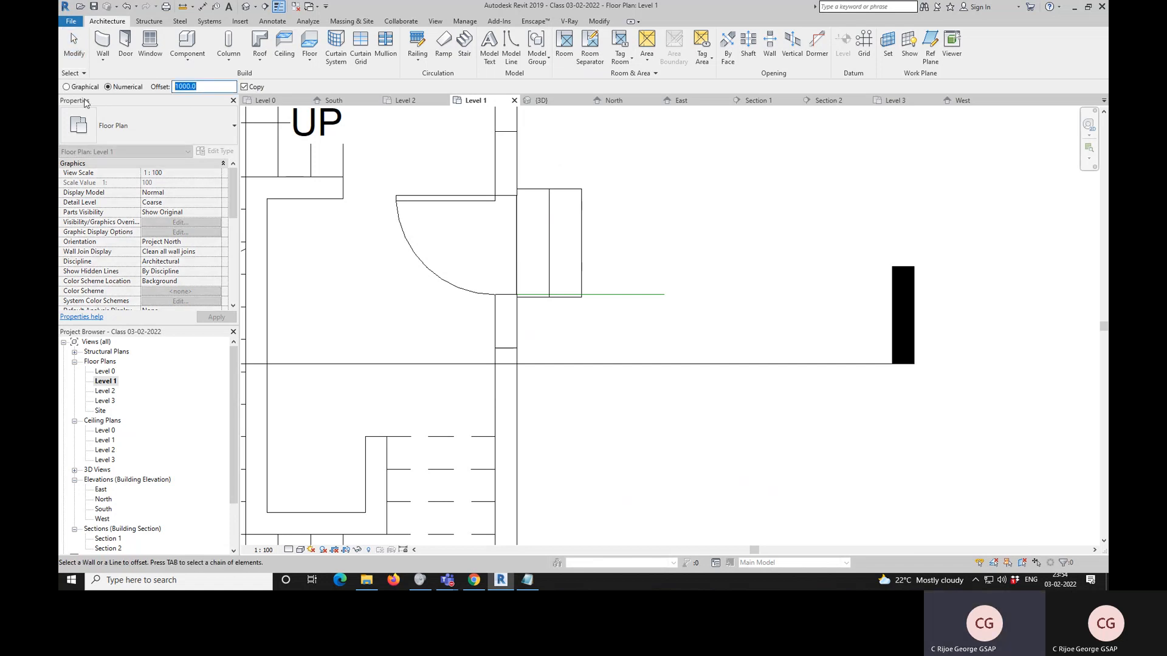
type("800.0")
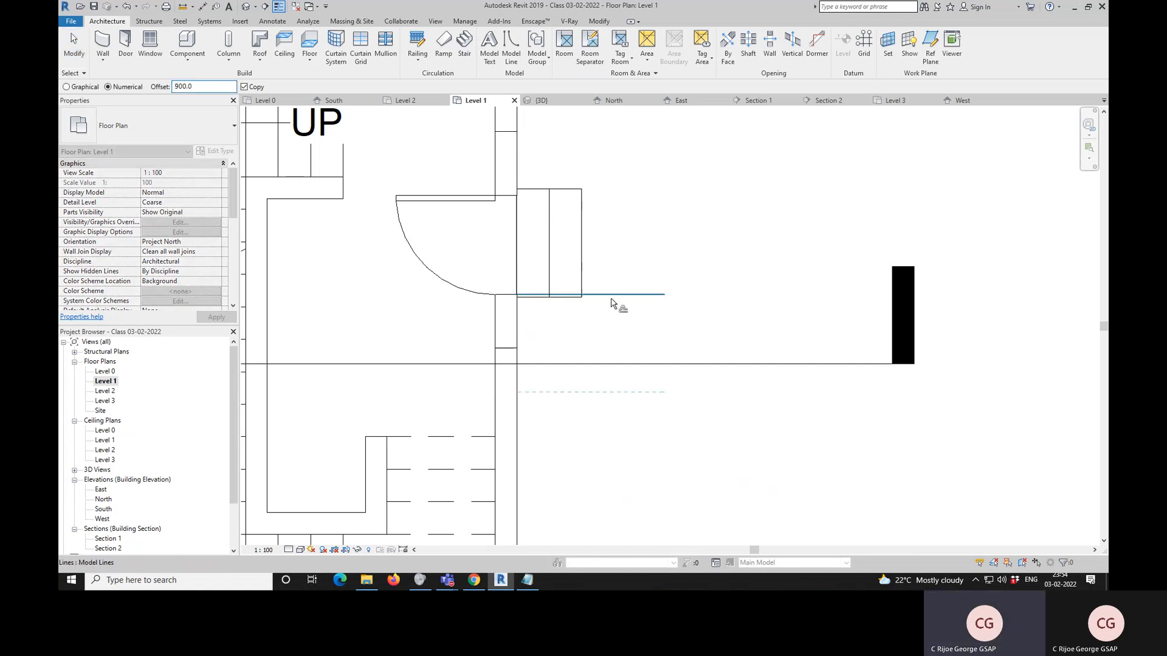
left_click(619, 306)
key("Escape")
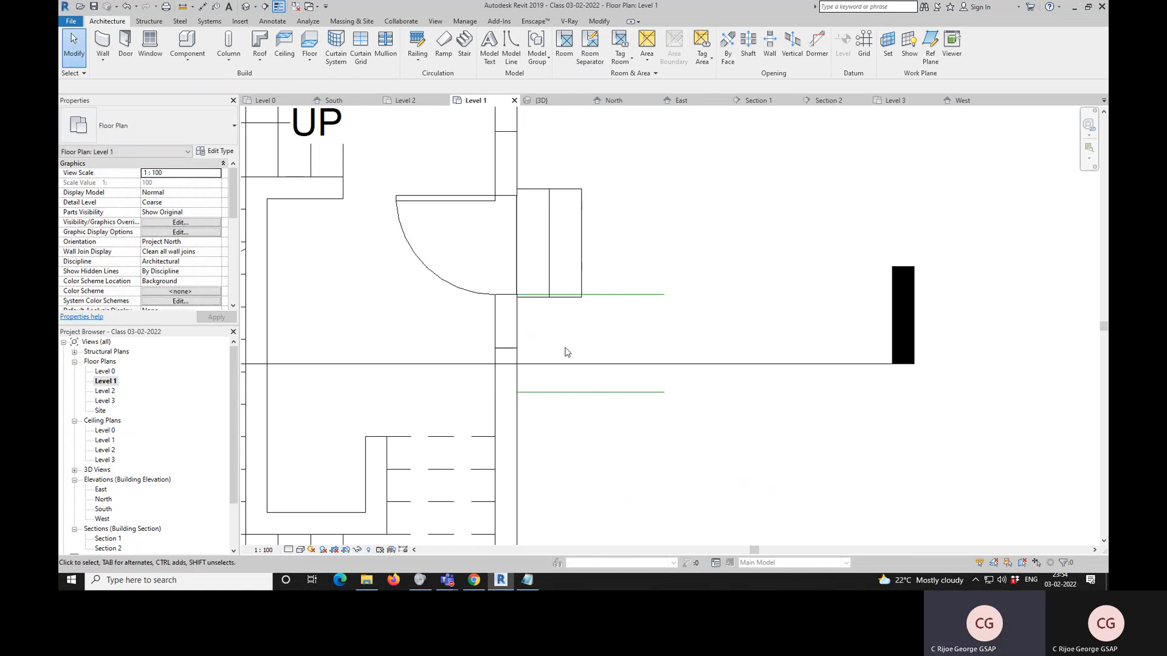
- Delete the short horizontal model line above the door
scroll(565, 352, "down", 5)
scroll(566, 253, "up", 4)
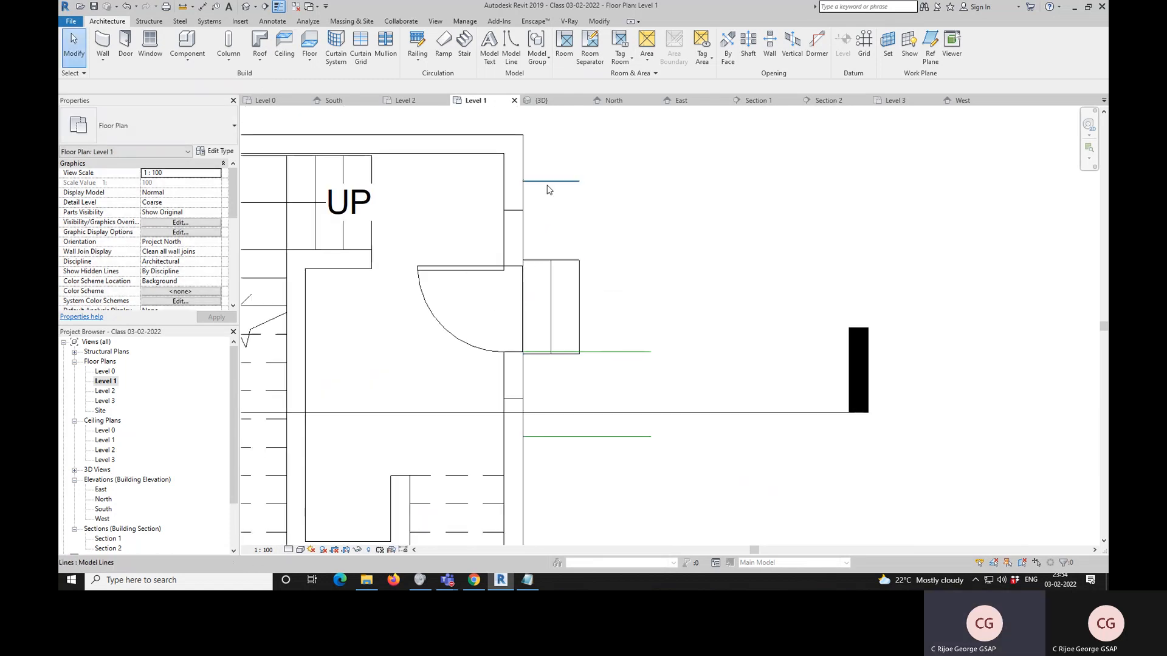
left_click(546, 181)
key("Delete")
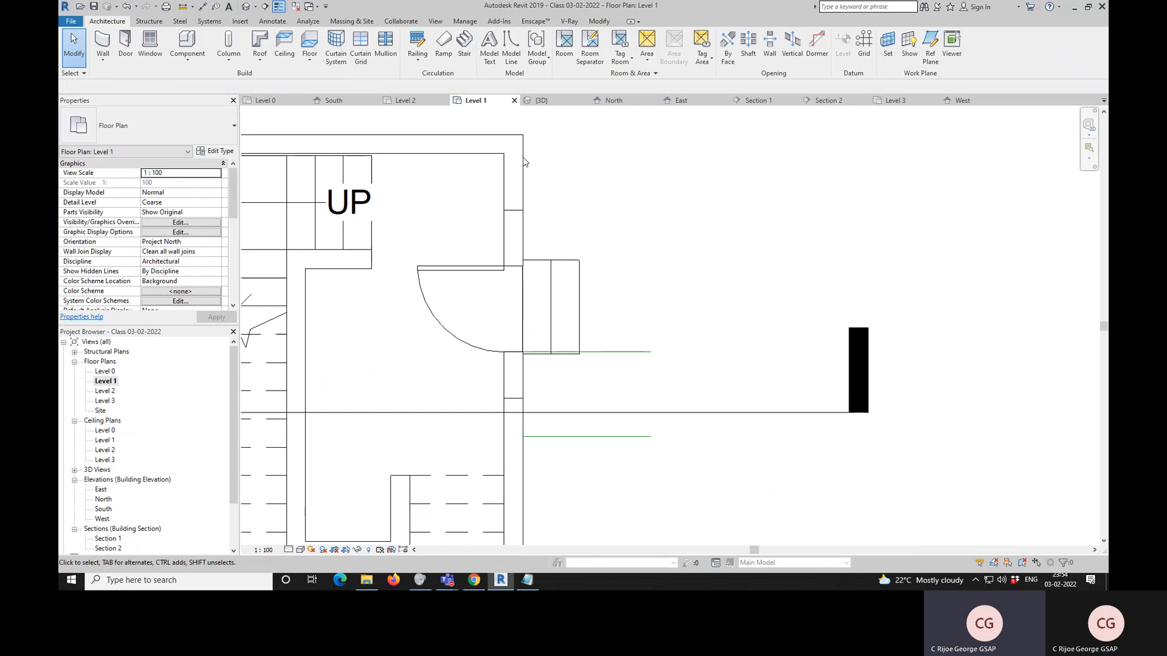
- Draw a horizontal model line outward from the upper door jamb, extending past the entrance steps
key("l")
key("i")
left_click(523, 181)
left_click(523, 265)
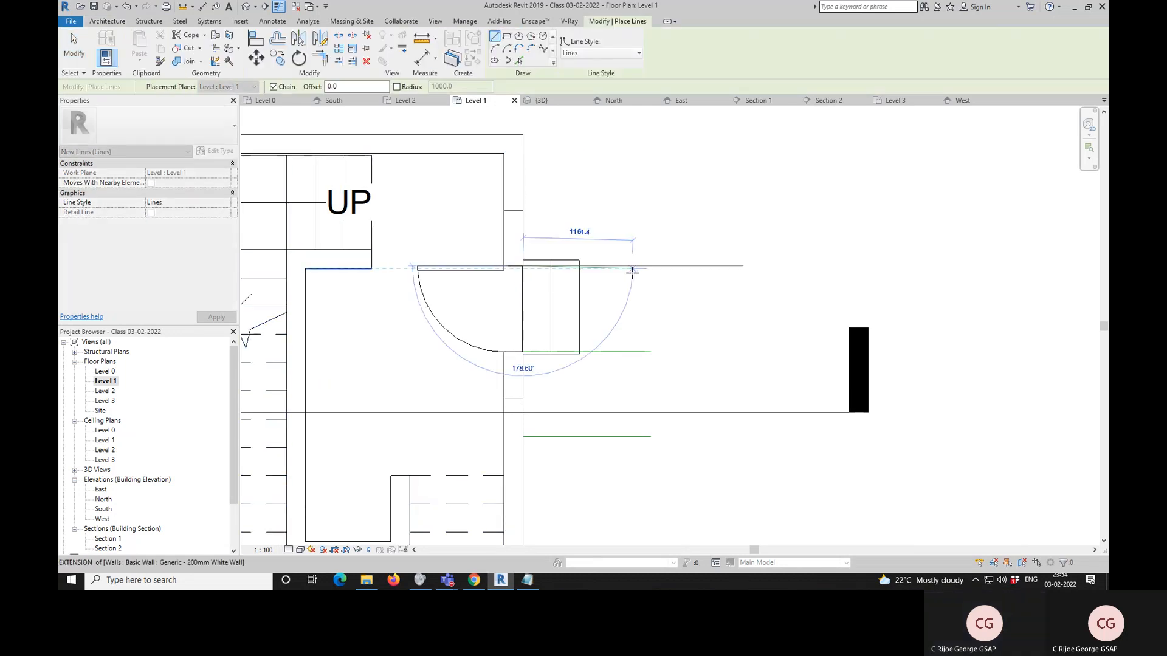
key("Escape")
key("ctrl+z")
left_click(522, 266)
left_click(627, 268)
key("Escape")
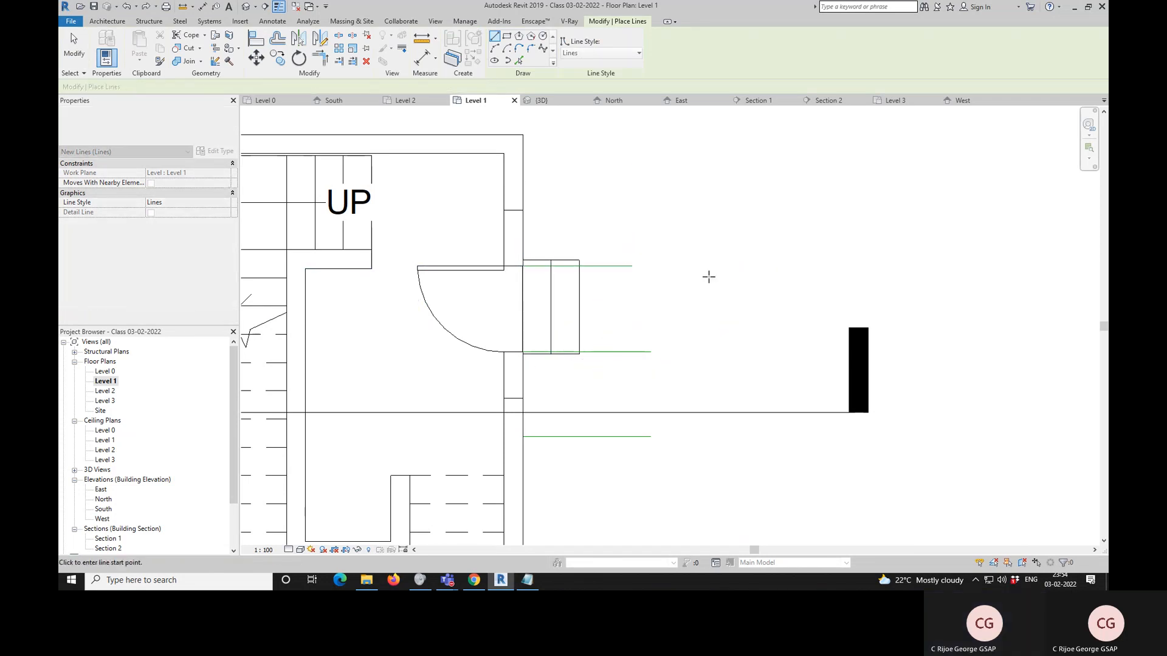
key("Escape")
- Offset a copy of the upper jamb line 900 mm upward, away from the door
key("f")
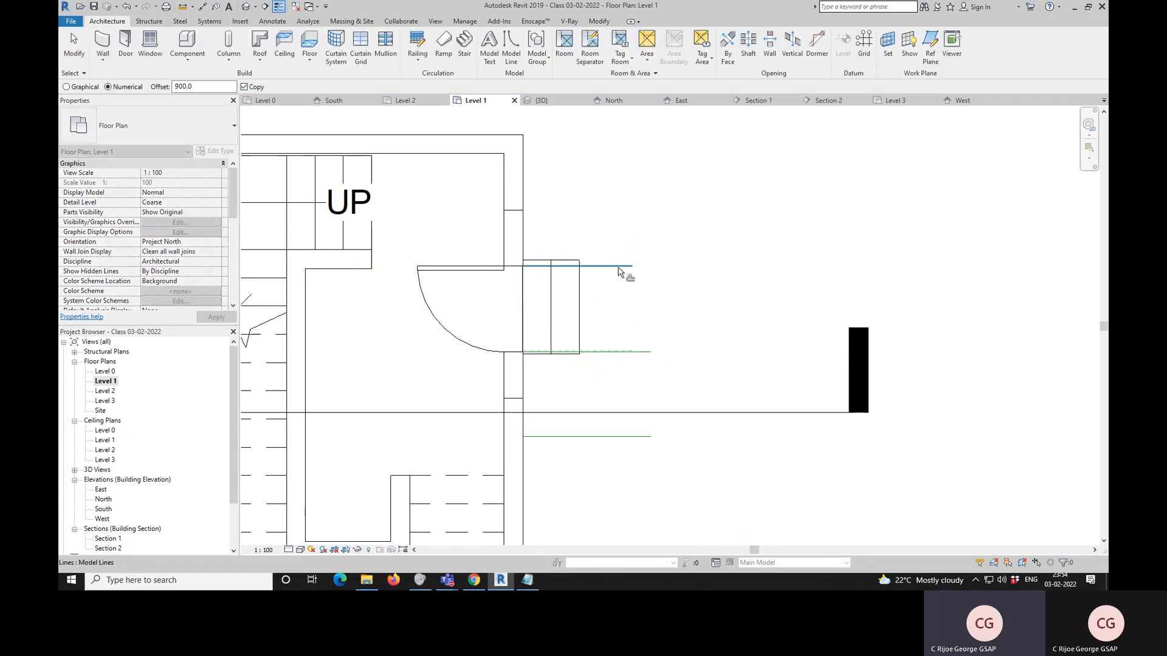
left_click(618, 268)
key("Escape")
- Align the lower end of the brick wall segment with the lowest guide line
scroll(650, 270, "down", 2)
scroll(588, 394, "up", 2)
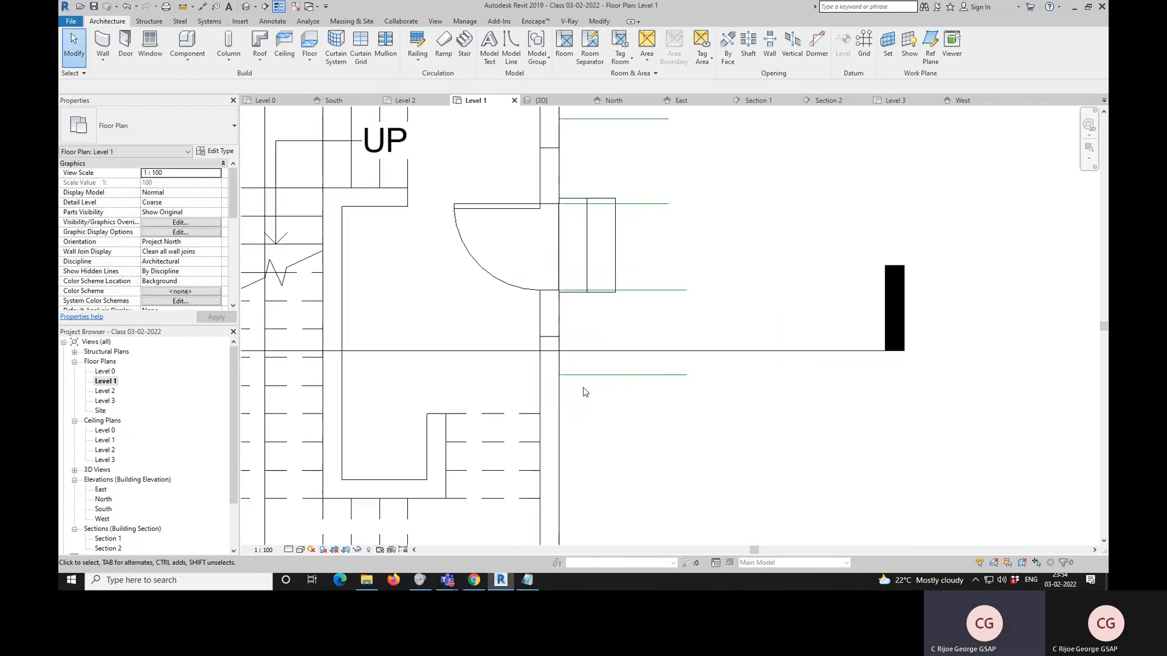
left_click(553, 341)
key("Escape")
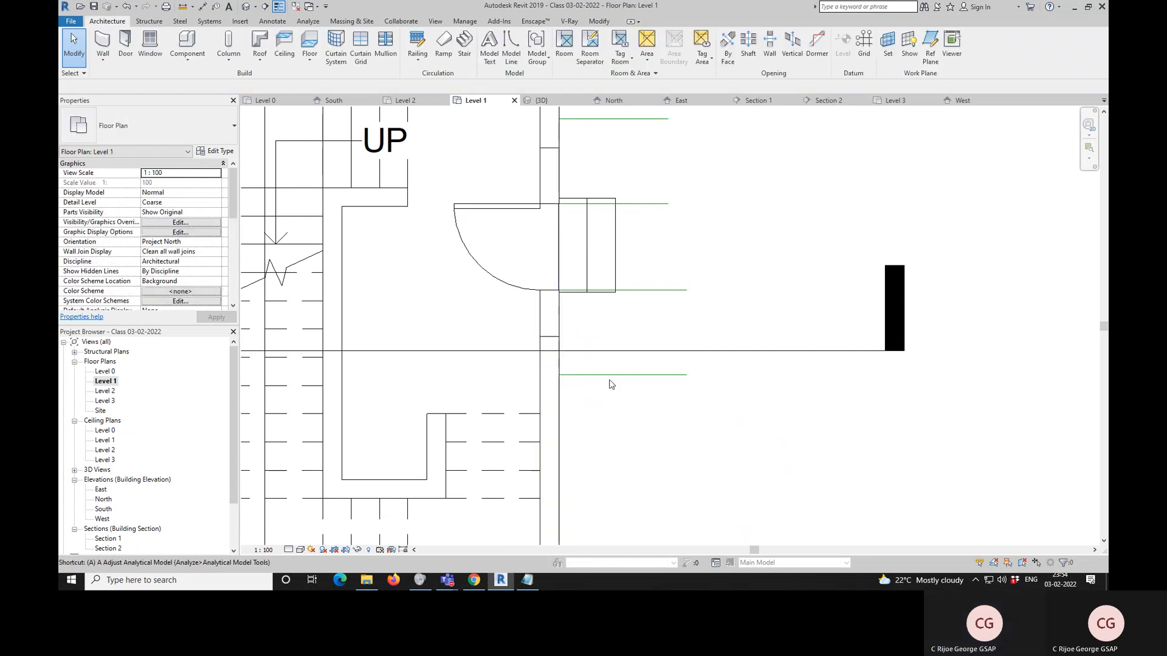
key("a")
key("l")
left_click(598, 380)
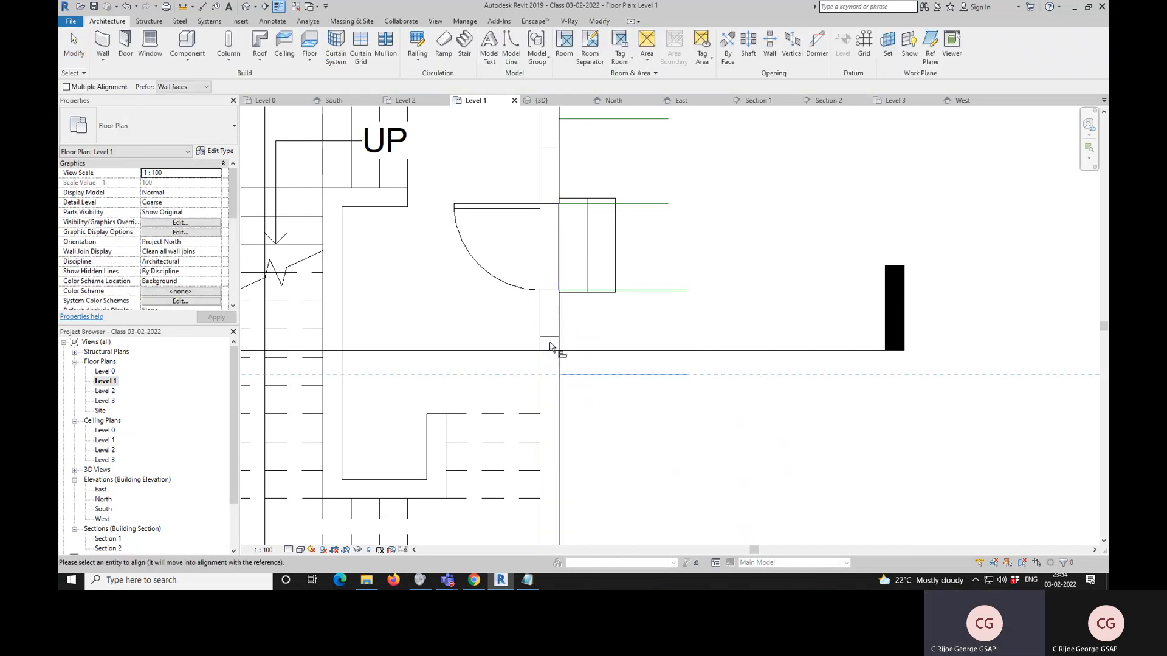
key("Escape")
key("Escape")
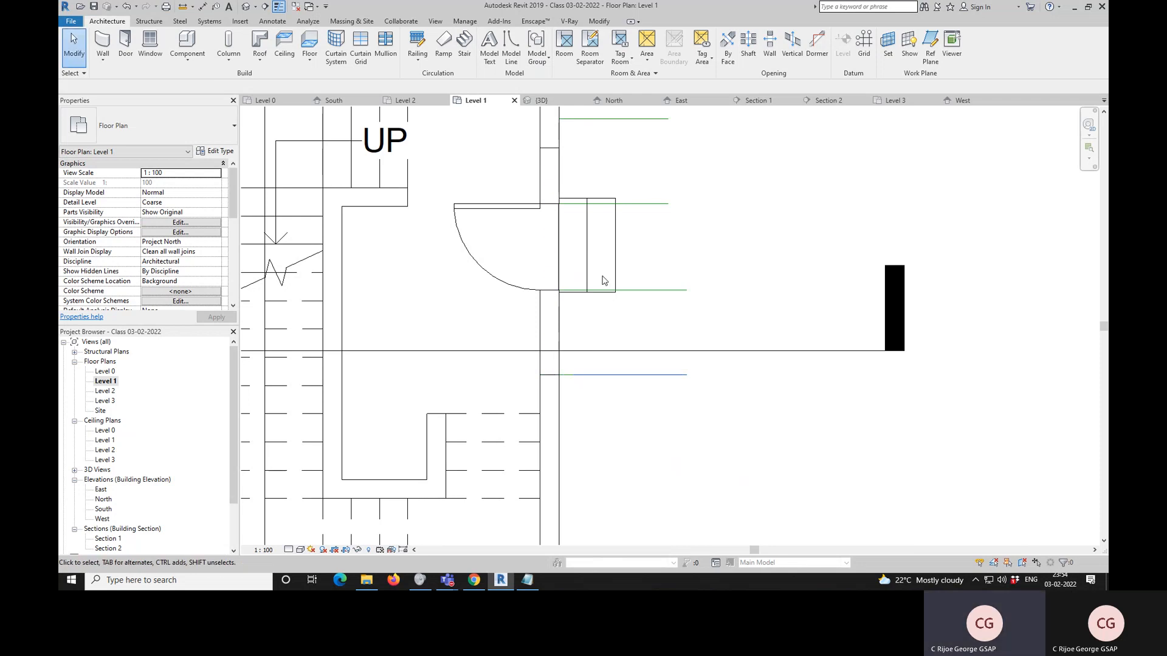
- Align the upper end of the brick wall segment with the topmost guide line
scroll(599, 279, "down", 1)
key("a")
key("l")
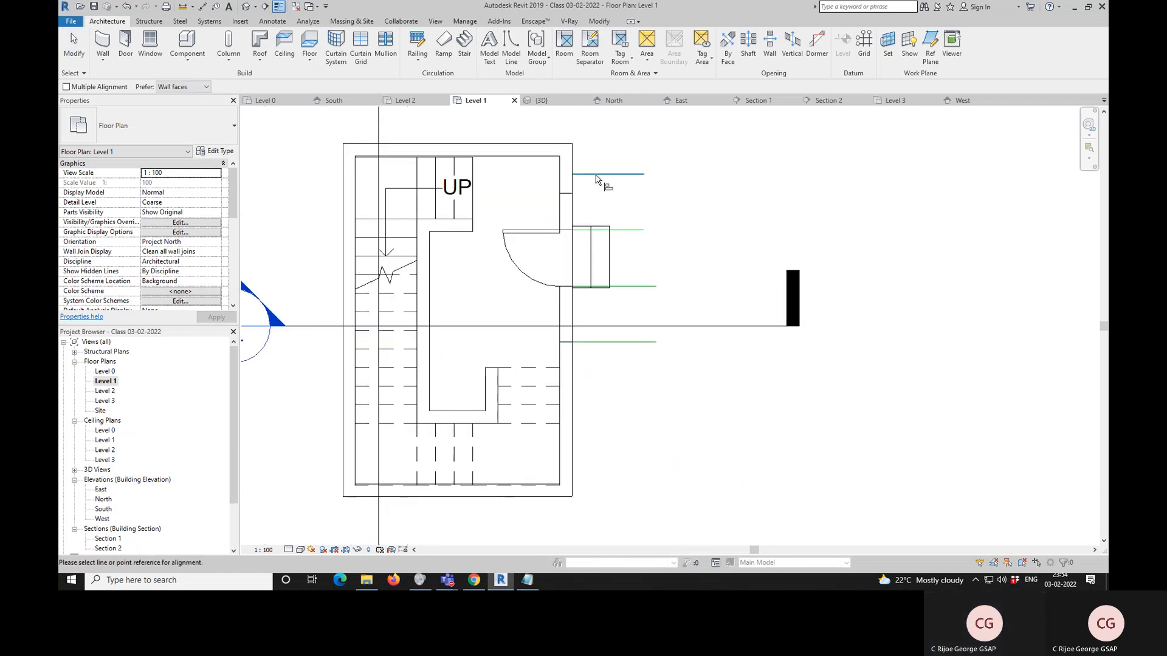
left_click(602, 174)
key("Escape")
key("Escape")
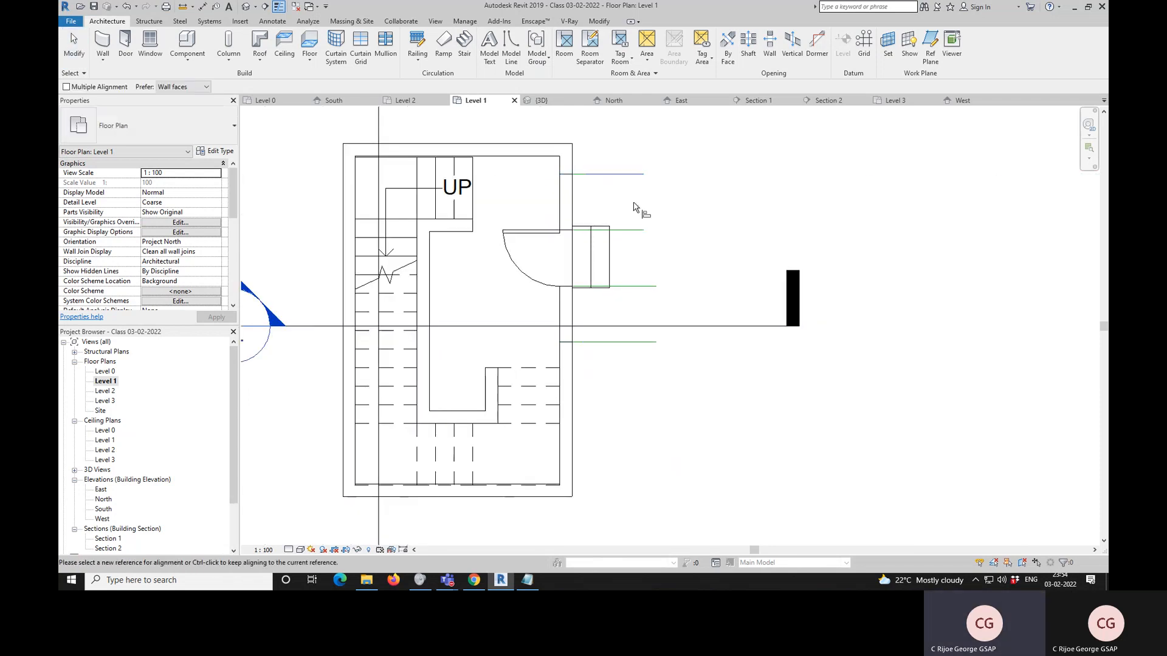
- Open the 3D view and delete the model guide lines beside the entrance steps
left_click(249, 10)
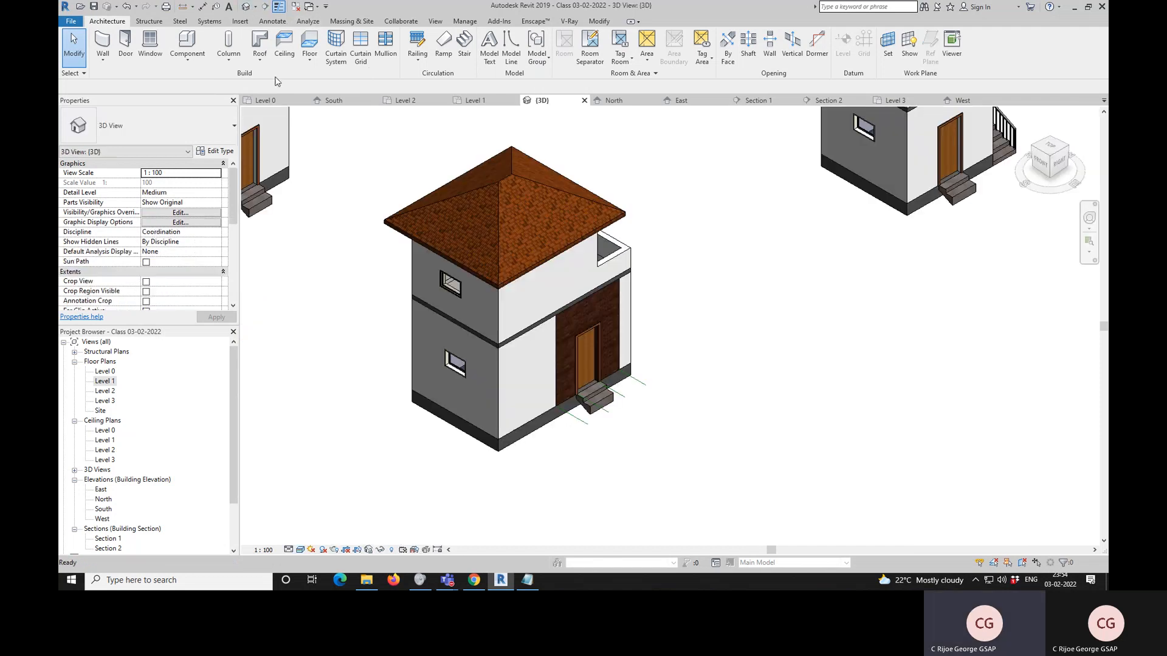
scroll(629, 404, "up", 3)
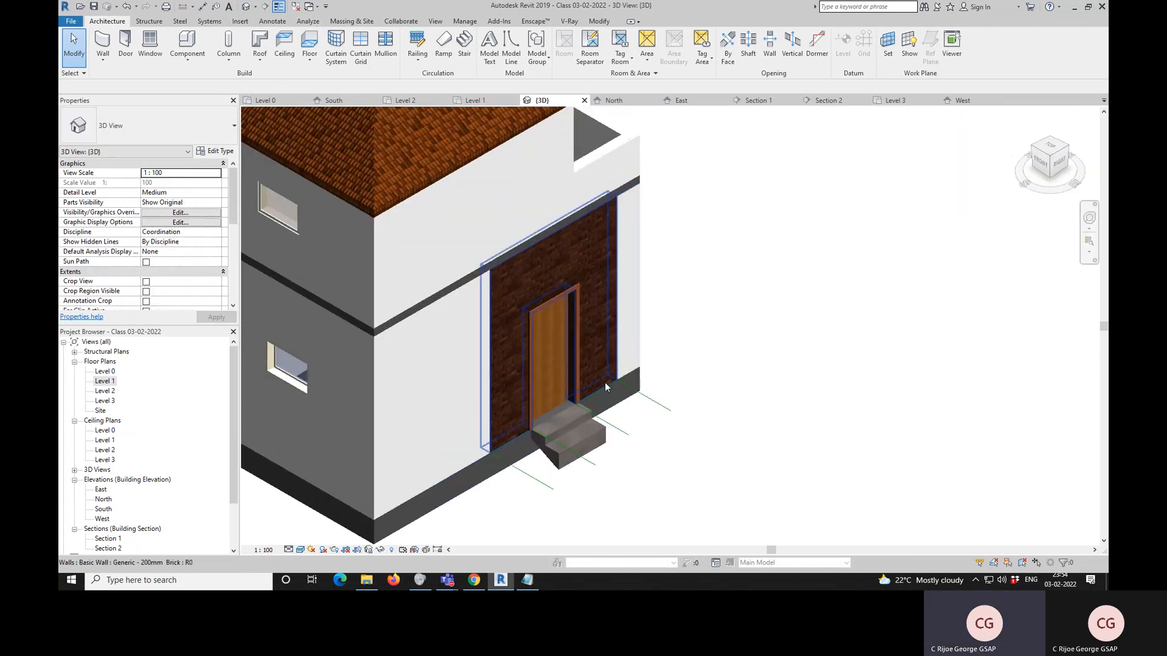
left_click(624, 434)
key("Delete")
left_click(660, 413)
key("Delete")
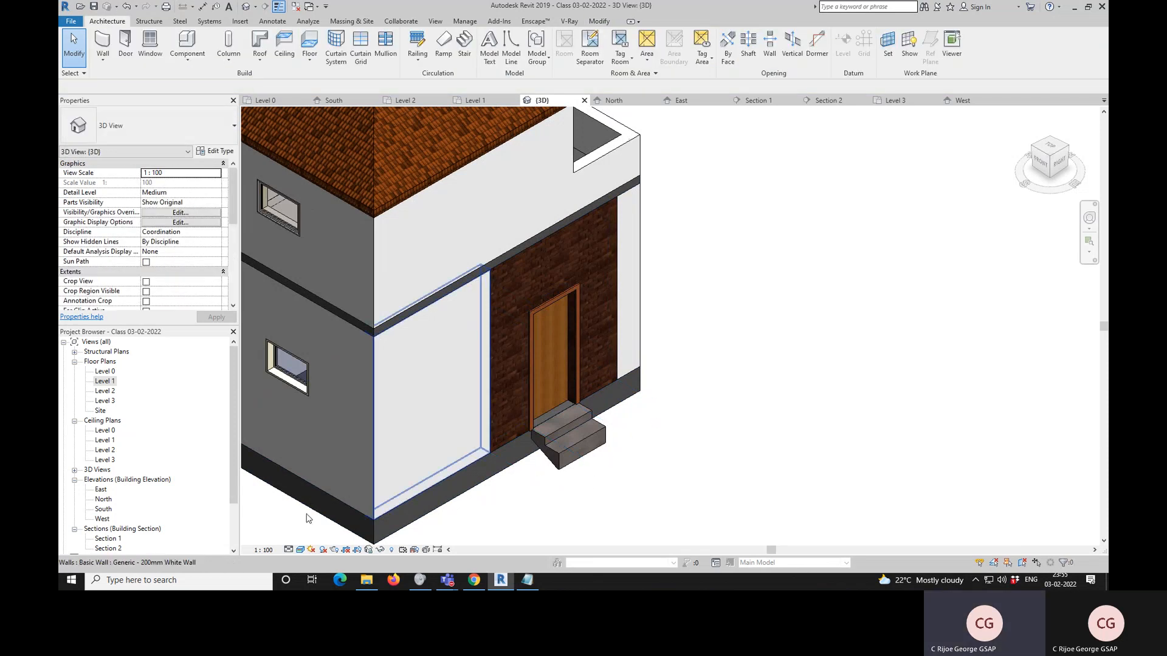
- Check the types of the white wall and the brick wall around the entrance door of the nearest house
scroll(813, 396, "down", 5)
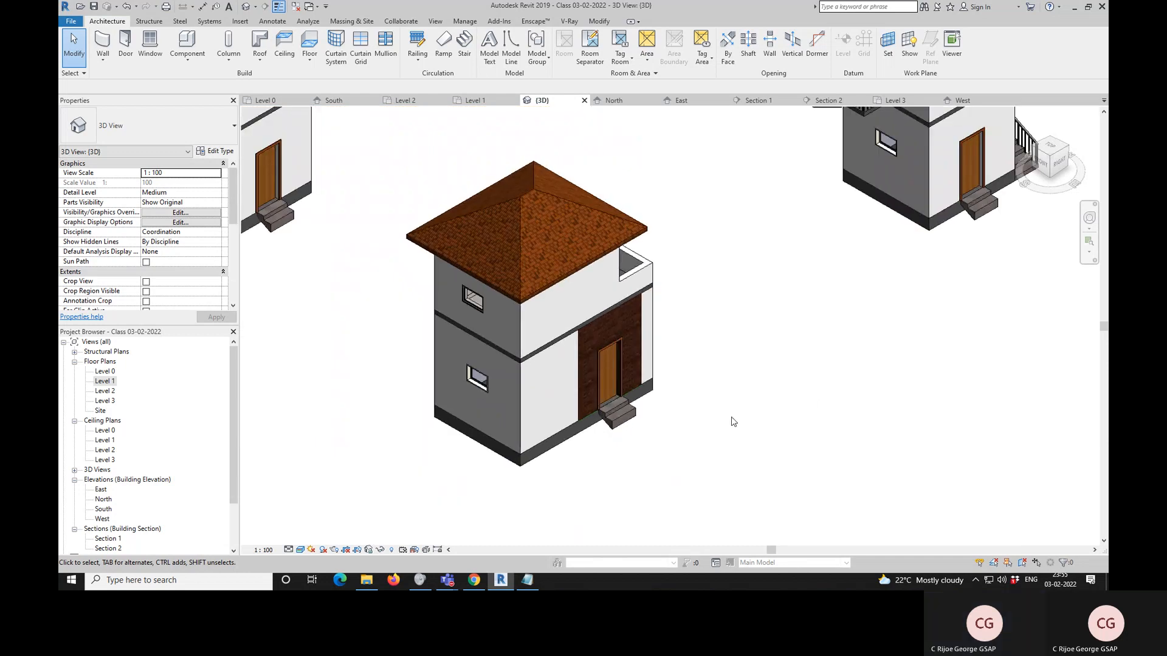
scroll(553, 367, "down", 3)
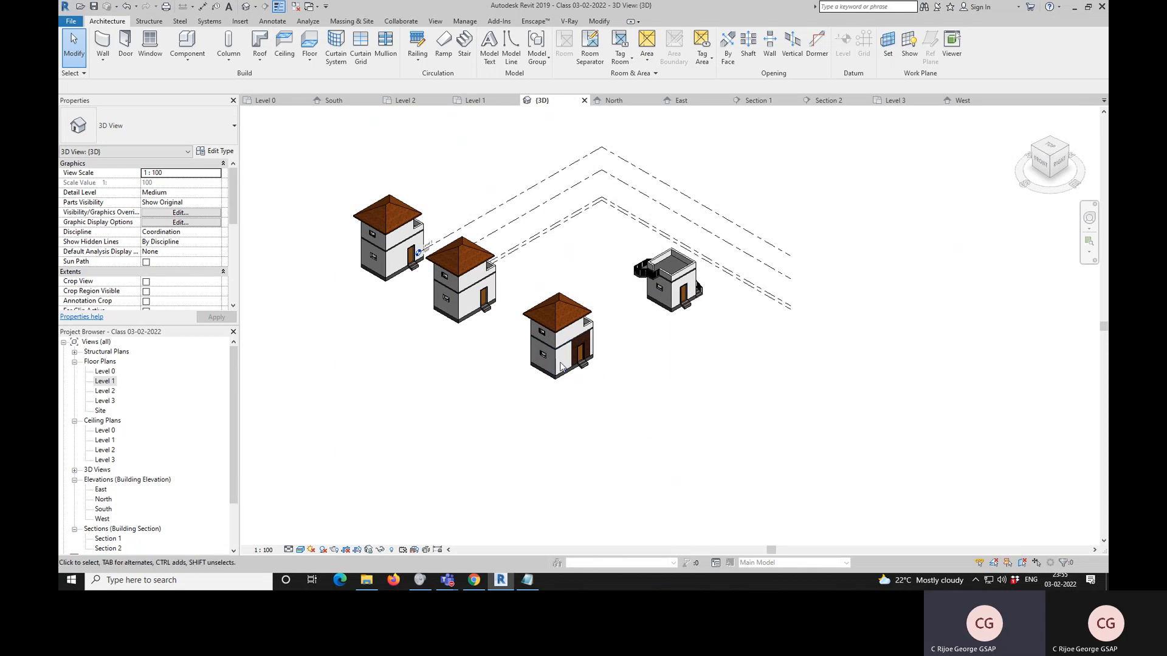
left_click(560, 365)
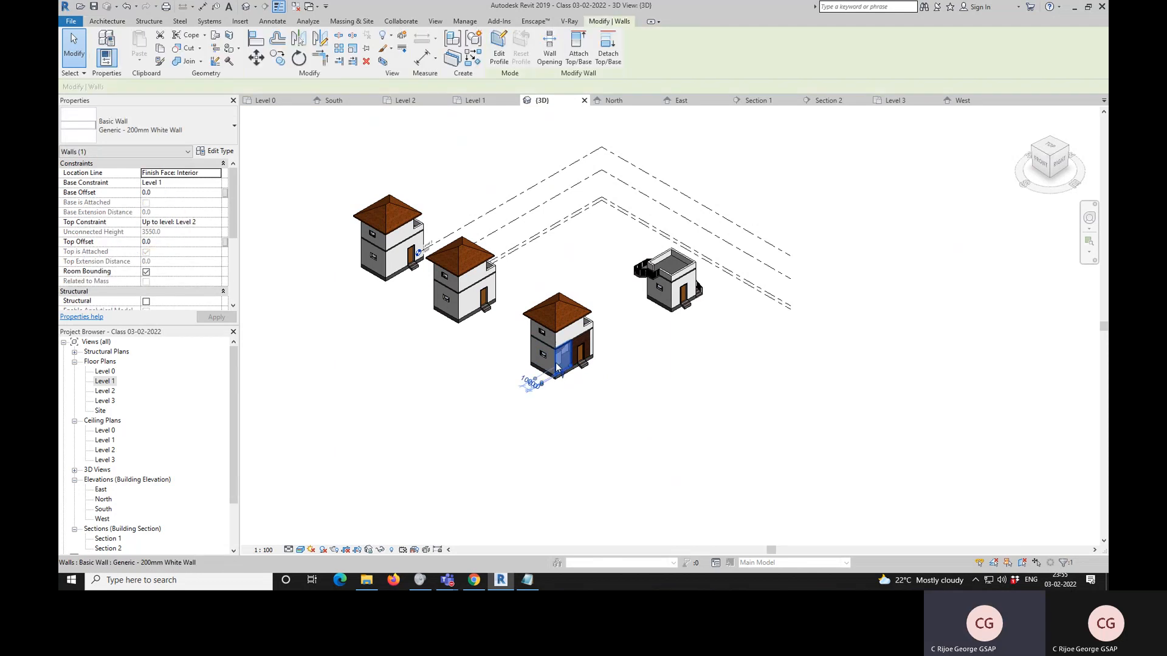
left_click(287, 162)
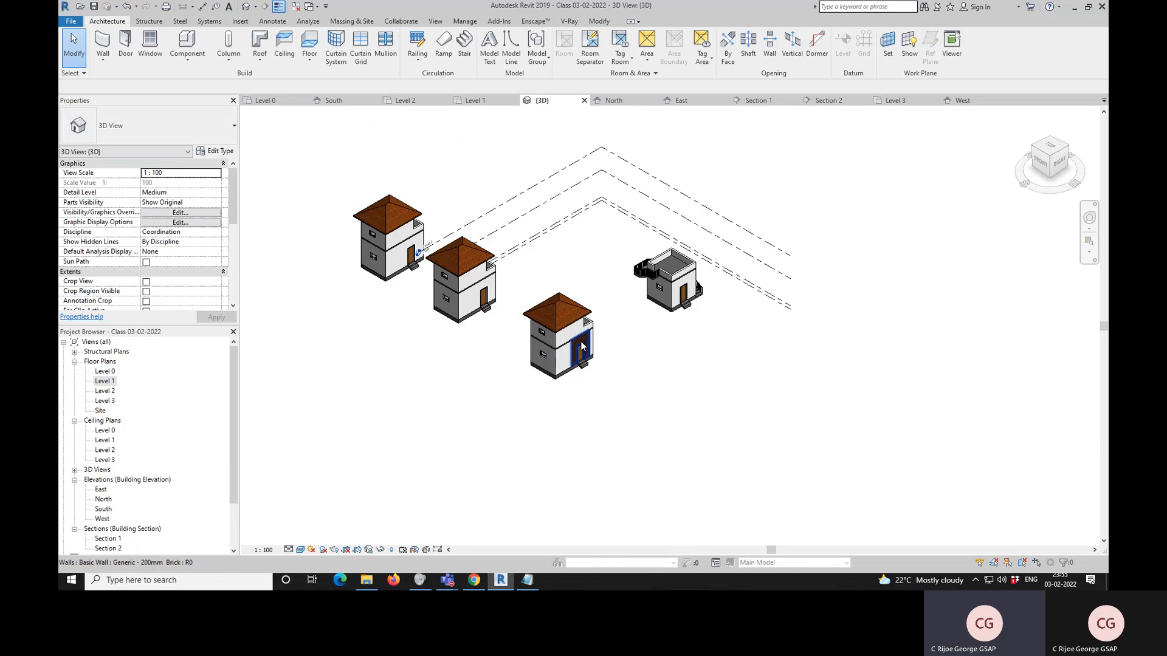
left_click(592, 352)
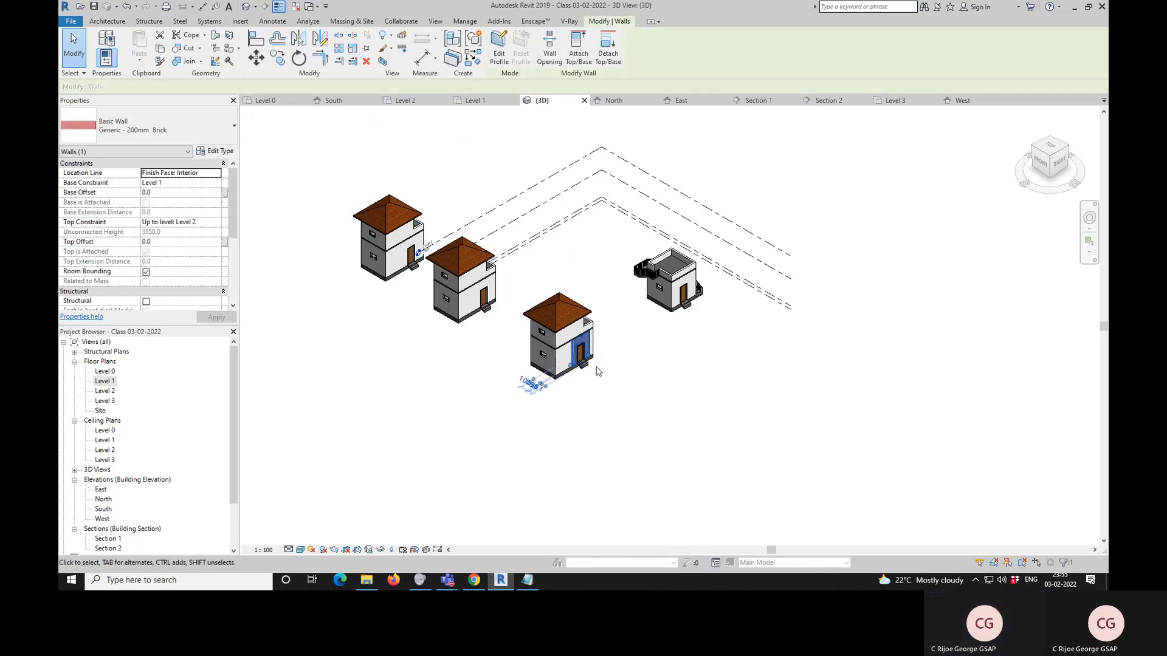
- Examine the brick accent wall on the nearest house and compare it with the plain entrance wall of the house behind it
scroll(605, 362, "up", 5)
left_click(608, 360)
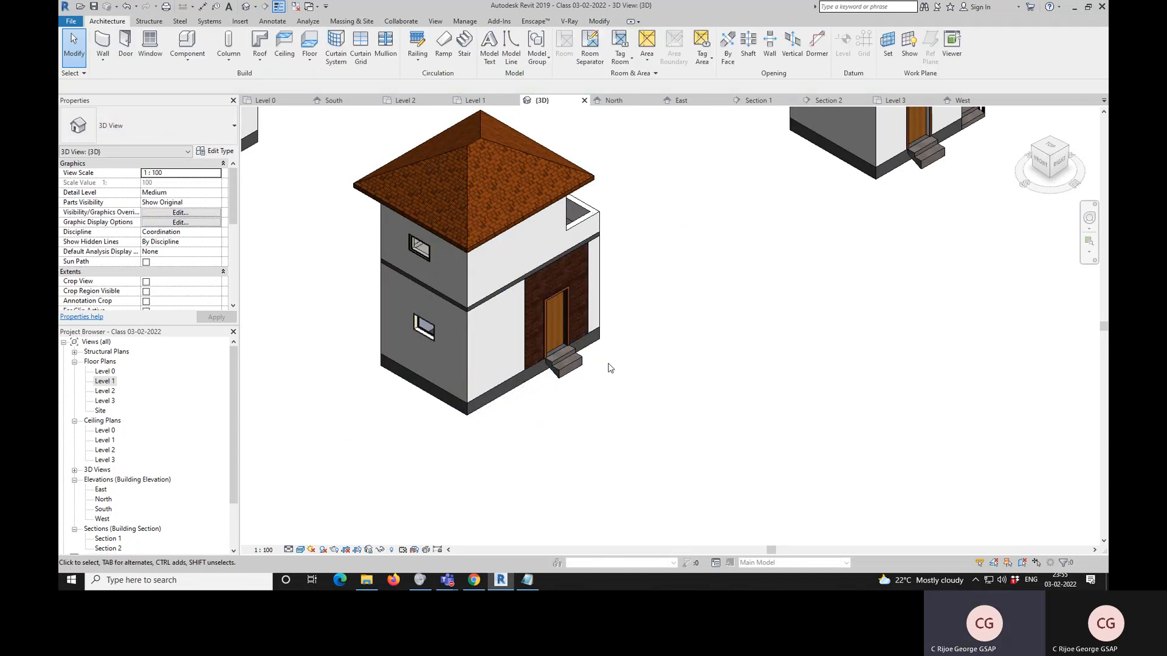
scroll(538, 316, "down", 3)
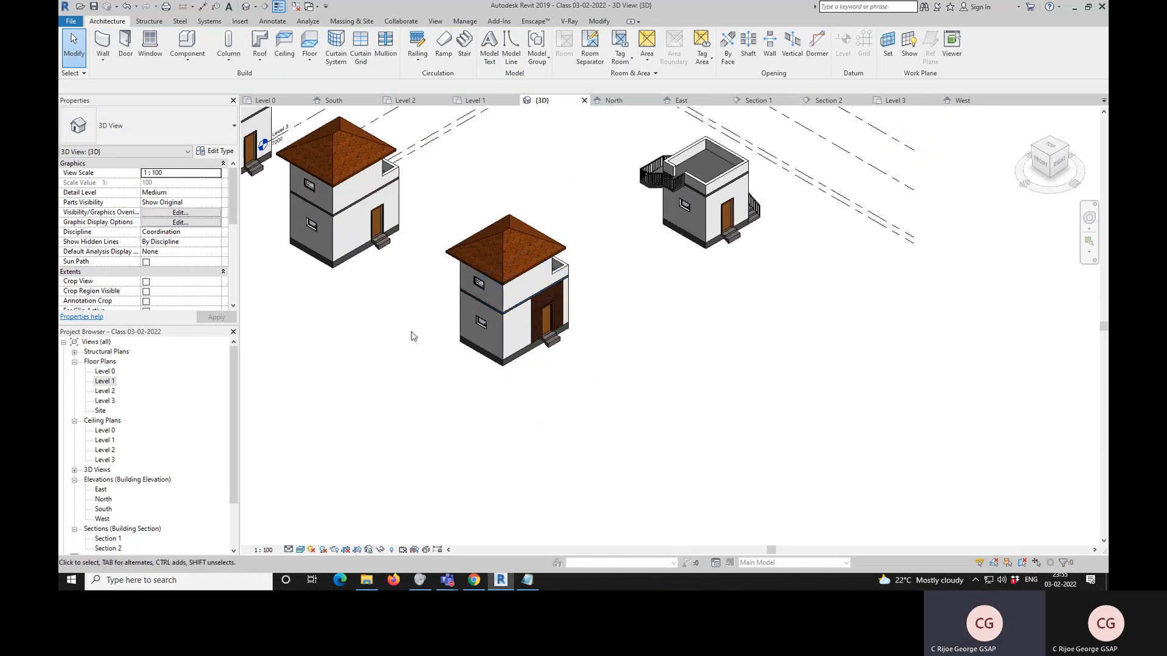
scroll(354, 254, "up", 2)
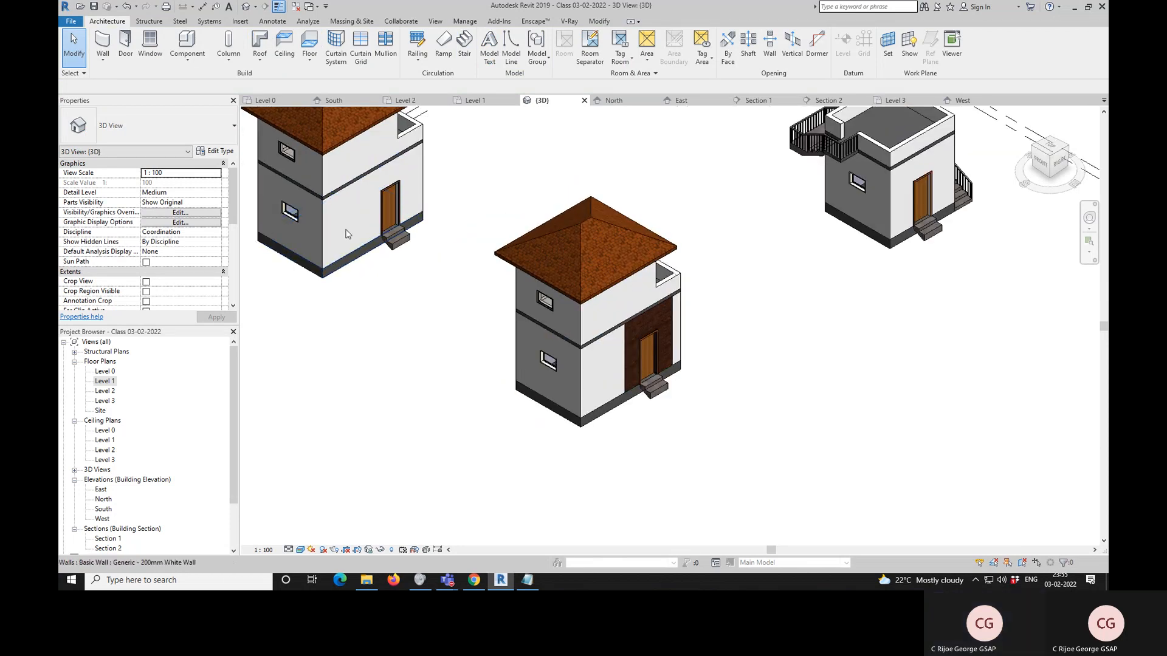
scroll(347, 236, "up", 2)
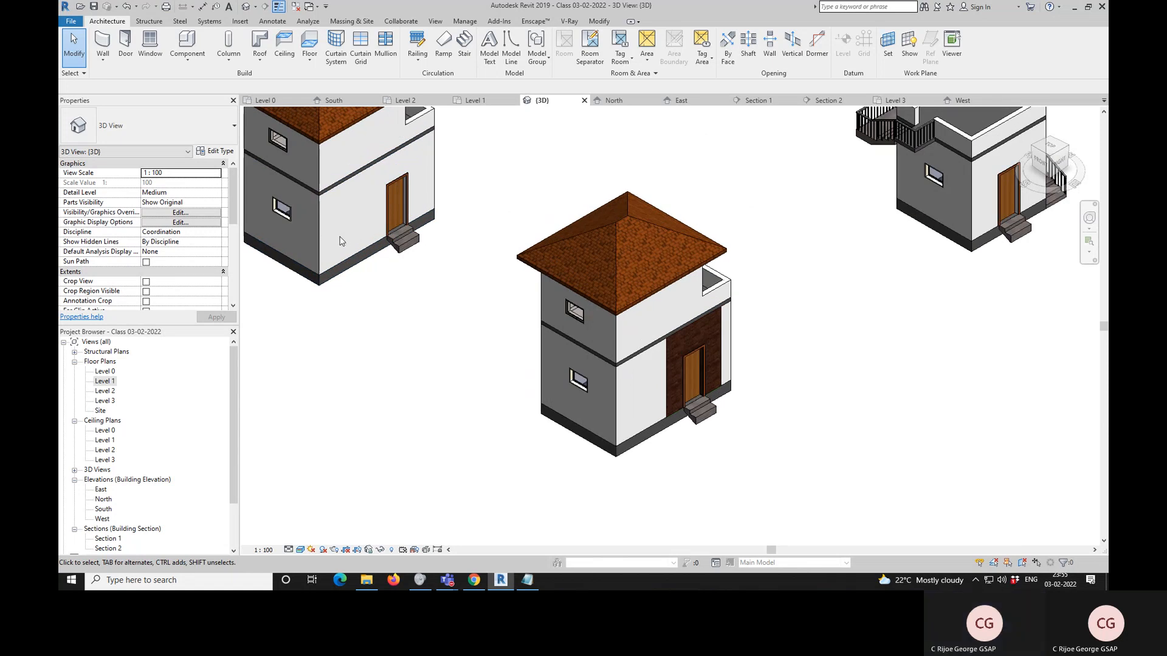
scroll(341, 237, "down", 4)
scroll(425, 267, "up", 3)
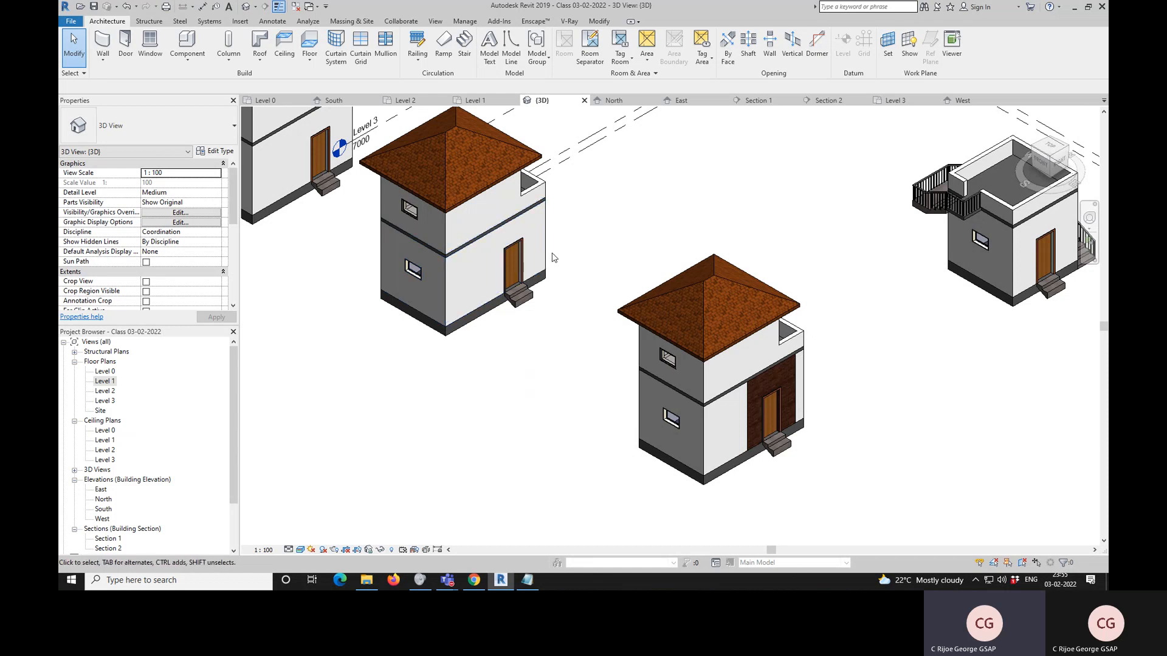
- Copy the ground-floor entrance wall of the house behind the nearest one and paste it in place aligned to Level 1
left_click(447, 292)
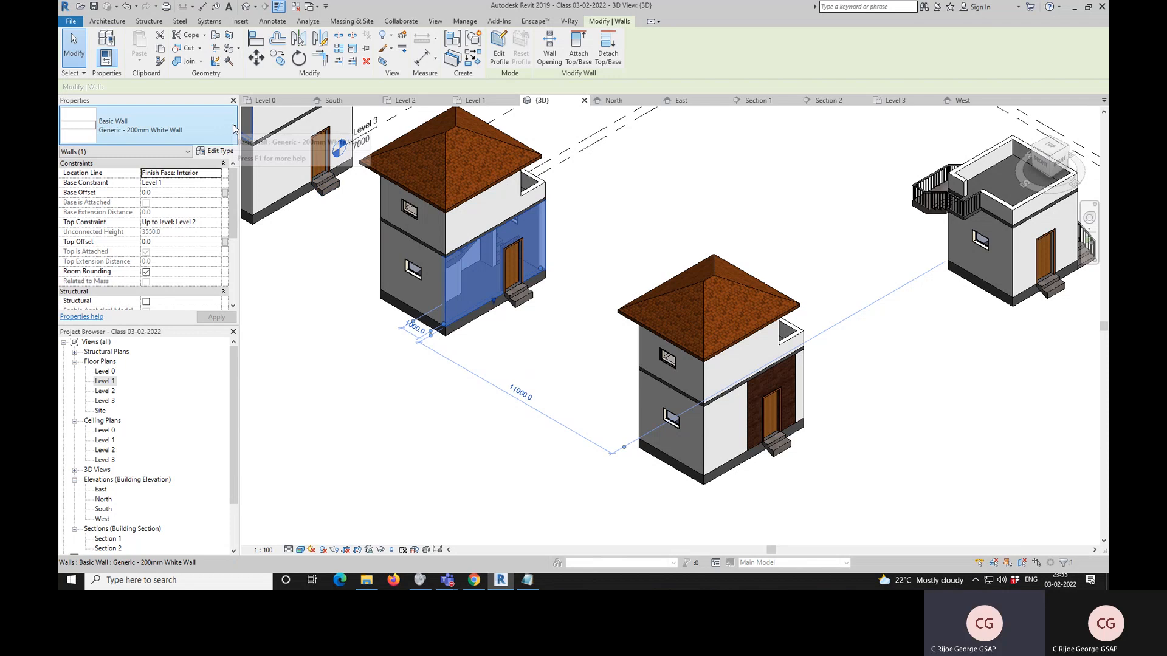
left_click(161, 53)
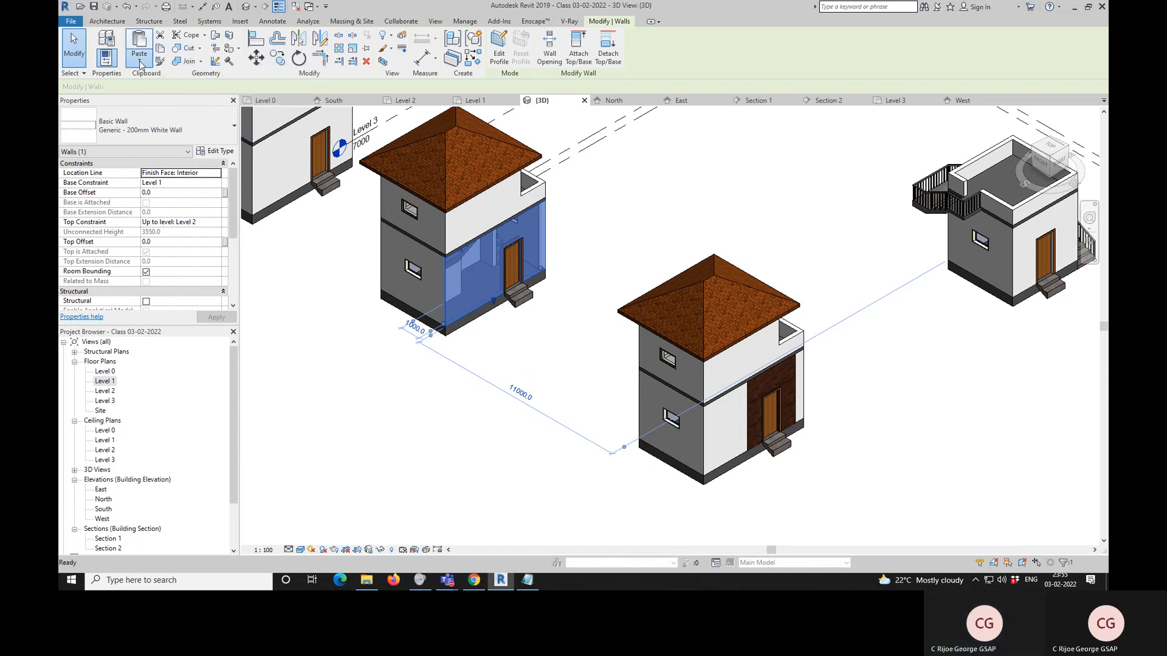
left_click(141, 60)
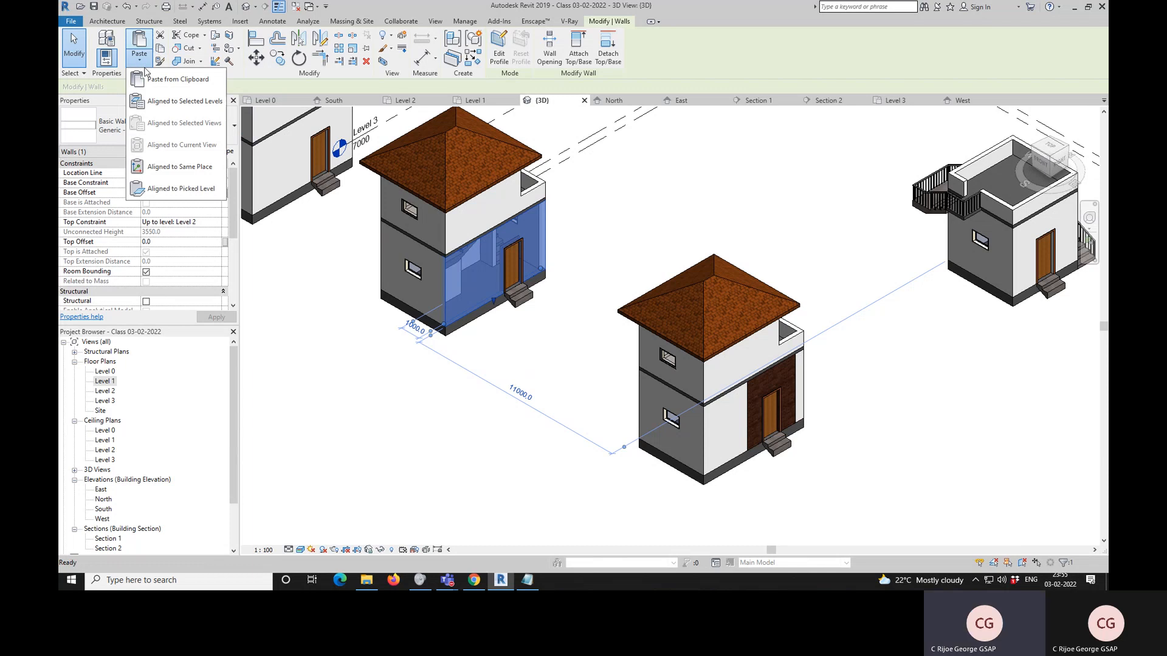
left_click(173, 108)
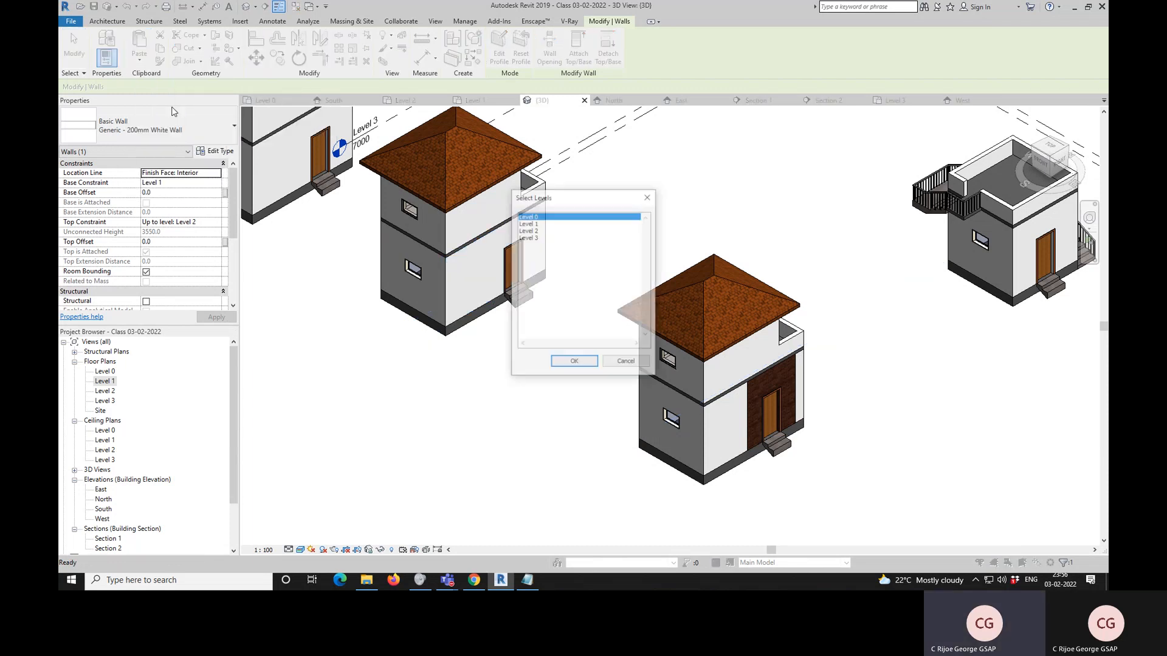
left_click(528, 223)
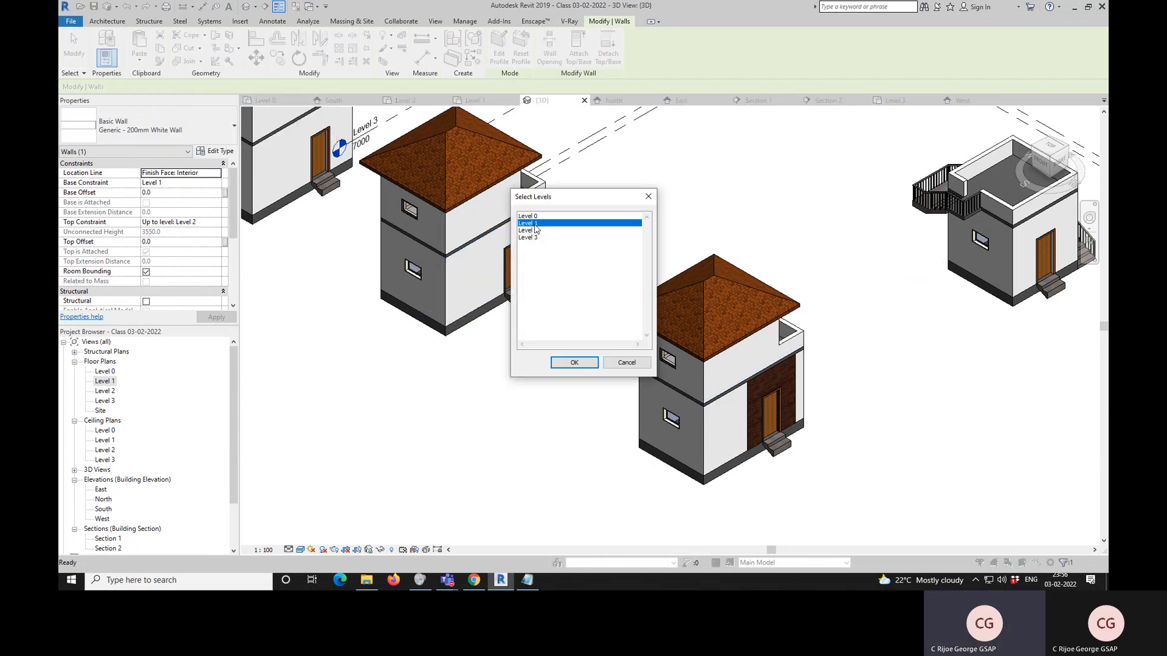
left_click(574, 363)
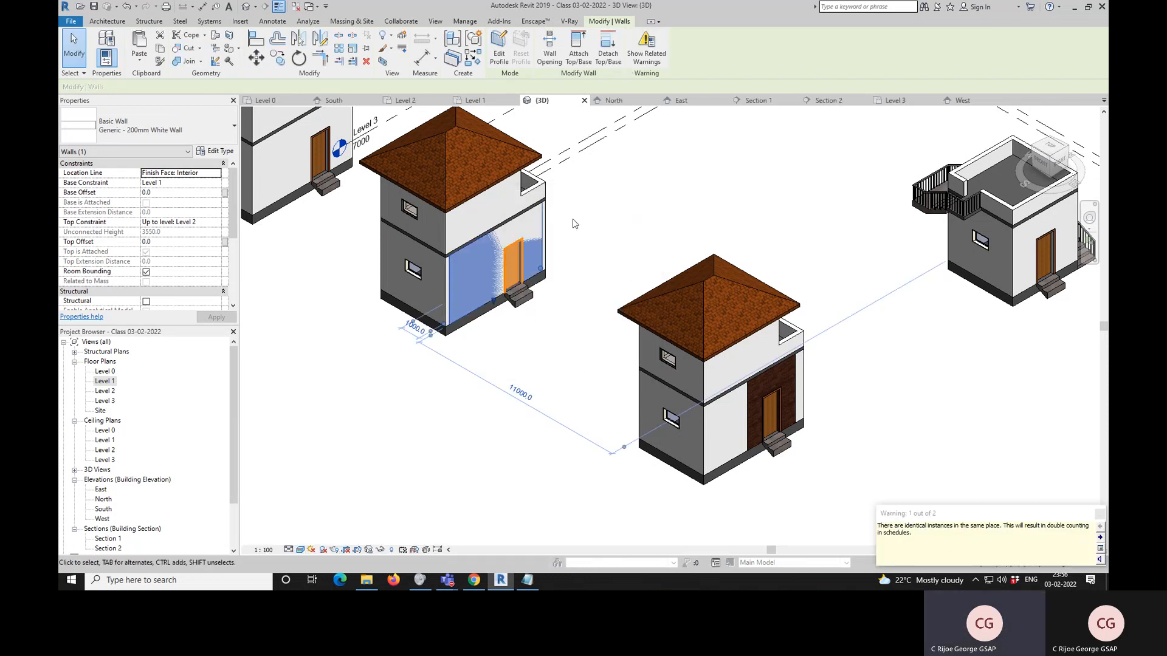
key("Escape")
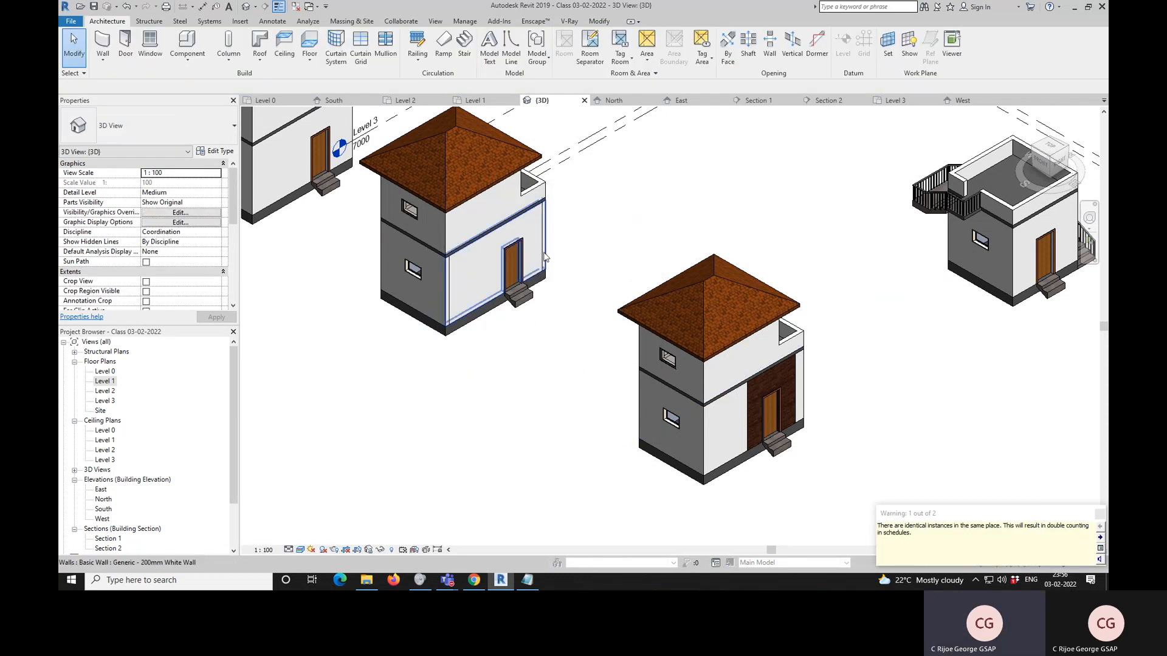
- Set the pasted wall's top constraint to Unconnected and its unconnected height to 2100
left_click(541, 254)
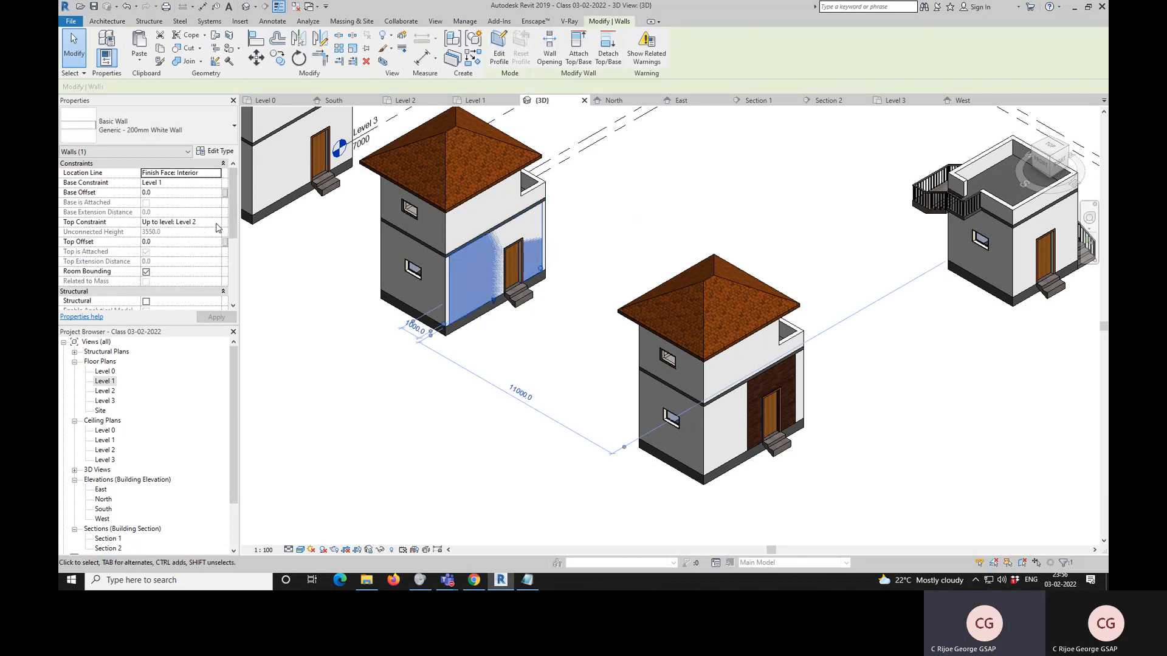
left_click(214, 223)
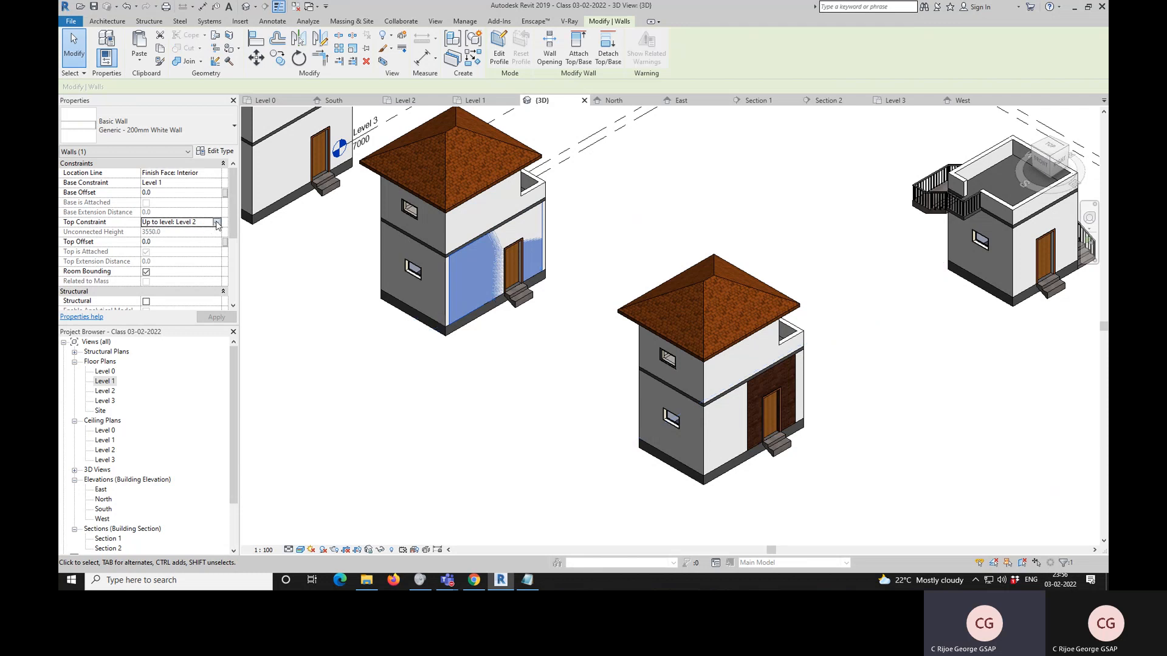
left_click(216, 222)
left_click(168, 233)
left_click(174, 233)
type("210")
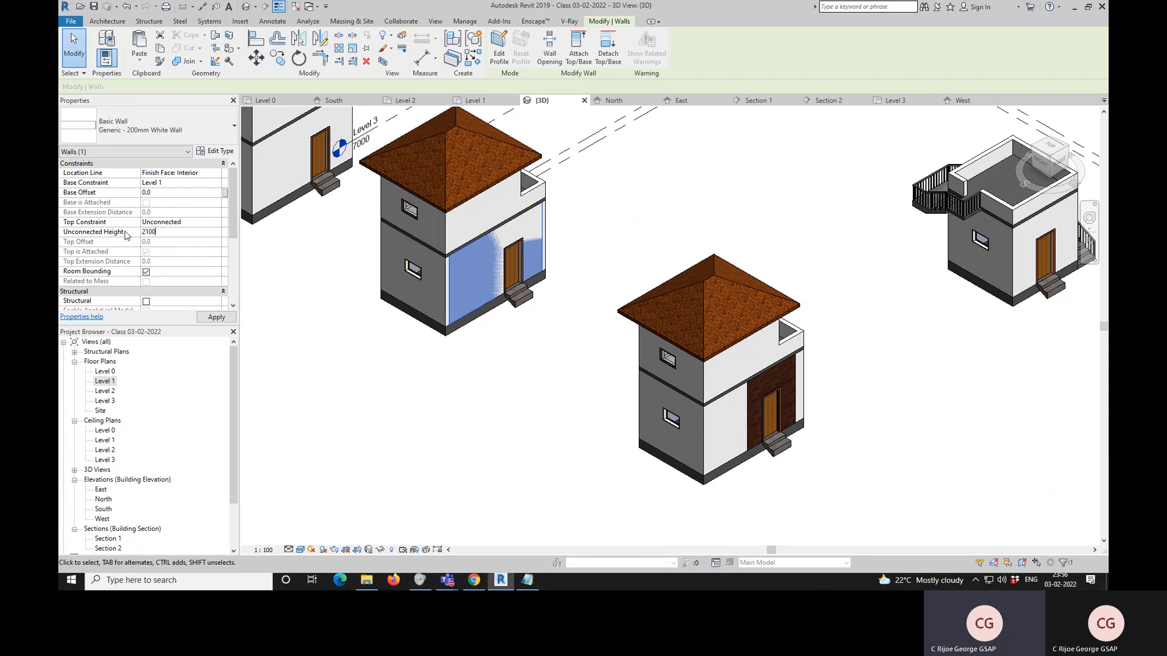
type("0")
left_click(216, 318)
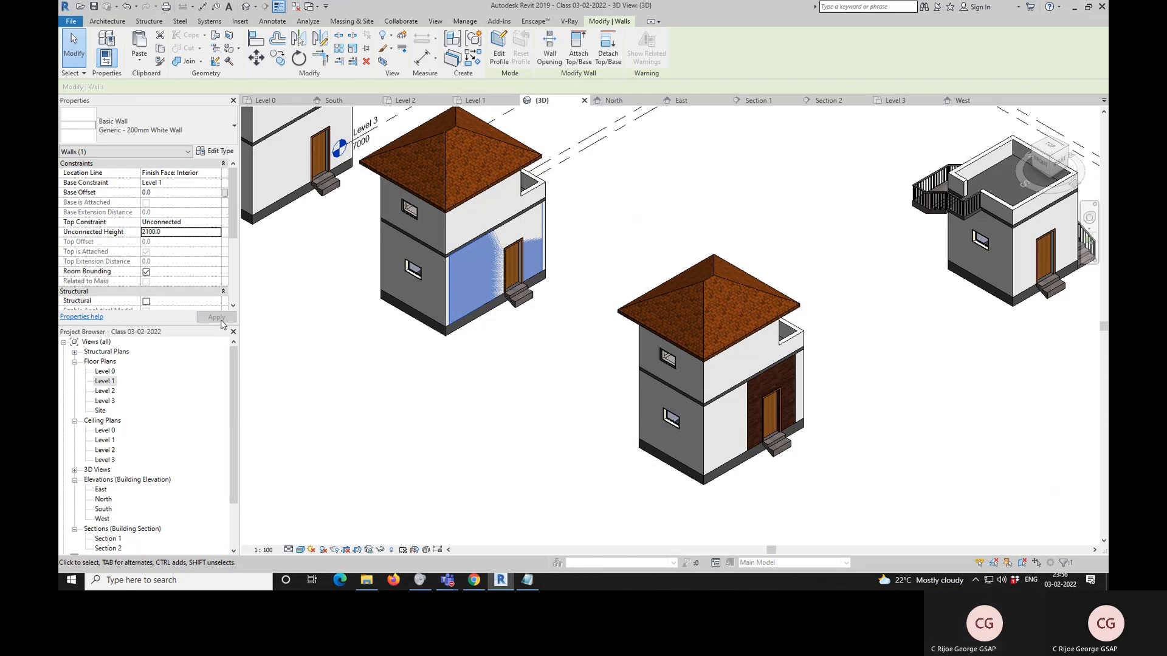
- Change the pasted wall's type to Generic - 200mm Brick
scroll(556, 268, "down", 2)
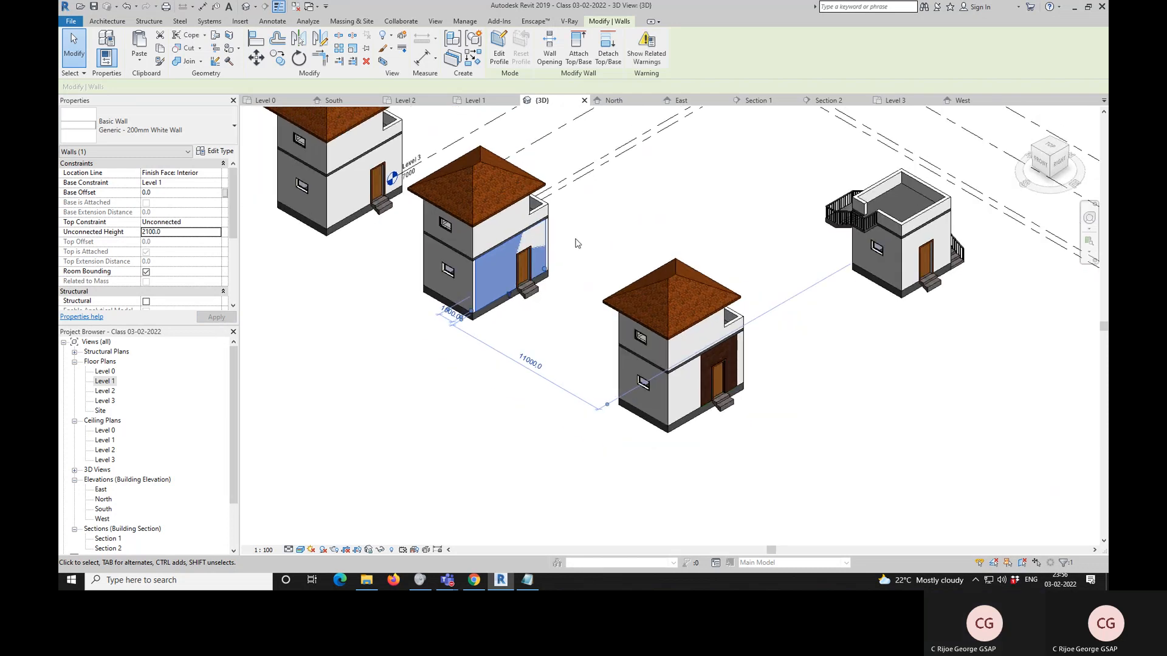
left_click(204, 134)
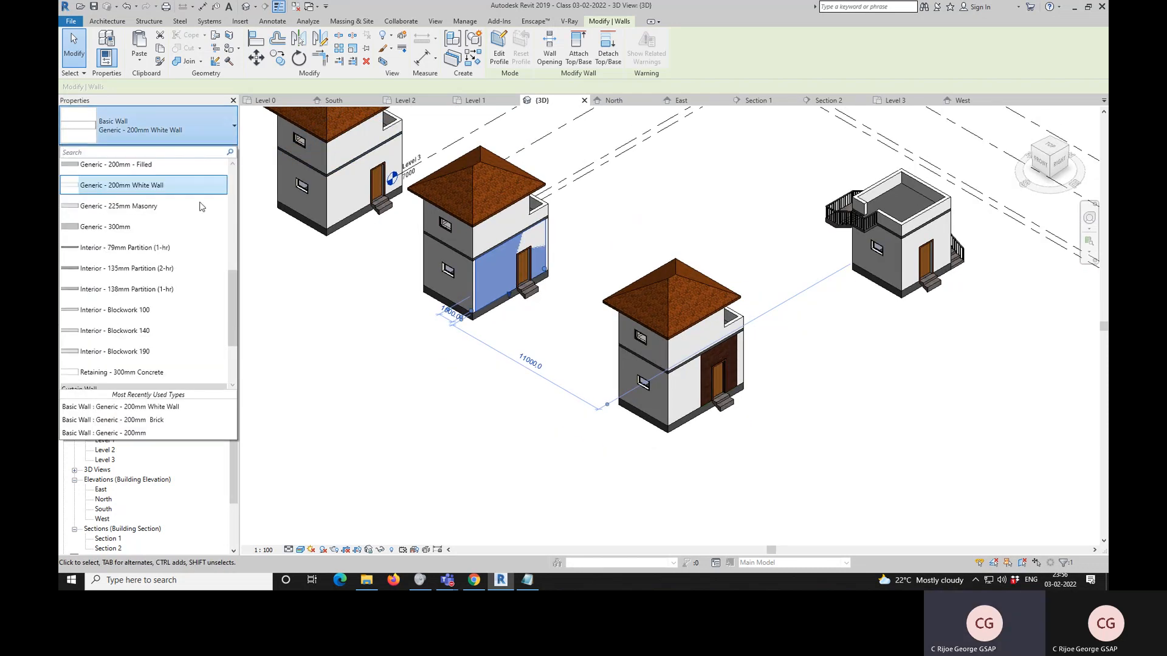
scroll(197, 253, "up", 1)
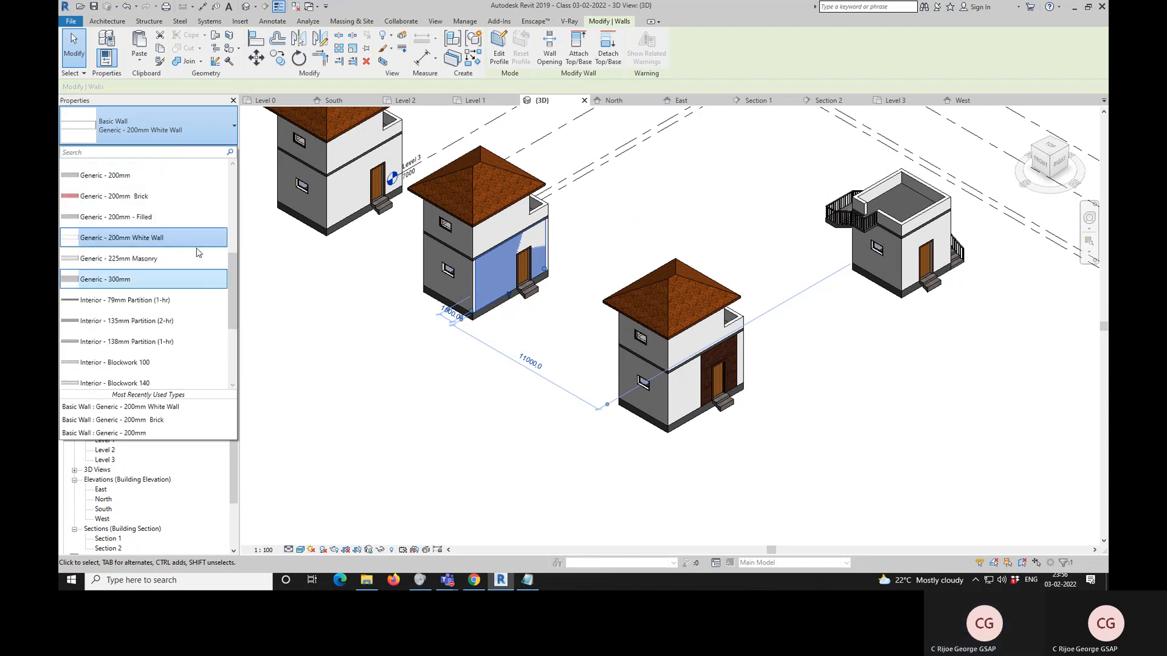
left_click(183, 197)
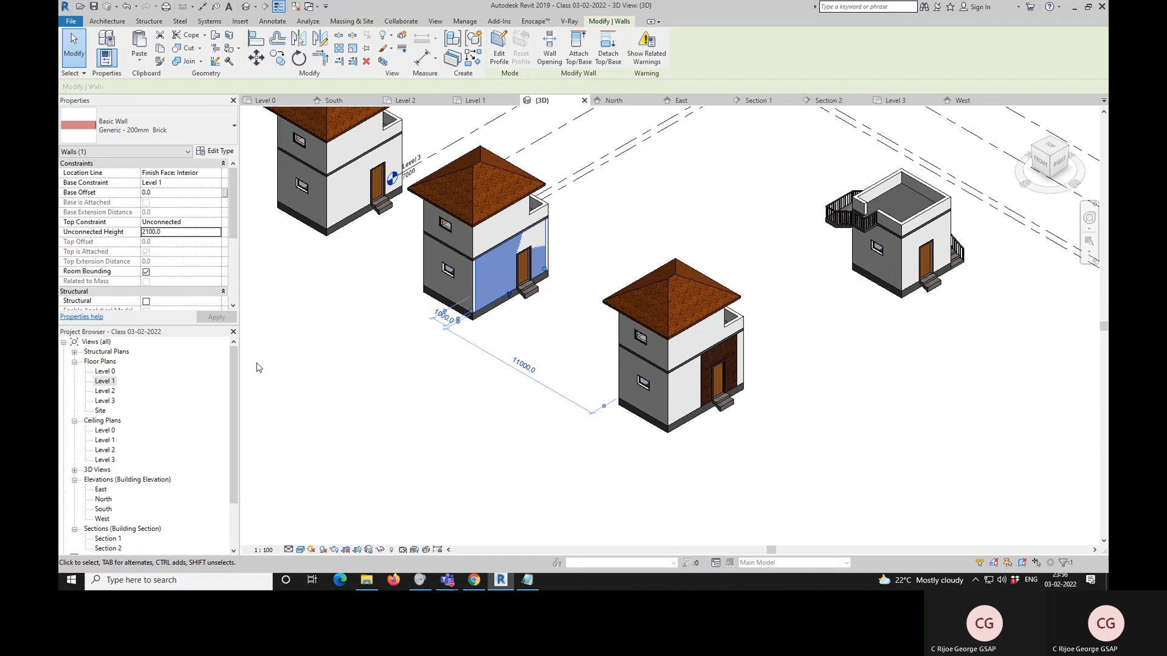
left_click(525, 308)
- Duplicate the pasted entrance wall's brick type under the name Generic - 210mm Brick
scroll(537, 255, "up", 3)
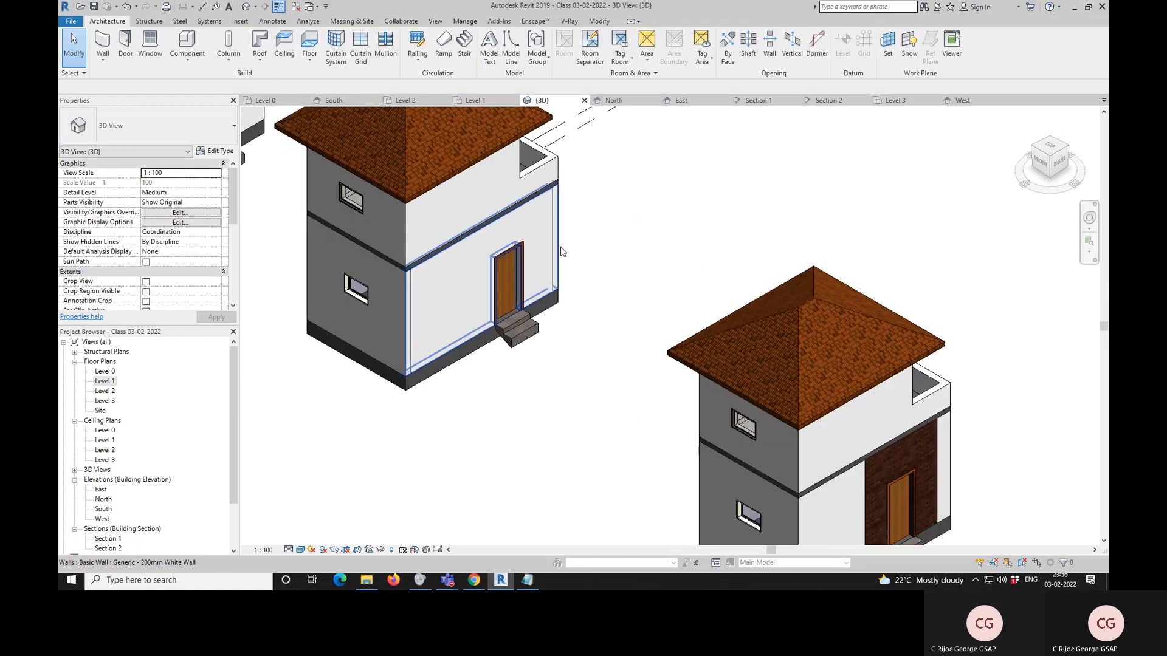
left_click(413, 369)
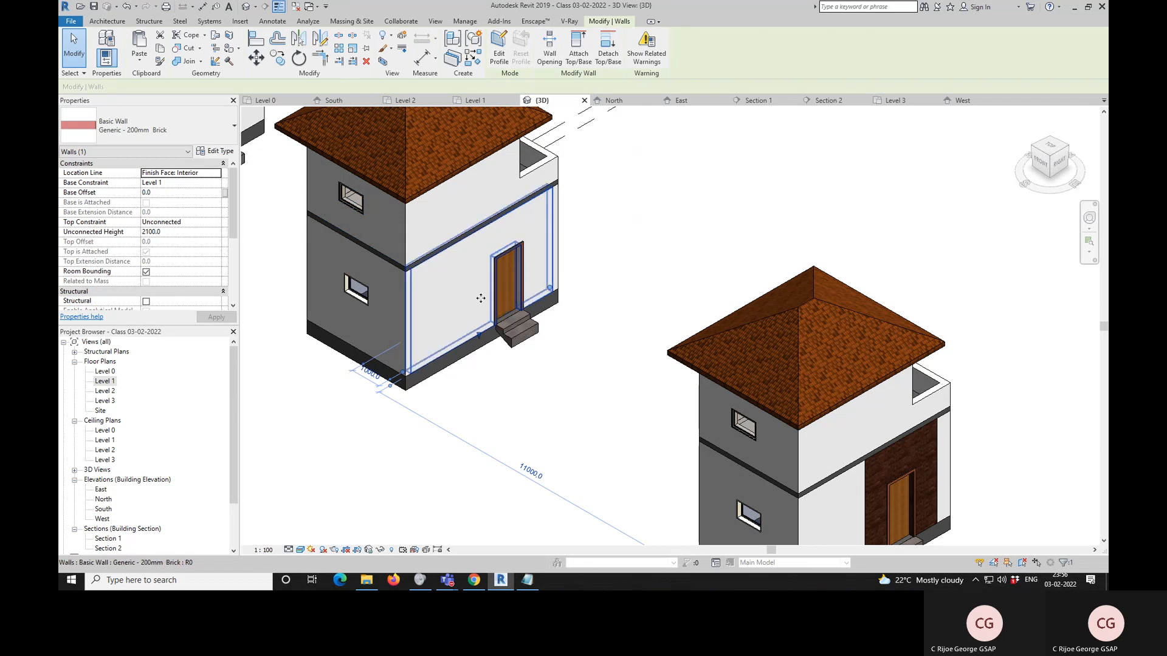
left_click(220, 152)
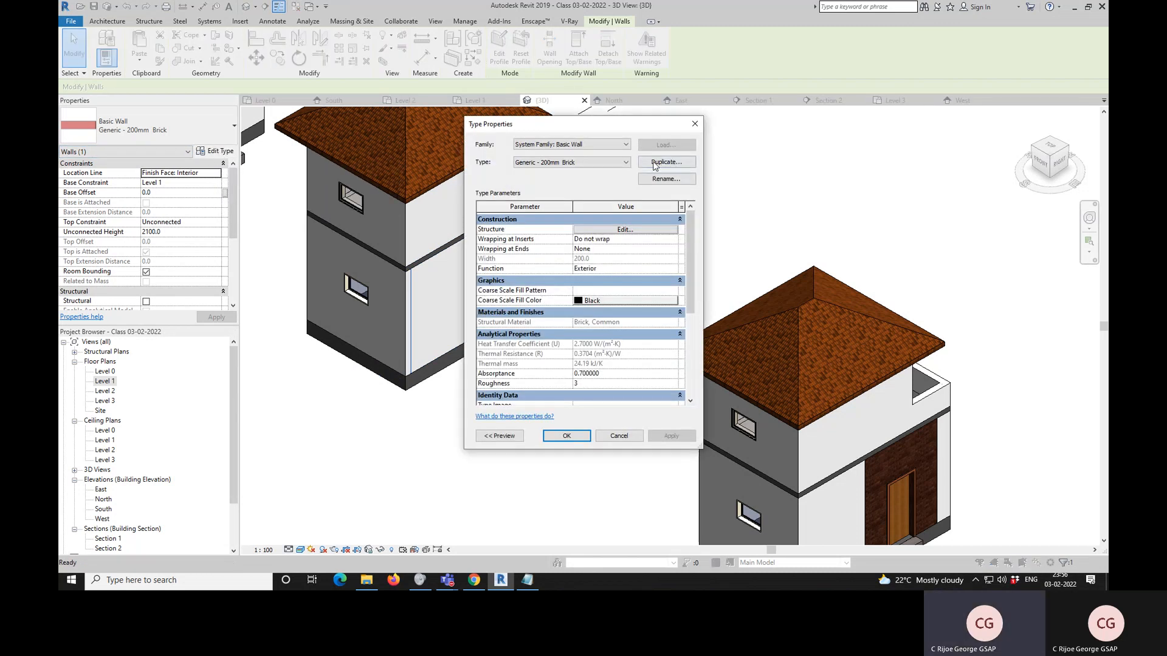
left_click(665, 163)
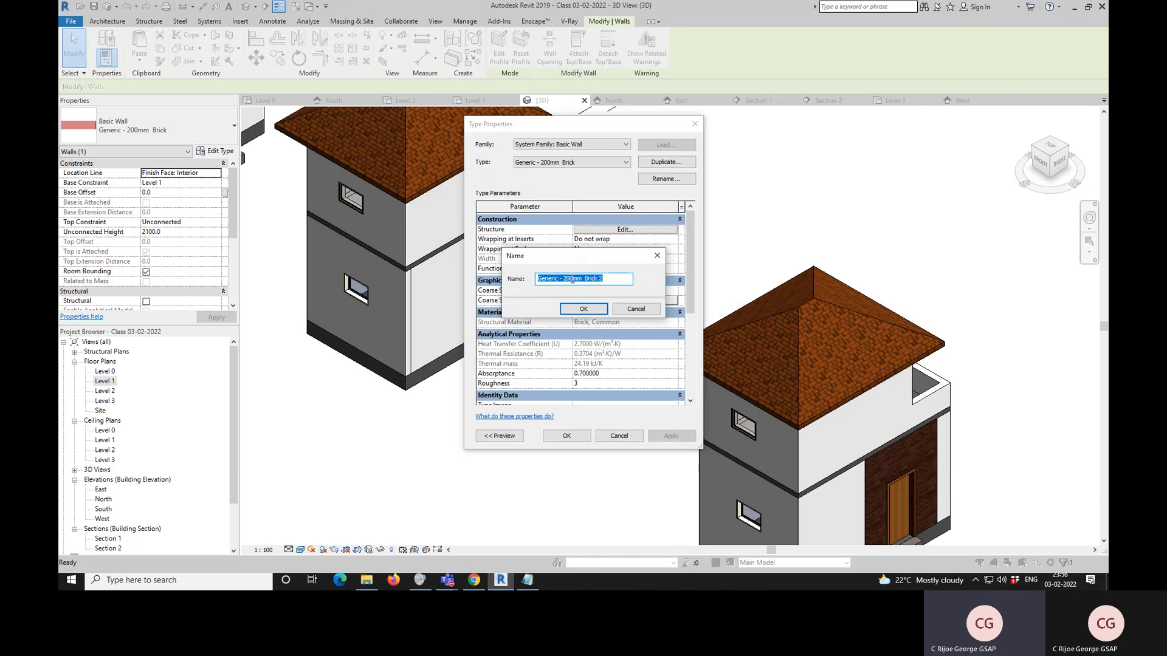
left_click_drag(573, 280, 569, 280)
left_click(600, 312)
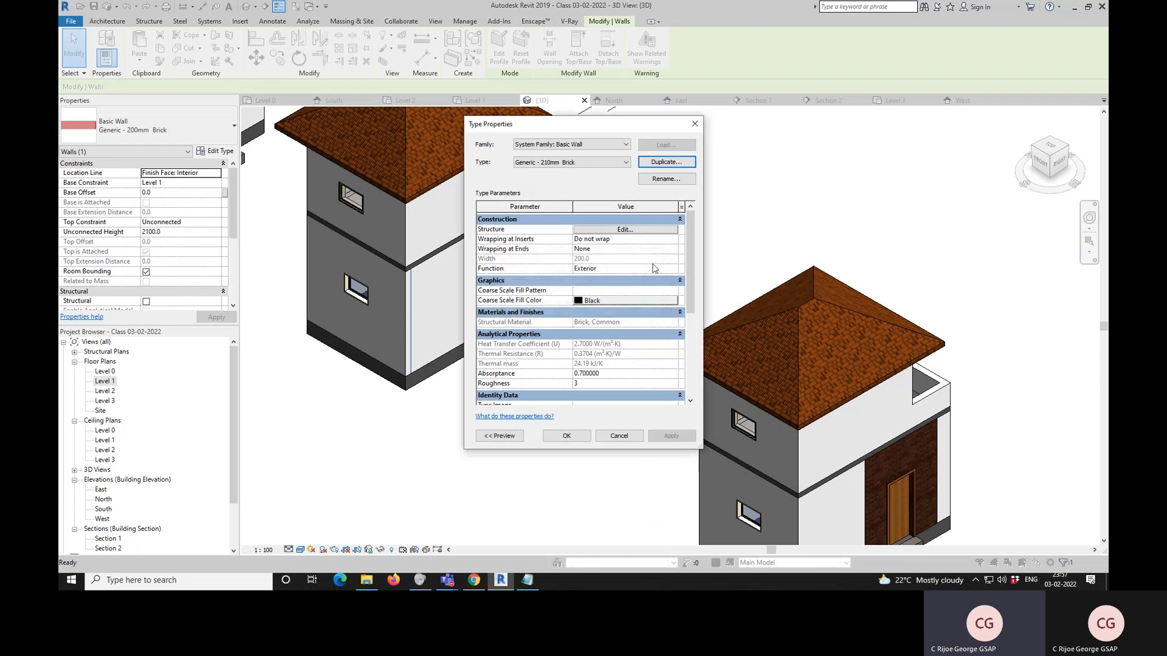
- Set the structure layer of the Generic - 210mm Brick type to 210 mm thick and apply the type to the wall
left_click(632, 230)
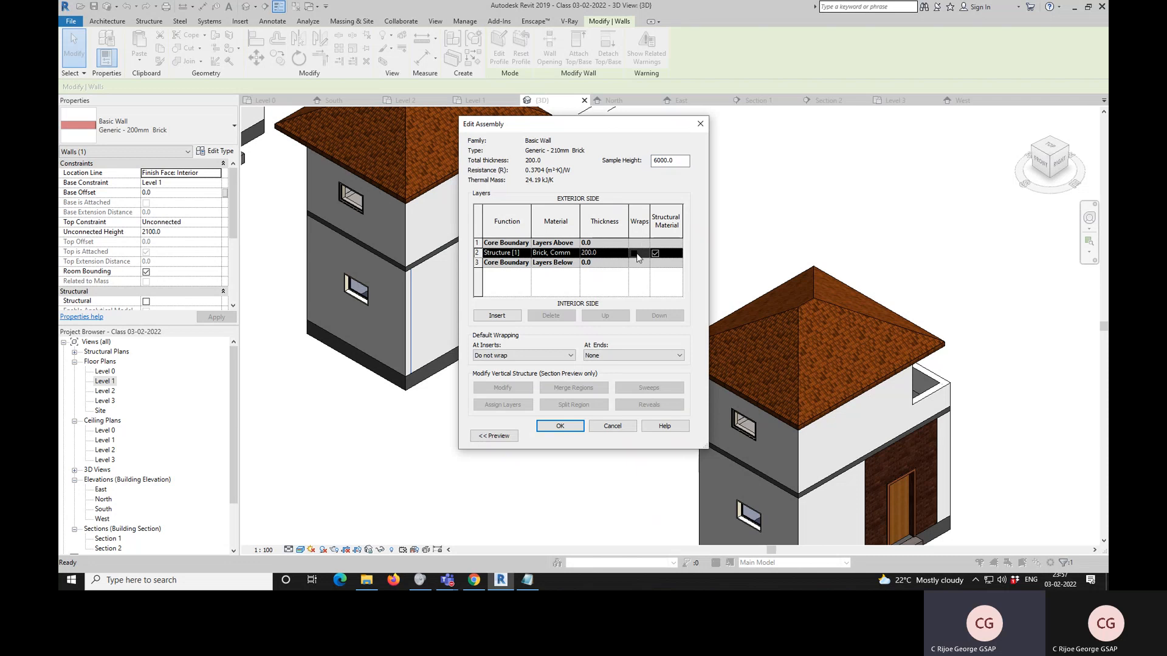
key("Escape")
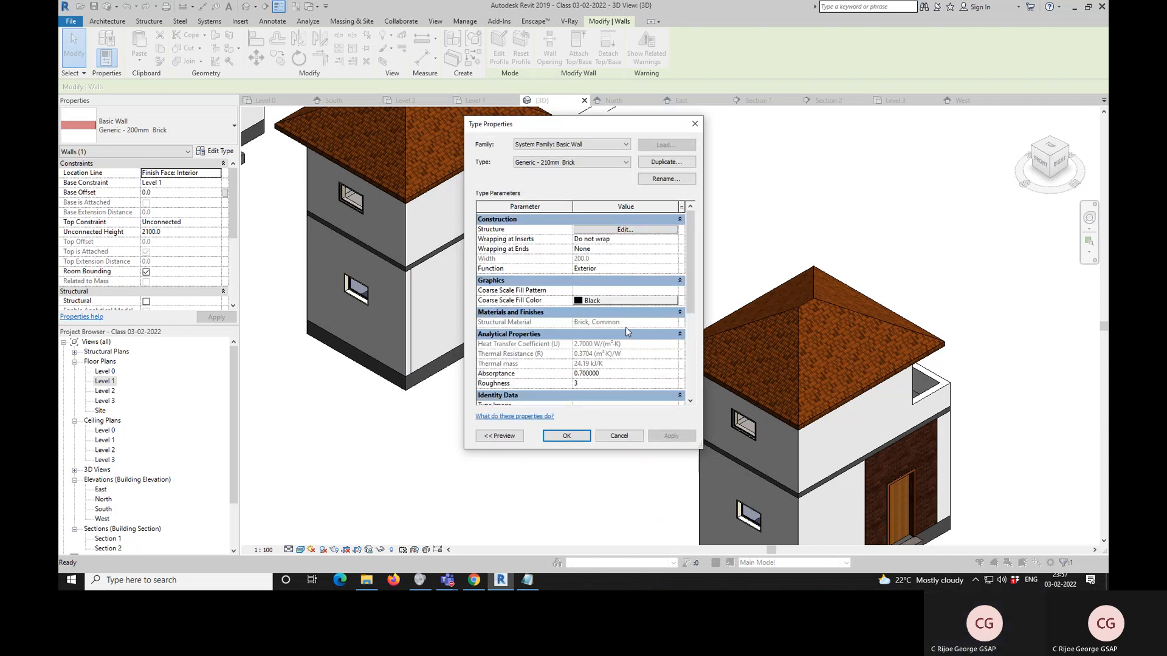
left_click(625, 230)
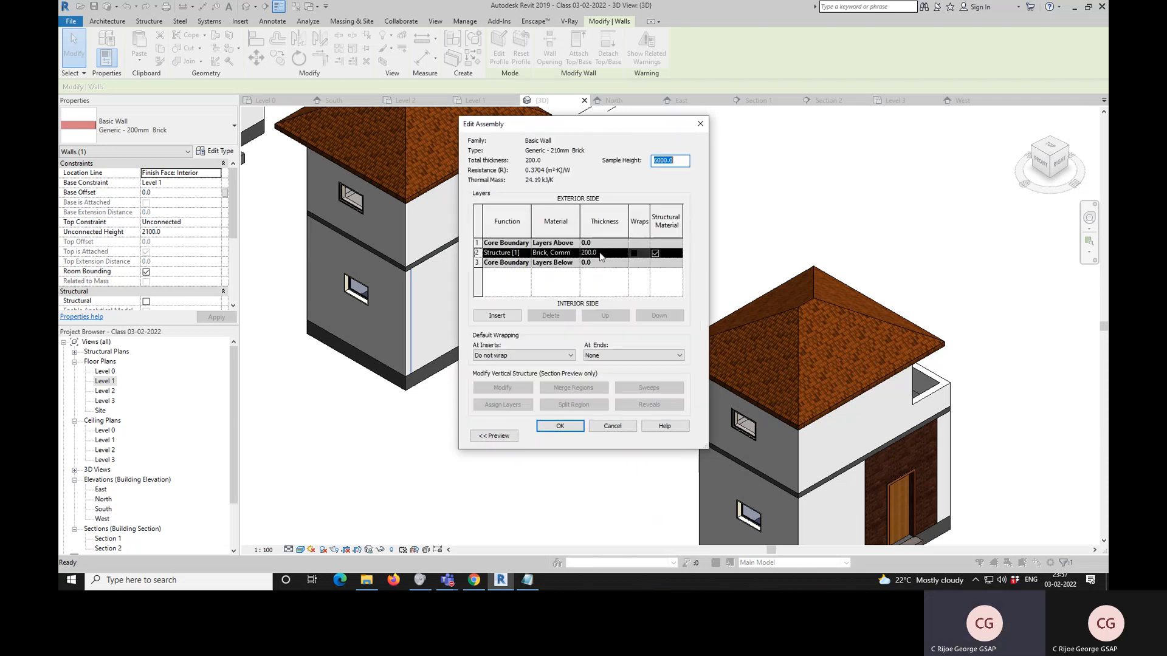
left_click(593, 253)
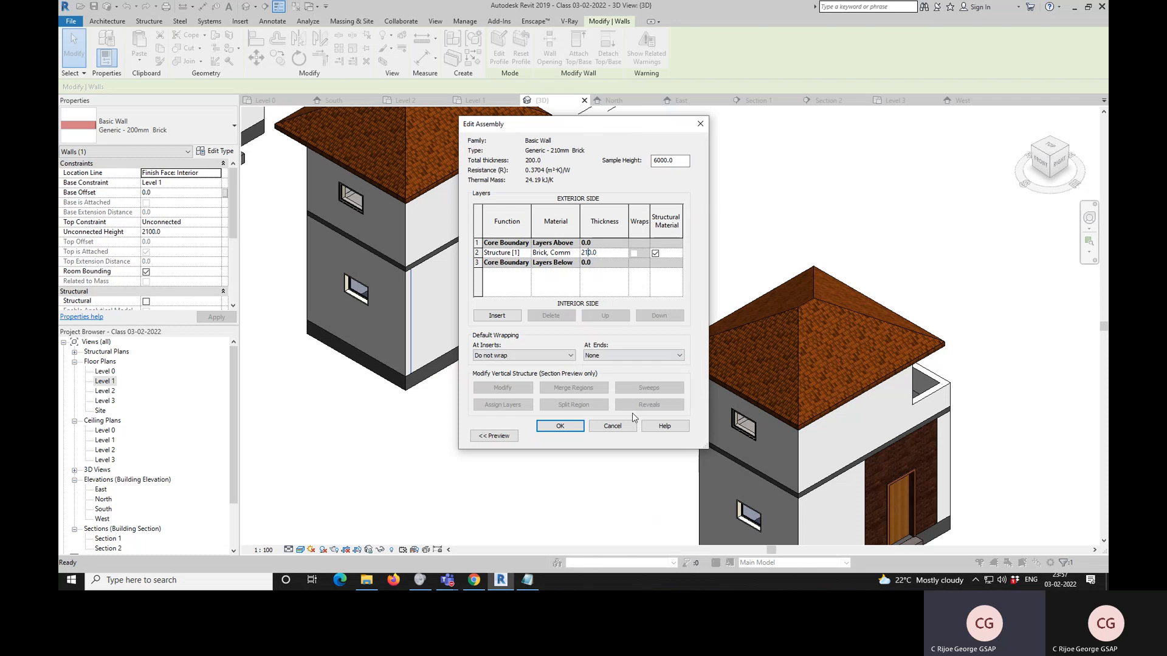
key("Return")
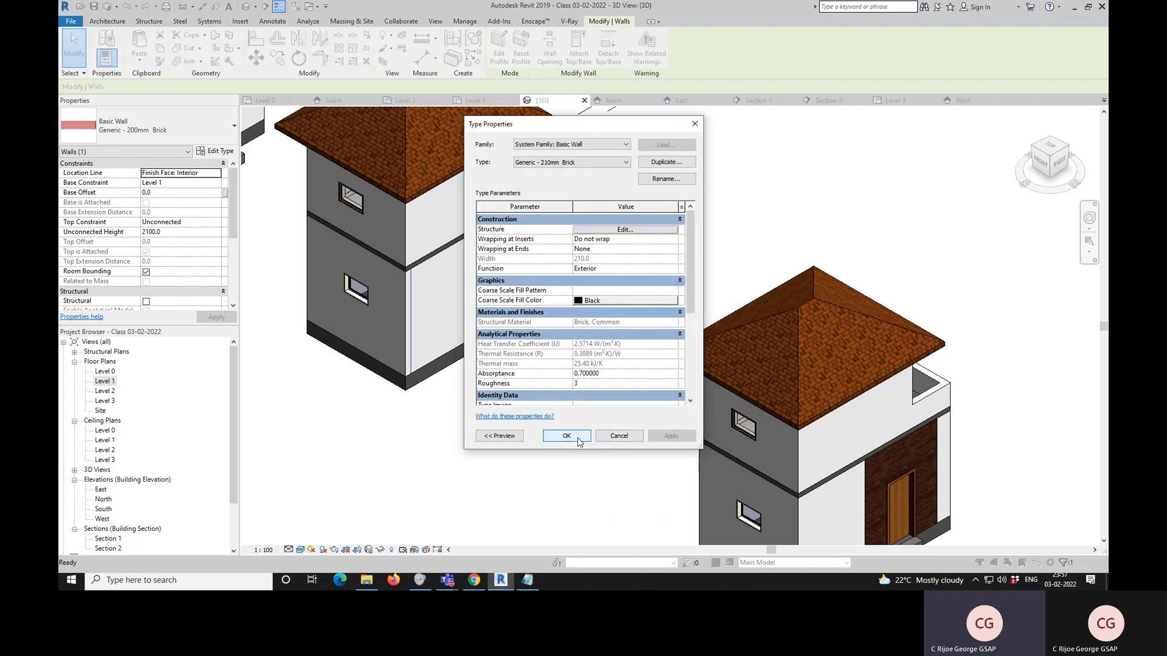
left_click(577, 440)
left_click(587, 433)
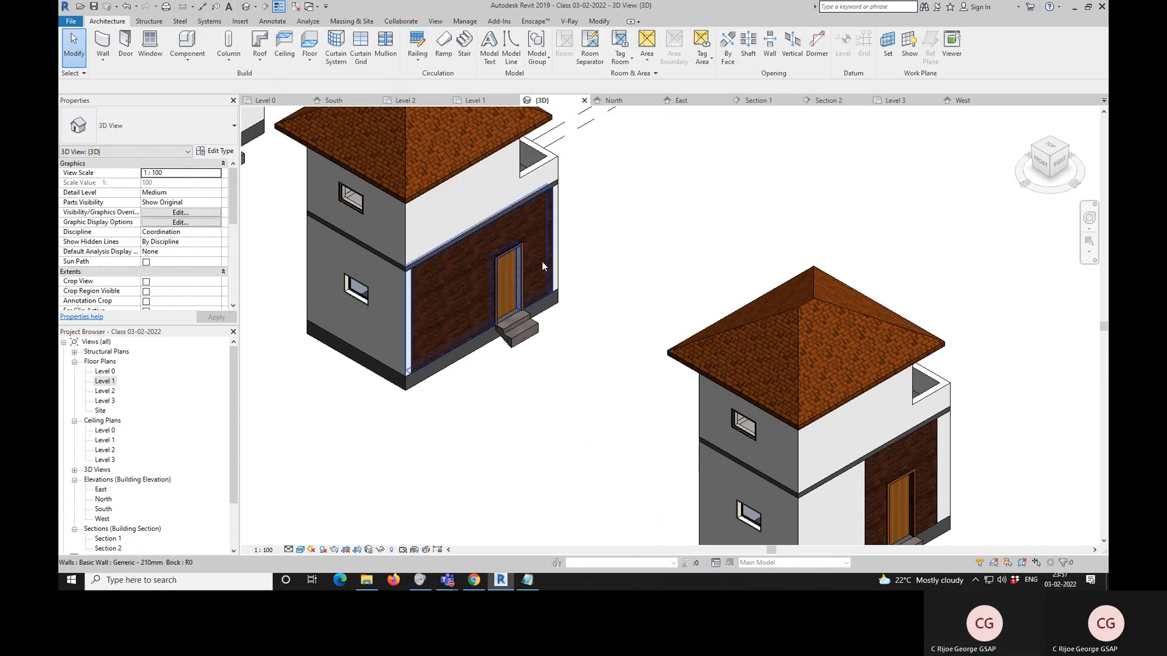
- Open the profile of the Generic - 210mm Brick entrance wall for editing, accepting the removal of its attachments
left_click(548, 227)
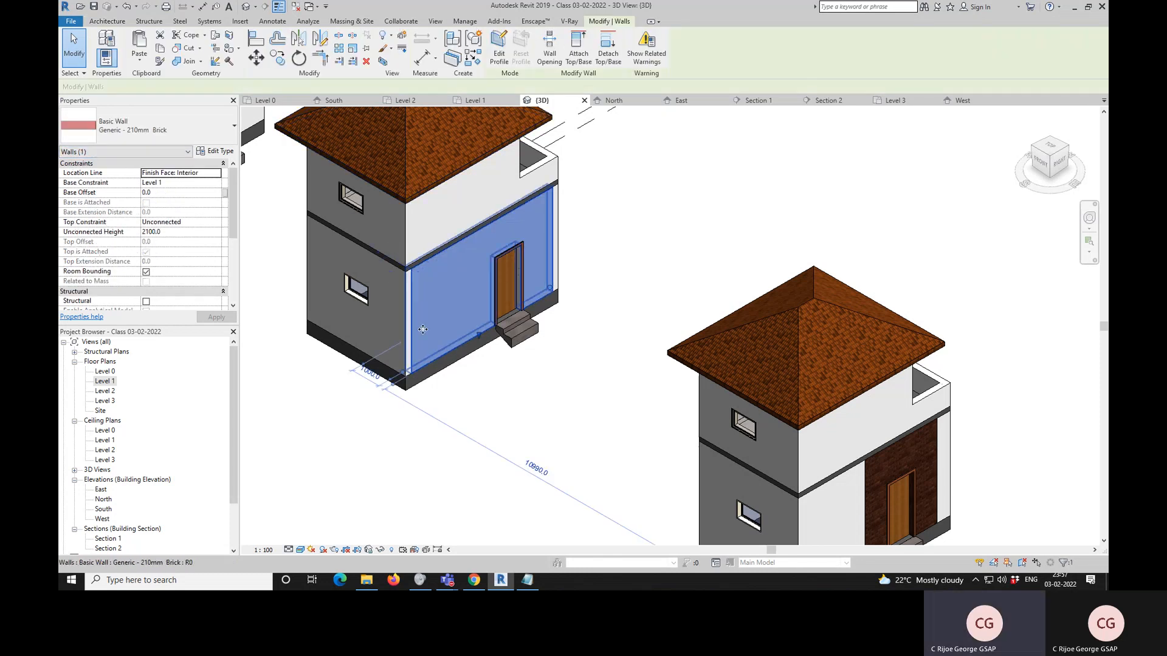
scroll(425, 328, "up", 2)
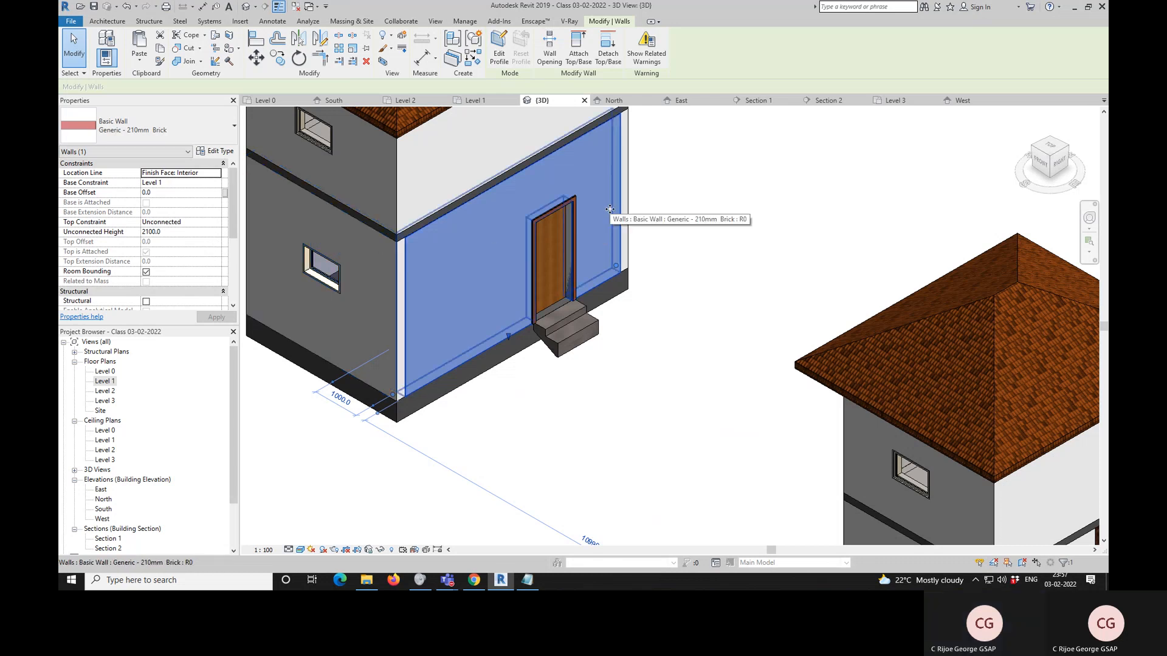
left_click(500, 55)
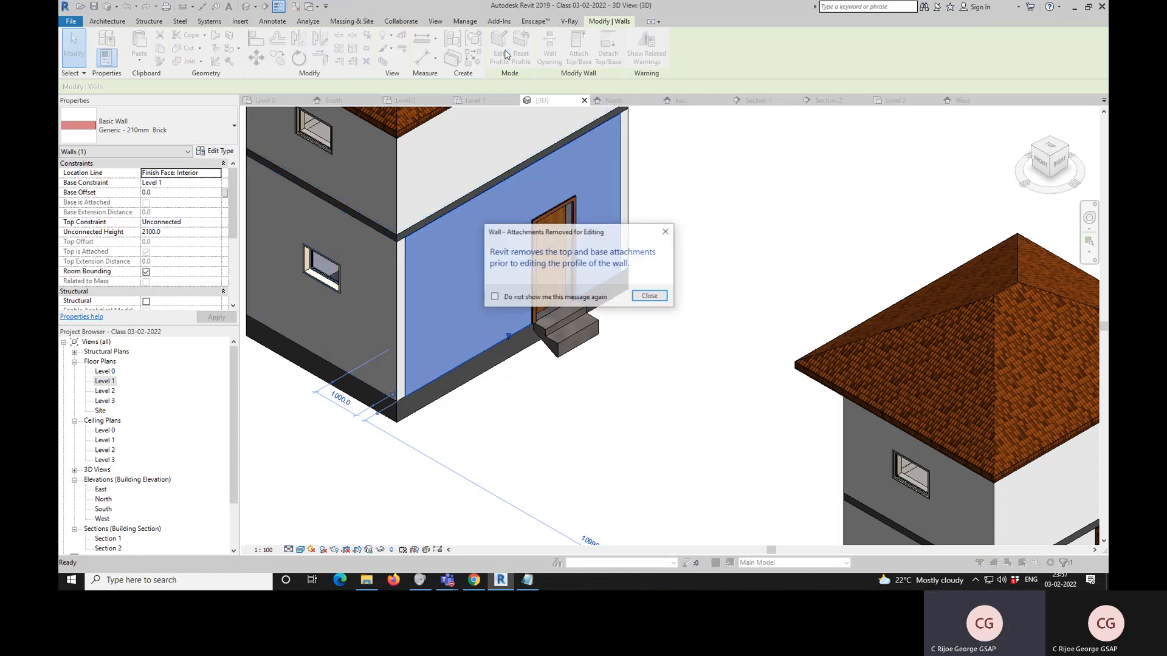
left_click(650, 296)
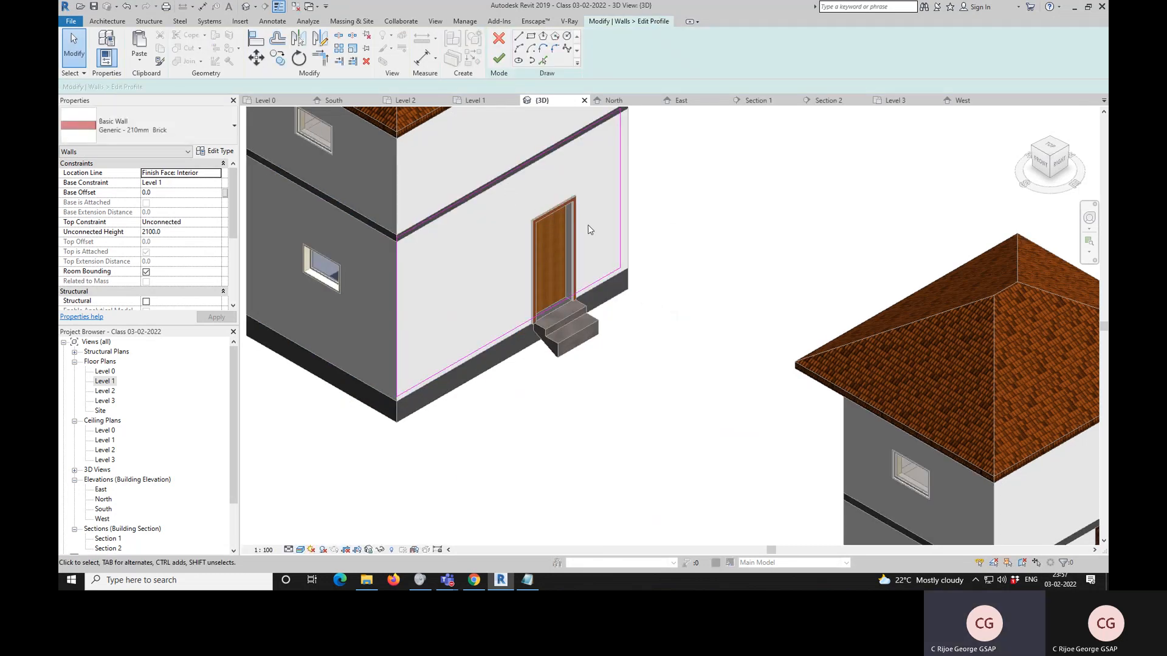
left_click(498, 41)
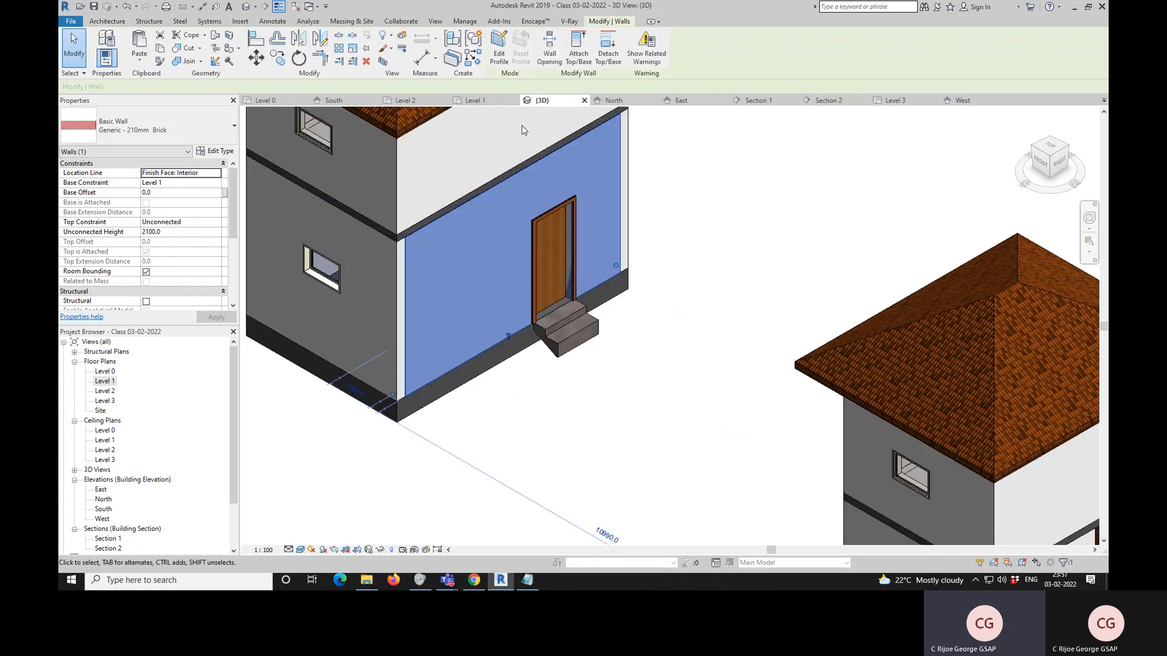
left_click(499, 55)
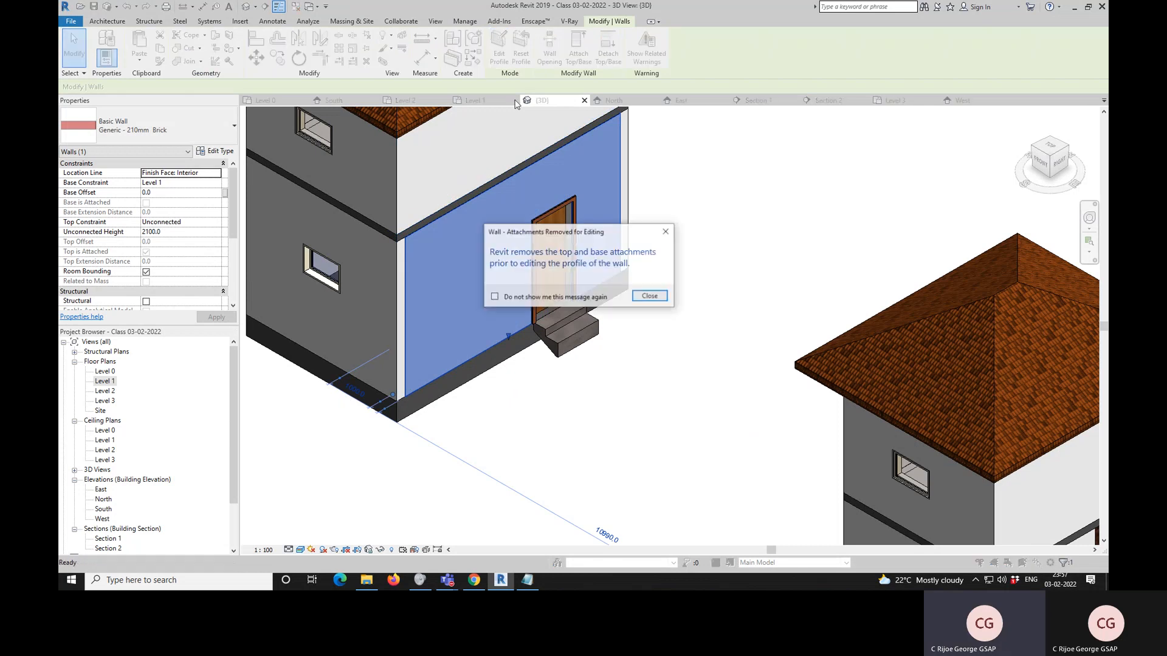
left_click(641, 297)
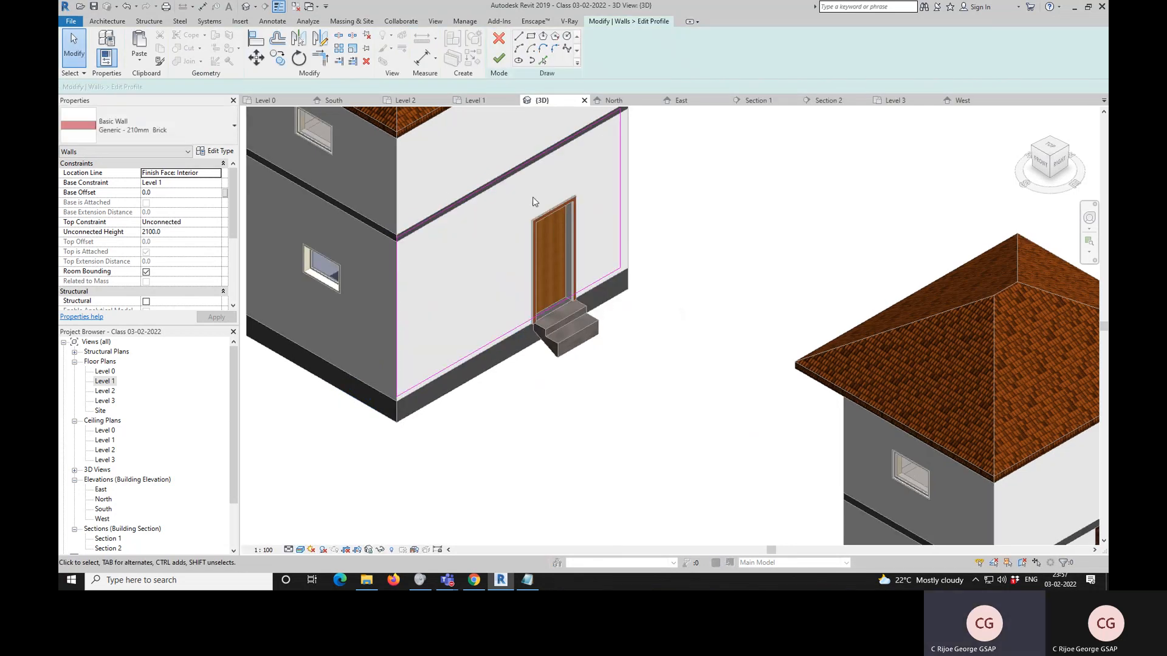
- Align the profile's top edge with the top of the door, remove the conflicting constraints, and finish the profile by unjoining the elements
key("a")
key("l")
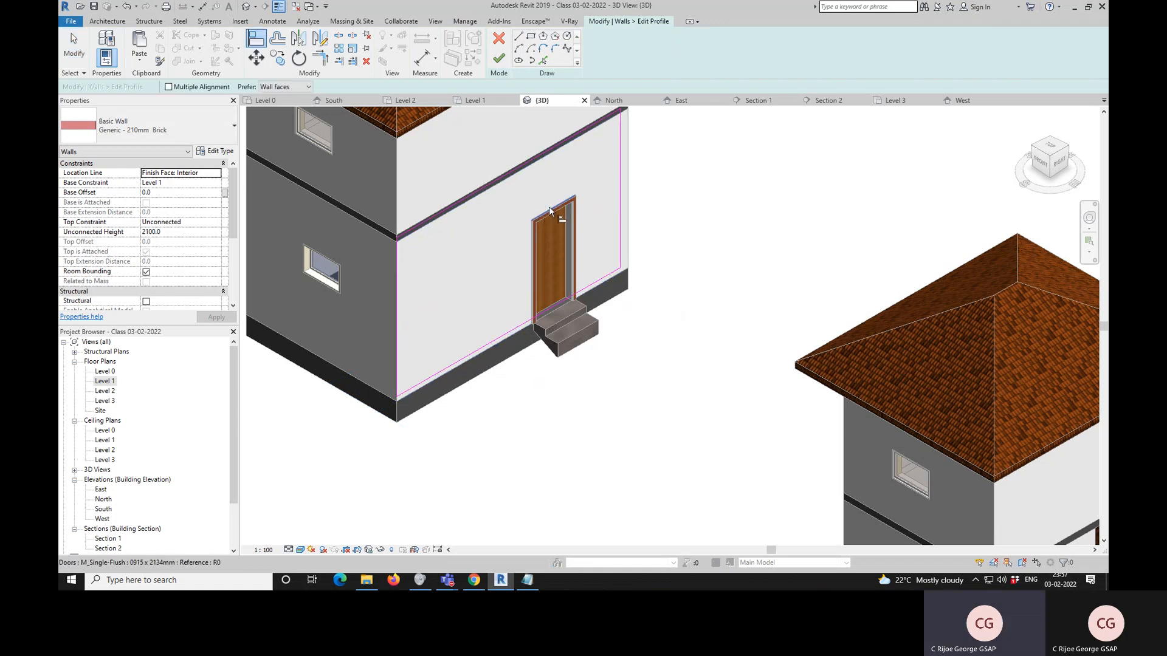
left_click(550, 210)
left_click(536, 160)
left_click(843, 432)
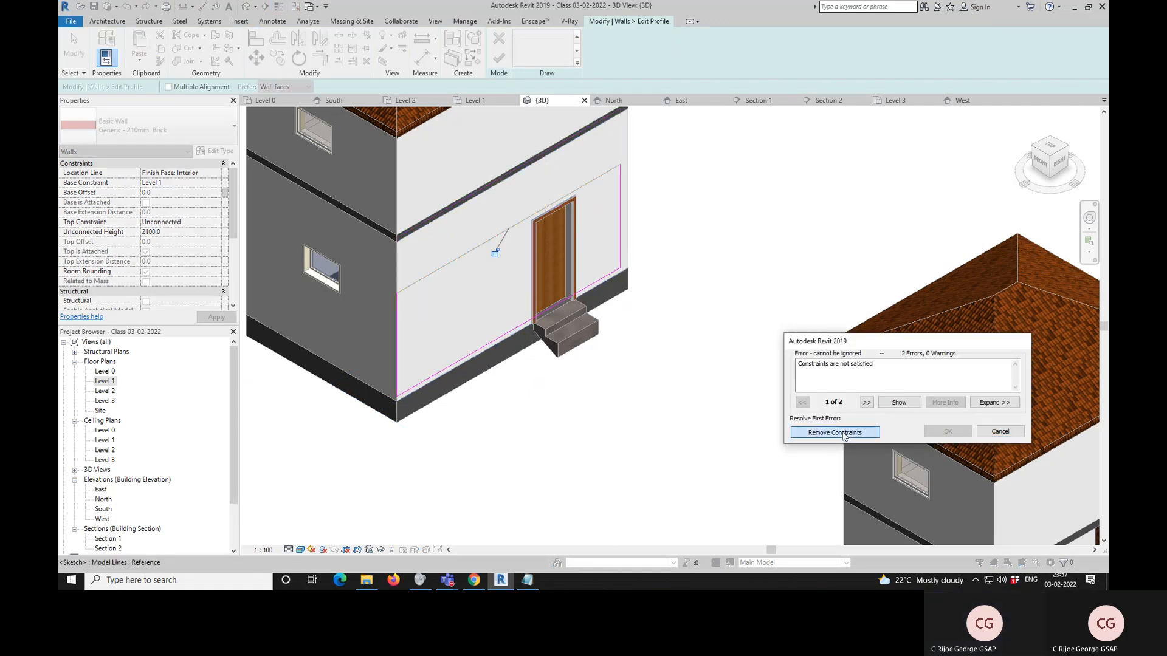
left_click(499, 58)
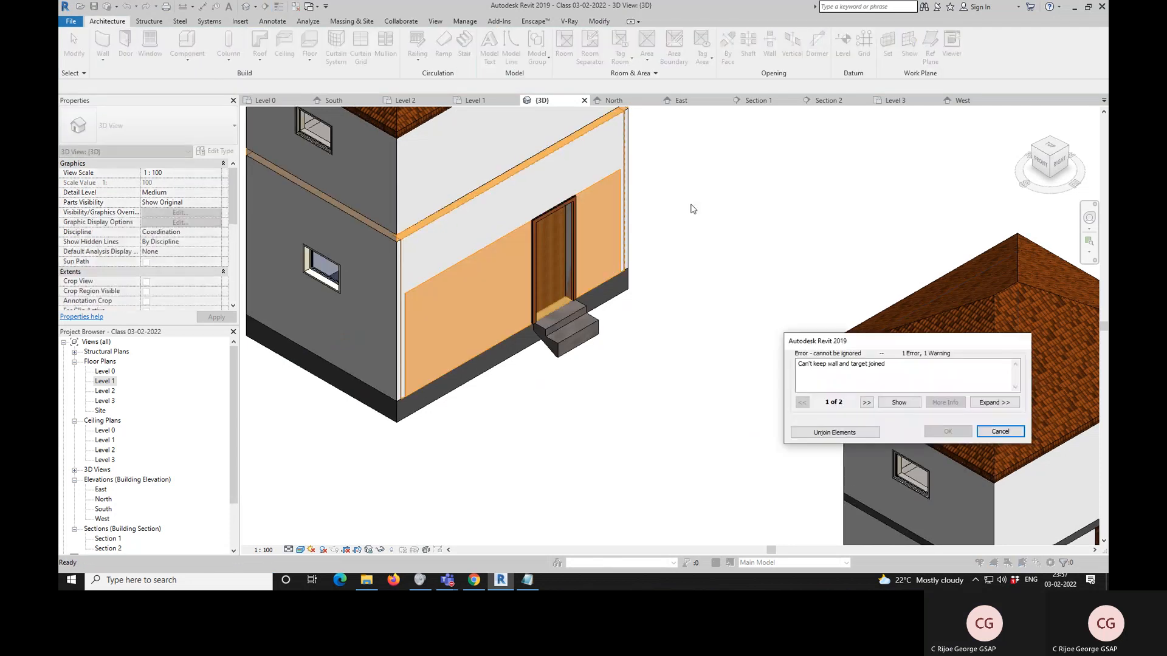
left_click(835, 433)
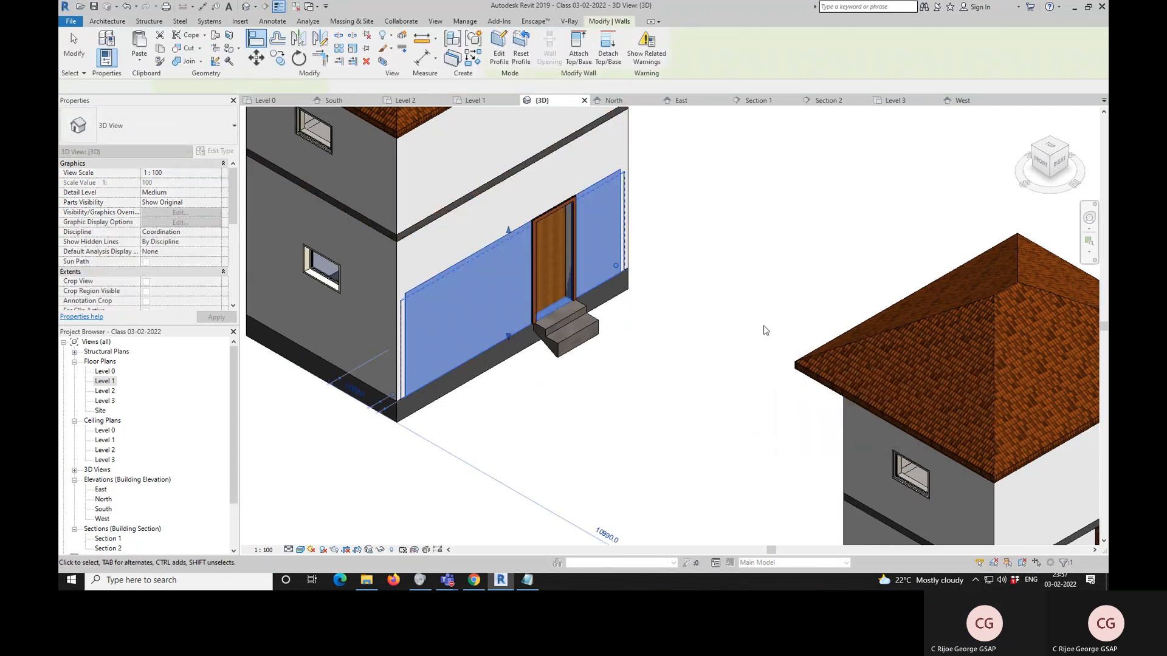
- Examine the lowered brick wall's top edge, ends and door opening in the 3D view
scroll(663, 340, "down", 3)
scroll(573, 292, "up", 4)
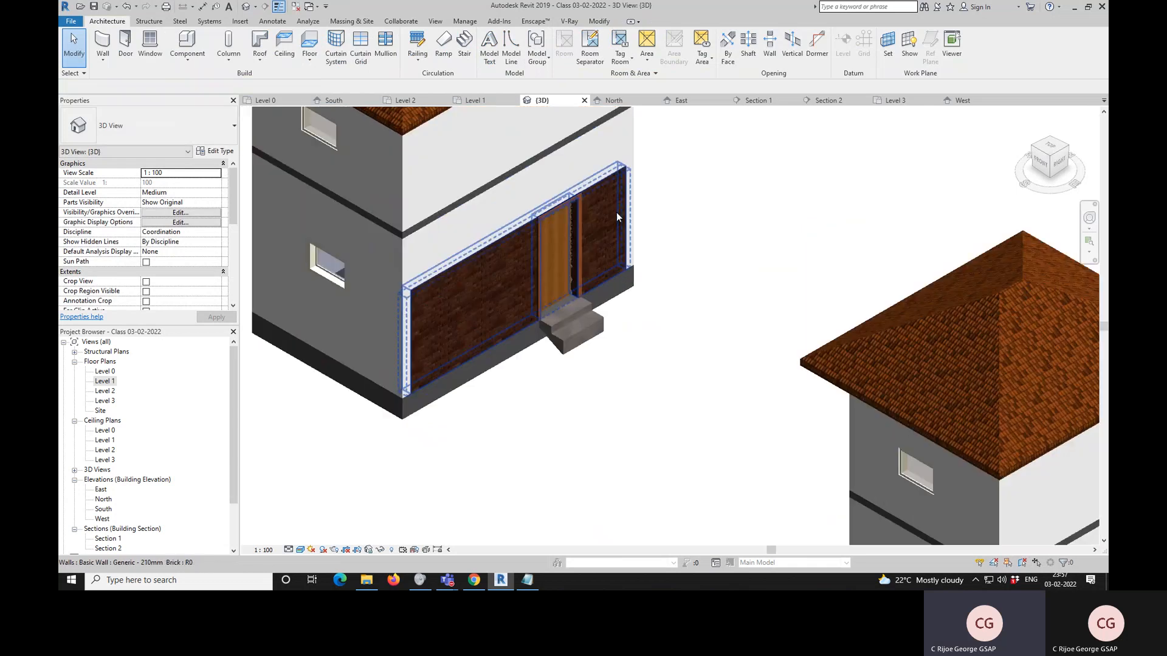
left_click(422, 295)
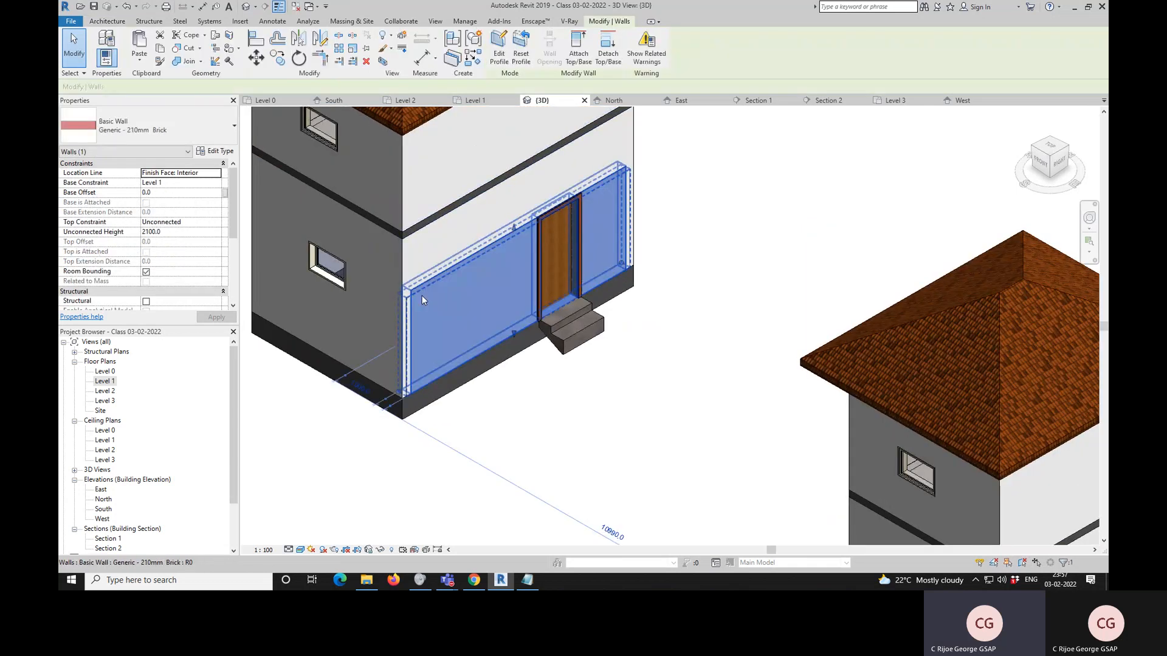
key("Escape")
scroll(598, 203, "up", 6)
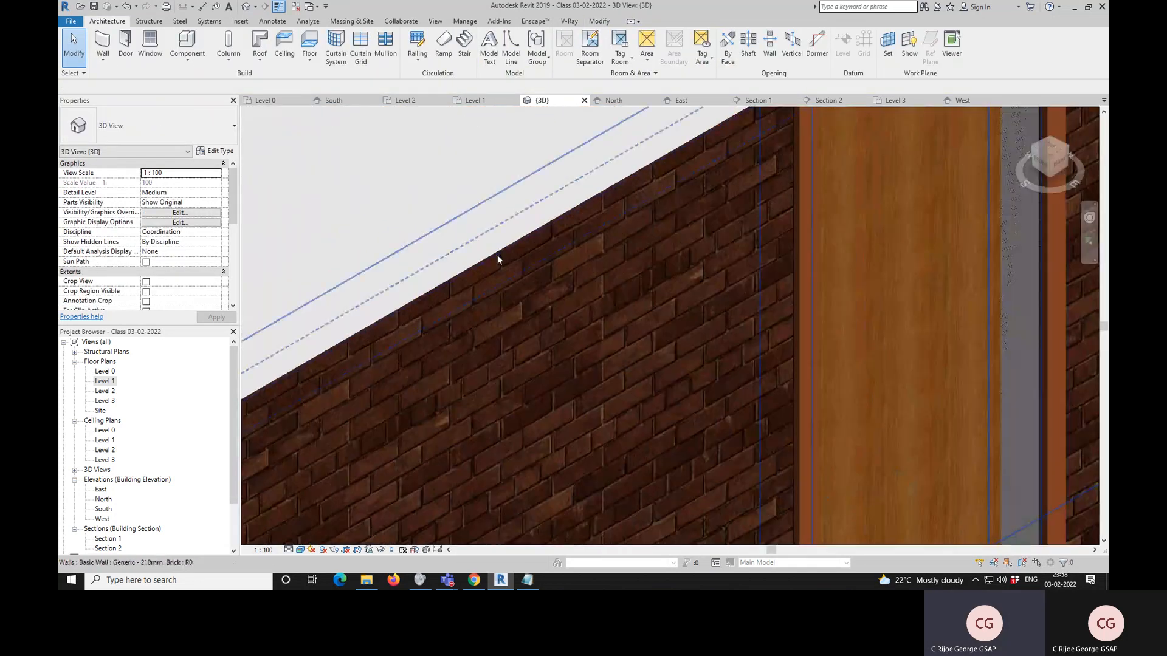
scroll(670, 158, "down", 6)
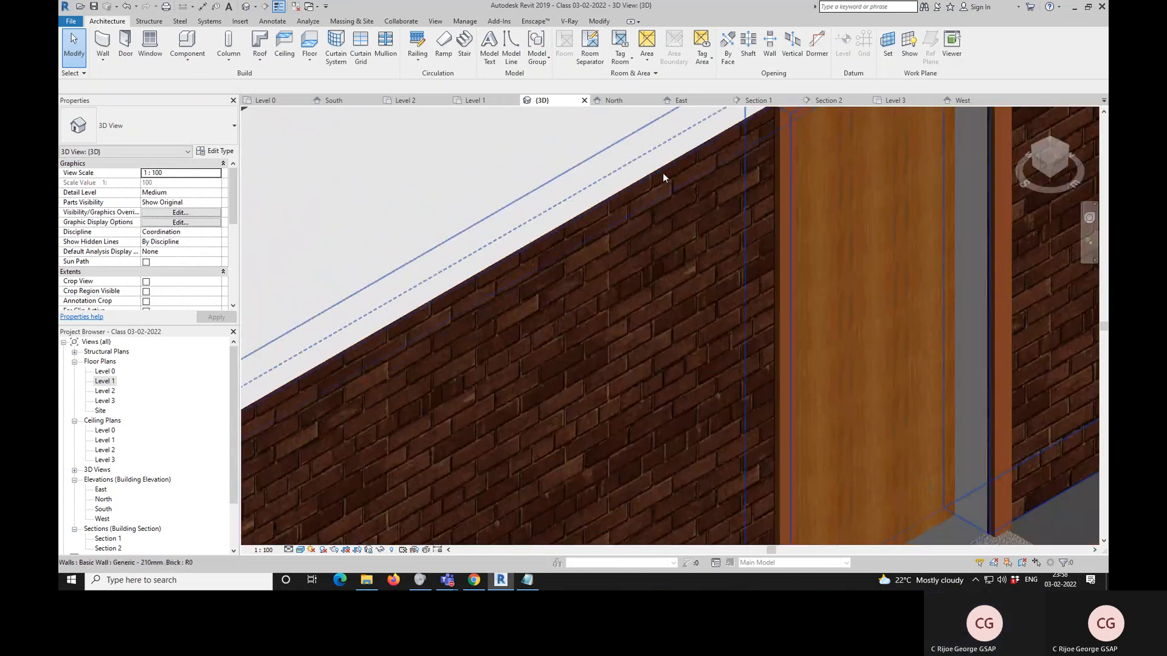
scroll(716, 146, "up", 2)
scroll(706, 148, "up", 4)
scroll(614, 199, "down", 5)
scroll(609, 240, "down", 4)
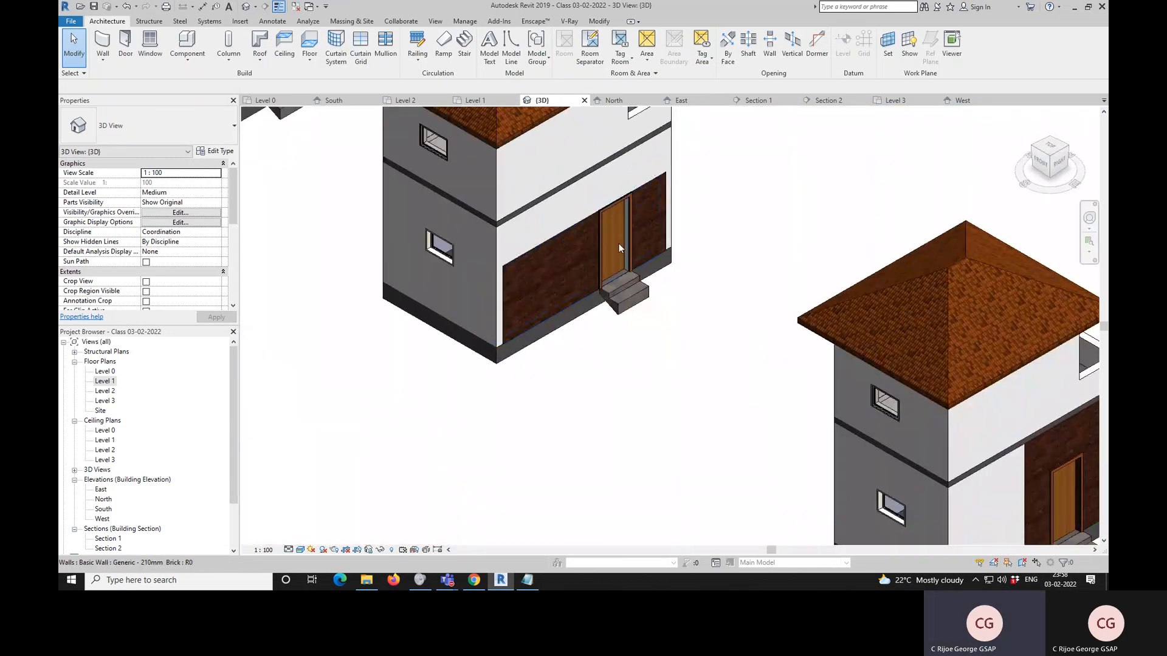
- Examine the 210 mm brick wall's end near the entrance door in the Level 1 floor plan
left_click(575, 229)
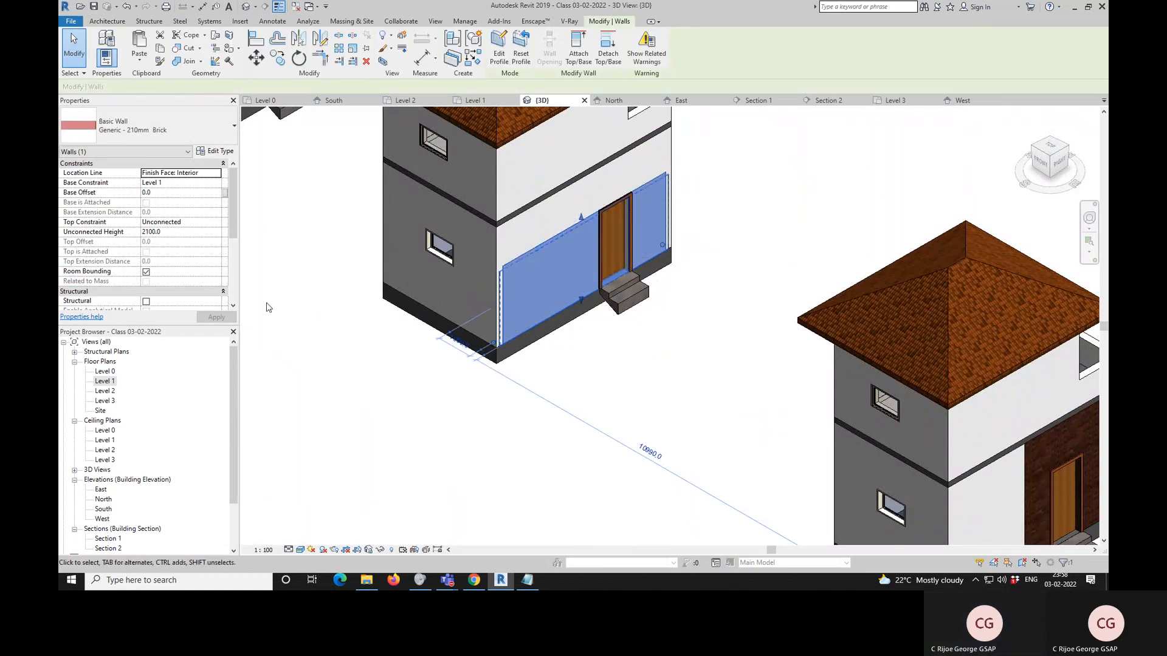
double_click(105, 381)
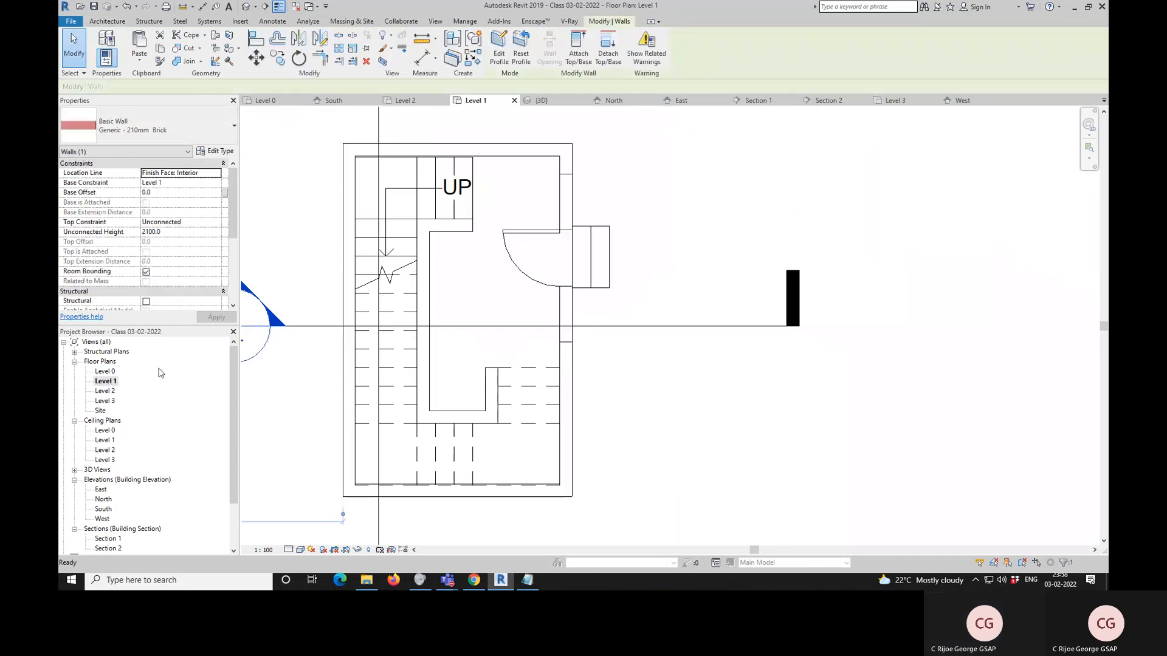
scroll(655, 245, "down", 5)
scroll(536, 233, "up", 3)
scroll(536, 232, "up", 5)
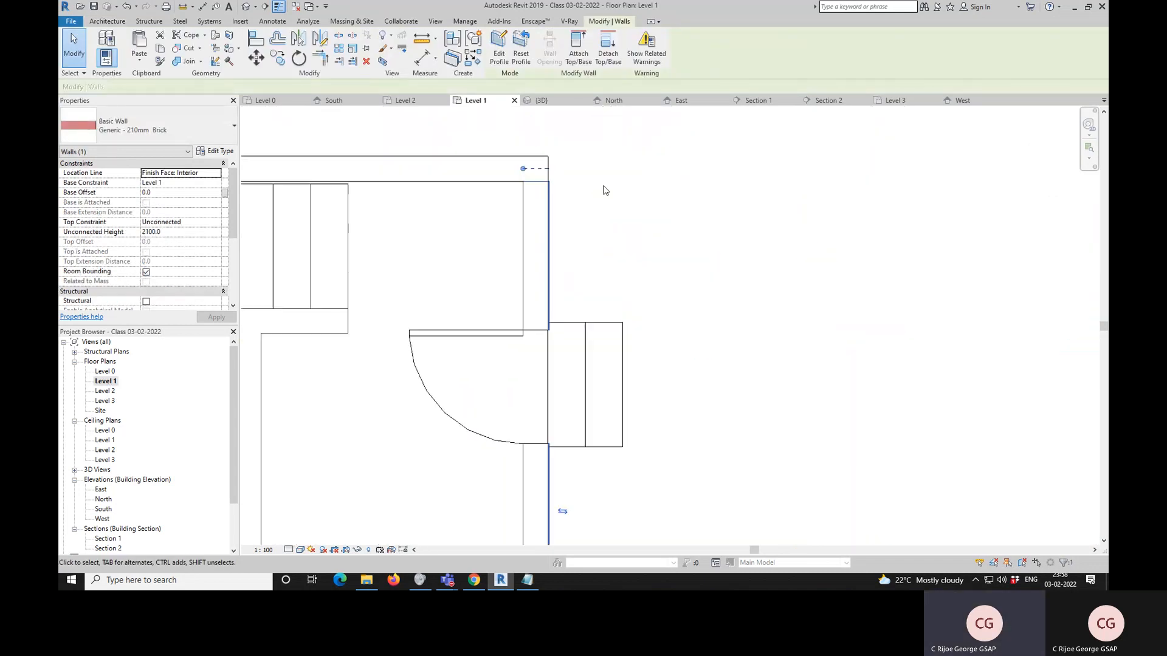
scroll(559, 195, "up", 4)
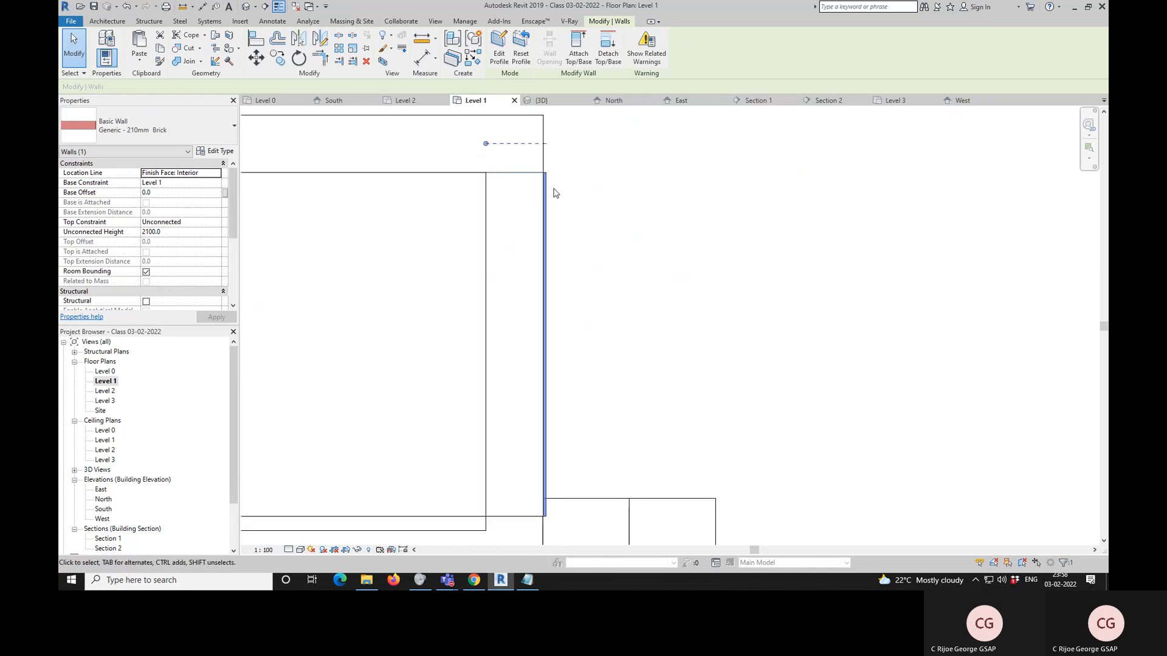
scroll(548, 191, "down", 3)
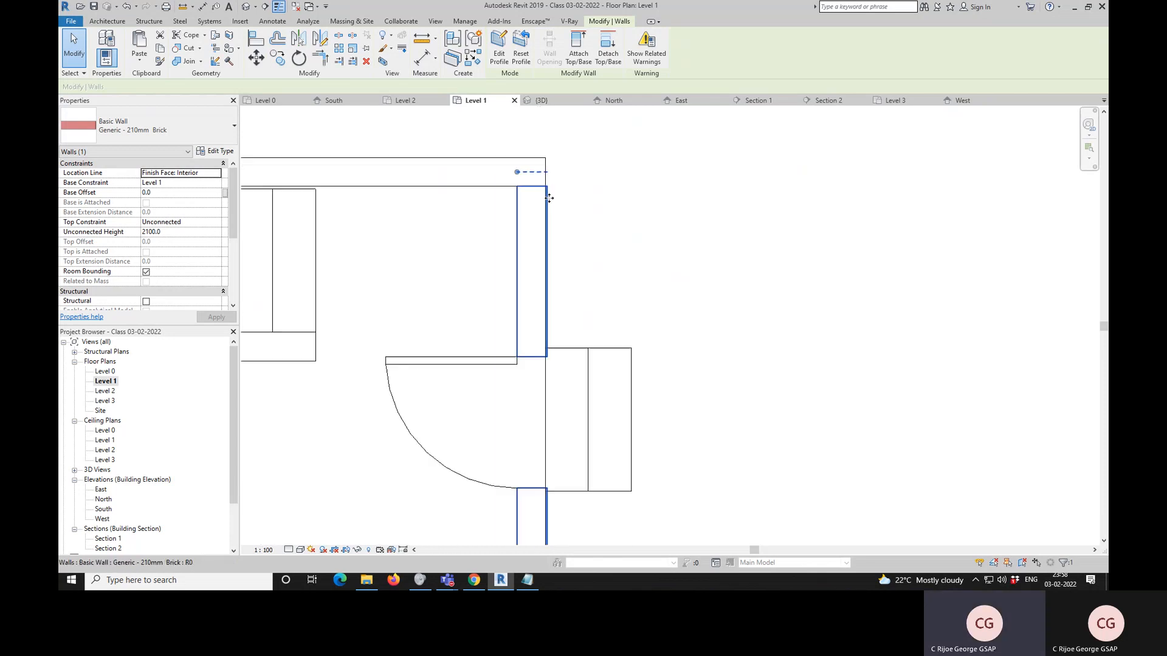
scroll(558, 193, "up", 2)
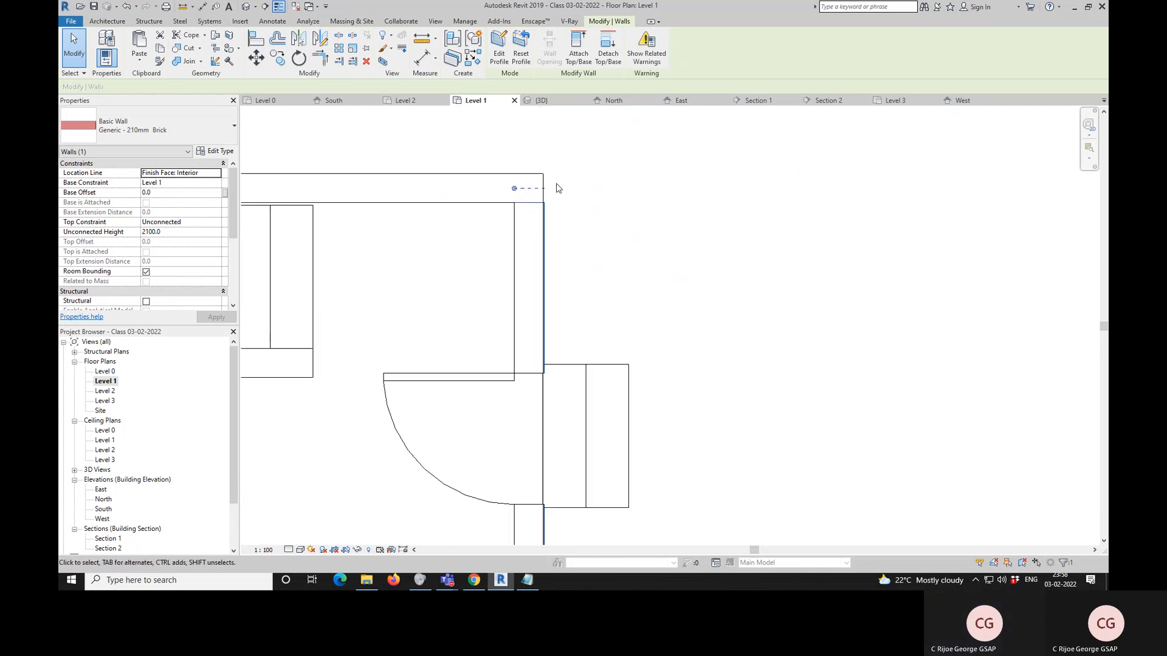
- Deselect the brick wall and save the project
left_click(571, 177)
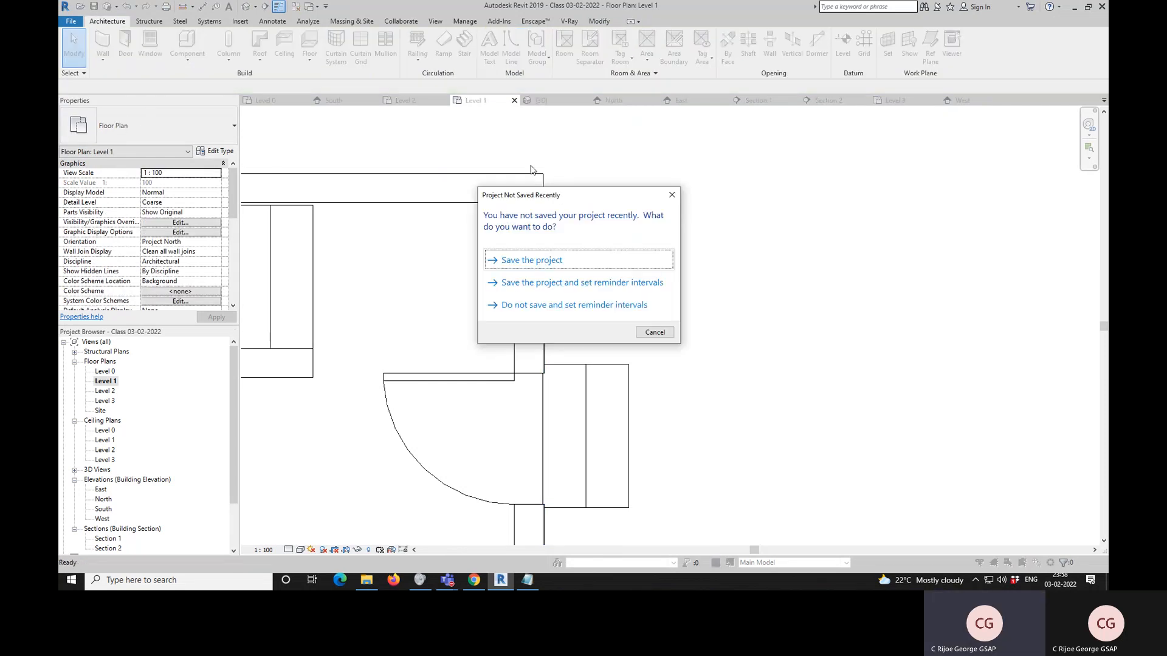
left_click(537, 255)
key("a")
key("l")
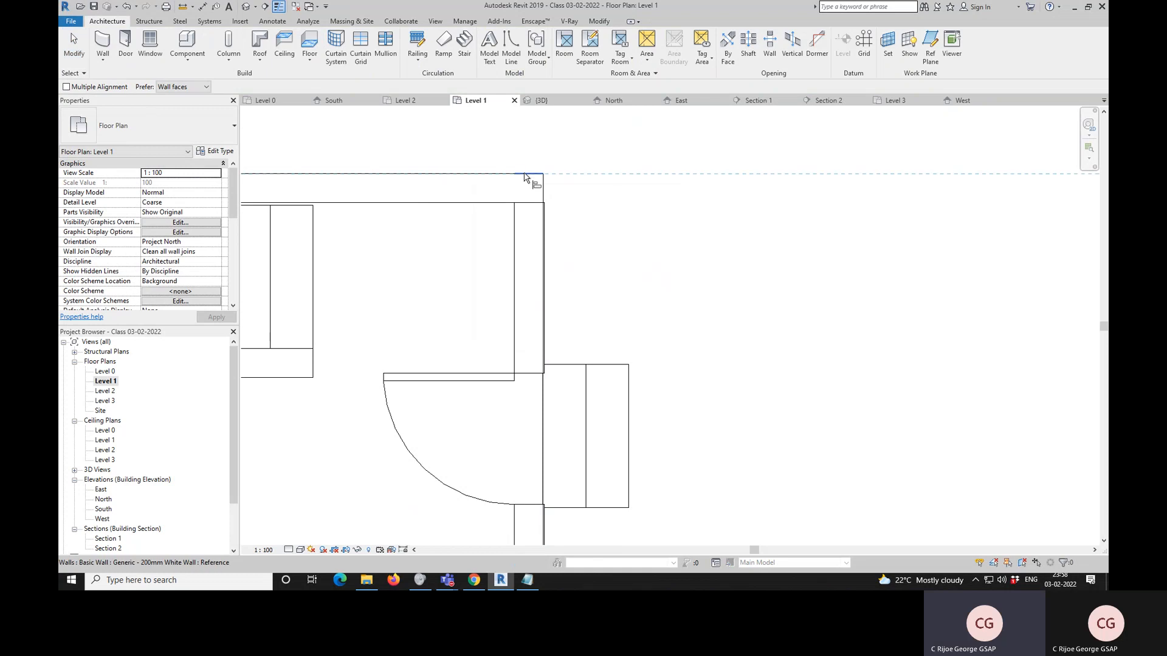
scroll(545, 204, "up", 5)
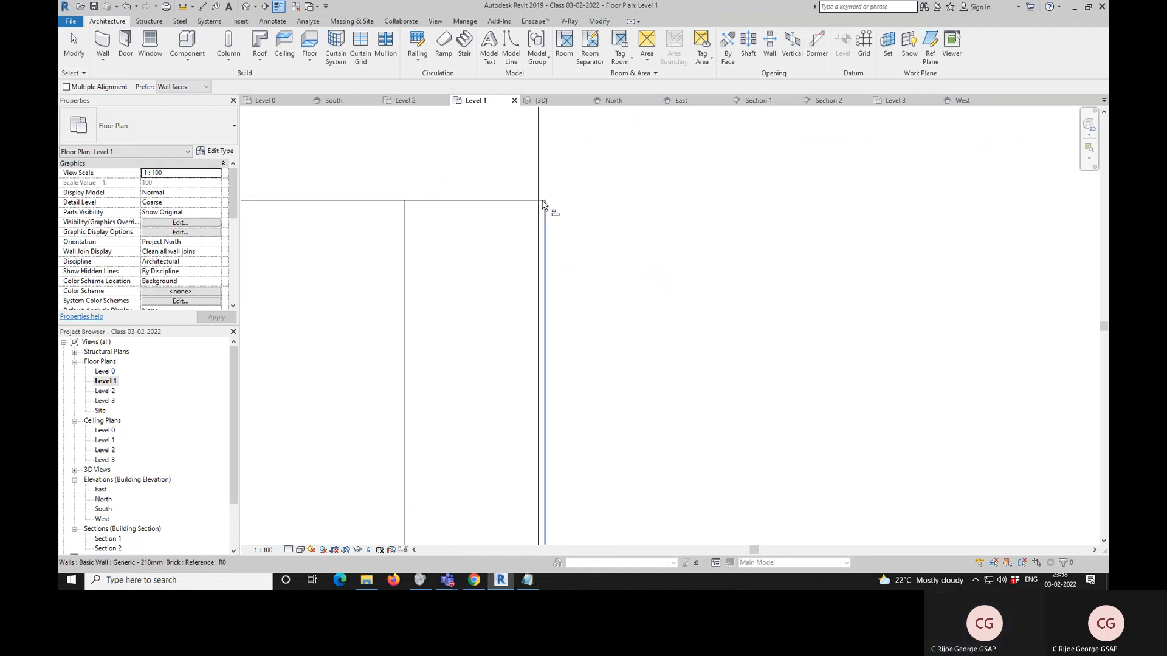
scroll(550, 209, "down", 3)
key("Escape")
scroll(570, 182, "down", 4)
scroll(579, 520, "up", 5)
scroll(579, 519, "up", 1)
middle_click_drag(573, 518, 557, 364)
key("a")
key("l")
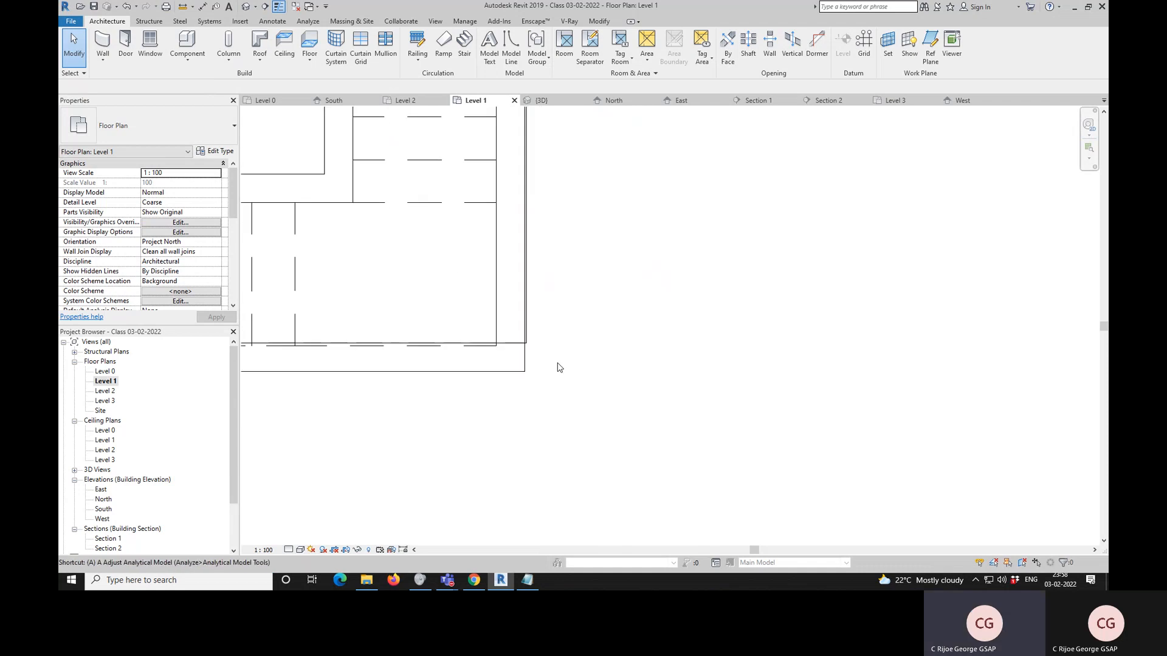
scroll(516, 365, "up", 2)
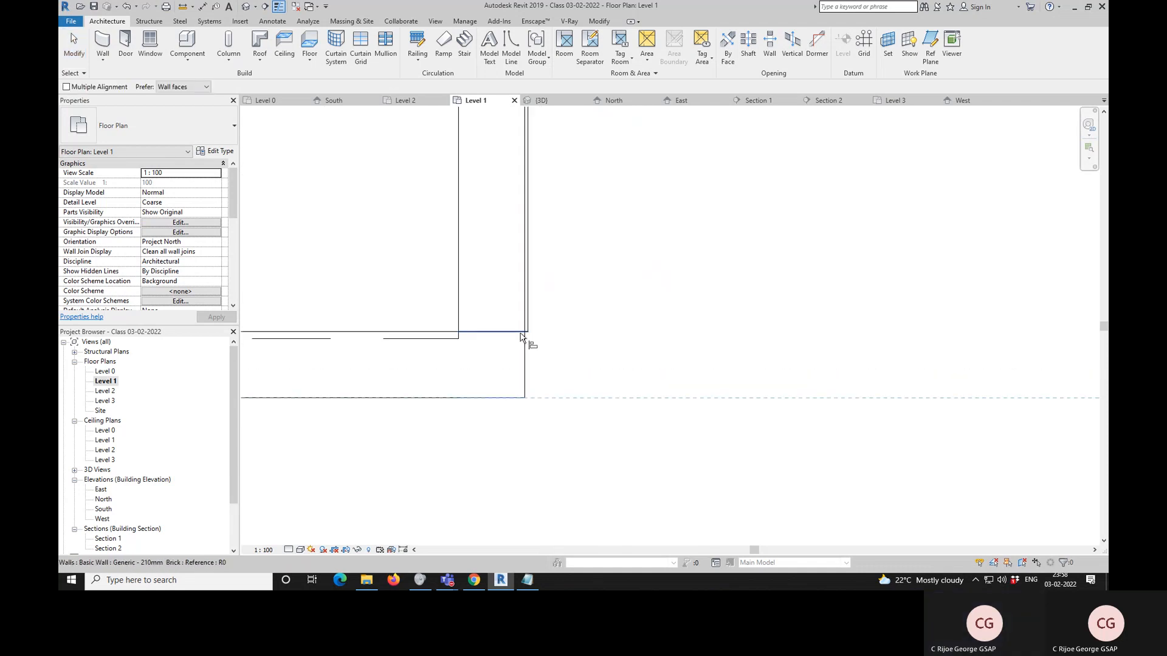
key("Escape")
key("Escape")
- Extend both ends of the 210 mm brick wall in plan to the outer corners of the house
left_click(527, 333)
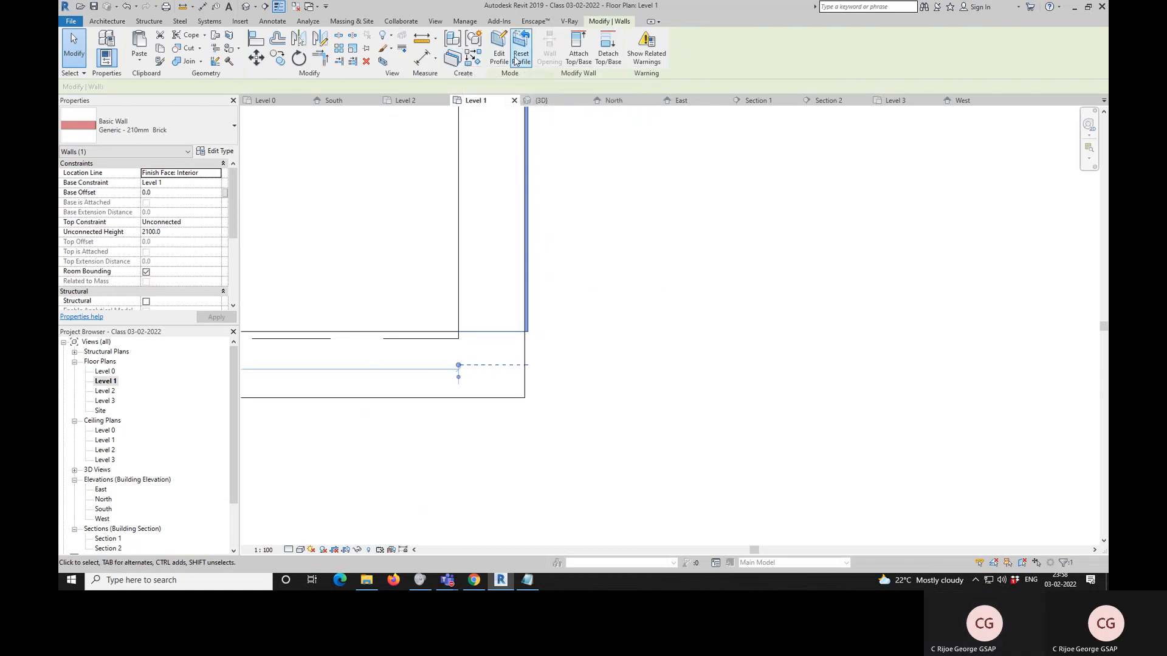
left_click(500, 56)
key("Escape")
key("Escape")
left_click_drag(527, 333, 458, 405)
scroll(528, 418, "down", 3)
scroll(508, 419, "down", 6)
scroll(509, 250, "up", 5)
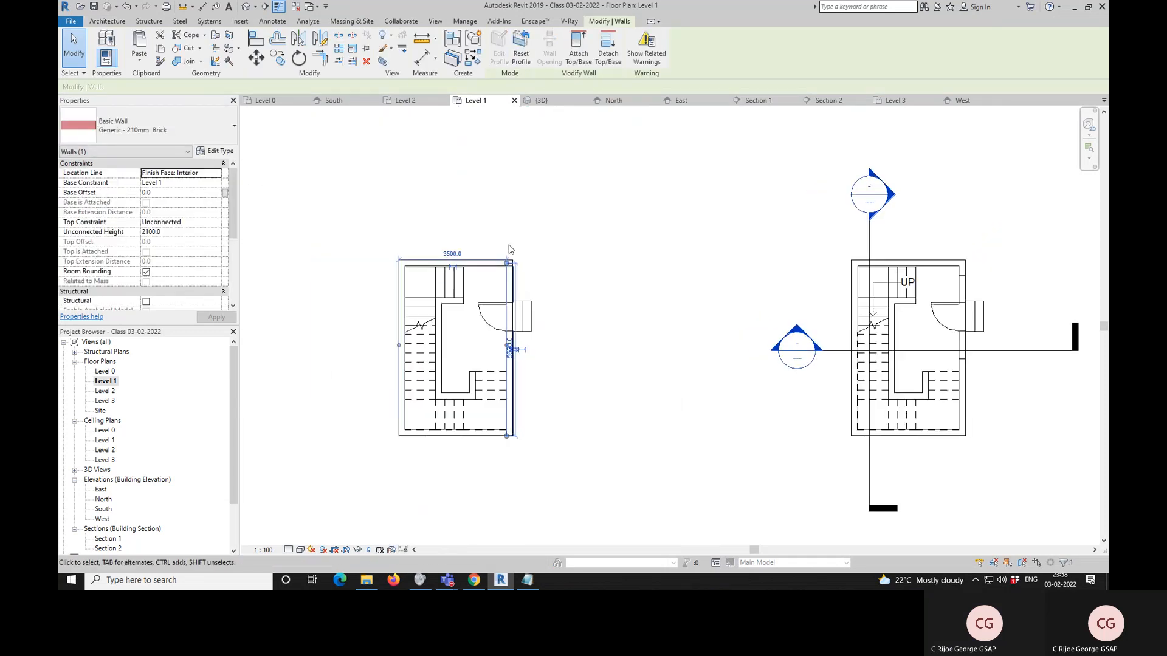
left_click_drag(514, 305, 513, 281)
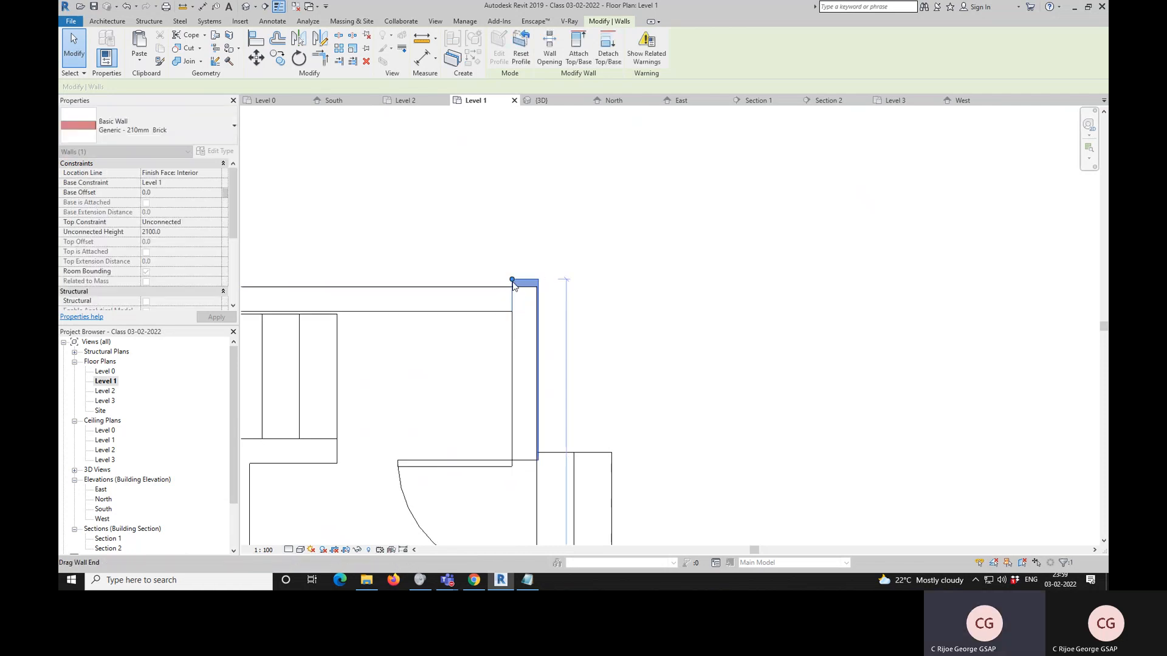
left_click(482, 234)
- Switch to the 3D view and examine the extended brick wall's corners and the other house's brick entrance
scroll(521, 294, "down", 2)
left_click(246, 7)
scroll(508, 232, "up", 3)
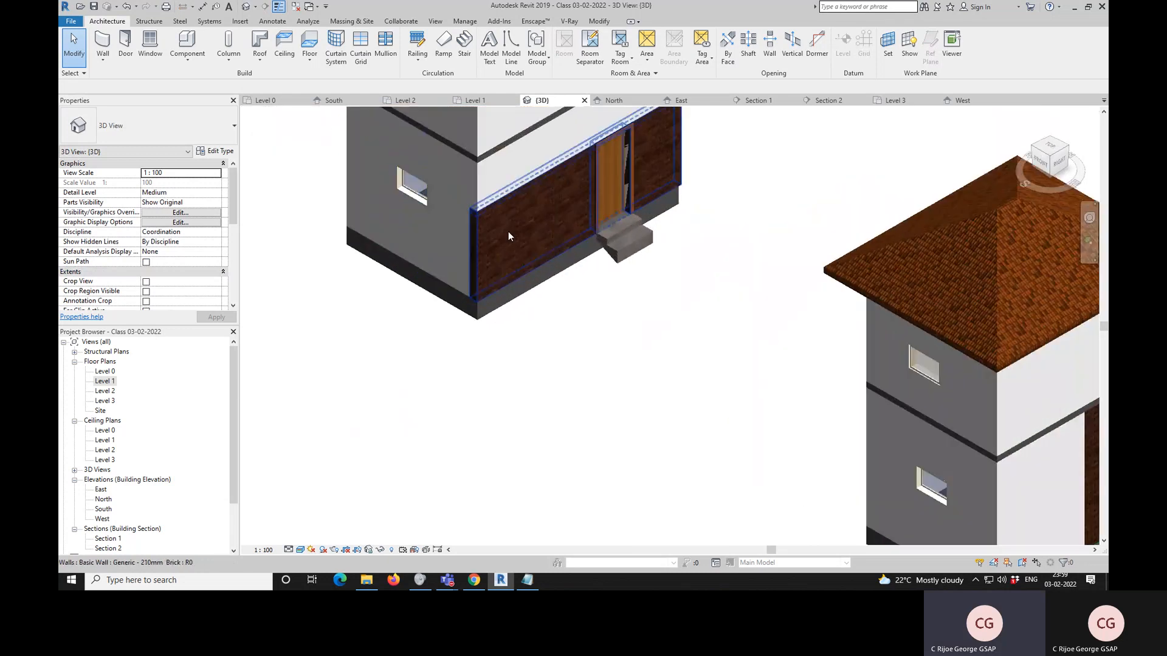
scroll(456, 253, "up", 3)
scroll(456, 253, "down", 4)
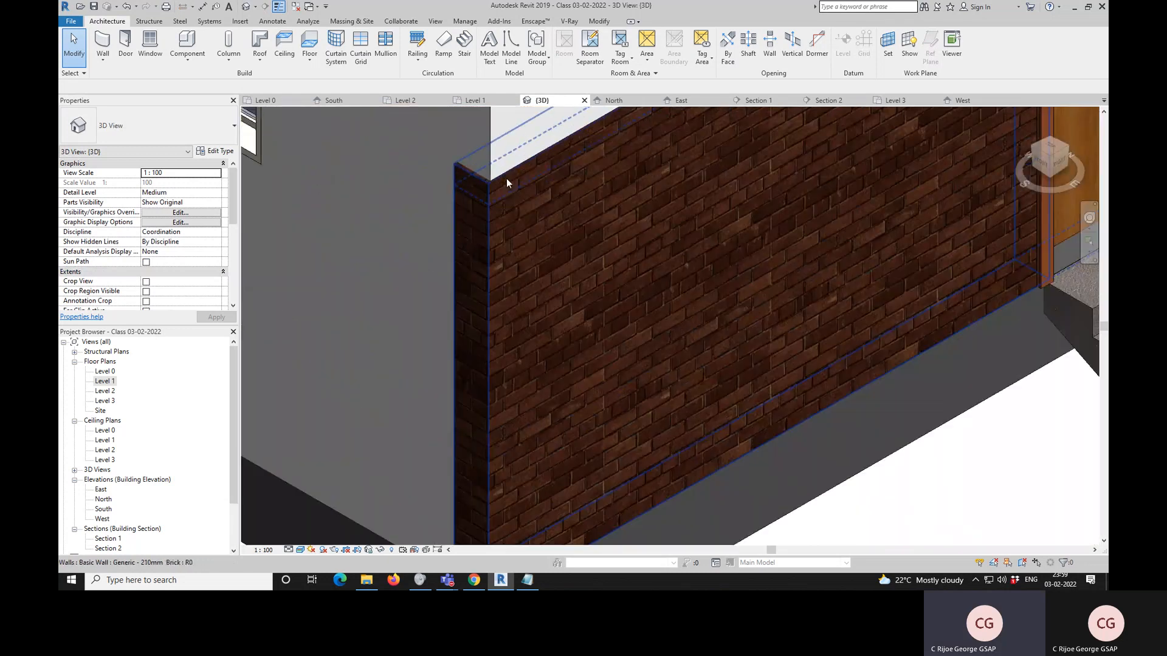
scroll(562, 220, "down", 5)
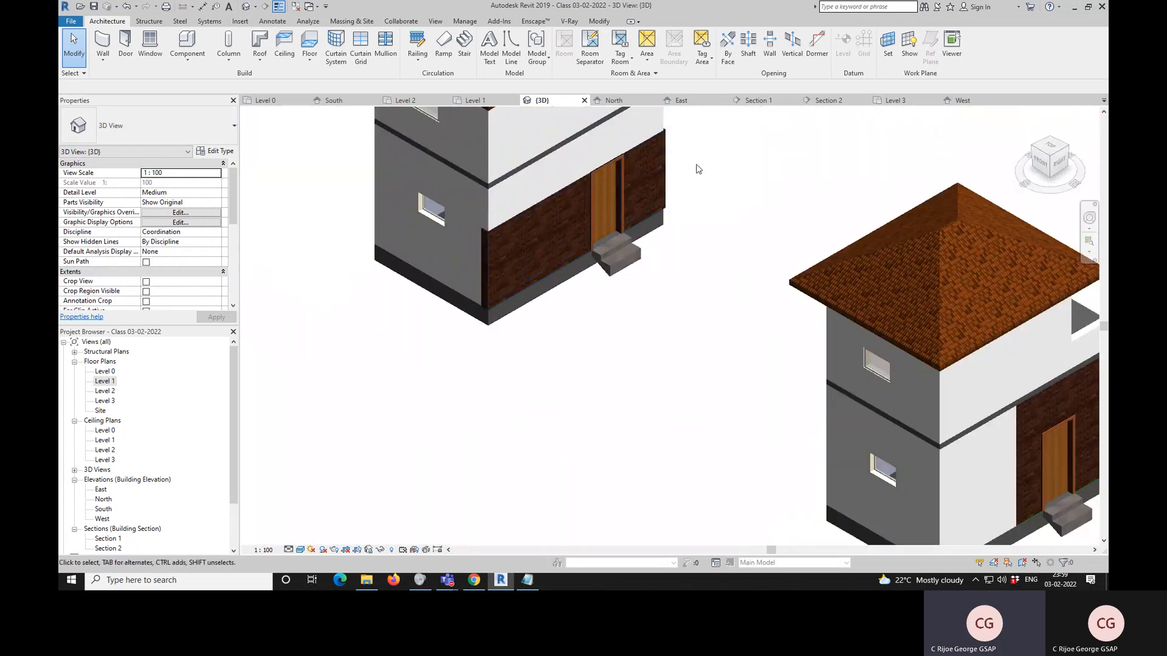
scroll(533, 230, "up", 5)
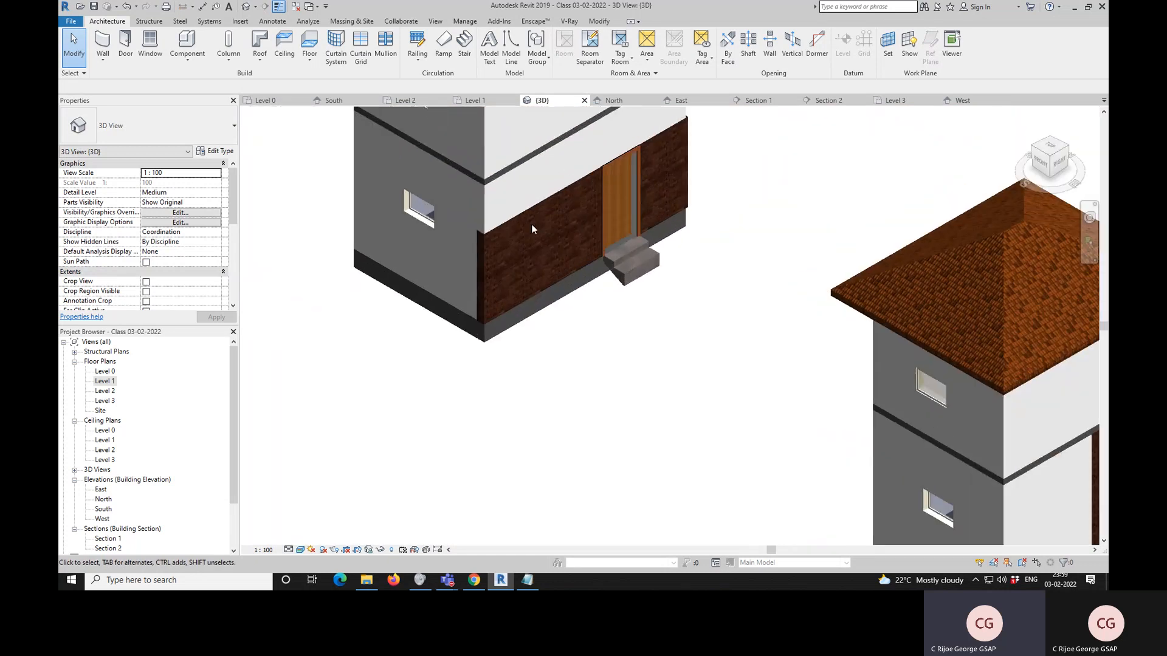
scroll(402, 234, "down", 3)
middle_click_drag(609, 355, 573, 243)
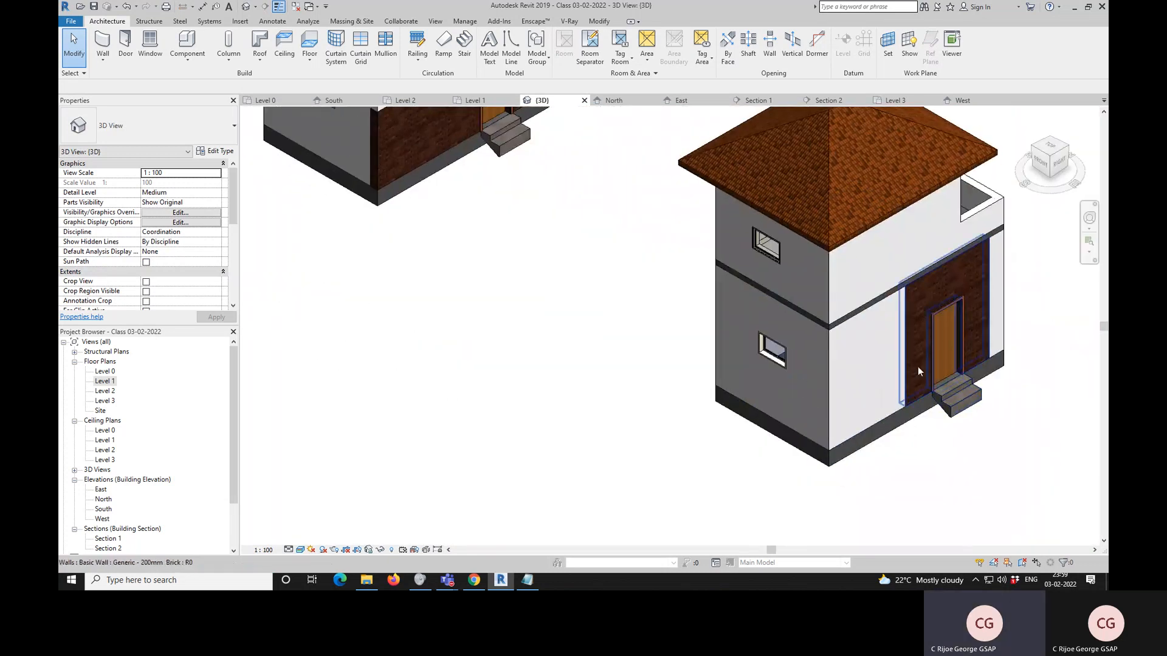
- Paint the lower-storey entrance wall and adjacent window wall of the plain tiled-roof house with Concrete, Sand/Cement Screed
scroll(578, 286, "down", 3)
scroll(562, 313, "down", 2)
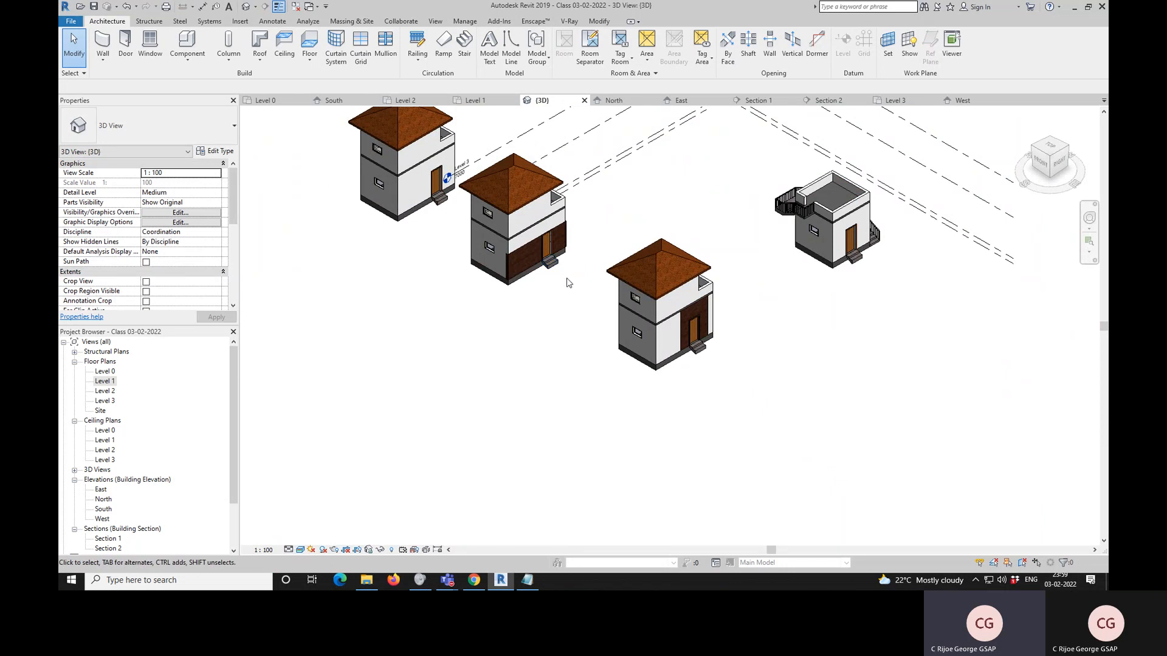
scroll(403, 191, "up", 3)
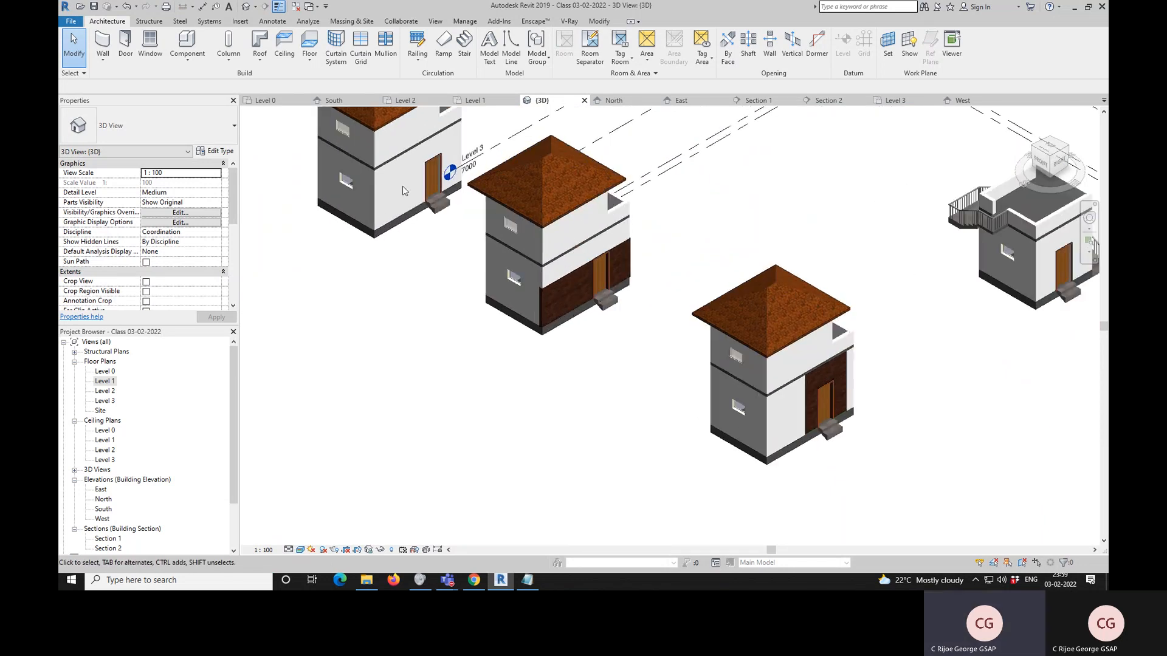
scroll(402, 191, "down", 3)
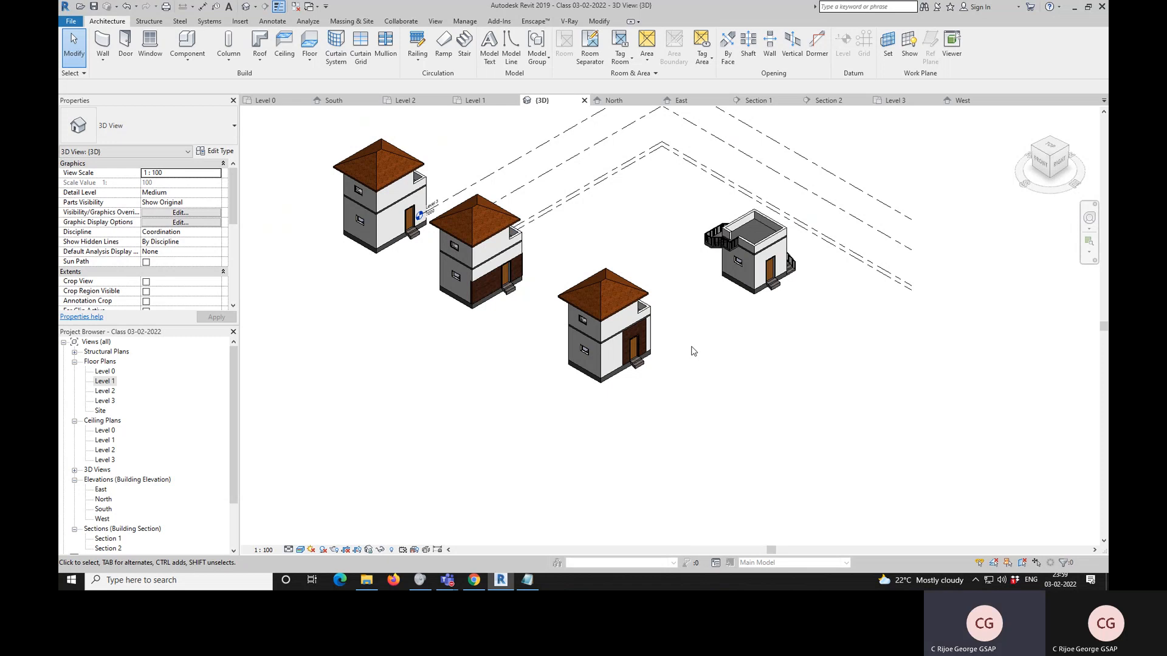
key("t")
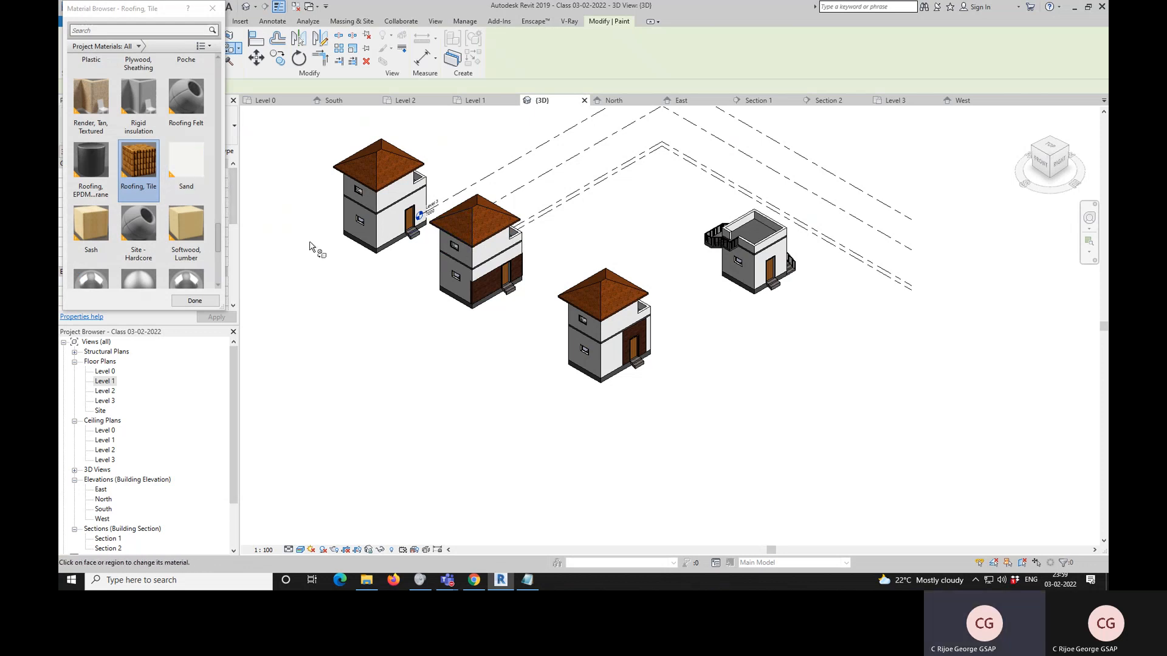
scroll(222, 193, "up", 3)
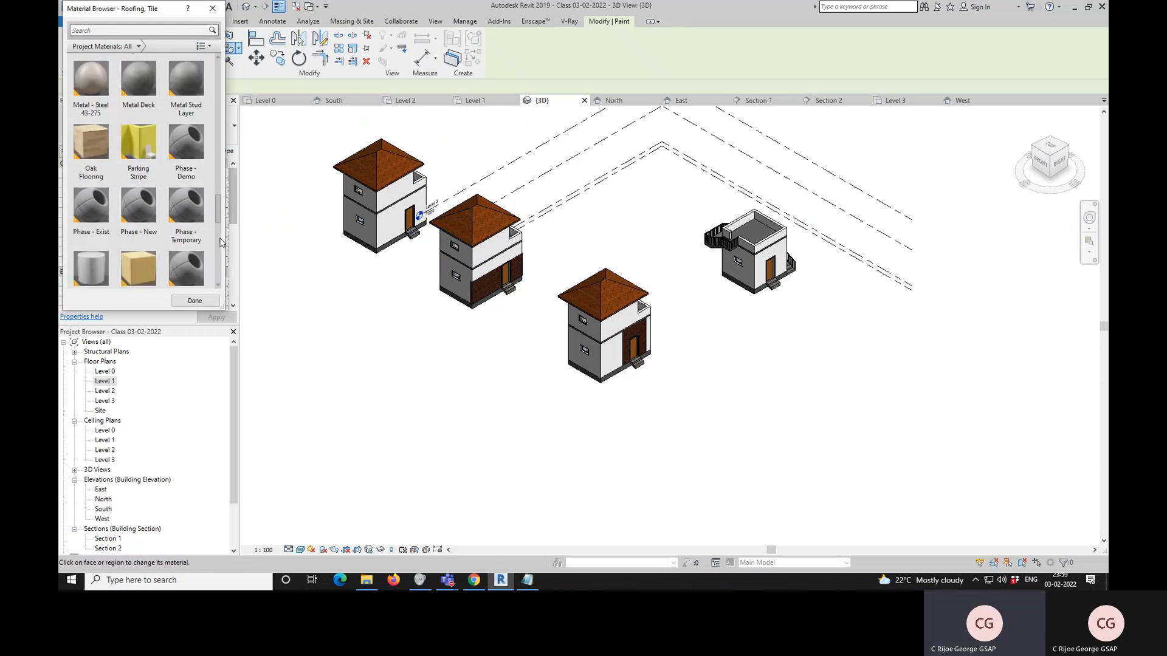
left_click_drag(218, 218, 213, 123)
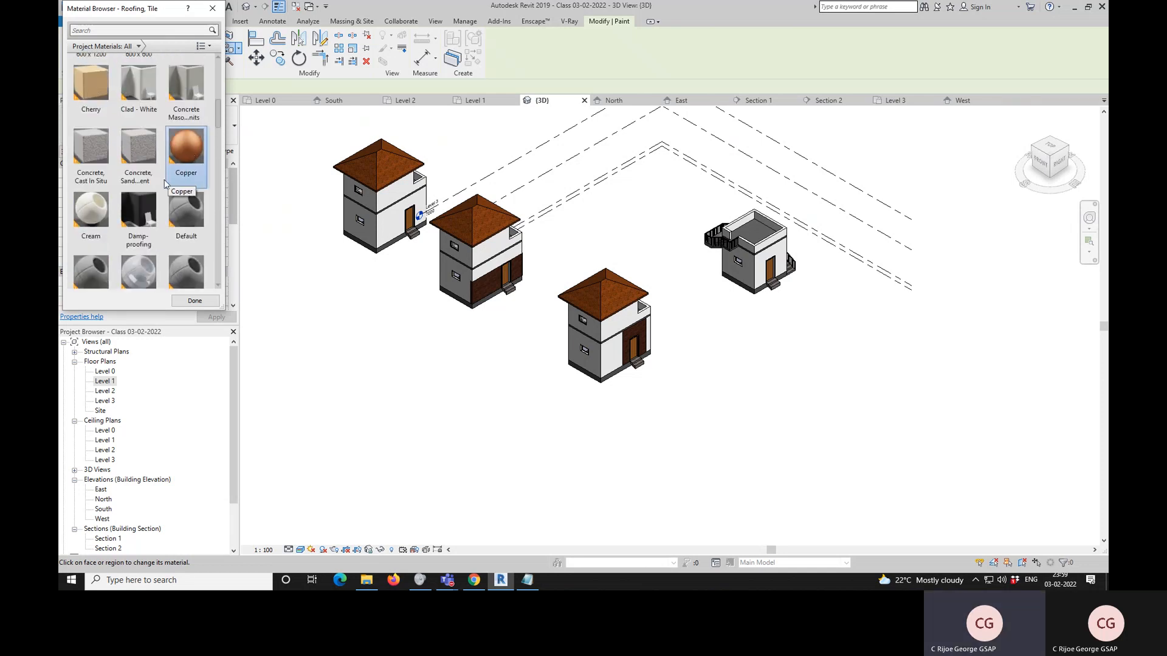
left_click(142, 153)
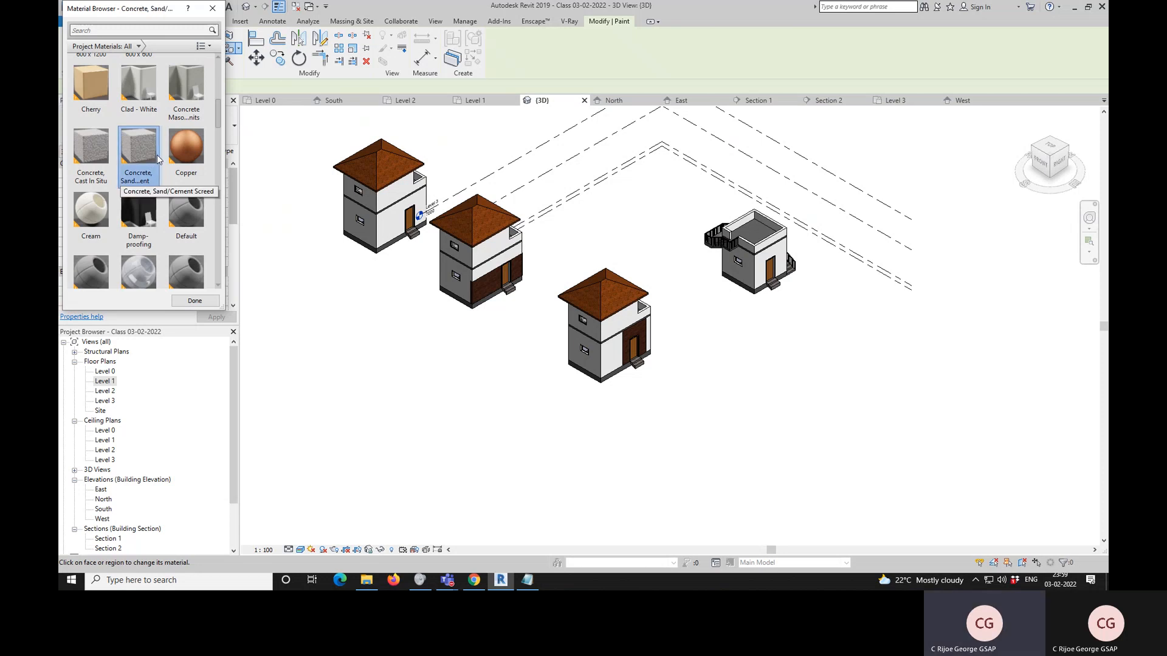
scroll(380, 237, "up", 3)
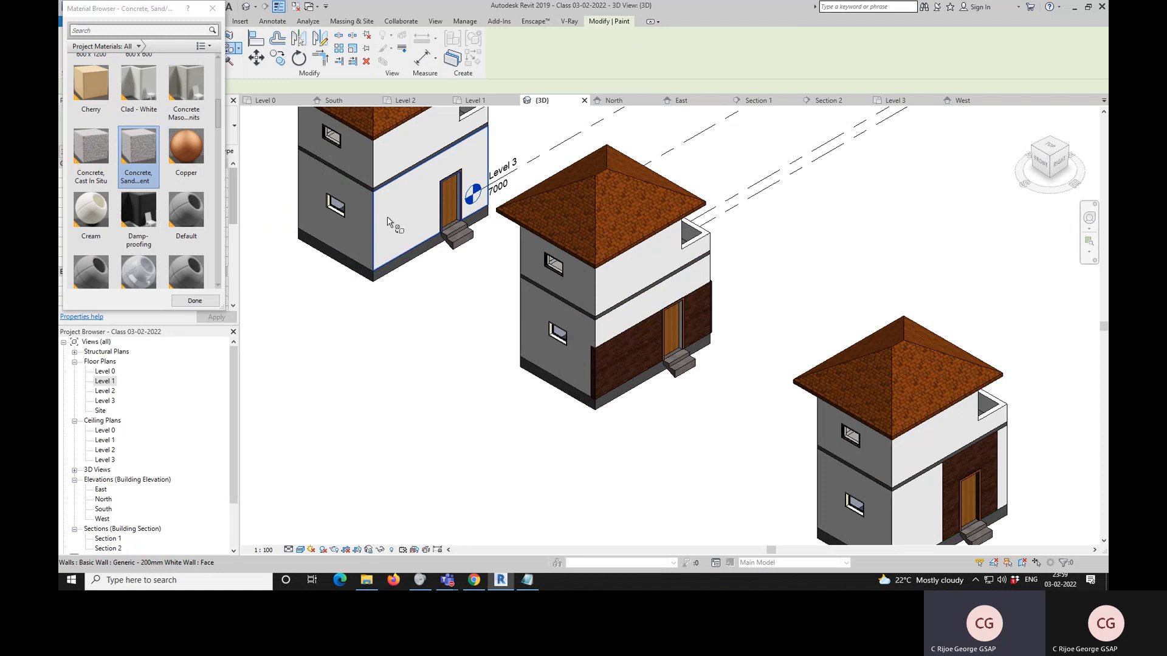
left_click(378, 219)
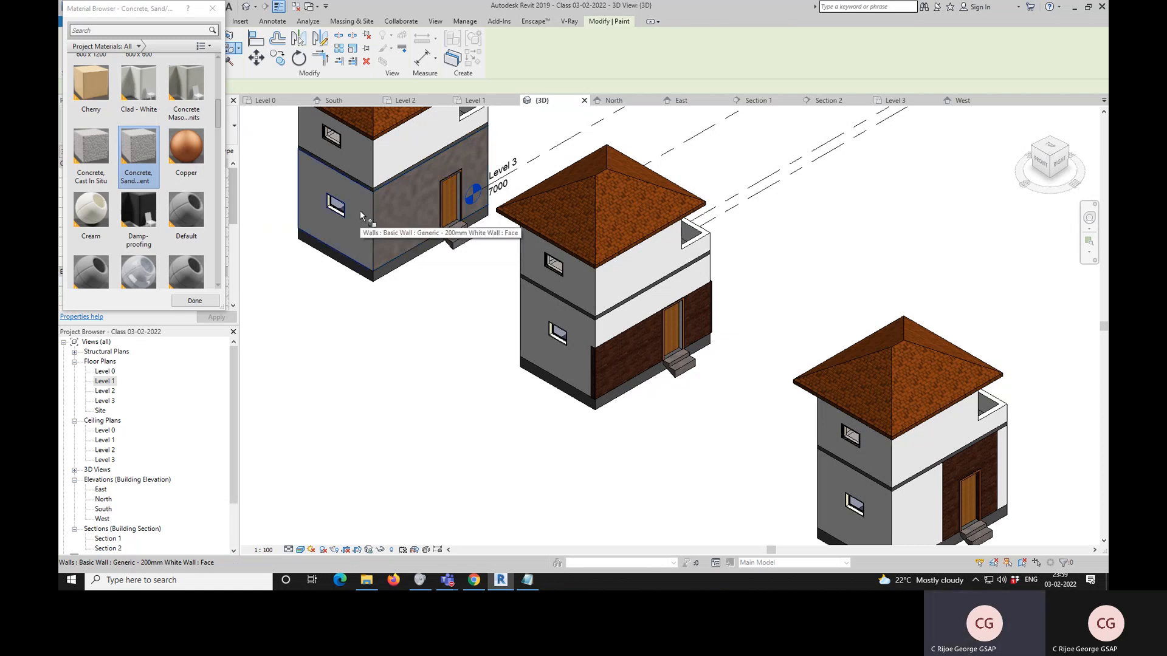
scroll(360, 211, "down", 2)
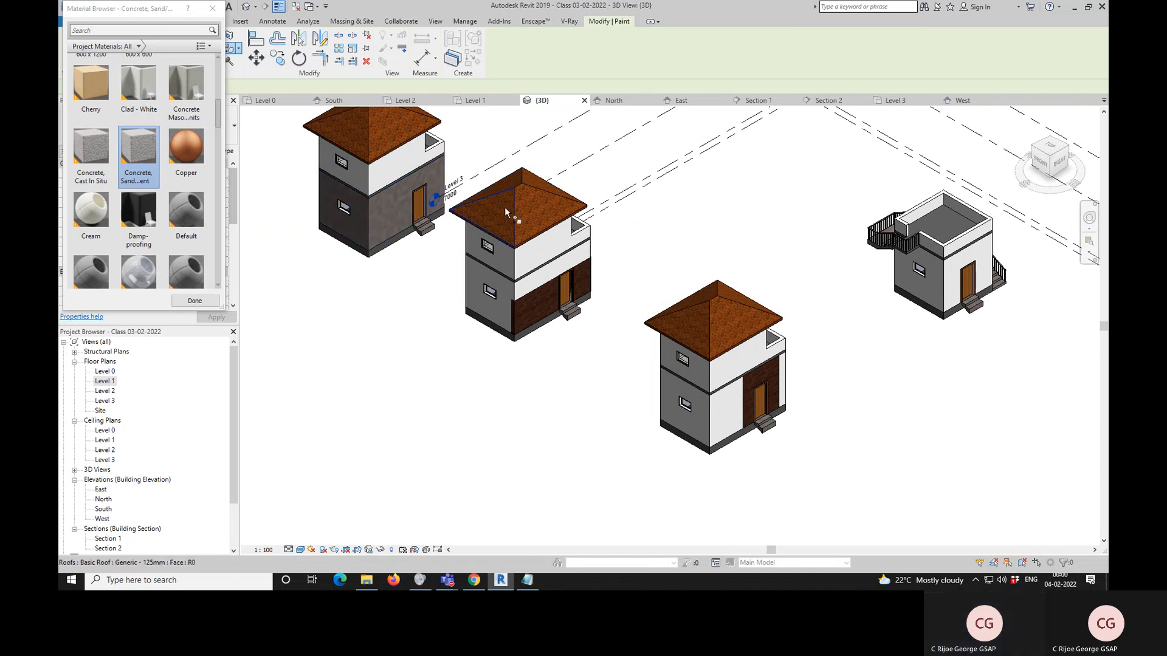
- Paint the same house's lower-storey long side wall and rear window wall with the Concrete, Sand/Cement Screed material
middle_click_drag(360, 214, 934, 172, "shift")
scroll(650, 285, "down", 3)
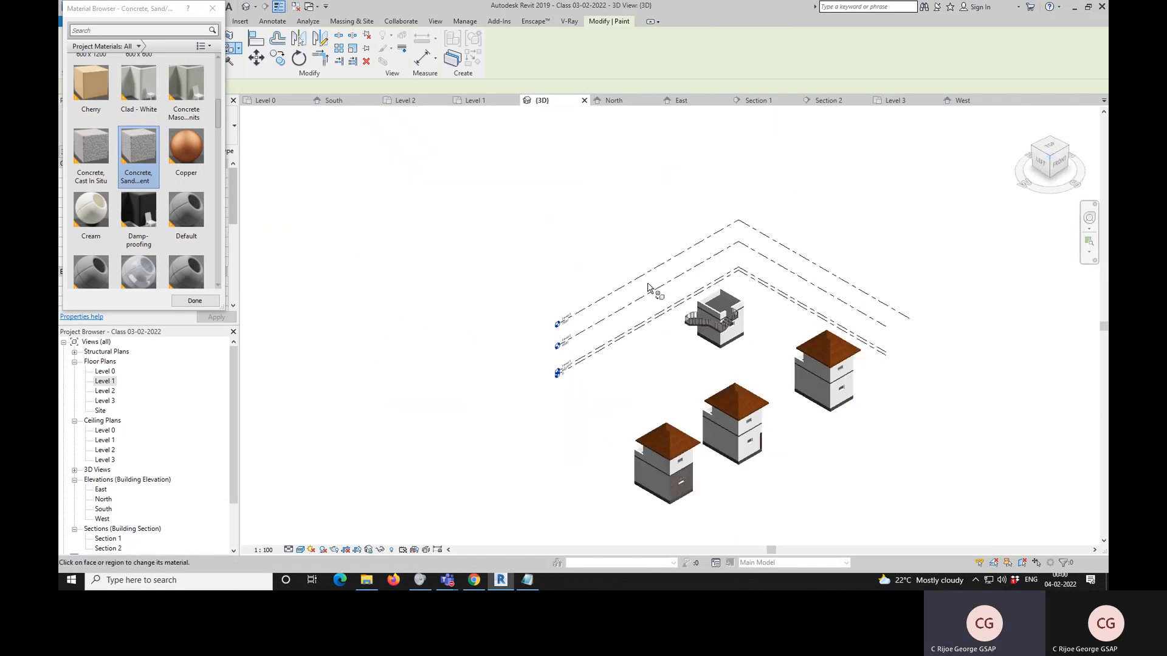
scroll(673, 429, "up", 3)
left_click(607, 410)
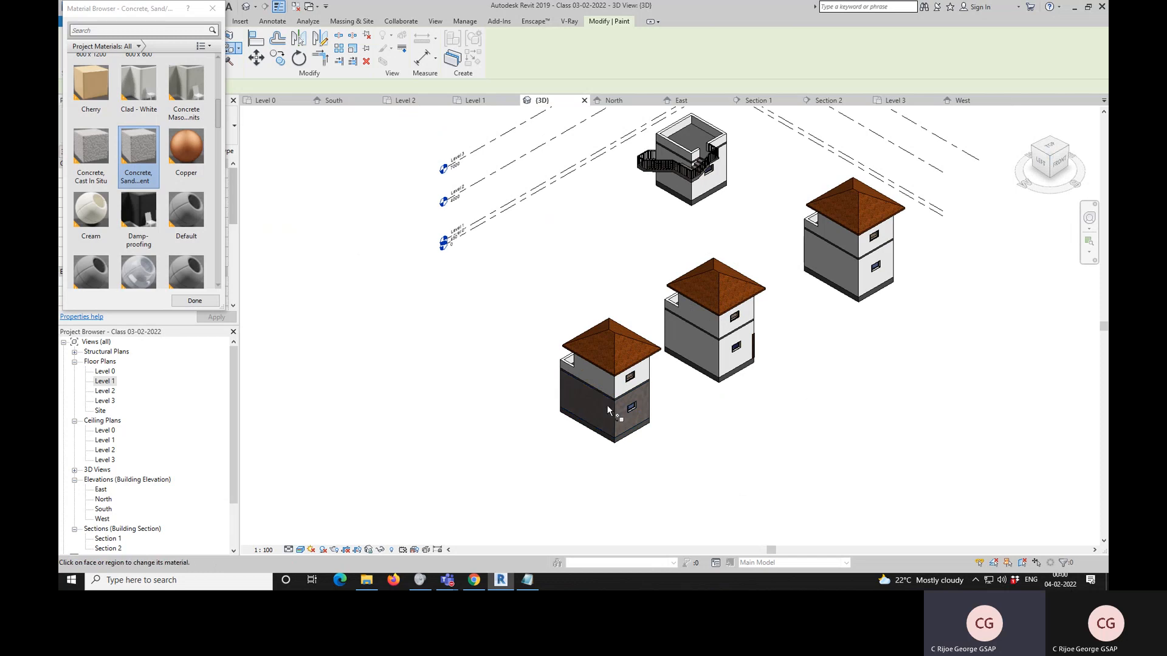
scroll(603, 425, "up", 3)
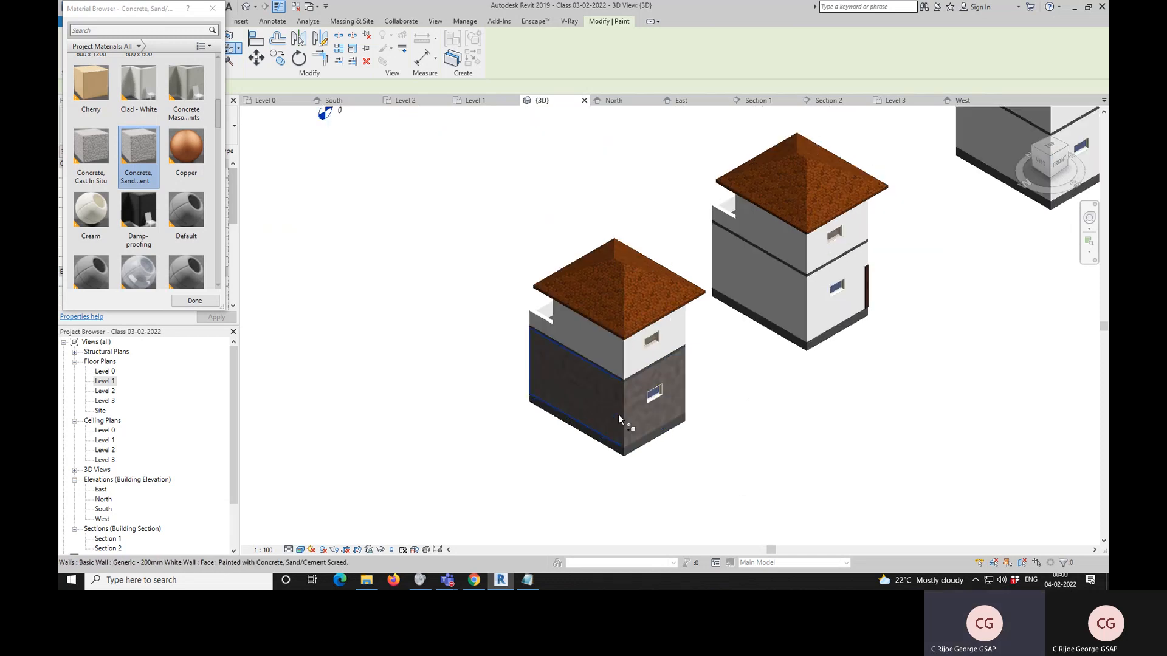
left_click(1036, 149)
scroll(911, 201, "down", 3)
middle_click_drag(895, 209, 861, 377)
scroll(838, 343, "up", 4)
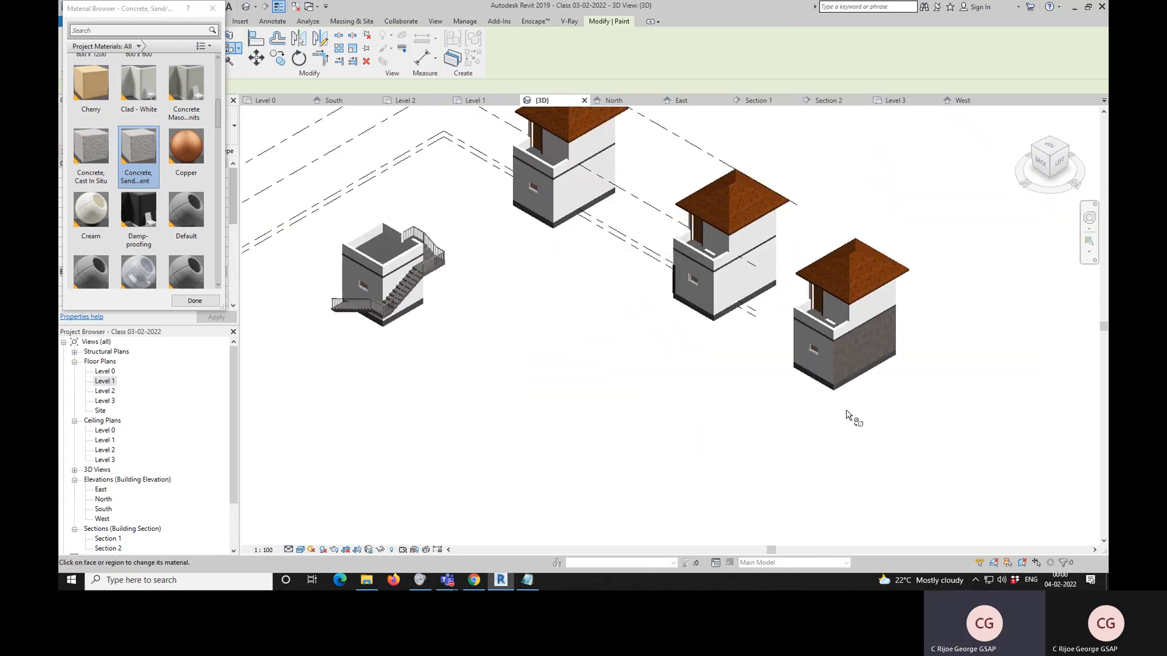
left_click(820, 344)
key("Escape")
- Paint the upper-storey wall facing the balcony, beside the balcony door, with Concrete, Sand/Cement Screed
scroll(808, 295, "down", 2)
scroll(808, 295, "up", 5)
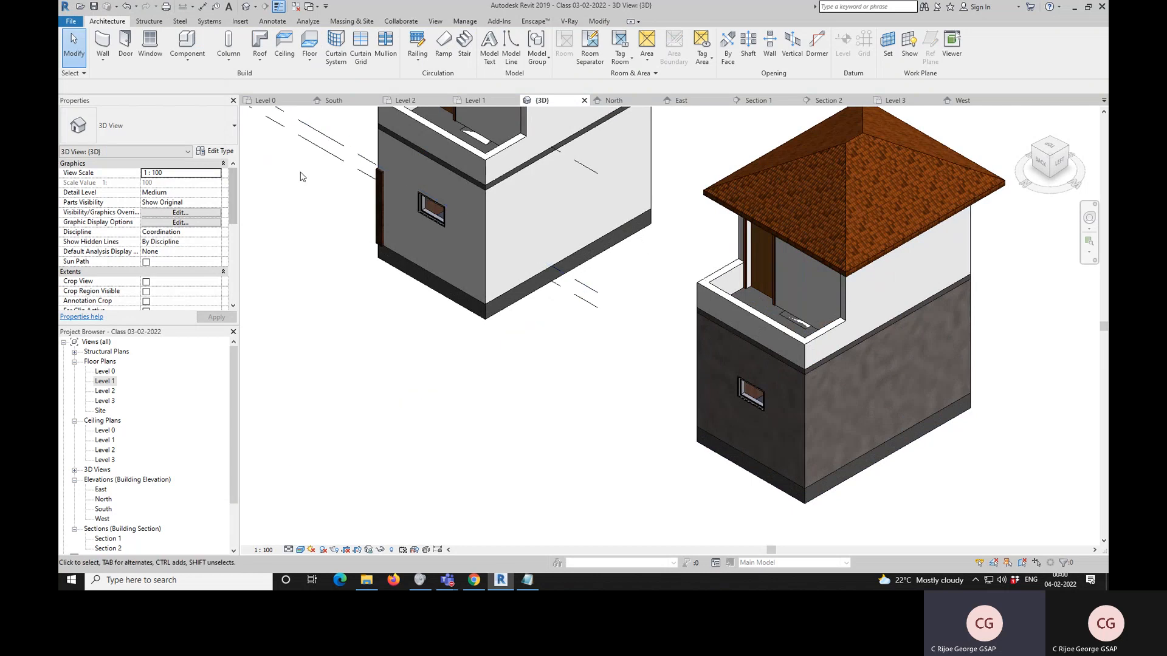
key("p")
key("t")
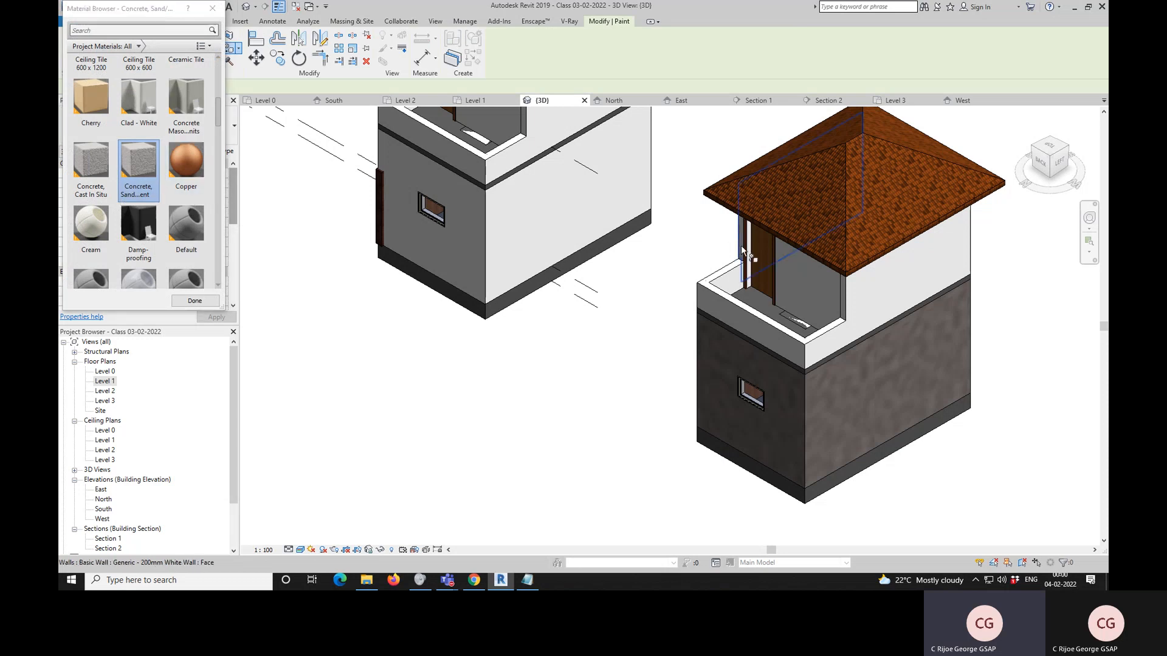
left_click(808, 277)
key("Escape")
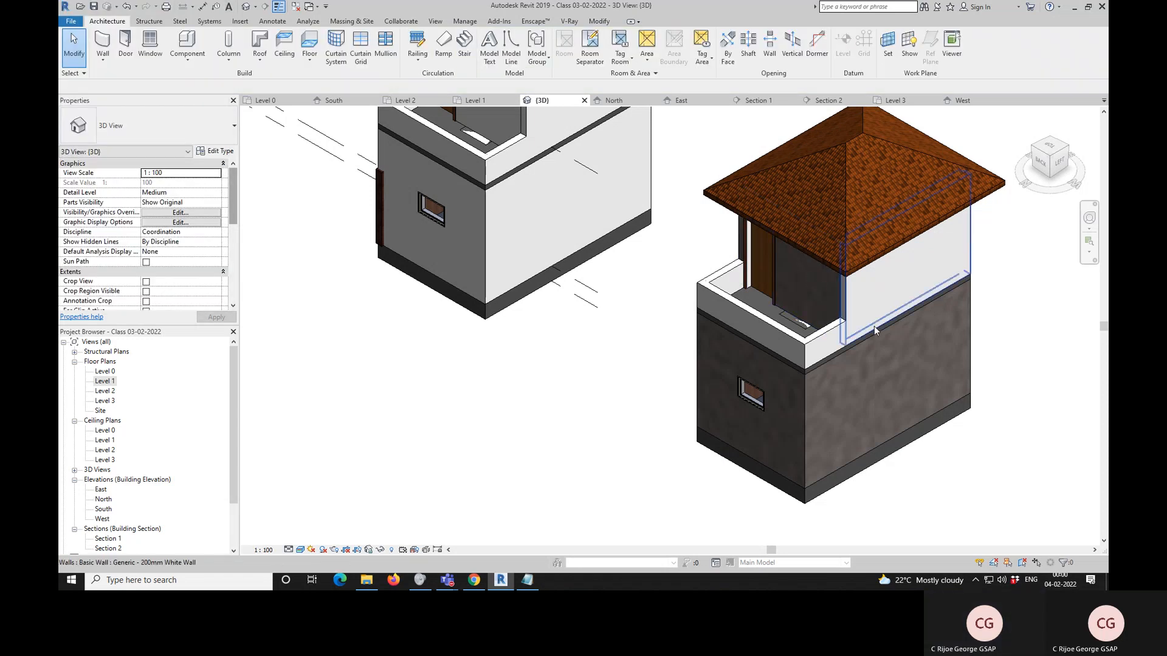
- Try painting the concrete-finished house's upper-storey long side wall with Roofing, Tile, and undo it
scroll(867, 328, "up", 4)
scroll(620, 302, "down", 2)
scroll(626, 310, "down", 3)
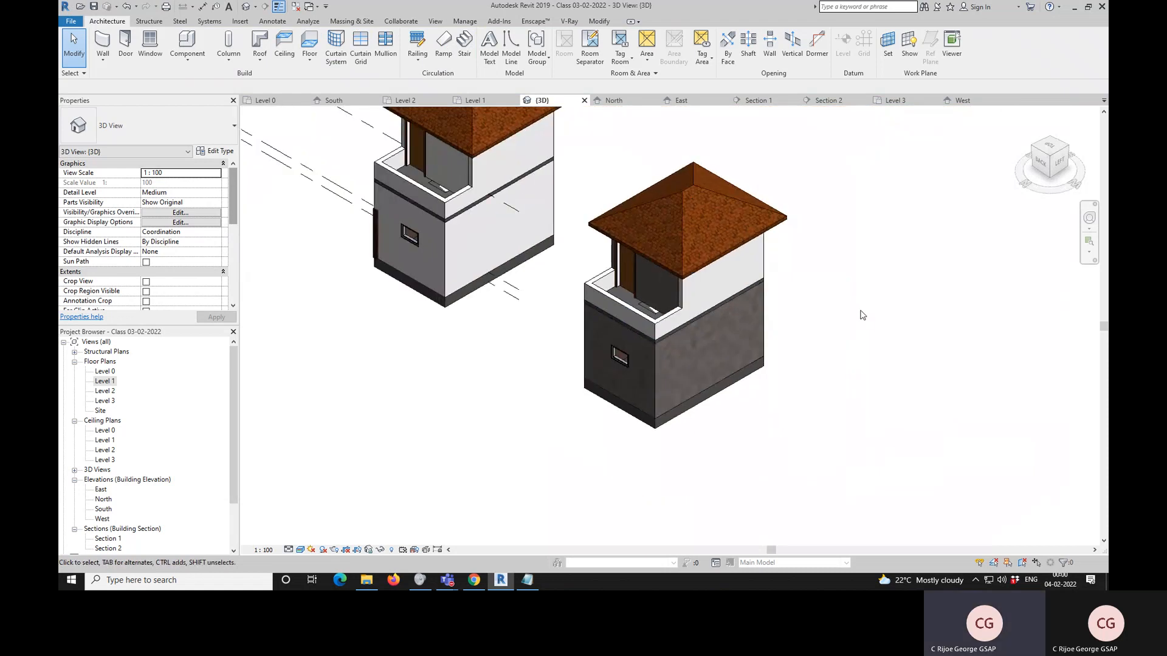
key("p")
key("t")
scroll(175, 207, "down", 10)
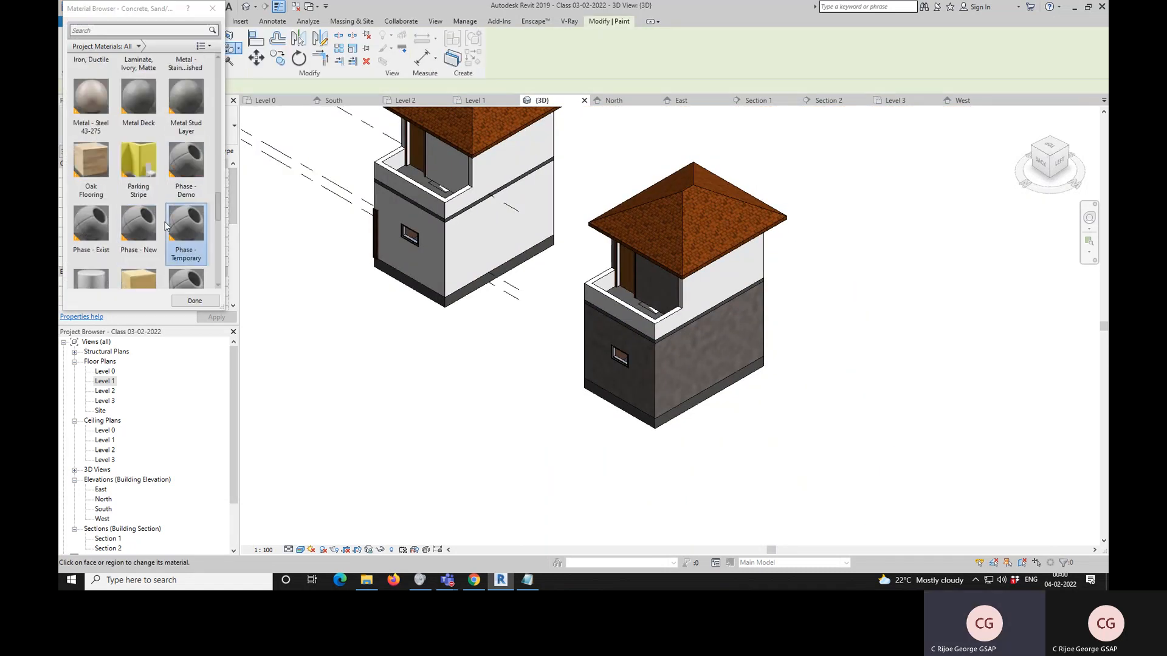
scroll(176, 251, "down", 3)
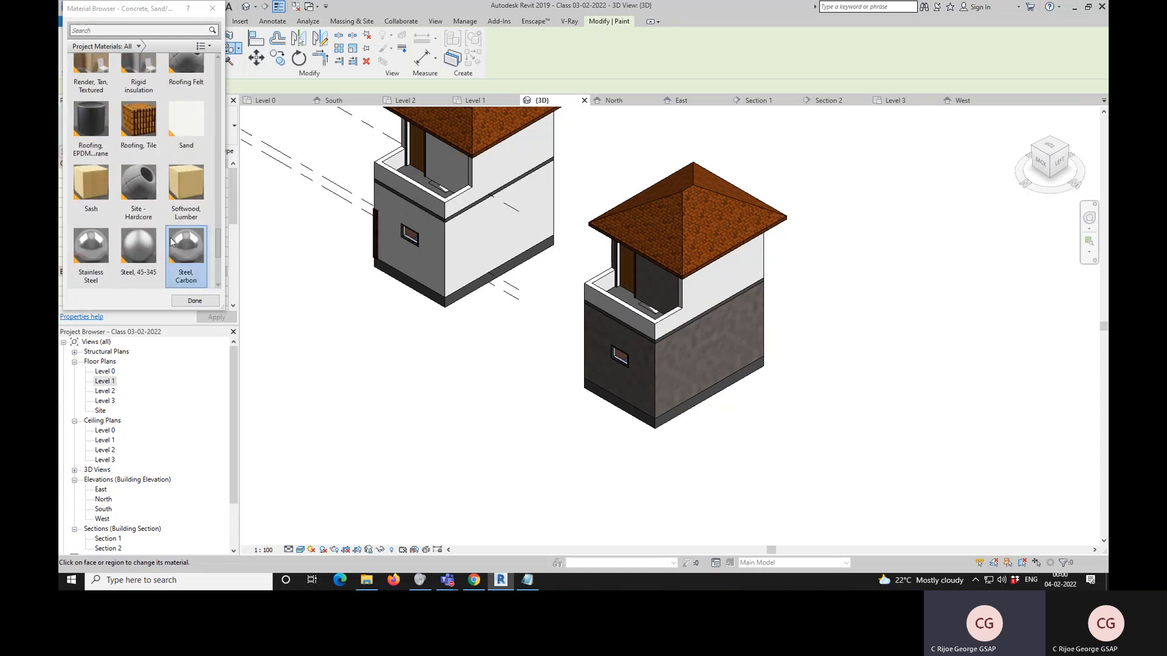
left_click(137, 144)
left_click(701, 287)
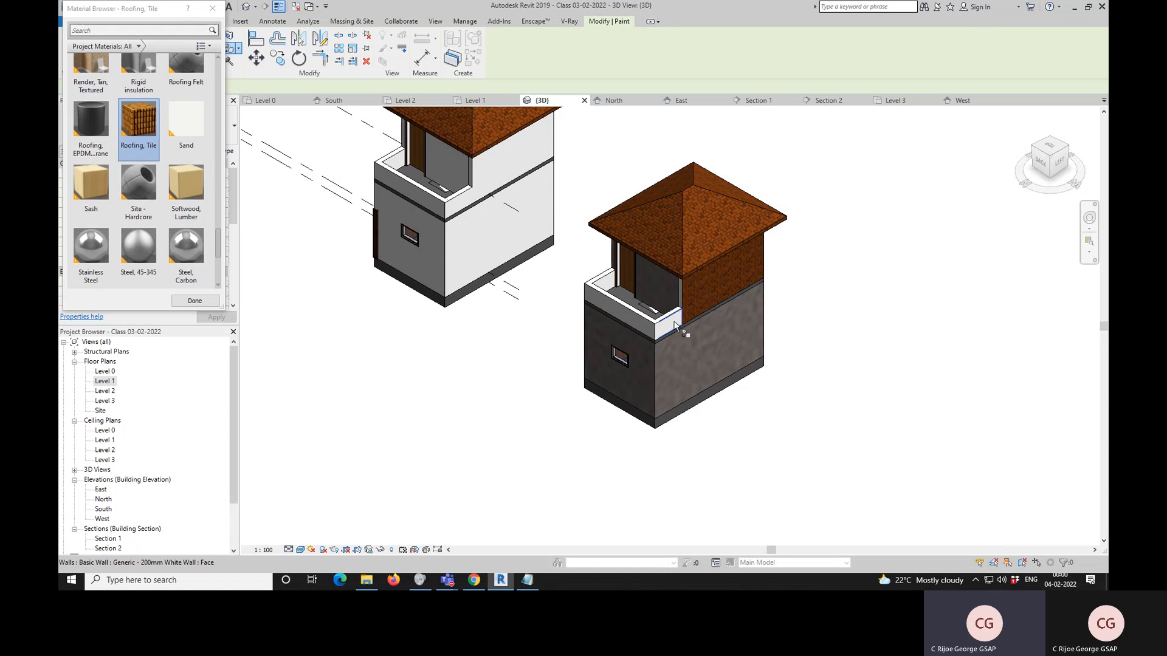
scroll(645, 322, "up", 3)
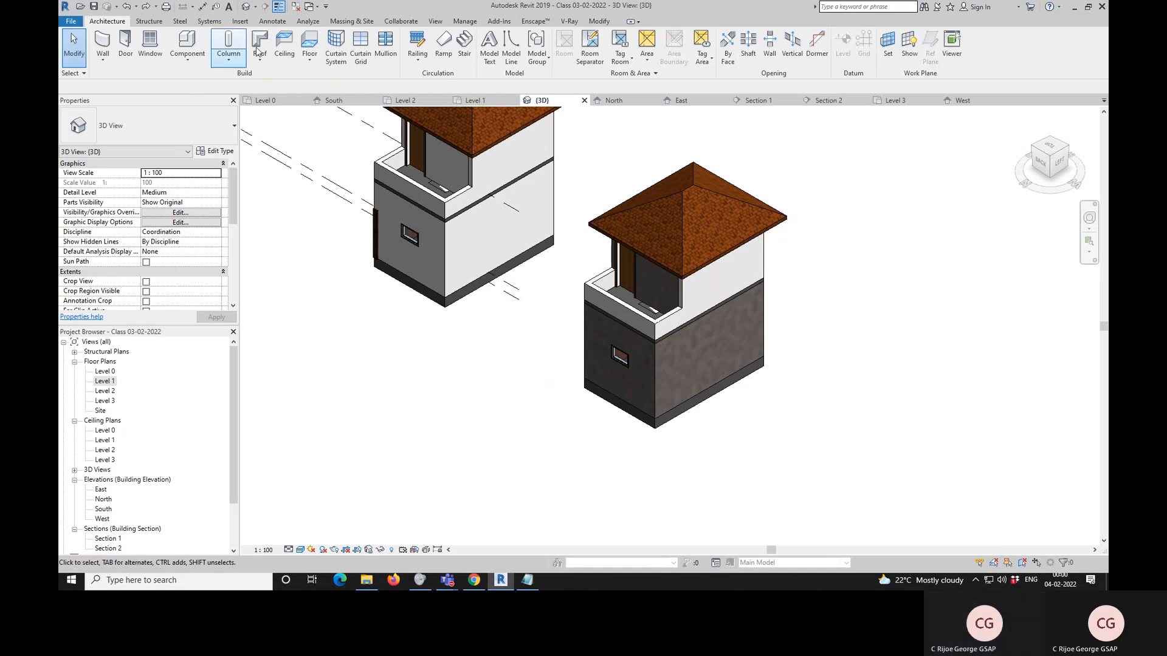
- Paint the upper-storey long side wall and the adjoining outer balcony parapet faces with Brick, Common
key("p")
key("t")
left_click(129, 29)
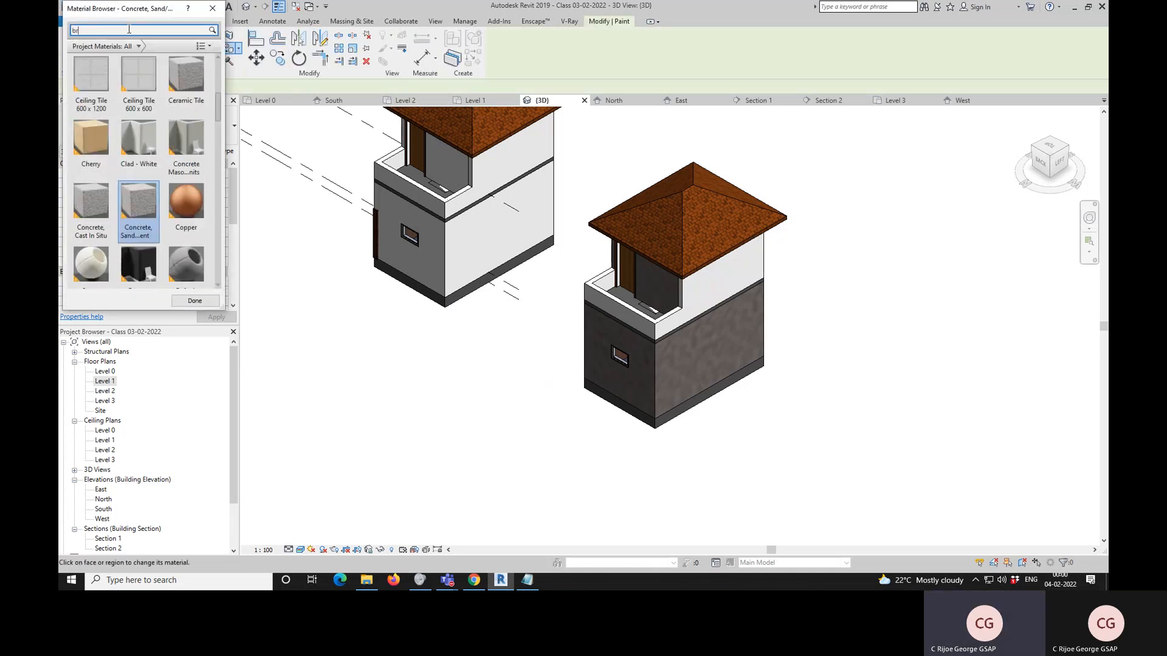
type("bri")
left_click(107, 77)
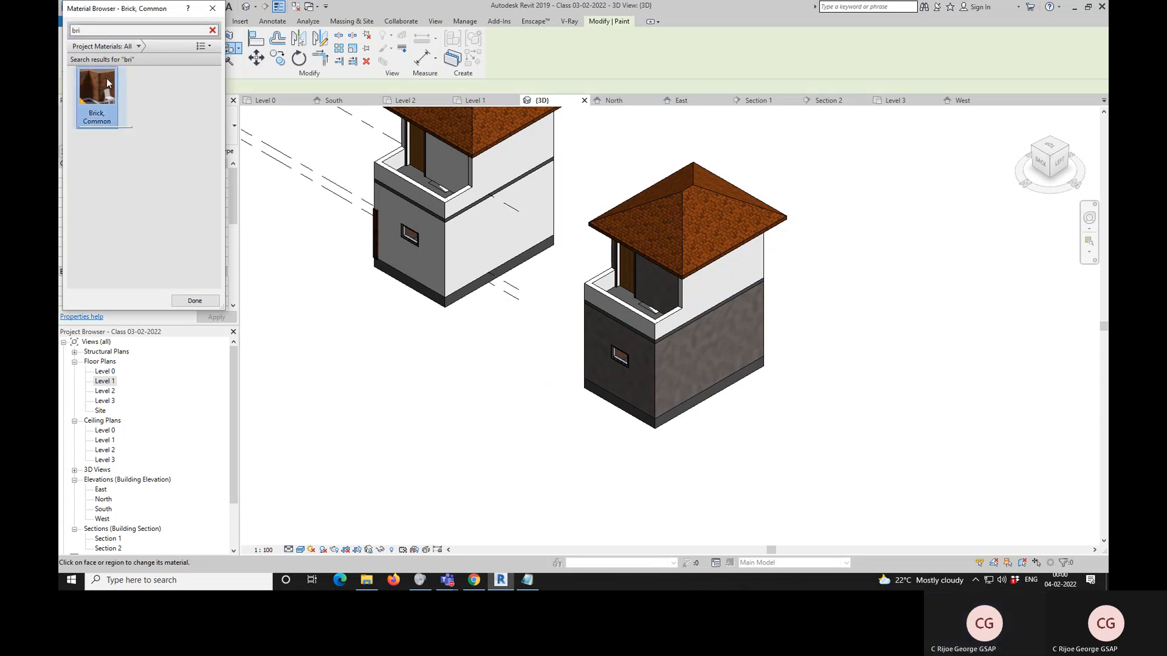
left_click(718, 297)
scroll(687, 309, "up", 3)
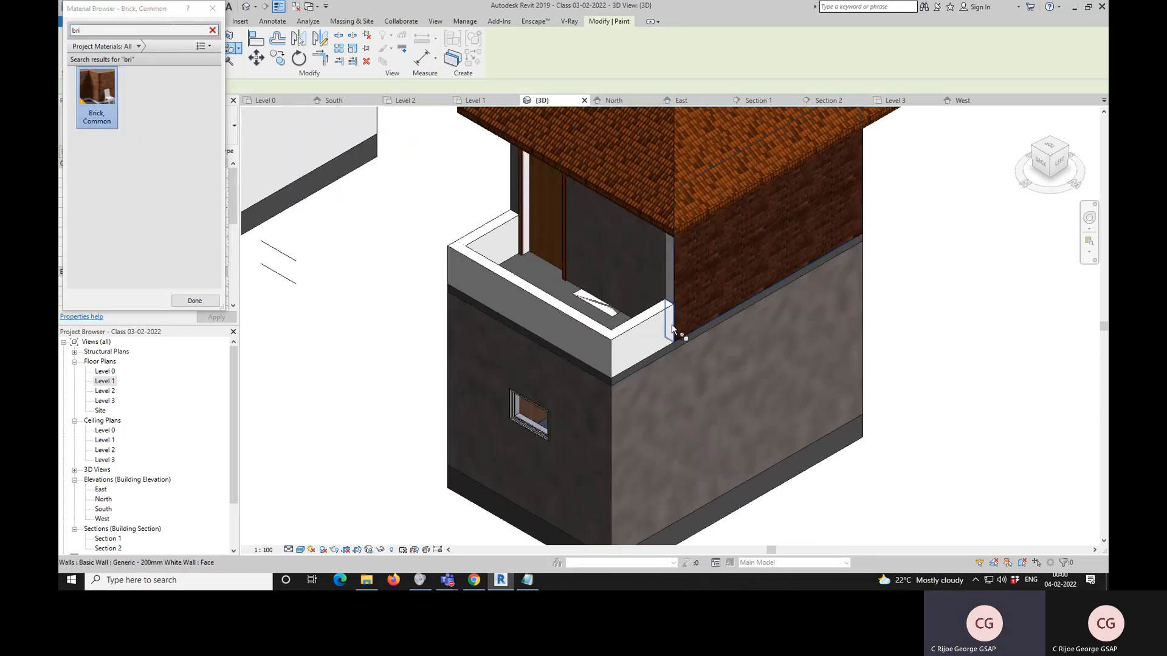
left_click(651, 336)
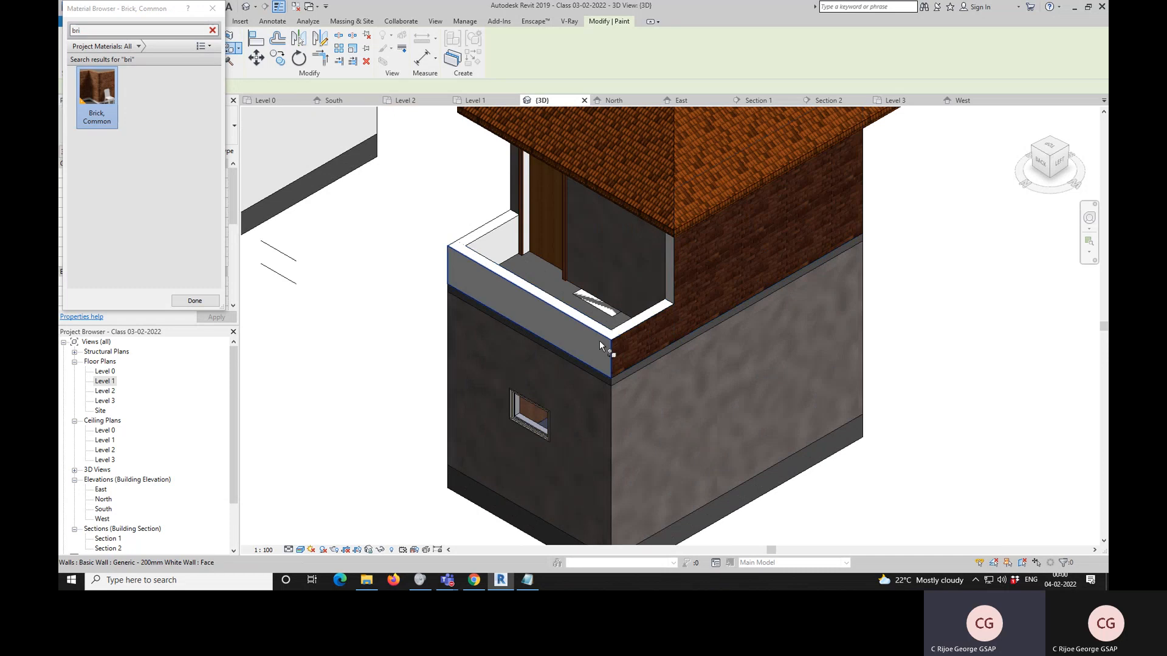
left_click(600, 340)
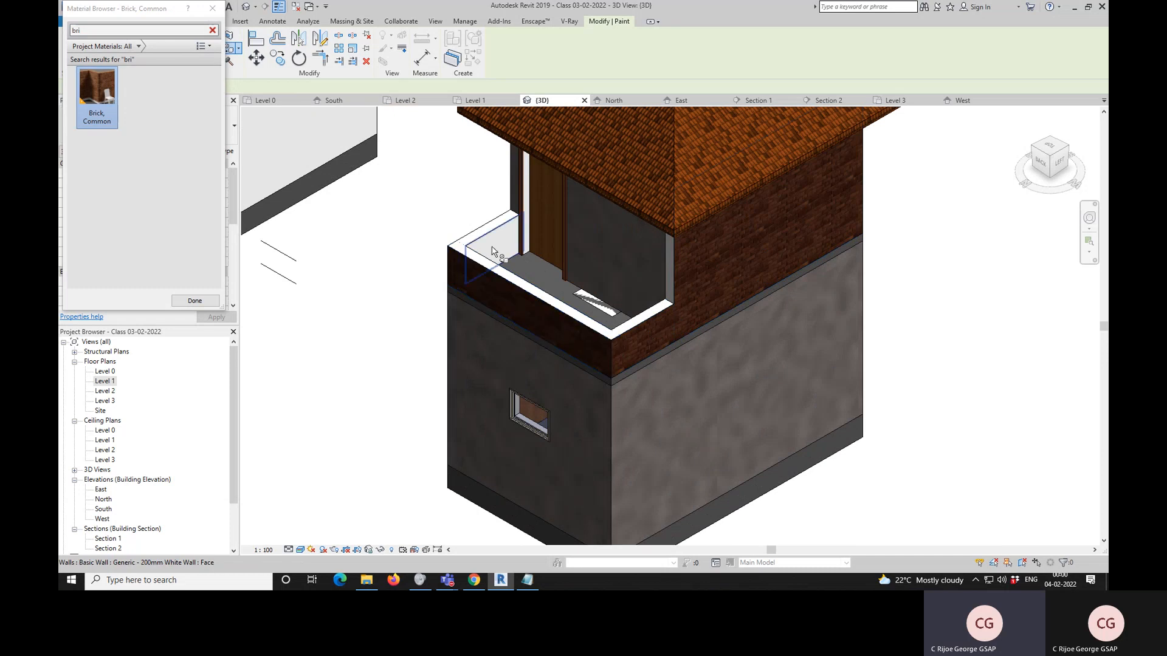
- Paint the upper-storey window wall and the narrow wall end at its corner with Brick, Common
left_click(1068, 149)
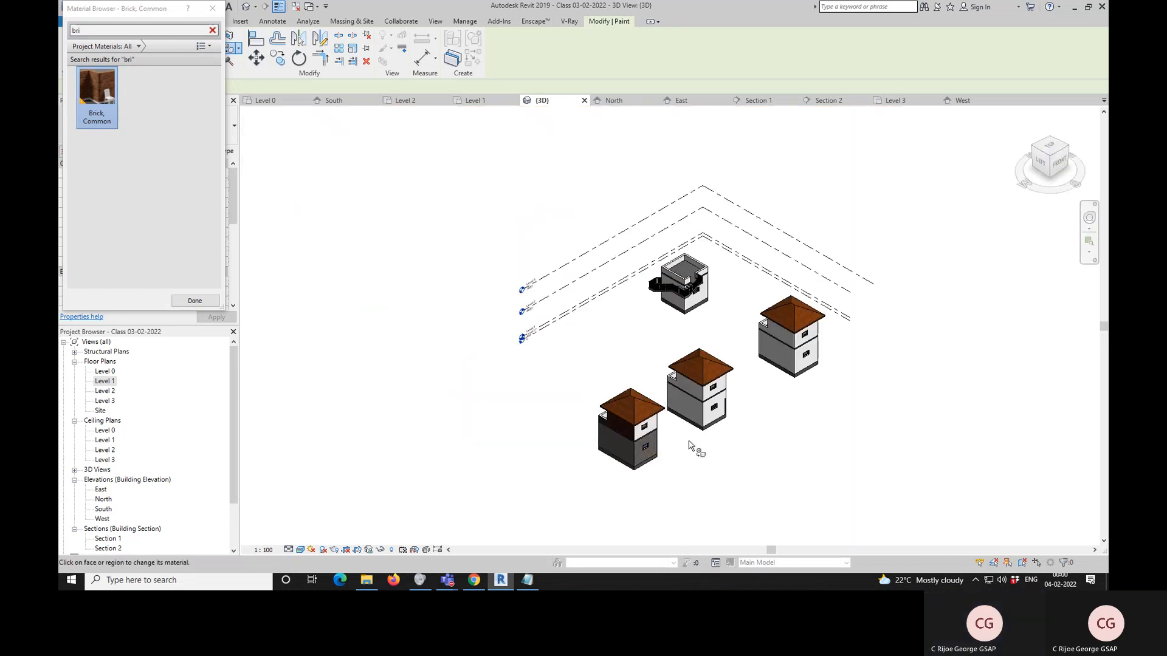
scroll(649, 450, "up", 2)
scroll(631, 423, "up", 3)
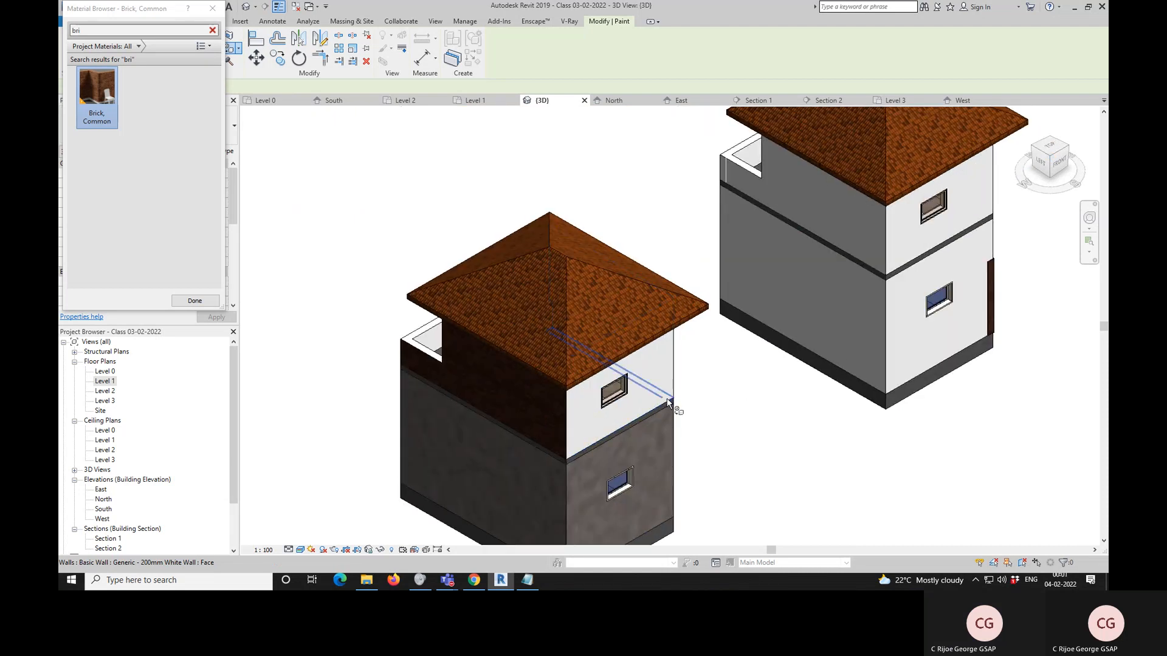
scroll(675, 346, "up", 3)
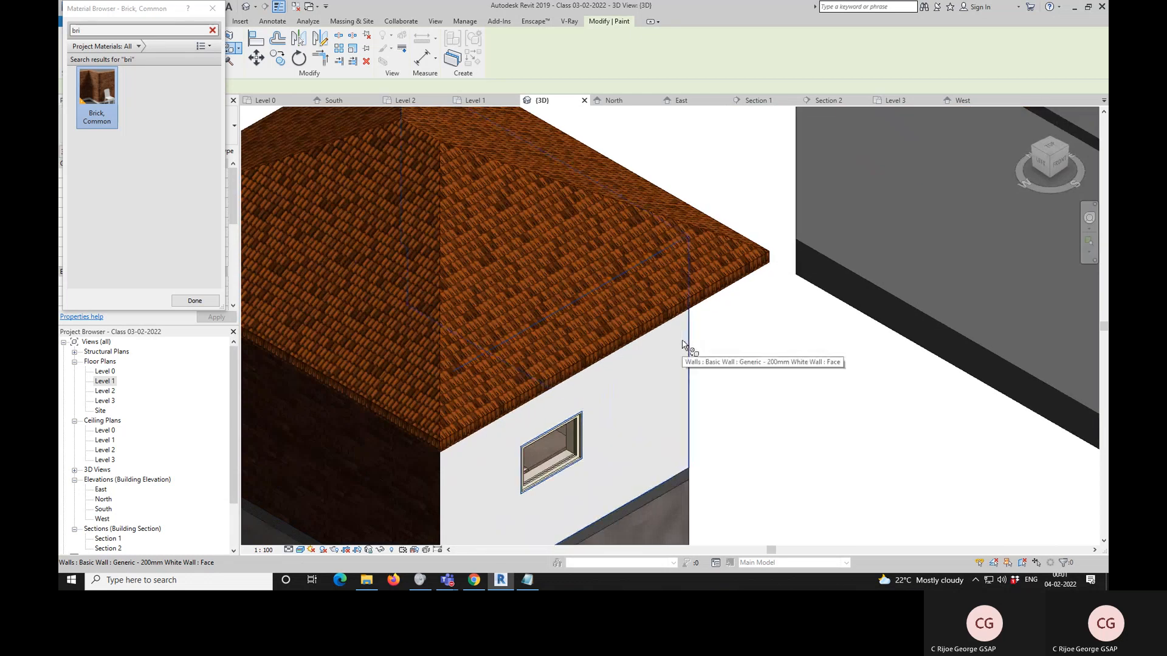
left_click(682, 344)
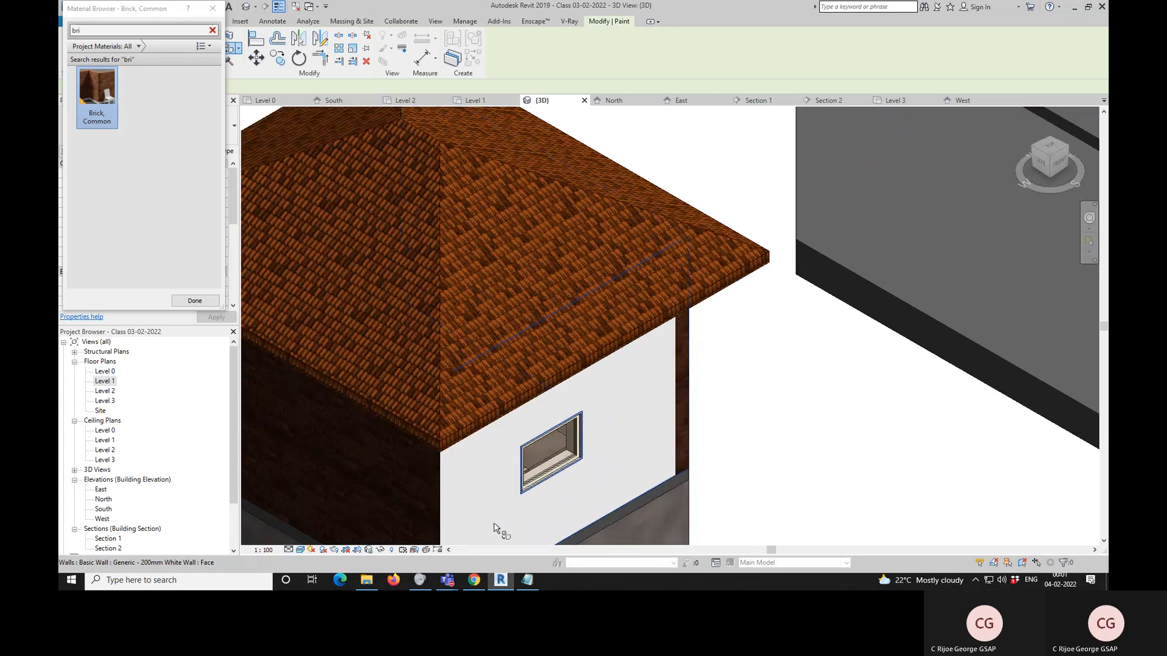
scroll(493, 528, "down", 4)
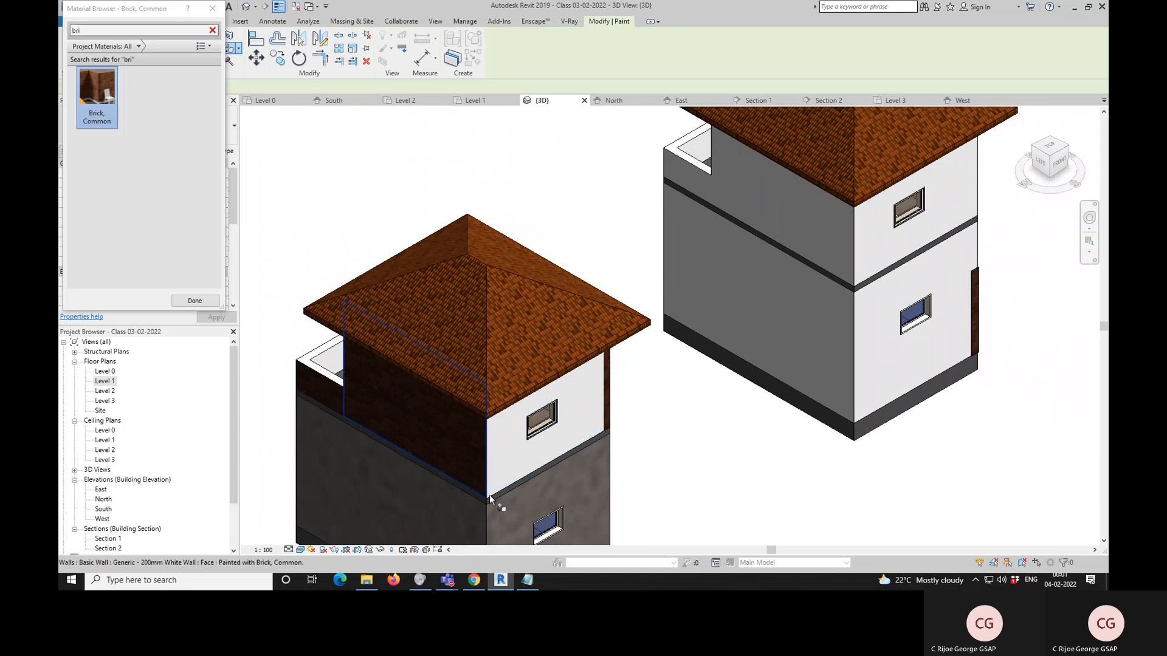
left_click(547, 464)
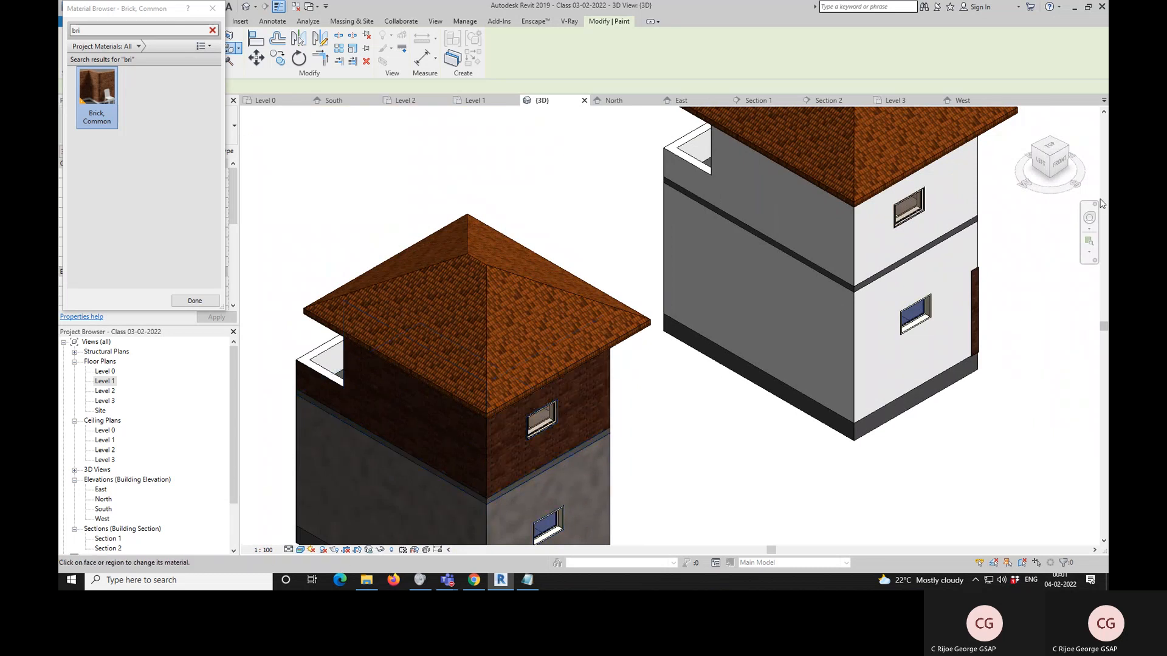
- Paint the upper-storey wall above the entrance and the adjoining outer balcony parapet face with Brick, Common
left_click(1060, 141)
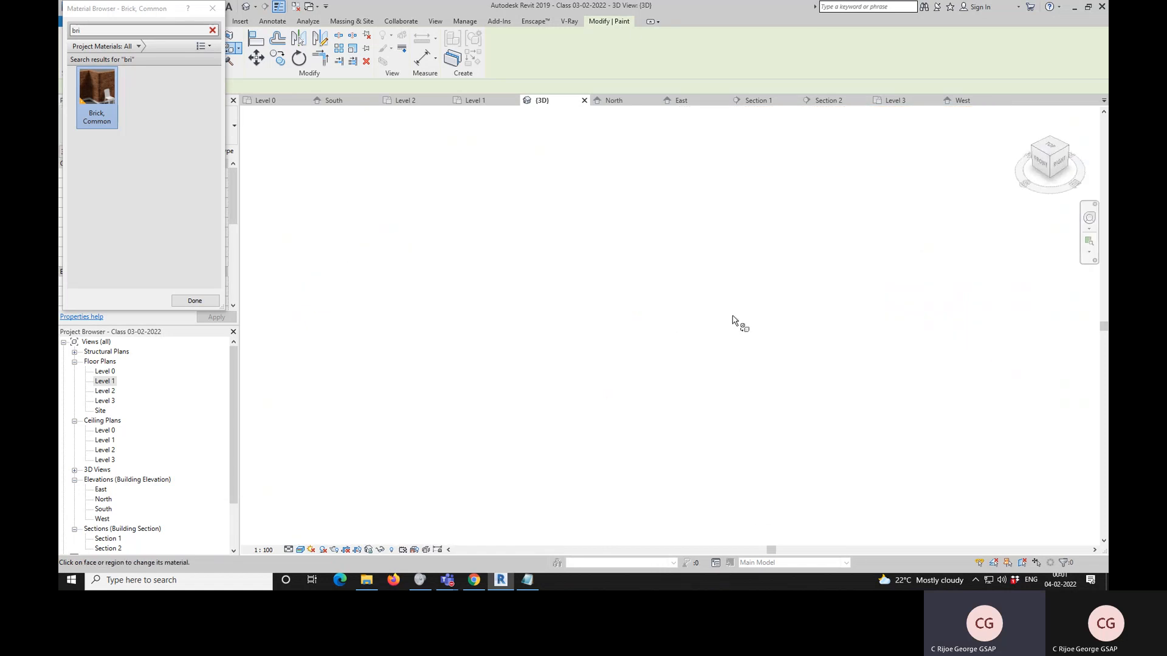
scroll(523, 307, "up", 5)
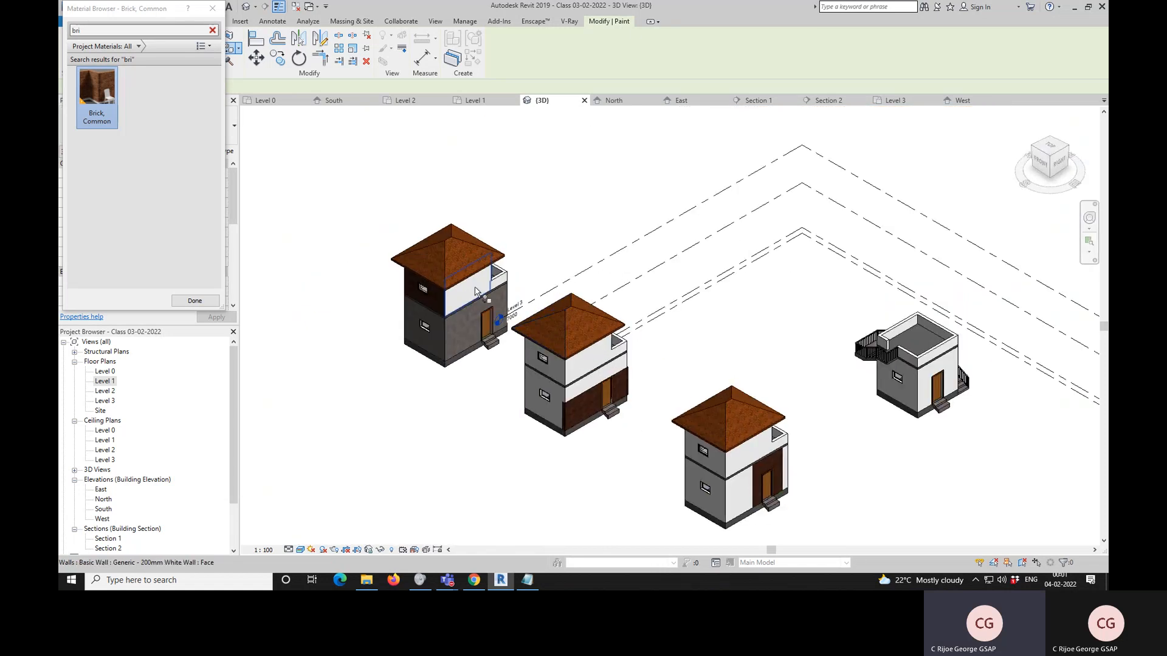
left_click(457, 294)
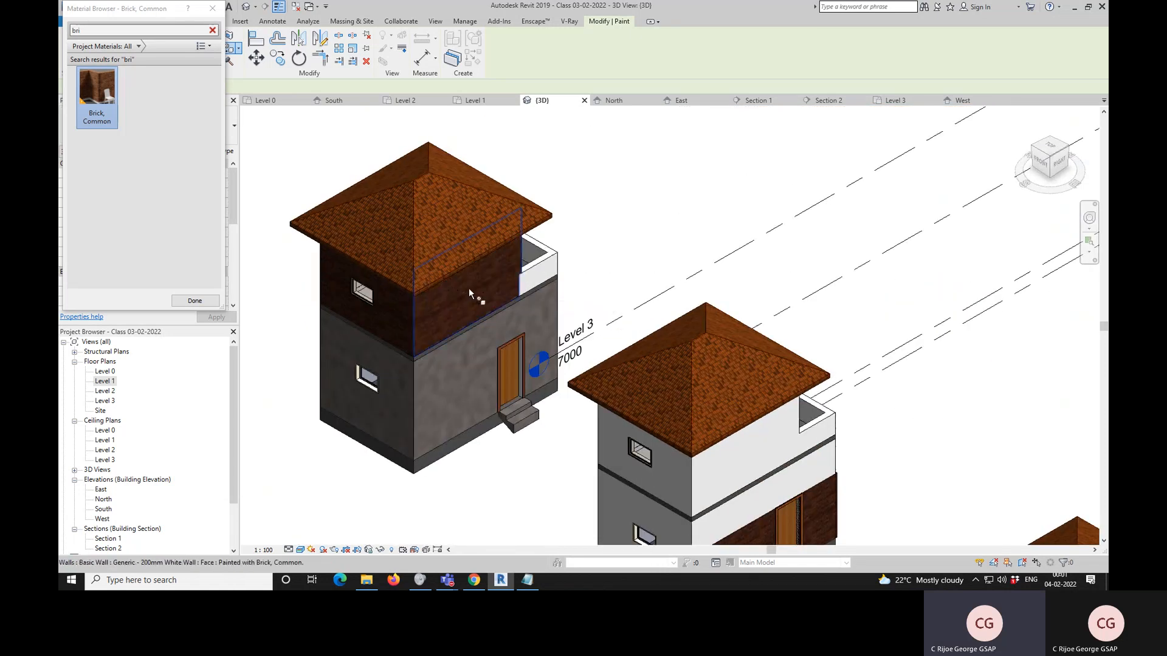
scroll(547, 269, "up", 2)
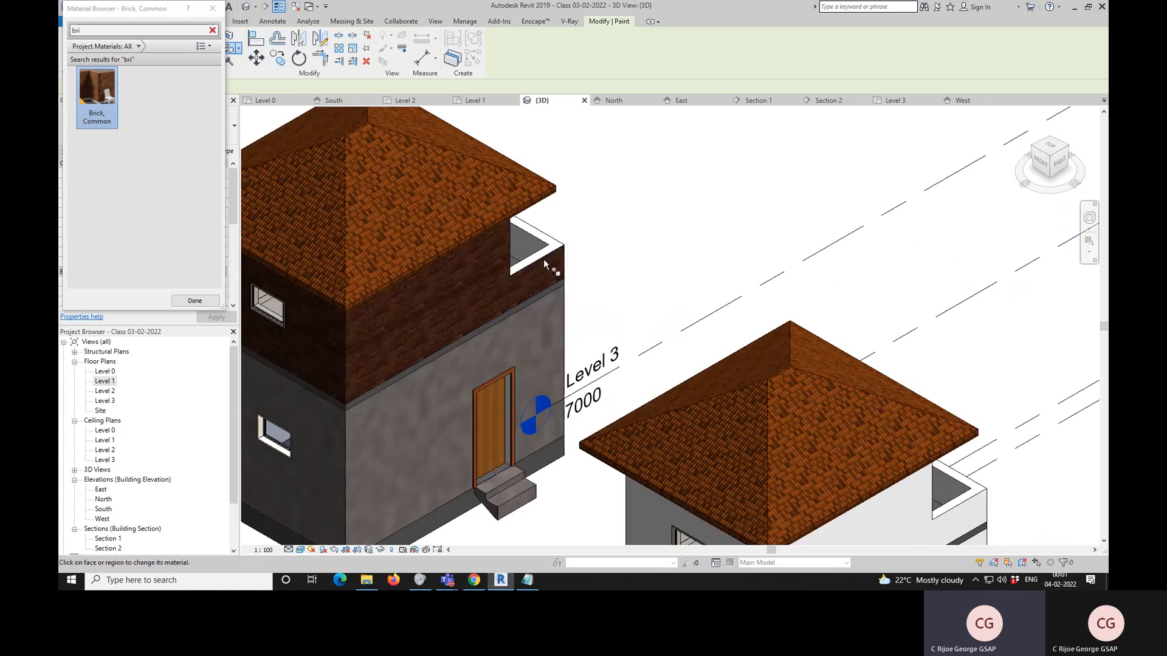
left_click(1065, 151)
scroll(729, 231, "up", 5)
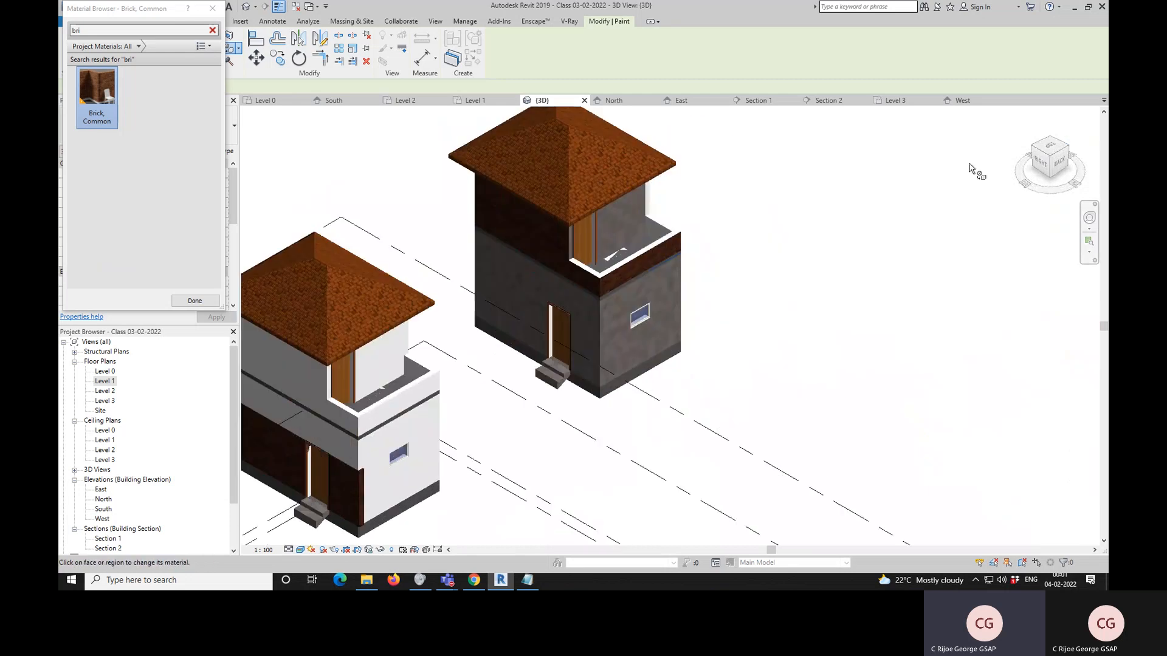
key("Escape")
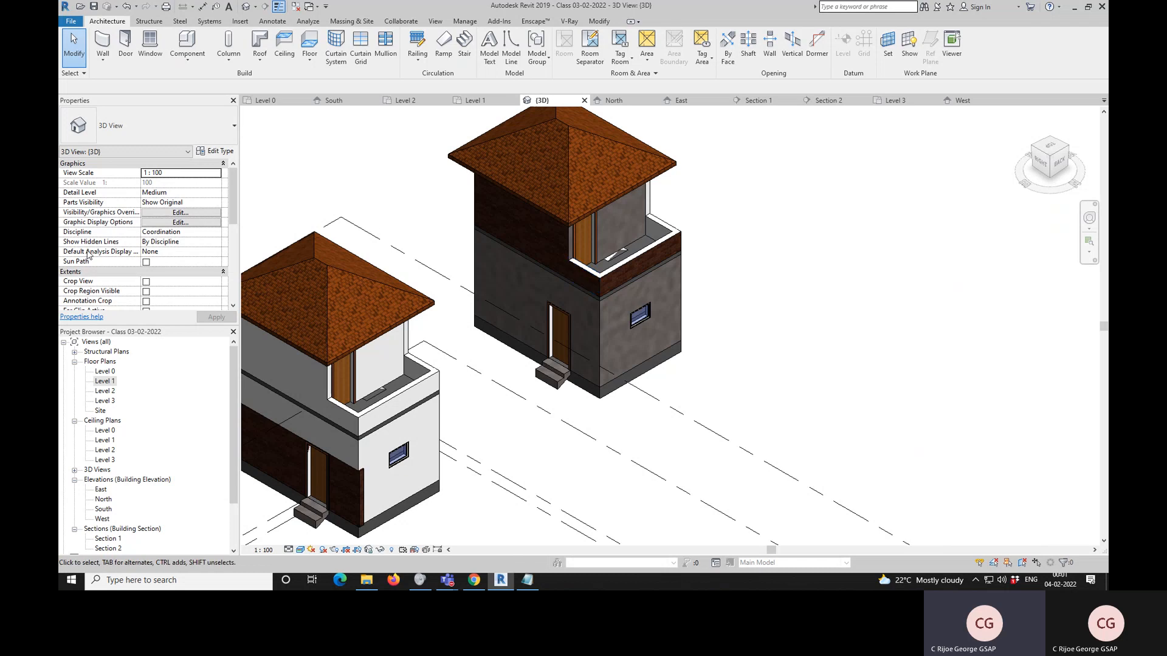
- Paint the same house's lower-storey entrance wall and the window wall below the balcony with White Window Exterior
key("p")
key("t")
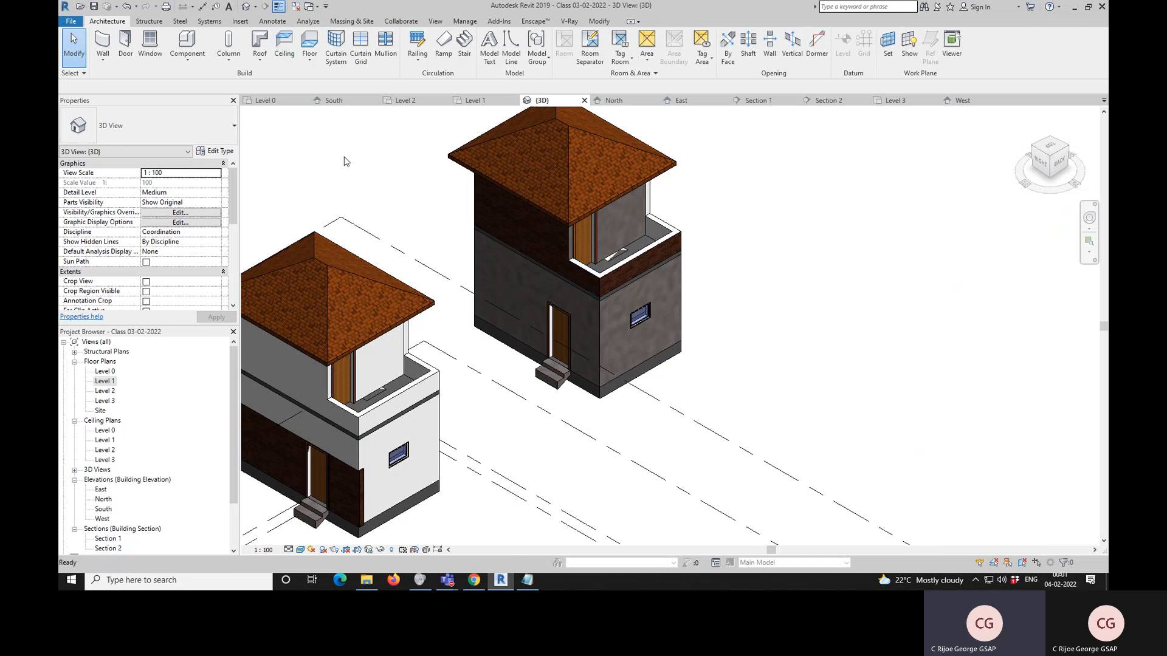
left_click(118, 31)
type("white")
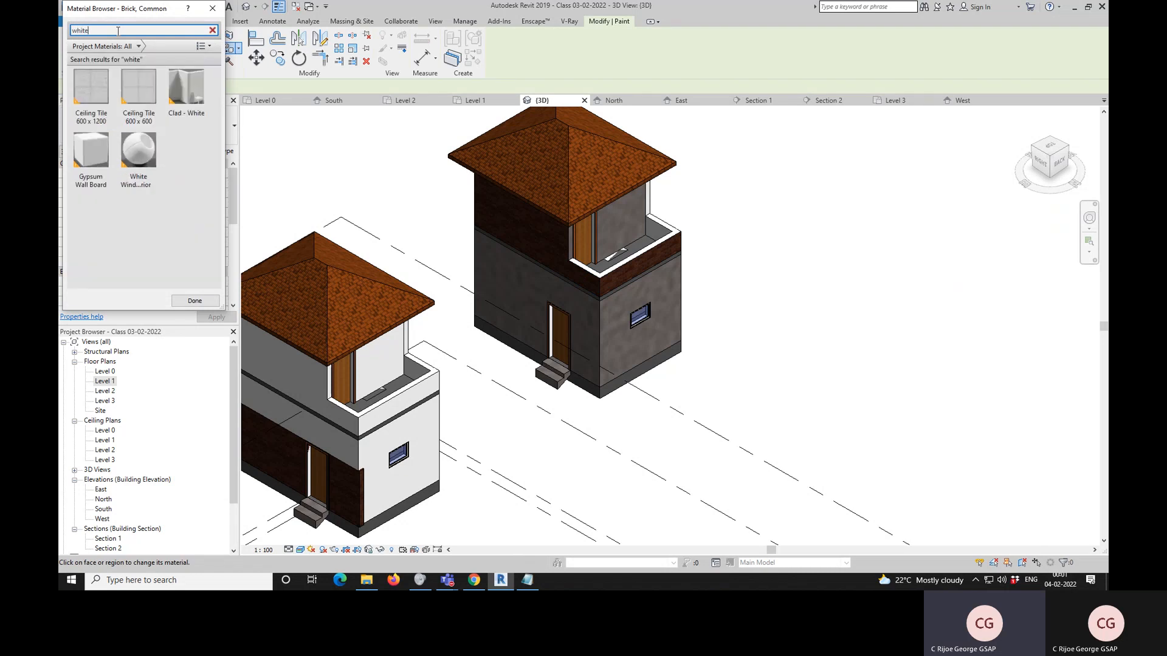
left_click(138, 183)
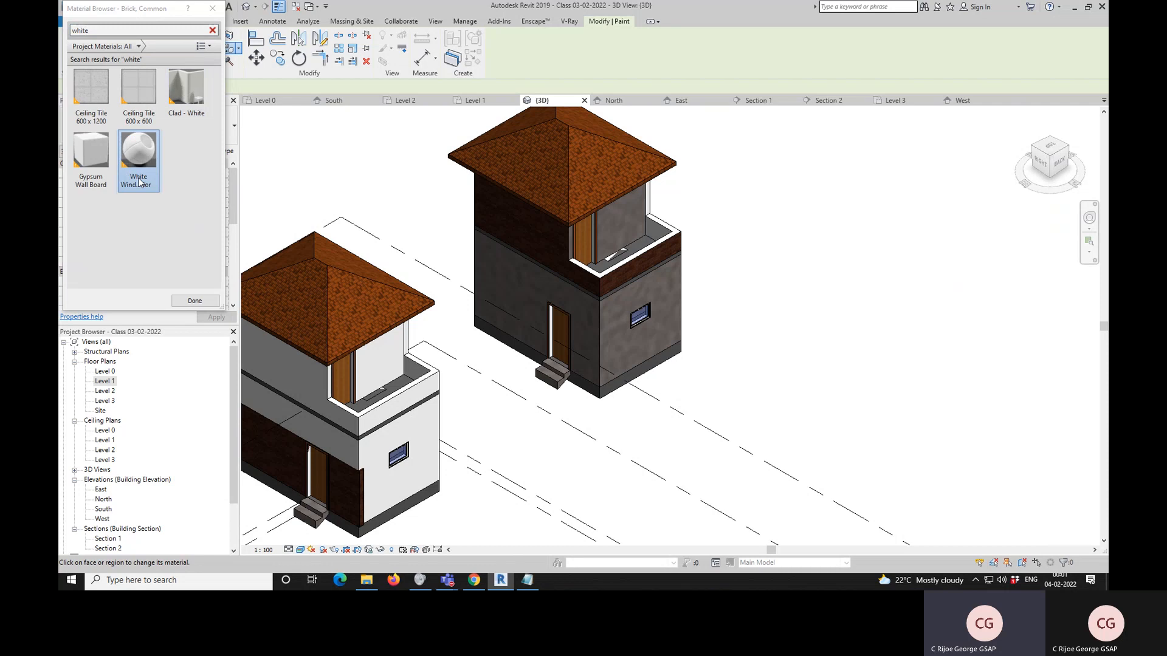
left_click(176, 126)
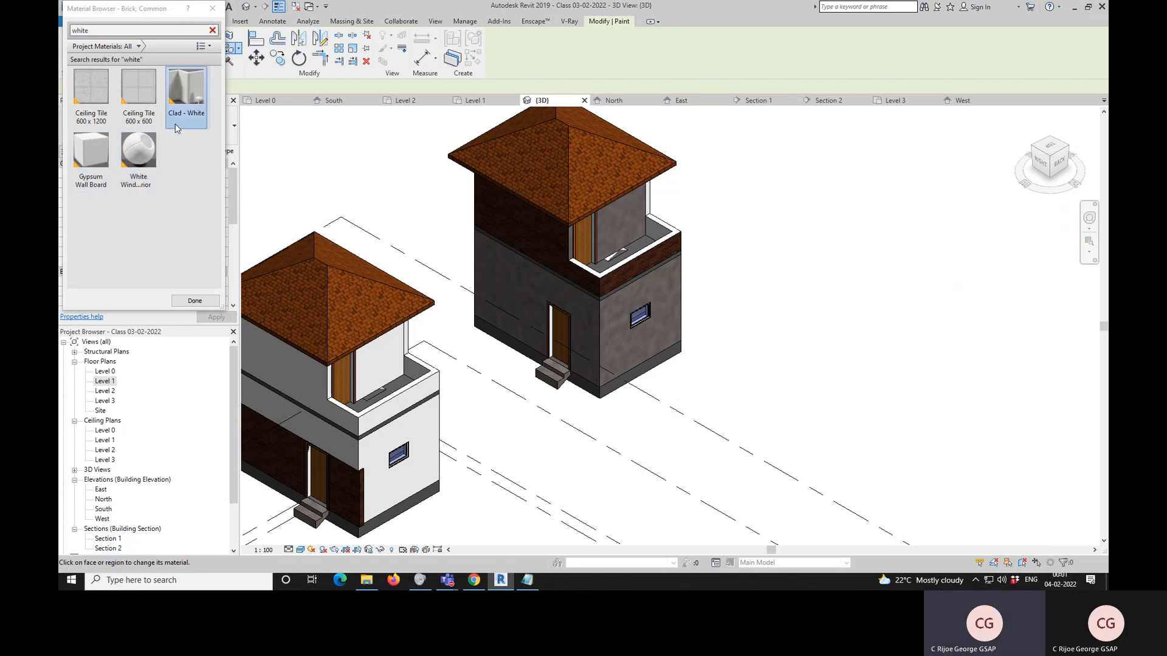
left_click(139, 162)
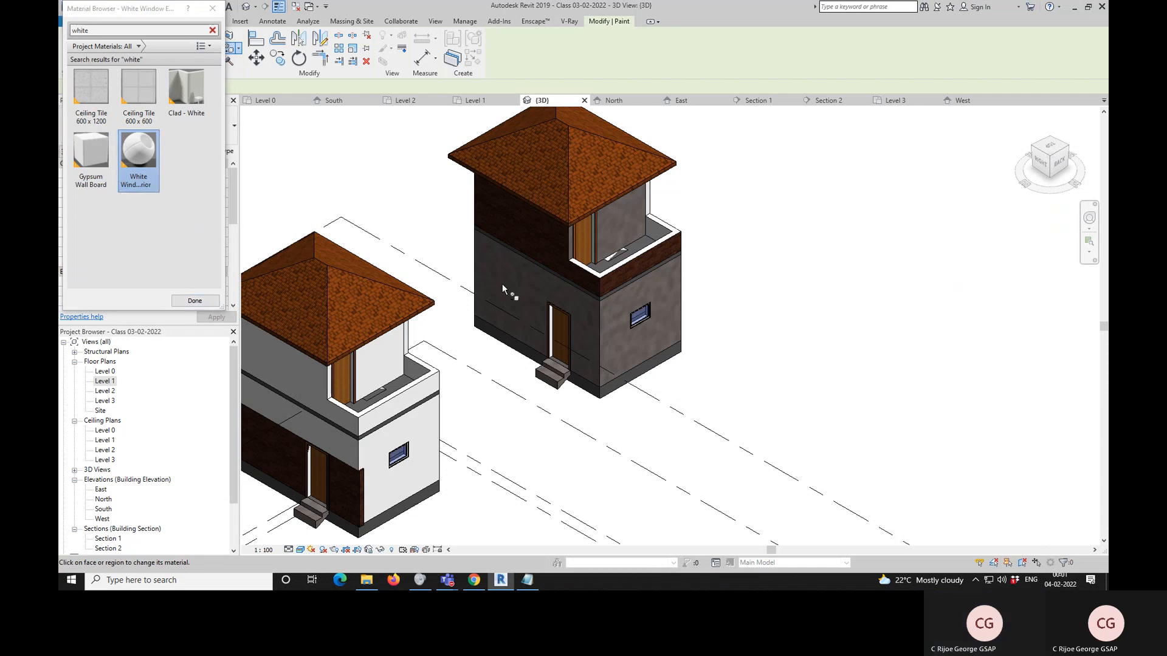
left_click(564, 304)
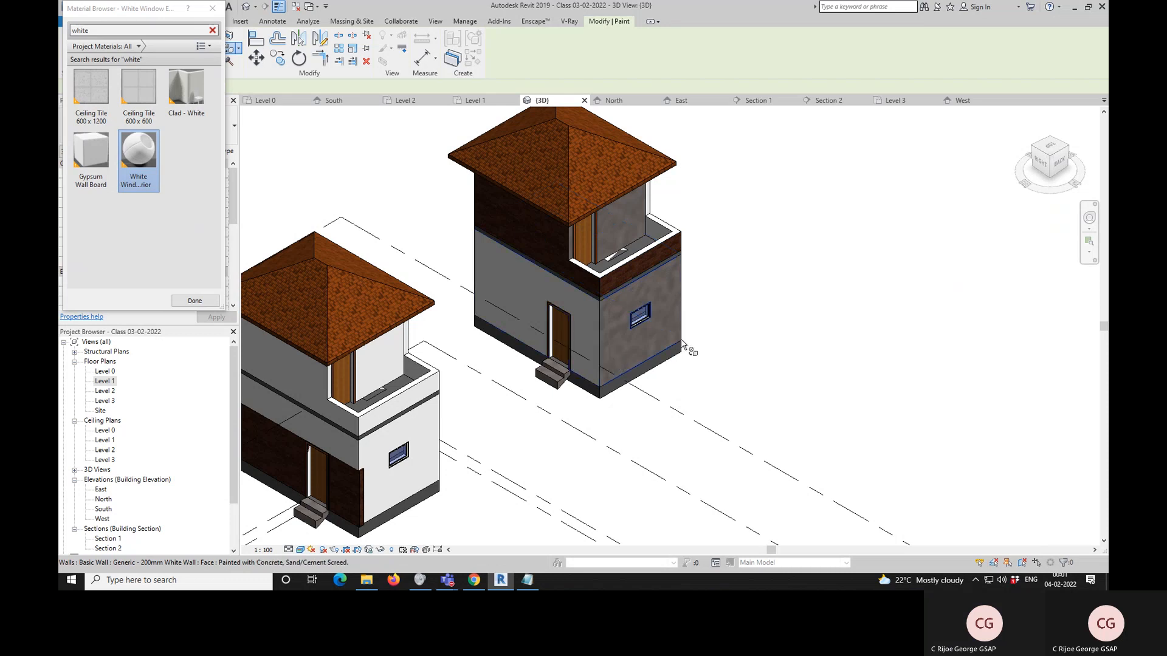
scroll(699, 285, "up", 4)
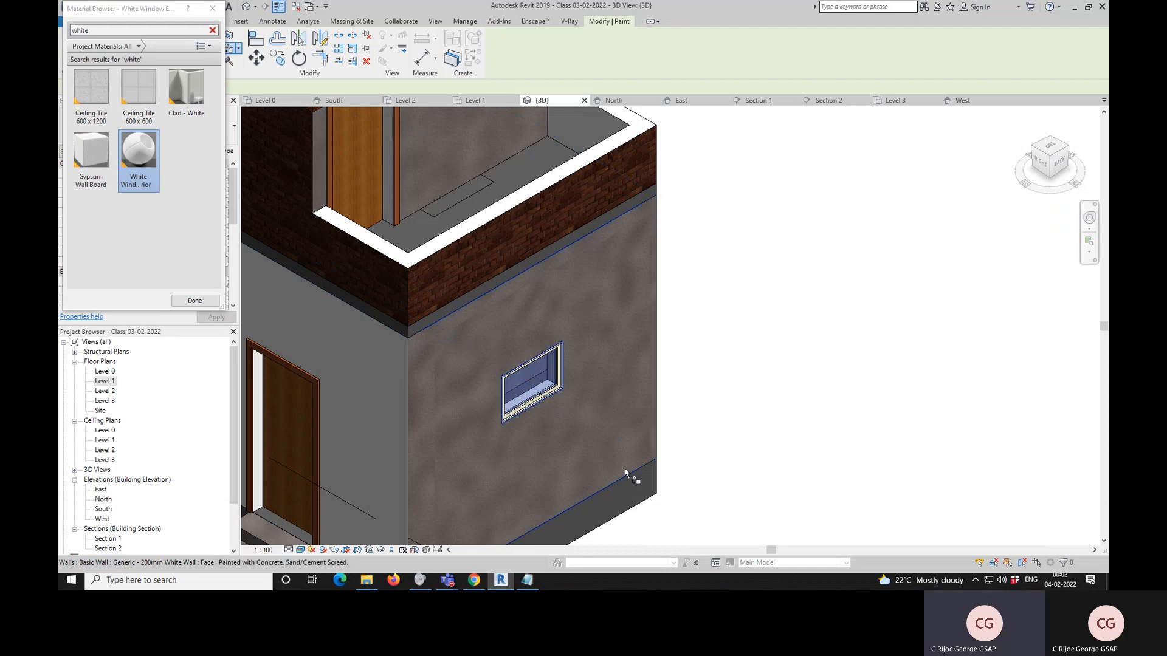
left_click(599, 435)
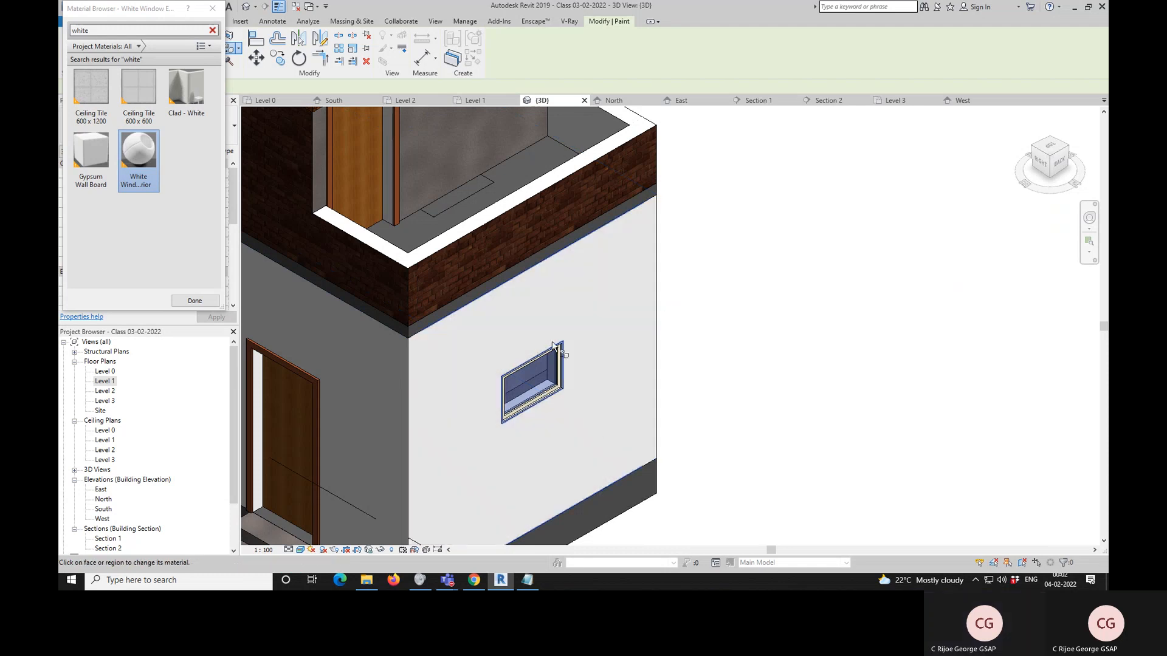
- Paint the lower-storey long blank wall and the remaining lower window wall with White Window Exterior, and finish painting
scroll(567, 317, "down", 3)
left_click(1087, 135)
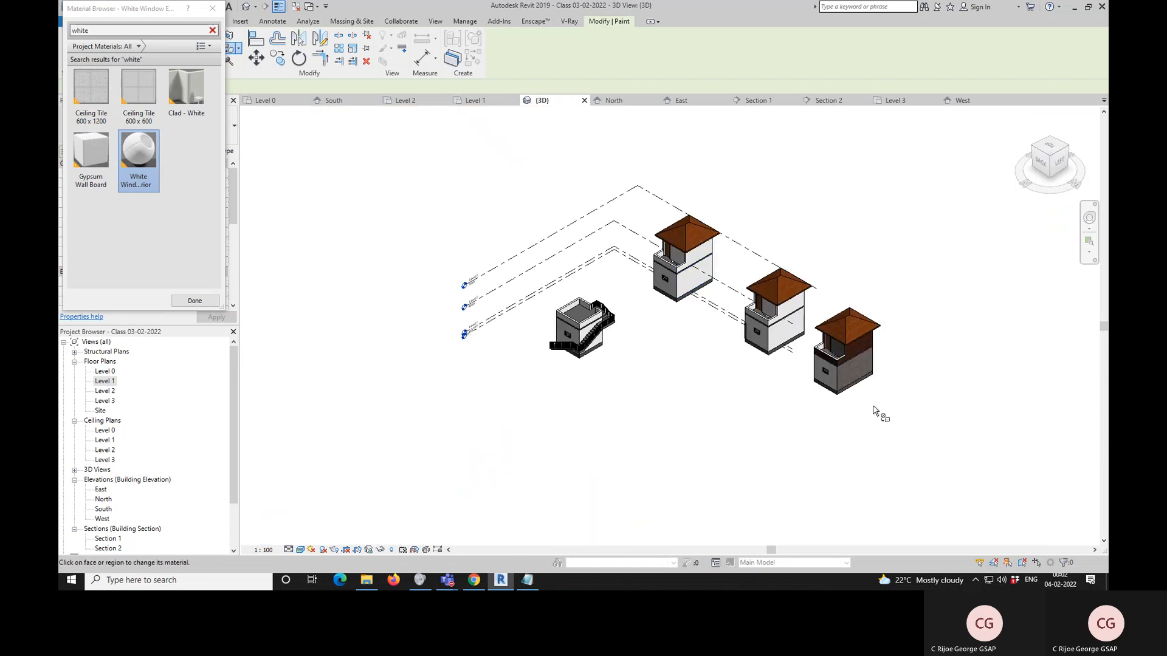
scroll(875, 396, "up", 4)
left_click(858, 331)
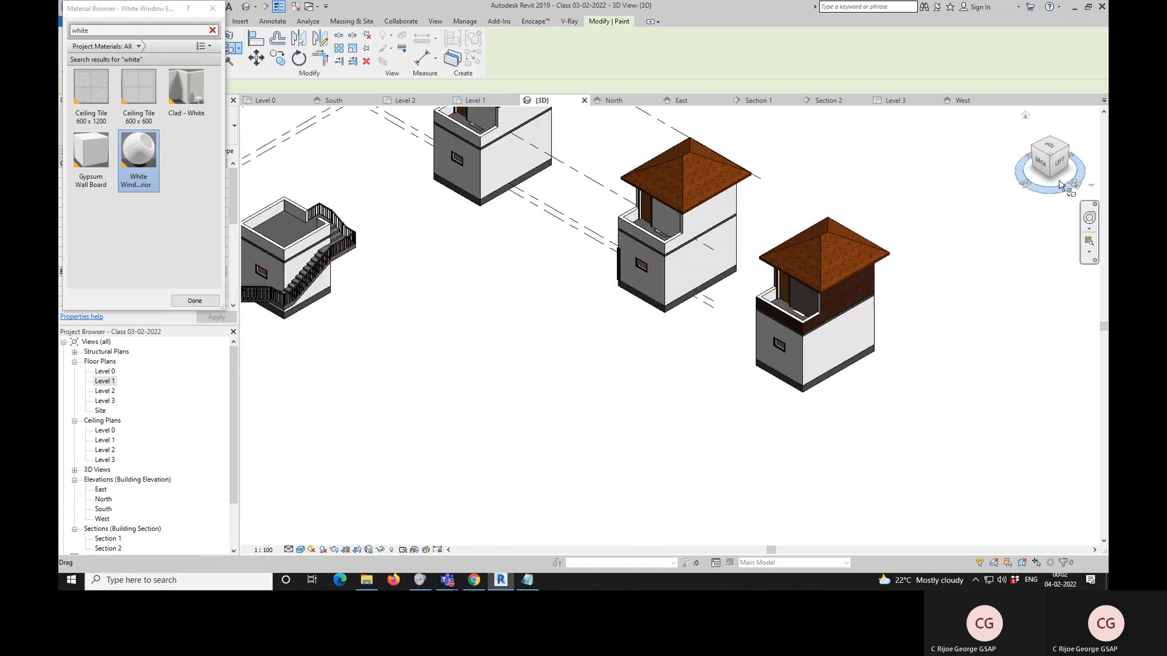
left_click(1066, 149)
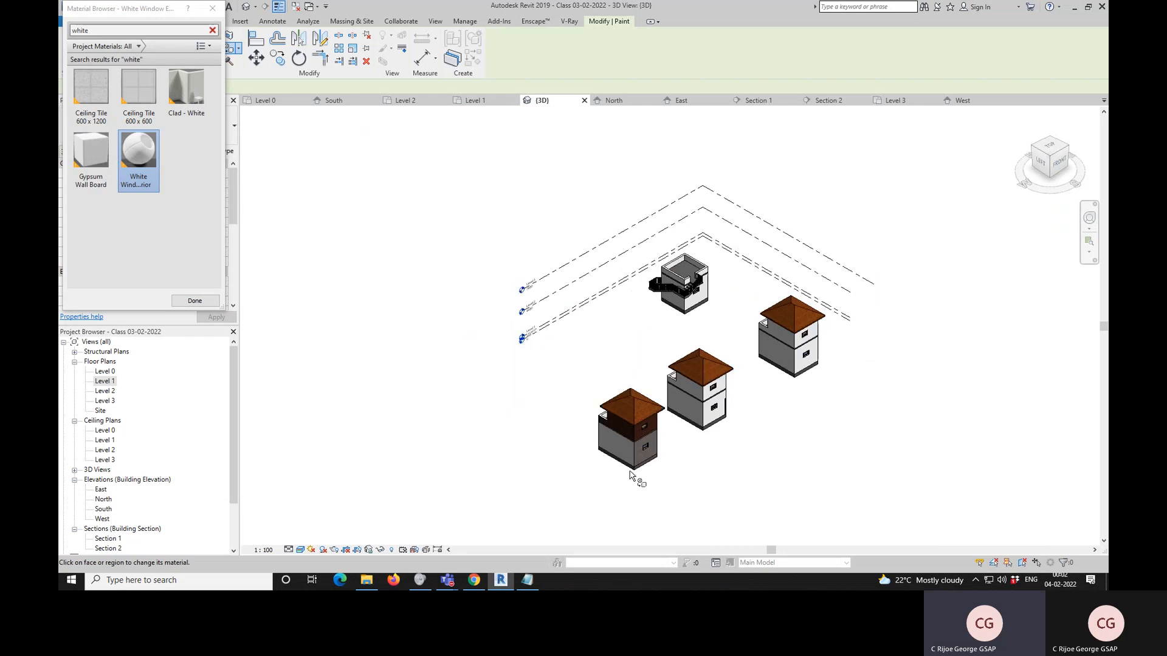
scroll(656, 462, "up", 4)
left_click(653, 446)
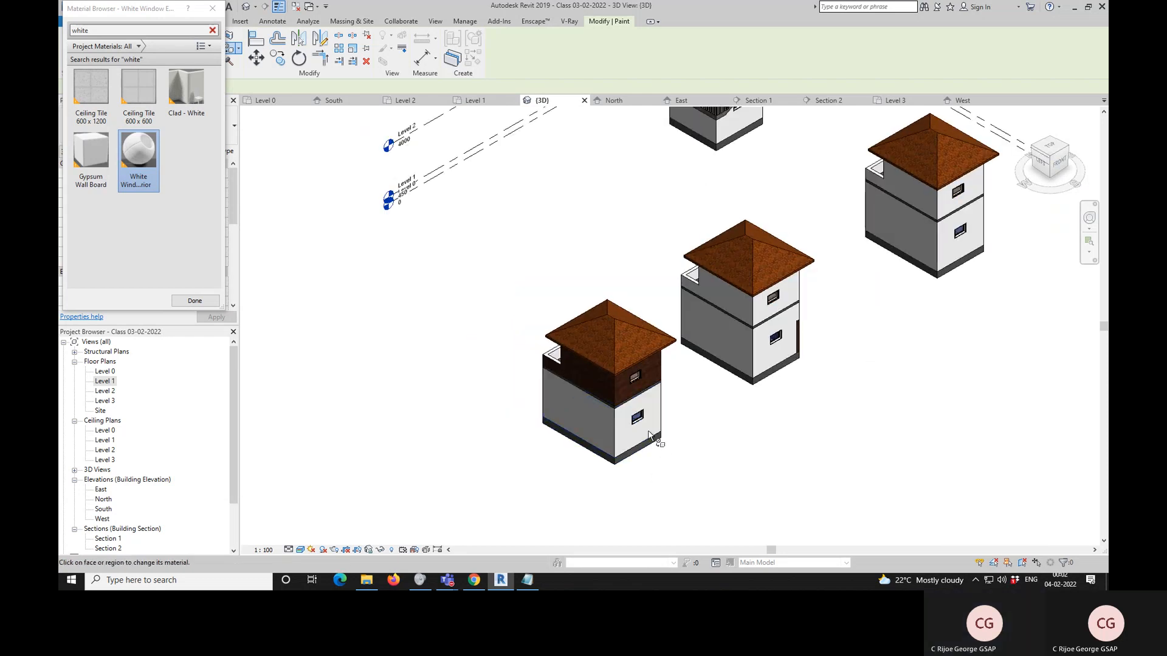
key("Escape")
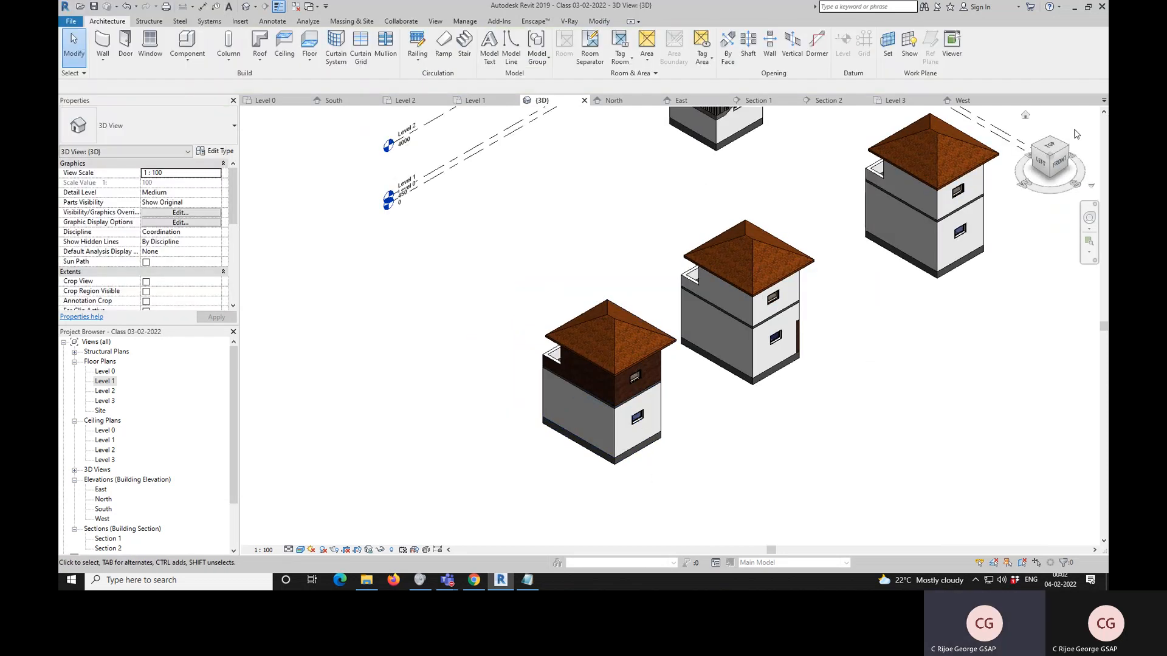
- Examine the repainted house's balcony and wall finishes from the back, and compare it with the other houses
left_click(1033, 149)
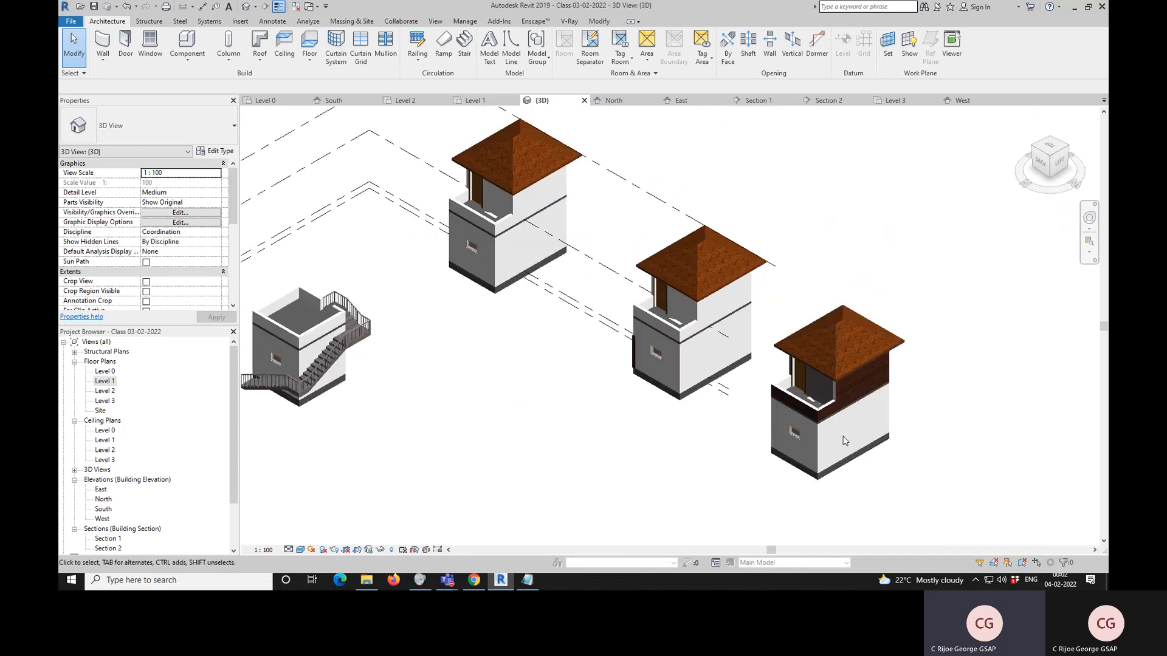
scroll(834, 412, "up", 5)
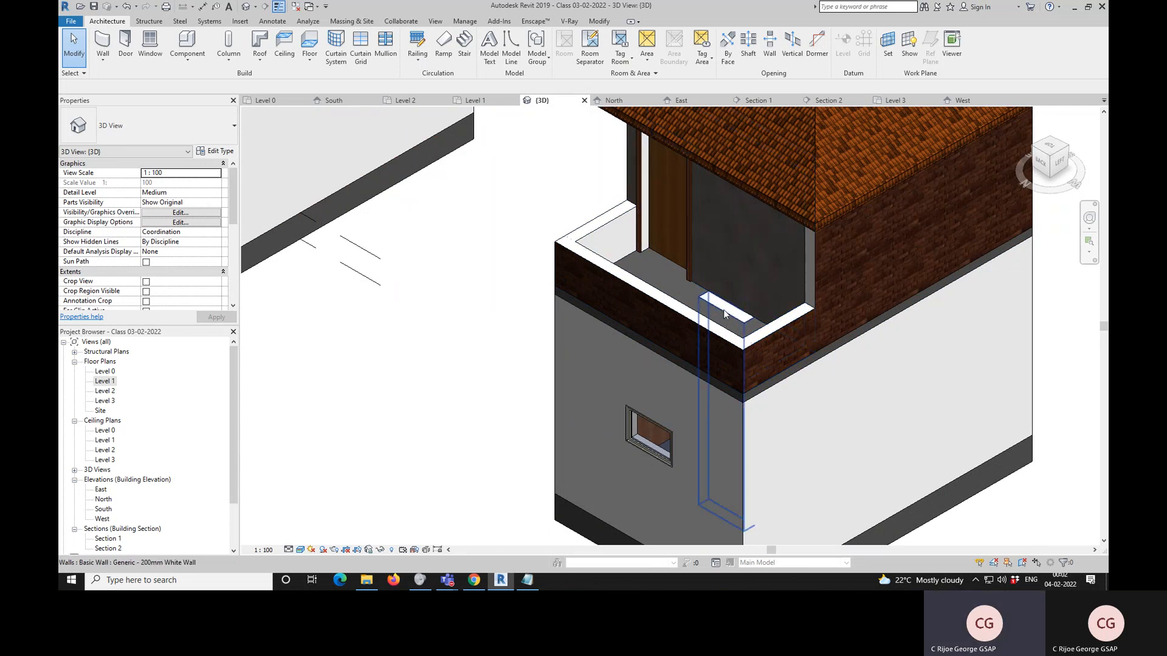
scroll(619, 236, "down", 2)
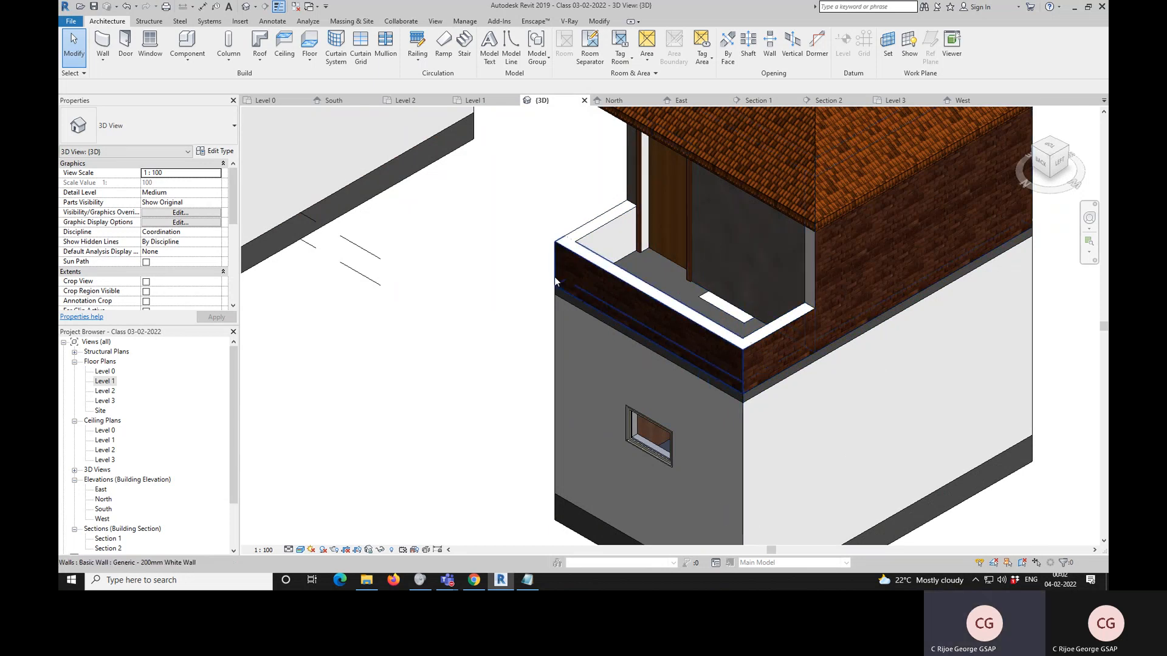
scroll(600, 272, "down", 2)
scroll(599, 273, "down", 4)
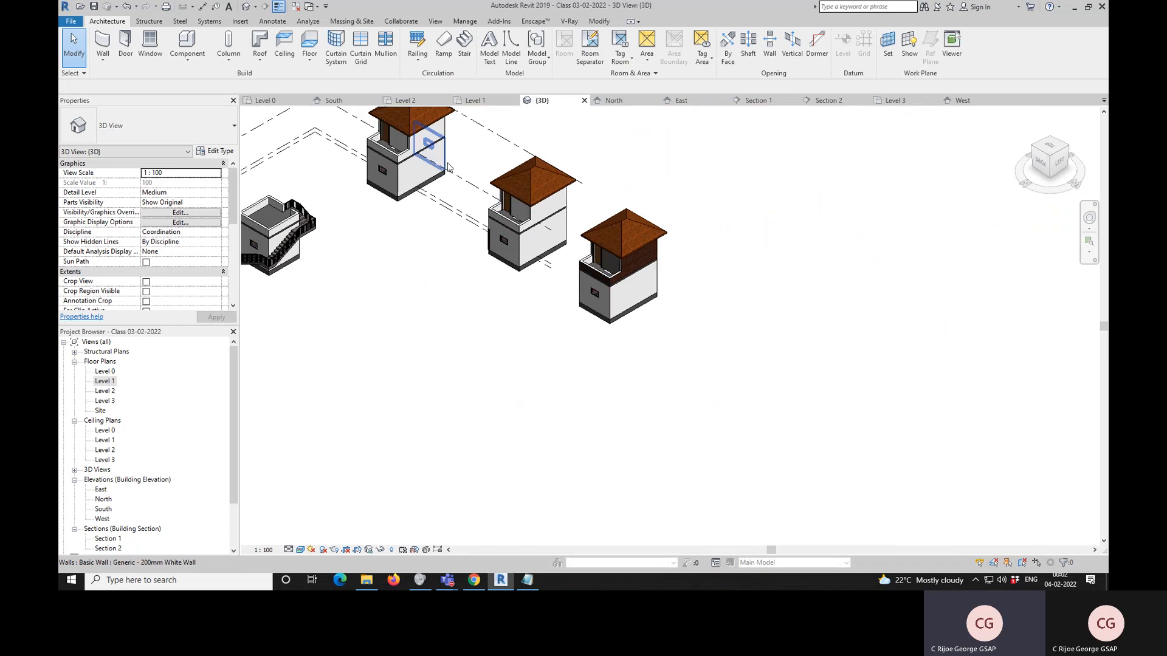
scroll(760, 310, "down", 2)
scroll(547, 286, "up", 2)
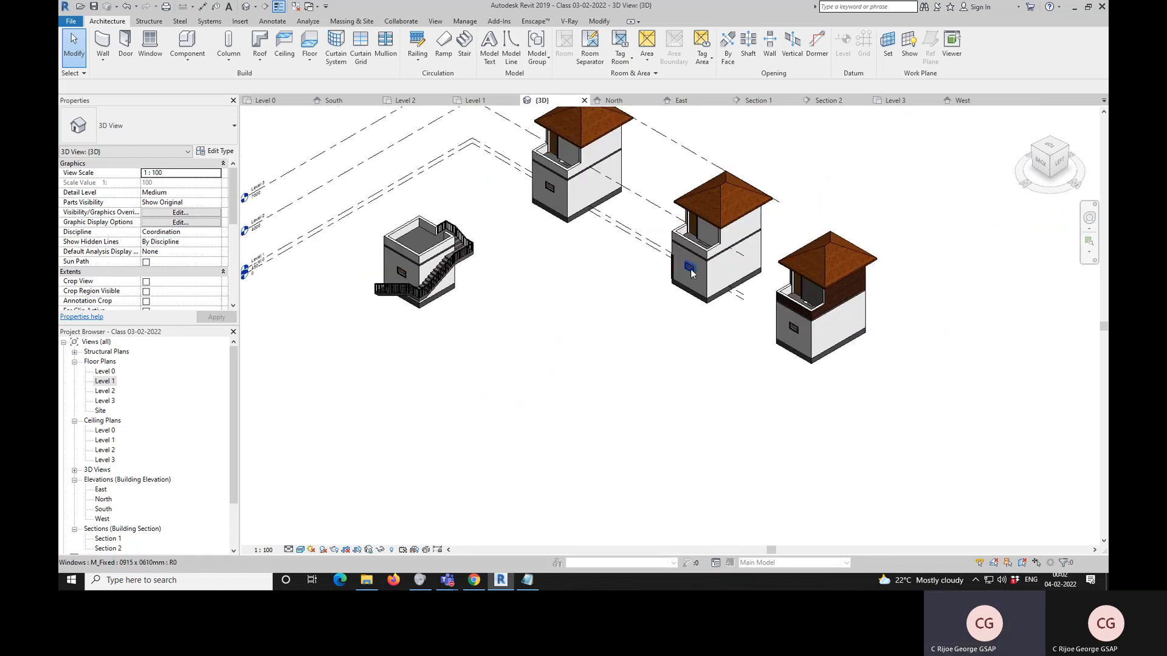
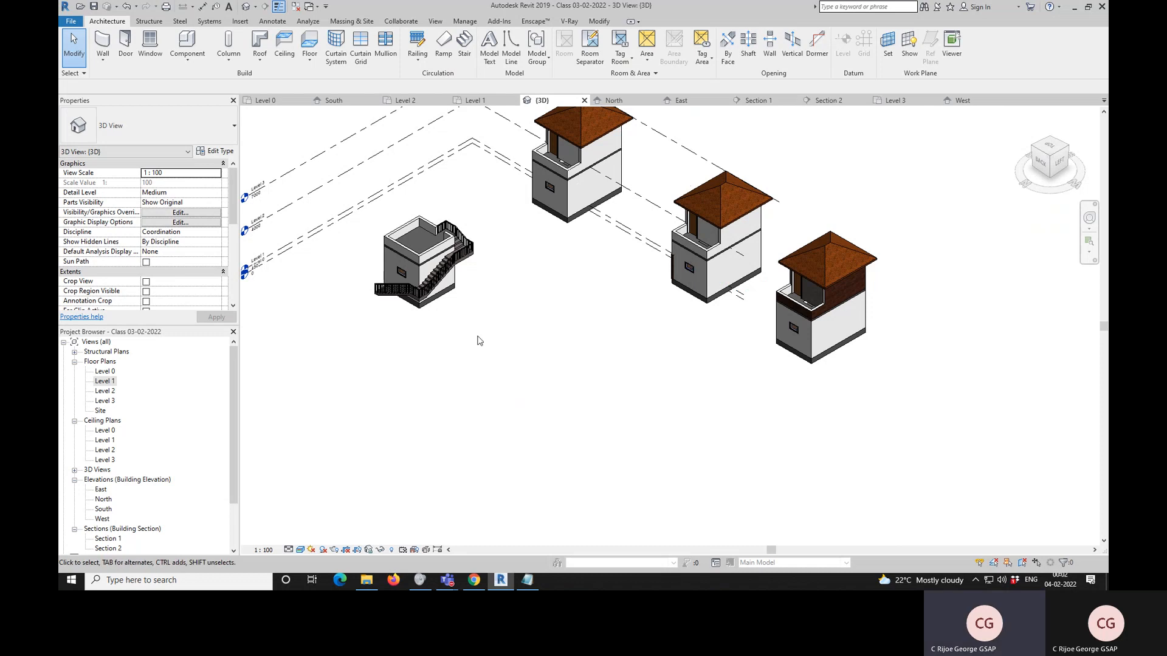
scroll(542, 232, "up", 5)
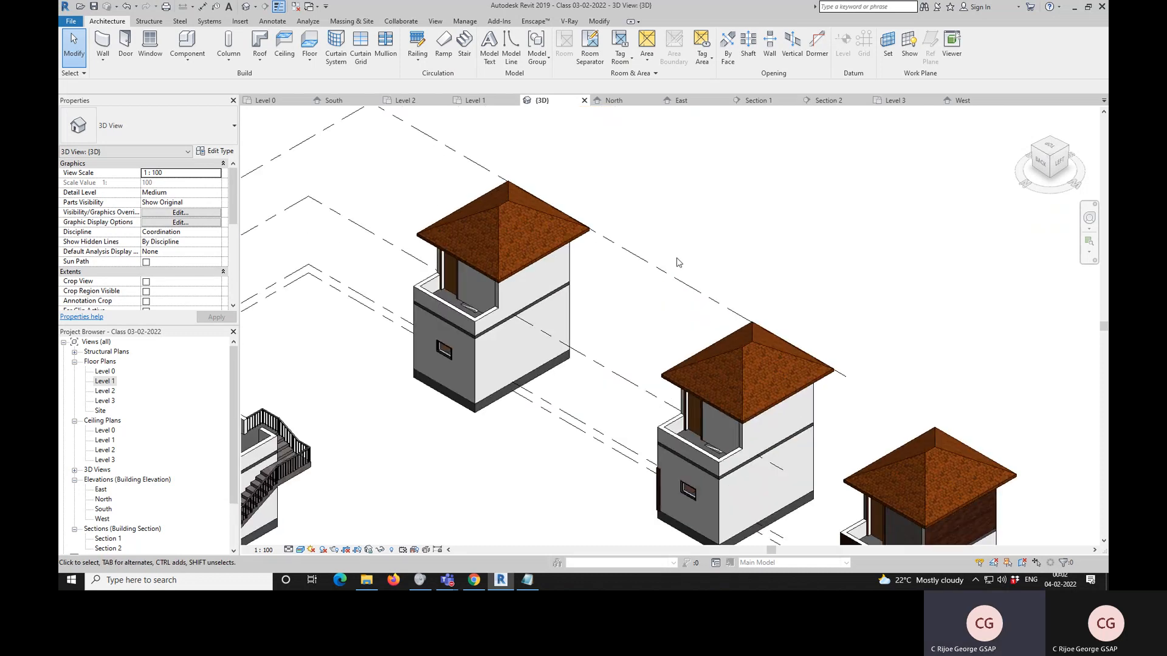
scroll(675, 265, "down", 3)
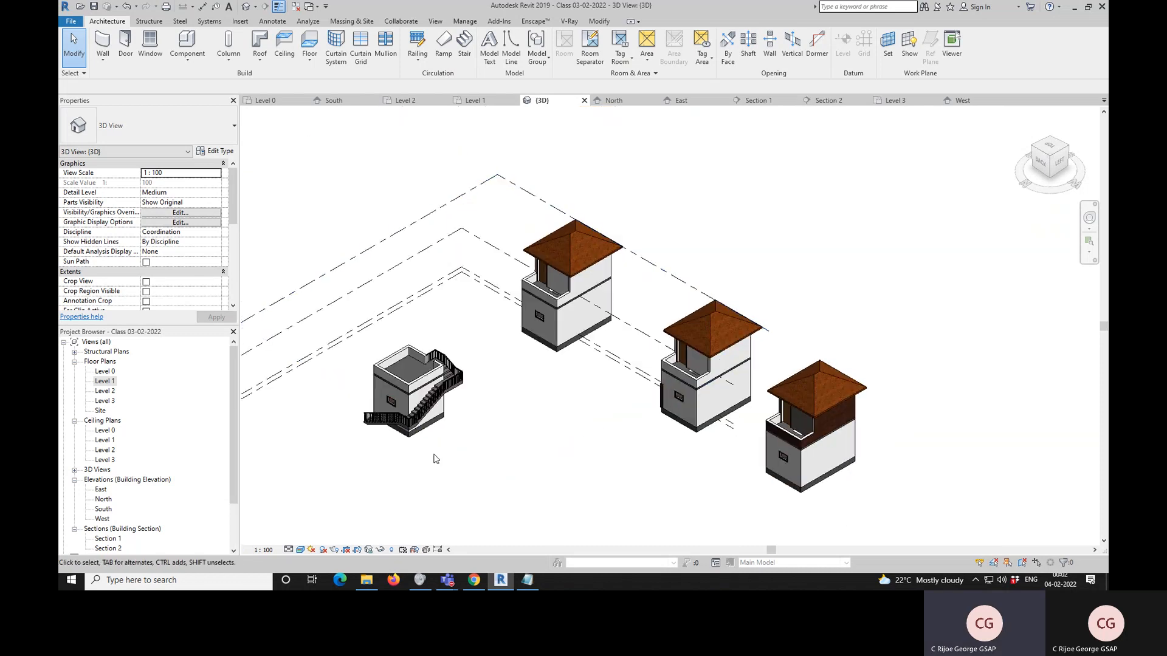
- Review the type properties of the entrance door in the brick accent wall, and close them without changes
left_click(1034, 151)
scroll(557, 318, "up", 4)
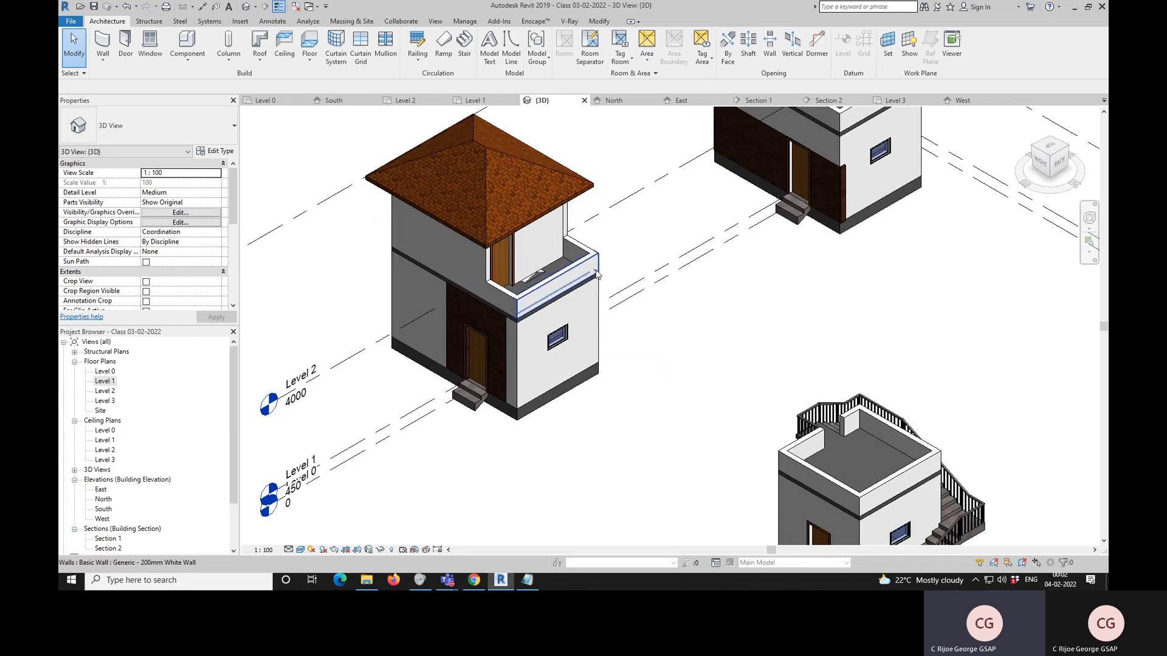
scroll(489, 392, "up", 3)
left_click(480, 327)
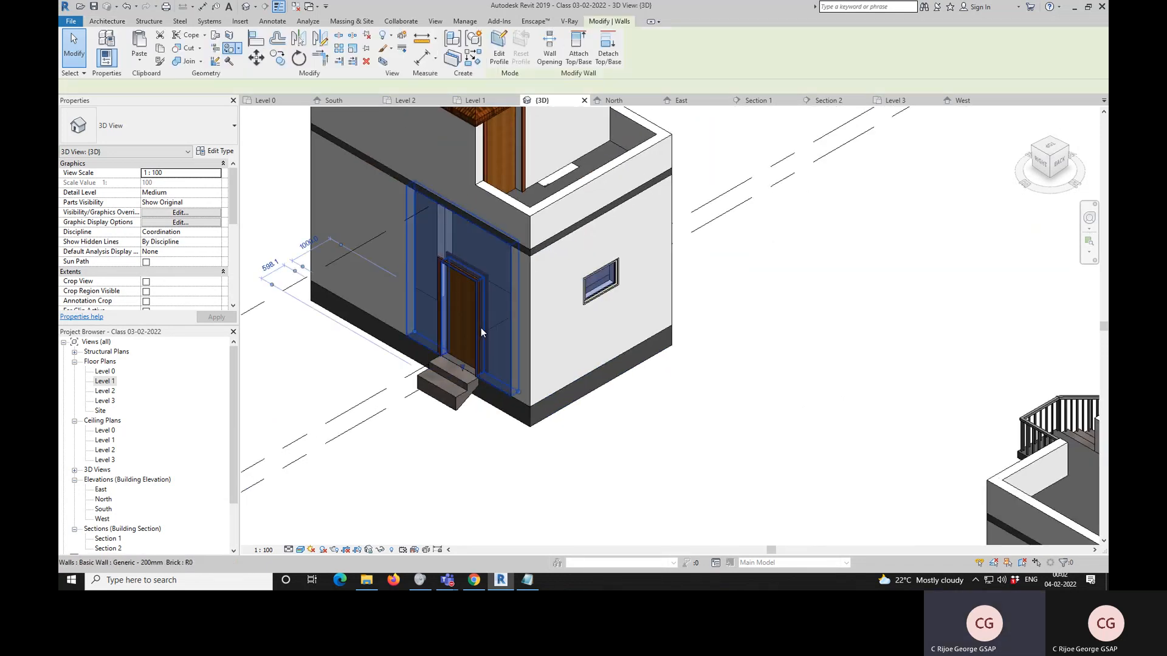
key("Escape")
left_click(462, 274)
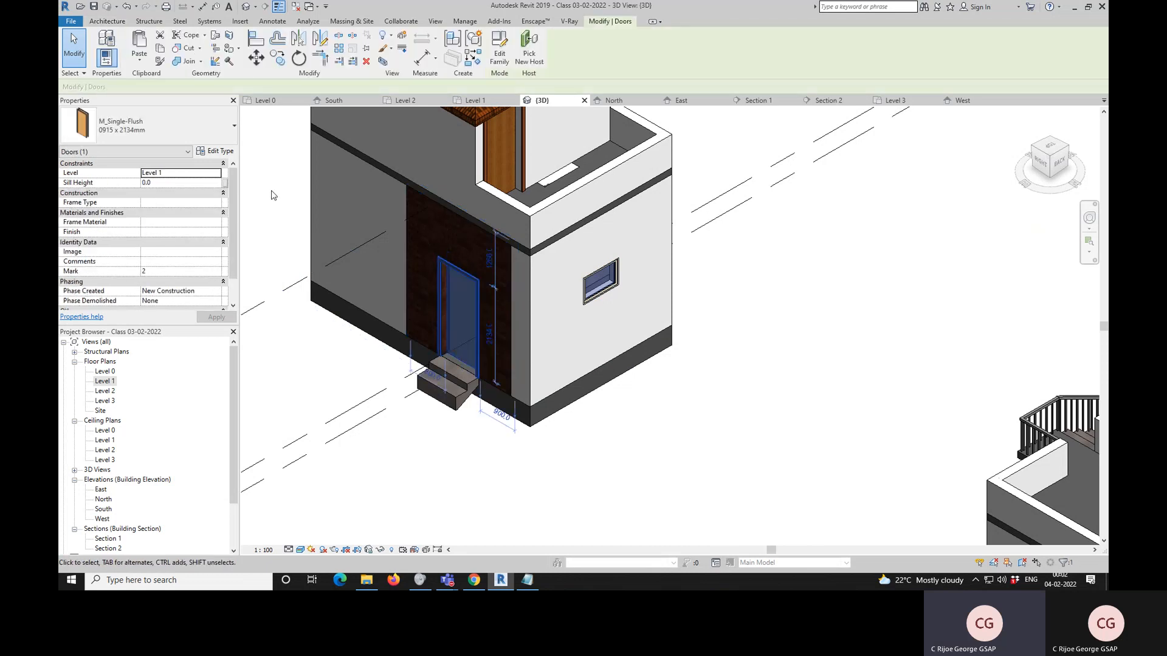
left_click(215, 151)
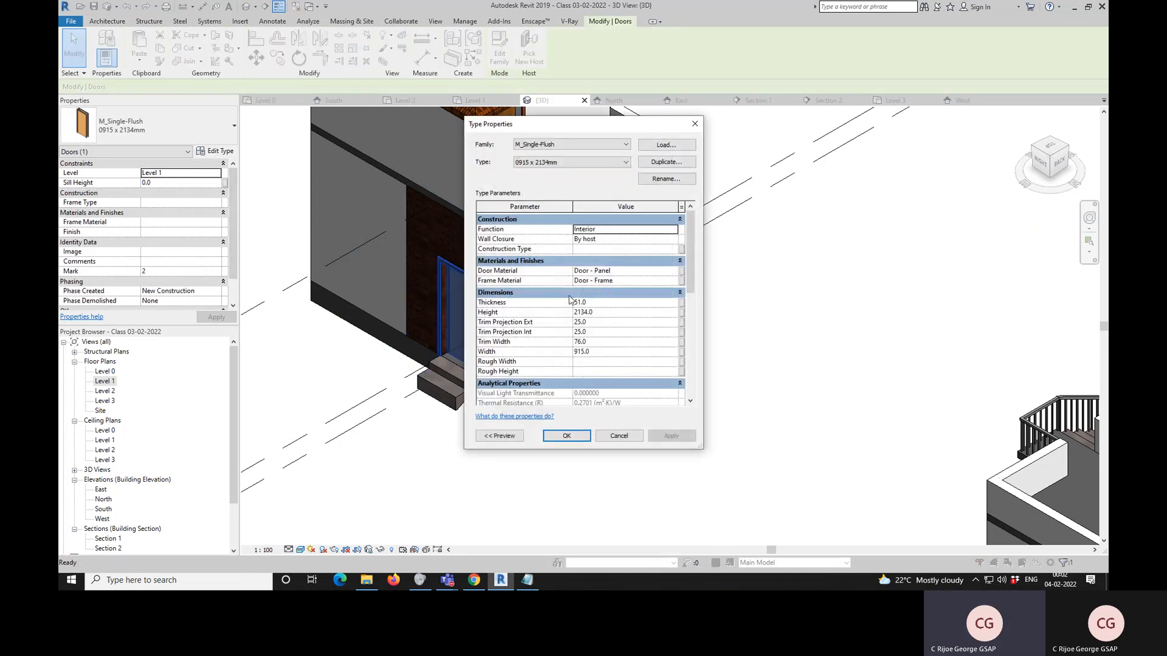
key("Escape")
key("Escape")
- Review the frame, glass and sash materials in the ground-floor window's type properties, and close them without changes
left_click(600, 281)
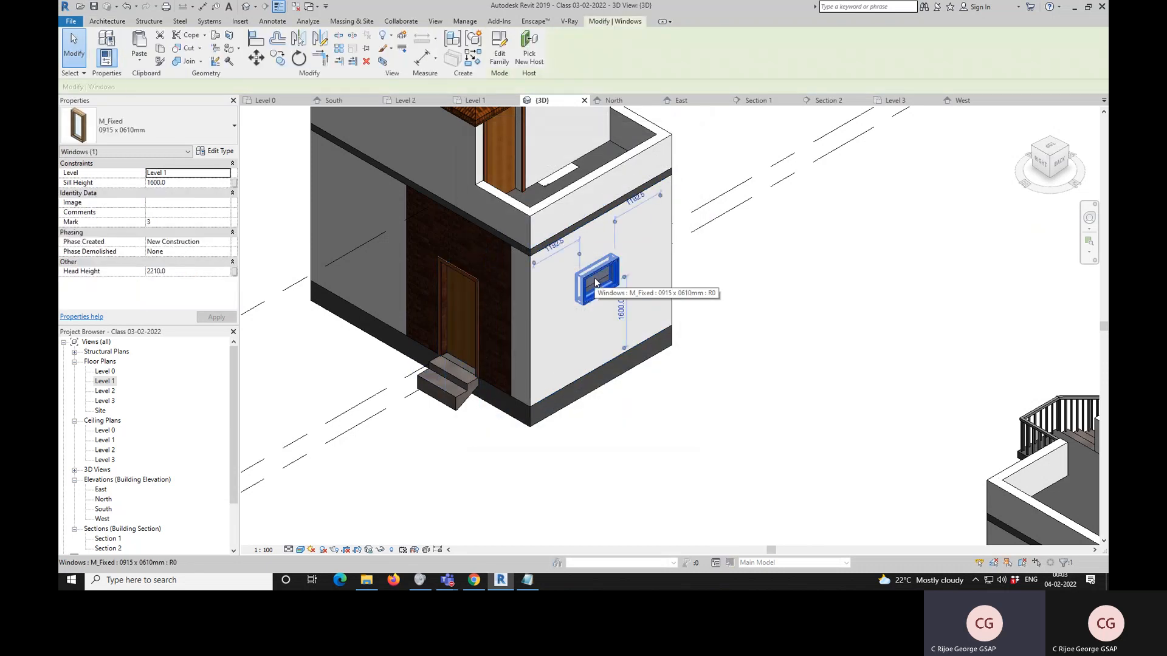
left_click(216, 152)
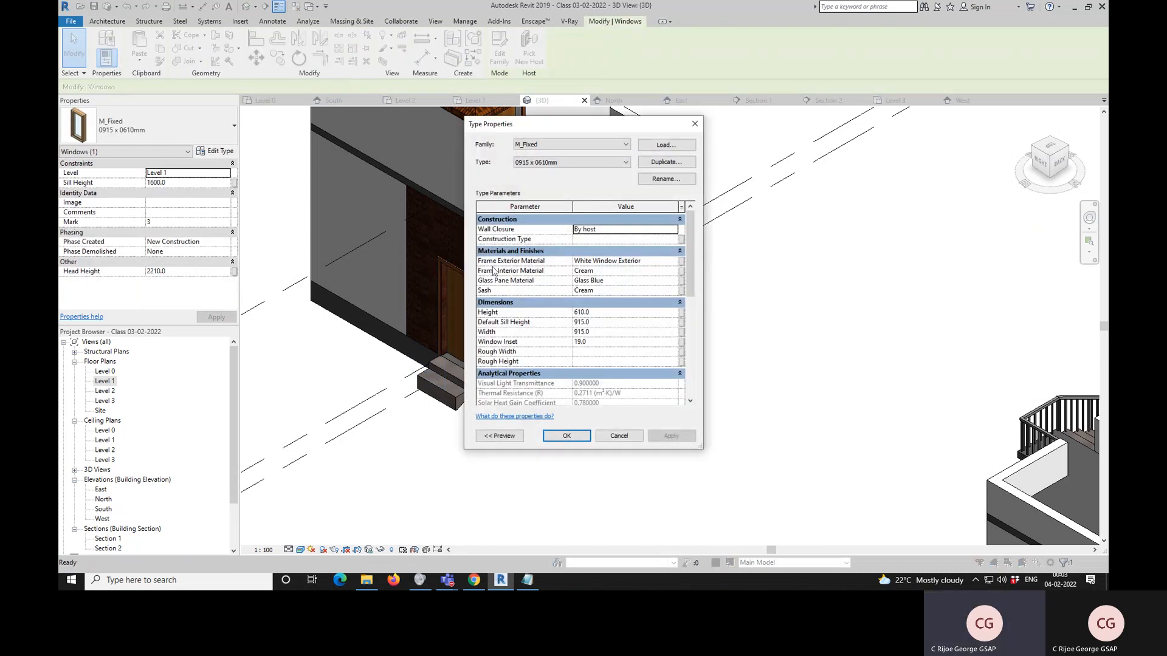
key("Escape")
key("Escape")
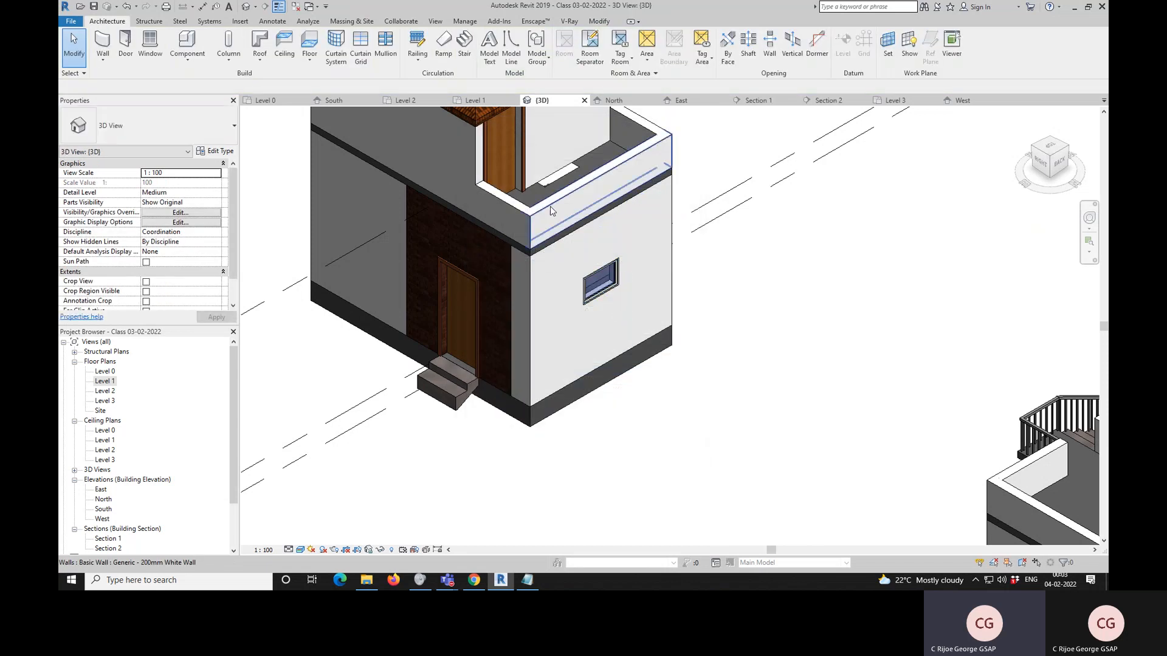
- Review the structural layer material in the white balcony parapet wall's type properties, and close everything without changes
left_click(549, 206)
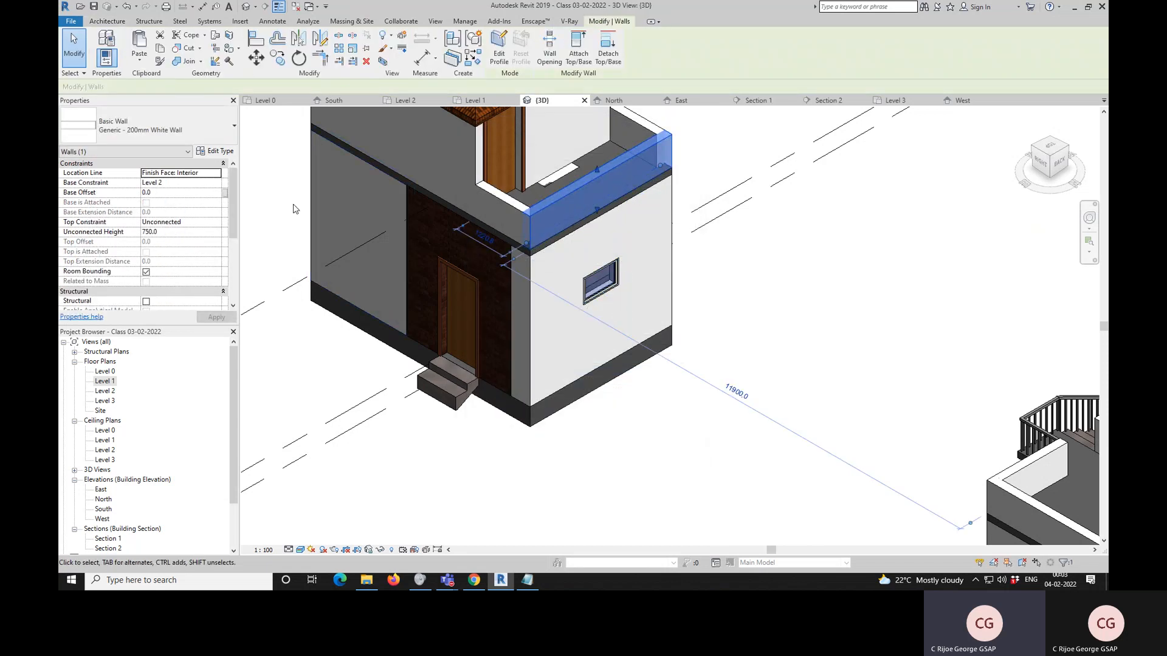
left_click(216, 152)
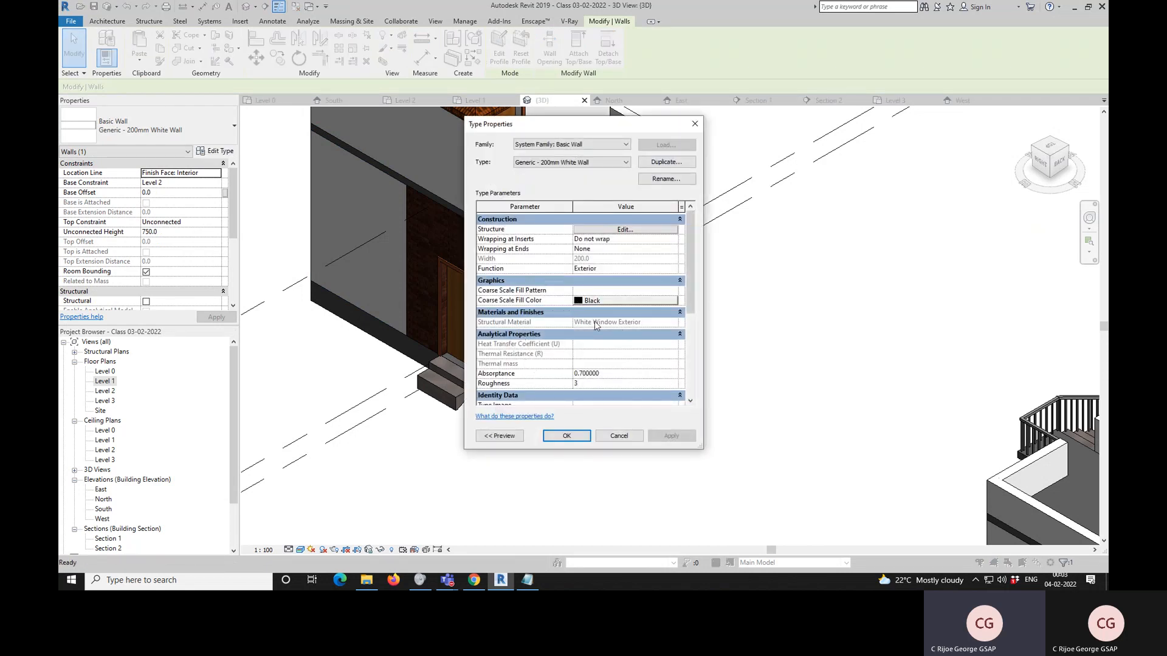
left_click(612, 230)
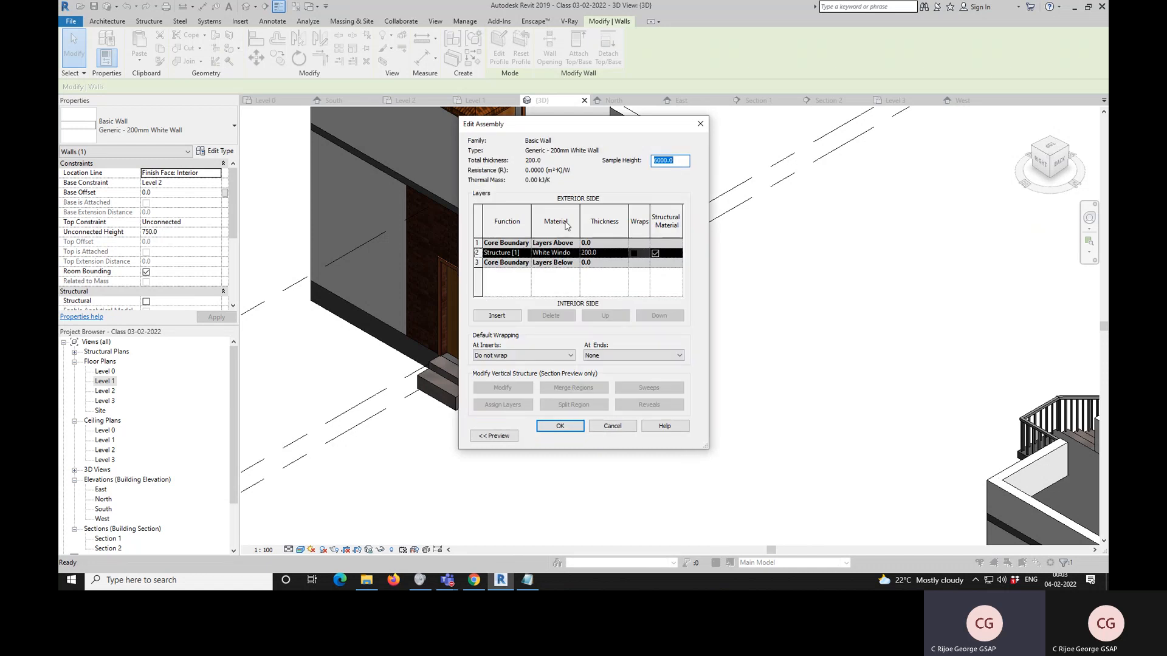
left_click(573, 255)
left_click(576, 253)
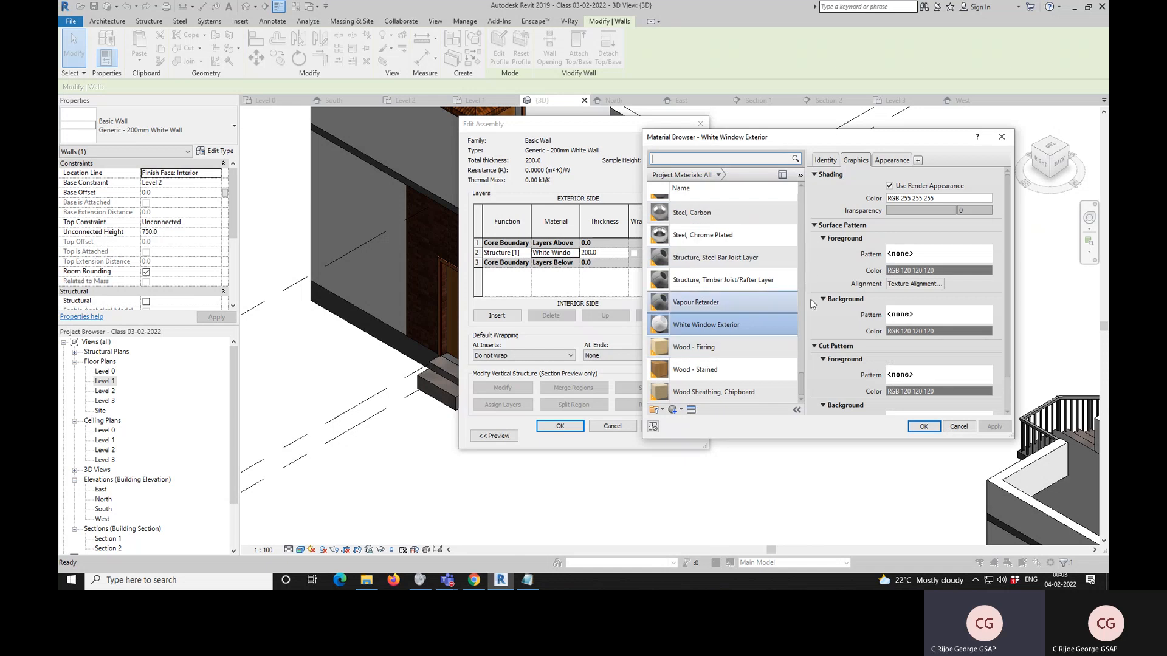
key("Escape")
key("Escape")
key("Escape")
left_click(783, 305)
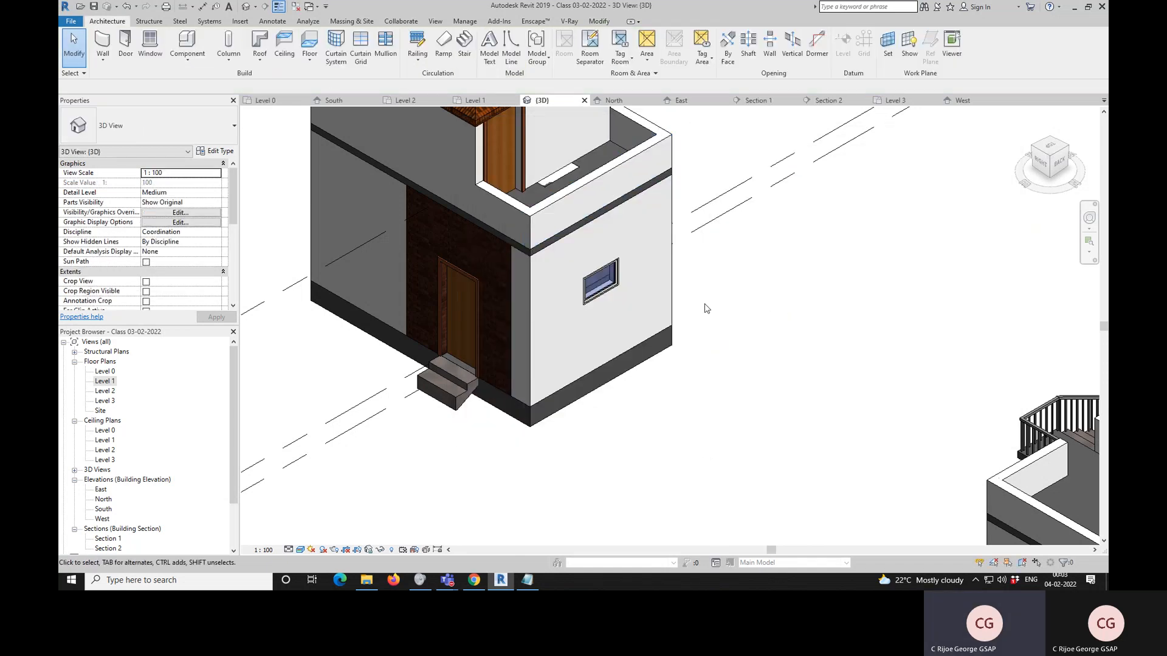
- Review the layer structure in the type properties of the Level 2 floor slab, and close them without changes
scroll(566, 368, "down", 2)
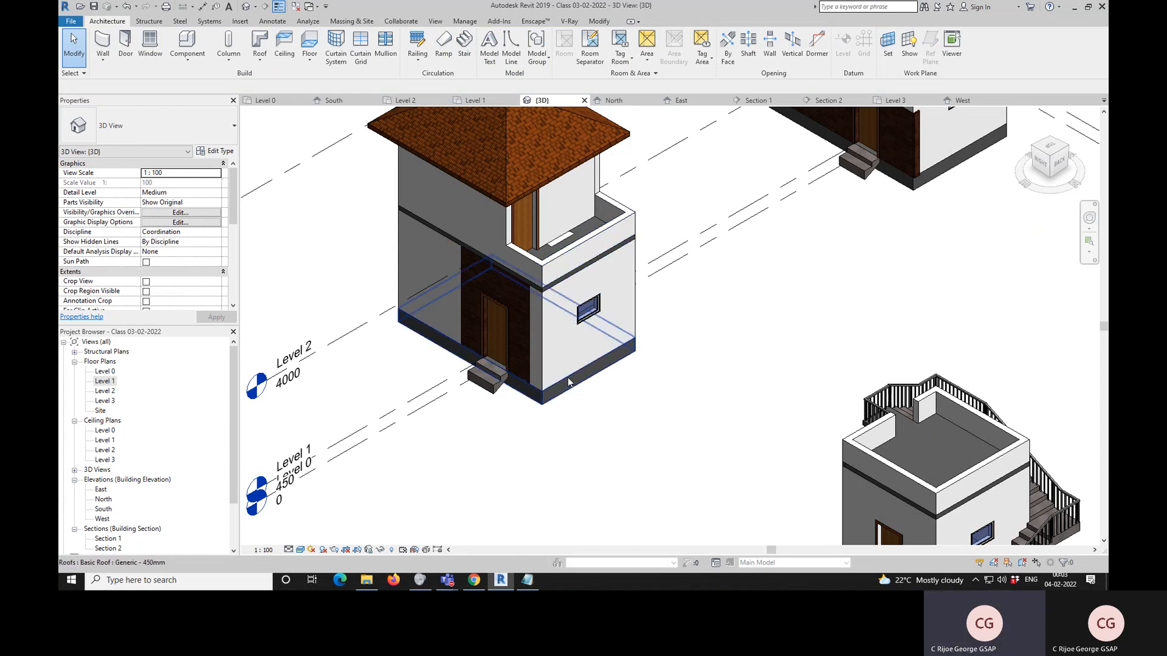
left_click(561, 285)
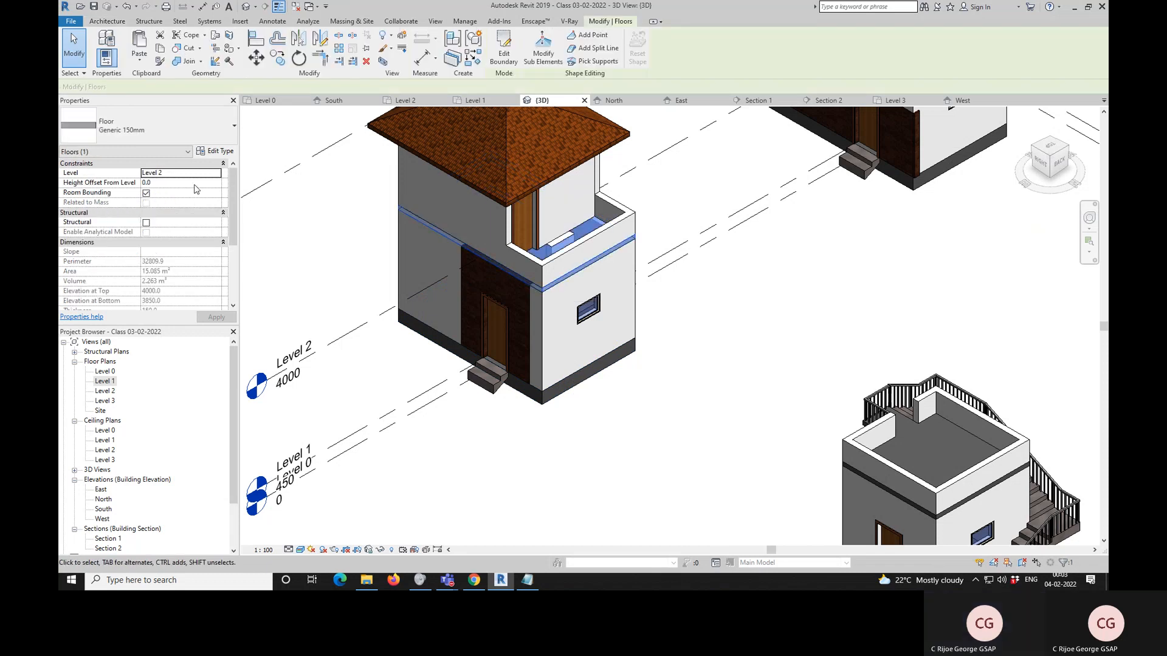
left_click(221, 151)
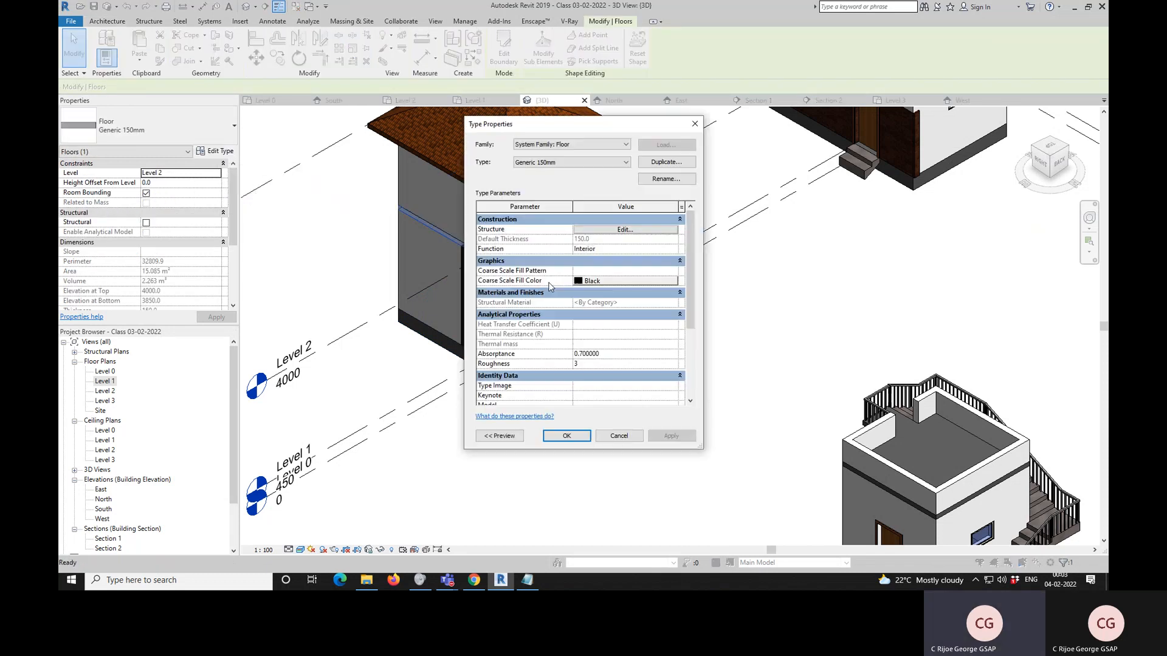
left_click(624, 232)
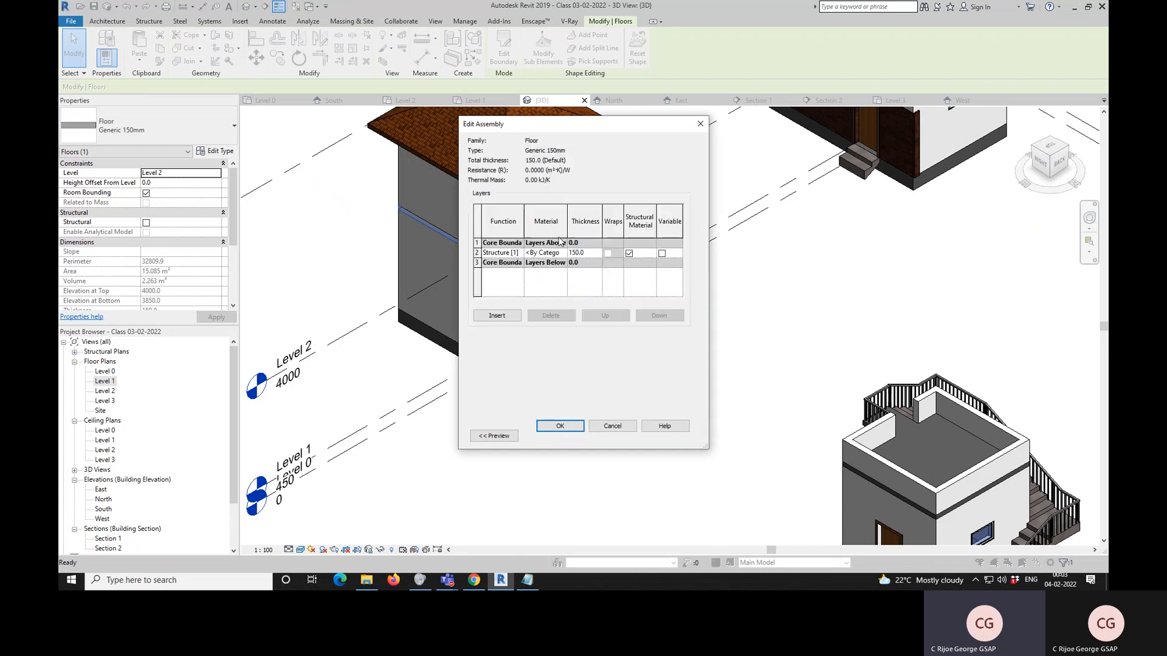
key("Escape")
key("Escape")
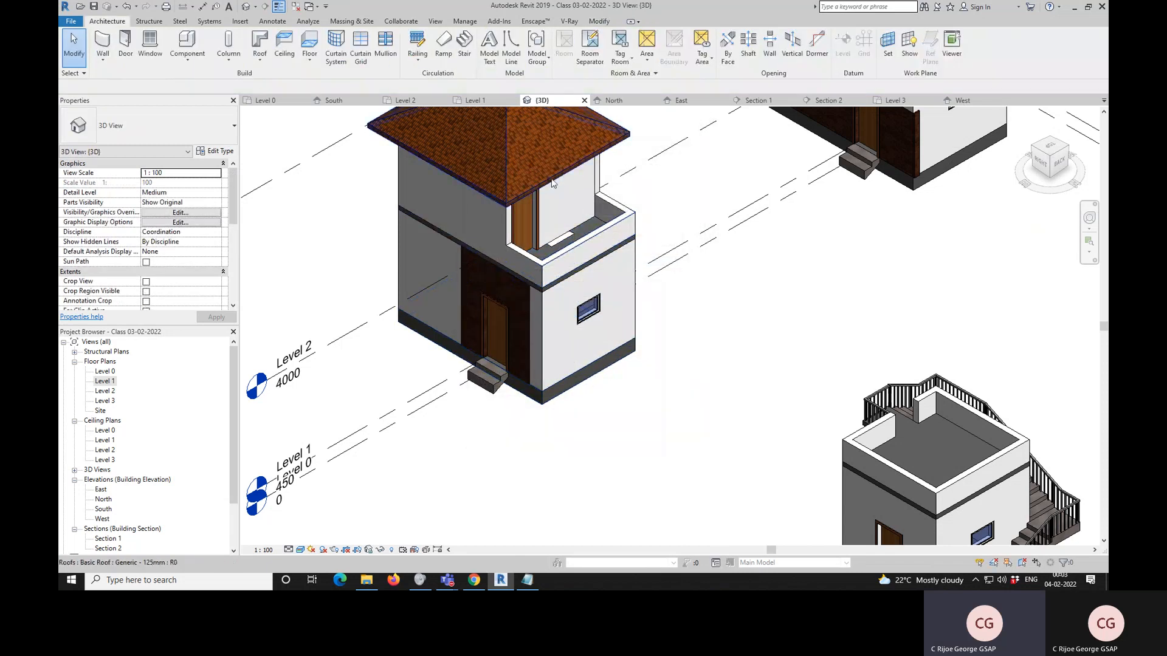
- Review the layer material in the tiled hip roof's type properties, and close them without changes
left_click(219, 152)
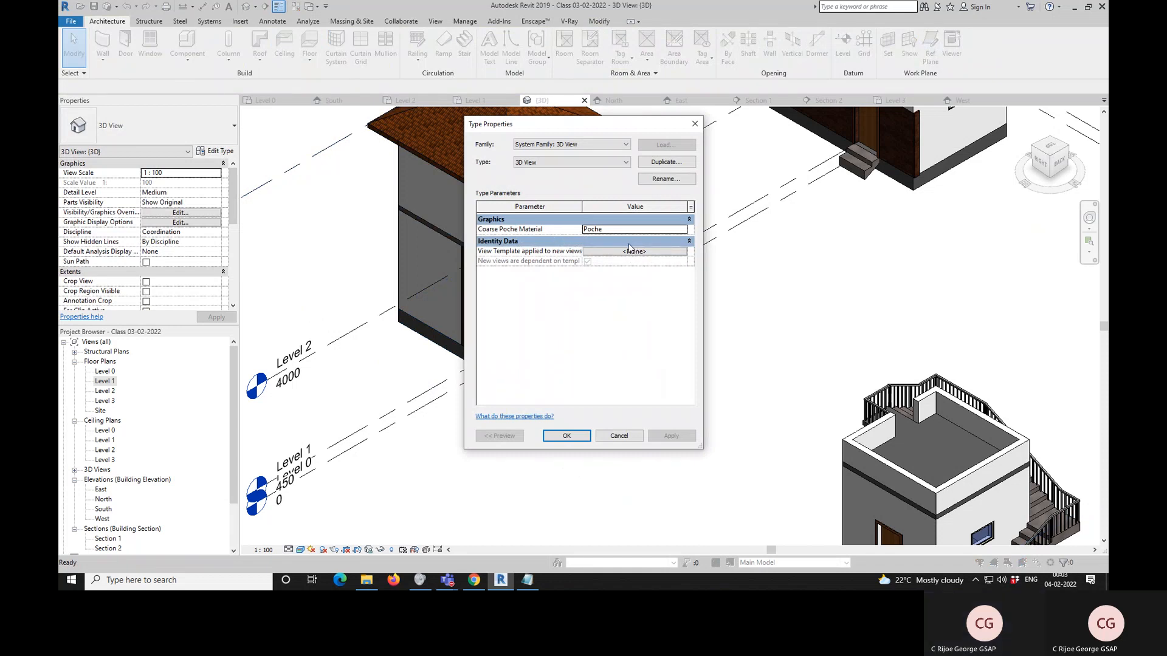
key("Escape")
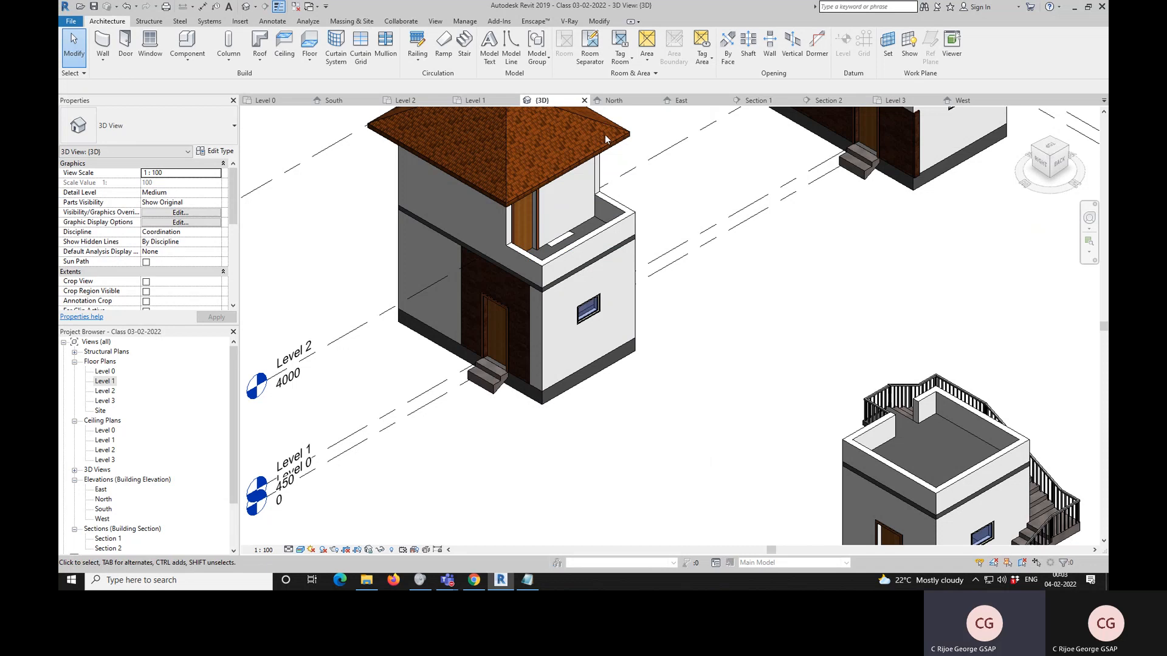
left_click(618, 146)
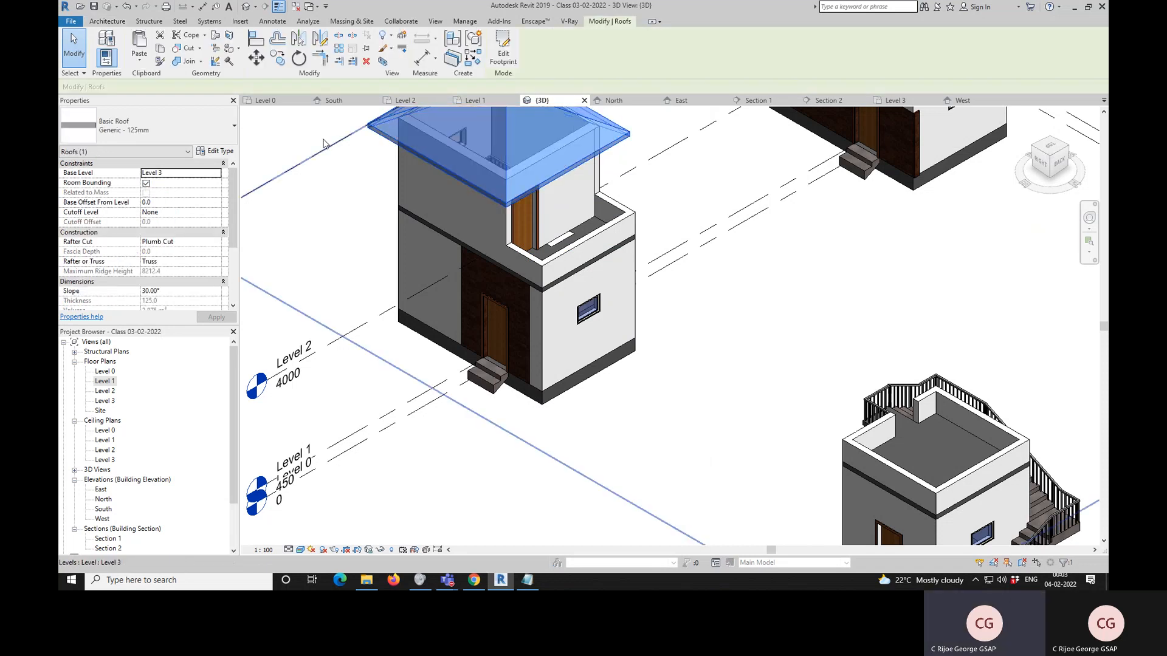
left_click(216, 151)
left_click(641, 231)
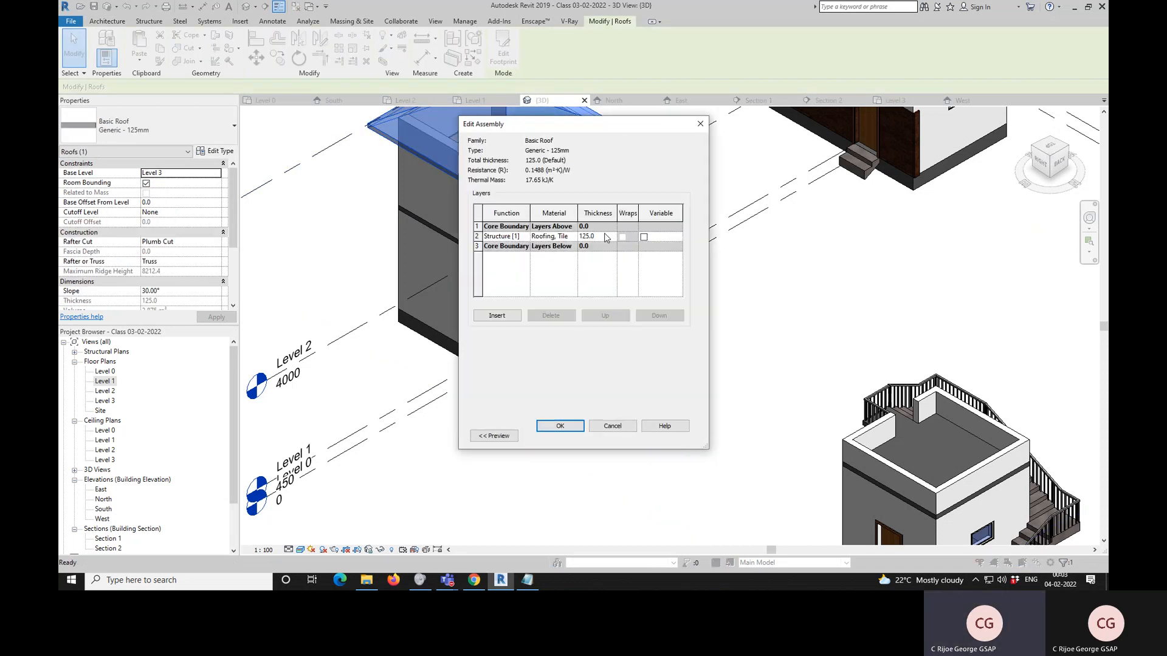
key("Escape")
key("Escape")
key("Escape")
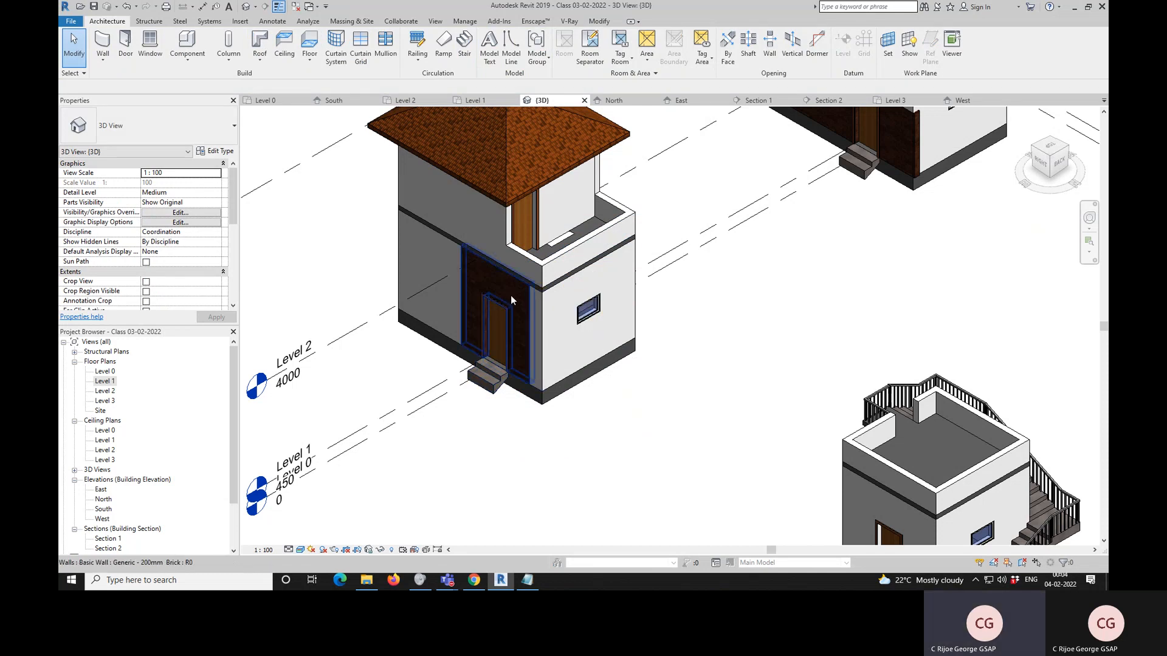
- Review the ground-floor window's frame, glass and sash materials once more, and close its type properties unchanged
left_click(587, 308)
left_click(220, 151)
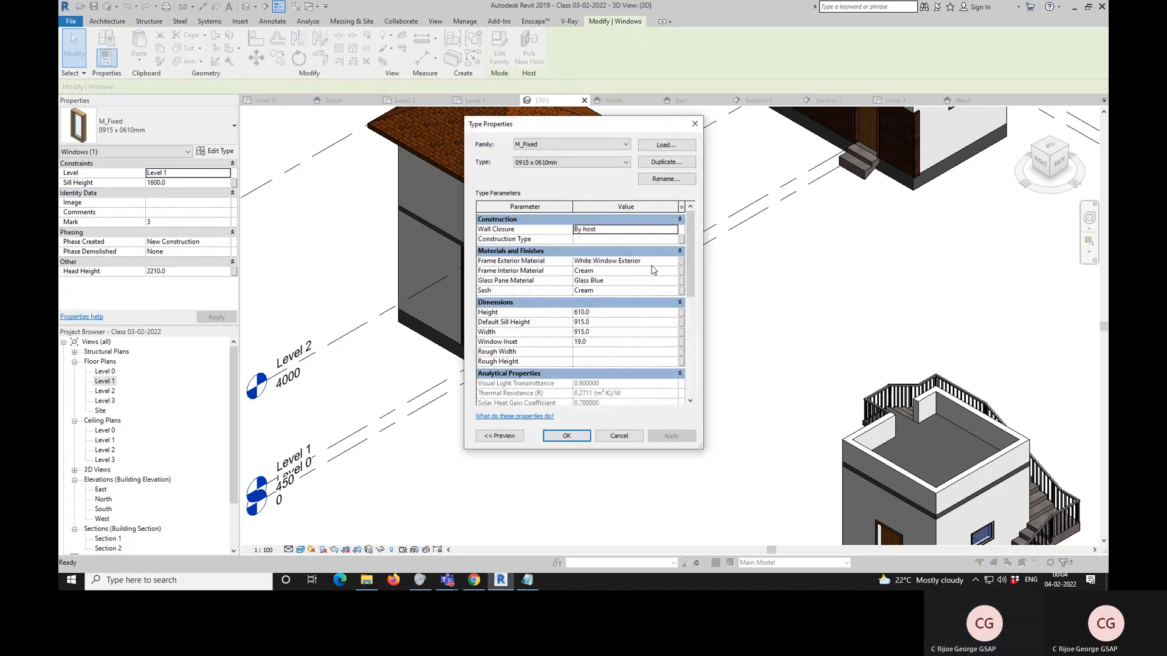
left_click(567, 435)
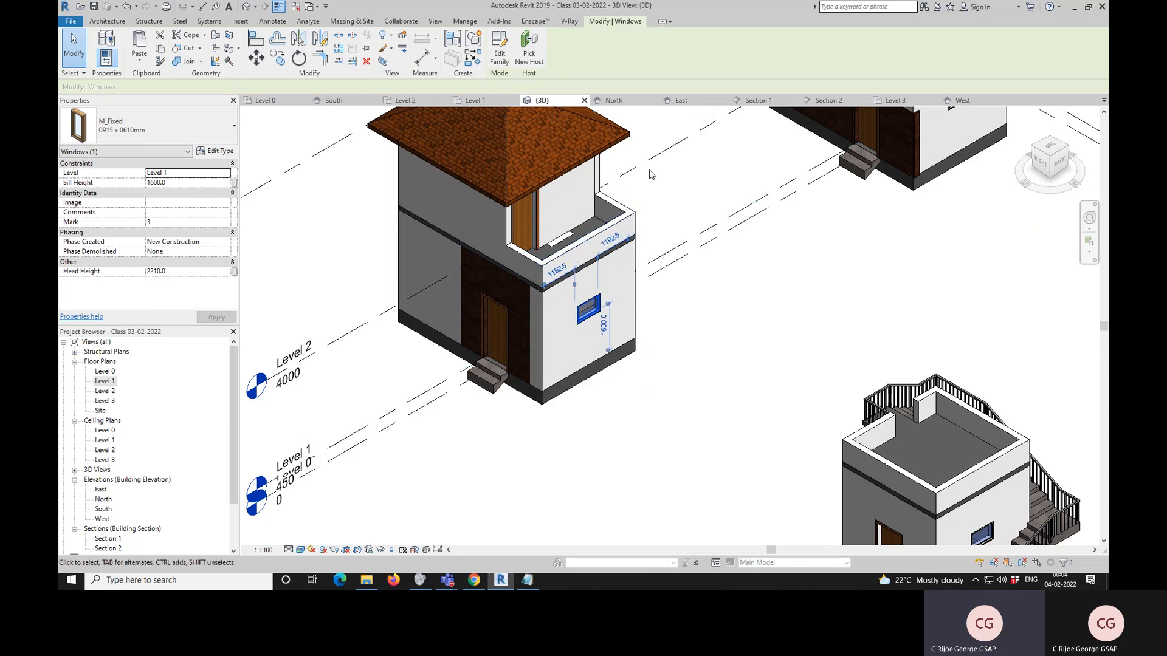
- Review the non-continuous rail structure in the type properties of the neighbouring house's outer staircase railing
scroll(580, 300, "down", 3)
scroll(841, 436, "up", 6)
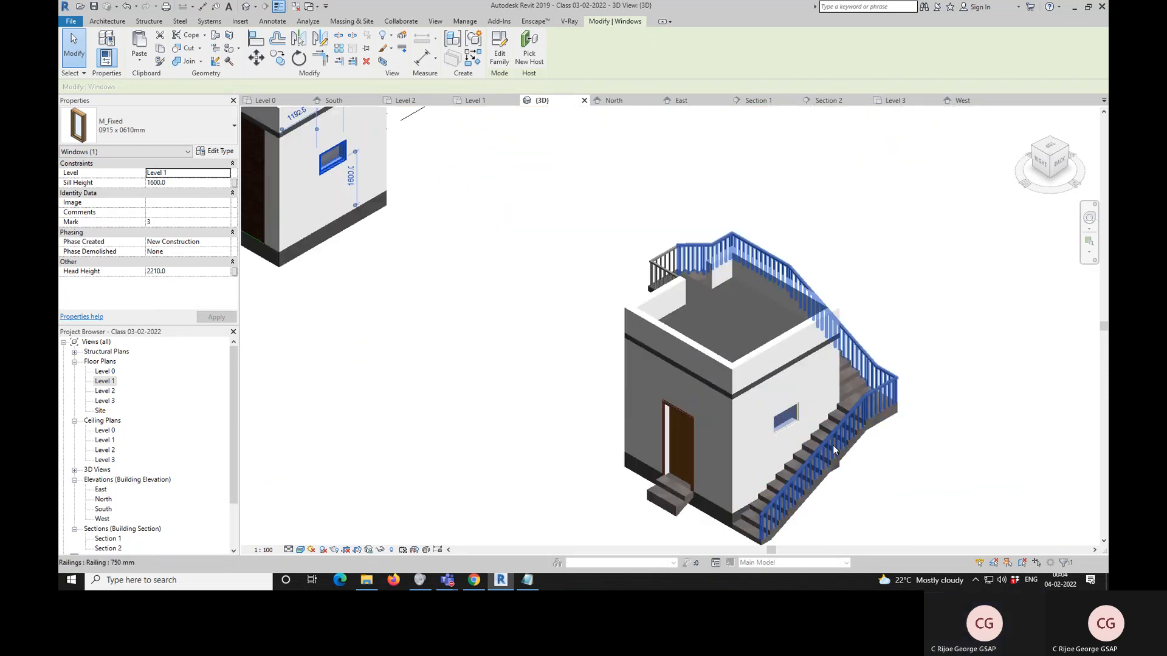
scroll(840, 431, "down", 3)
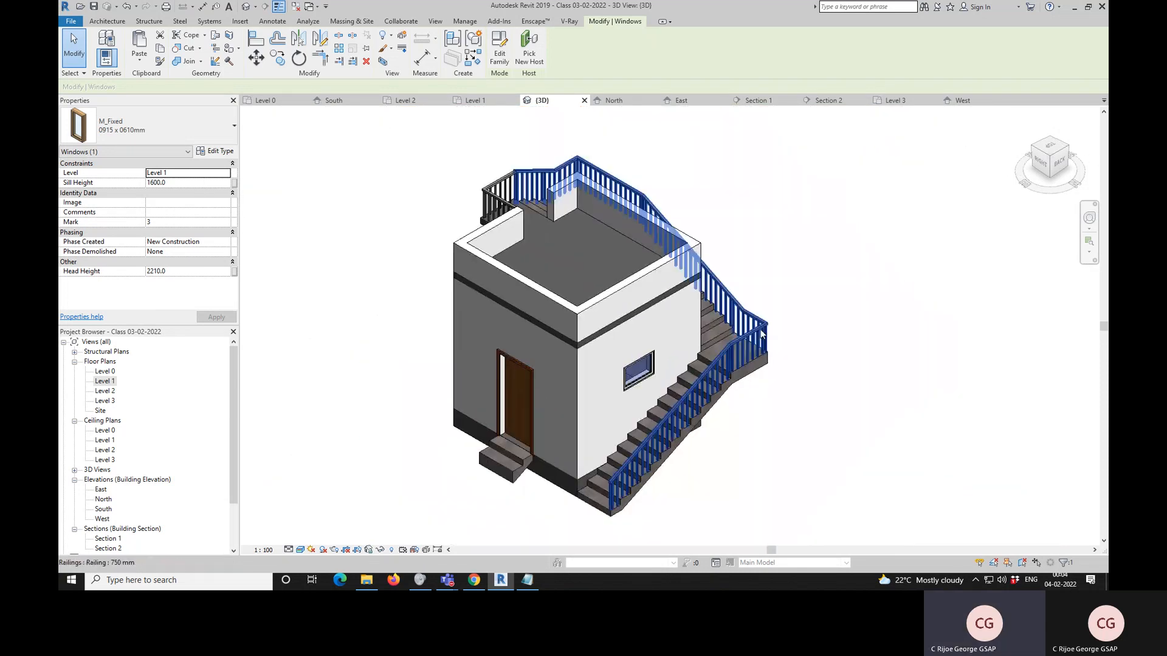
scroll(747, 305, "up", 4)
left_click(746, 305)
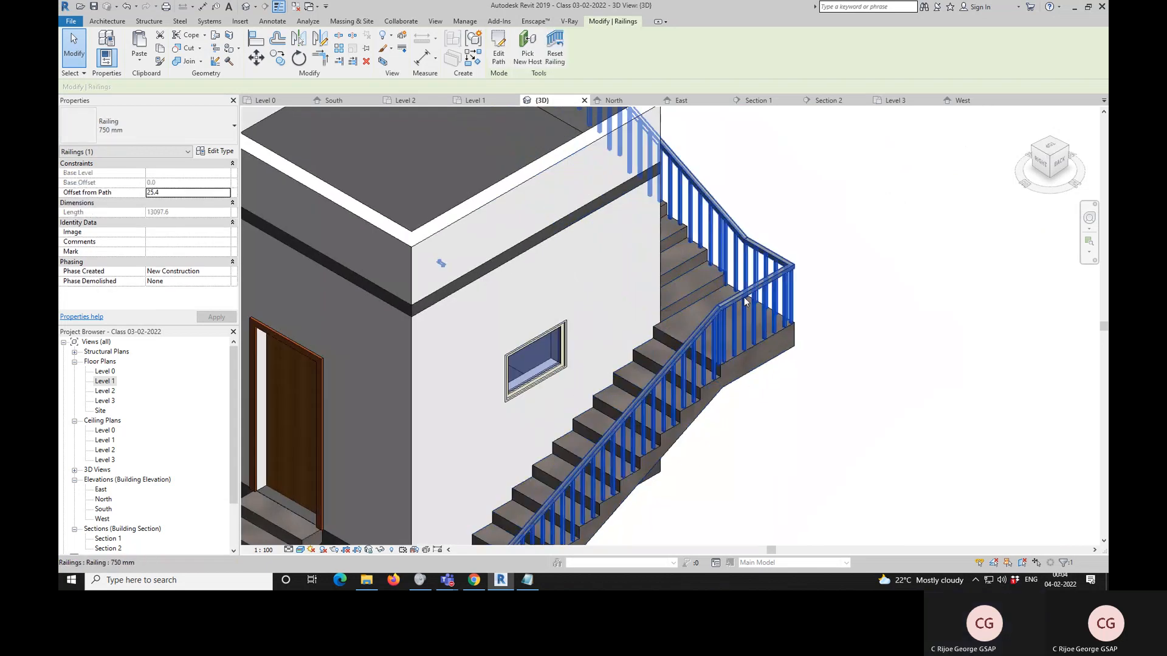
left_click(217, 151)
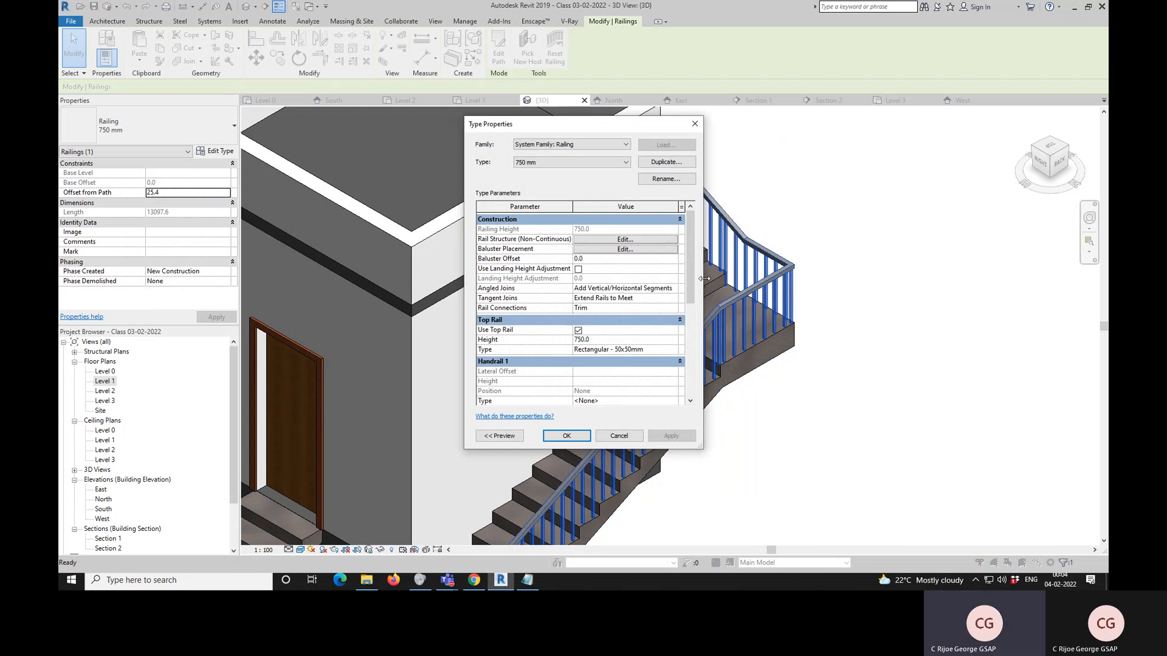
mouse_move(691, 284)
left_mouse_down()
mouse_move(691, 375)
mouse_move(692, 289)
left_mouse_up()
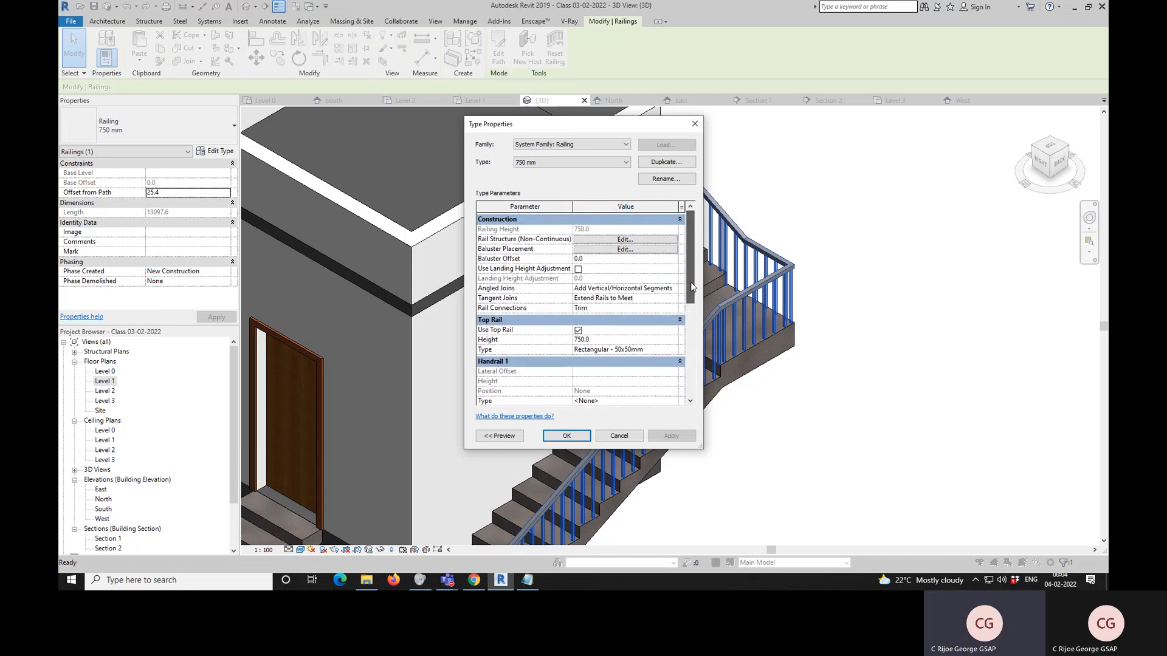
left_click(622, 239)
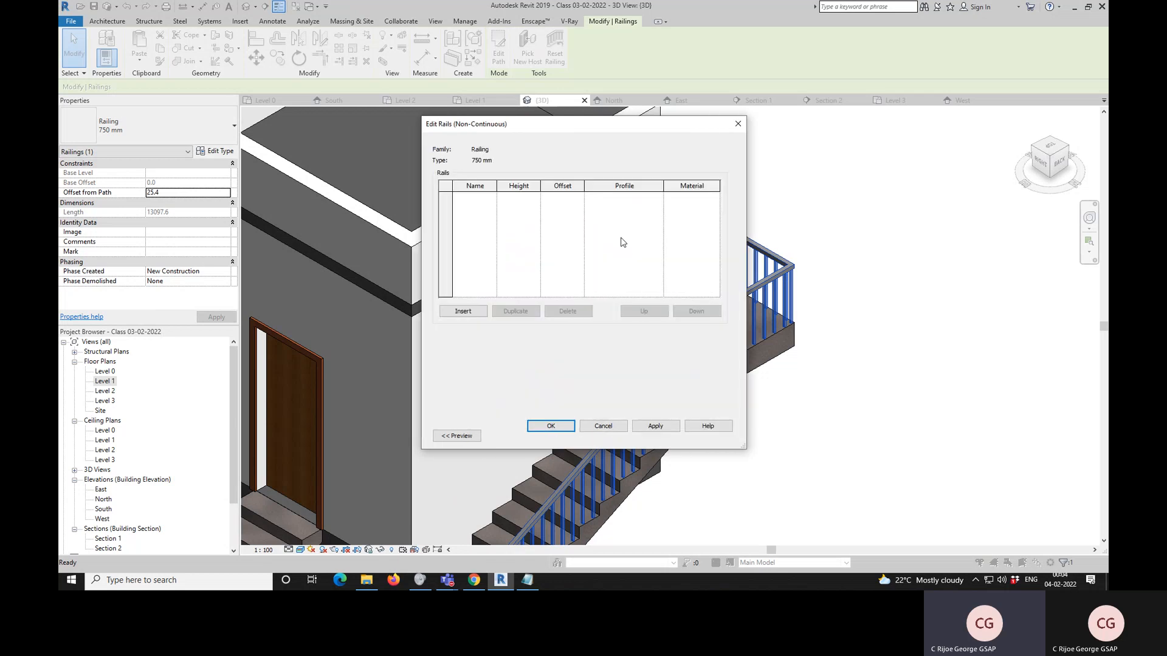
key("Escape")
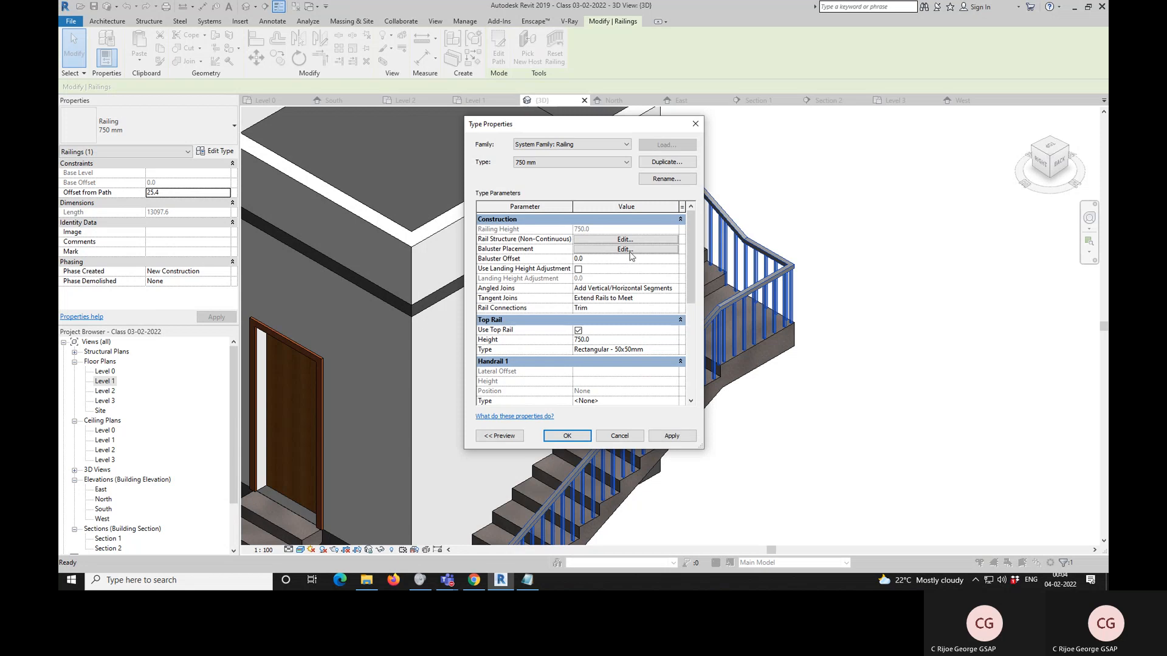
- Review the railing's baluster placement settings, and close its type properties without changes
left_click(630, 254)
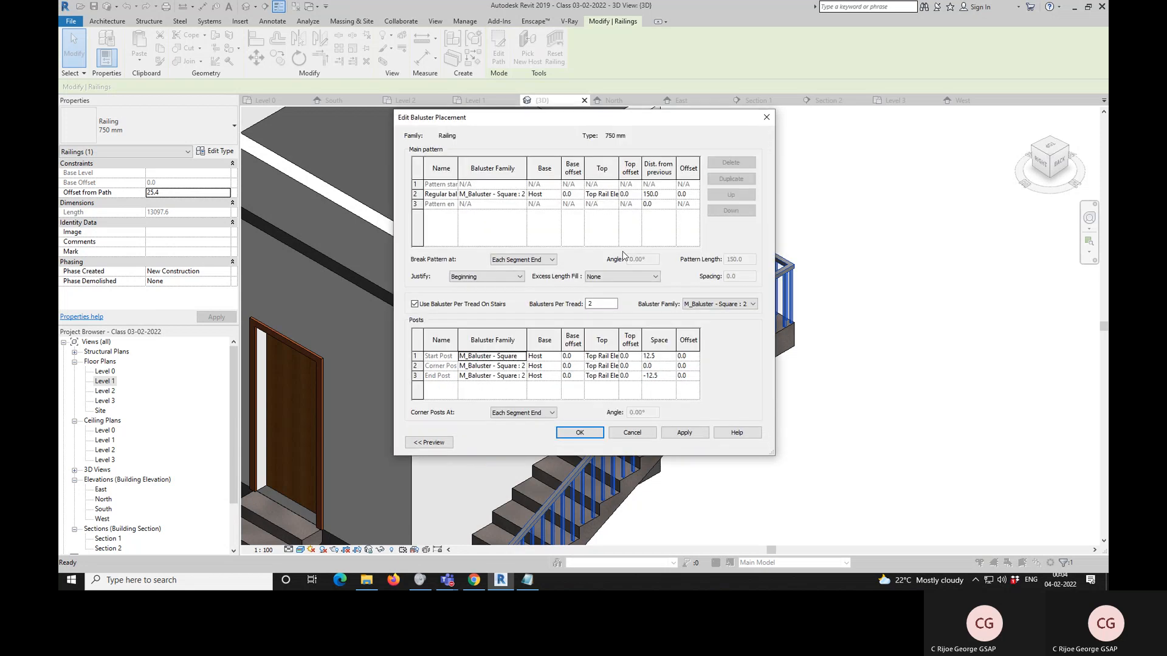
key("Escape")
key("Escape")
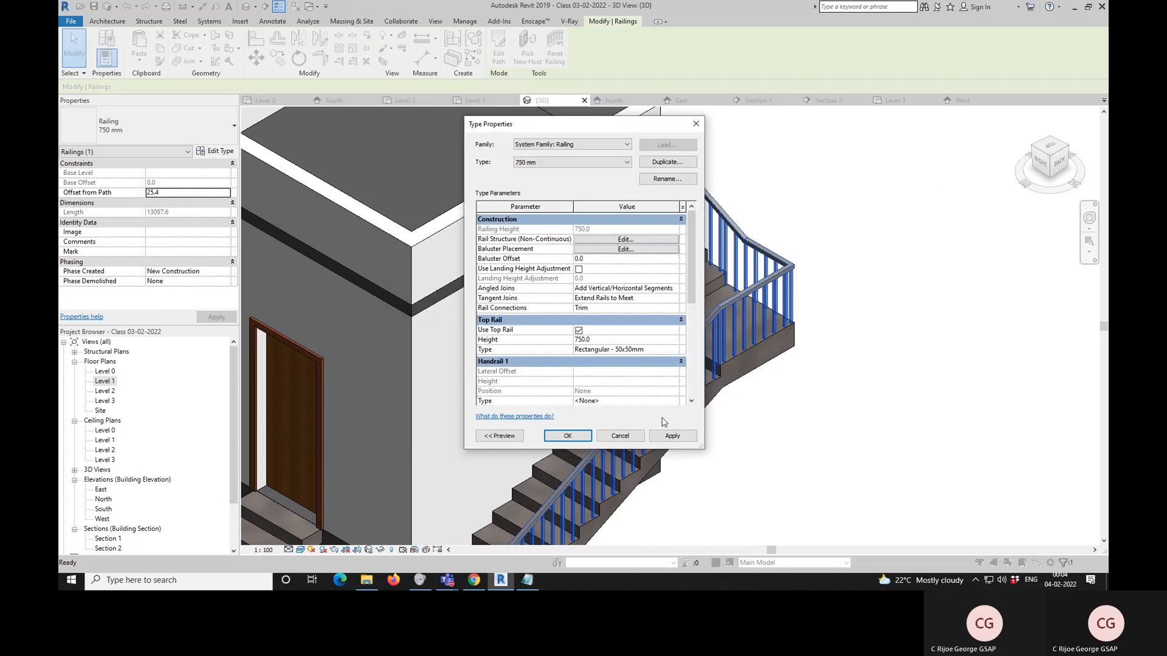
key("Escape")
- Try painting the top face of the staircase railing's sloped top rail with Steel, Chrome Plated
key("p")
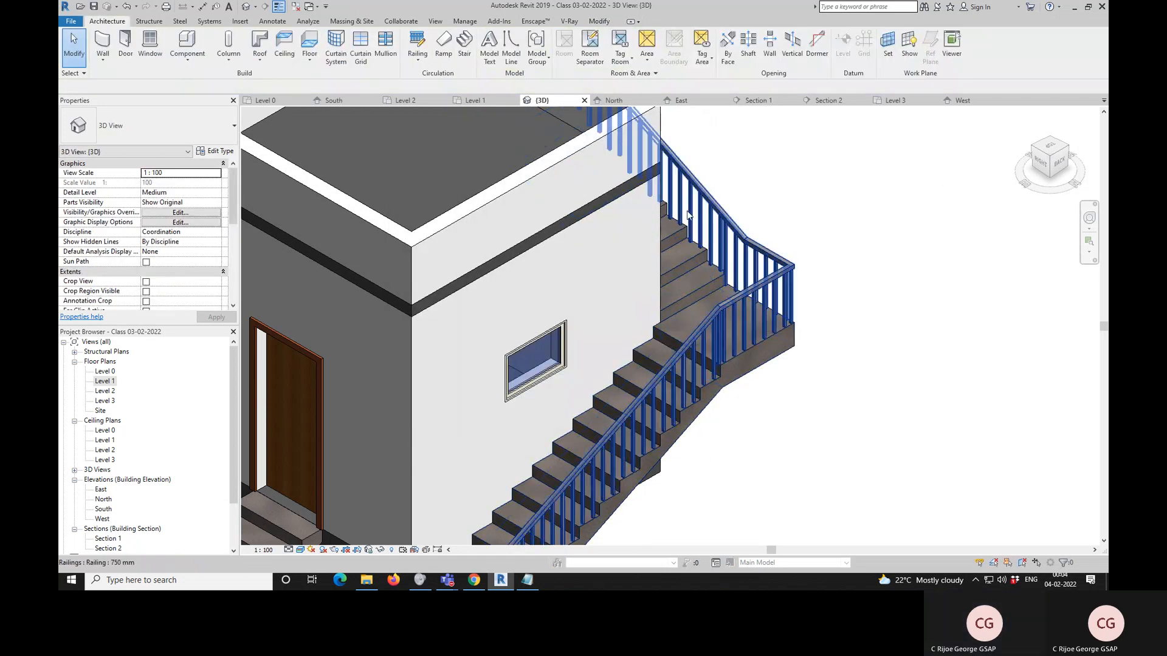
key("t")
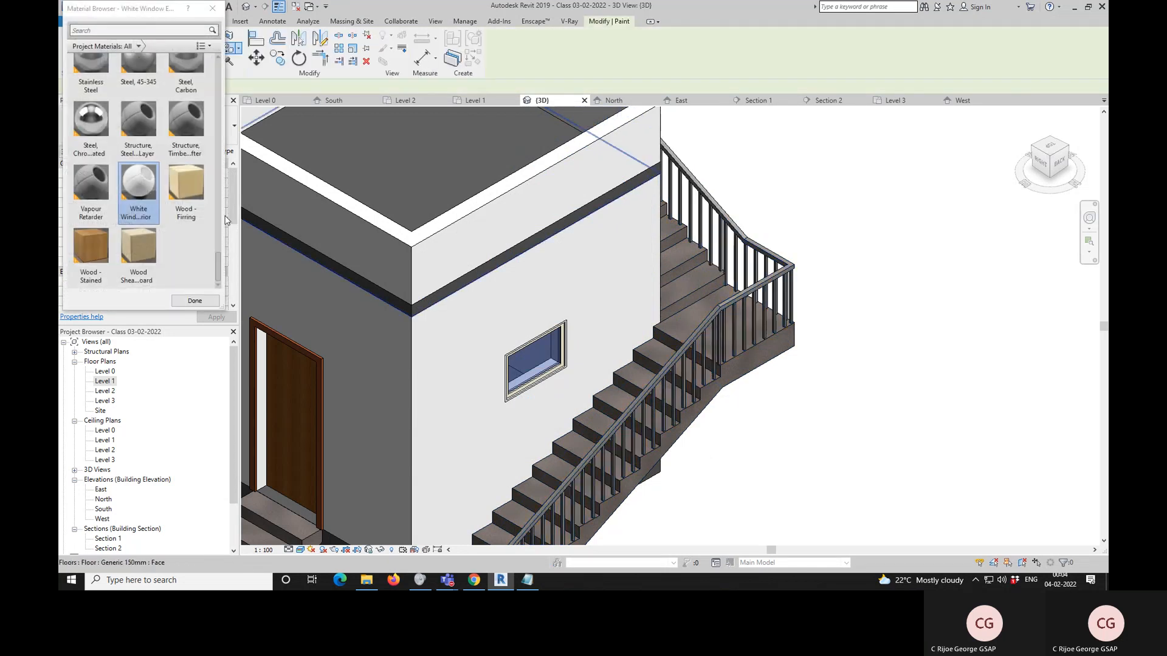
left_click(90, 121)
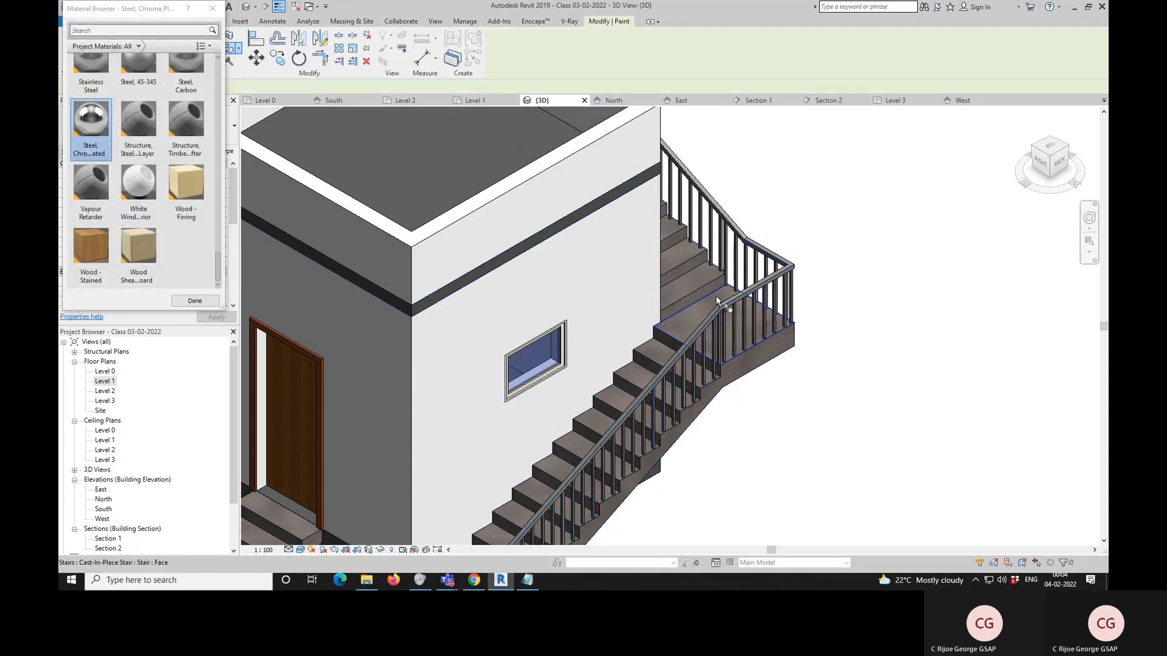
scroll(715, 308, "up", 5)
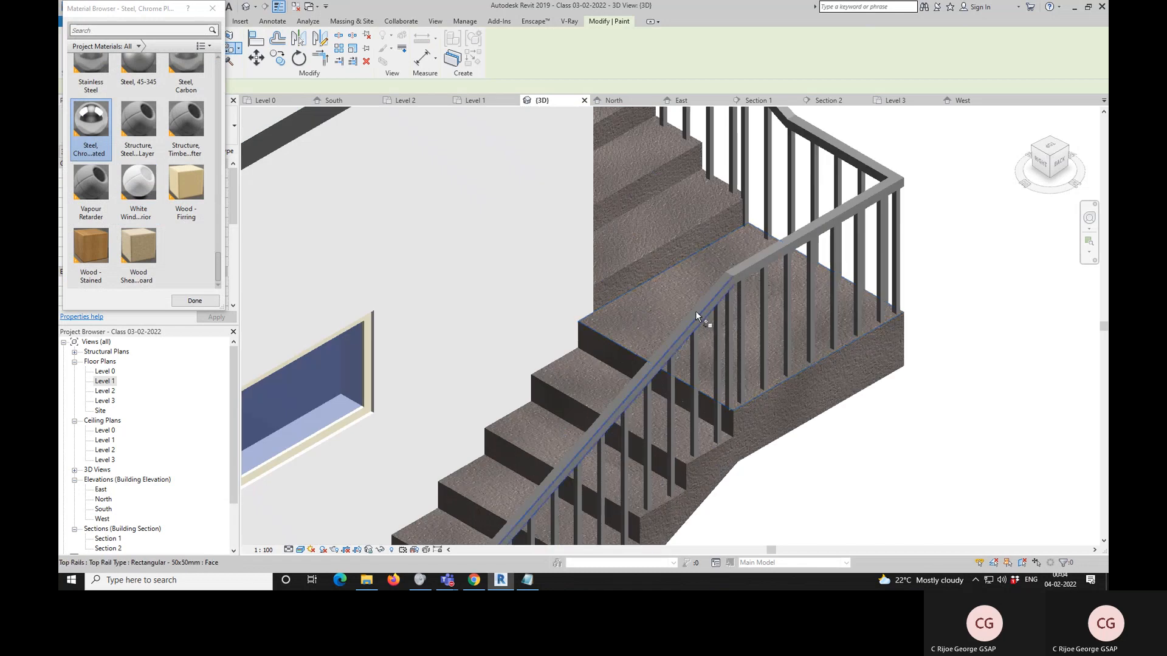
left_click(702, 302)
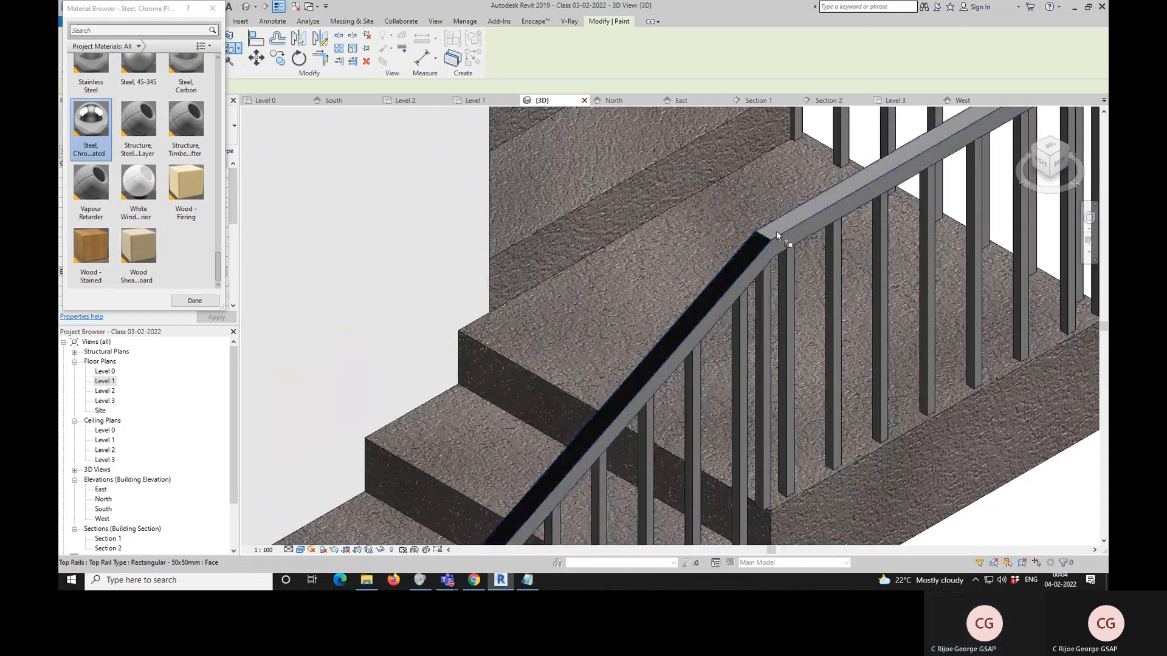
key("Escape")
- Paint the upper faces of the staircase's sloped top rail and the adjoining landing top rail with Wood - Firring
key("p")
key("t")
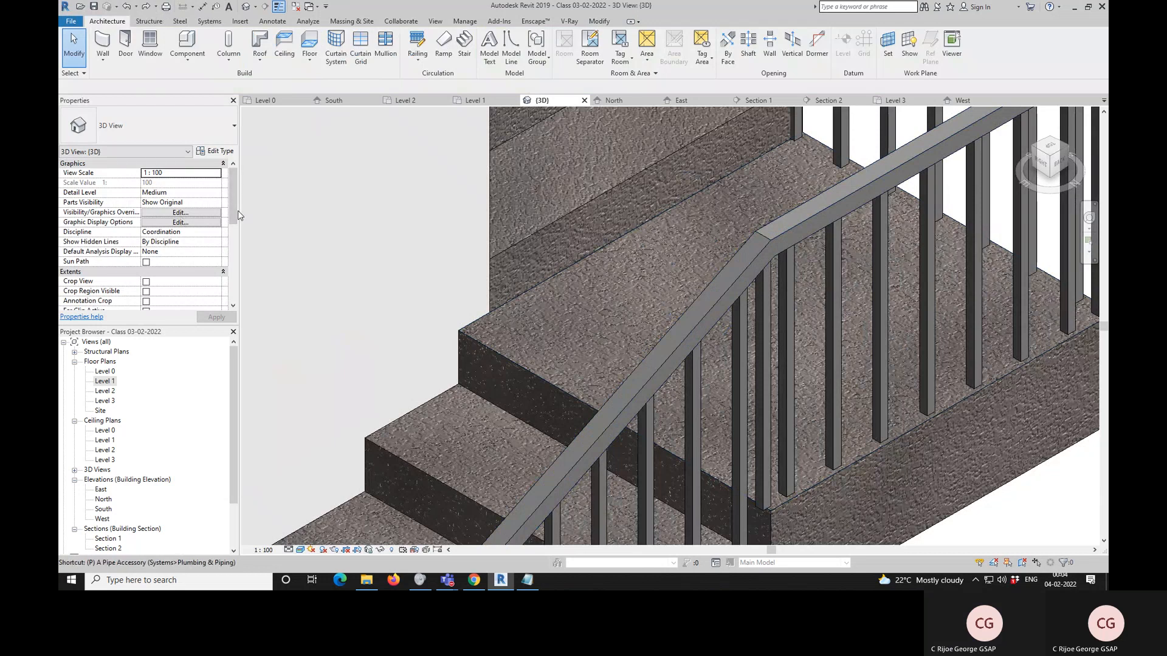
left_click(191, 192)
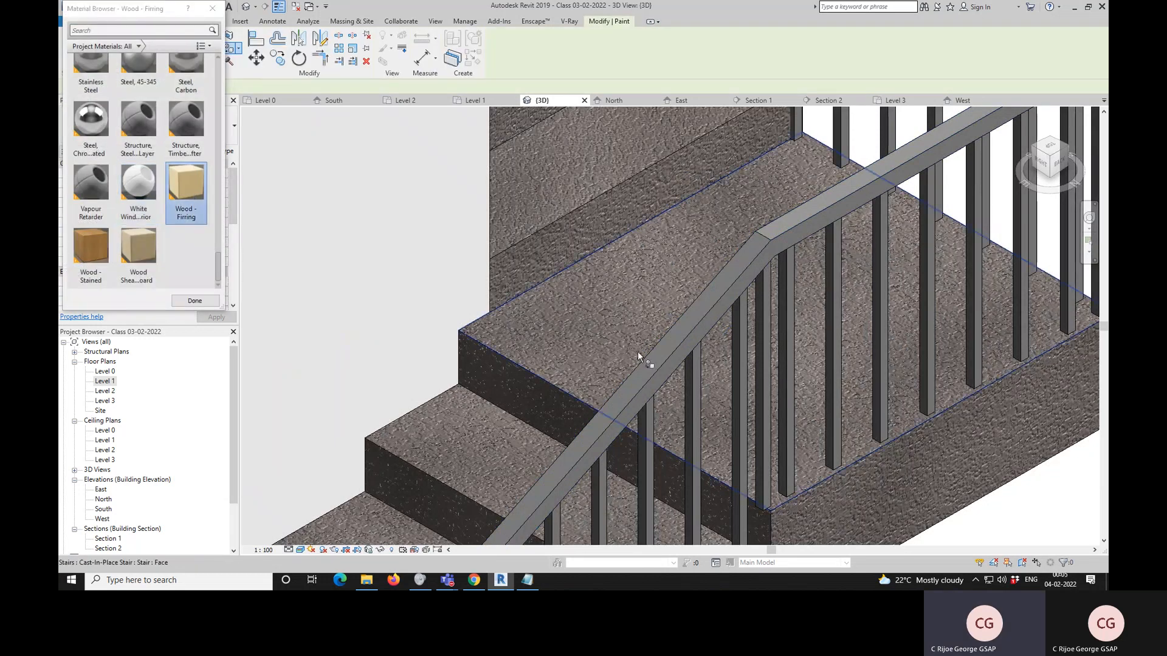
left_click(651, 367)
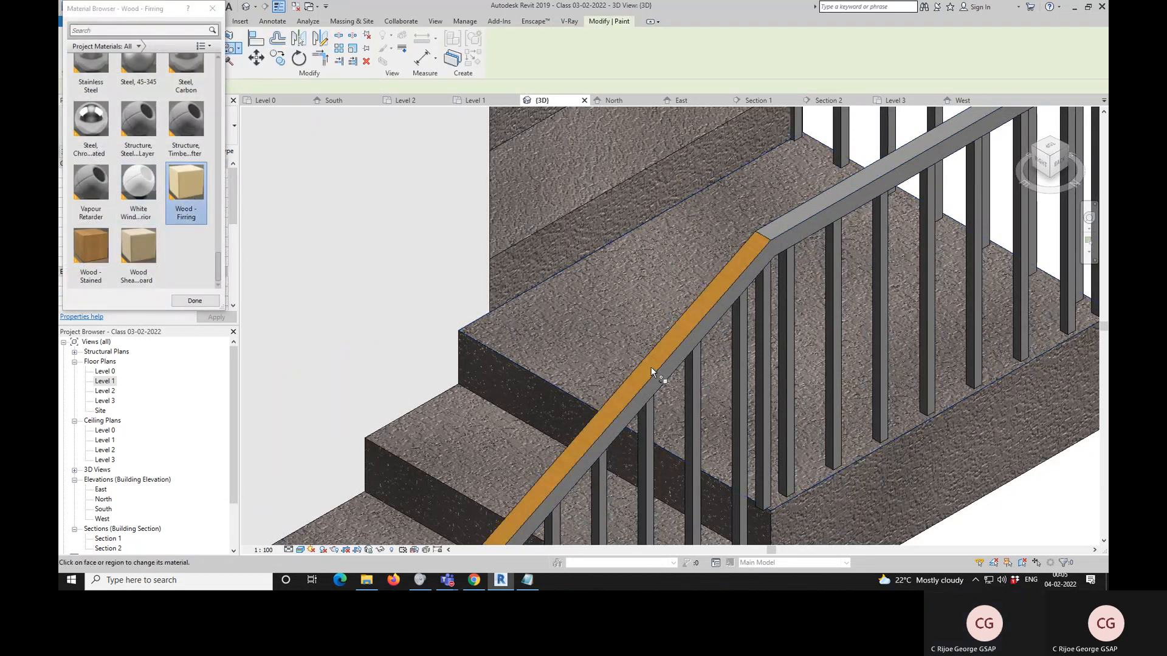
left_click(775, 238)
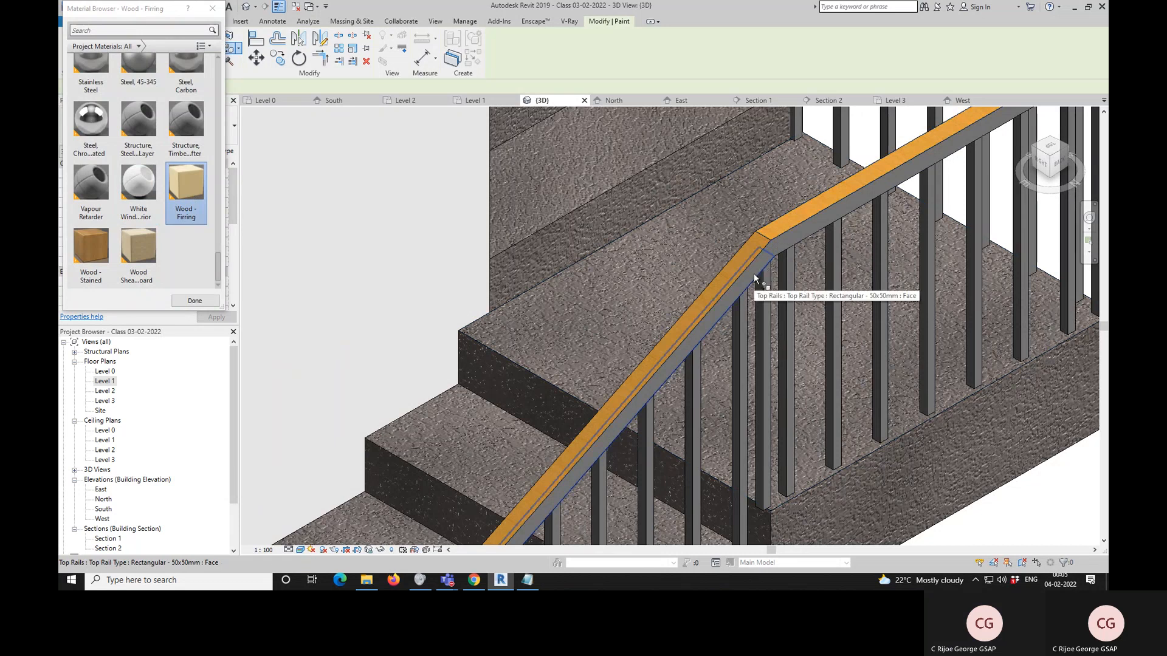
- Paint the outer side faces of the staircase's sloped and landing top rail with Wood - Firring, and finish painting
left_click(753, 273)
left_click(765, 257)
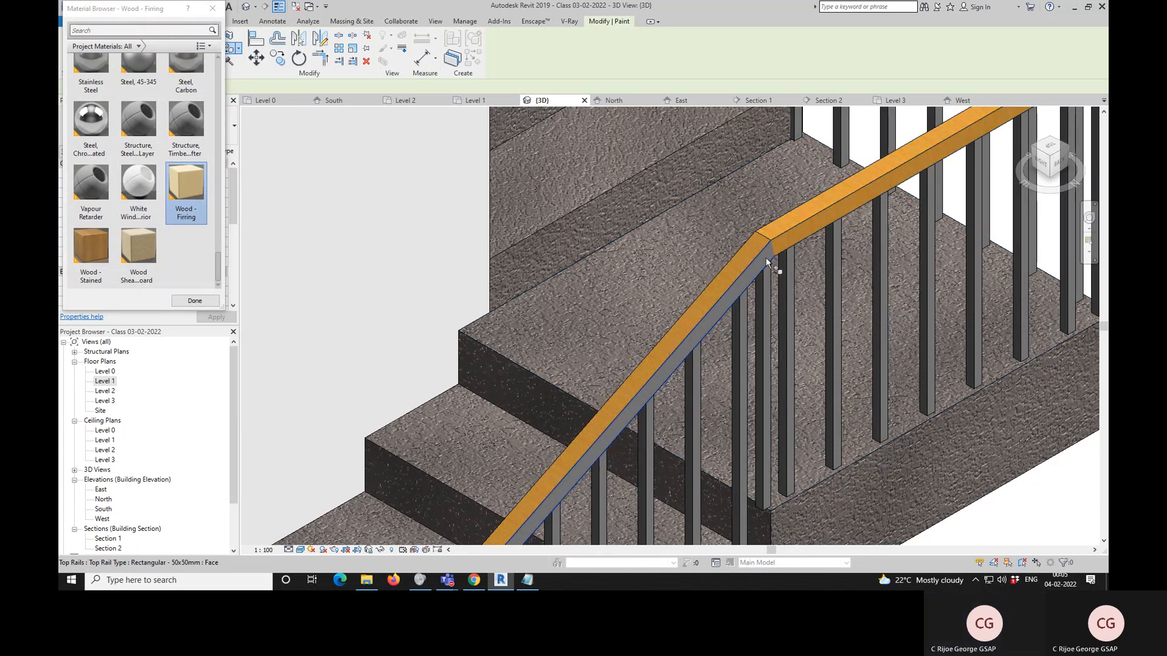
scroll(698, 263, "down", 5)
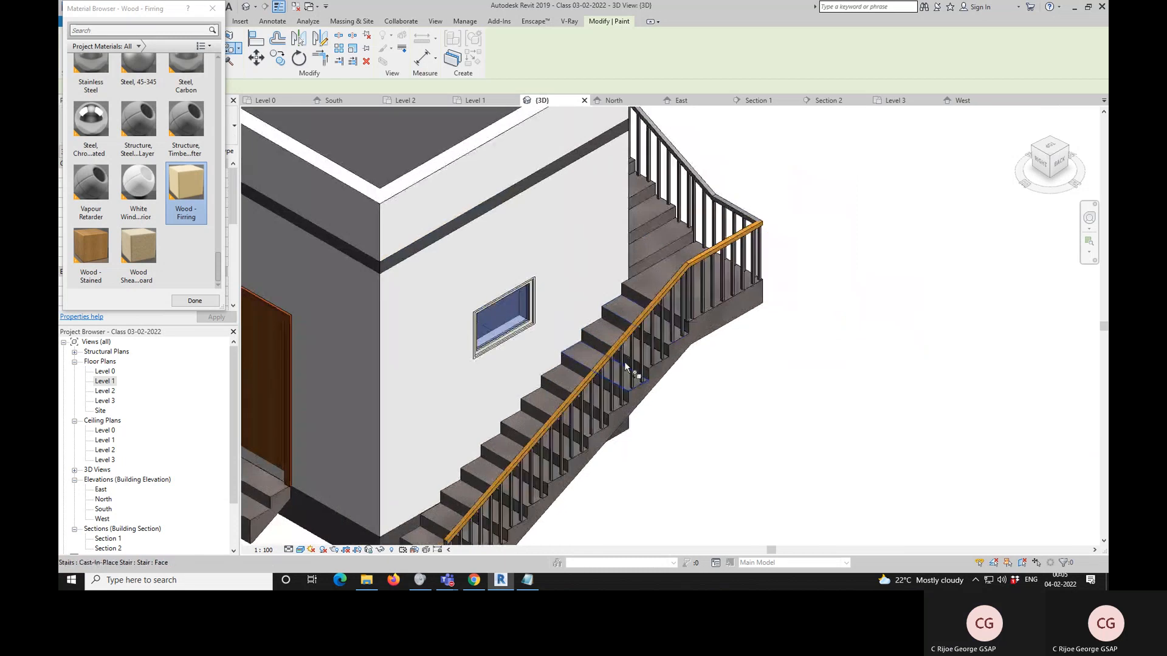
scroll(736, 198, "up", 4)
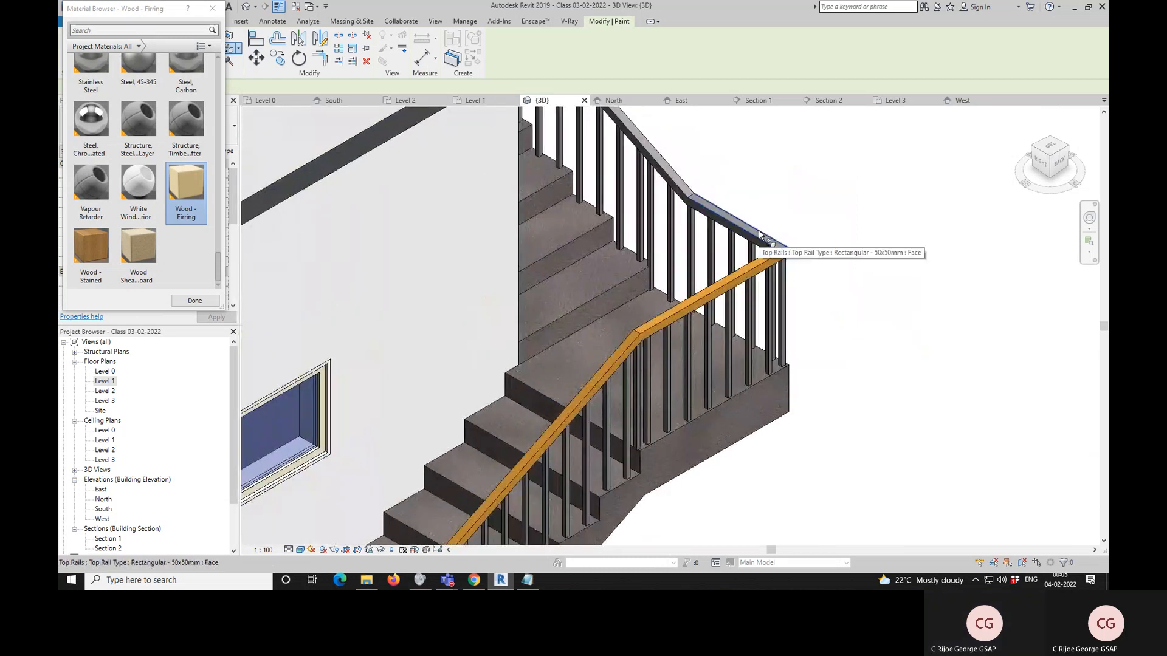
key("Escape")
- Insert a new rail in the non-continuous rail structure of the staircase railing's type
scroll(720, 249, "down", 3)
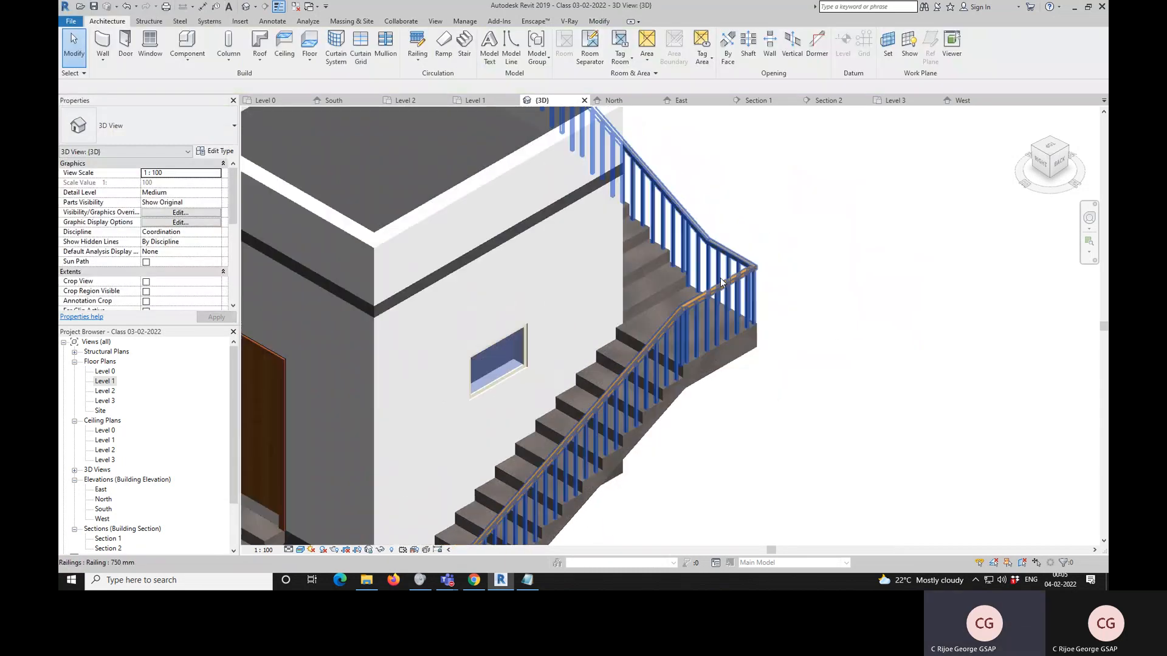
left_click(720, 250)
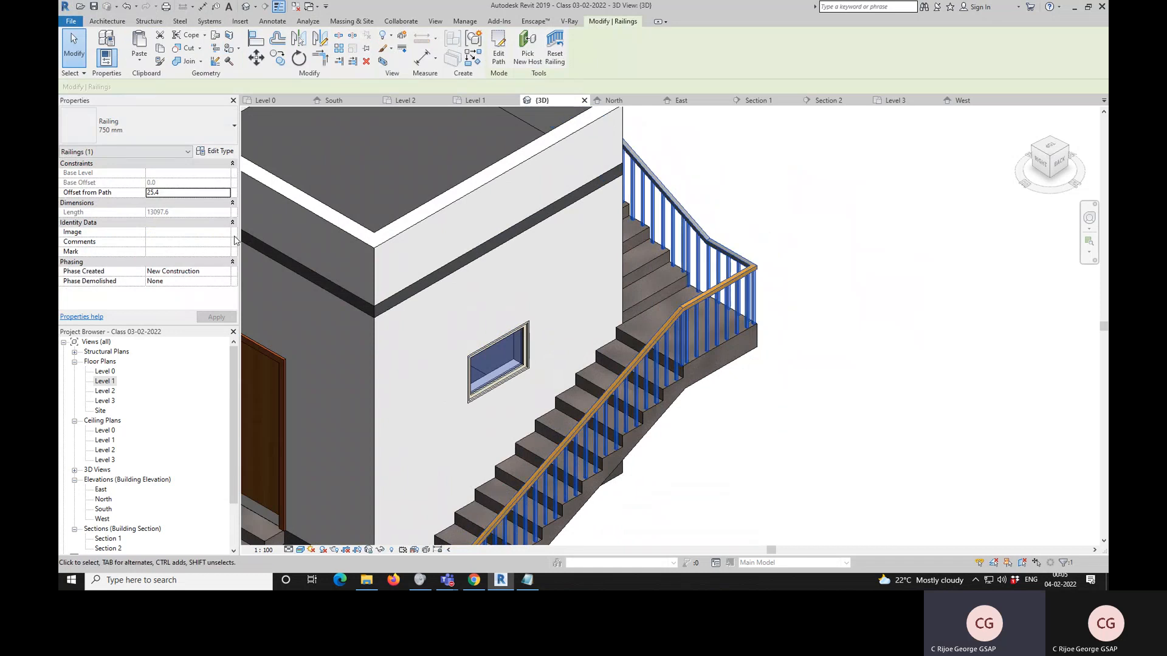
left_click(229, 155)
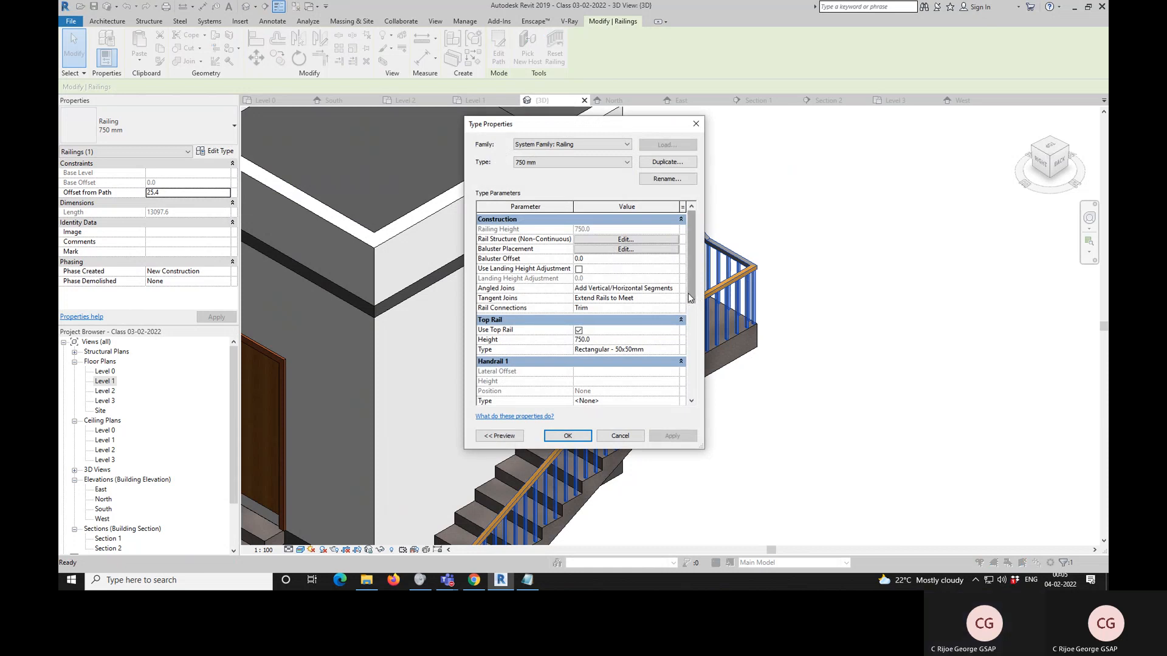
left_click_drag(692, 280, 692, 300)
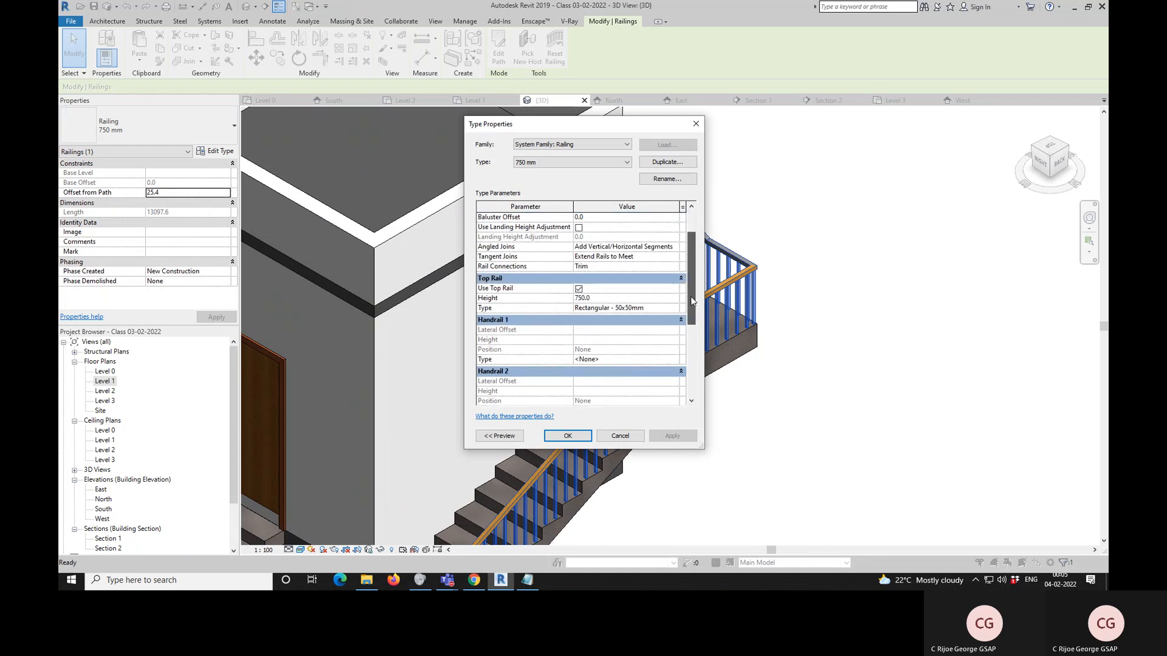
left_click_drag(691, 301, 689, 242)
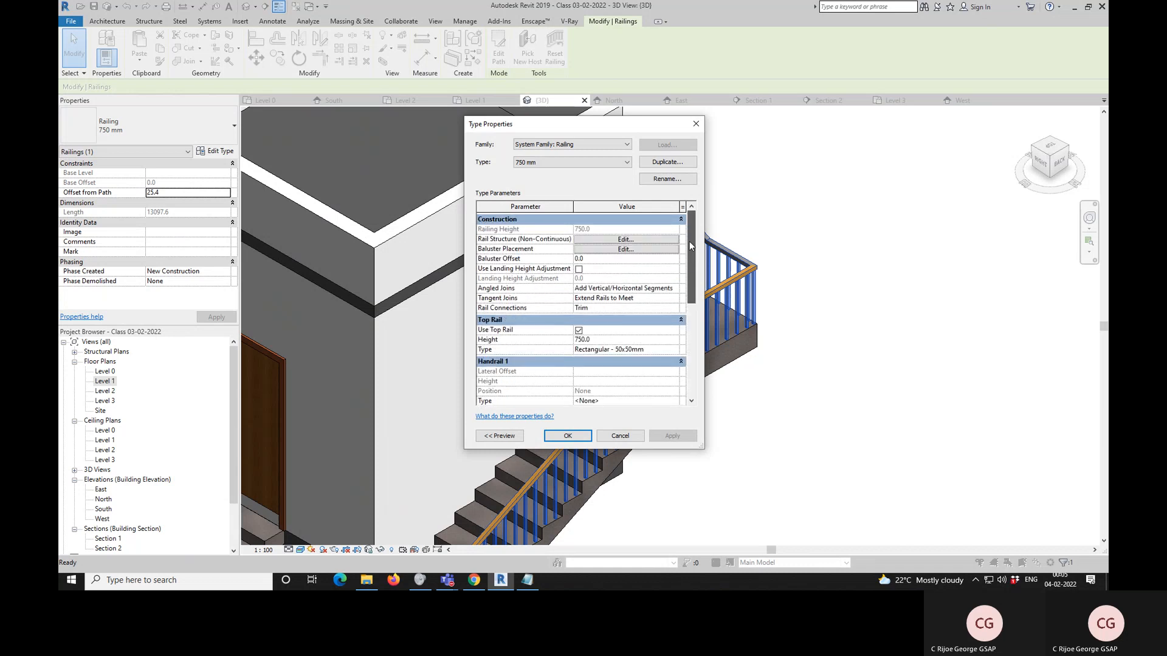
left_click(620, 242)
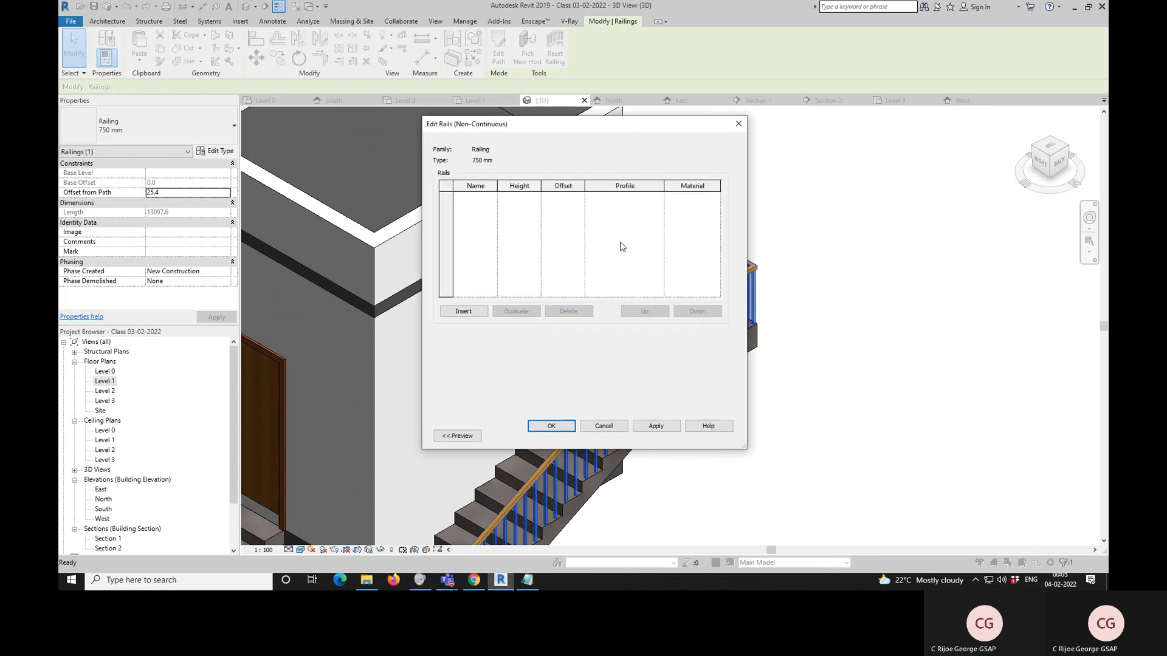
left_click(464, 311)
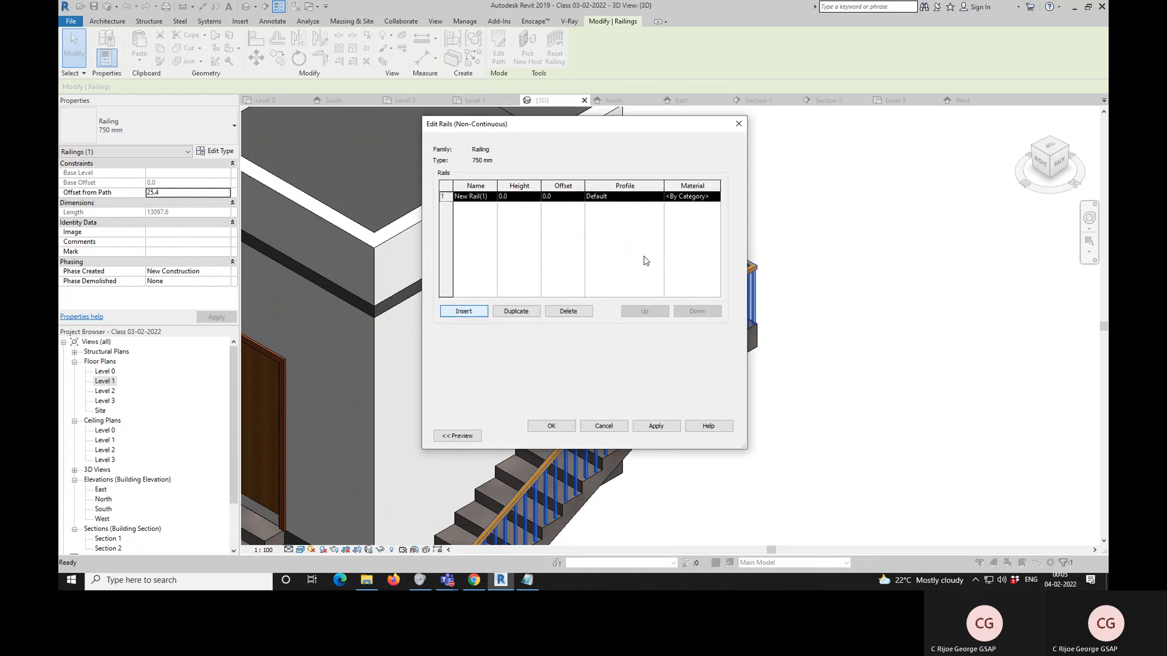
- Set the new rail's material to Sash and apply the rail structure to the staircase railing
left_click(699, 196)
left_click(718, 197)
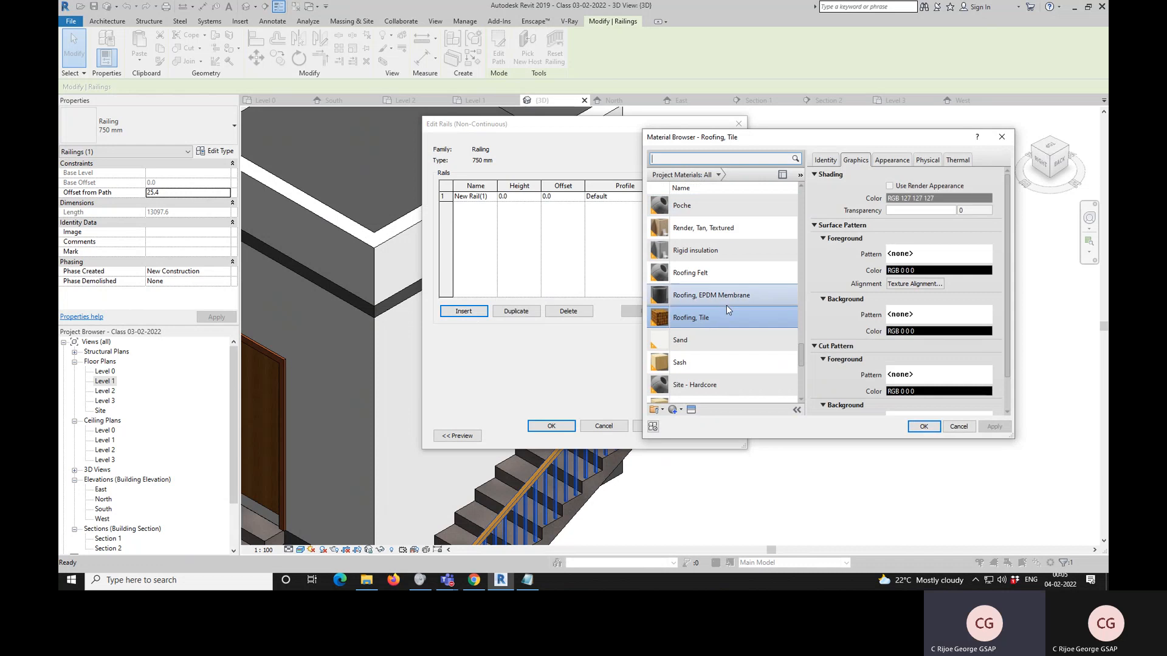
left_click(707, 363)
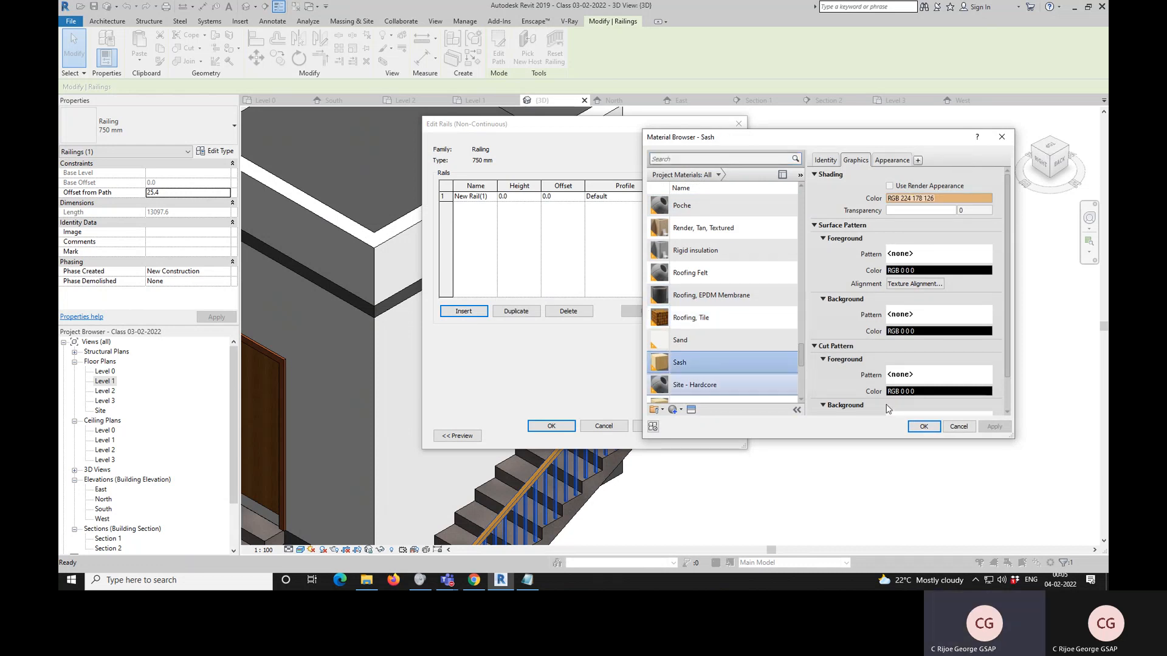
left_click(923, 427)
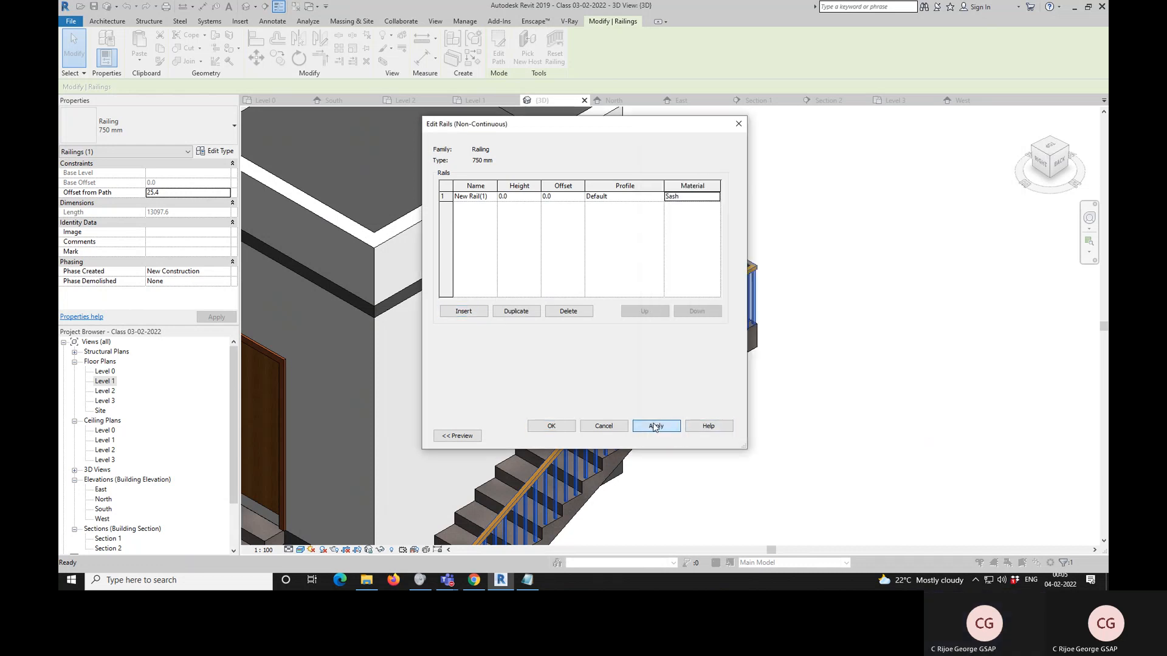
left_click(555, 426)
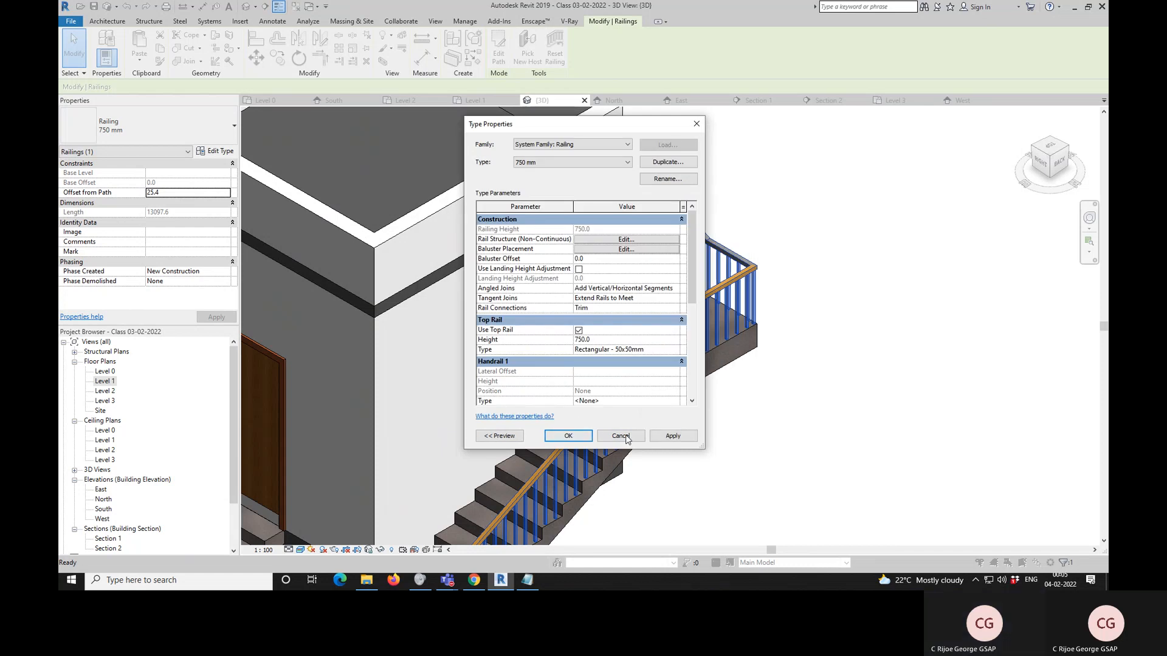
left_click(568, 435)
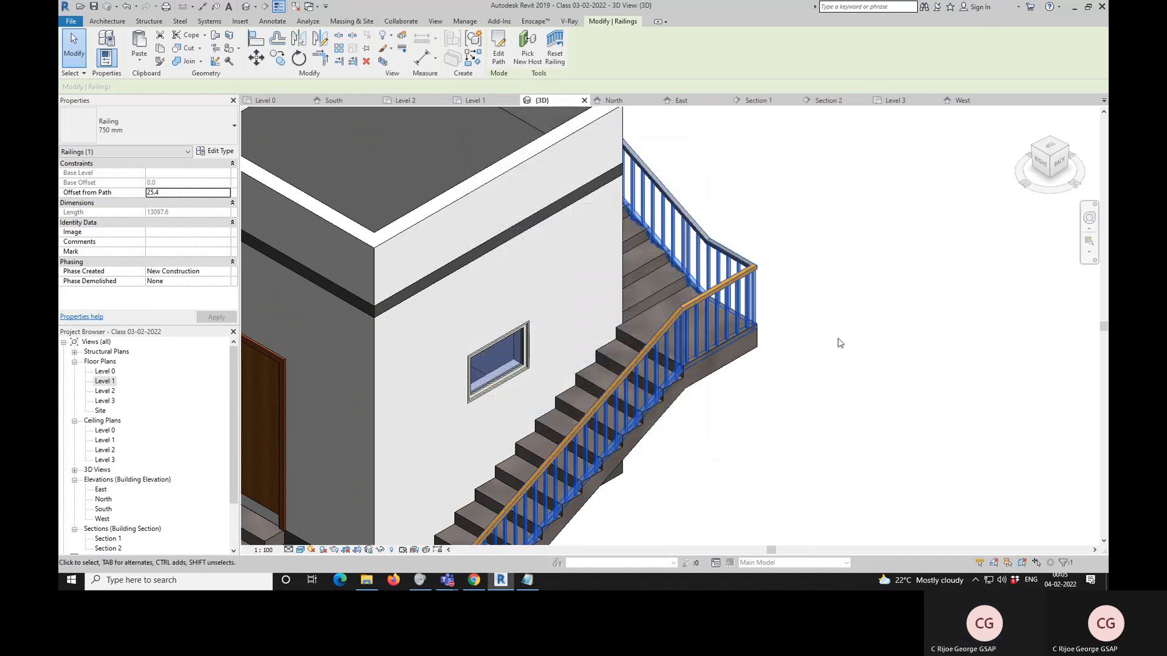
left_click(787, 271)
scroll(771, 249, "up", 2)
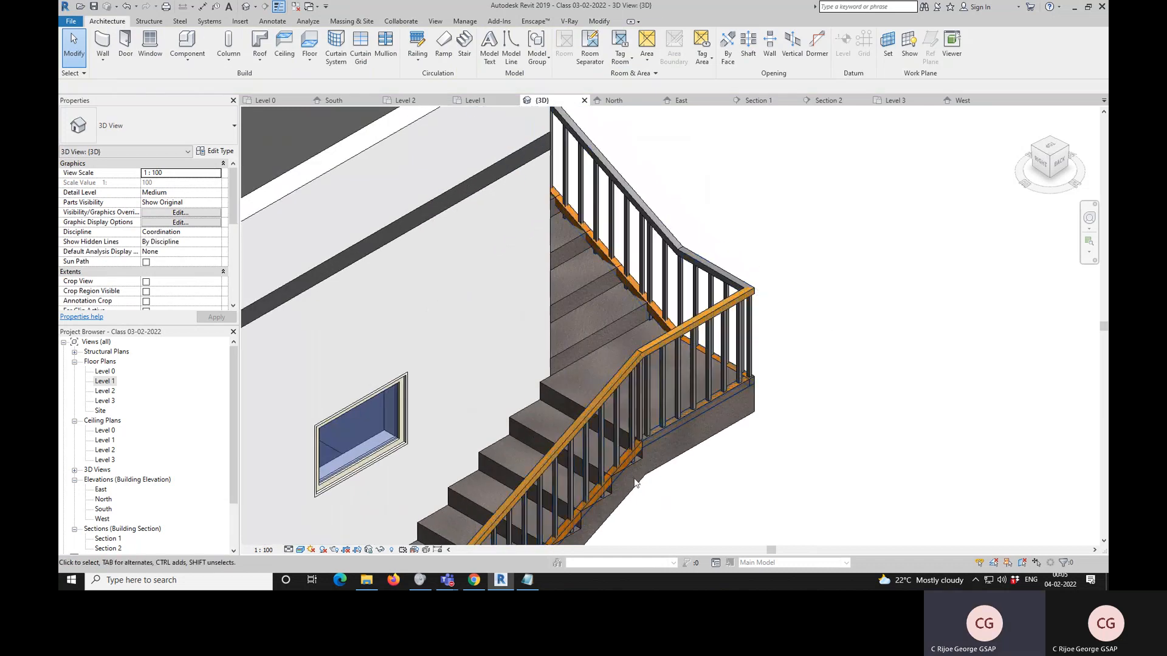
- Change the added rail's profile to M_Square Handrail : 20mm in the railing's rail structure and apply it
left_click(703, 328)
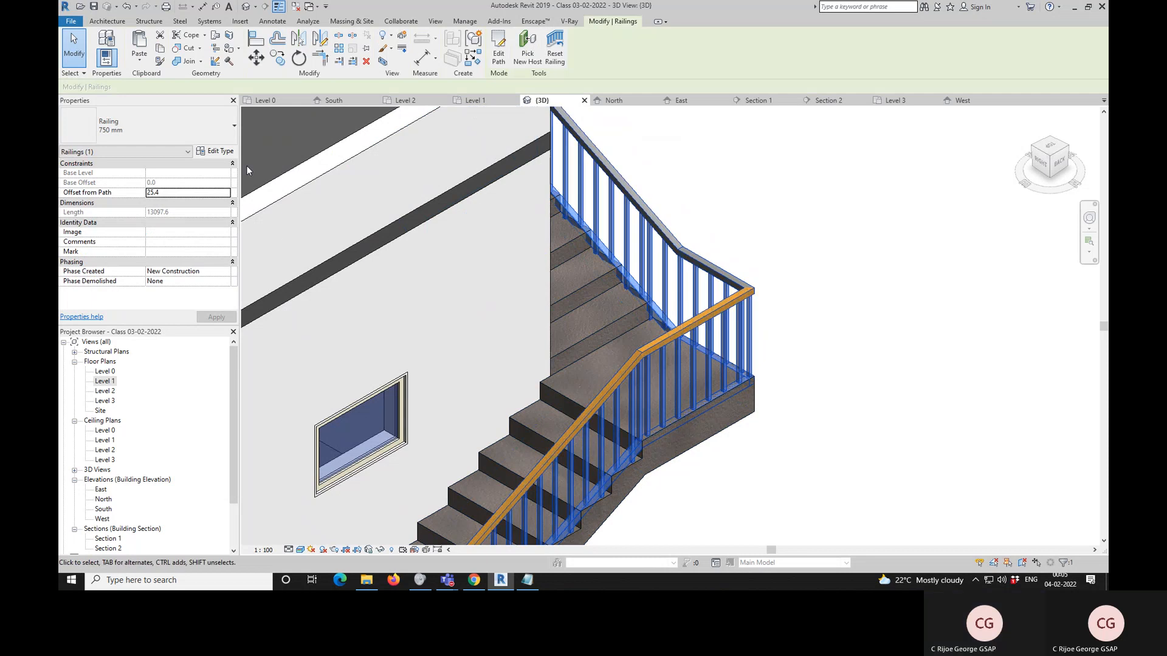
left_click(223, 153)
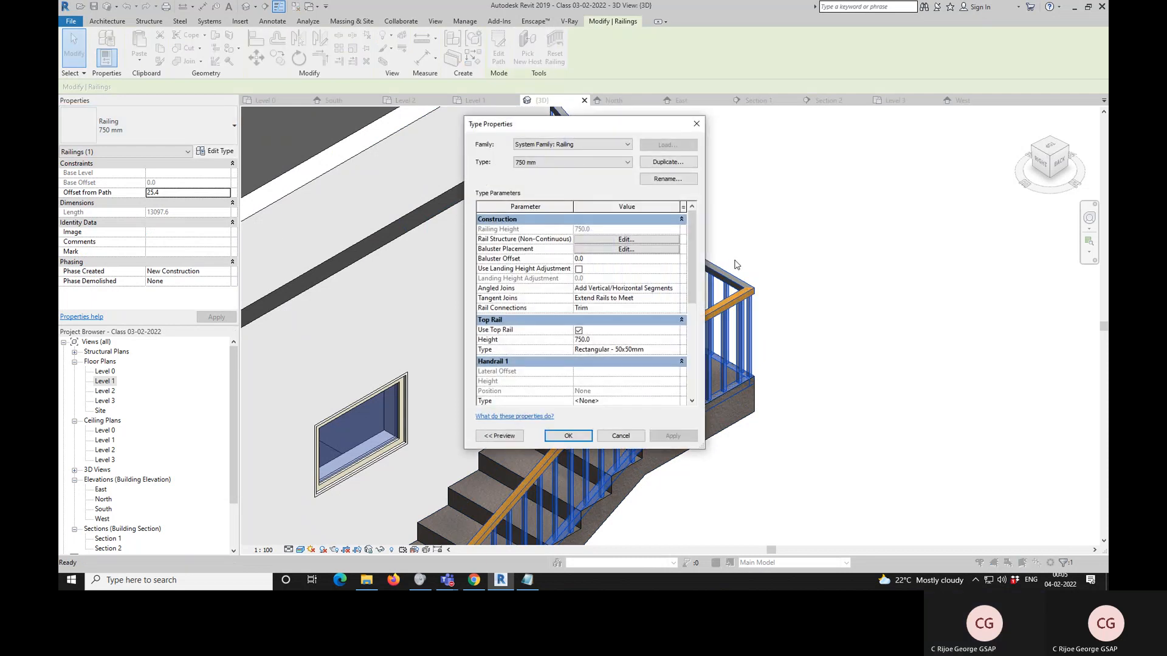
left_click(655, 238)
left_click(473, 195)
left_click(628, 198)
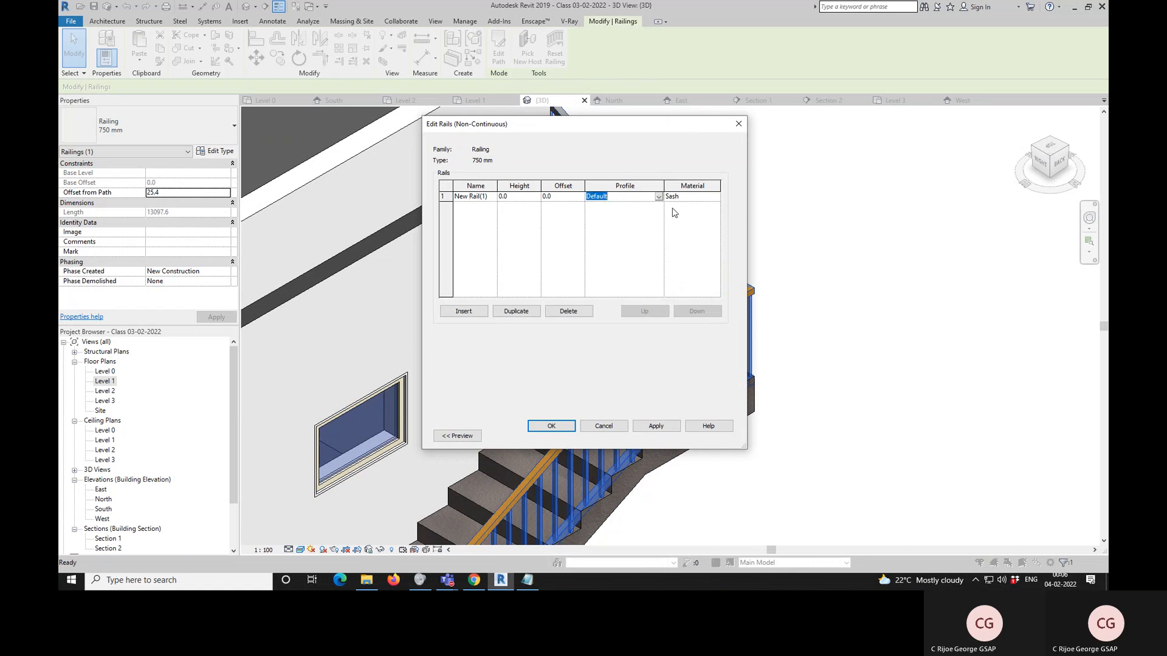
left_click(658, 198)
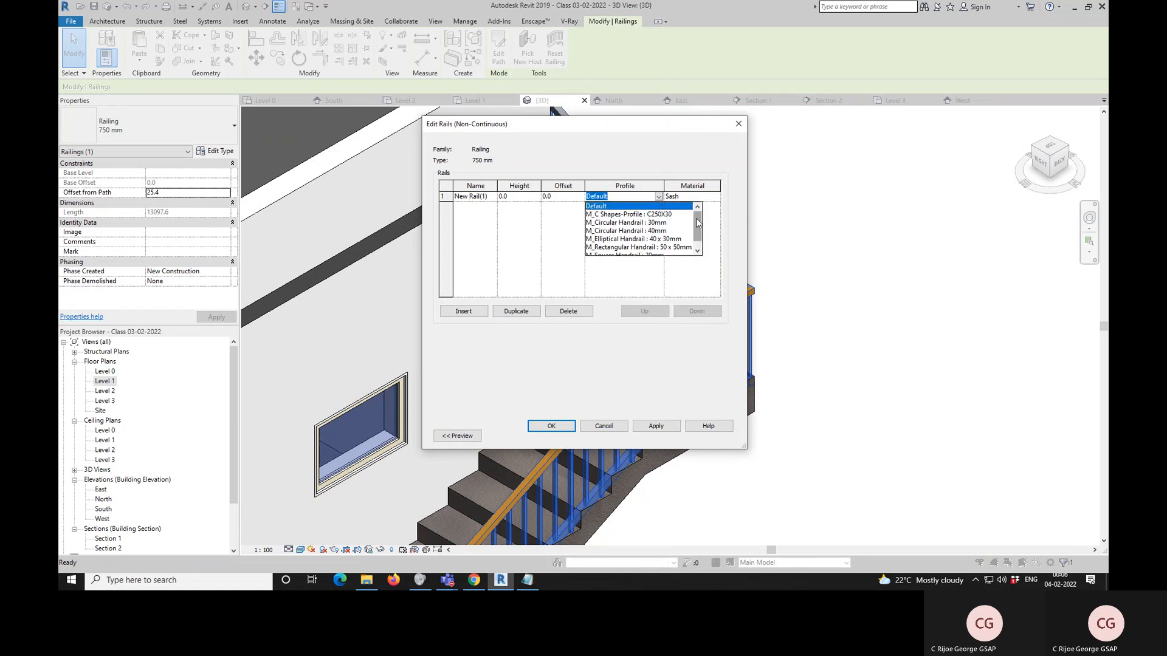
left_click_drag(697, 224, 701, 243)
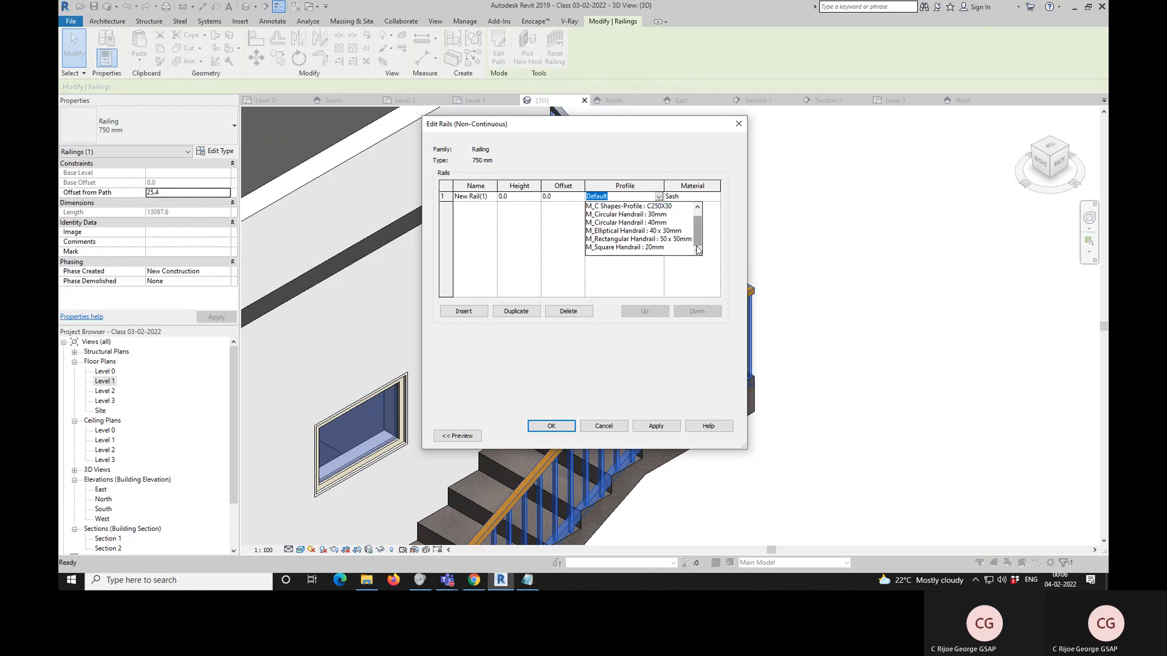
left_click(650, 248)
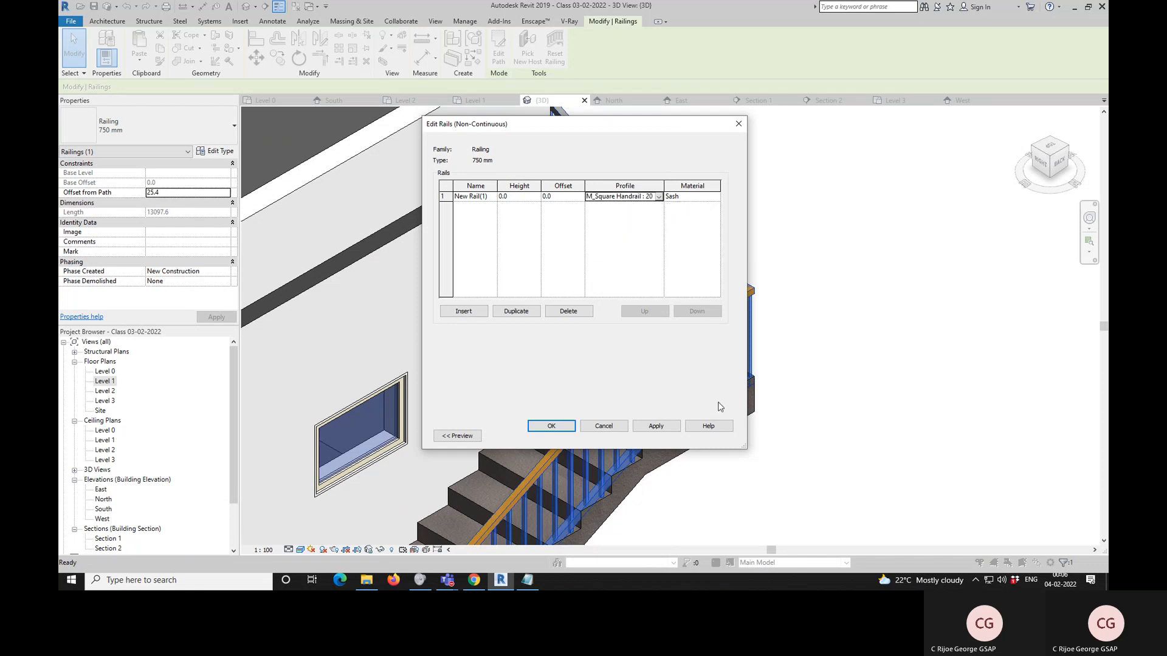
left_click(550, 426)
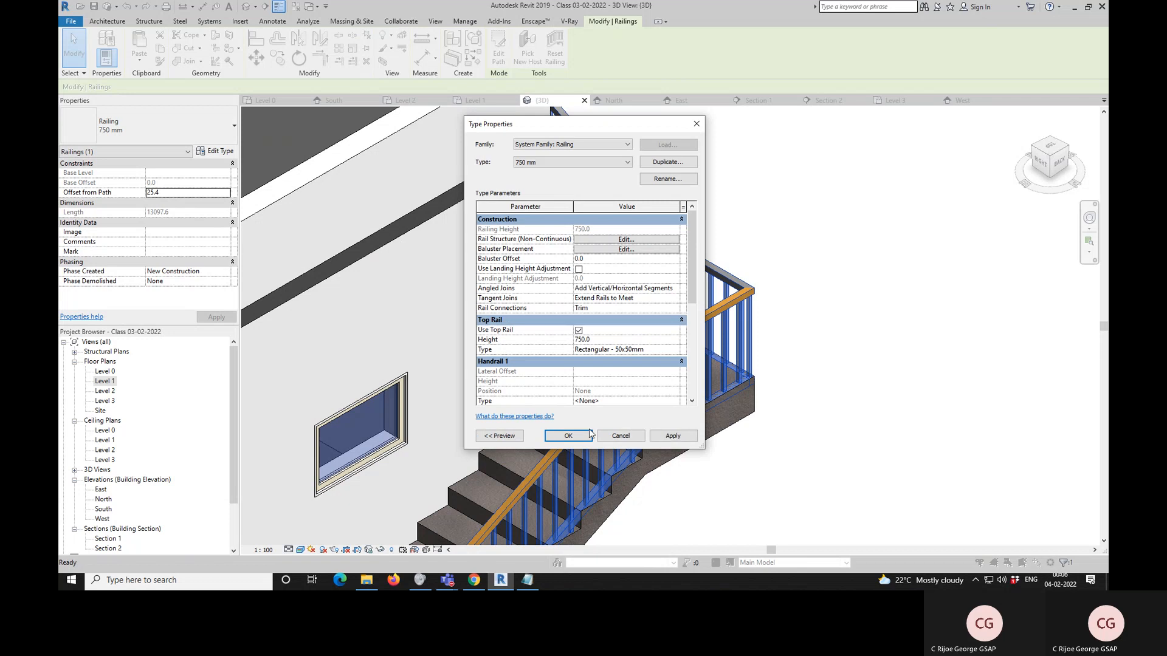
left_click(661, 436)
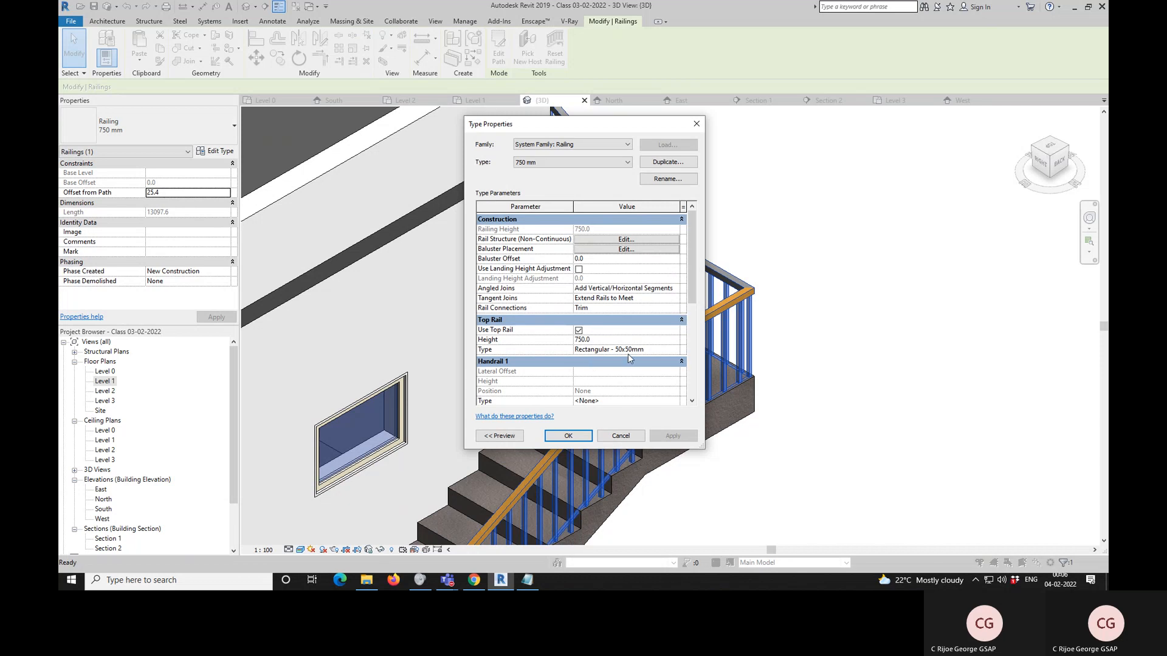
- Review the type properties of the railing's rectangular top rail, and close them without changes
left_click_drag(693, 301, 702, 319)
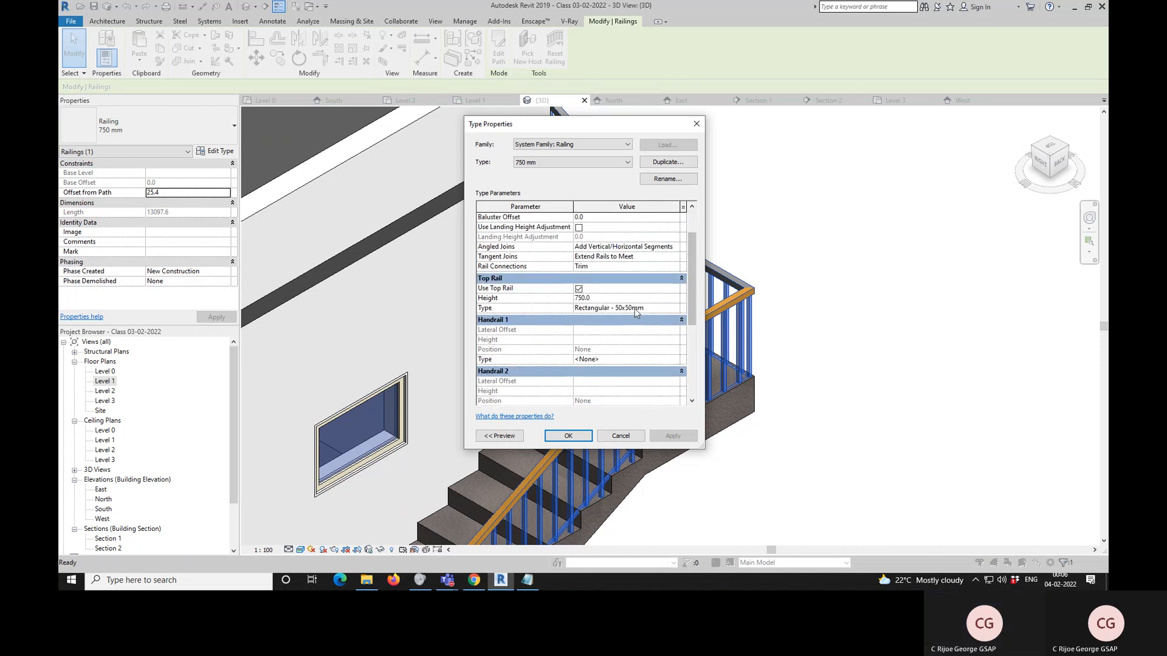
left_click(677, 310)
left_click(675, 308)
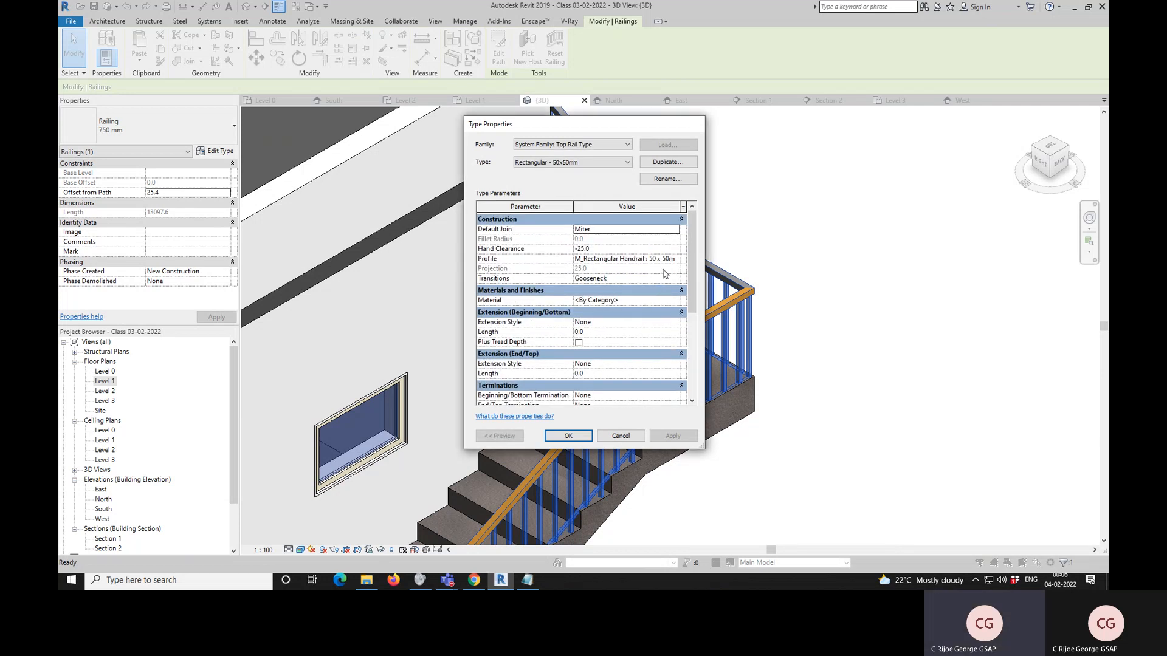
key("Escape")
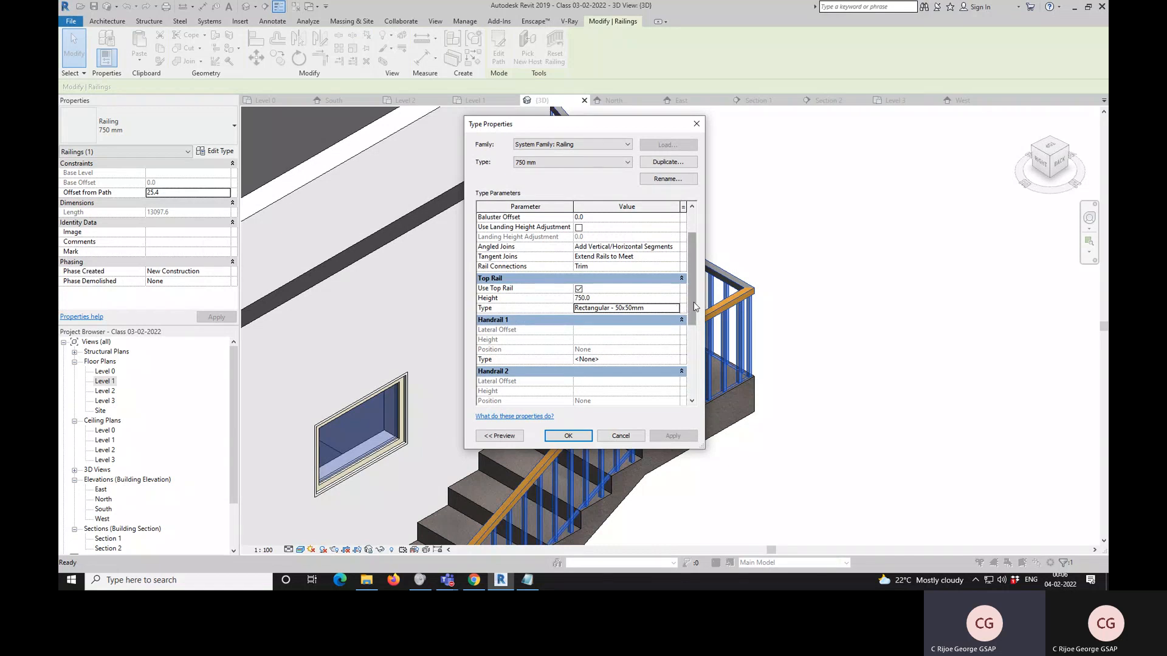
- Delete the added rail from the railing's non-continuous rail structure
left_click_drag(685, 307, 690, 223)
left_click(669, 238)
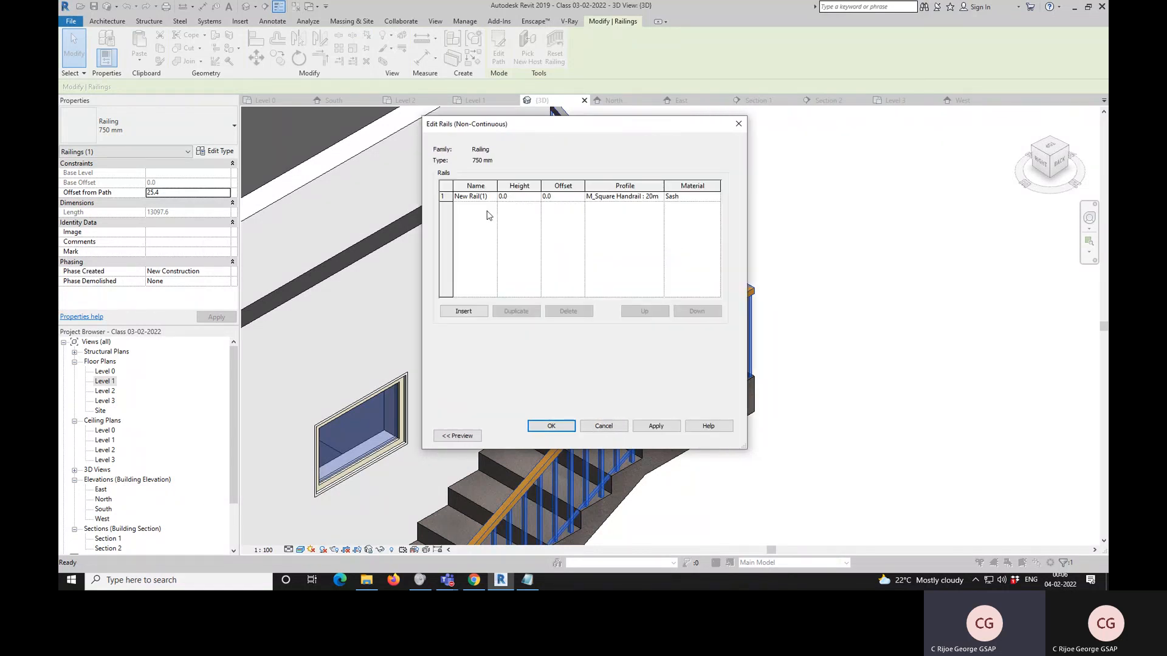
left_click(449, 196)
left_click(568, 311)
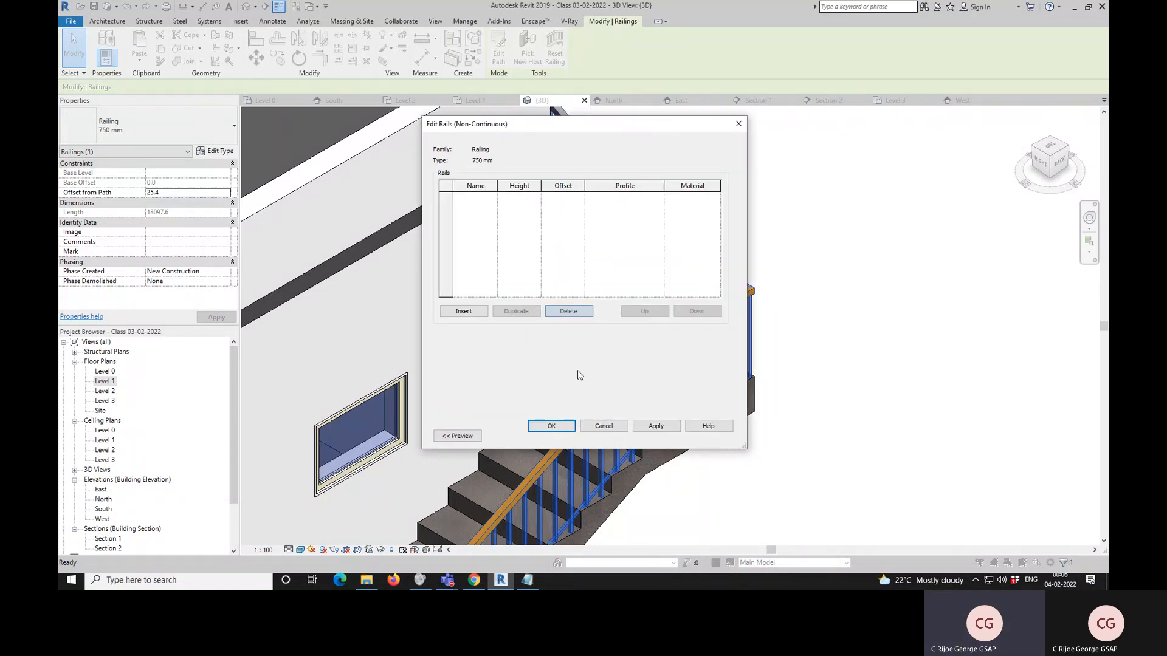
left_click(550, 426)
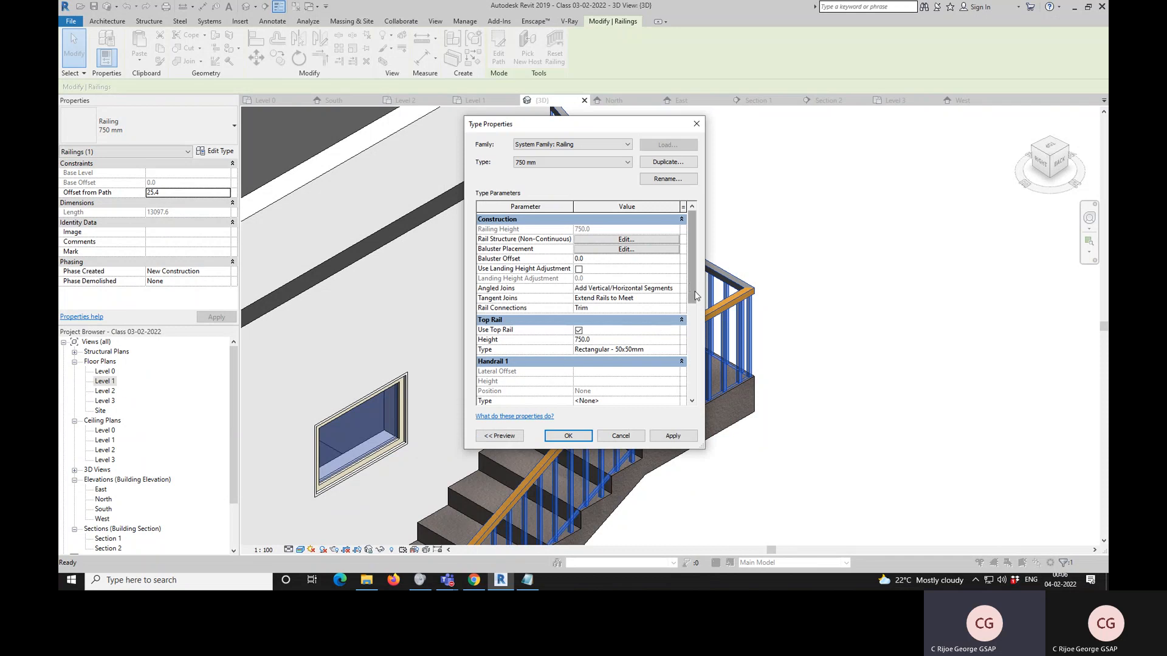
- Change the profile of the railing's rectangular top rail type to M_Circular Handrail : 30mm
left_click_drag(693, 291, 693, 316)
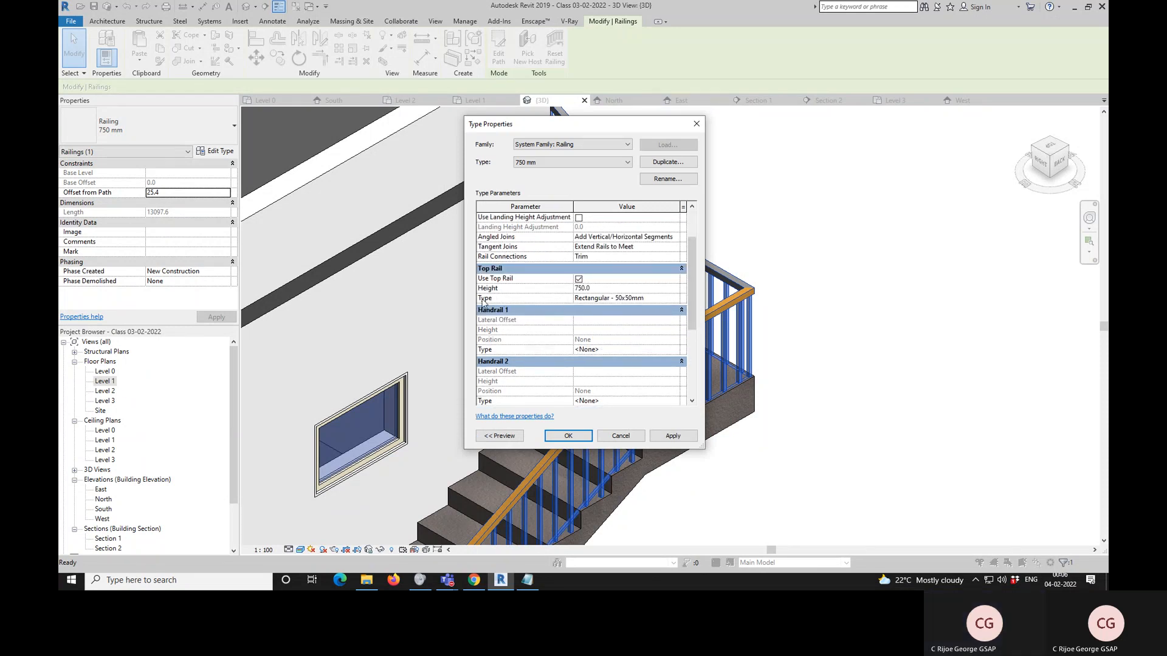
left_click(669, 298)
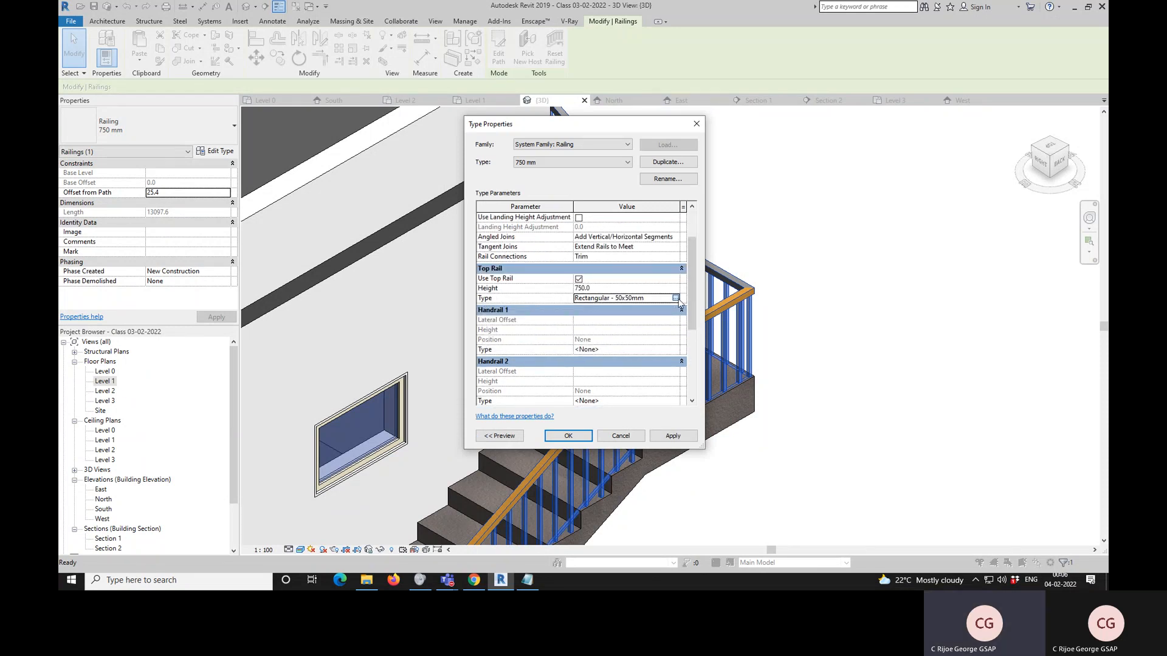
left_click(675, 298)
left_click(675, 258)
left_click(674, 259)
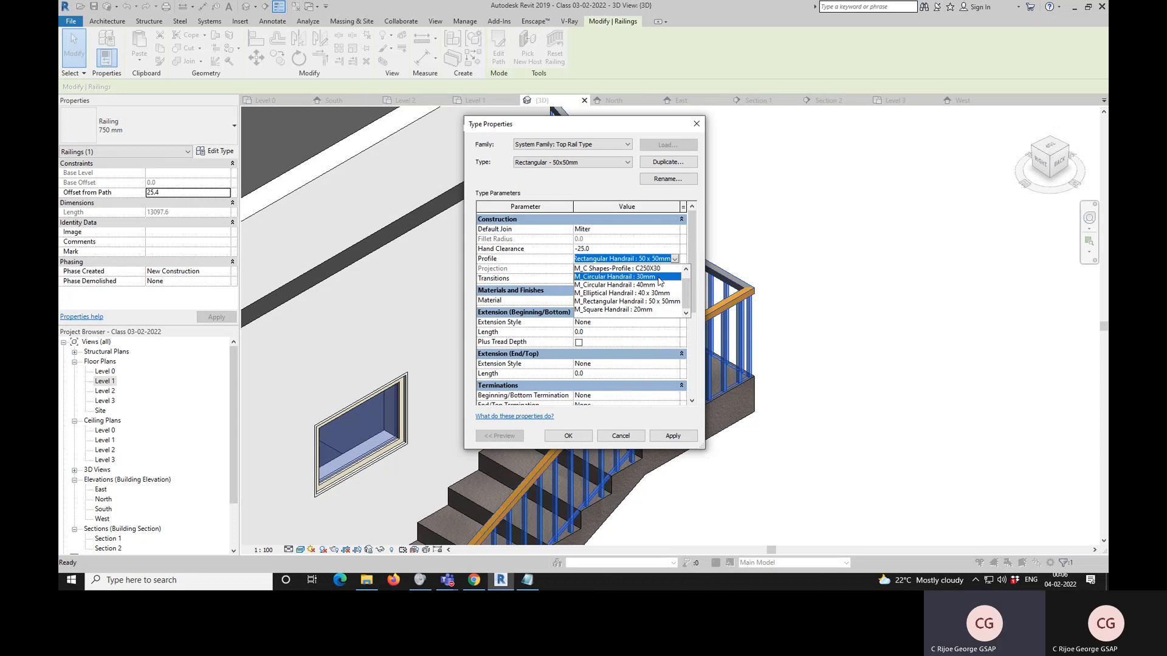
left_click(659, 278)
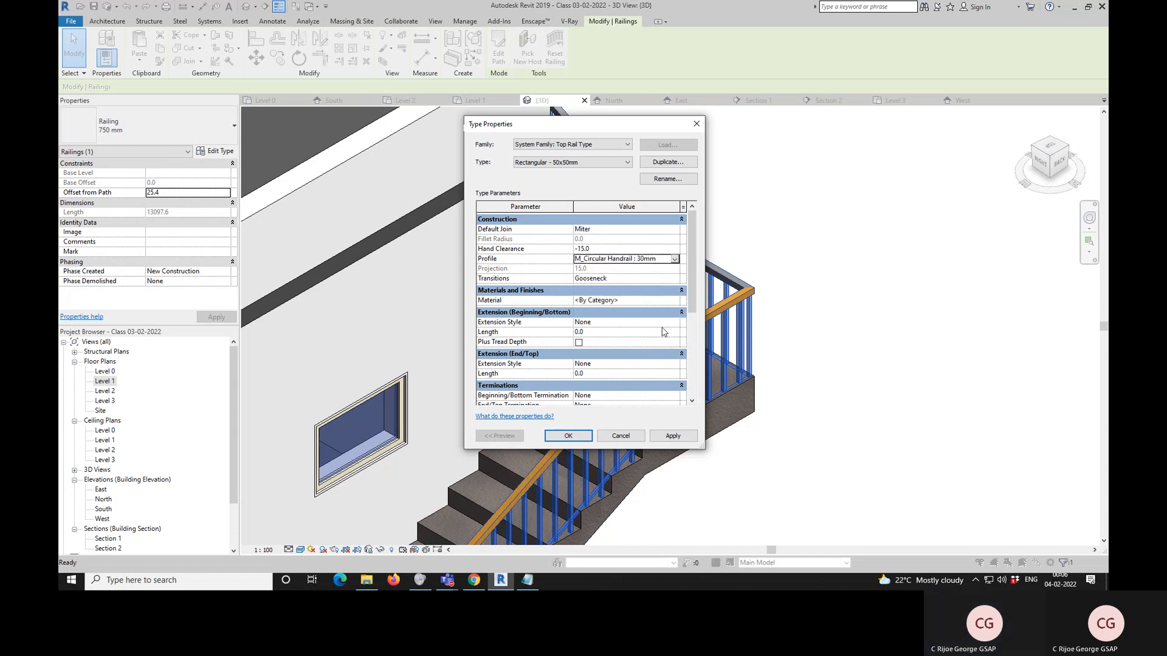
- Set the top rail type's material to Wood - Stained and apply the changes to the staircase railing
left_click(662, 301)
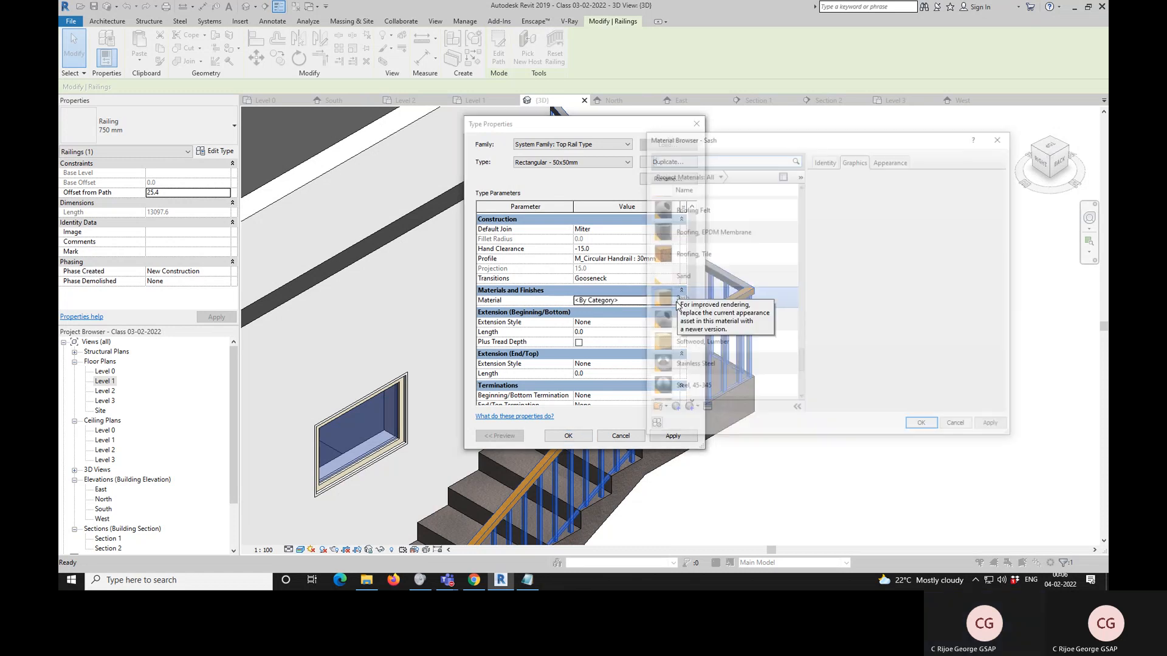
left_click(675, 300)
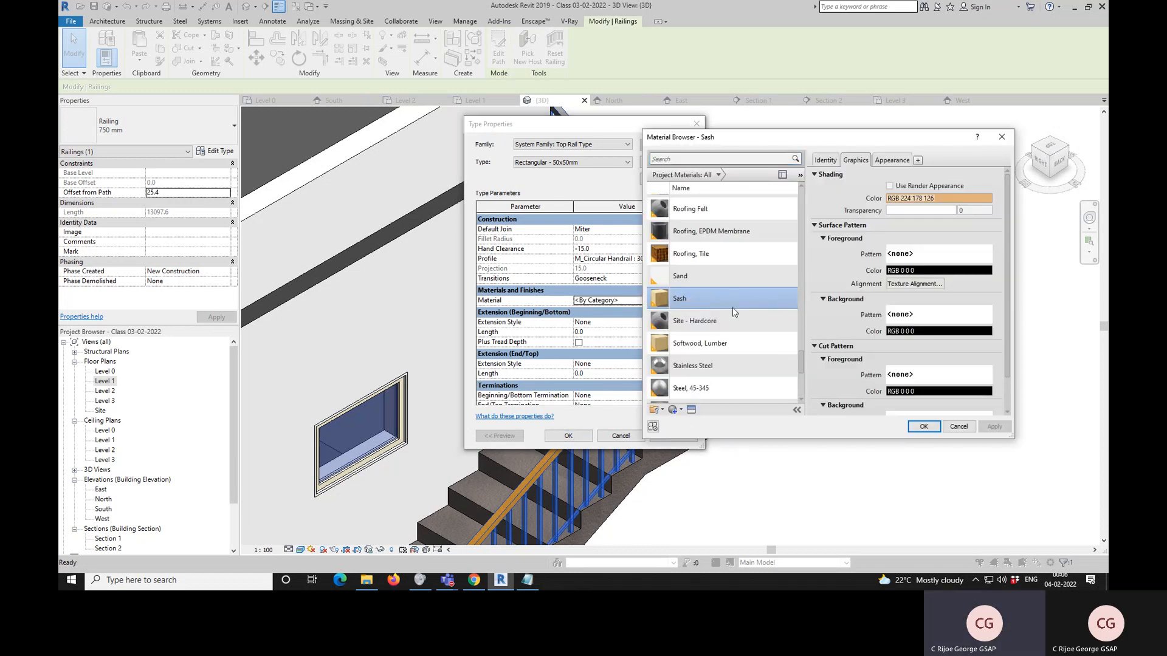
left_click(694, 158)
type("wood")
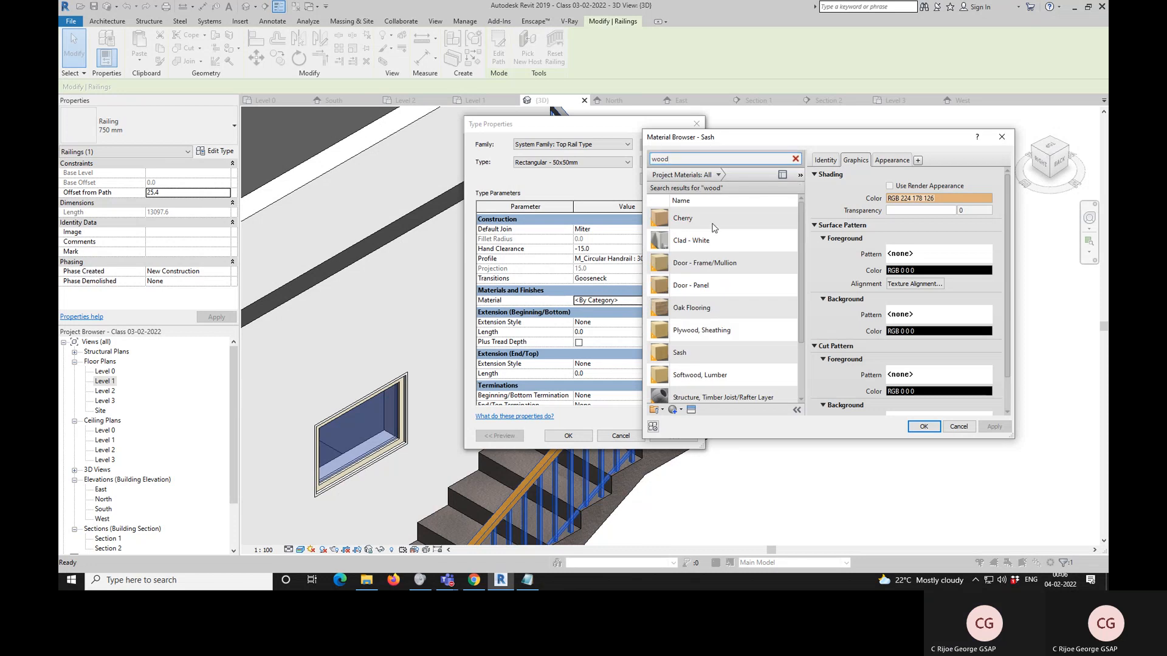
left_click_drag(801, 323, 803, 377)
left_click(708, 371)
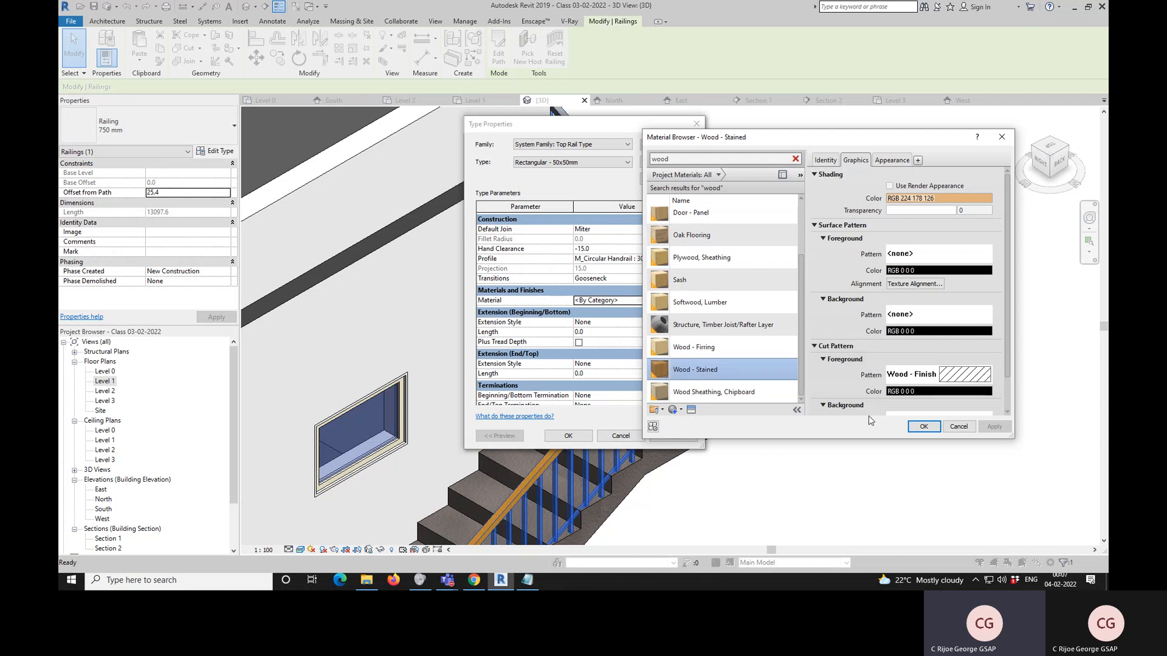
left_click(923, 427)
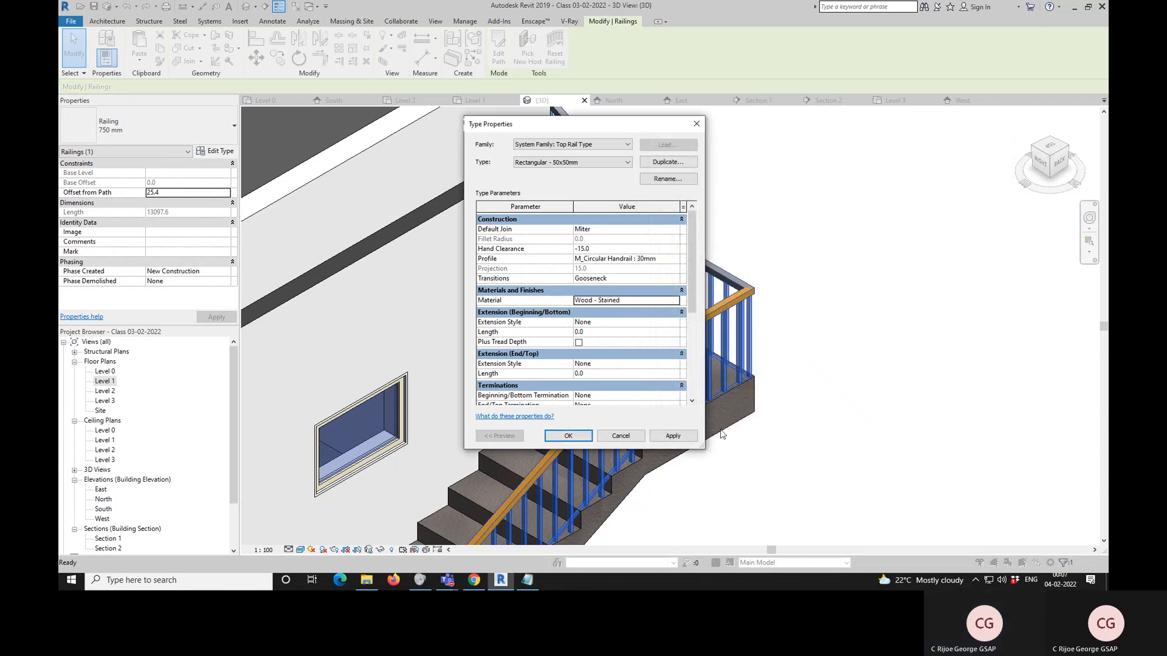
left_click(582, 436)
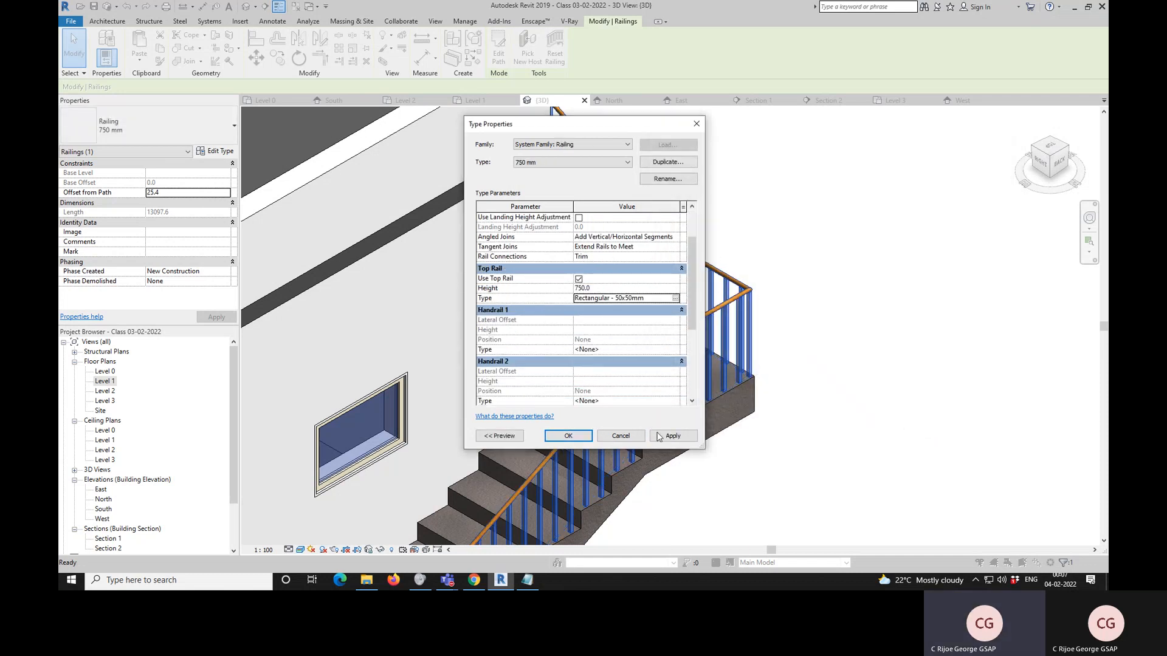
left_click(581, 436)
scroll(740, 247, "up", 3)
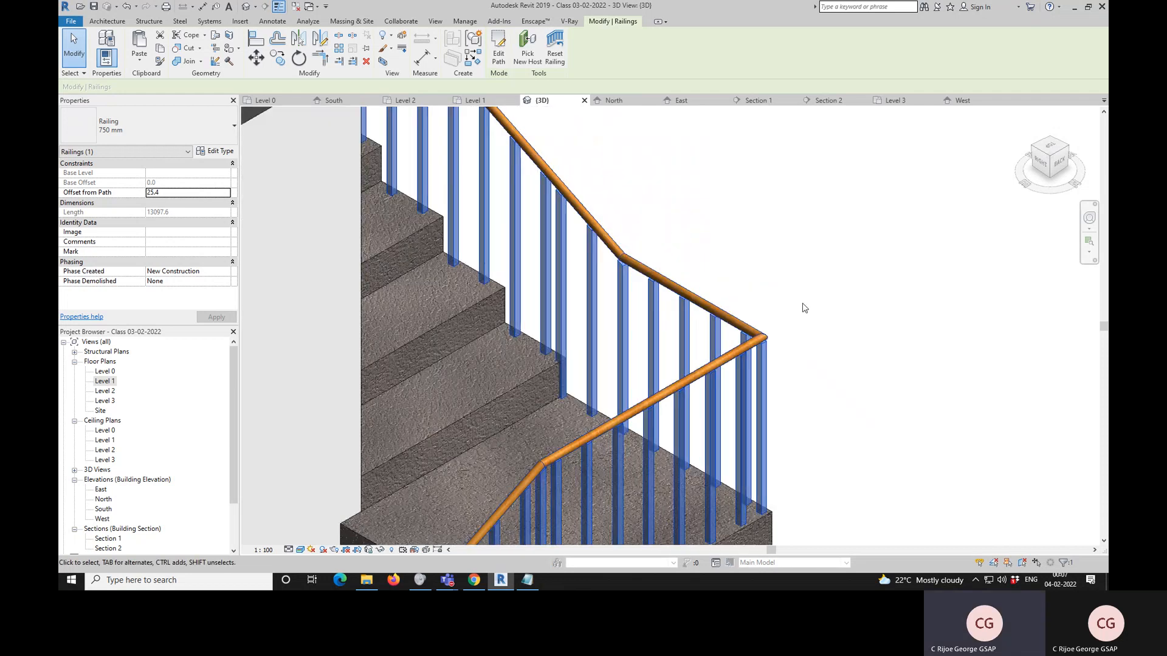
key("Escape")
scroll(732, 313, "down", 2)
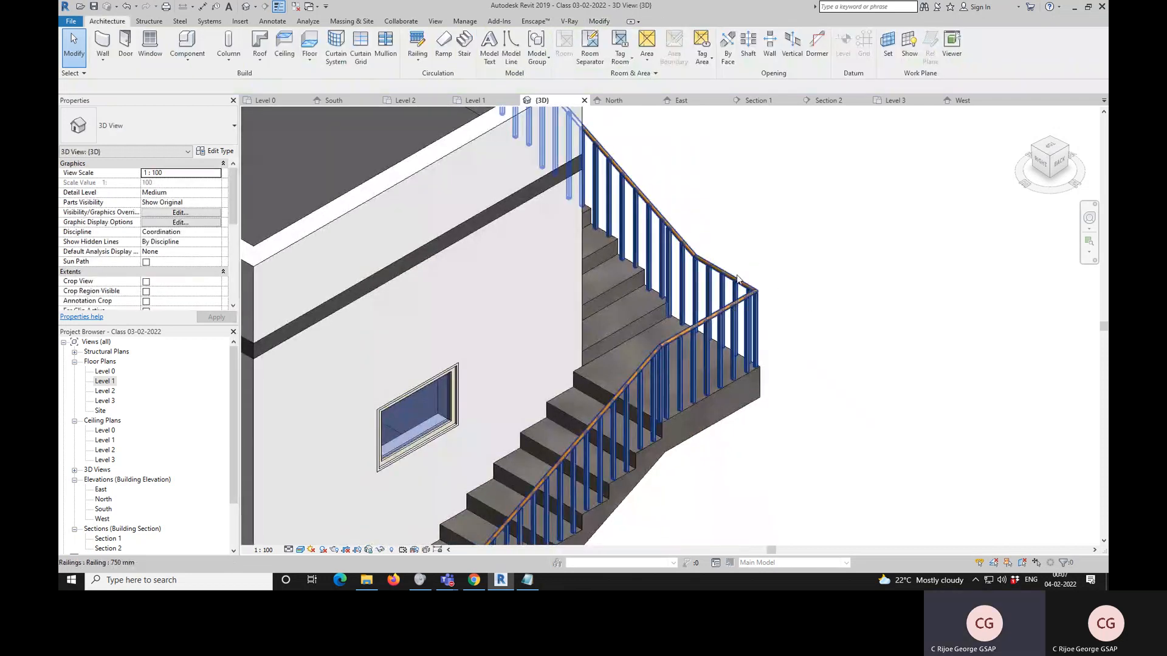
- Review the top rail and handrail settings in the staircase railing's type properties, and close them without changes
left_click(684, 243)
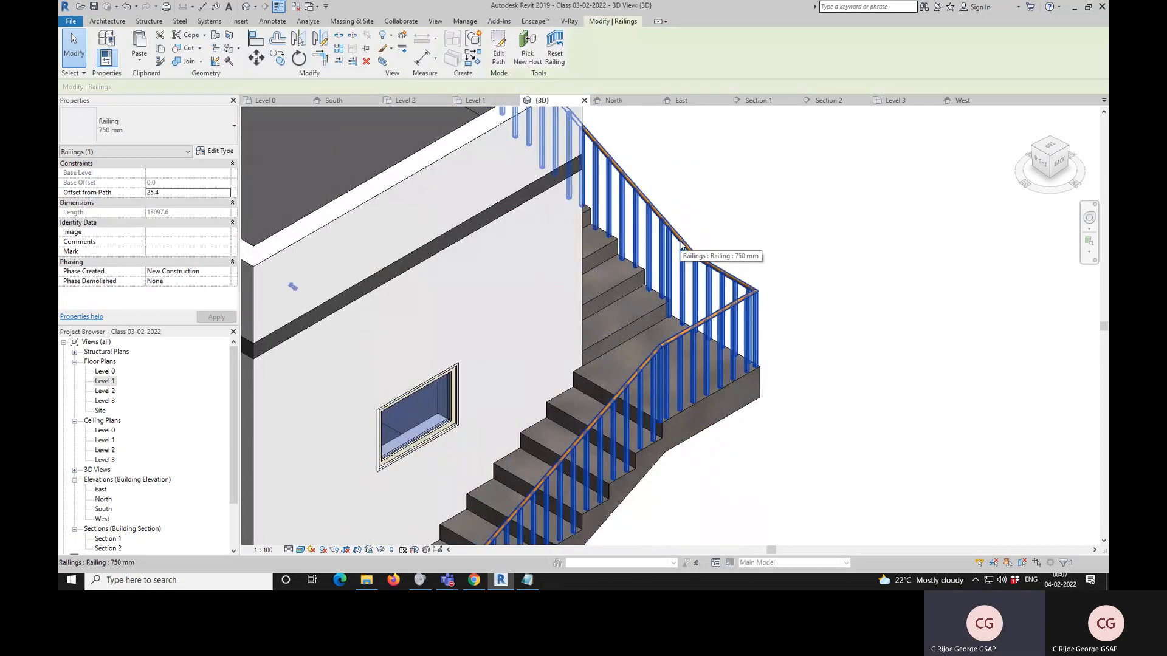
left_click(214, 150)
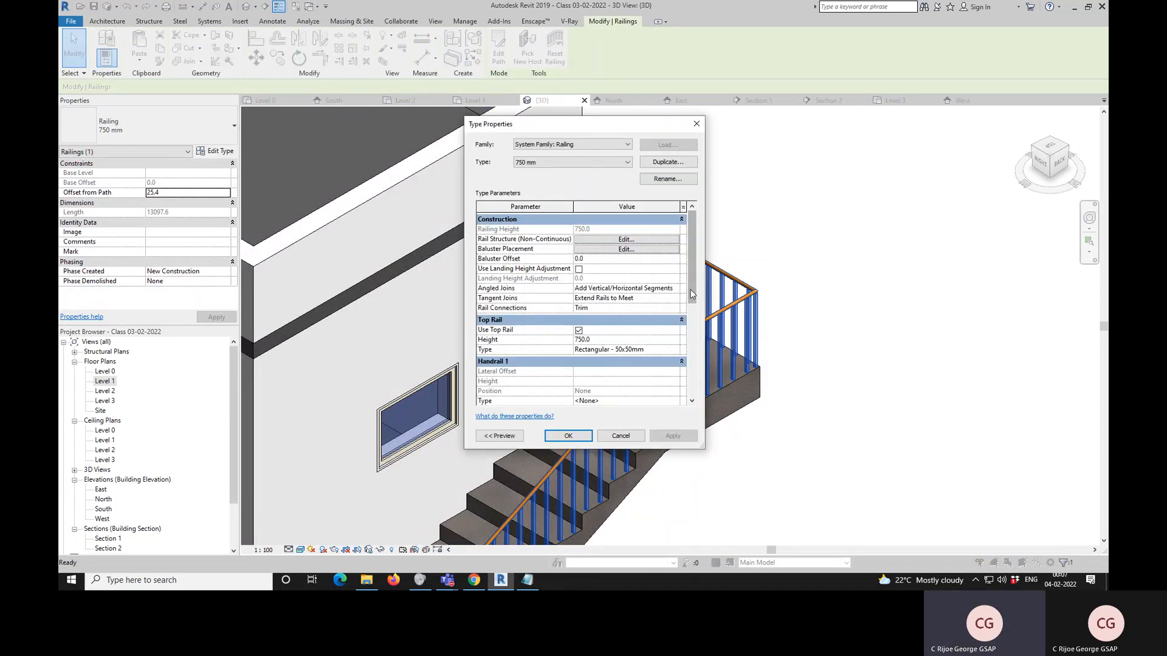
left_click_drag(691, 291, 692, 304)
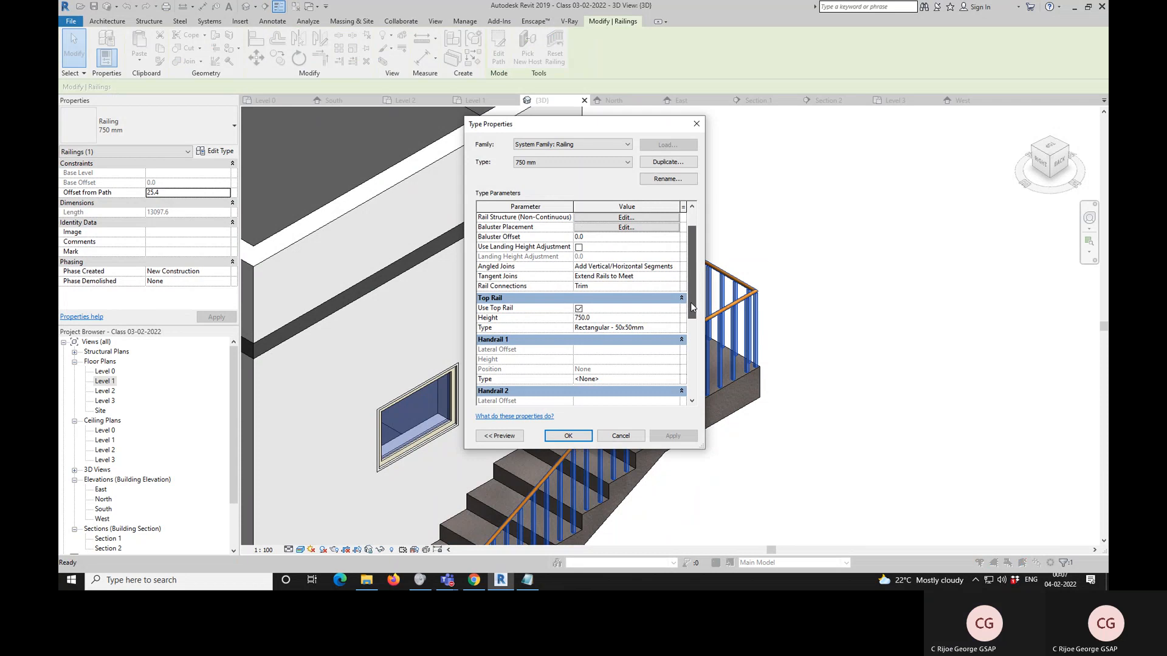
left_click_drag(691, 302, 691, 313)
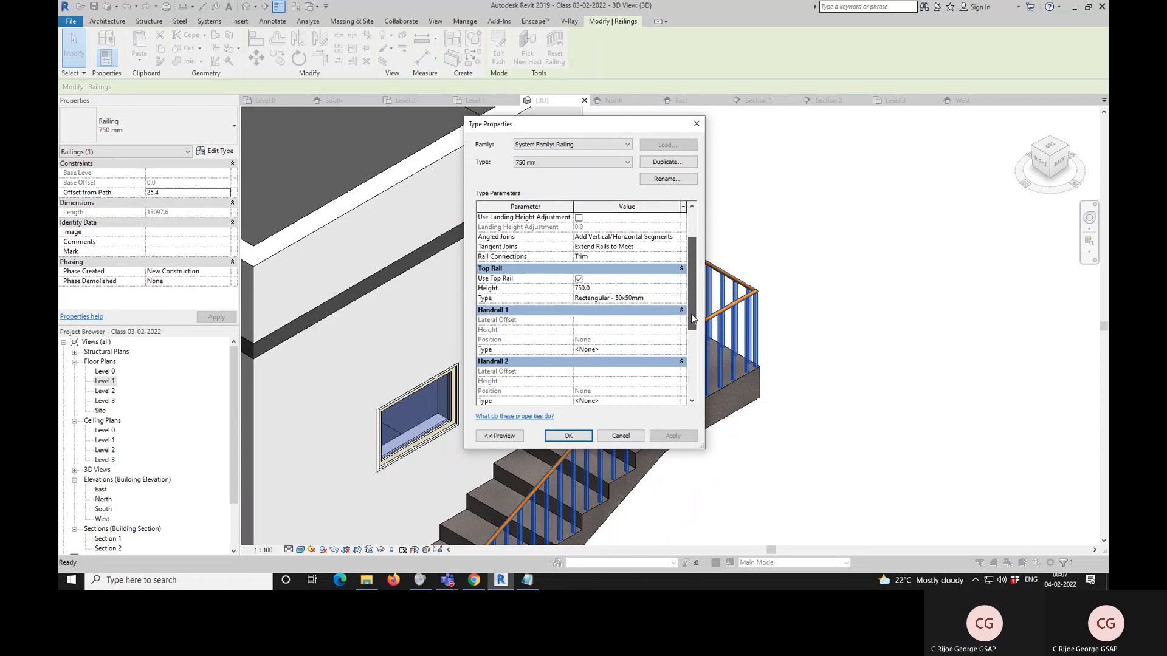
scroll(691, 313, "down", 3)
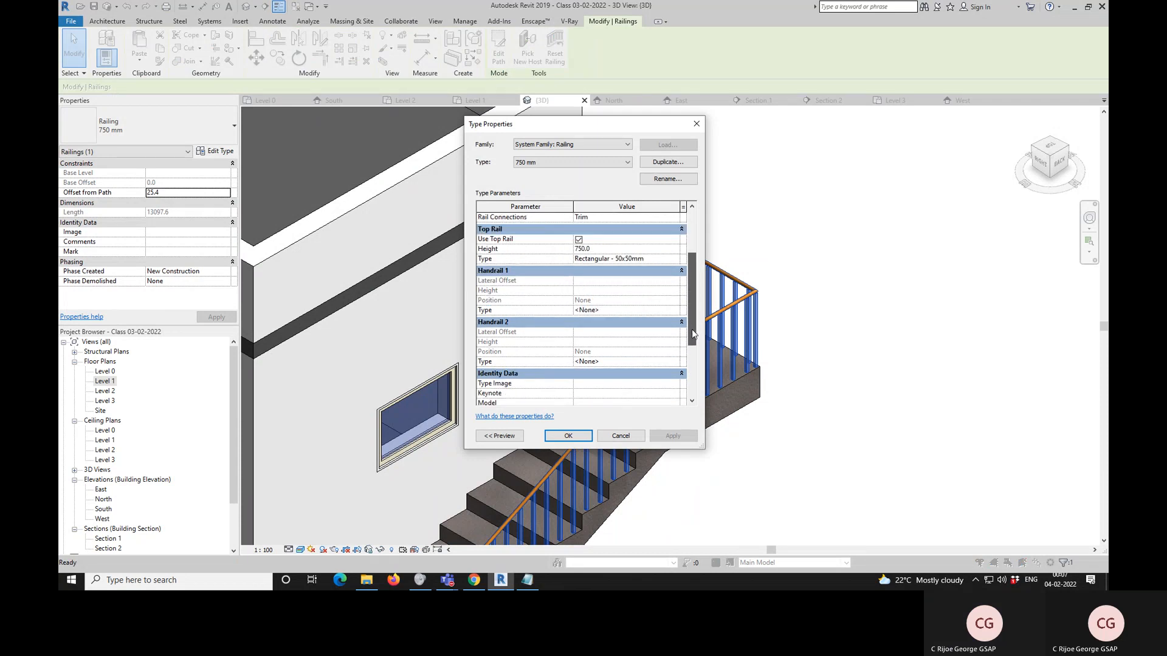
key("Escape")
key("Escape")
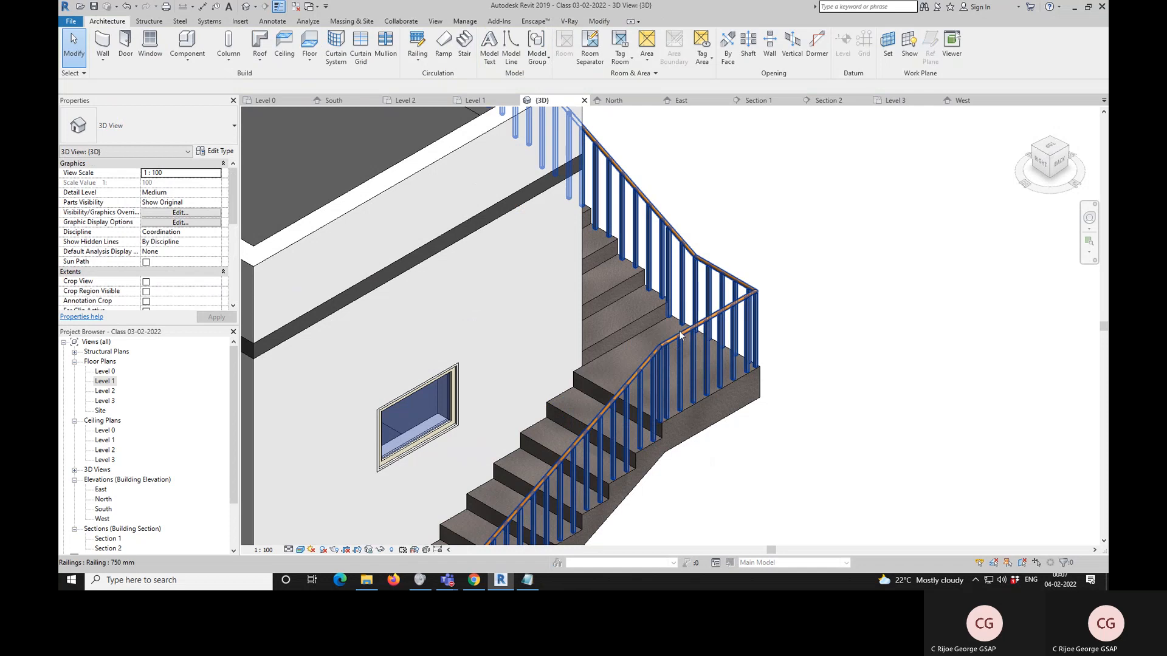
- Try the M_C Shapes-Profile : C250X30 profile on the staircase's top rail, and undo the change
left_click(679, 335)
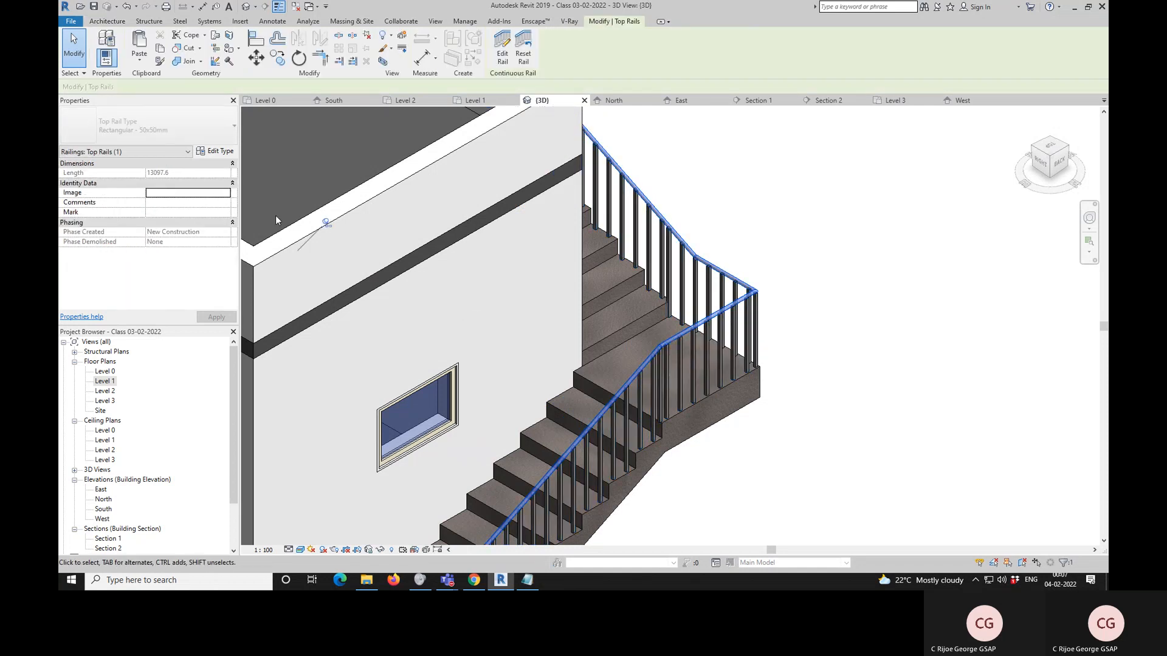
left_click(222, 153)
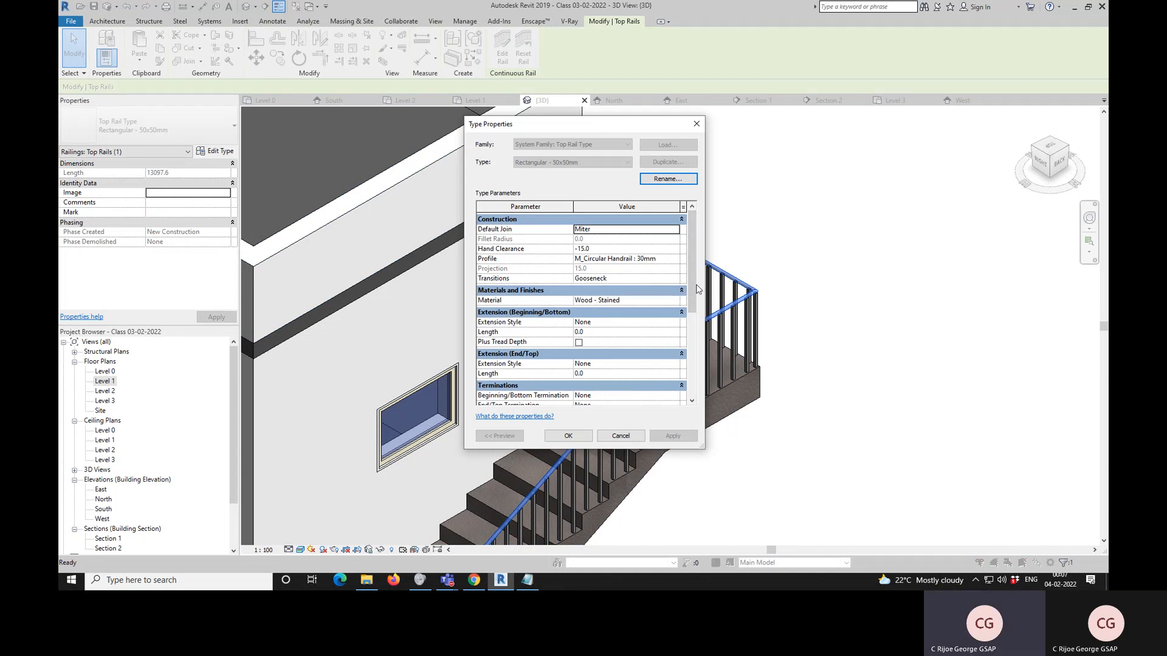
left_click(677, 259)
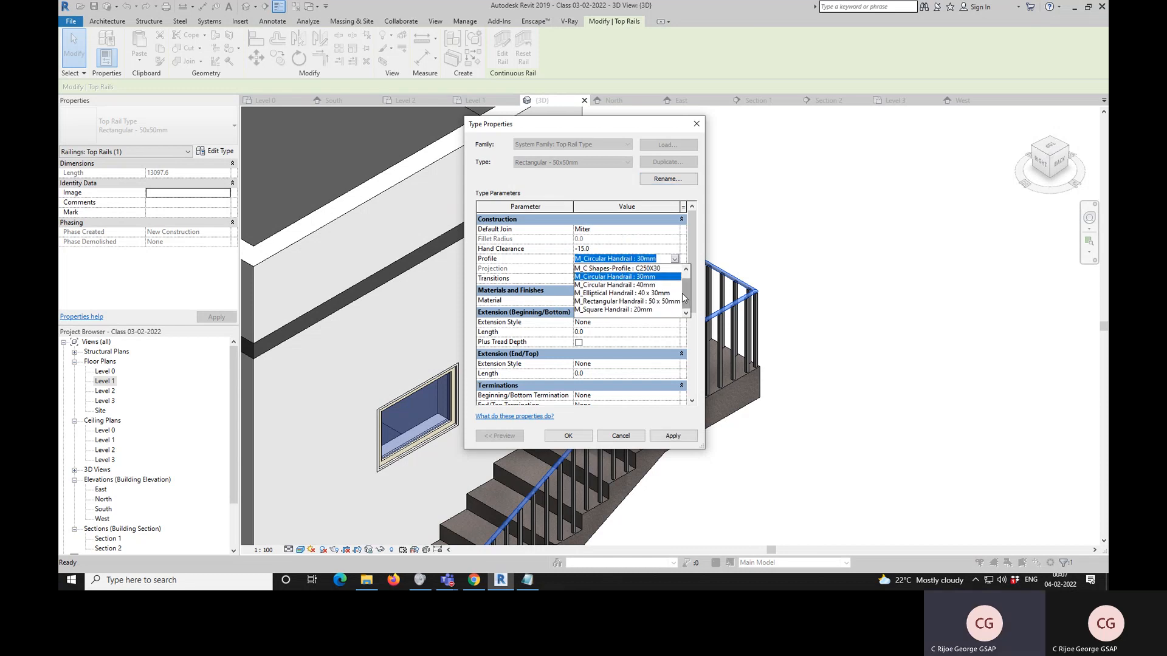
left_click_drag(682, 293, 683, 279)
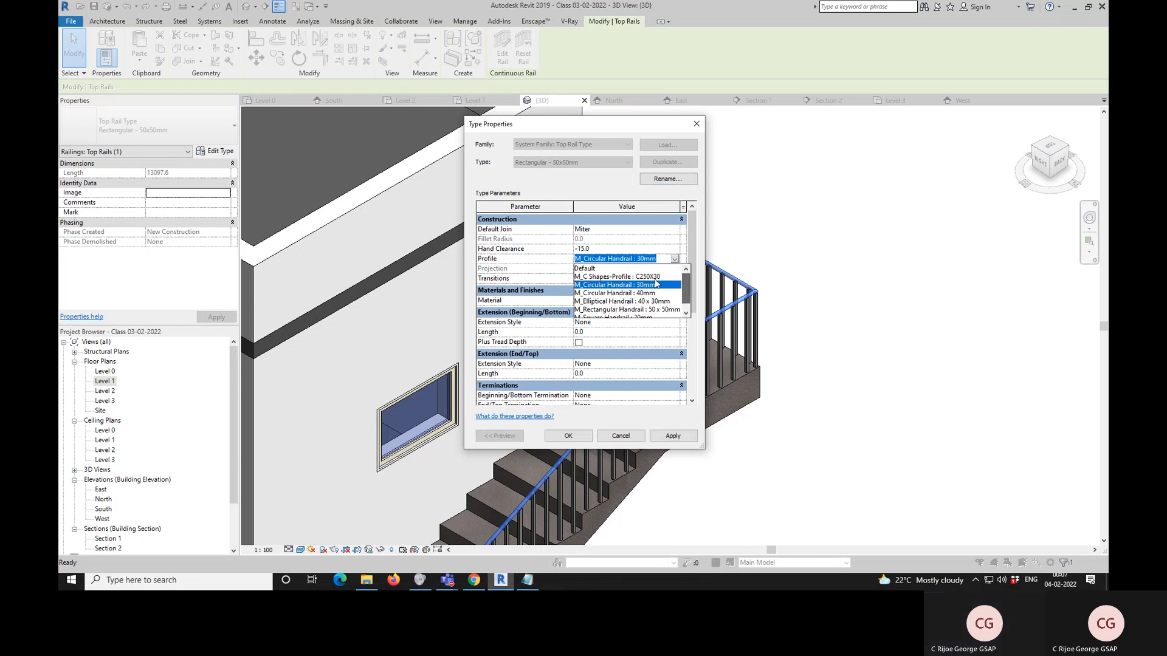
left_click(617, 276)
left_click(672, 435)
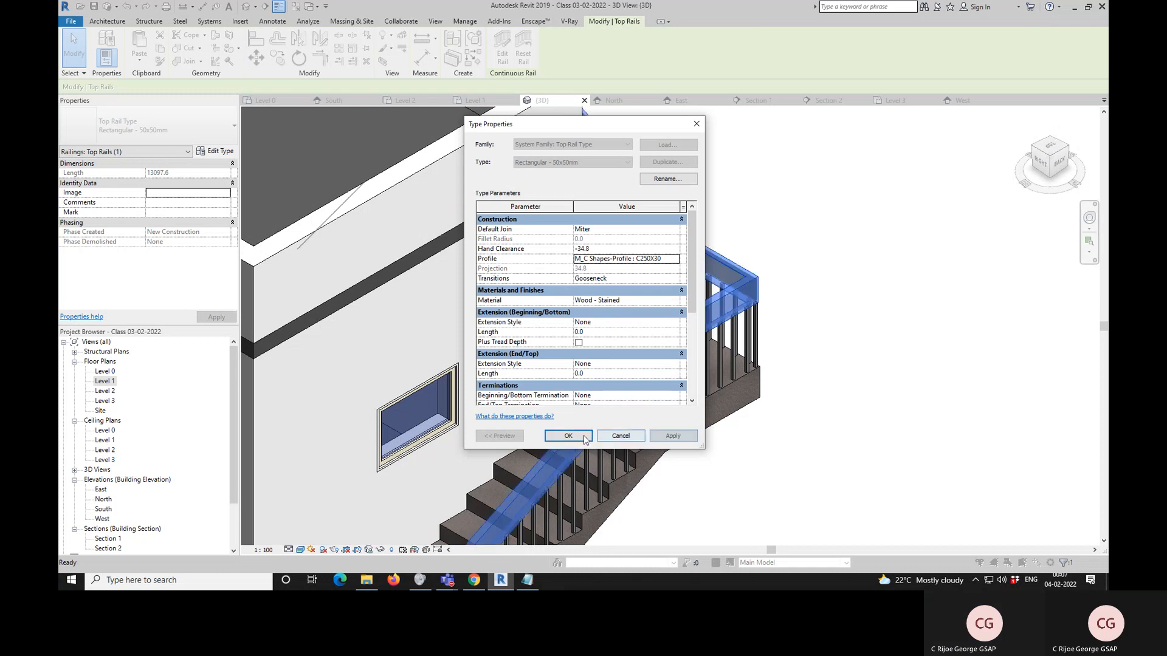
left_click(568, 436)
left_click(883, 333)
scroll(815, 298, "down", 4)
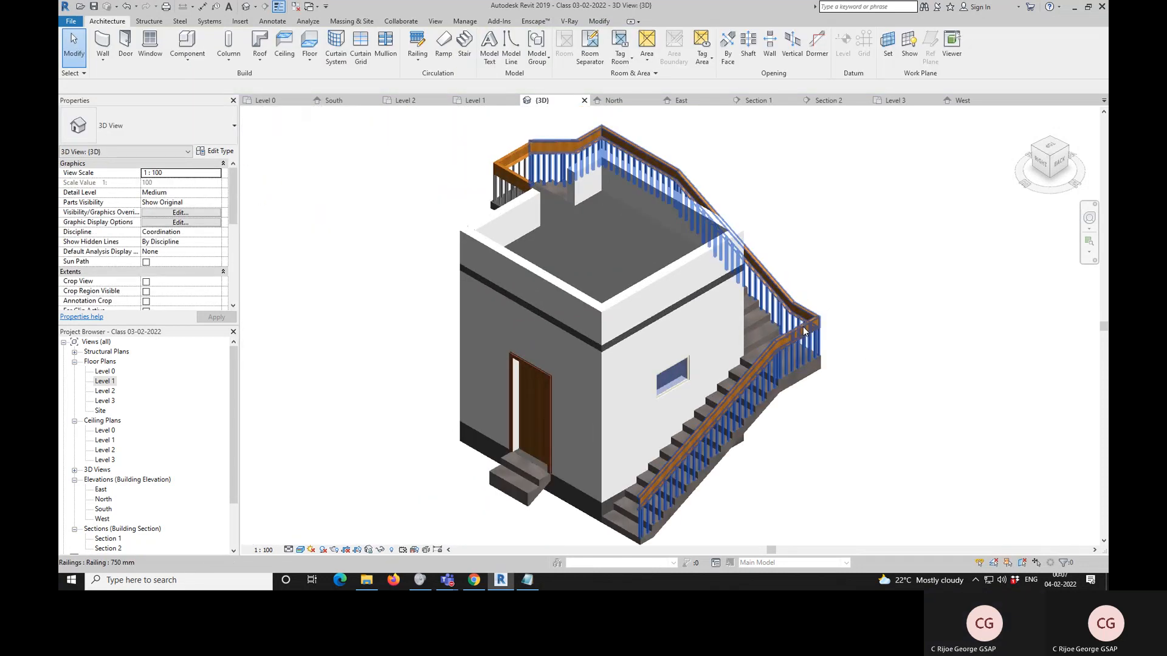
scroll(794, 360, "up", 4)
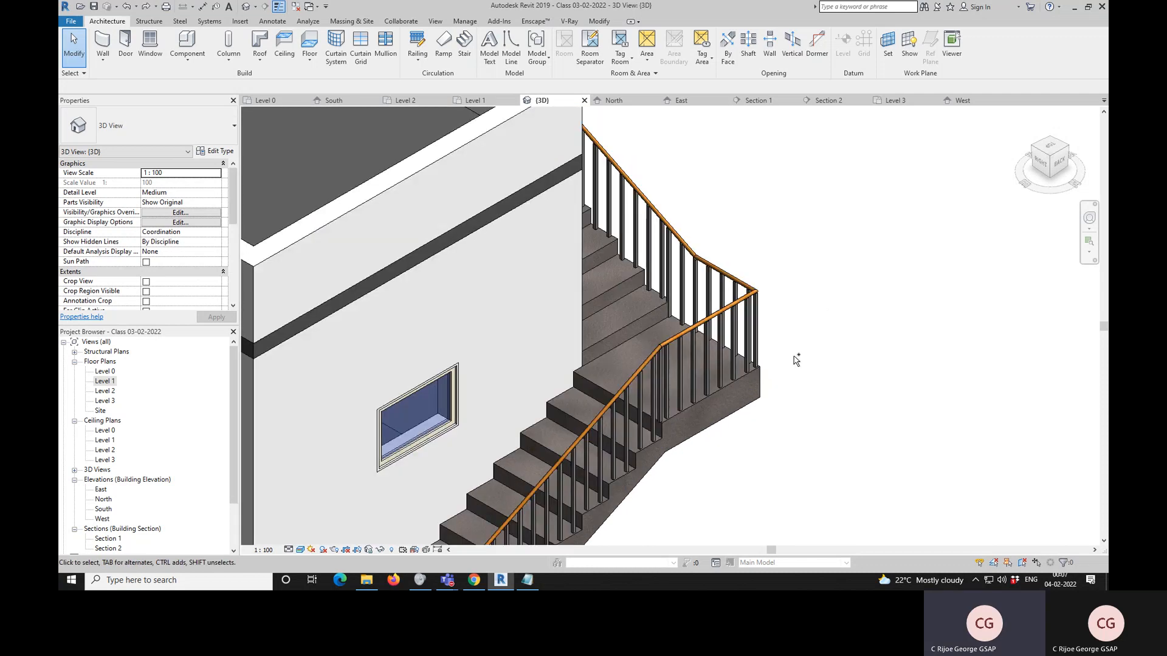
- Examine the baluster pattern and post settings in the staircase railing's baluster placement, and close the type properties
left_click(698, 346)
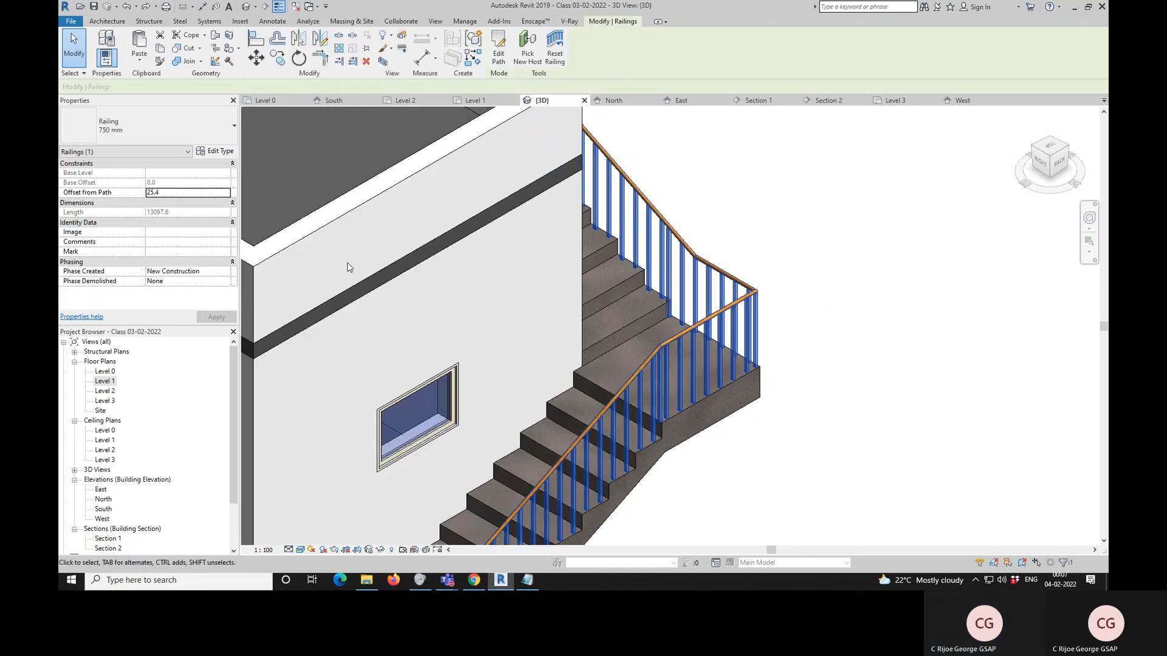
left_click(218, 152)
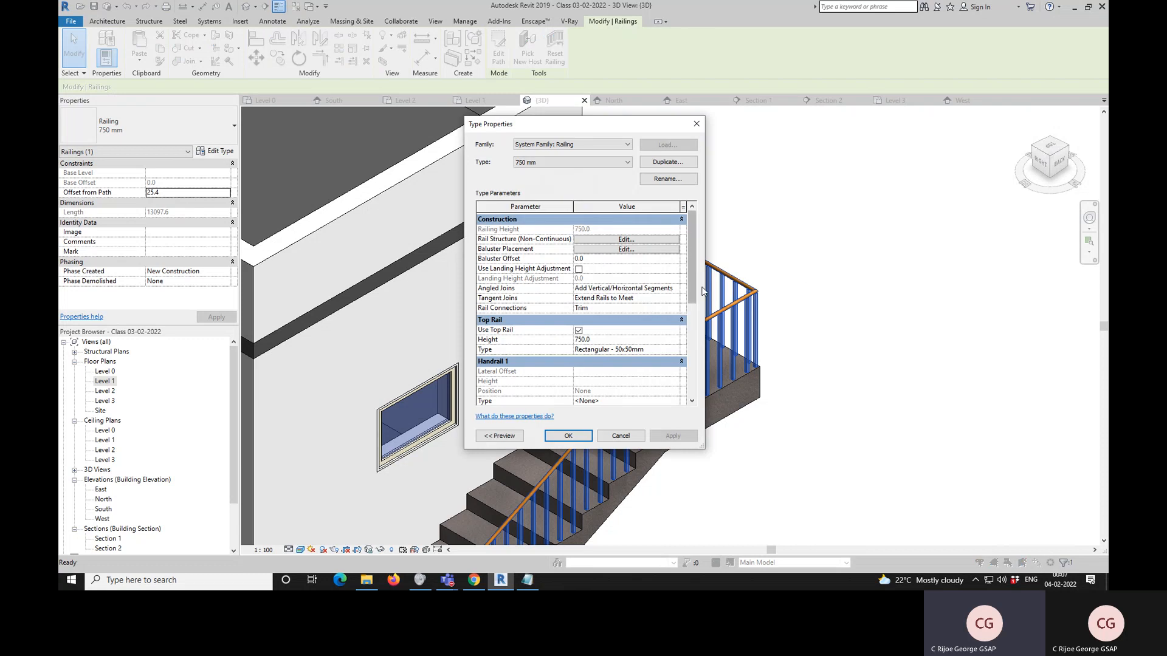
mouse_move(690, 282)
left_mouse_down()
mouse_move(699, 386)
mouse_move(699, 299)
left_mouse_up()
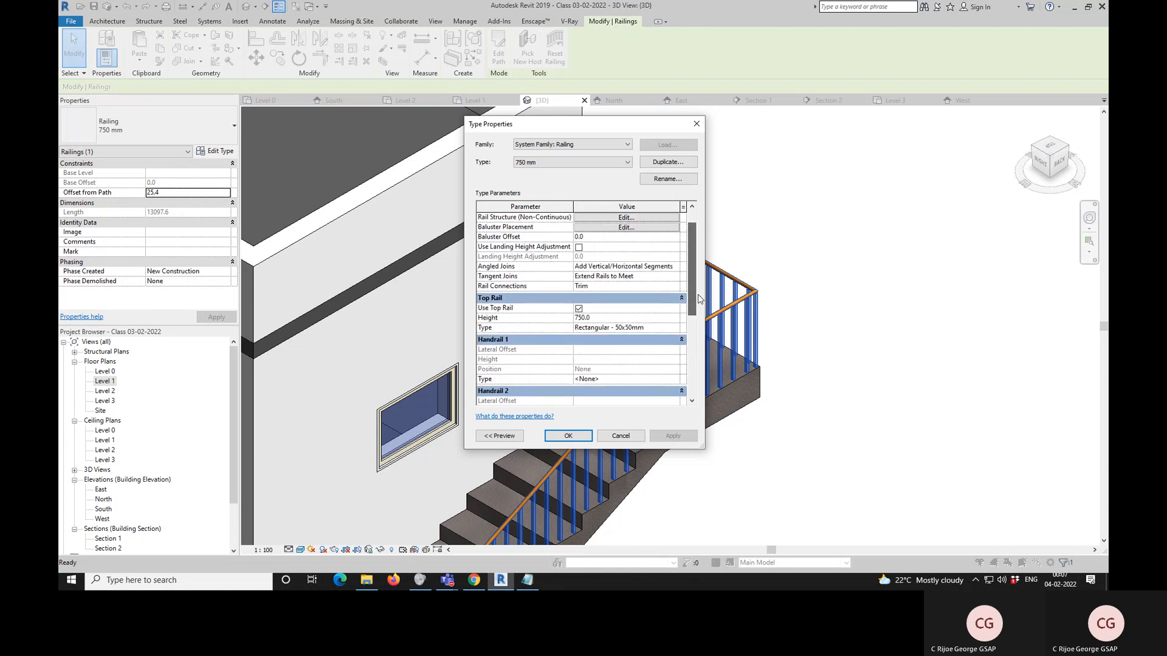
left_click(646, 227)
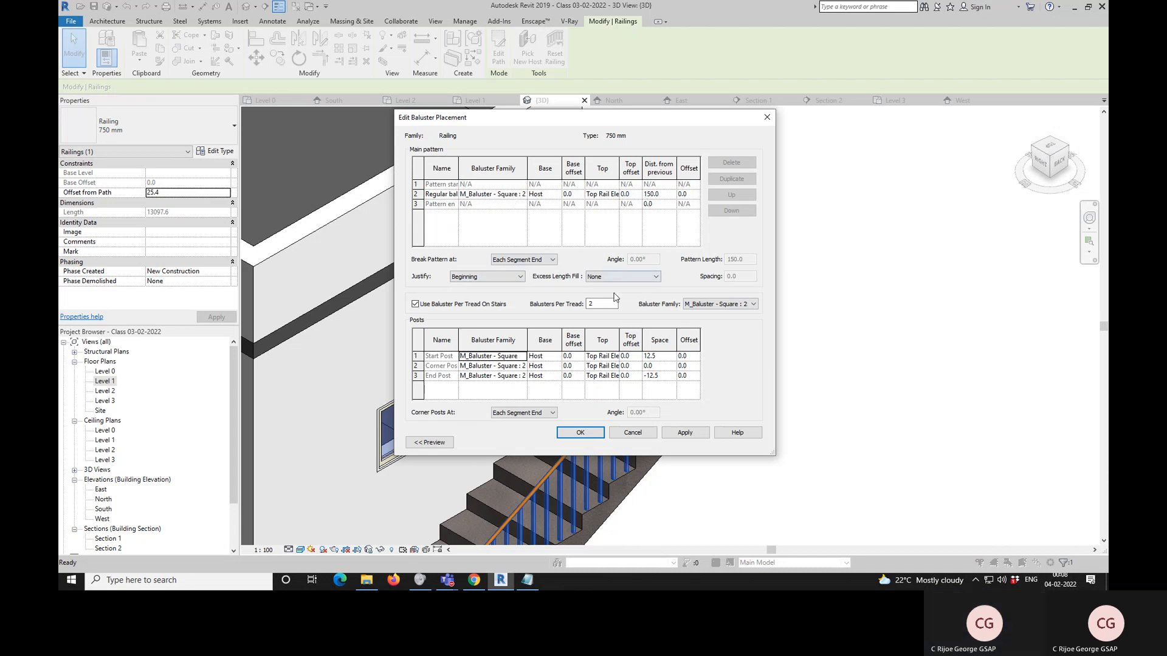
left_click(581, 432)
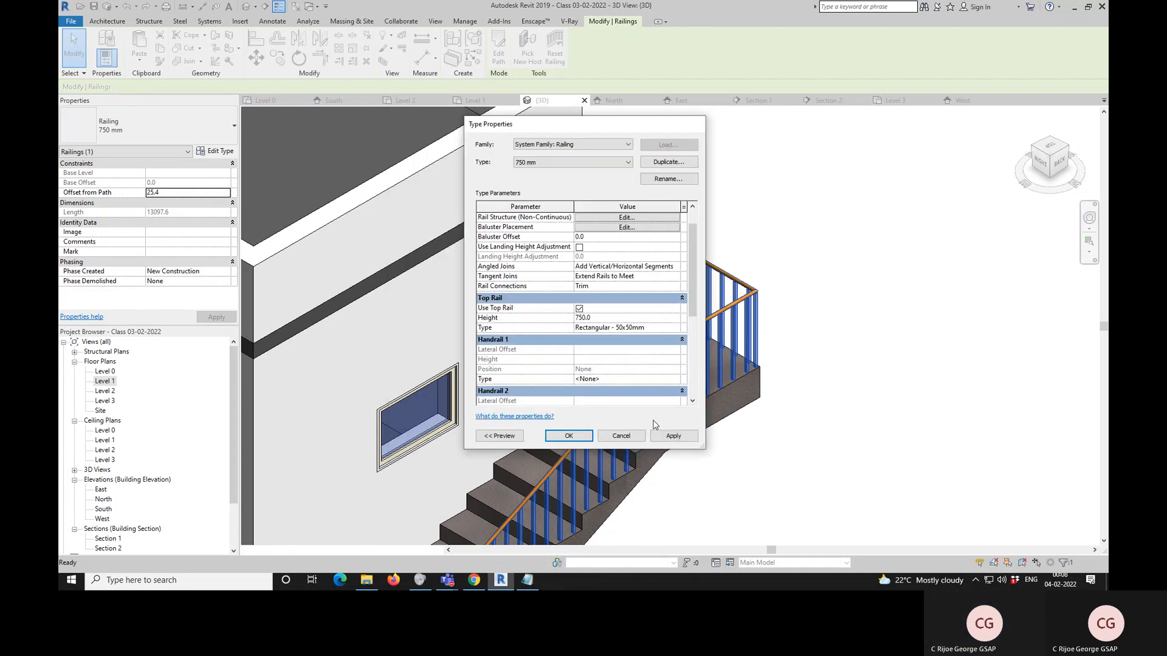
left_click(655, 428)
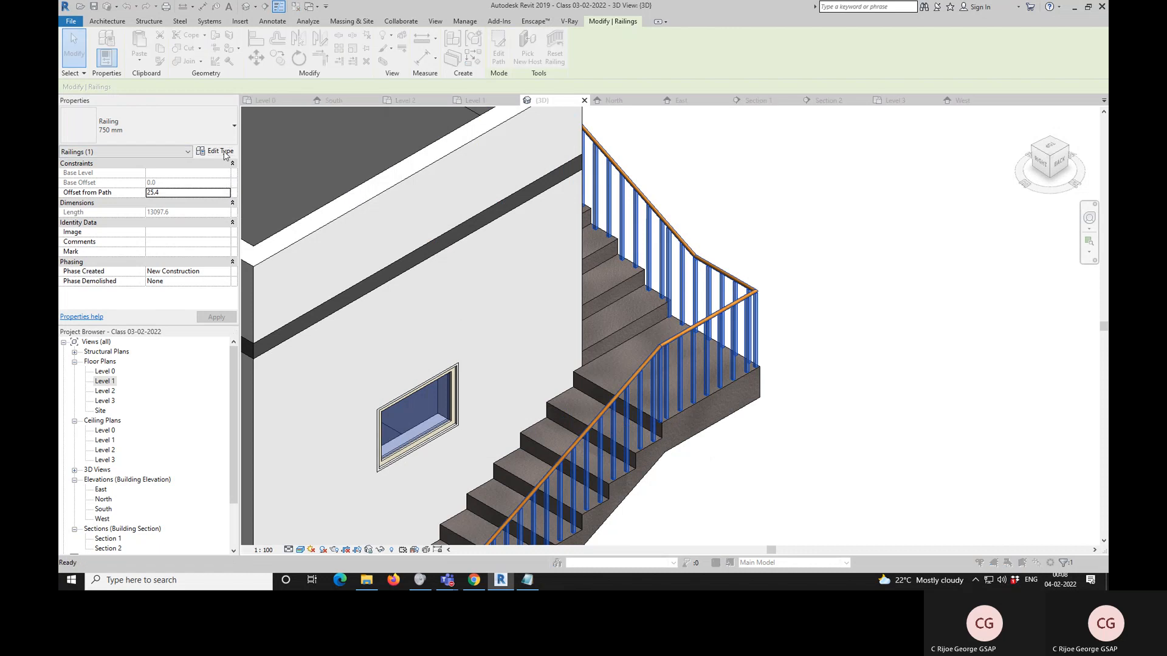
- Examine the baluster family choices and the post table's columns in the staircase railing's baluster placement, and close the placement settings without changes
left_click(224, 153)
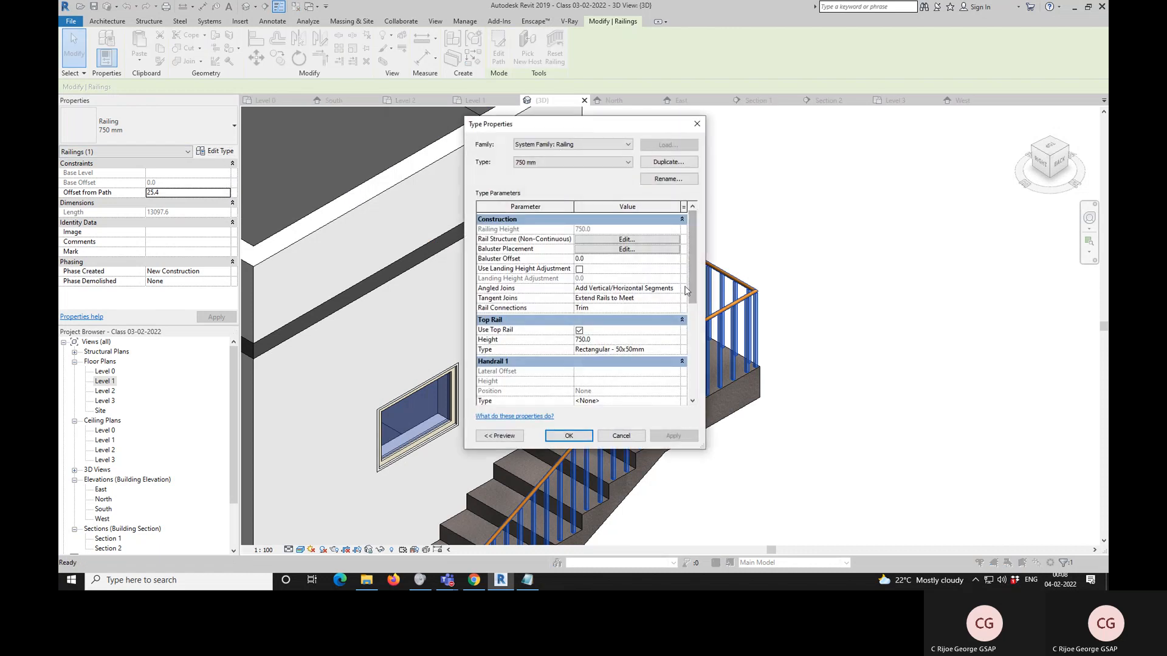
scroll(697, 302, "down", 1)
left_click_drag(697, 302, 691, 279)
left_click(652, 249)
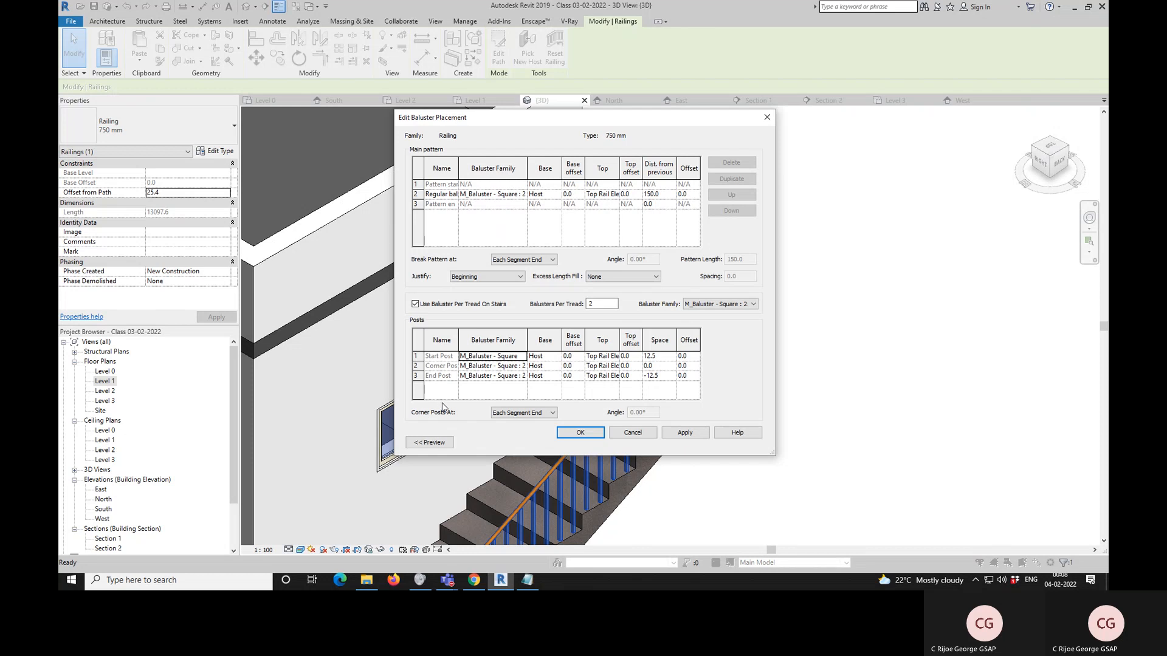
left_click(731, 306)
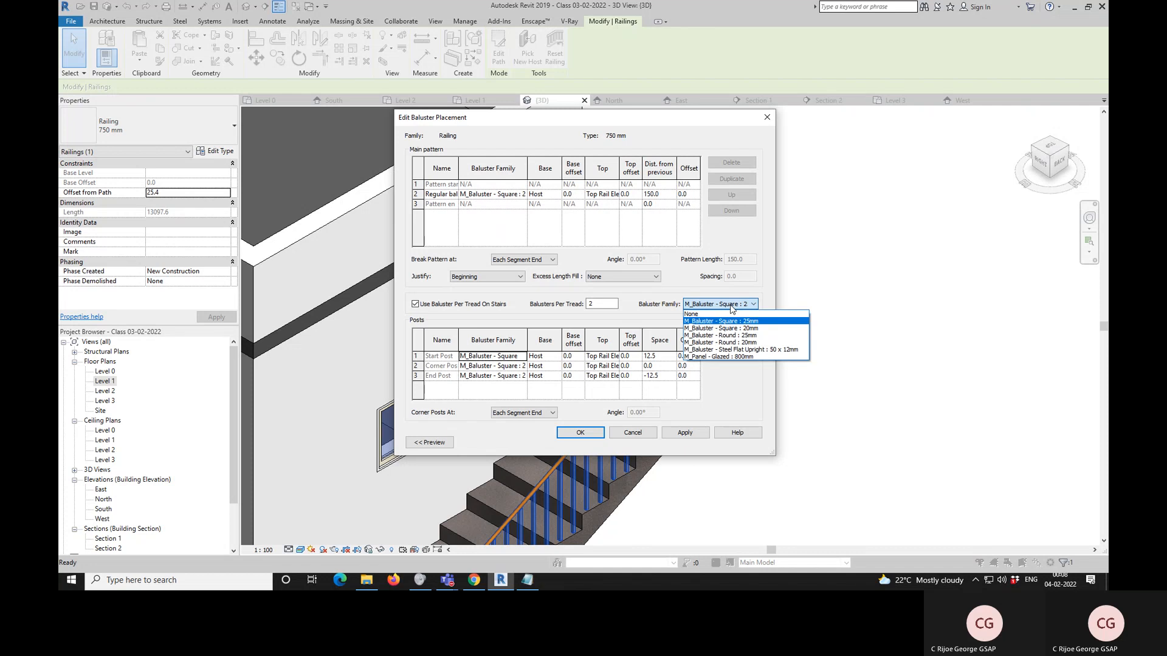
left_click(731, 306)
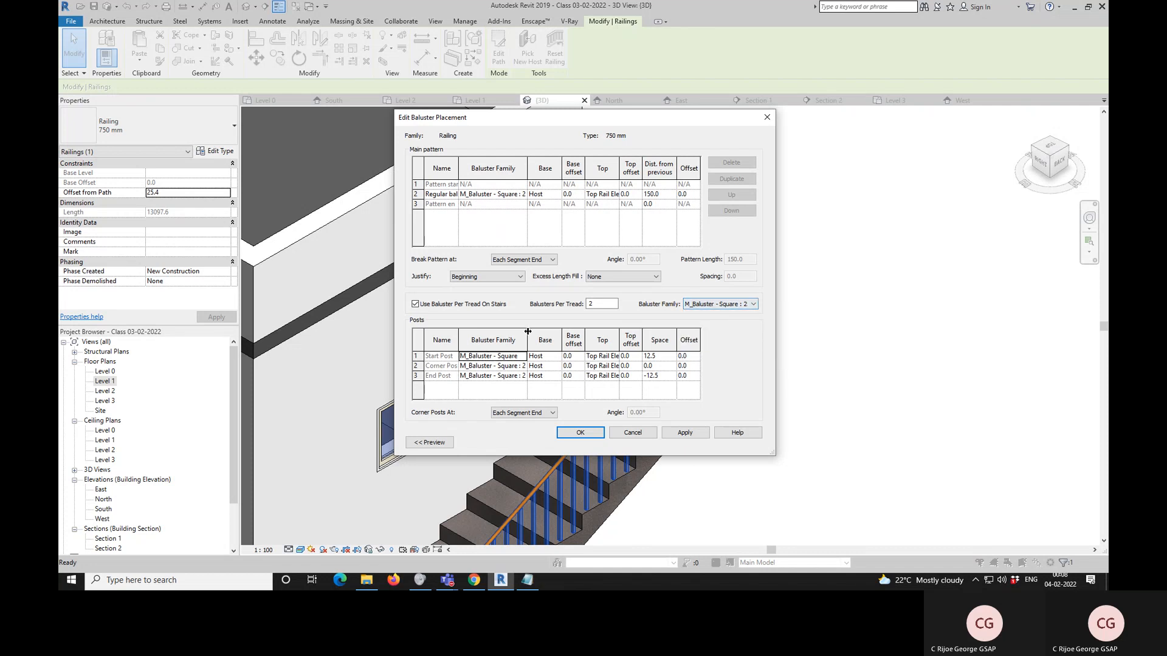
left_click_drag(527, 335, 583, 335)
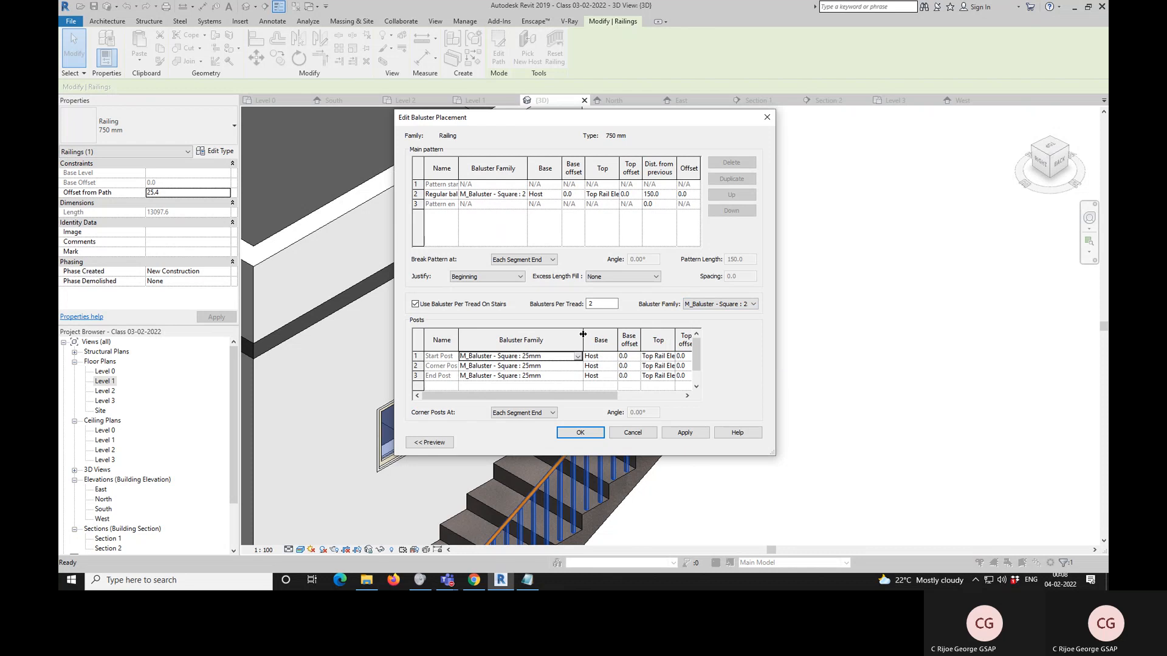
left_click_drag(551, 395, 672, 398)
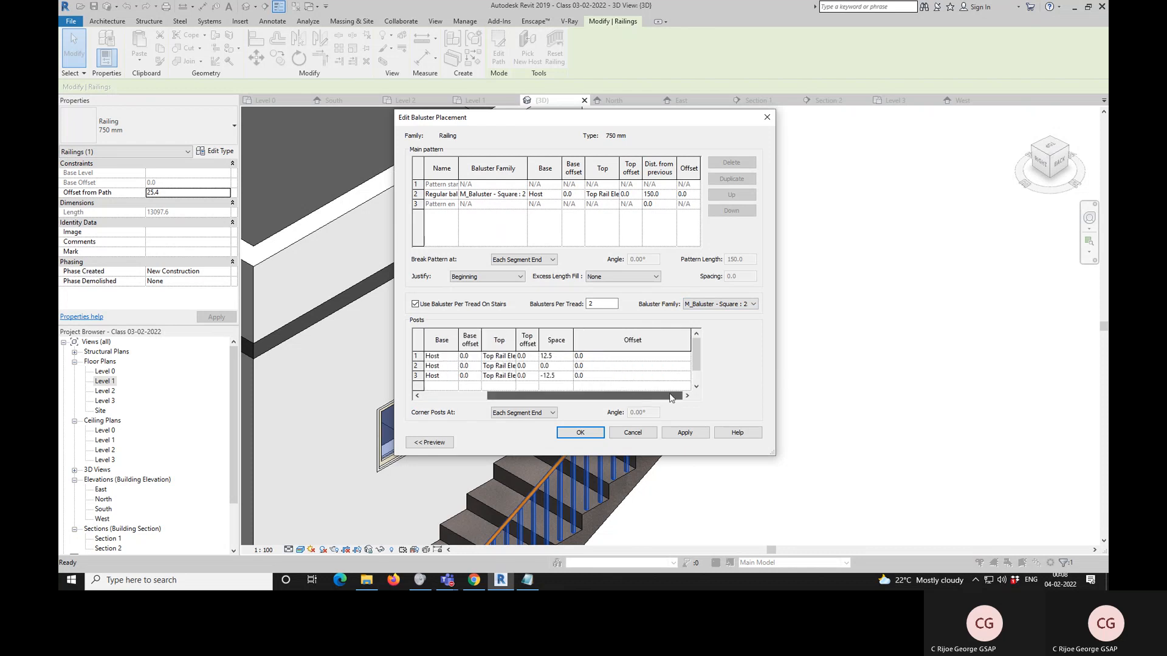
left_click_drag(658, 398, 558, 401)
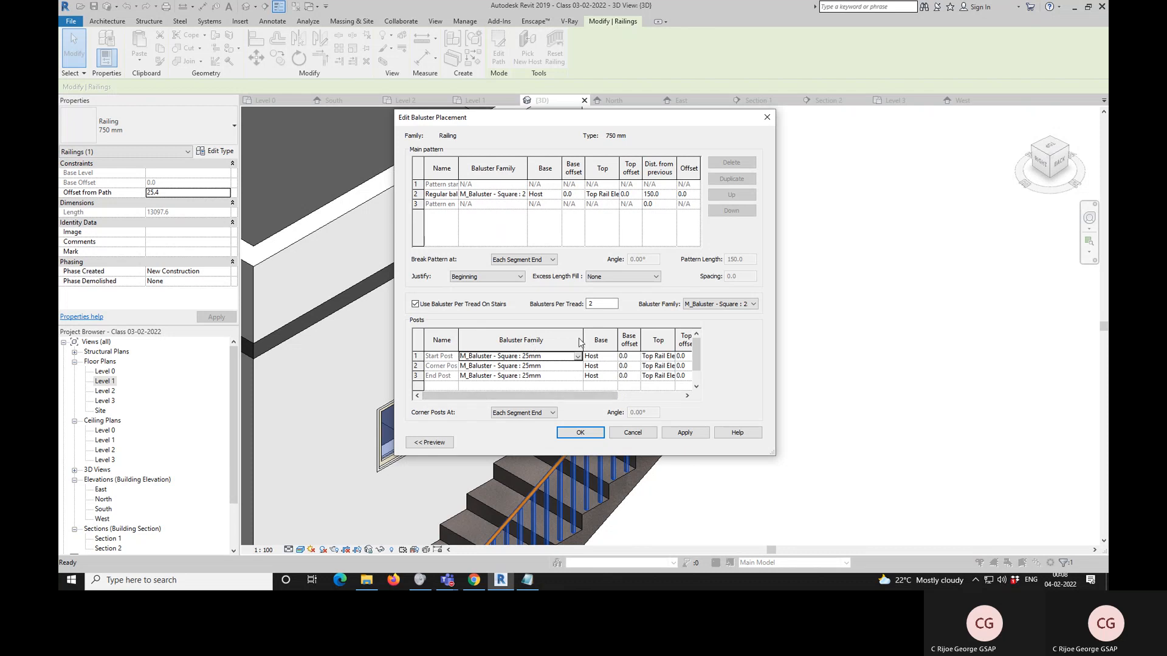
left_click_drag(583, 339, 521, 339)
left_click_drag(564, 396, 678, 398)
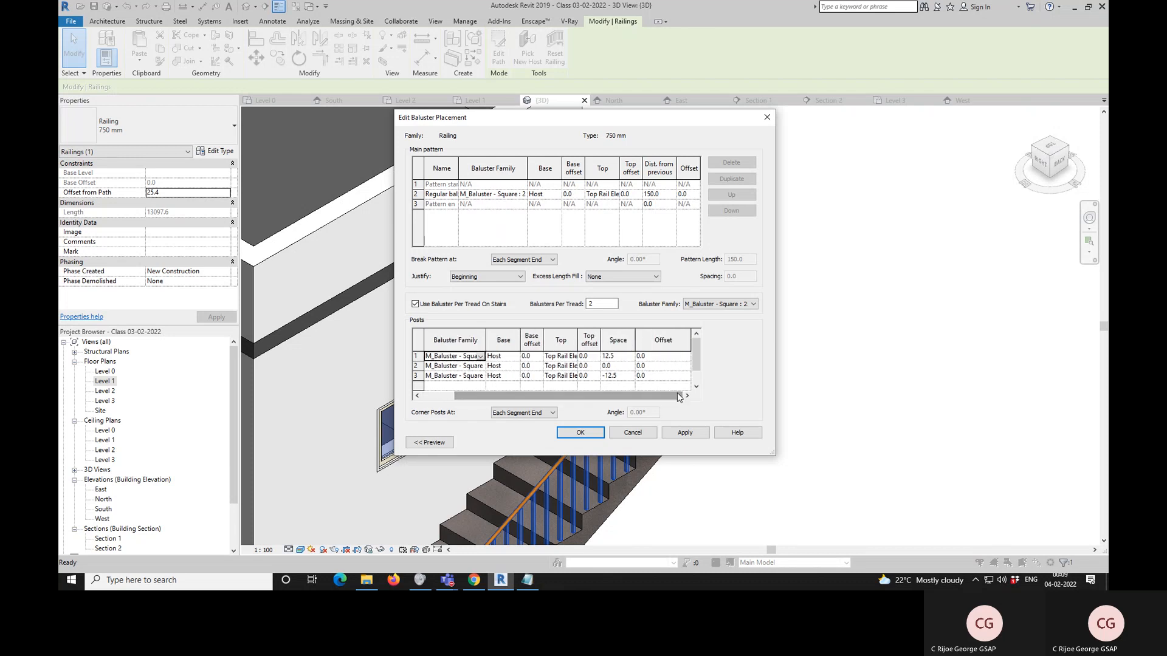
key("Escape")
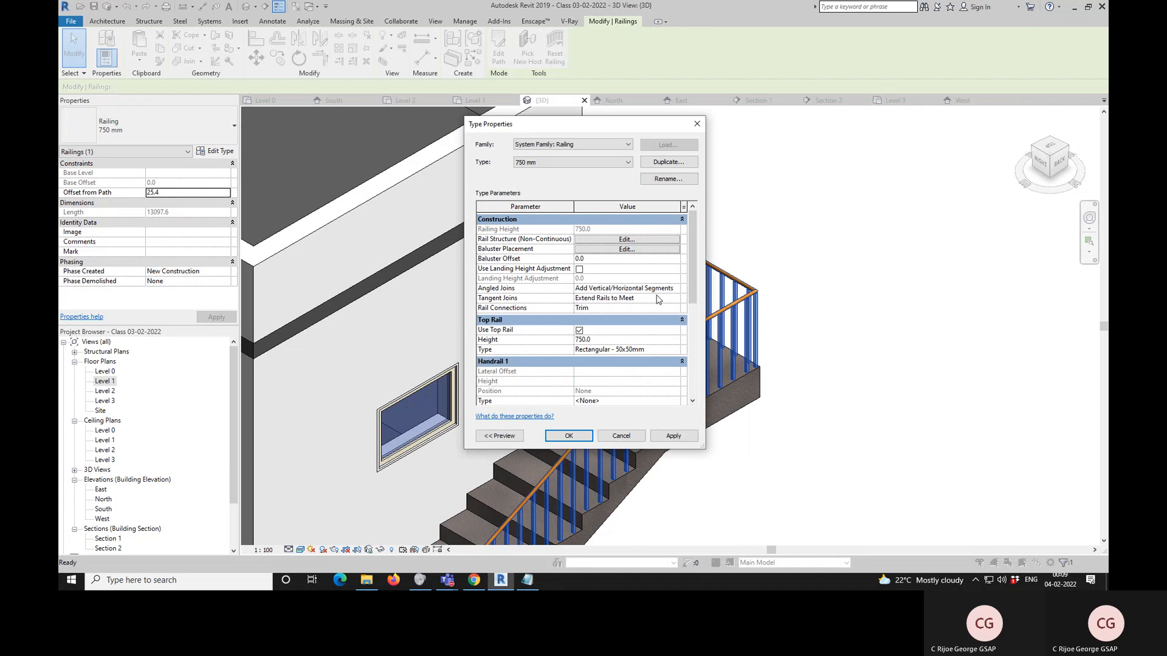
- Try M_Panel - Glazed : 800mm as the staircase railing's baluster family per tread, and undo the change
left_click_drag(700, 307, 697, 330)
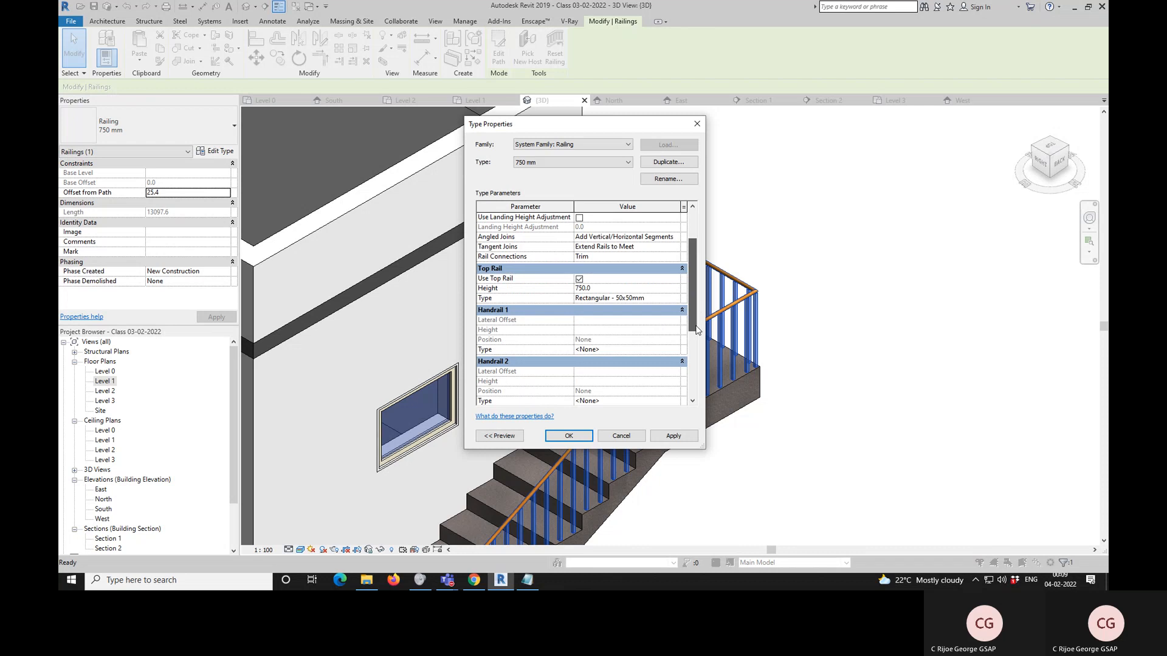
left_click_drag(697, 330, 706, 287)
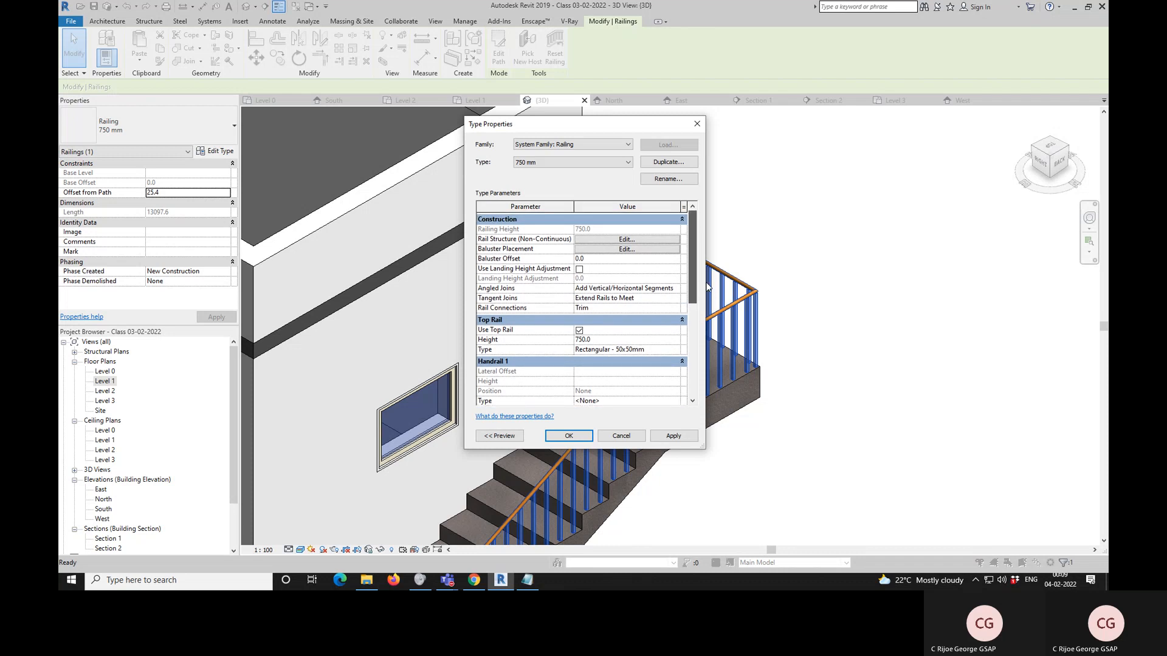
mouse_move(706, 298)
left_mouse_down()
mouse_move(704, 402)
mouse_move(697, 299)
left_mouse_up()
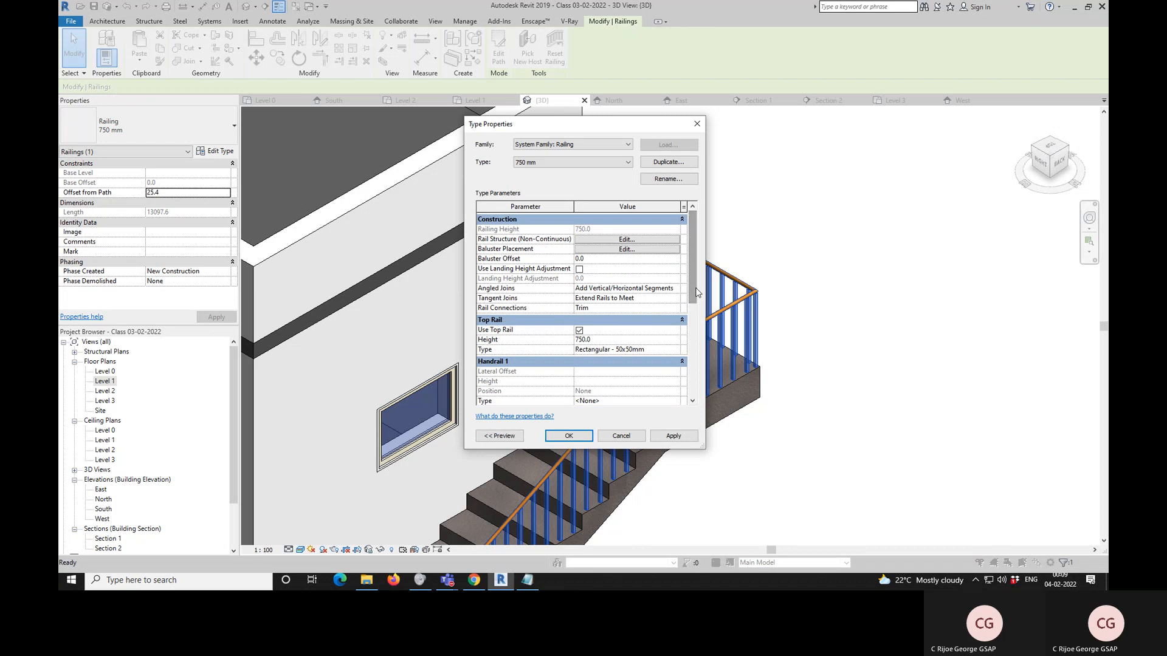
left_click(632, 249)
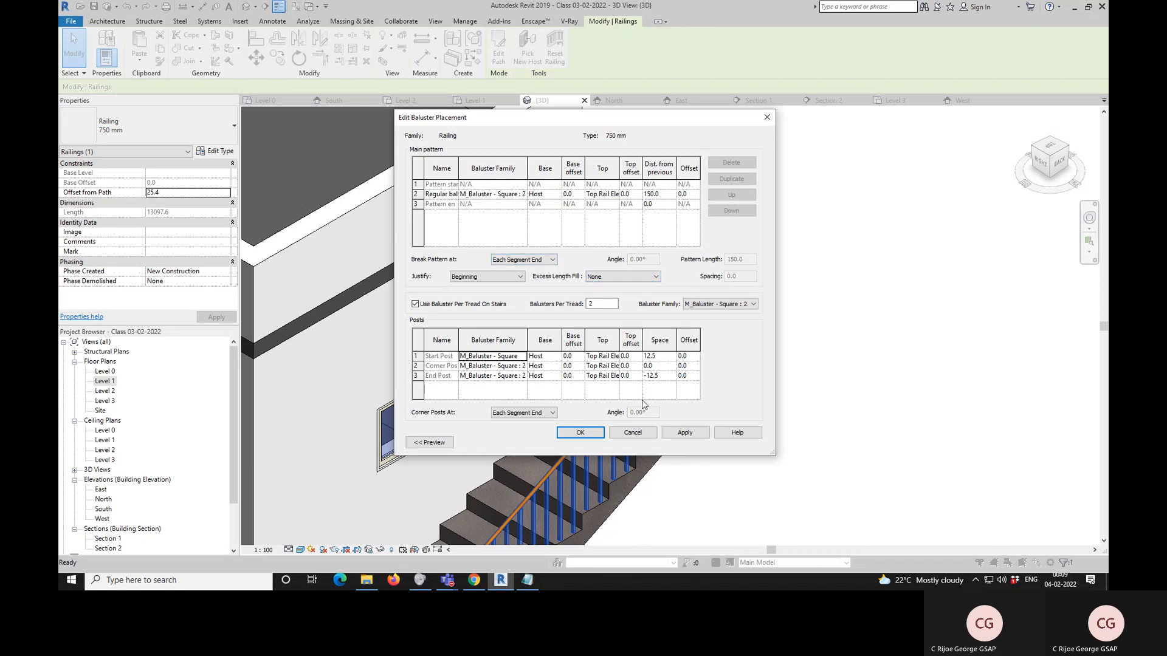
left_click(730, 304)
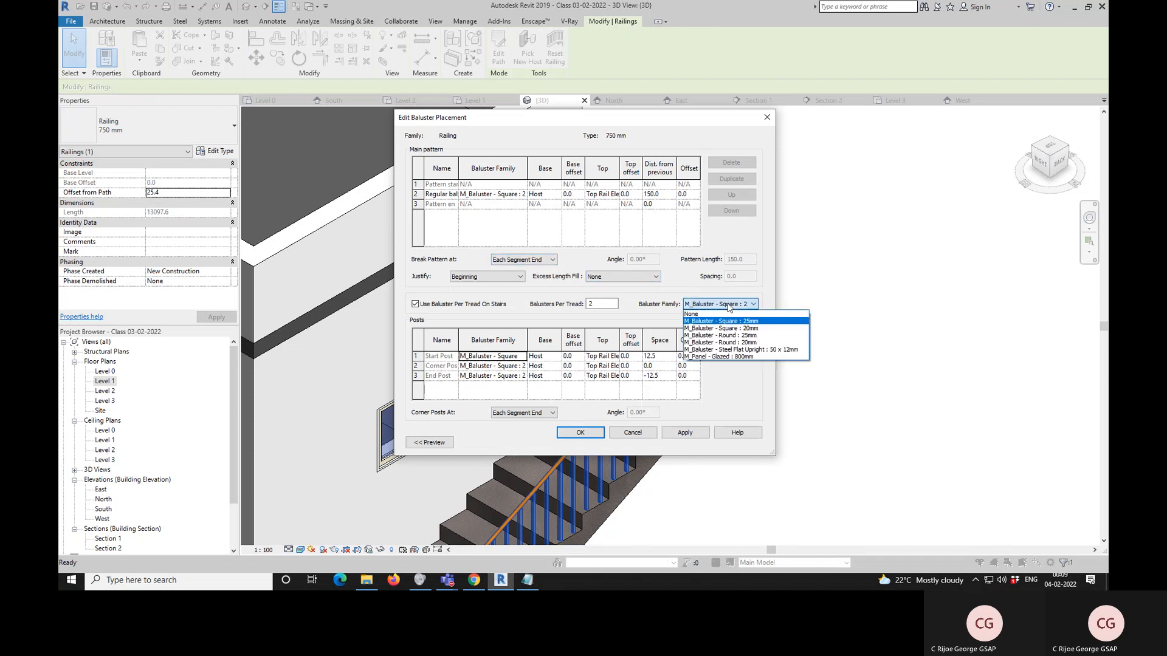
left_click(724, 357)
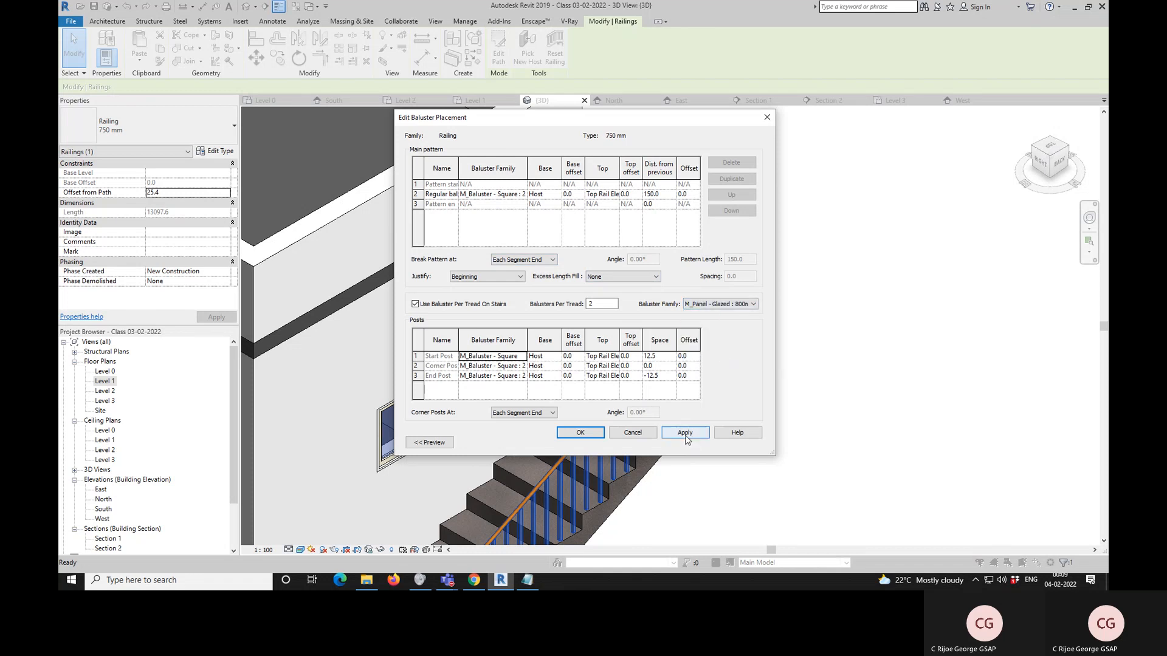
left_click(578, 438)
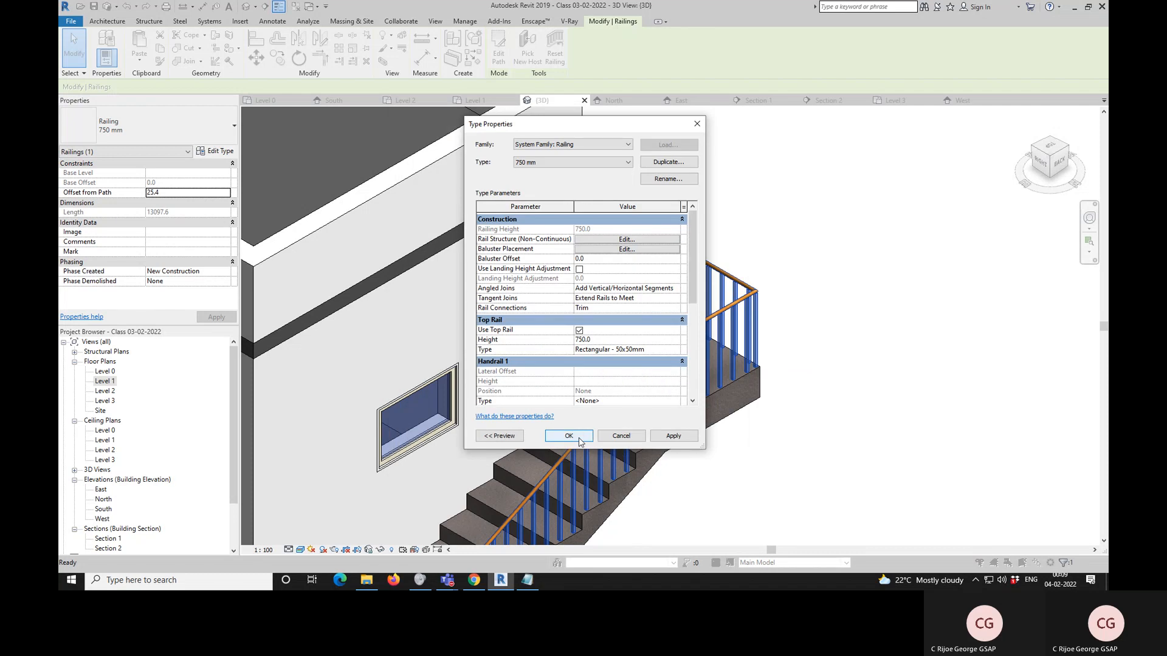
left_click(579, 437)
left_click(869, 301)
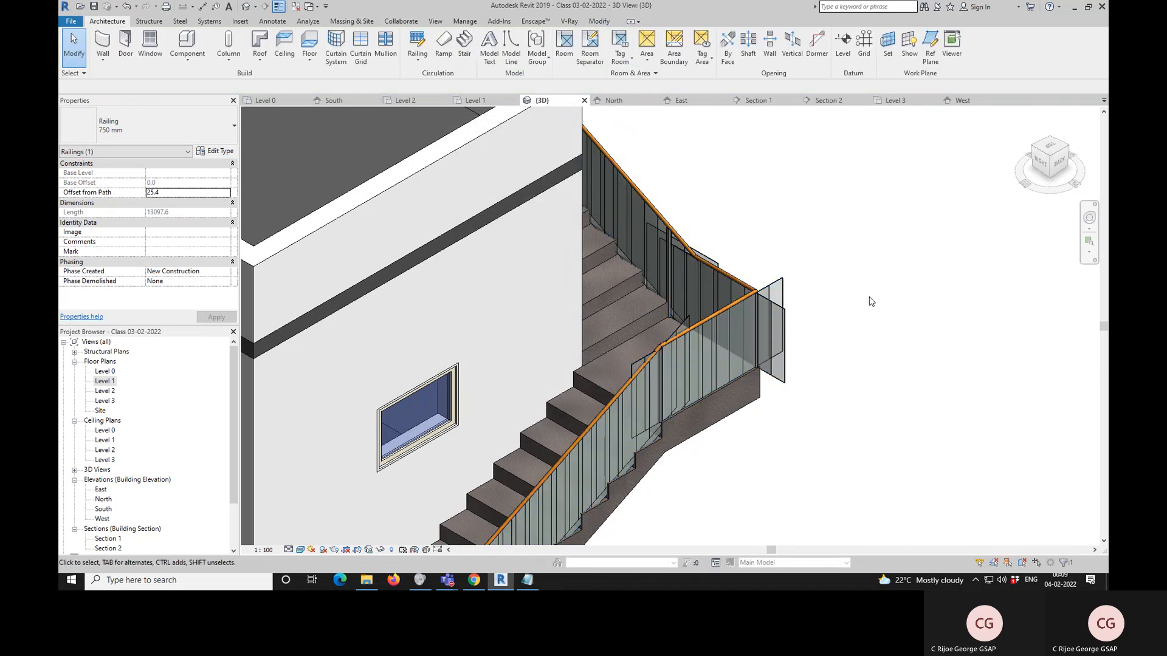
key("ctrl+z")
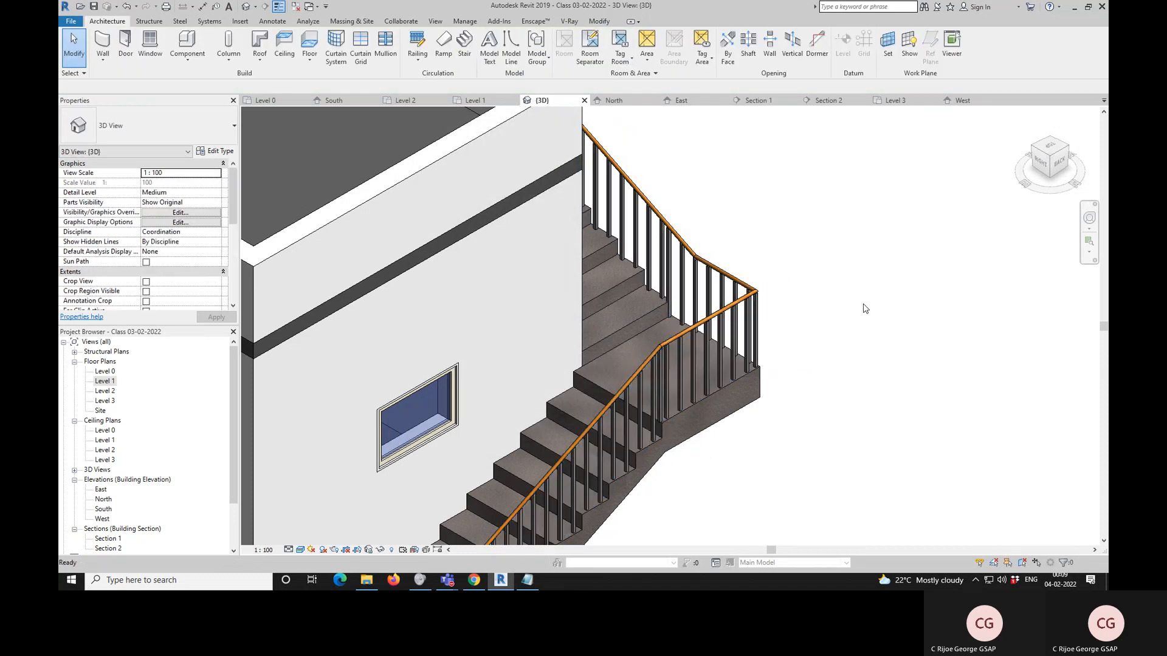
- Review the per-tread baluster family options of the staircase railing again, and close its type properties without changes
left_click(741, 350)
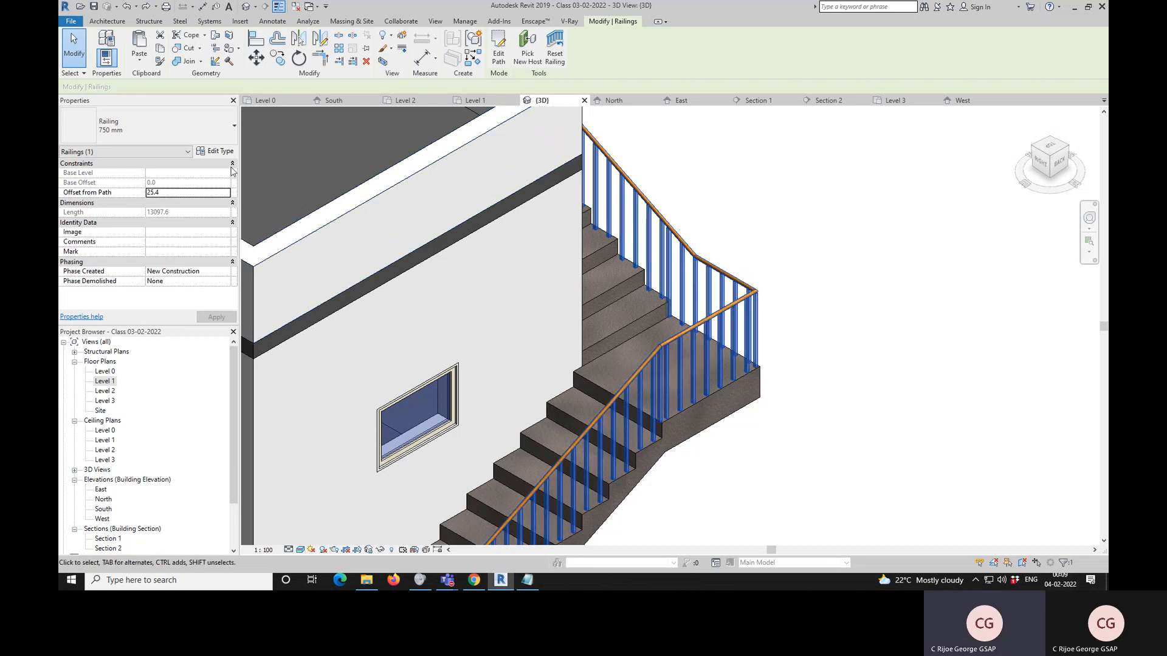
left_click(215, 151)
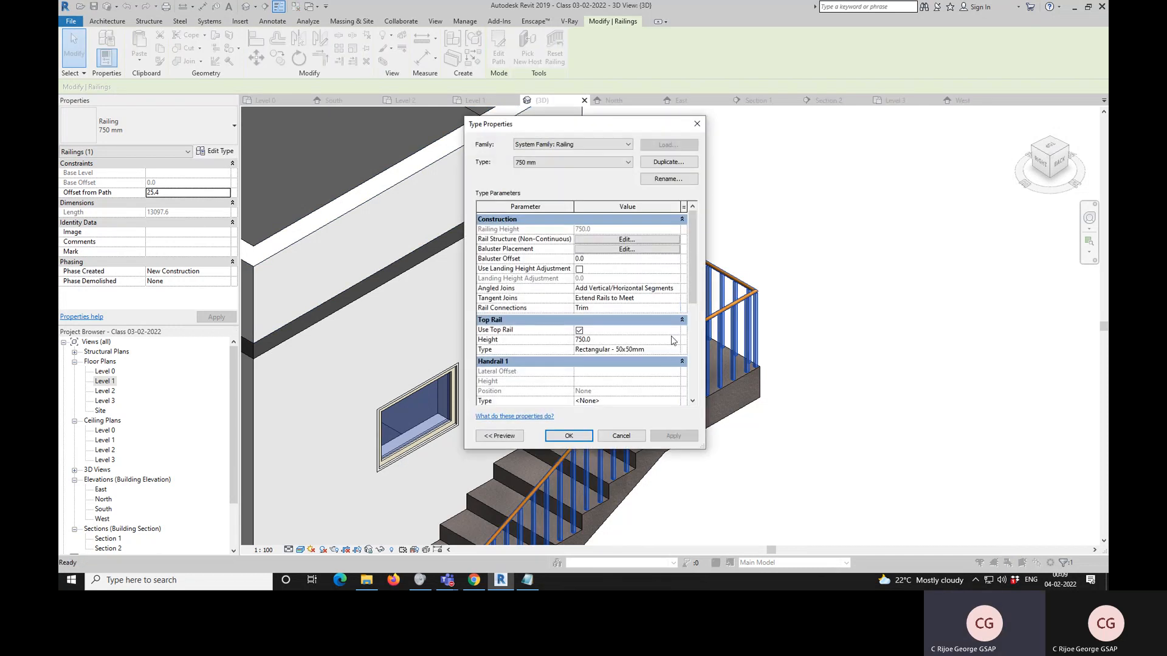
left_click(627, 249)
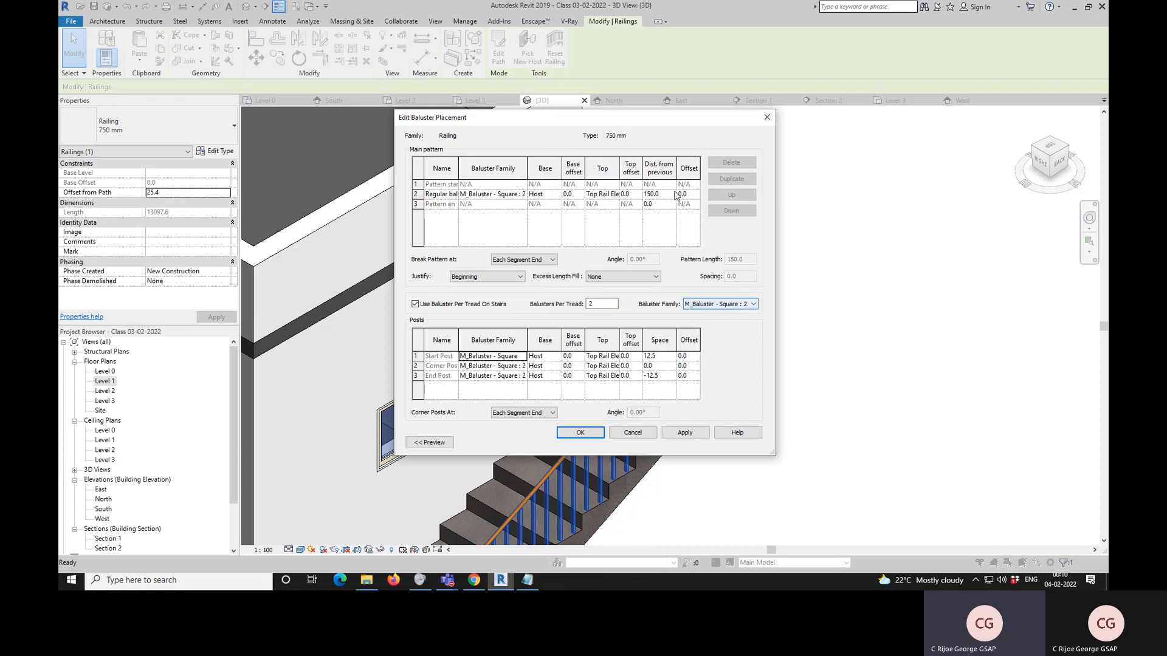
left_click(729, 305)
left_click(728, 306)
key("Return")
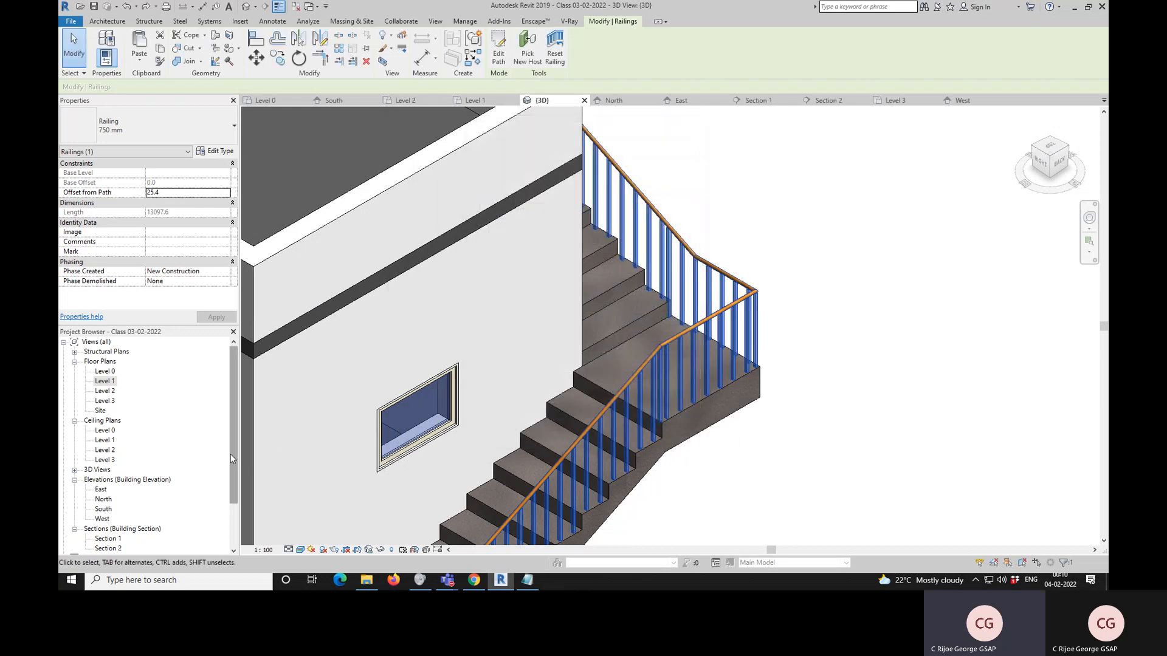
- Find the M_Baluster - Square family among the project's railing families and select it
left_click_drag(233, 456, 232, 524)
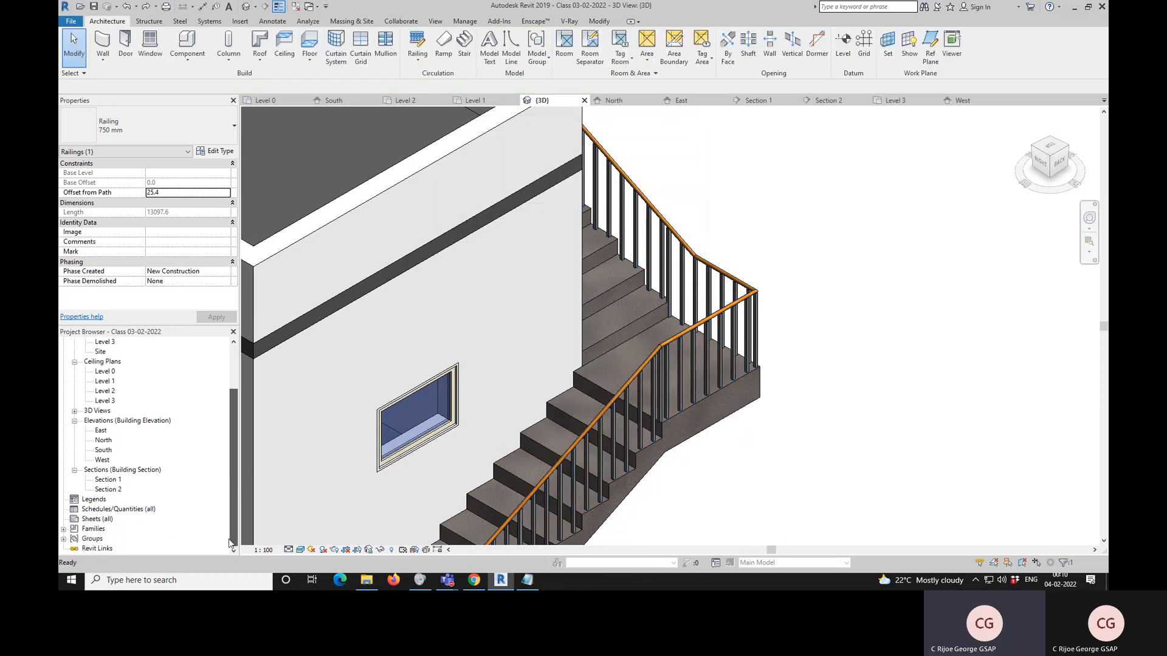
left_click(64, 529)
scroll(121, 483, "down", 2)
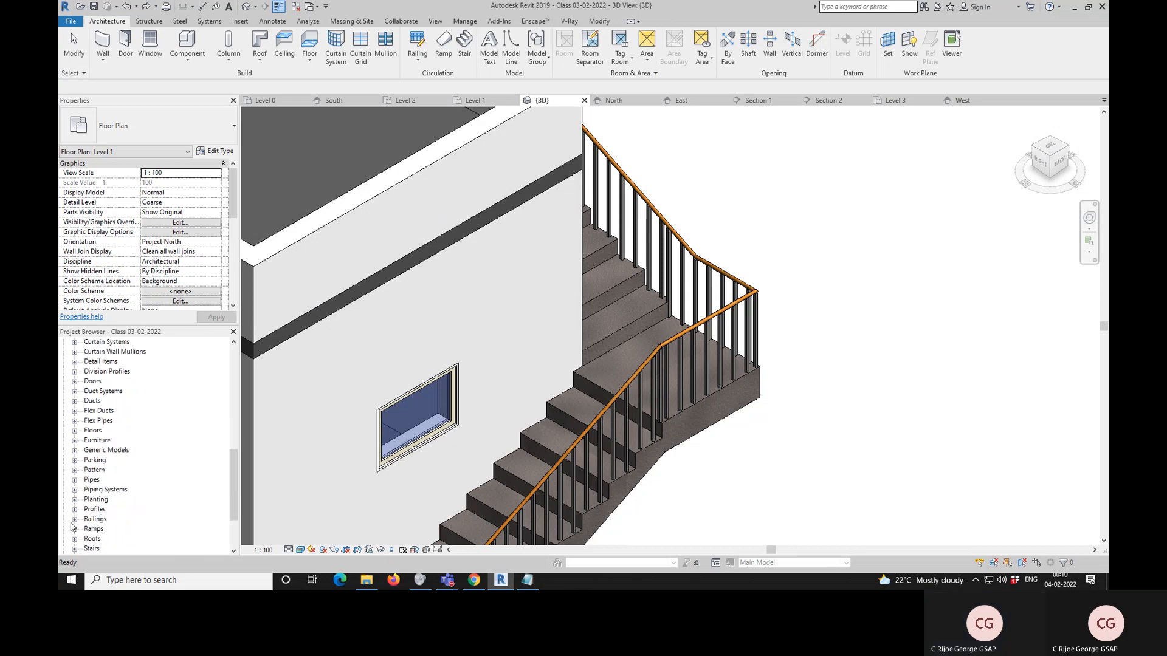
left_click(74, 519)
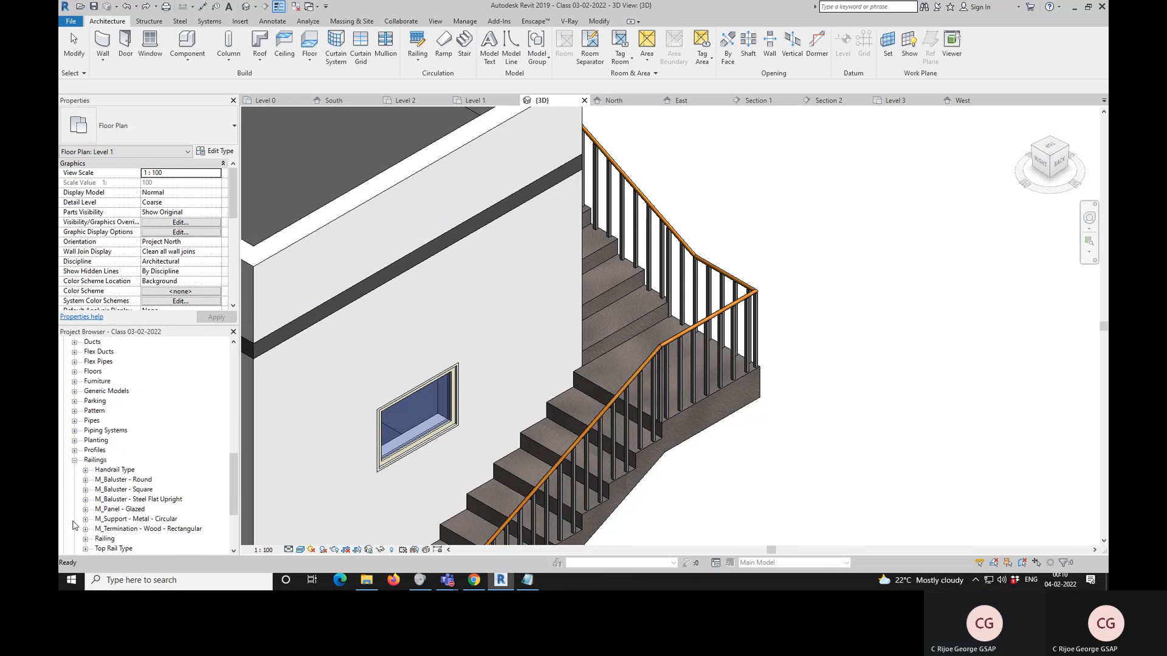
left_click(145, 490)
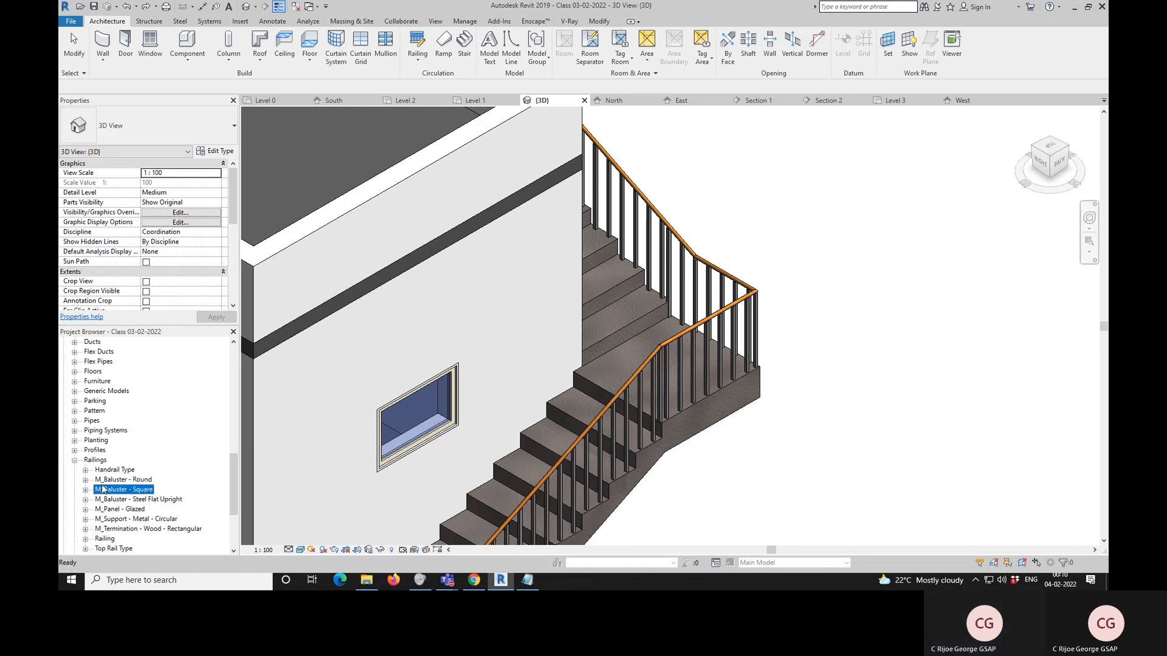
- Examine the 3D view's type properties, rendering settings and graphic display options, closing each without changes
left_click(233, 152)
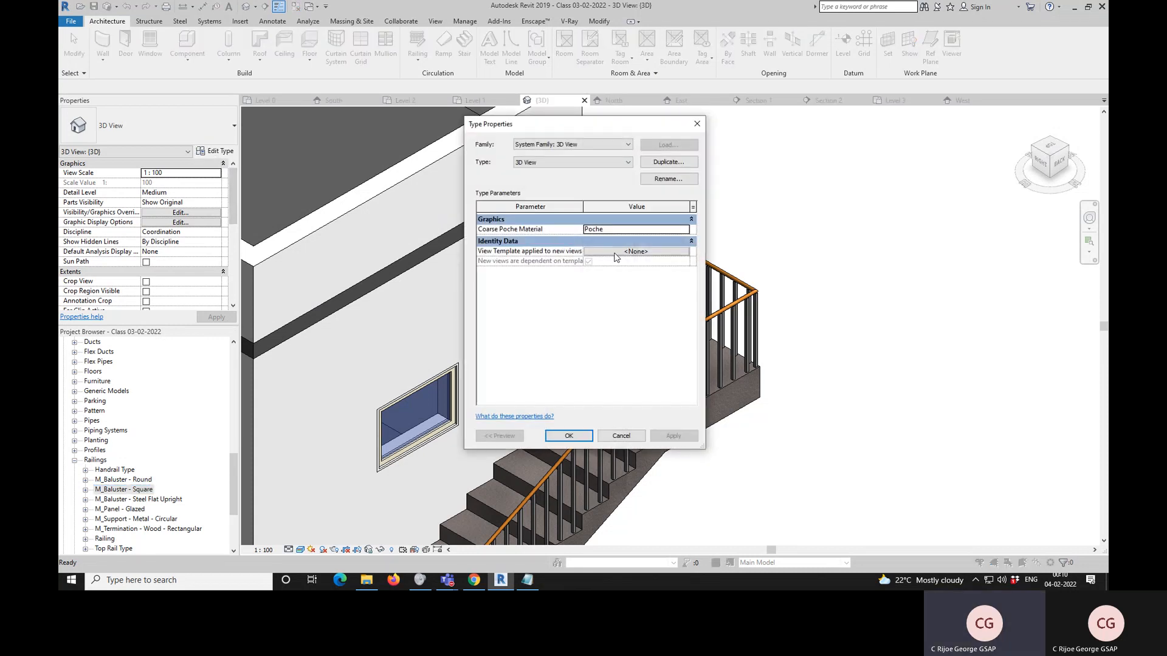
key("Escape")
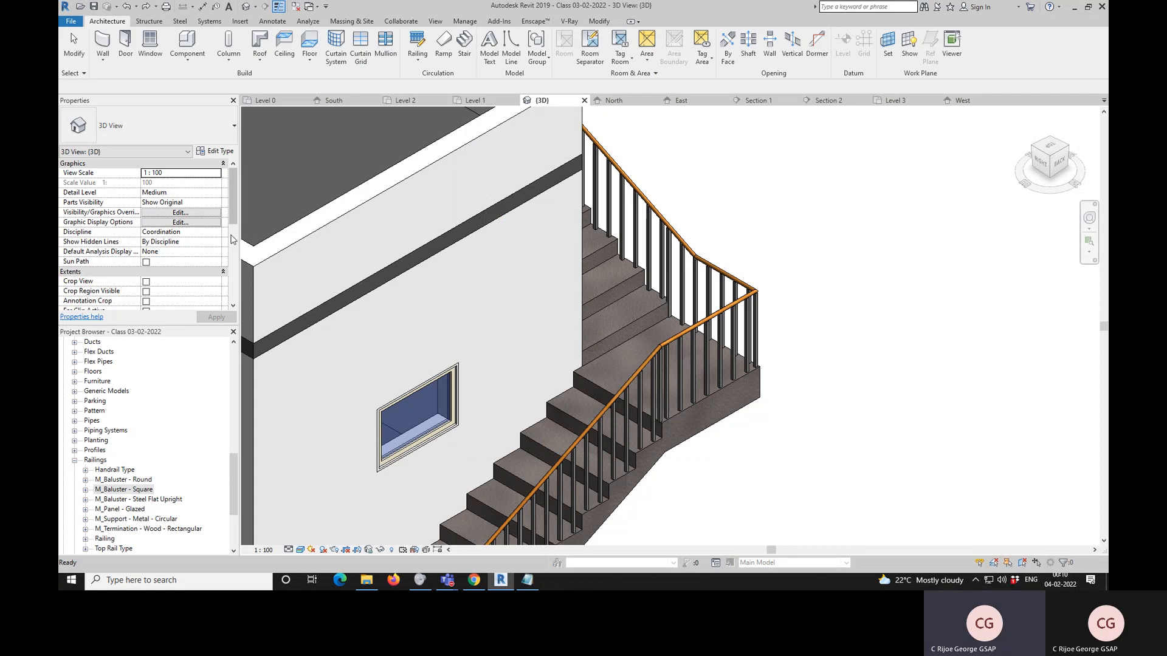
left_click_drag(232, 213, 239, 237)
scroll(239, 237, "down", 3)
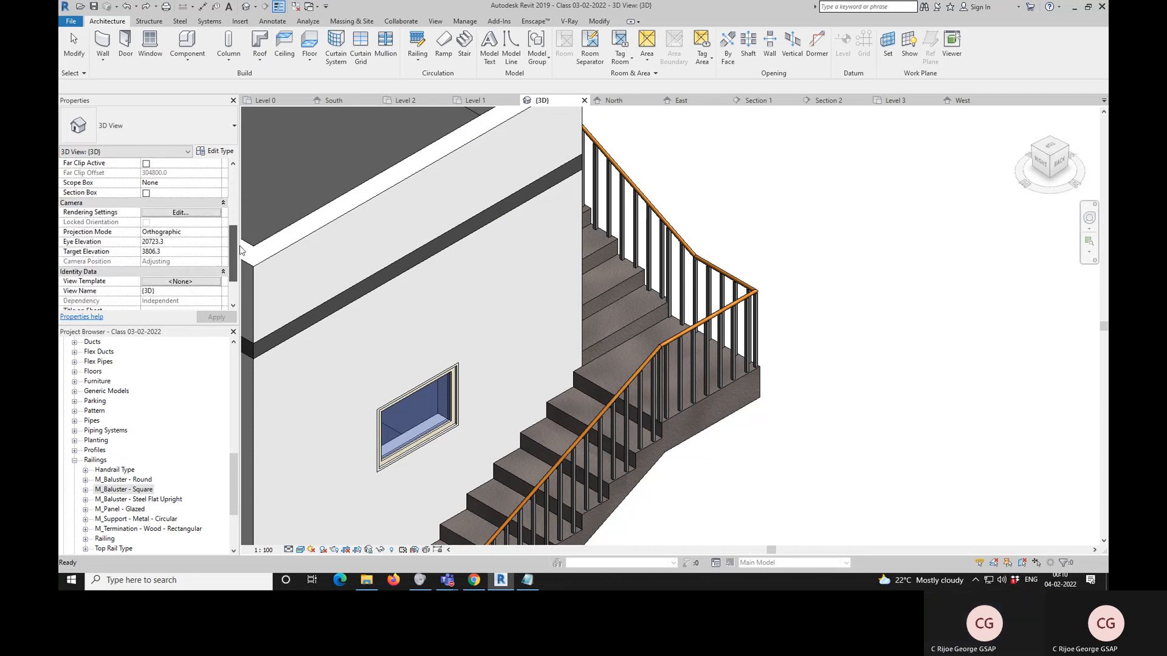
scroll(240, 250, "down", 2)
scroll(239, 246, "up", 2)
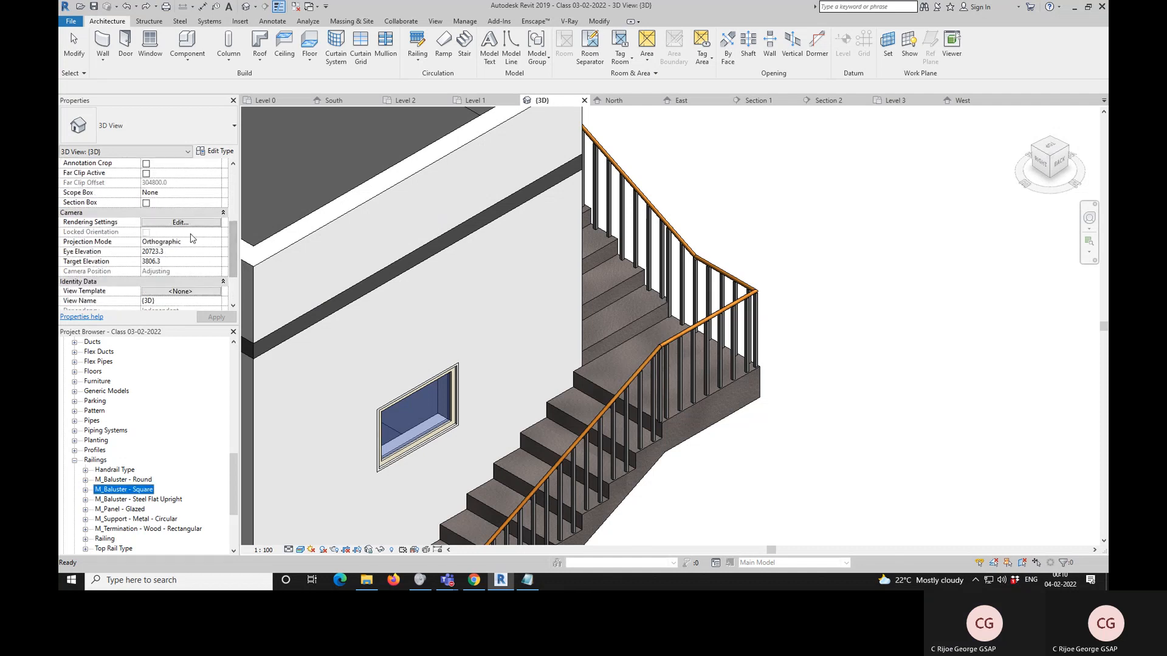
left_click(181, 222)
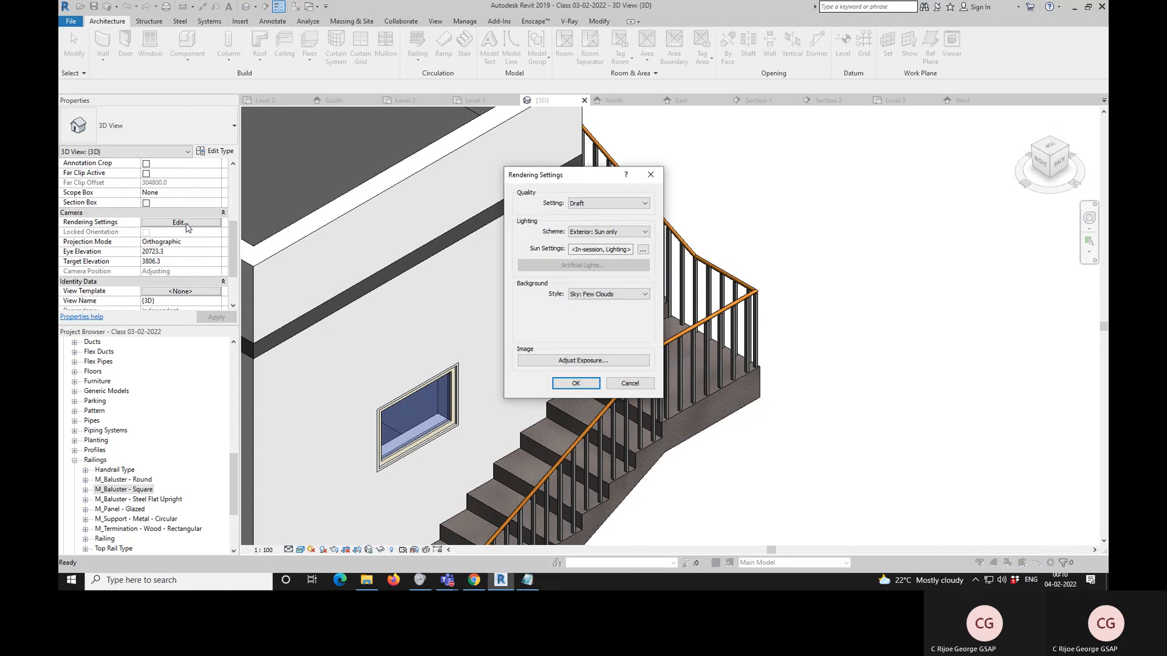
key("Return")
scroll(231, 229, "up", 2)
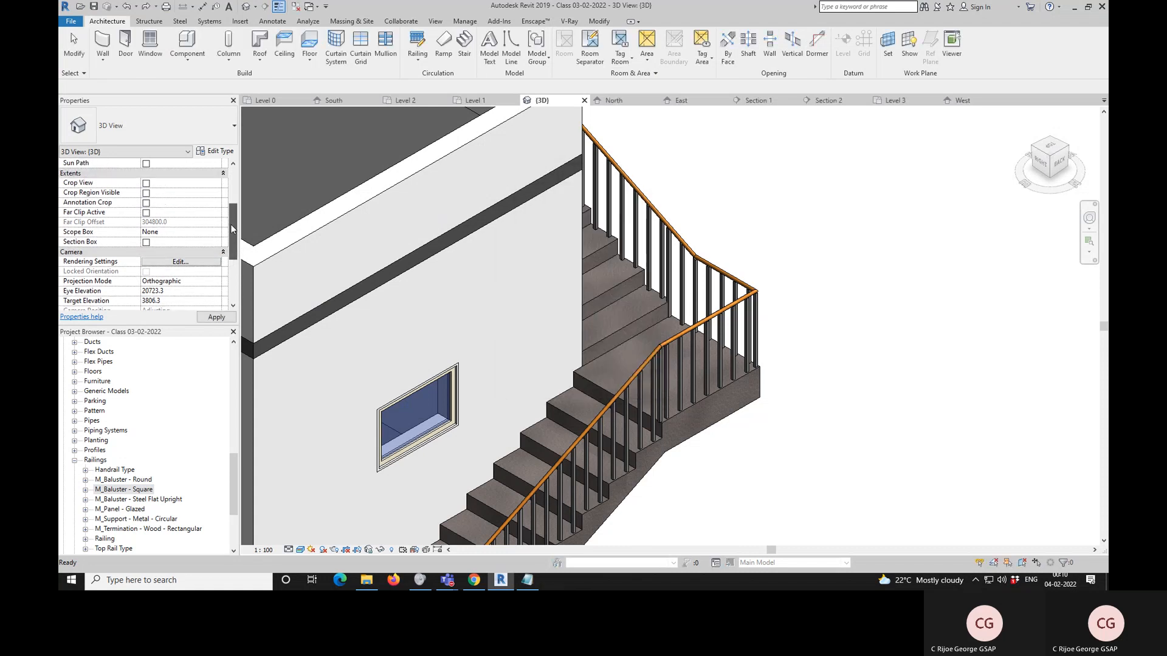
left_click_drag(232, 228, 238, 184)
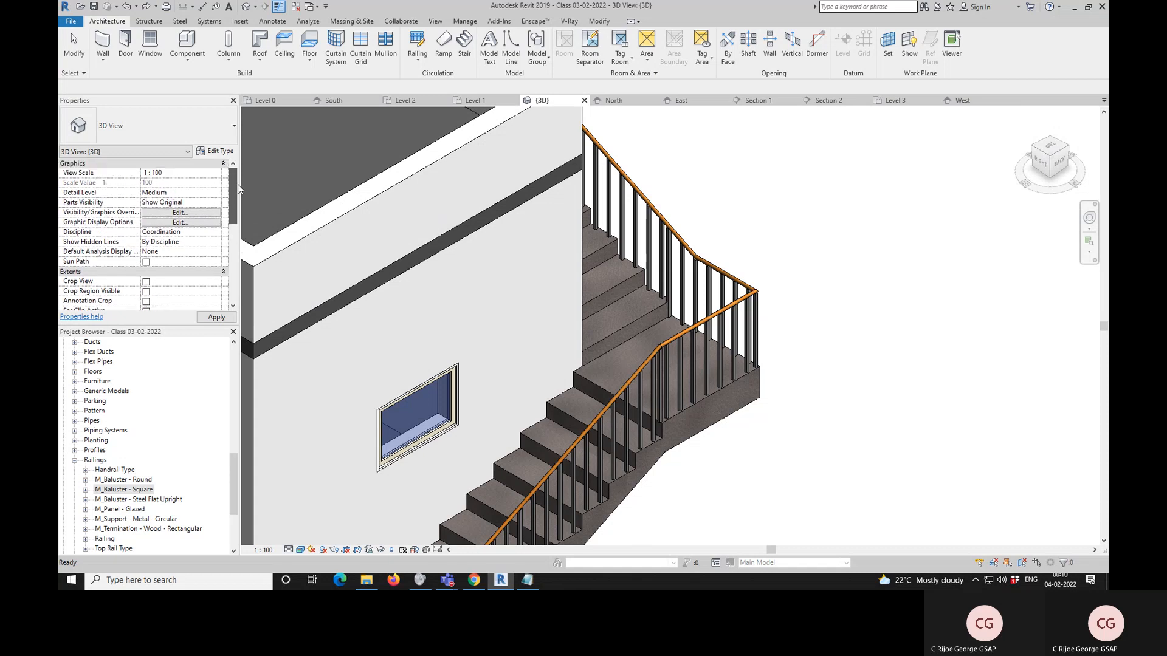
left_click(190, 224)
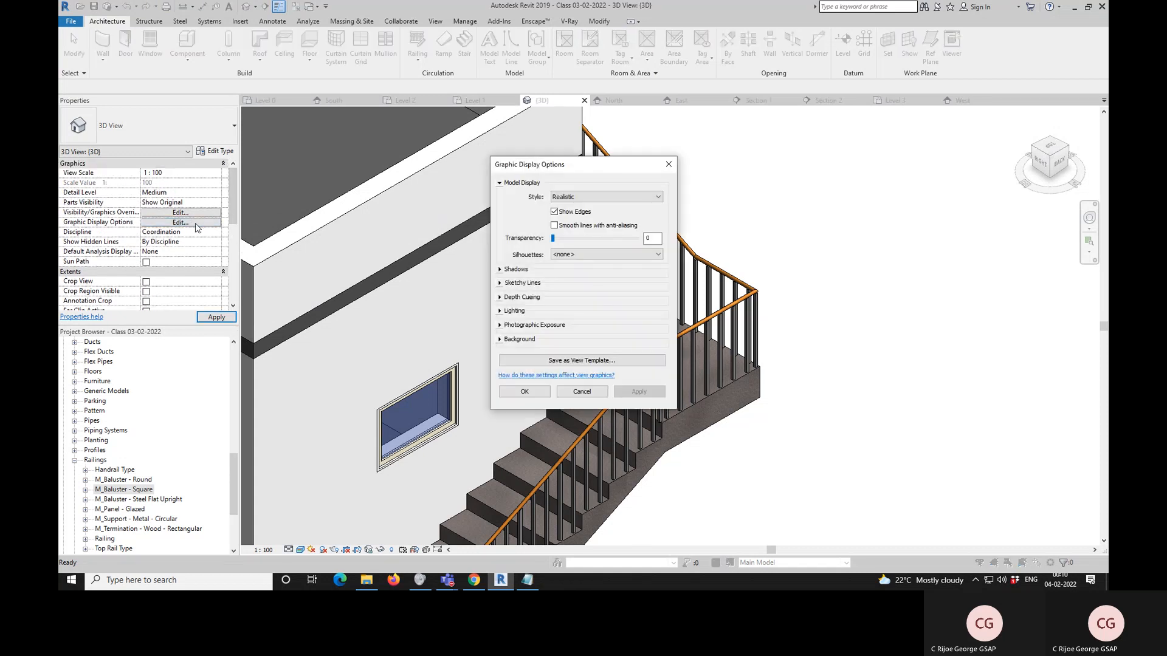
key("Escape")
- Set the 3D view type's Coarse Poche Material to Plywood, Sheathing
left_click(213, 152)
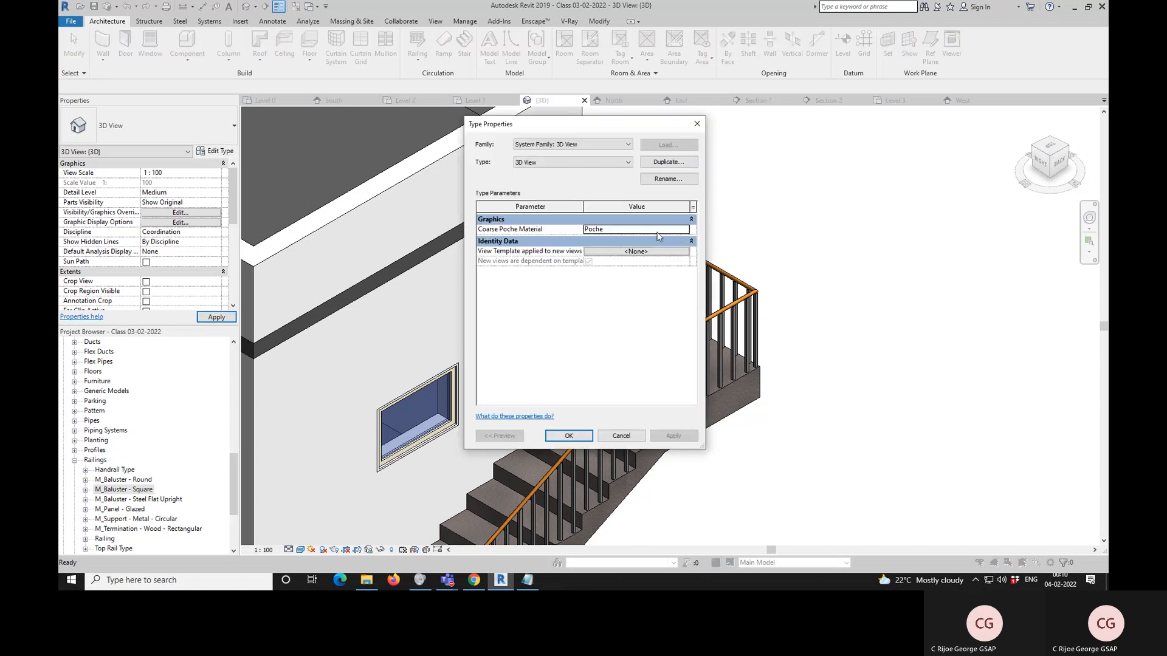
left_click(685, 230)
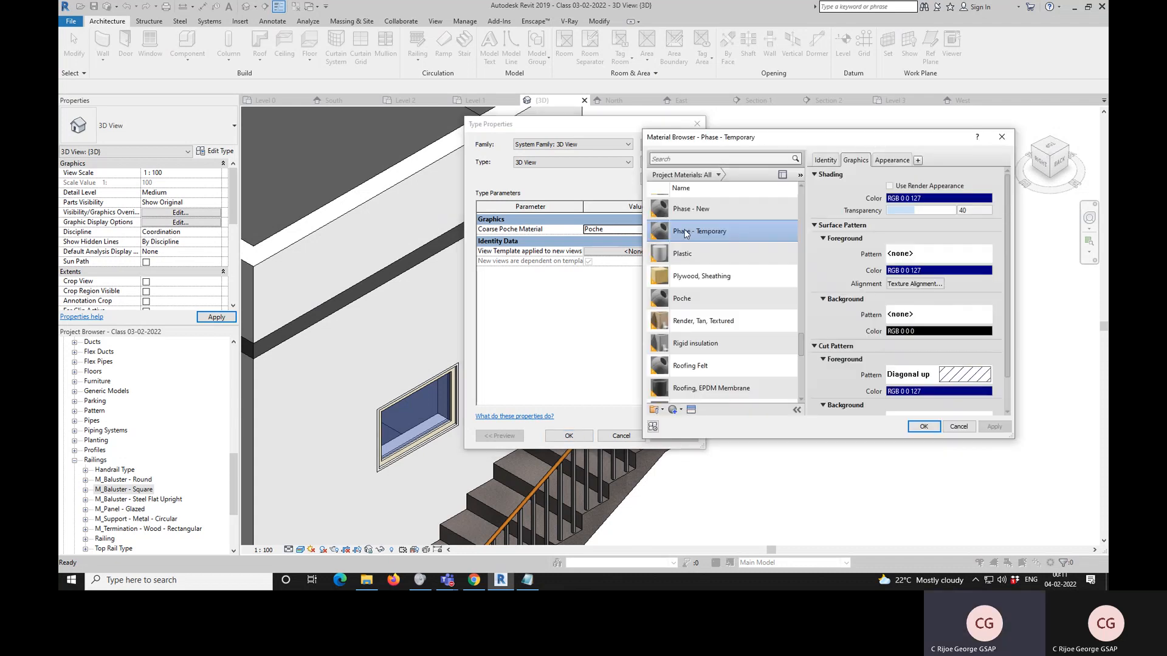
key("Escape")
left_click(685, 230)
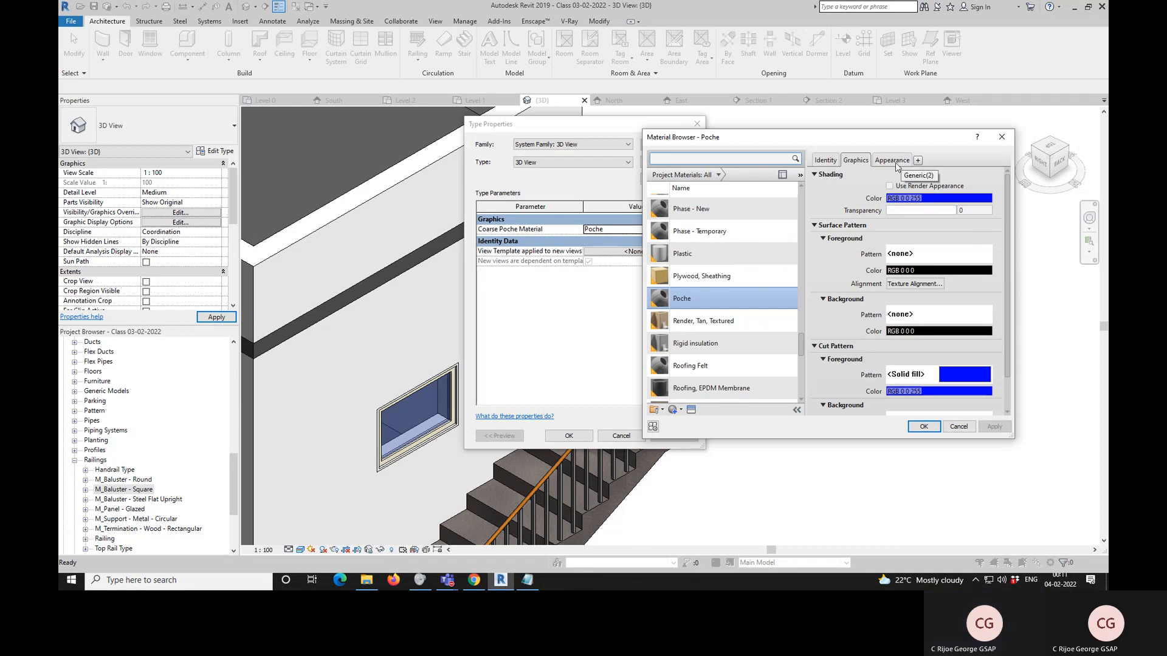
left_click(698, 276)
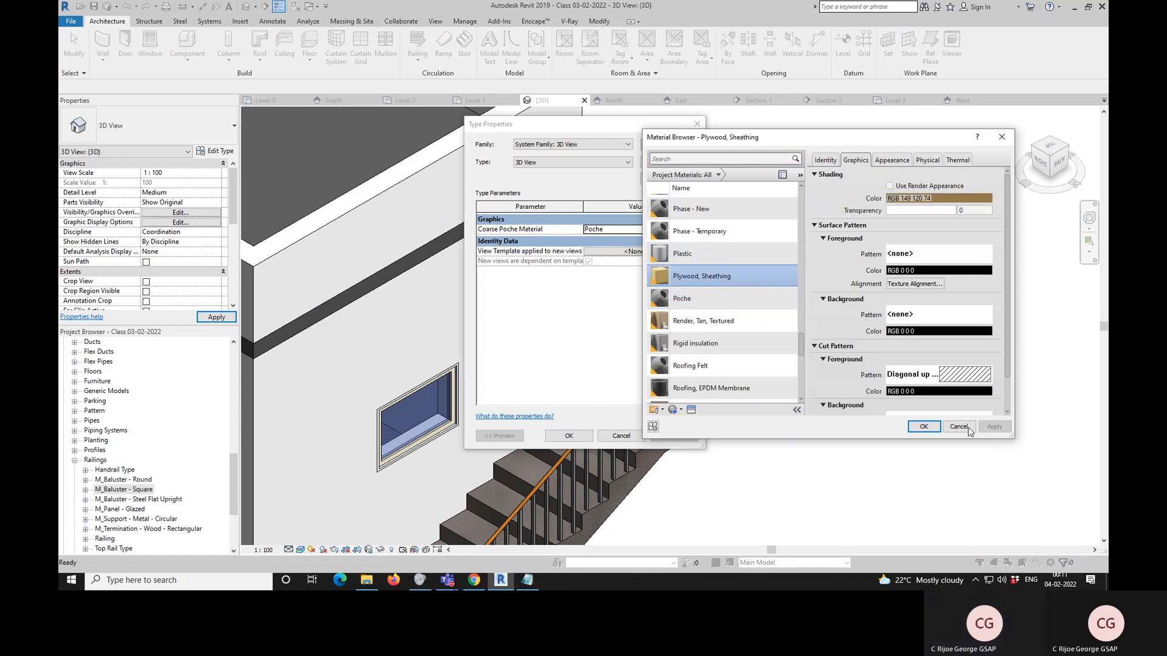
left_click(925, 427)
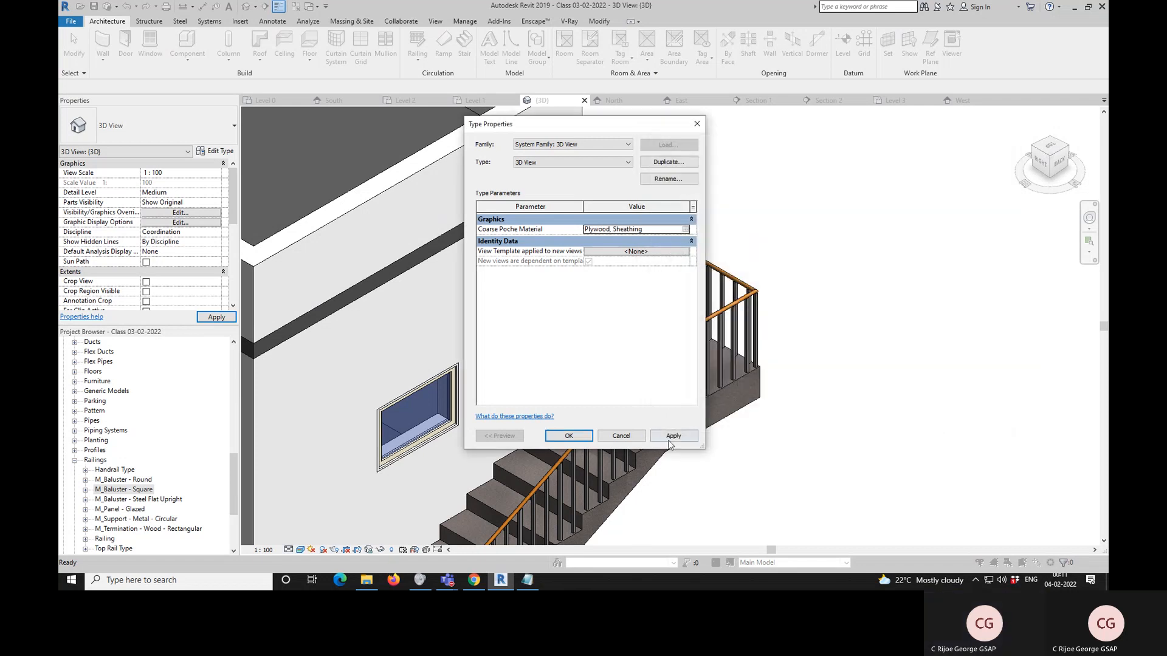
left_click(568, 436)
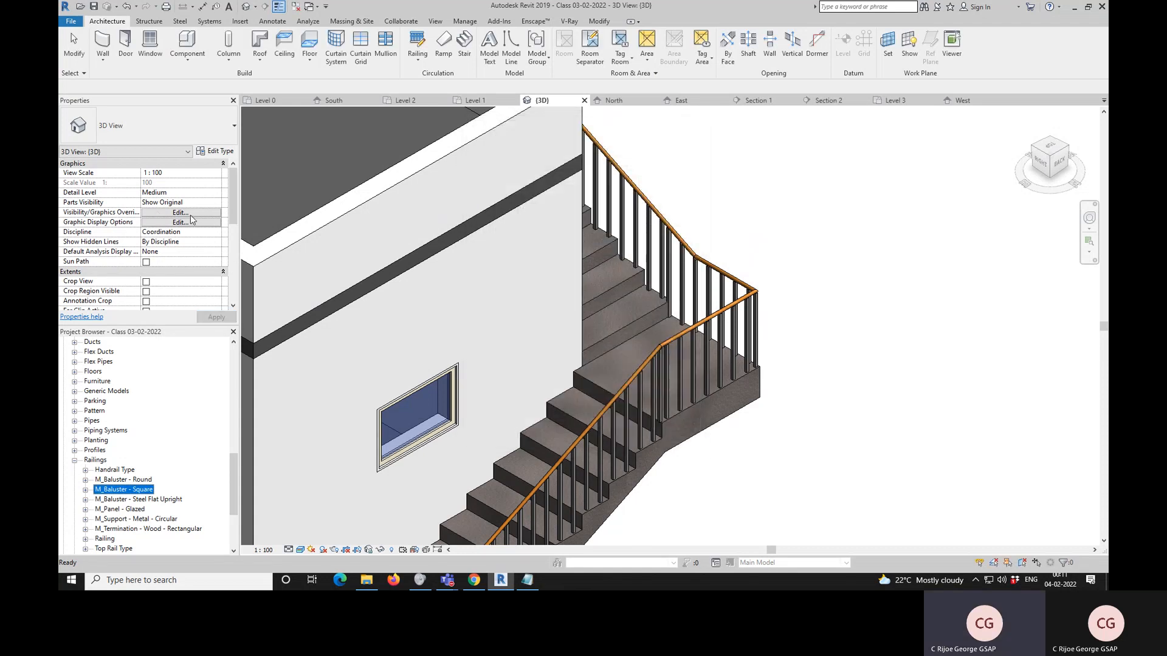
- Check the 3D view's graphic display options and visibility/graphic overrides, and close both without changes
left_click(181, 223)
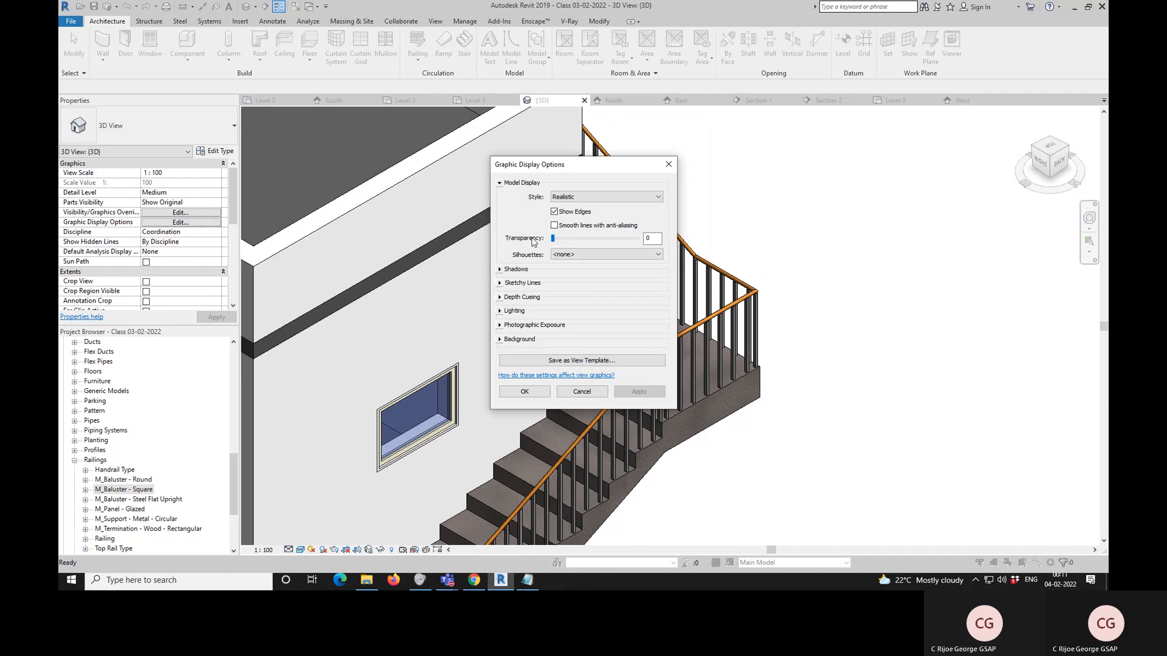
key("Escape")
left_click(196, 216)
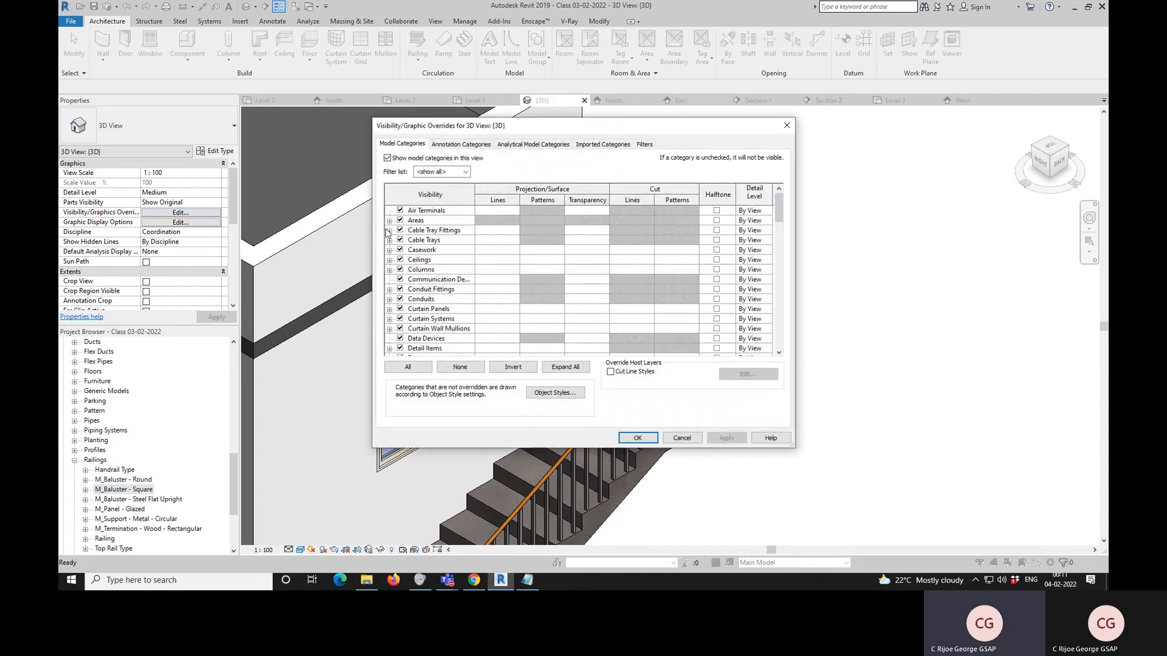
key("Escape")
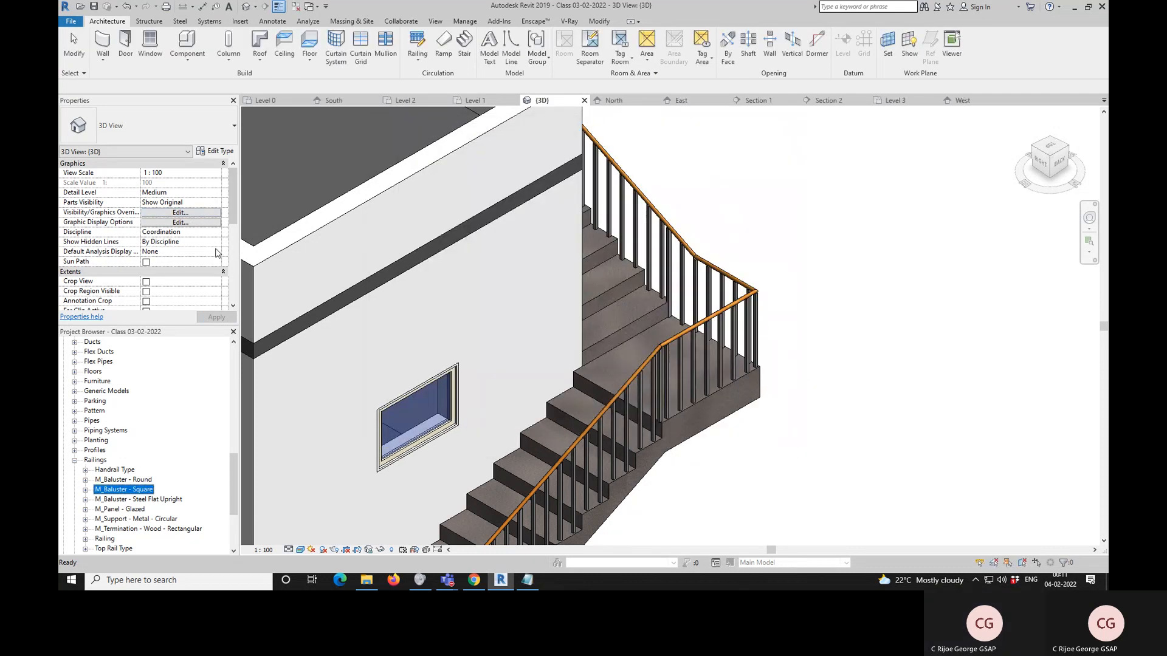
scroll(233, 230, "down", 1)
scroll(233, 228, "up", 1)
- Set the Baluster Material of the M_Baluster - Square 25mm type to Plywood, Sheathing
left_click(142, 490)
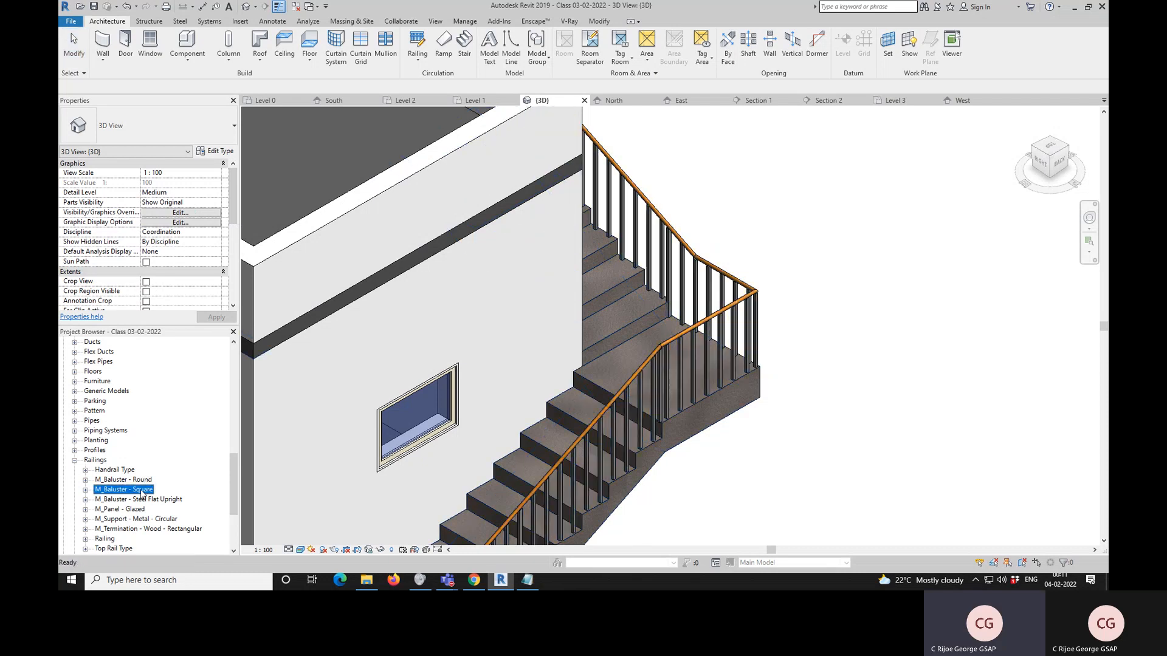
left_click(86, 490)
left_click(114, 509)
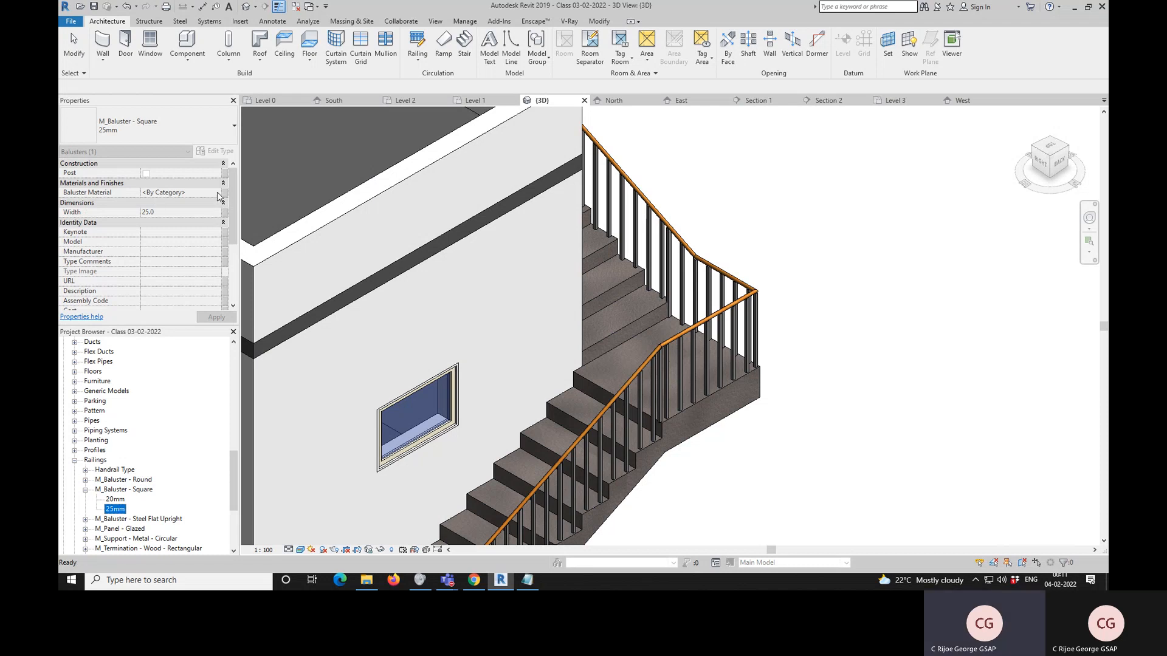
double_click(123, 513)
left_click(683, 251)
key("Escape")
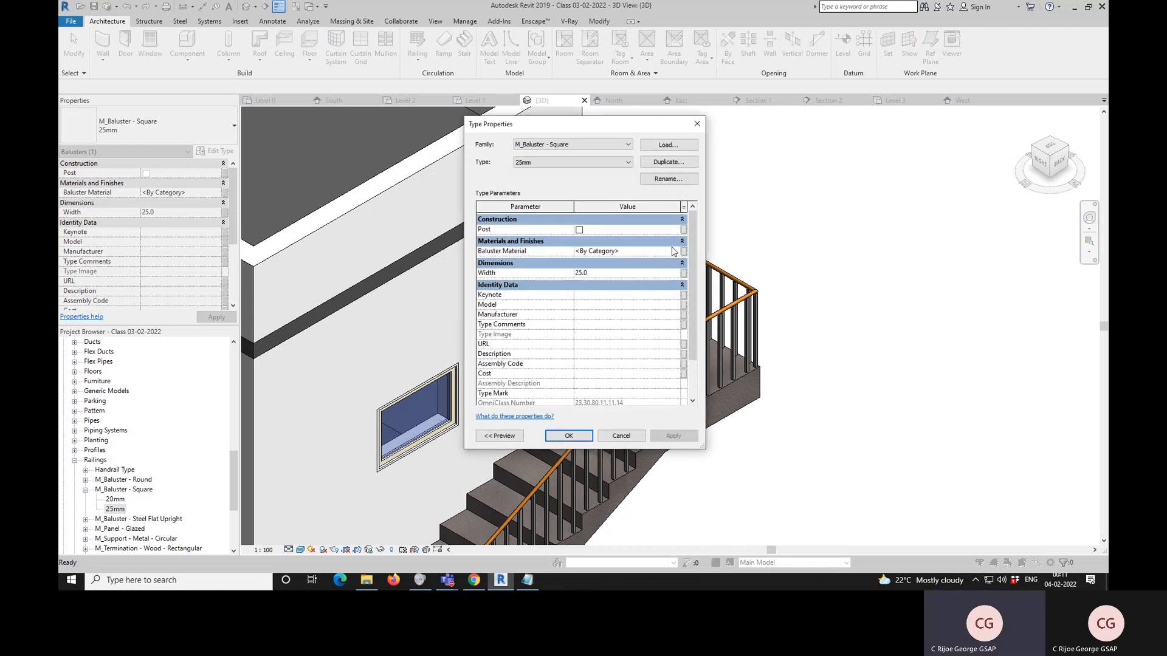
left_click(675, 251)
left_click(675, 251)
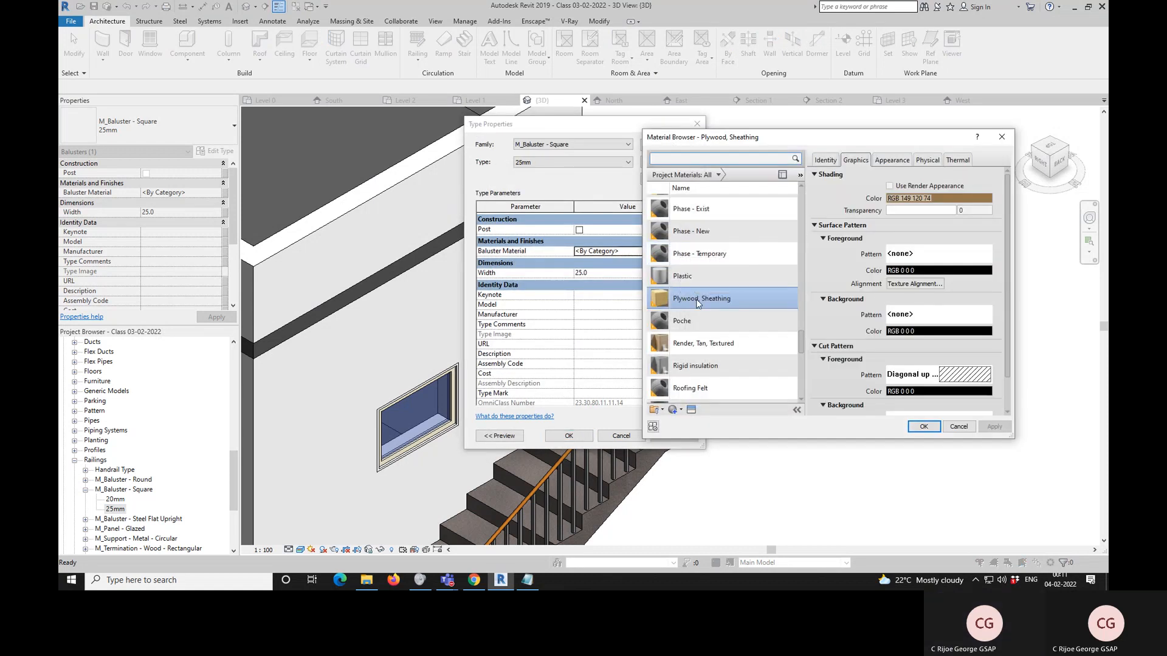
left_click(925, 428)
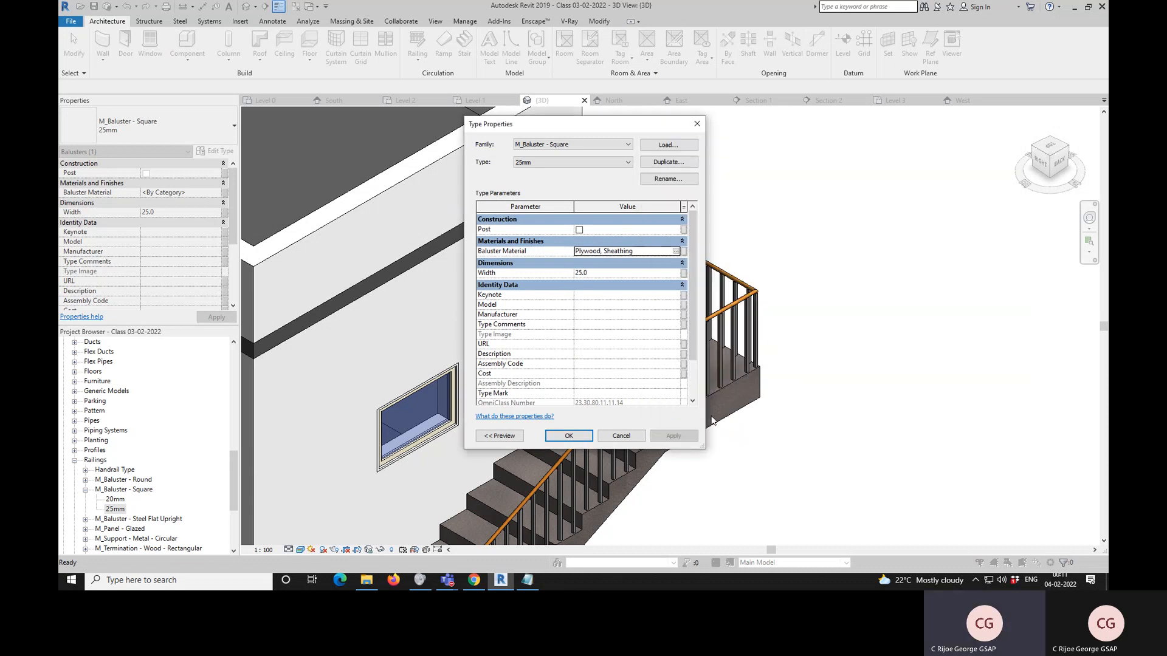
left_click(570, 436)
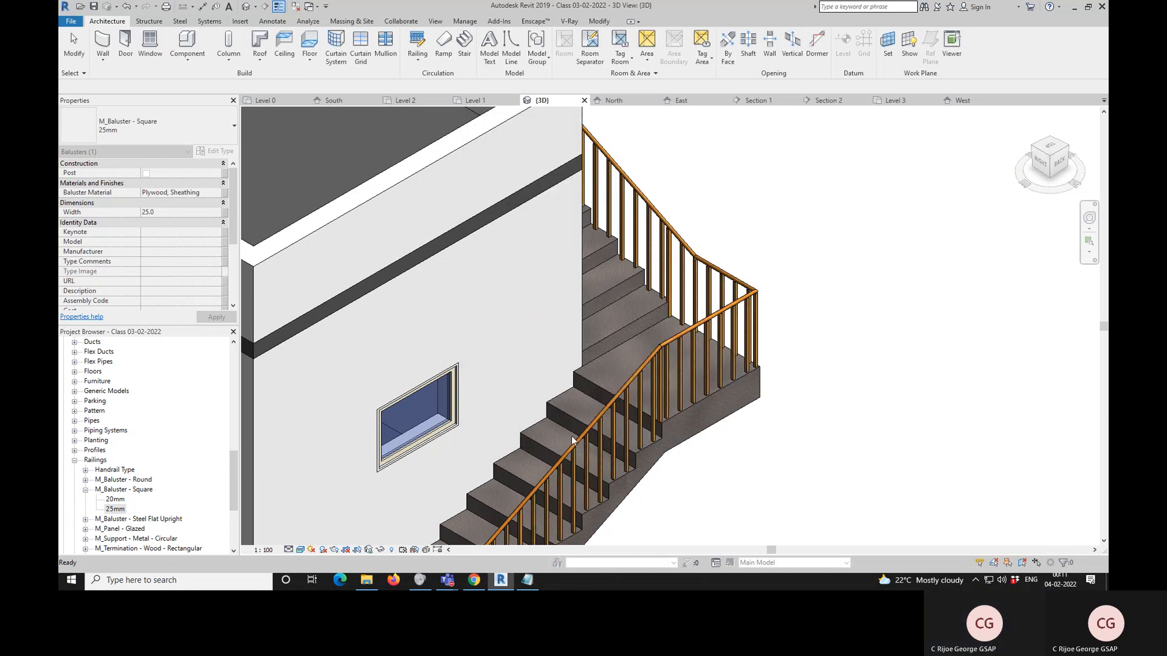
- Examine the staircase balusters' finish in the 3D view, and locate the Railings category among the project's families again
scroll(783, 246, "down", 3)
scroll(566, 511, "down", 1)
scroll(645, 441, "down", 2)
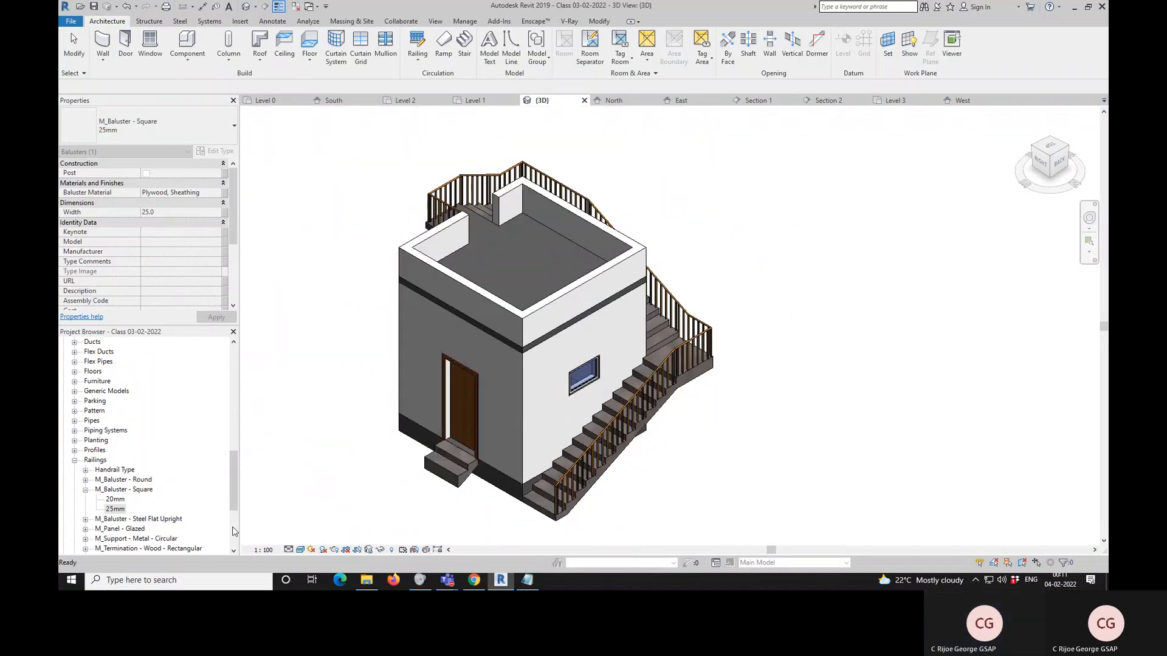
scroll(611, 449, "up", 3)
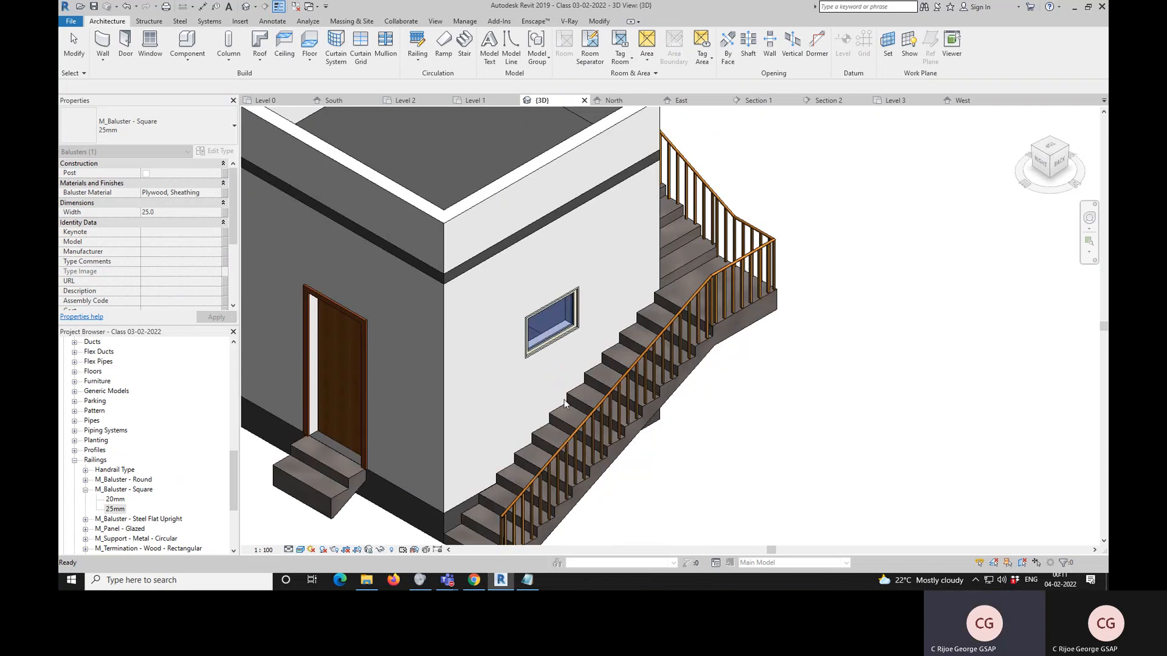
scroll(71, 448, "up", 7)
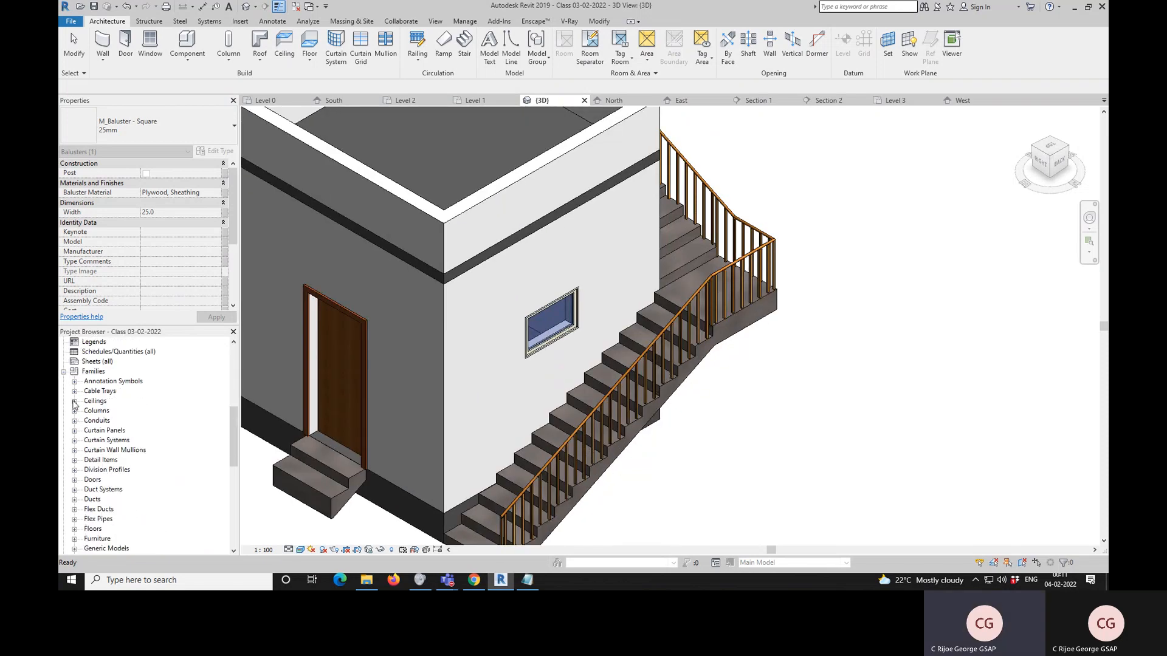
scroll(76, 435, "down", 6)
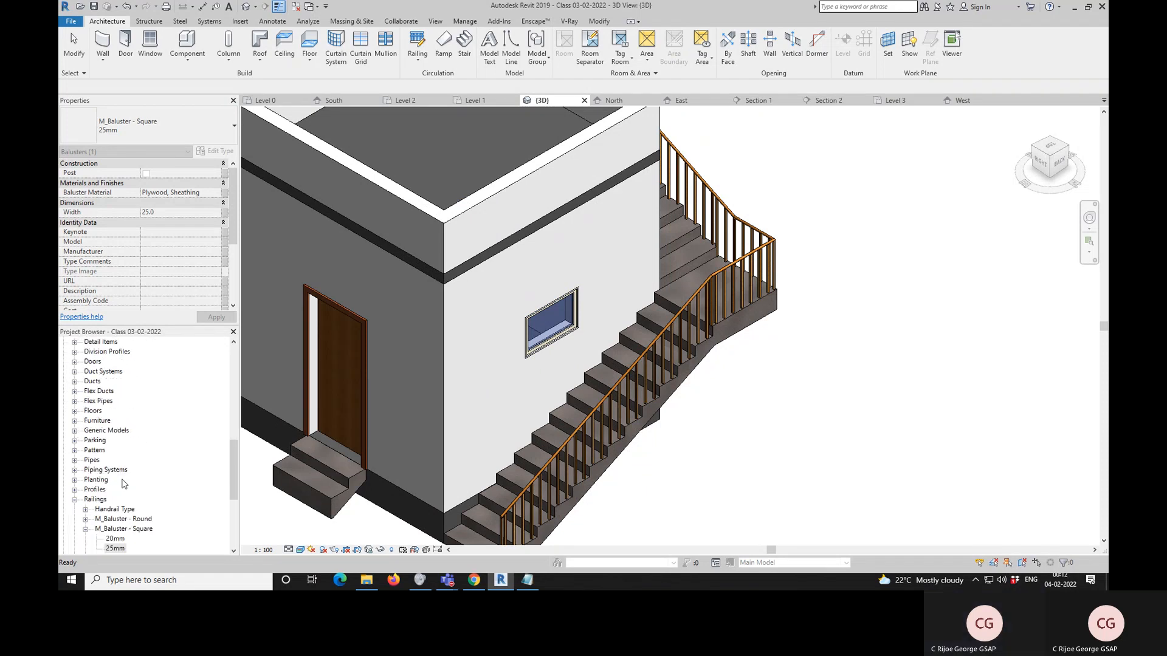
left_click(75, 490)
scroll(118, 420, "up", 10)
scroll(118, 421, "up", 4)
scroll(118, 522, "down", 4)
scroll(118, 522, "down", 8)
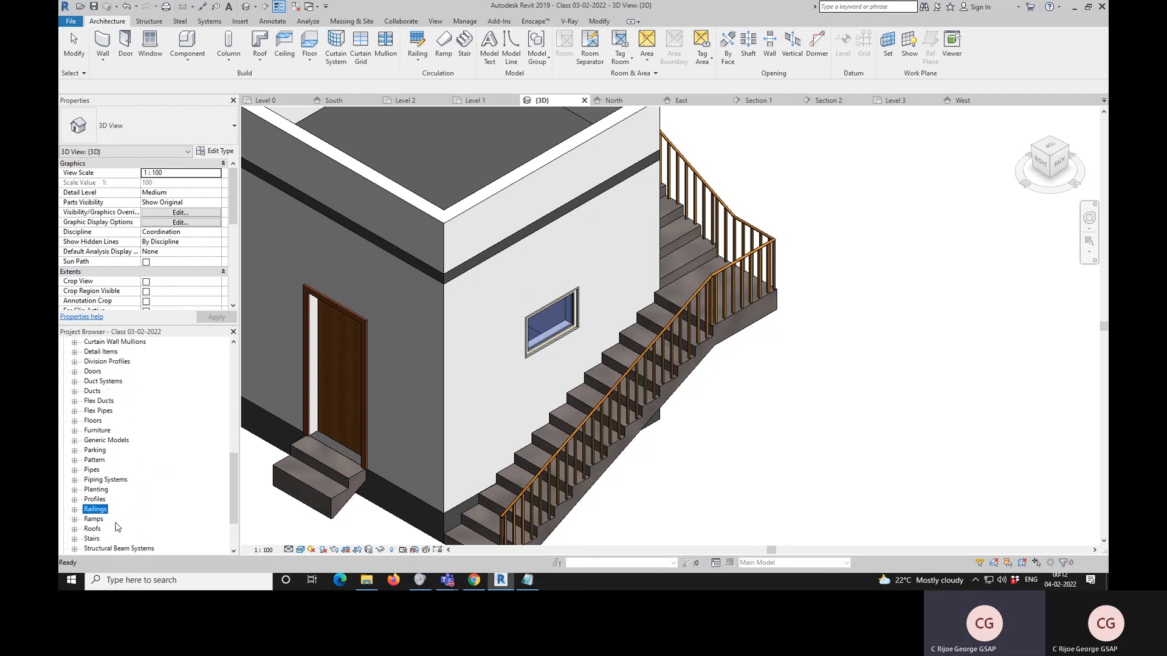
left_click(74, 518)
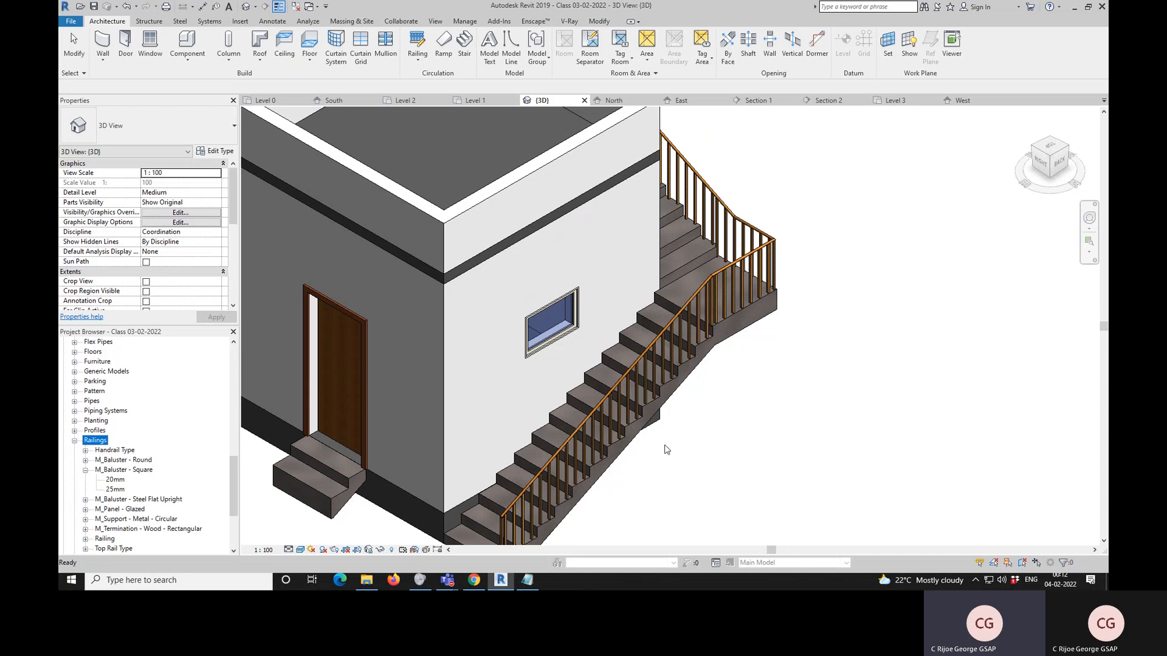
- Set the Baluster Material of the M_Baluster - Square 25mm type to Wood - Stained and inspect the staircase railing
left_click(115, 490)
left_click(114, 490)
left_click(134, 490)
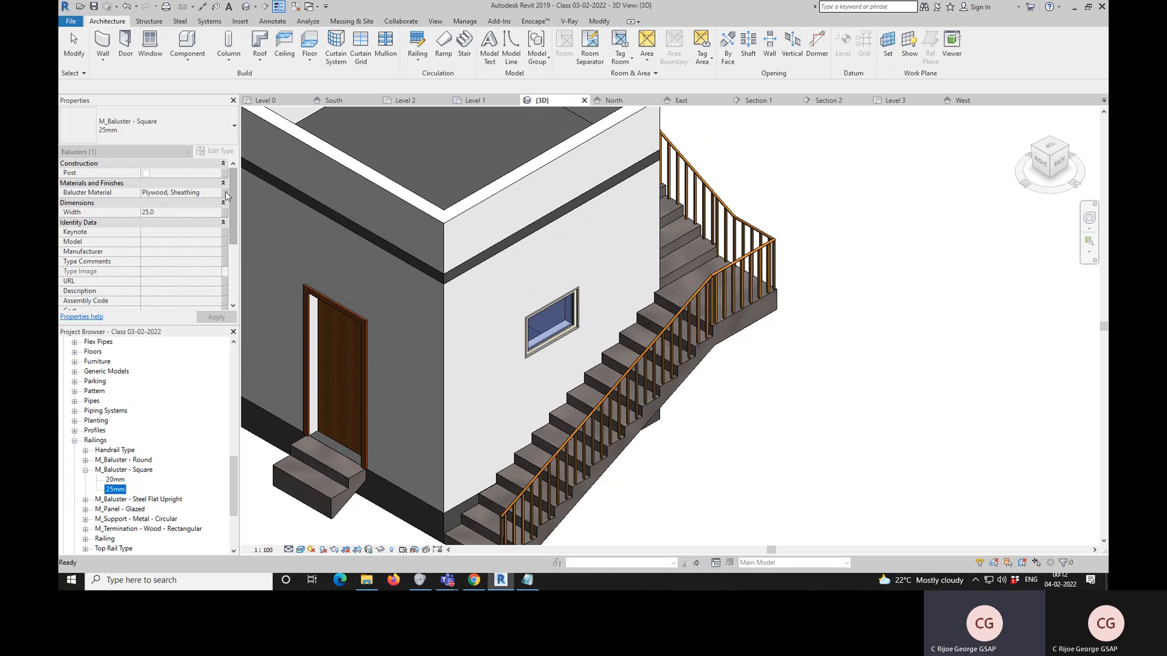
double_click(120, 492)
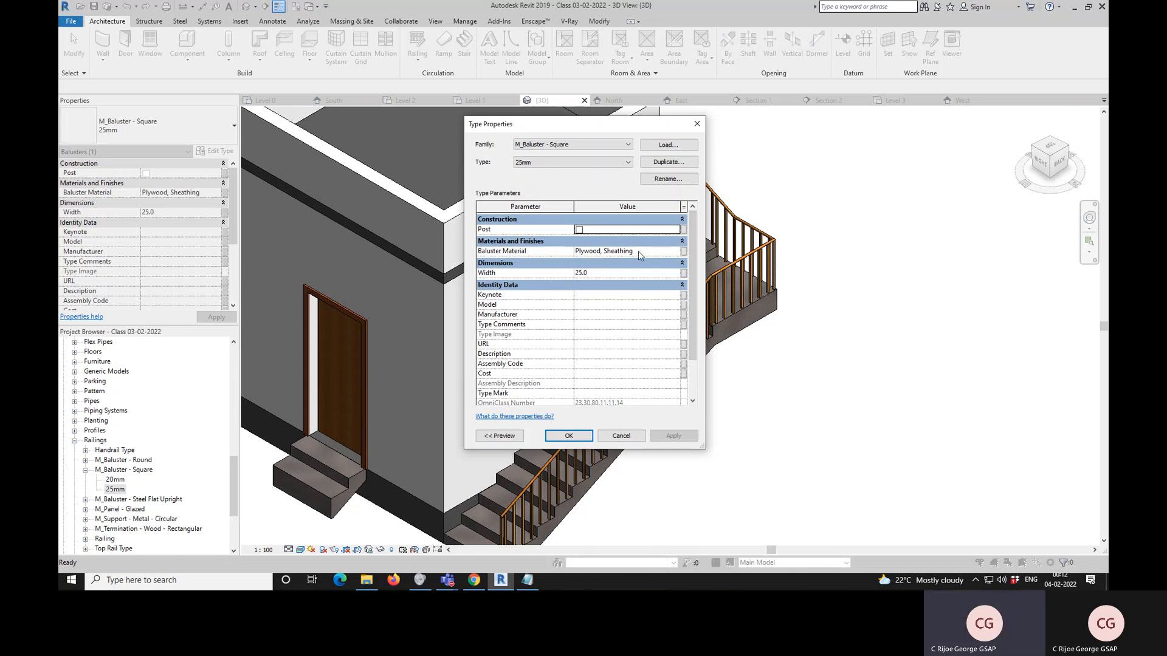
left_click(679, 255)
left_click(677, 251)
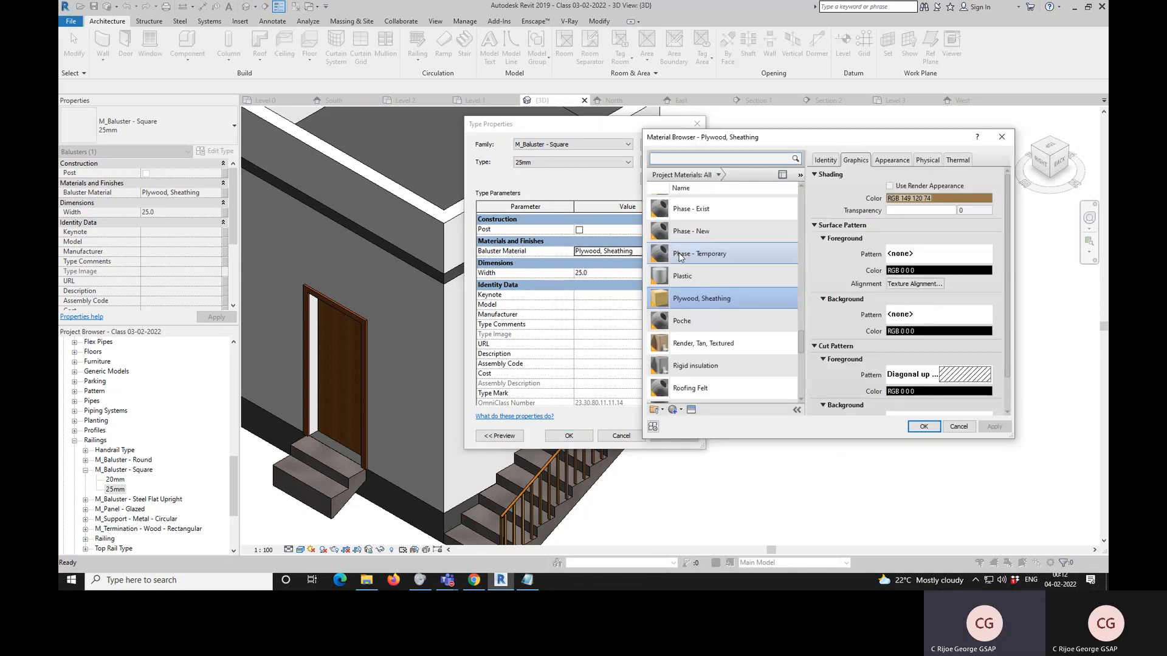
scroll(746, 304, "down", 4)
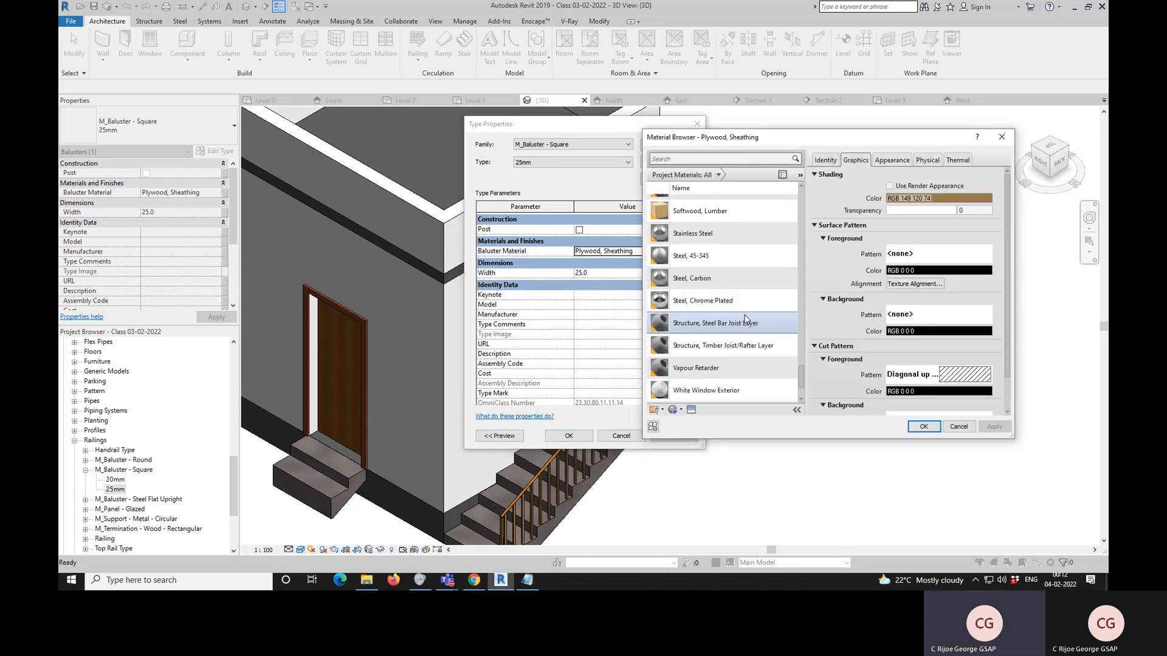
left_click(689, 159)
type("wood")
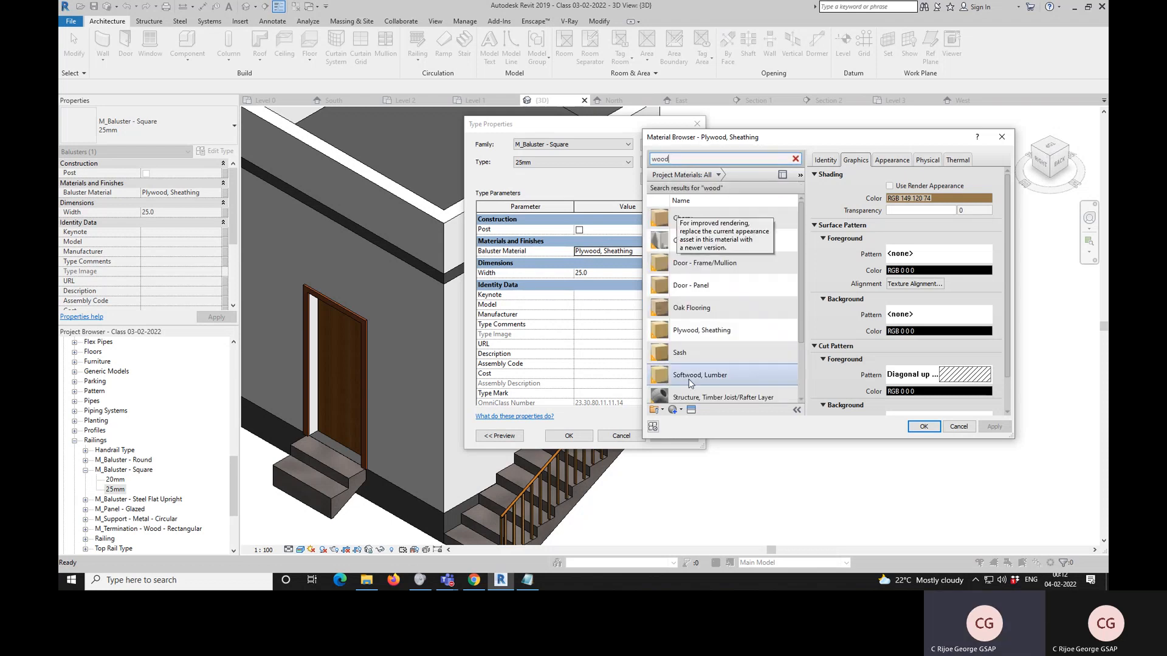
left_click(699, 370)
left_click(924, 427)
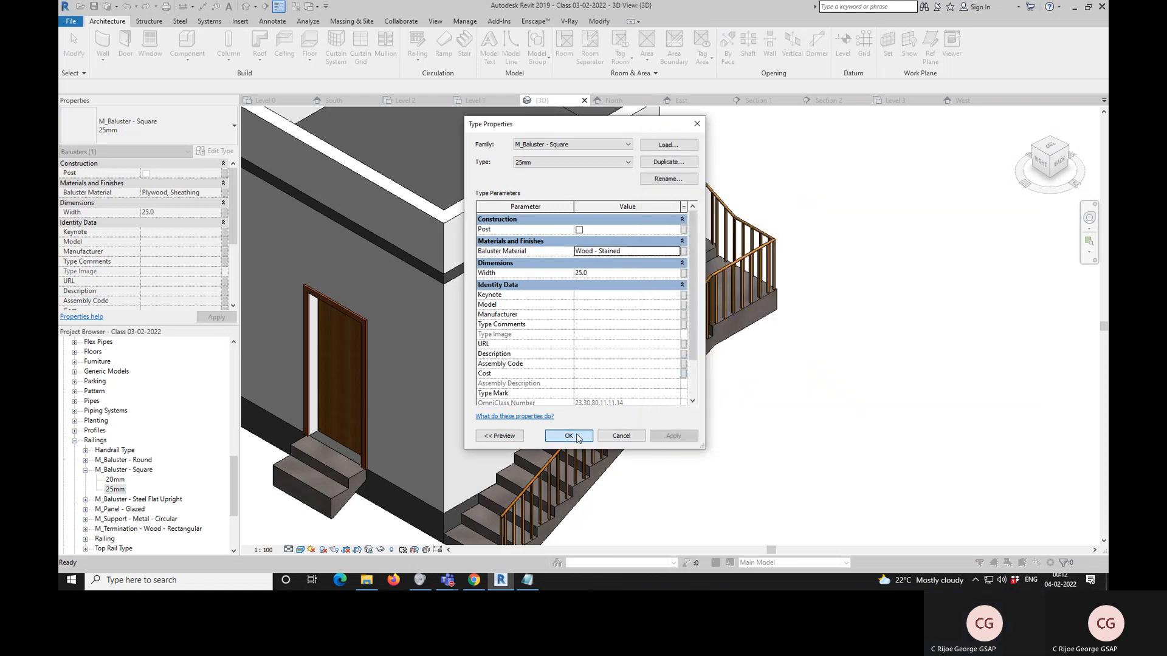
left_click(579, 436)
left_click(724, 457)
scroll(779, 304, "up", 6)
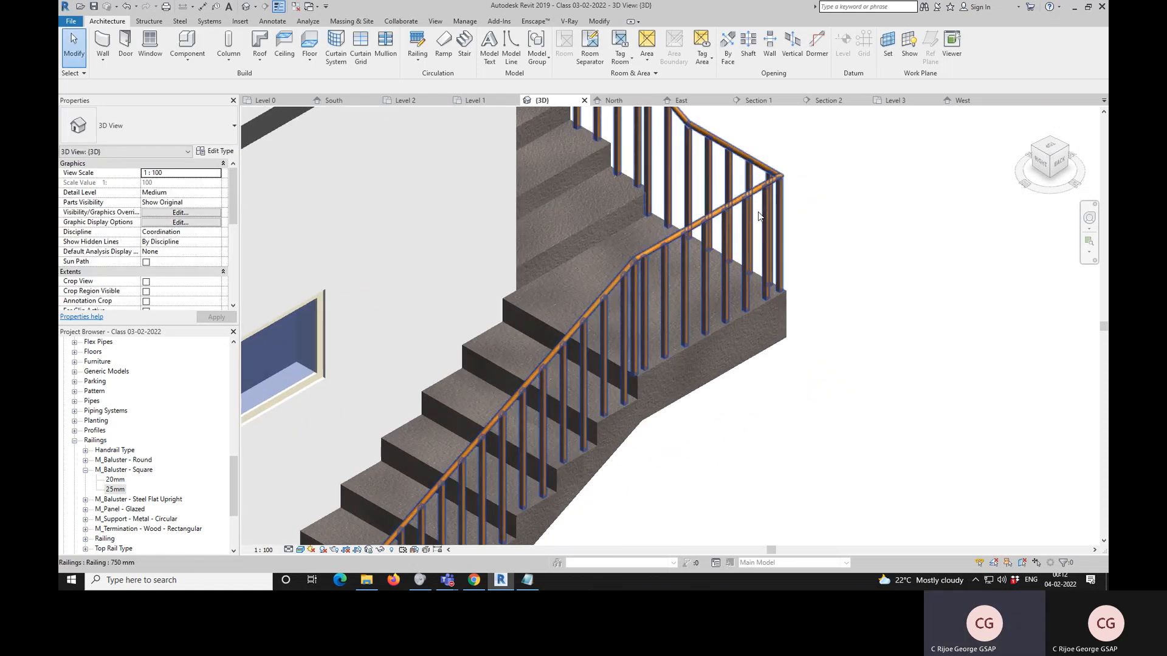
scroll(558, 283, "down", 6)
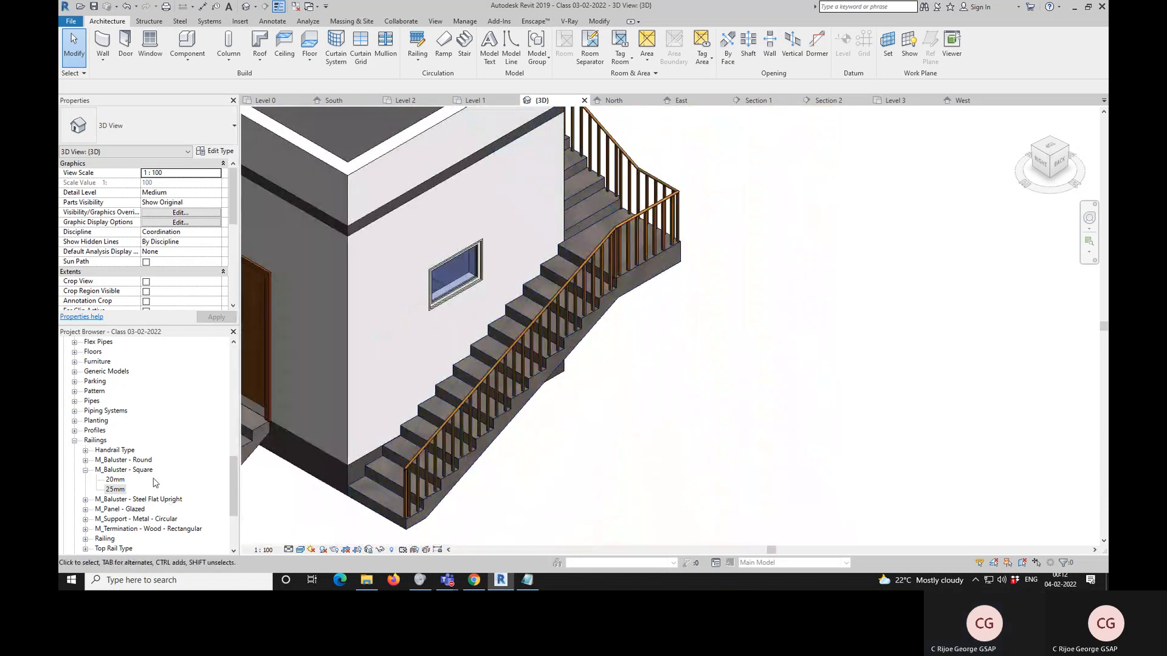
- Review the Pipe and Rectangular Wall Mount handrail types, check the pipe type's Profile options, and close its properties without changes
left_click(86, 451)
left_click(141, 462)
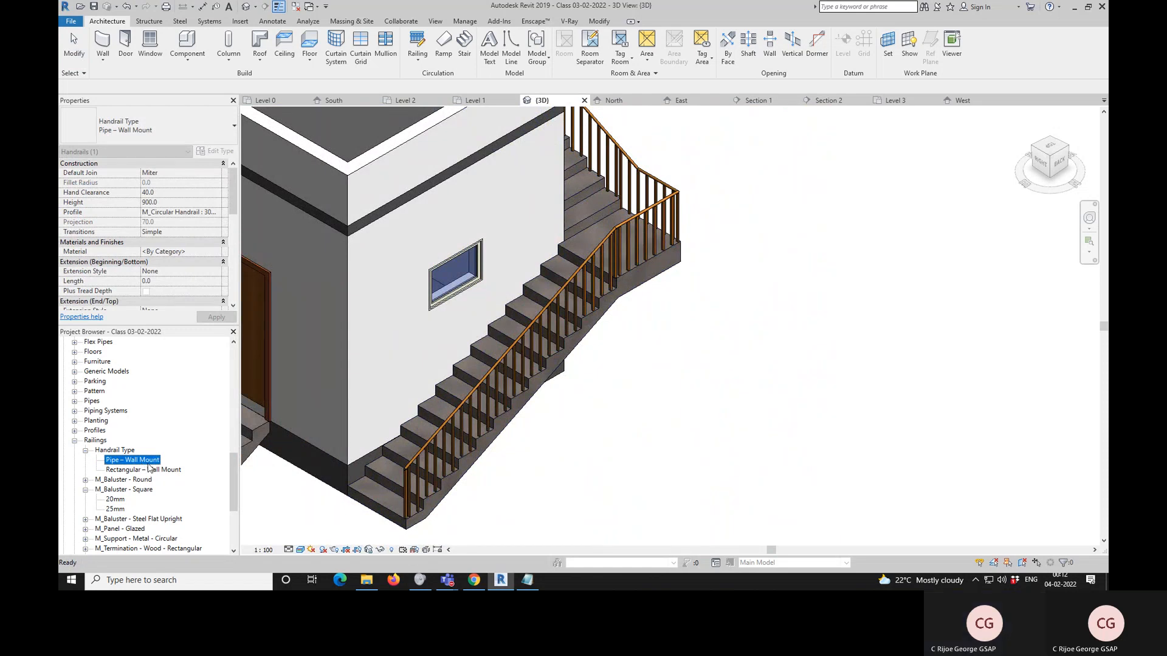
left_click(159, 471)
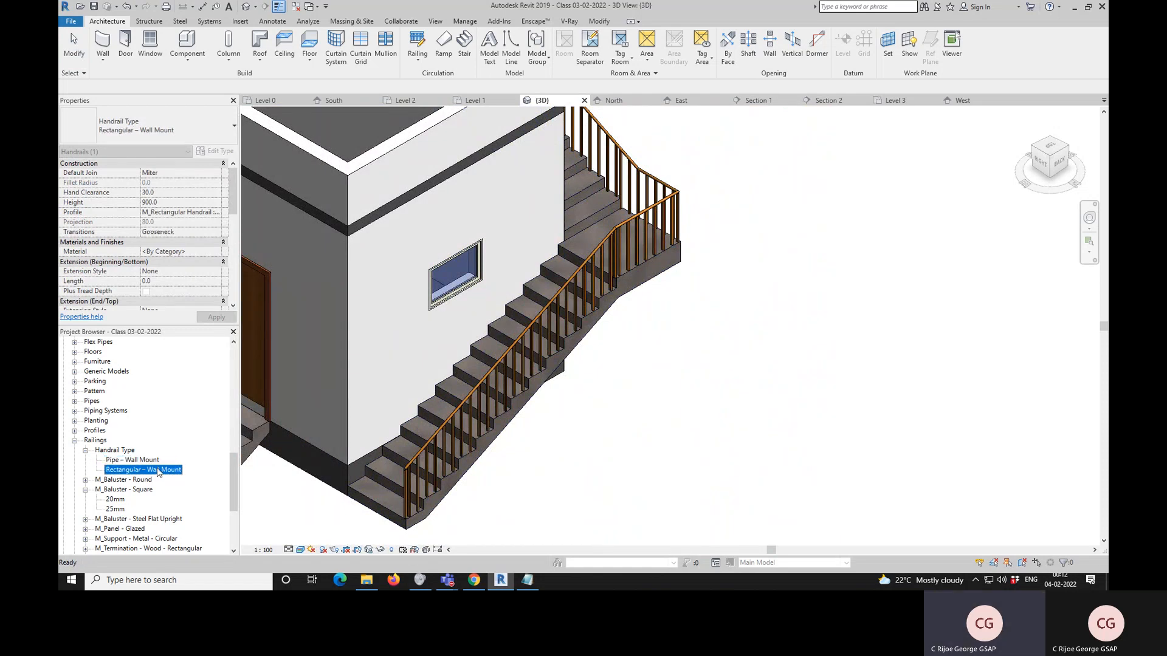
left_click(154, 461)
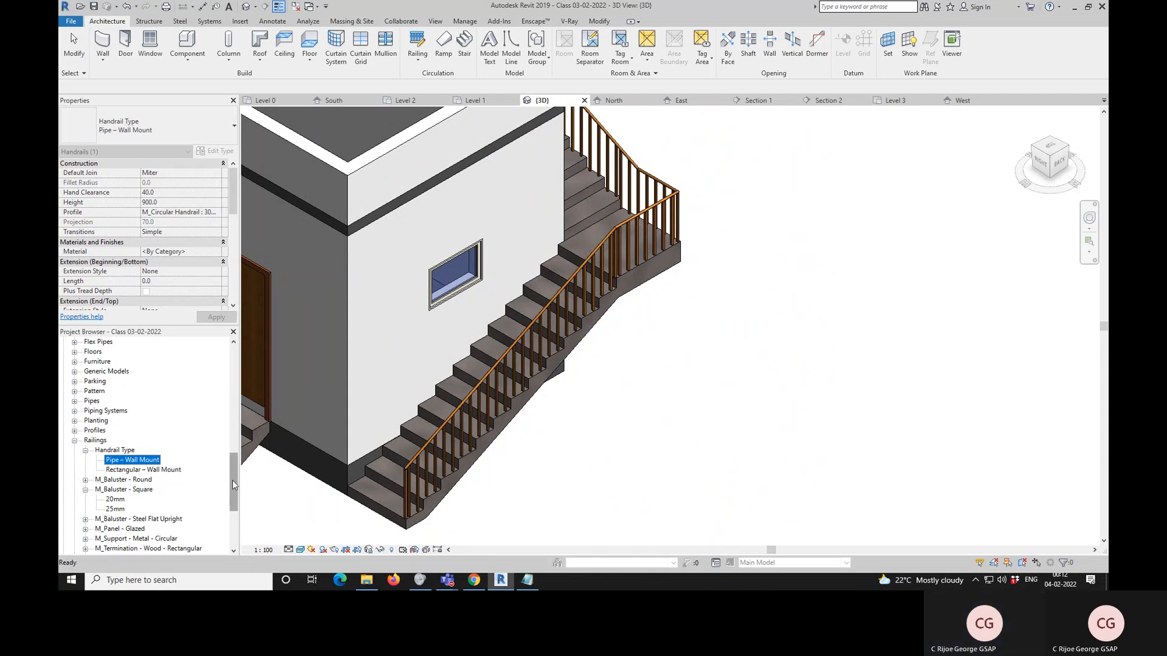
left_click_drag(232, 481, 232, 482)
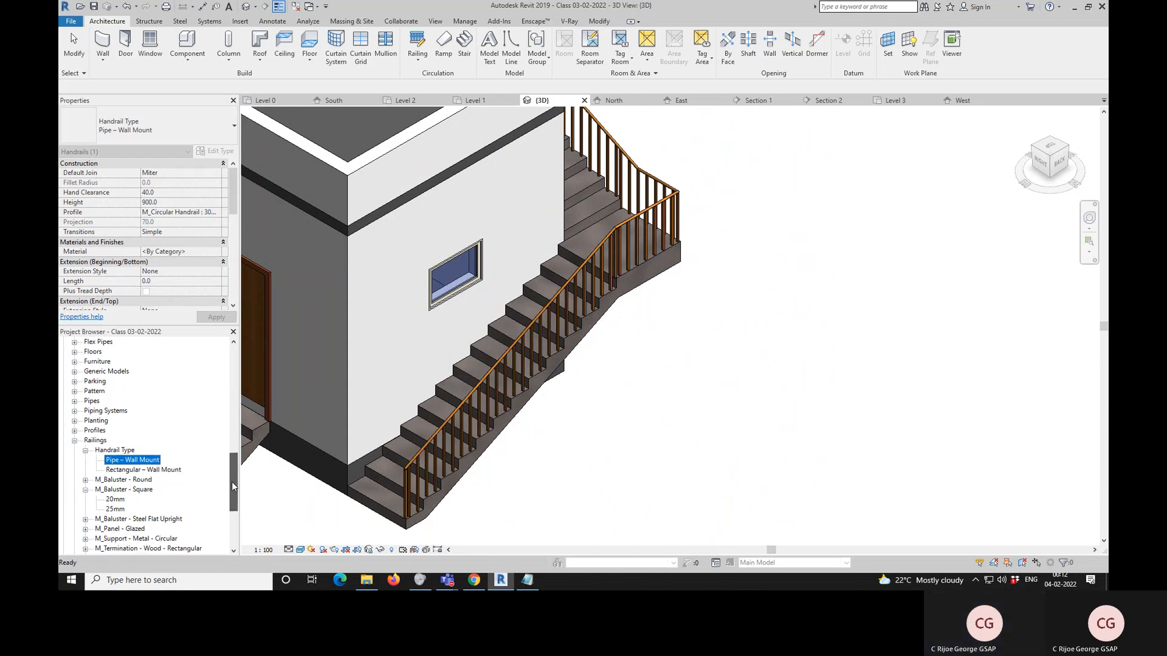
double_click(154, 464)
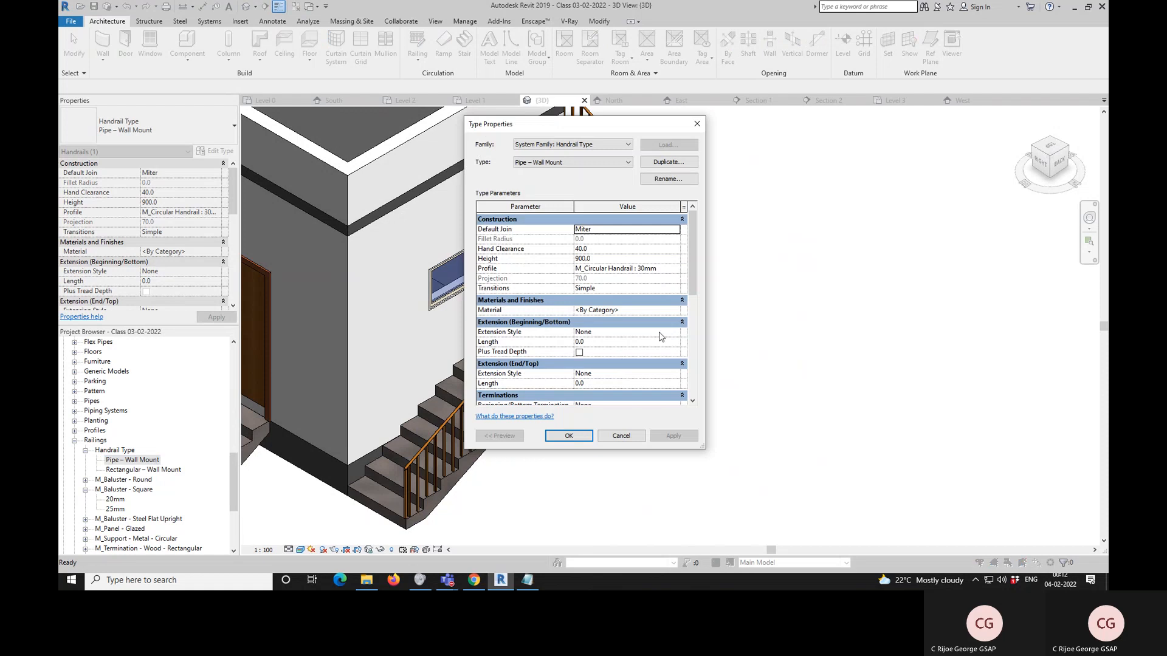
left_click(668, 269)
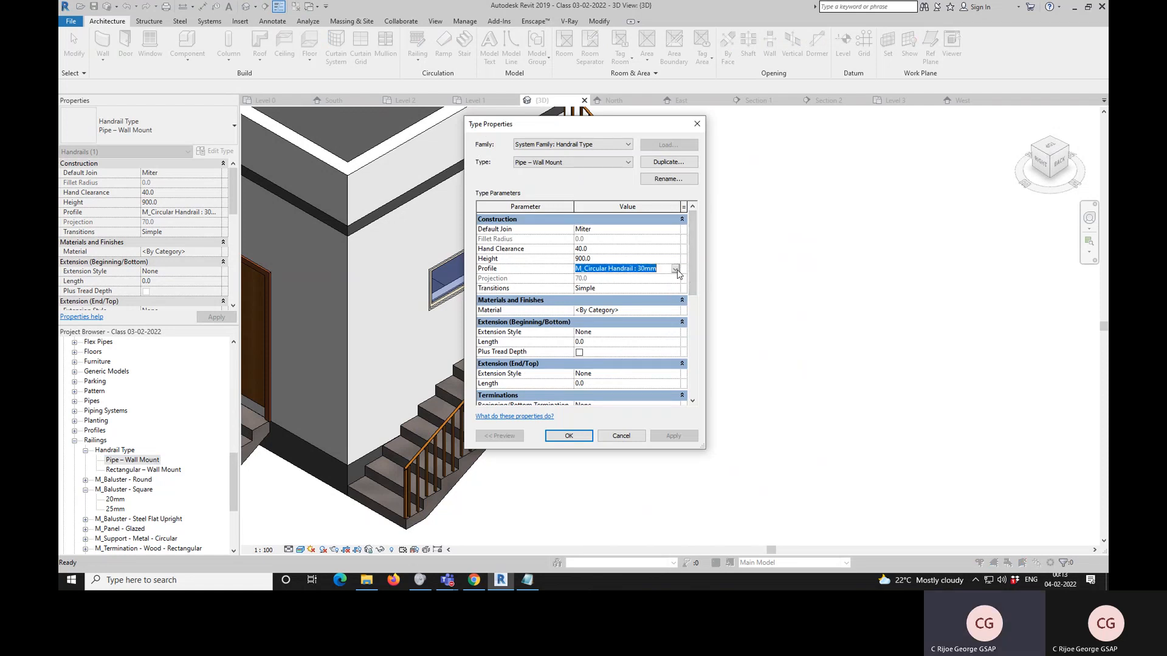
left_click(676, 268)
scroll(680, 298, "down", 2)
scroll(681, 298, "up", 1)
left_click(680, 295)
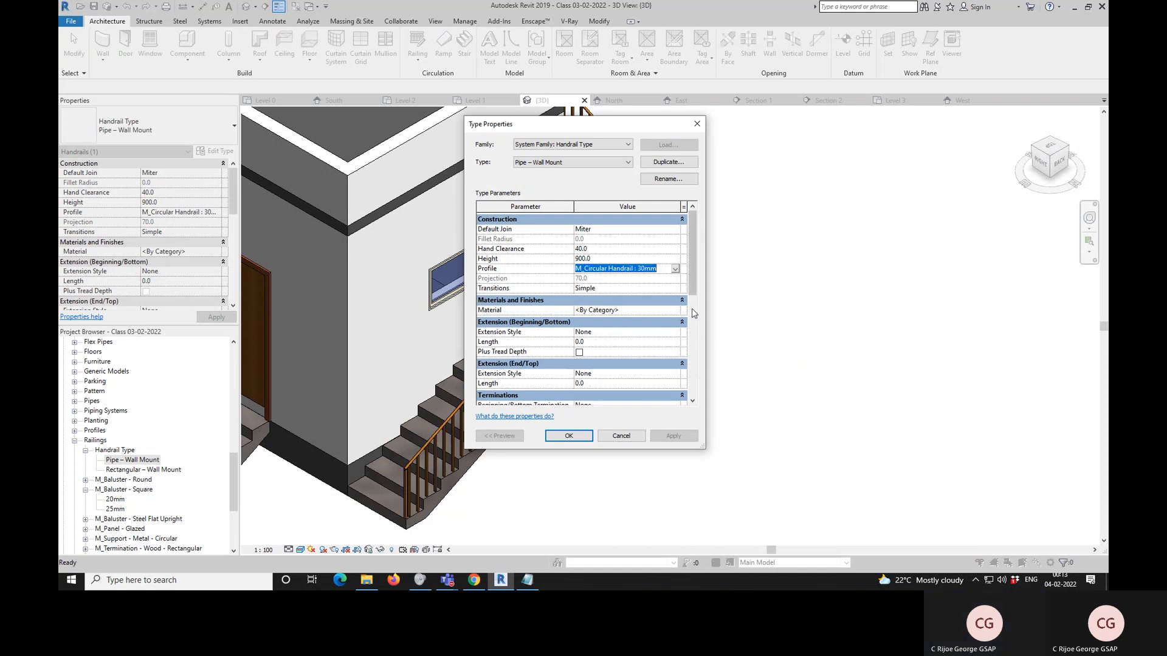
left_click(694, 311)
key("Escape")
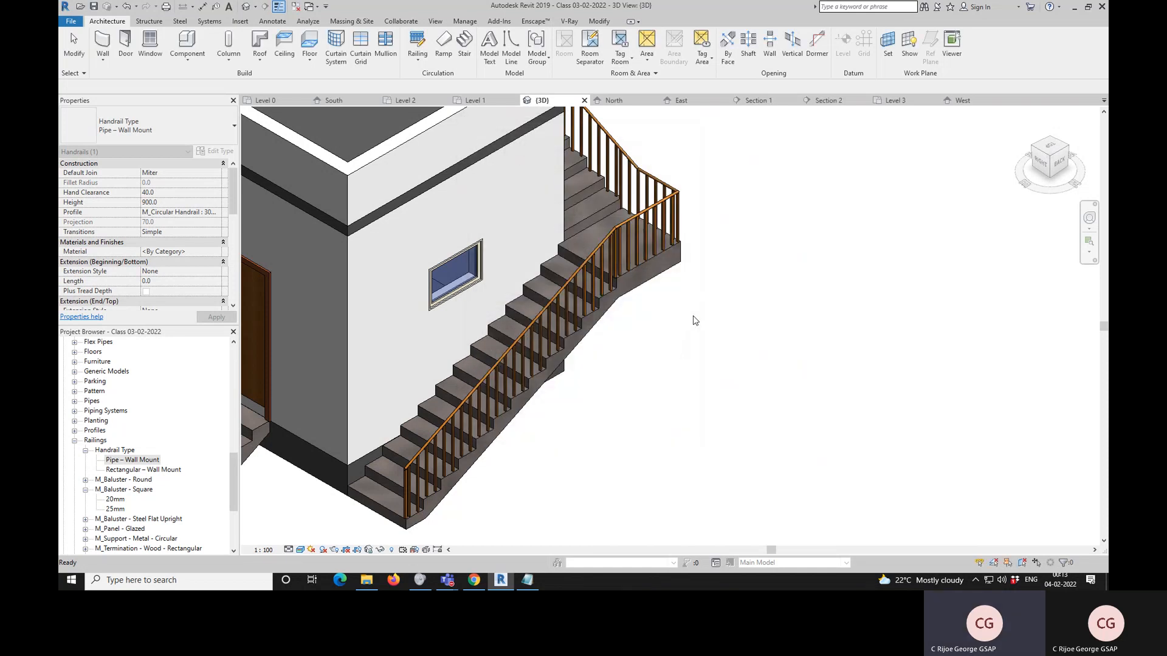
scroll(695, 320, "down", 5)
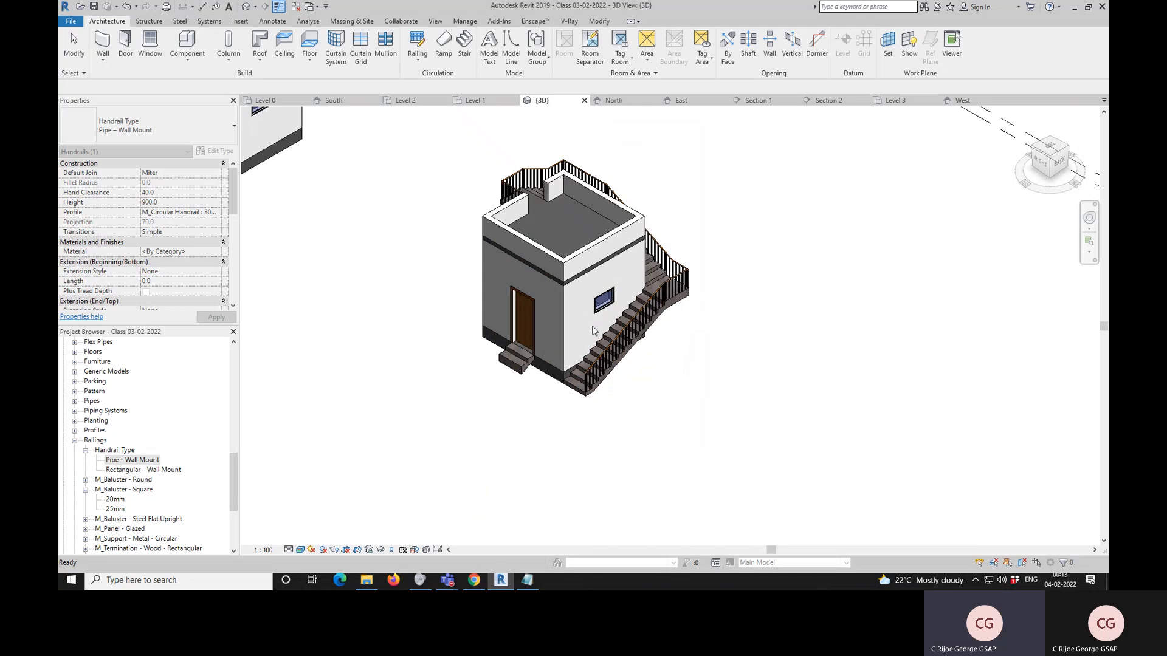
scroll(624, 385, "up", 4)
scroll(625, 385, "down", 6)
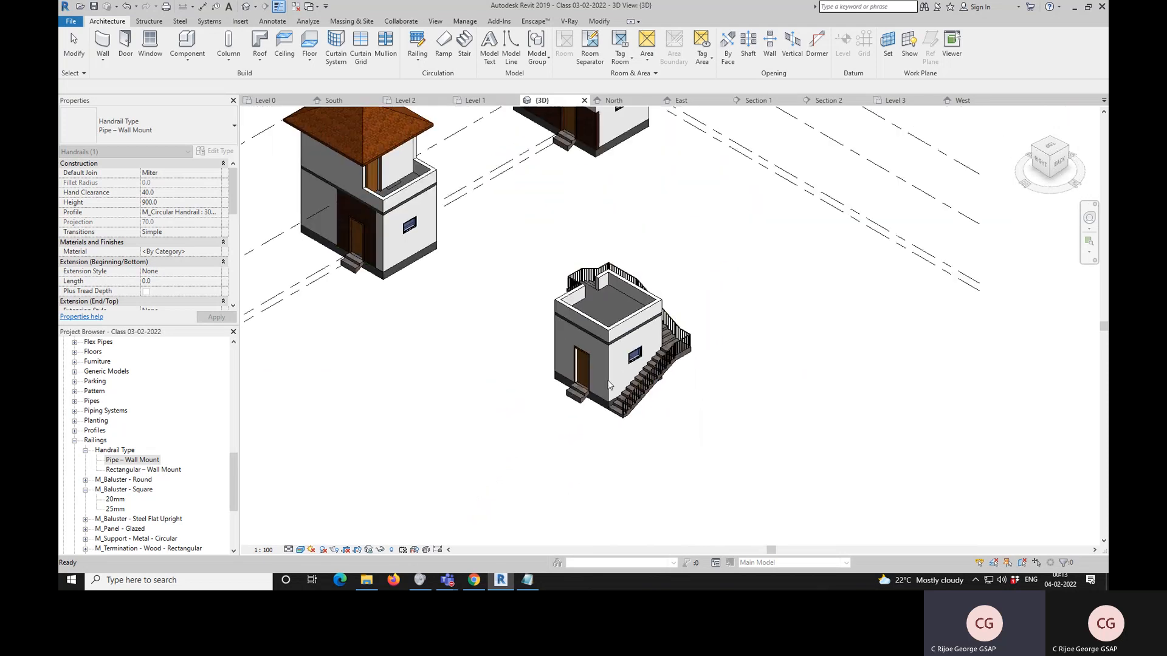
middle_click_drag(585, 297, 580, 313)
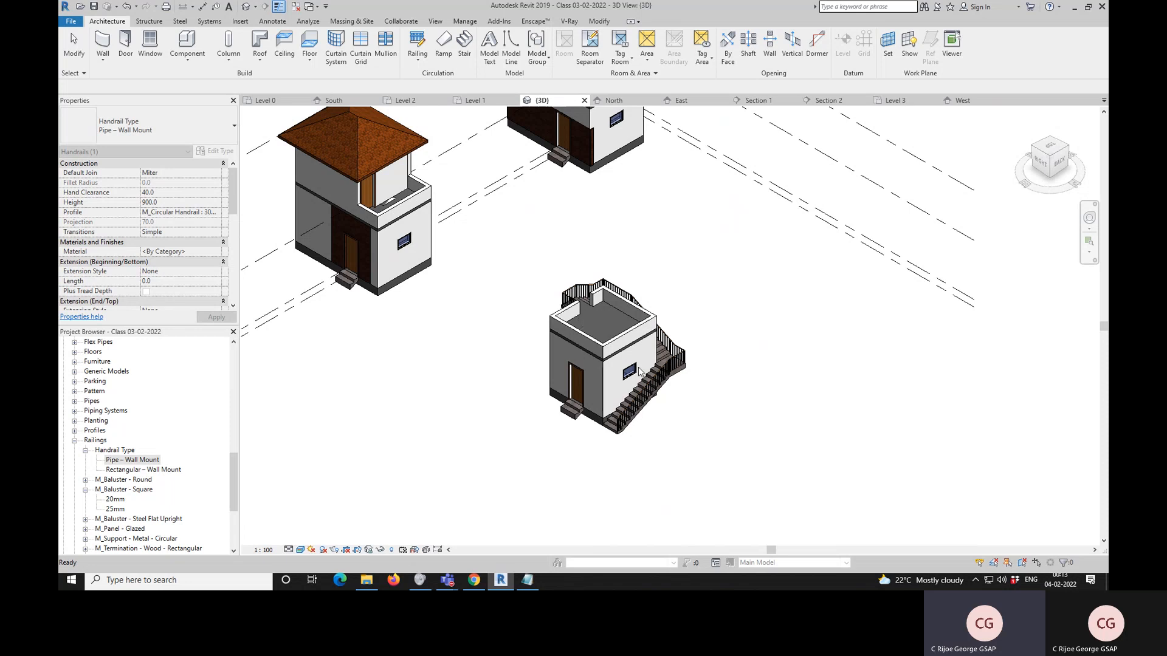
scroll(618, 418, "up", 5)
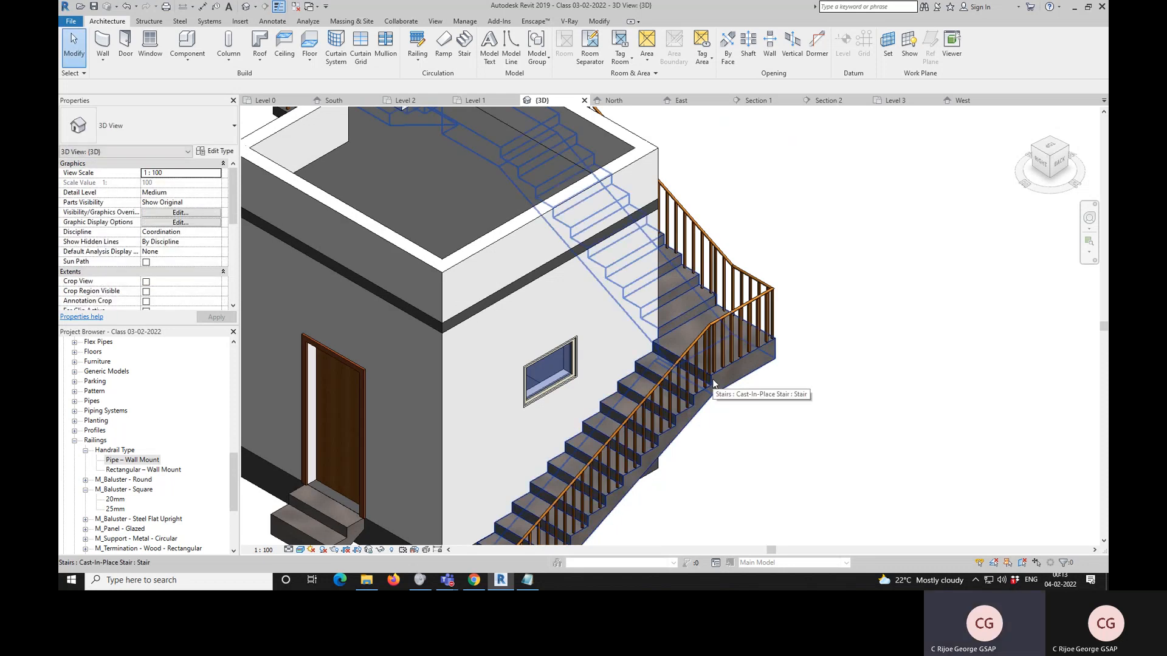
- Set the Monolithic Material of the 300mm Thickness Monolithic Landing stair type to White Window Exterior
left_click(75, 441)
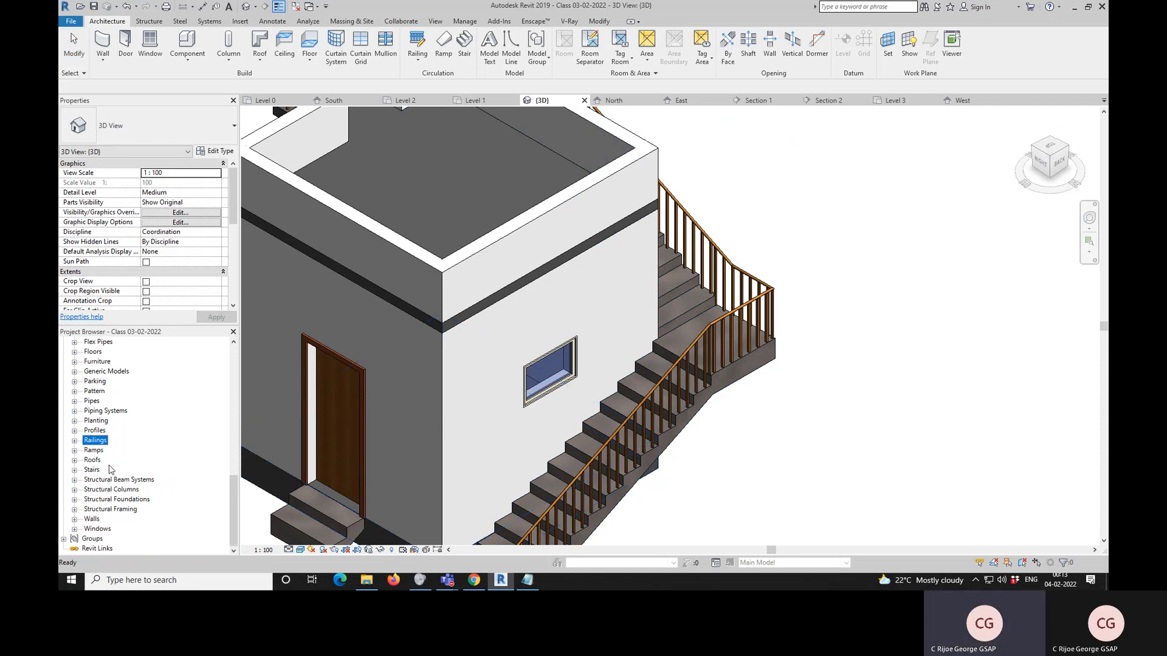
left_click(74, 470)
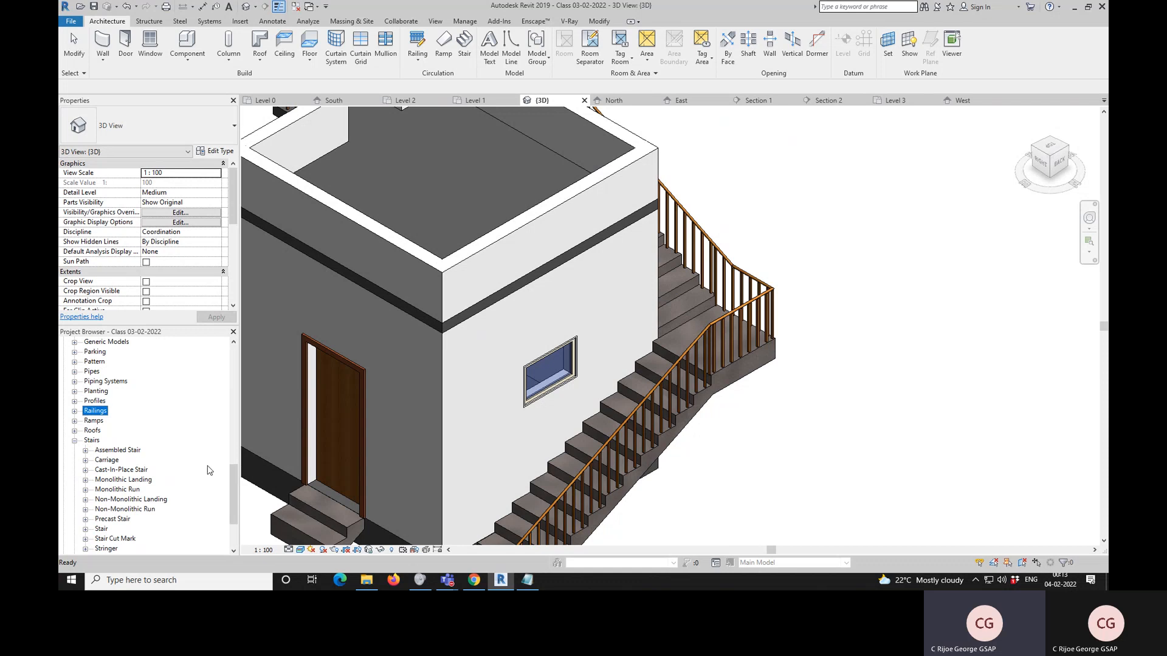
scroll(226, 480, "down", 3)
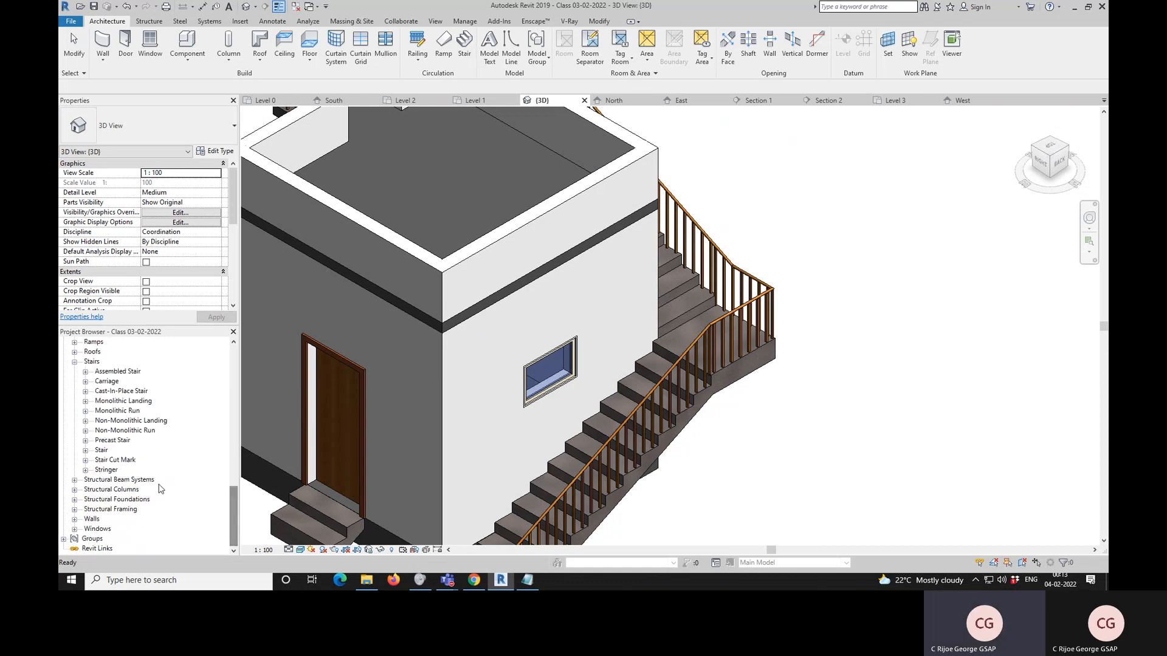
left_click(86, 402)
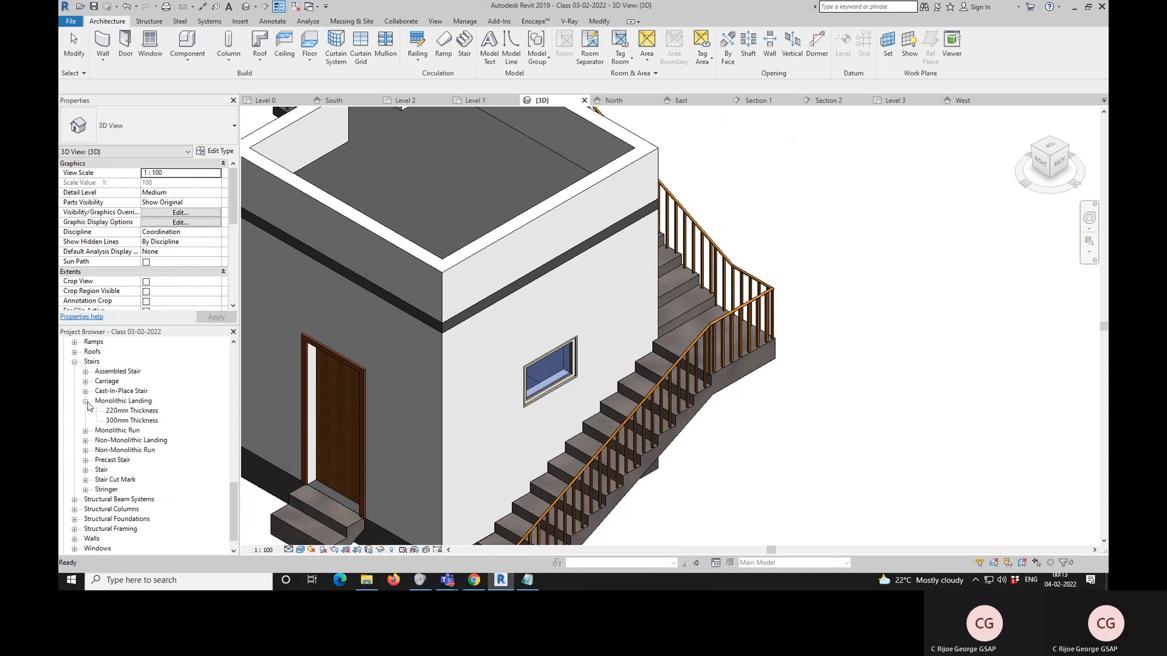
left_click(130, 421)
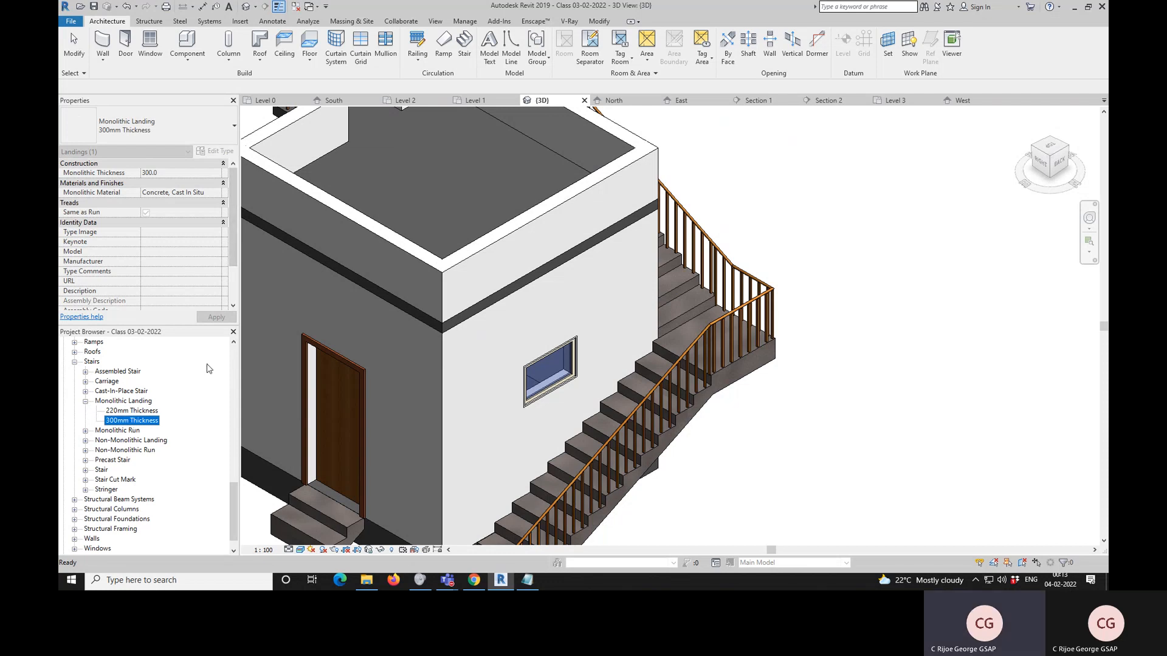
left_click(220, 195)
left_click(137, 381)
double_click(148, 422)
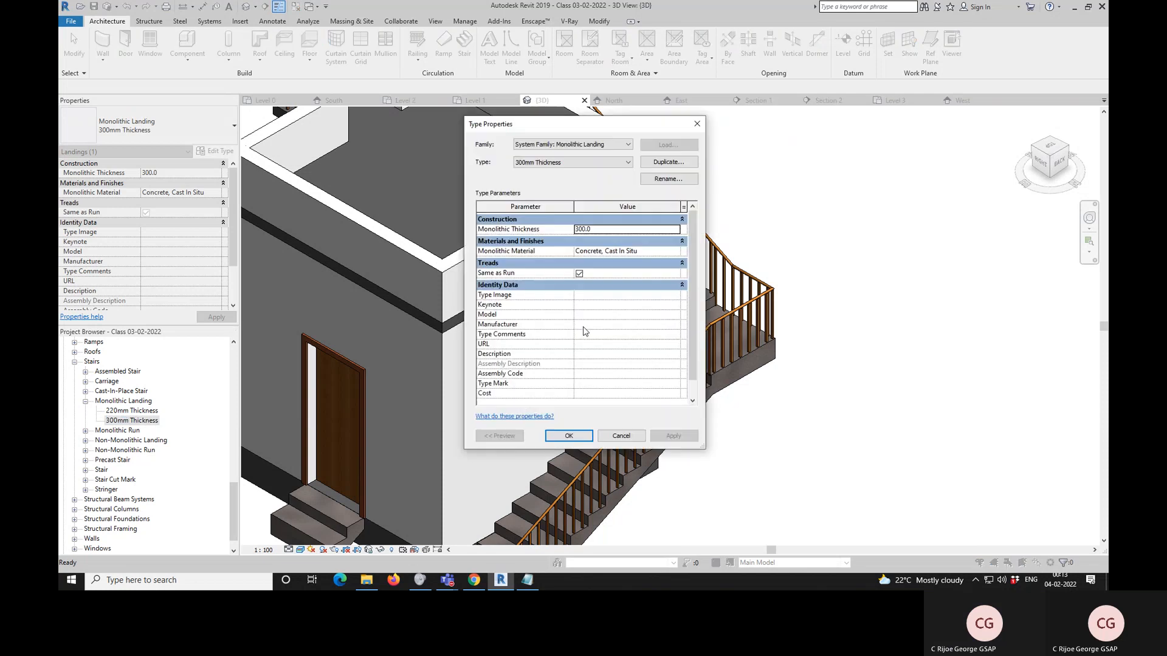
left_click(676, 252)
left_click(676, 252)
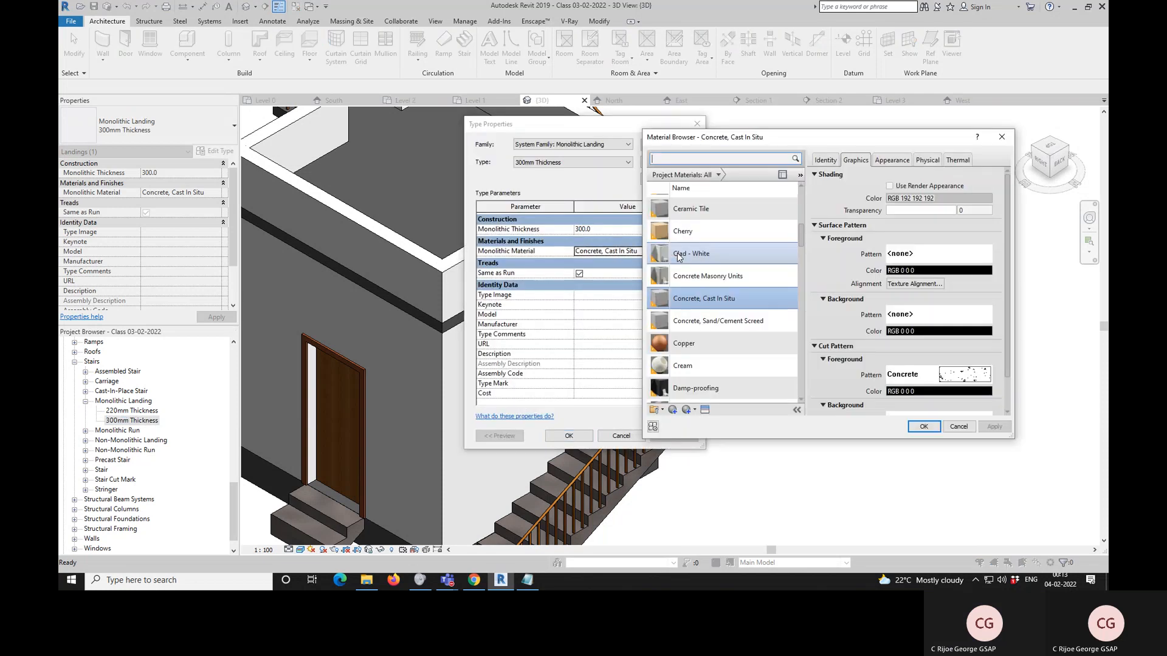
type("white")
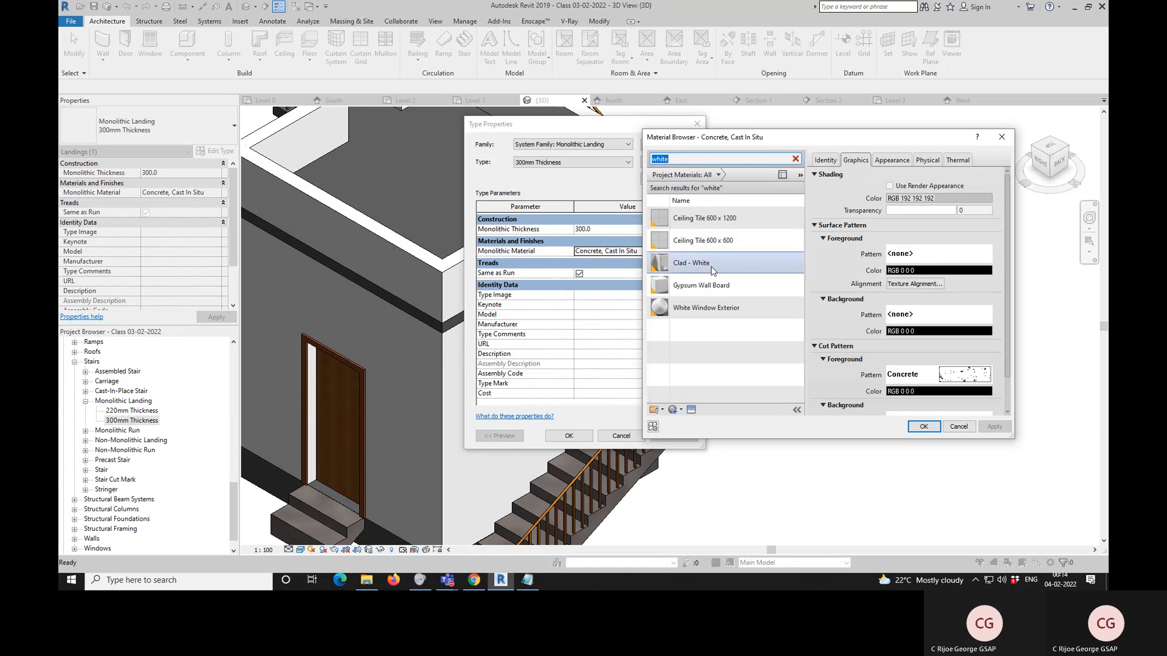
double_click(717, 316)
left_click(669, 442)
left_click(583, 436)
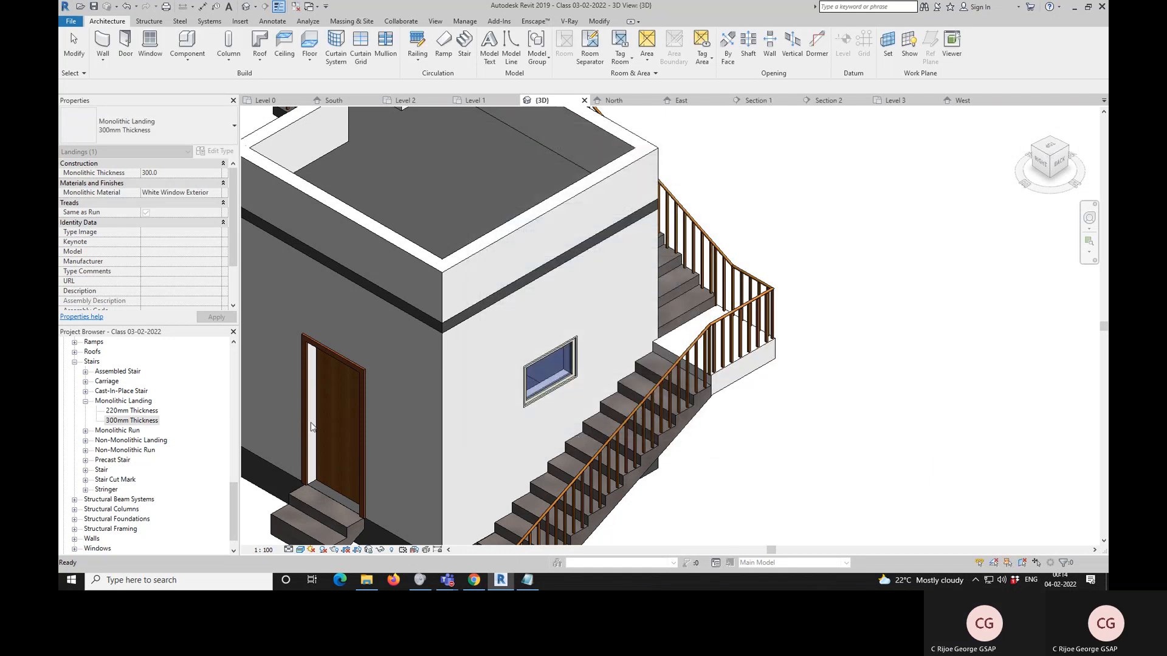
- Set the Monolithic Material of the 150mm Depth Monolithic Run stair type to White Window Exterior
left_click(122, 431)
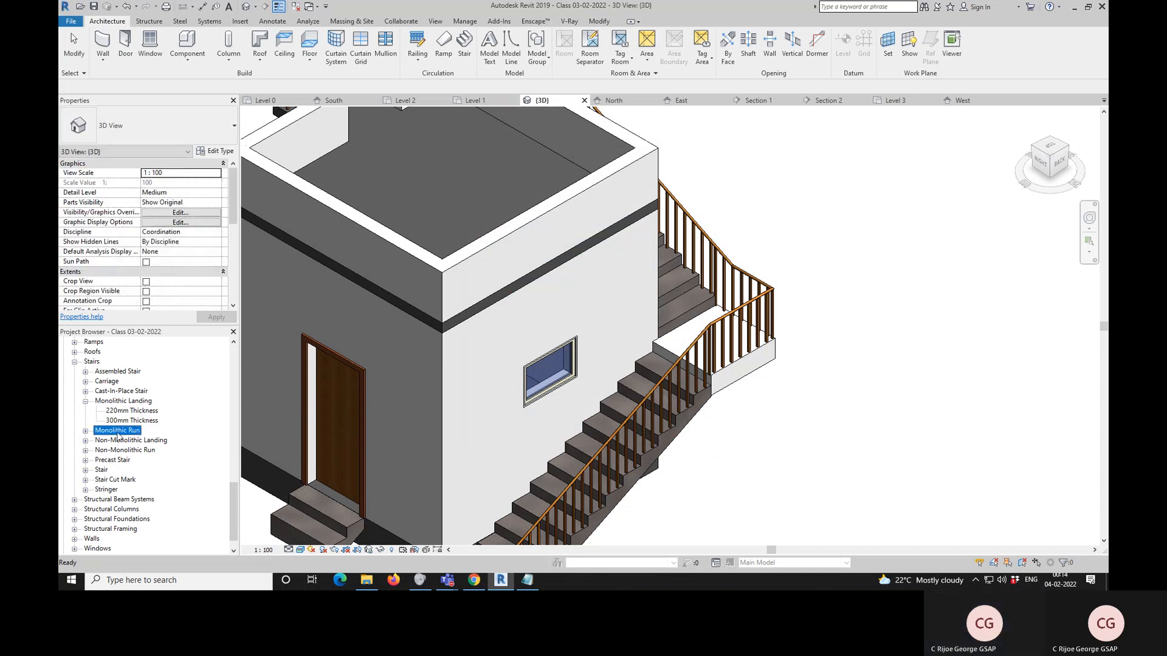
left_click(86, 431)
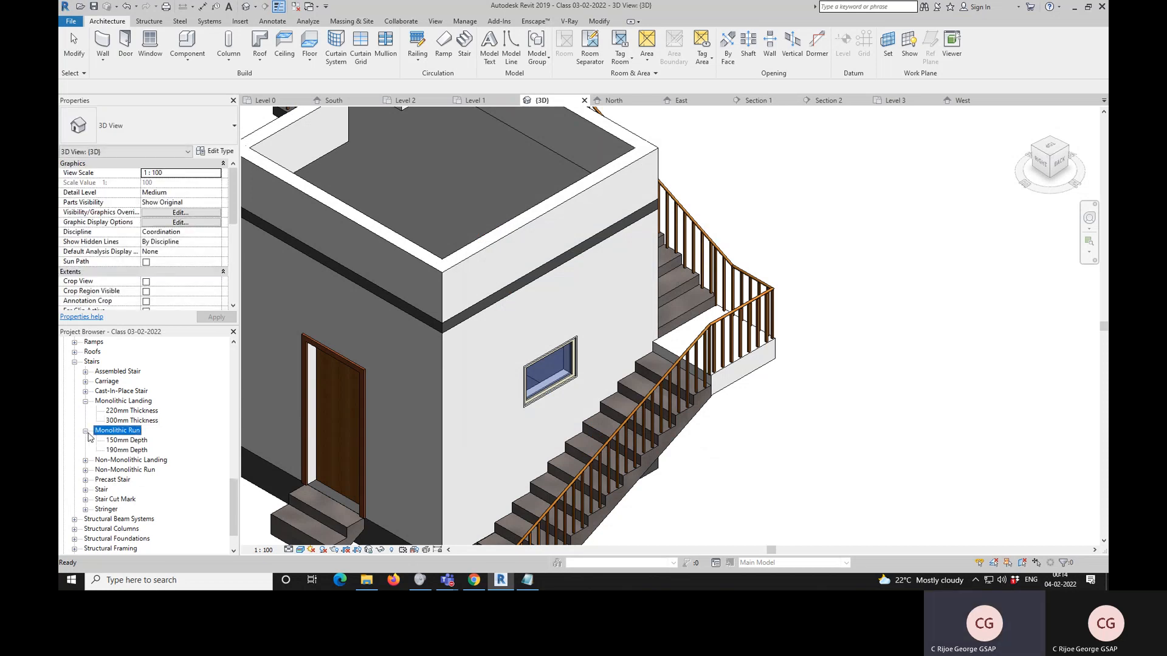
left_click(134, 445)
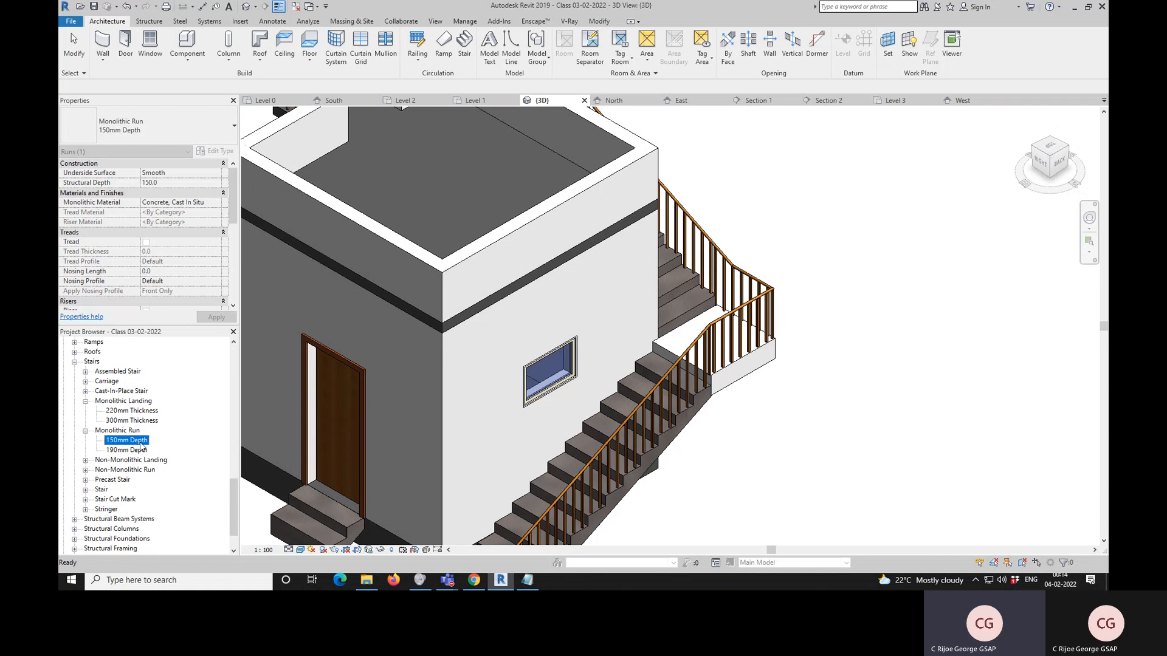
double_click(137, 444)
left_click(678, 262)
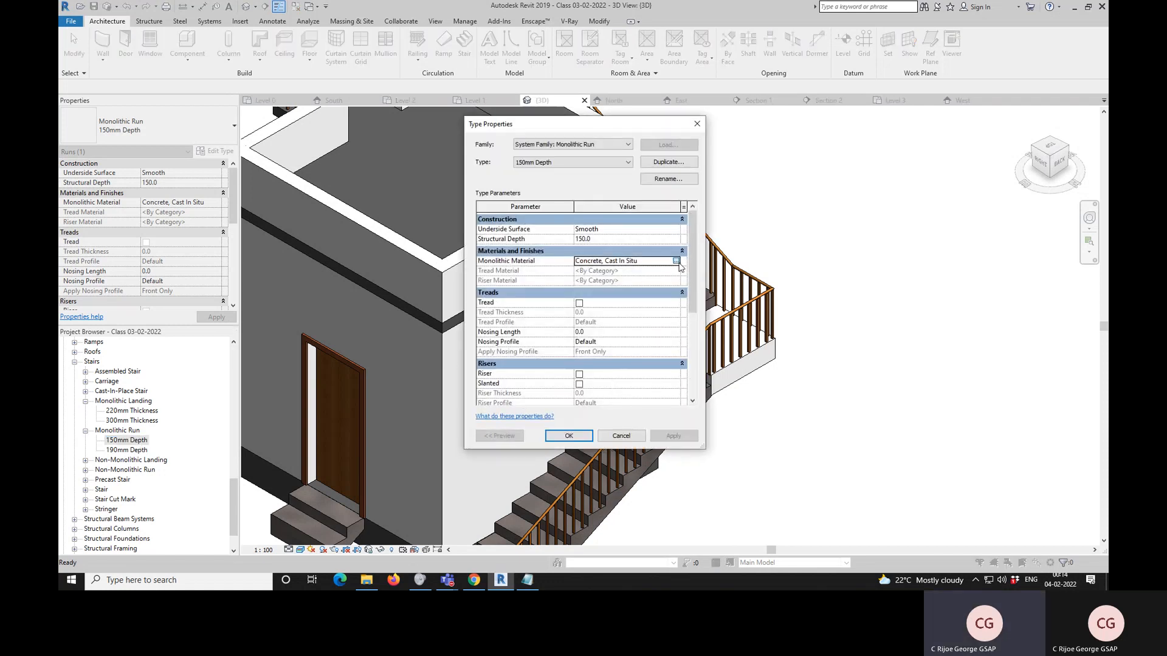
left_click(677, 261)
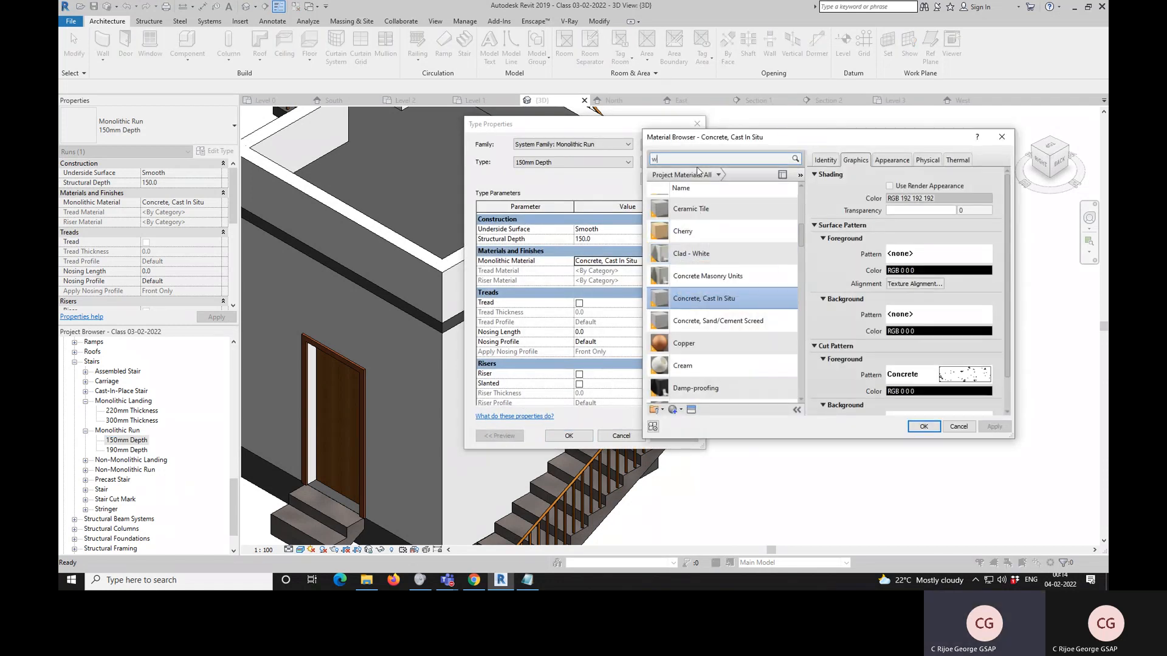
double_click(713, 313)
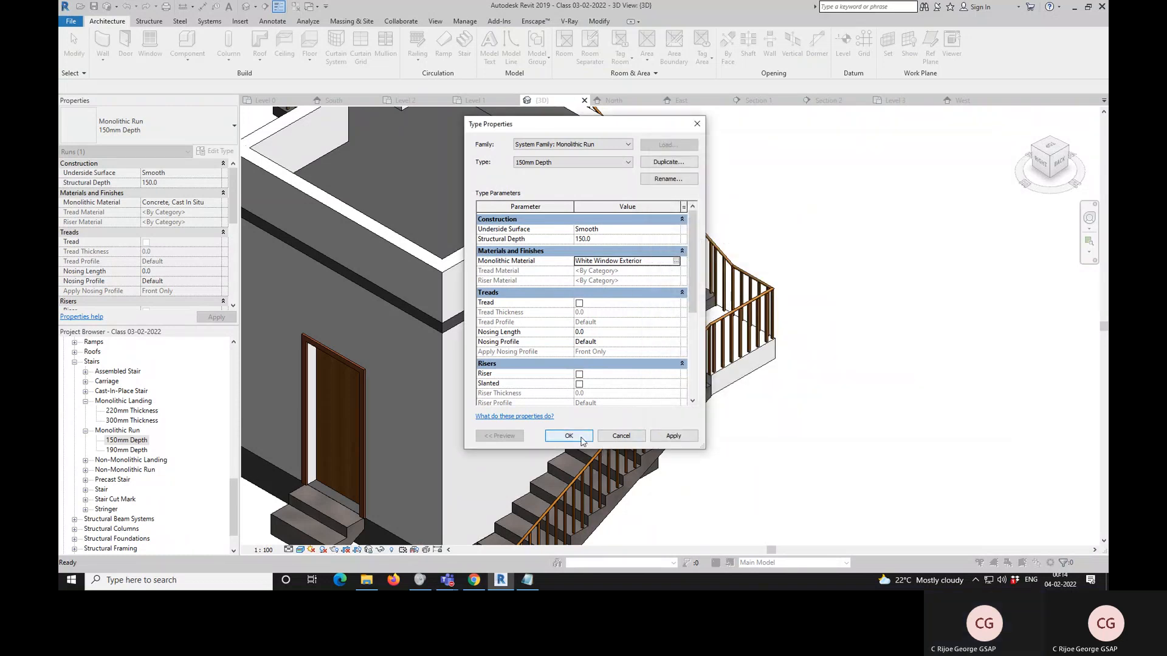
left_click(581, 438)
- Examine the staircase's runs, landings and railings in the 3D view, up close and alongside the neighbouring houses
scroll(686, 342, "down", 3)
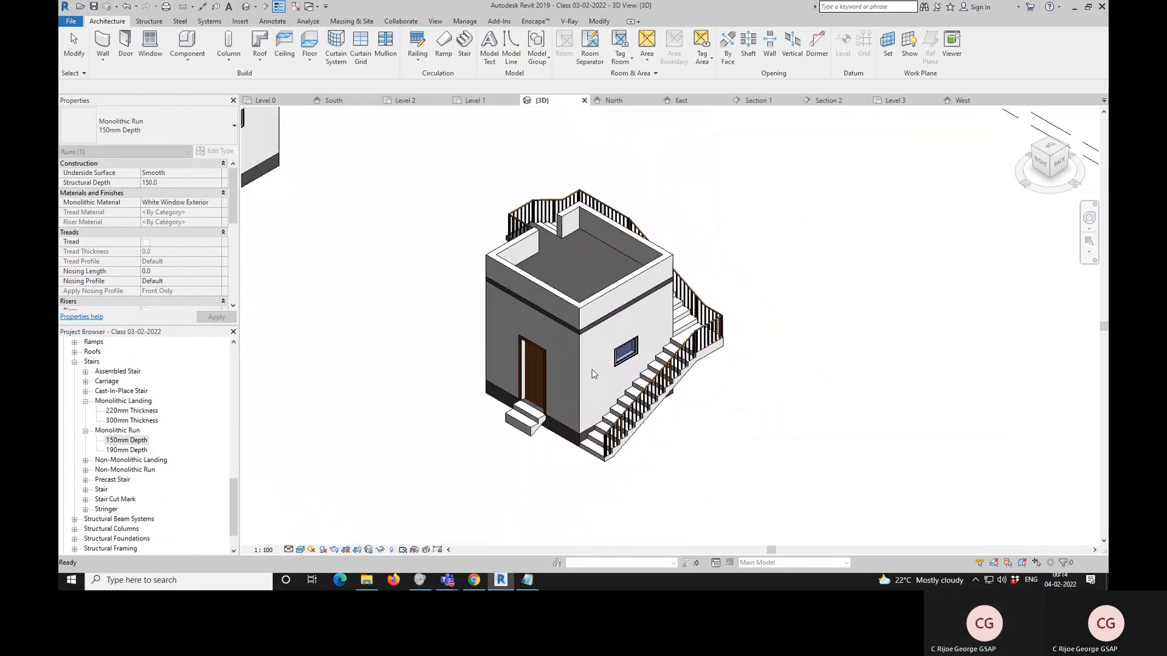
scroll(537, 208, "up", 7)
scroll(523, 242, "down", 6)
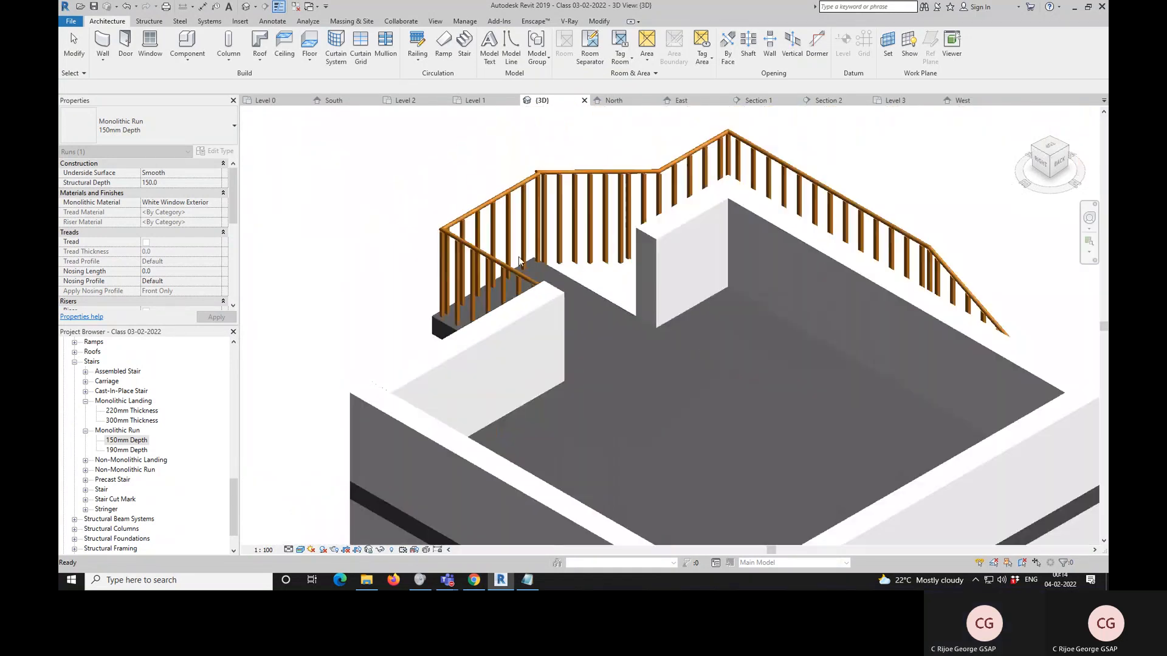
scroll(719, 299, "down", 4)
scroll(579, 354, "up", 2)
scroll(669, 395, "down", 3)
scroll(658, 403, "down", 1)
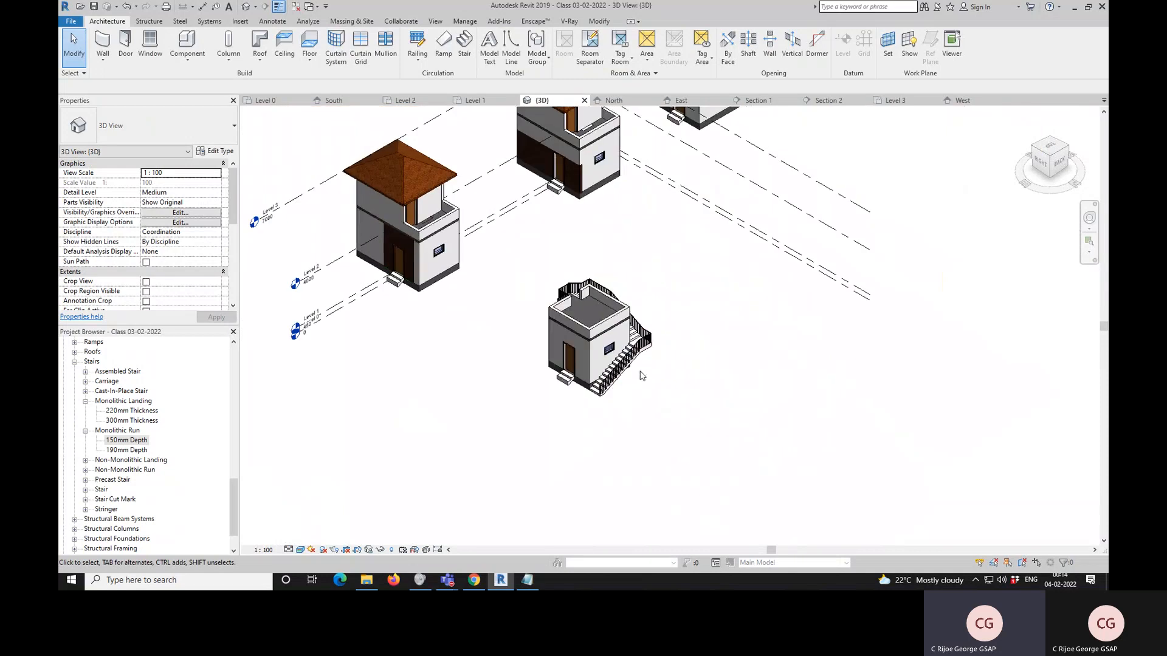
scroll(541, 261, "up", 7)
scroll(530, 266, "down", 4)
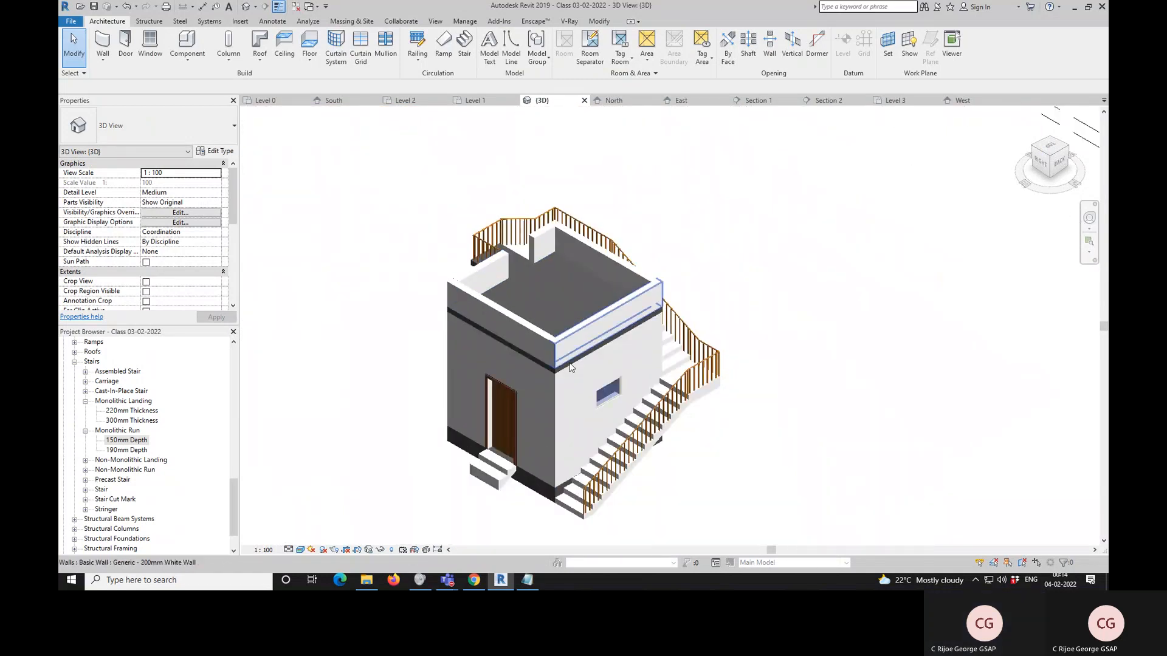
scroll(621, 459, "up", 3)
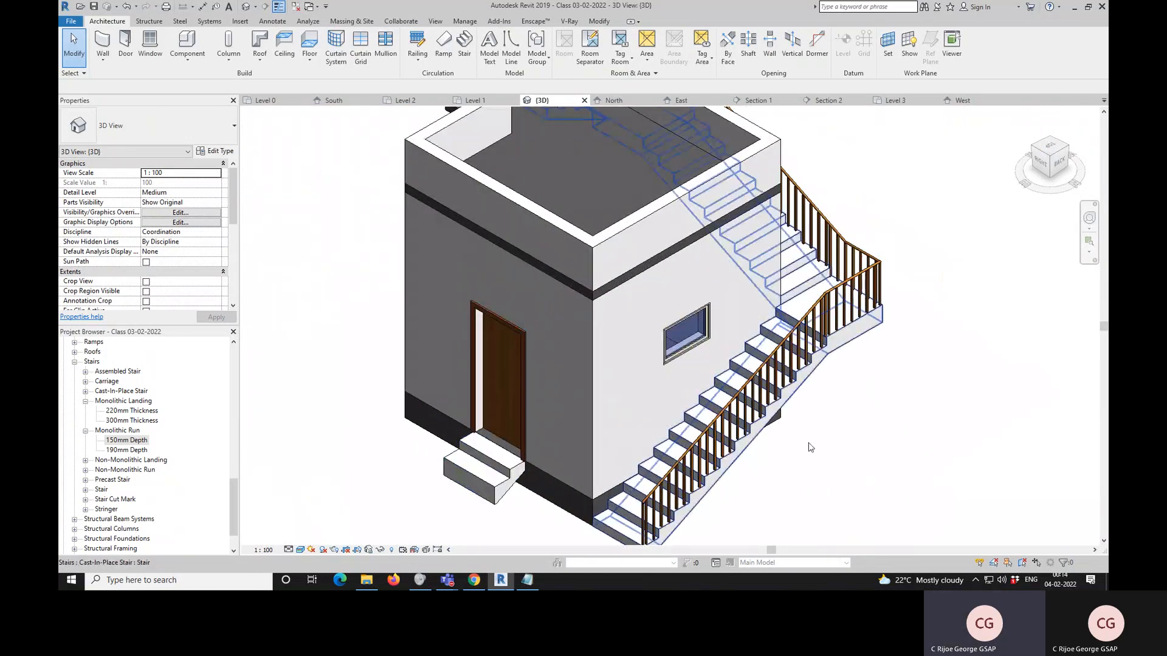
scroll(813, 446, "down", 5)
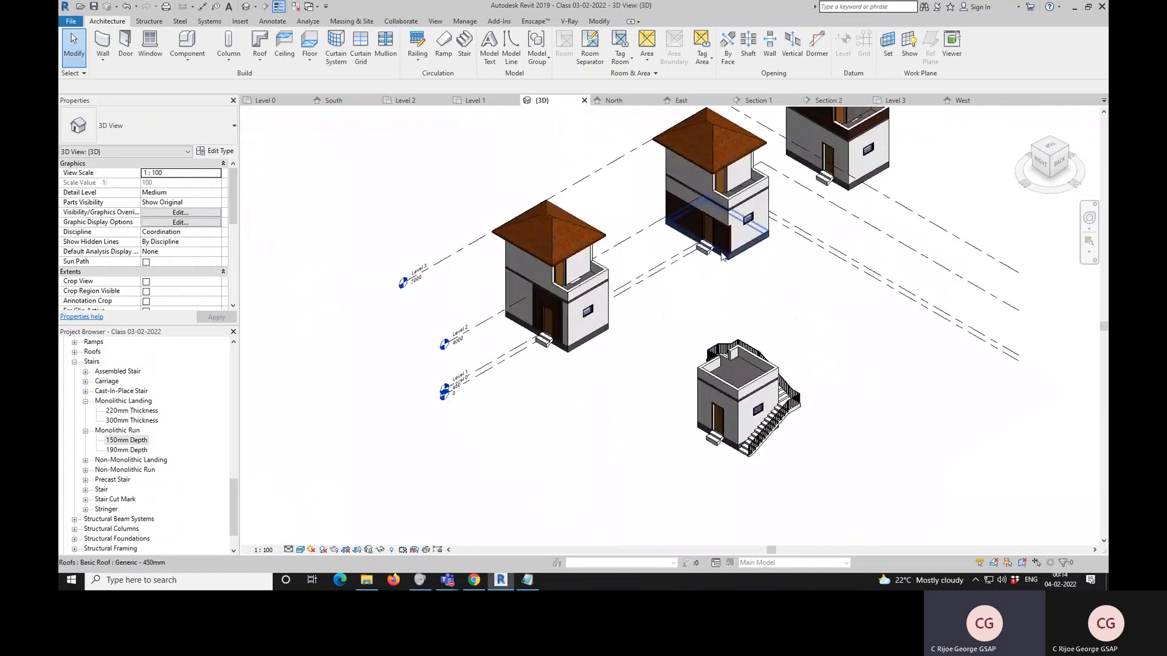
scroll(684, 292, "up", 2)
scroll(685, 291, "down", 2)
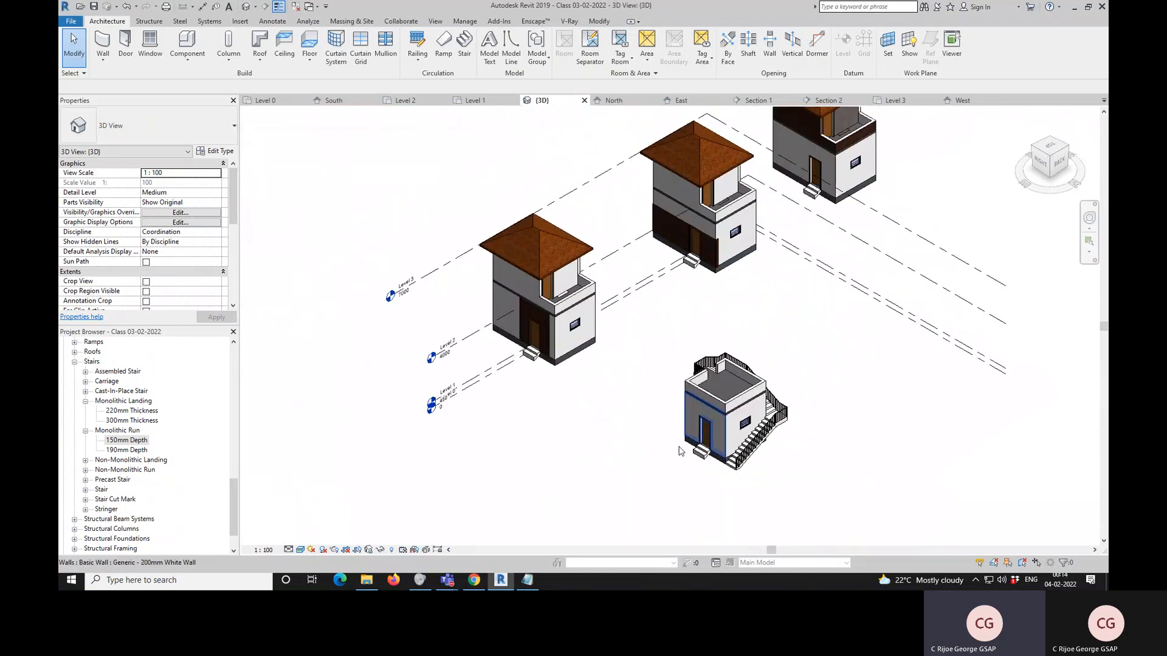
scroll(737, 472, "up", 2)
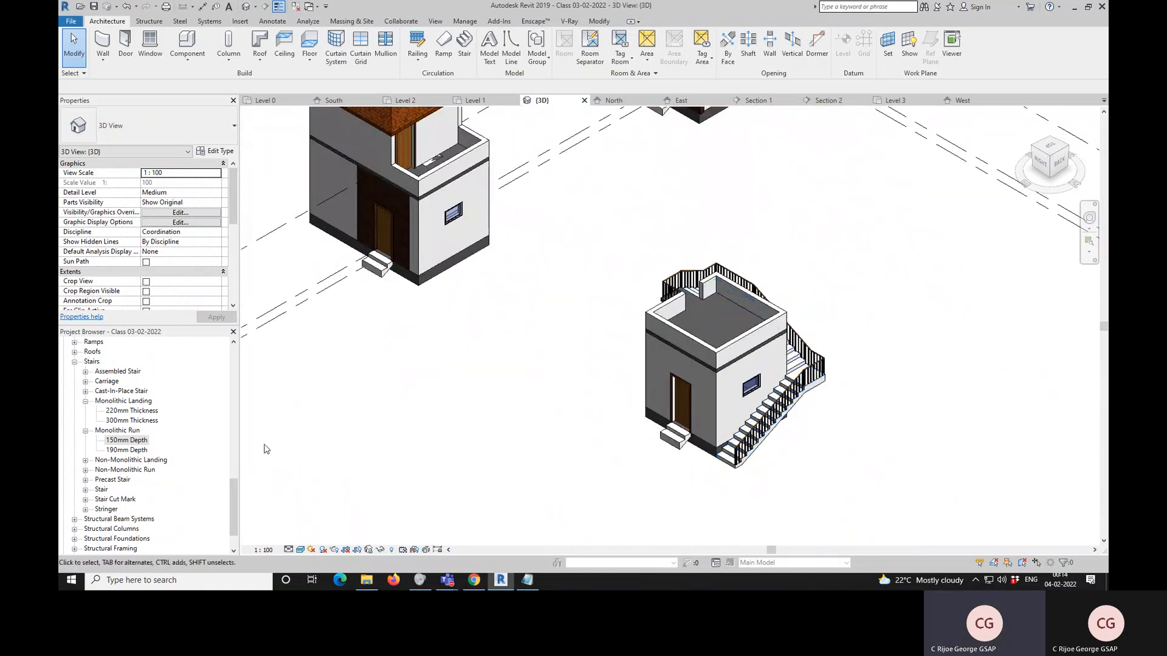
scroll(76, 372, "up", 9)
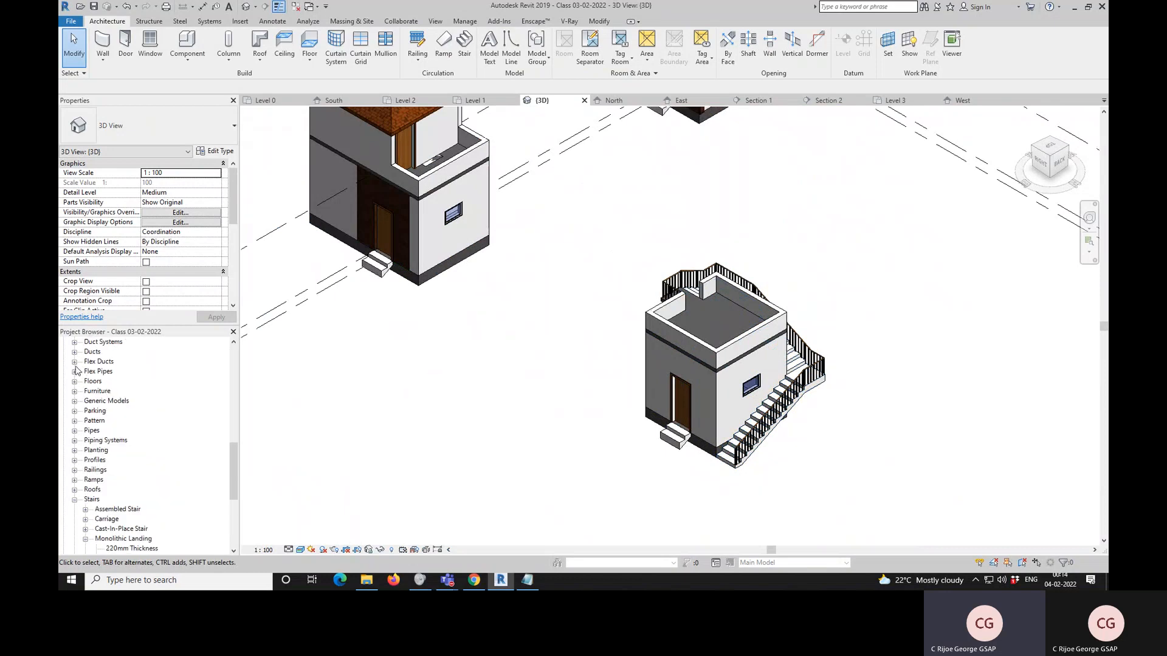
scroll(76, 371, "down", 9)
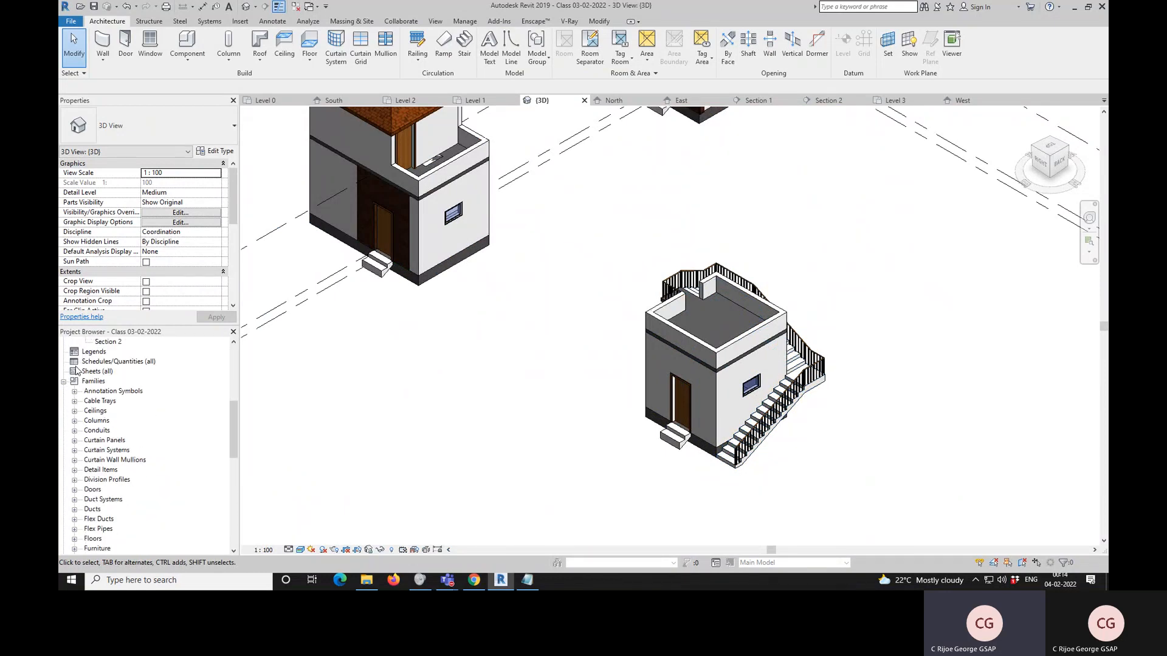
scroll(76, 370, "down", 1)
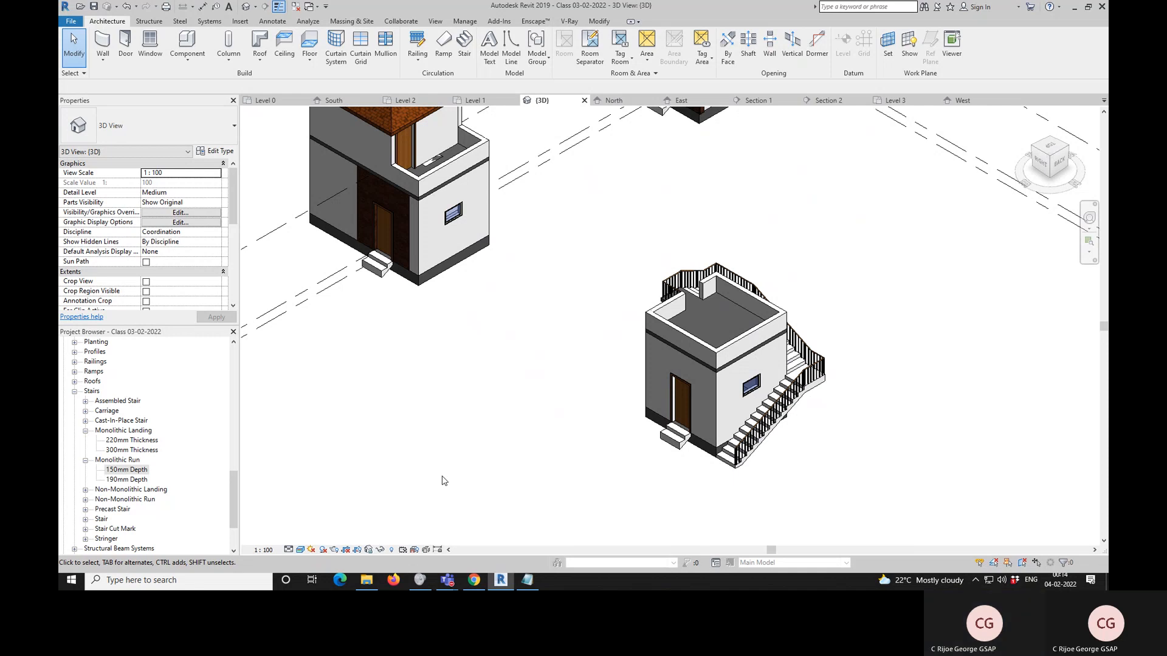
scroll(456, 480, "down", 3)
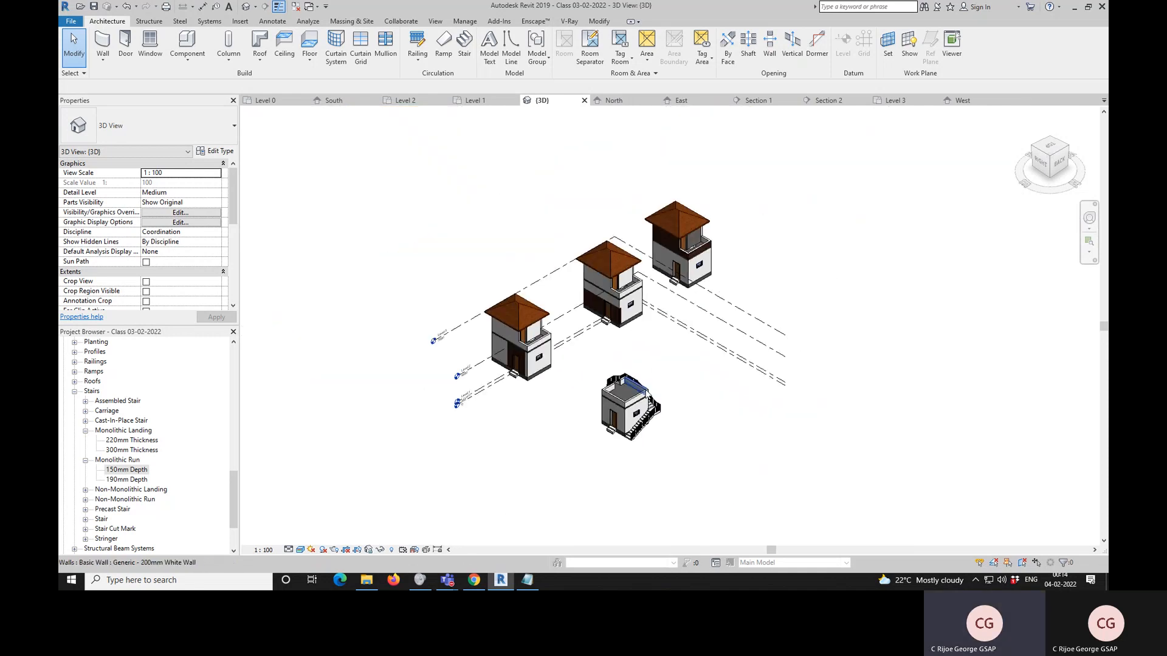